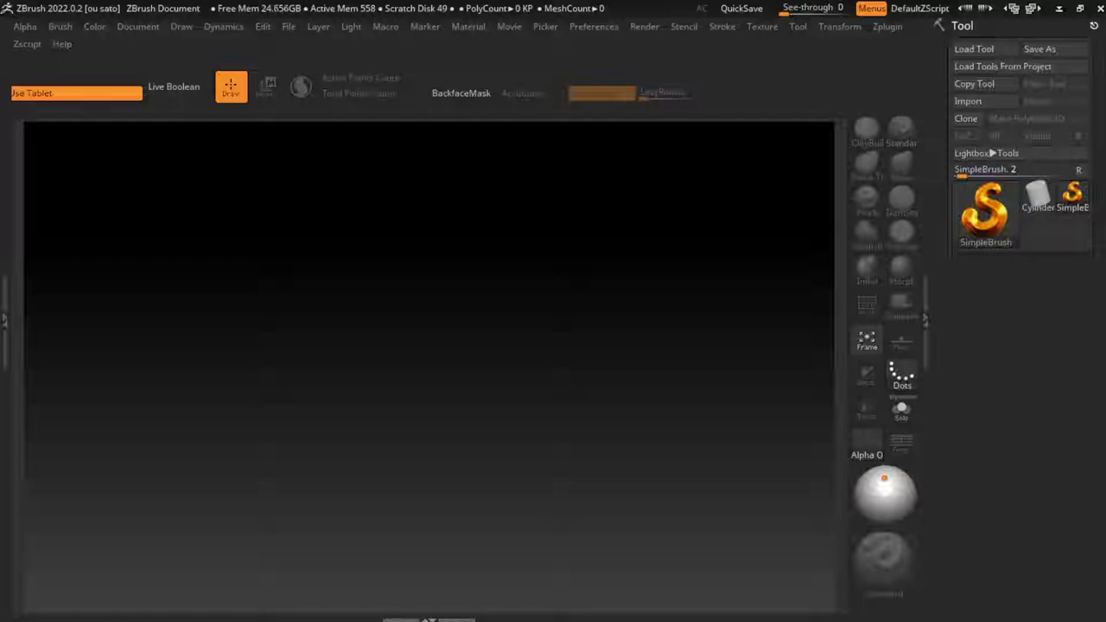
# - Draw a Cylinder3D on the canvas and convert it to an editable PolyMesh3D
pyautogui.click(1036, 197)
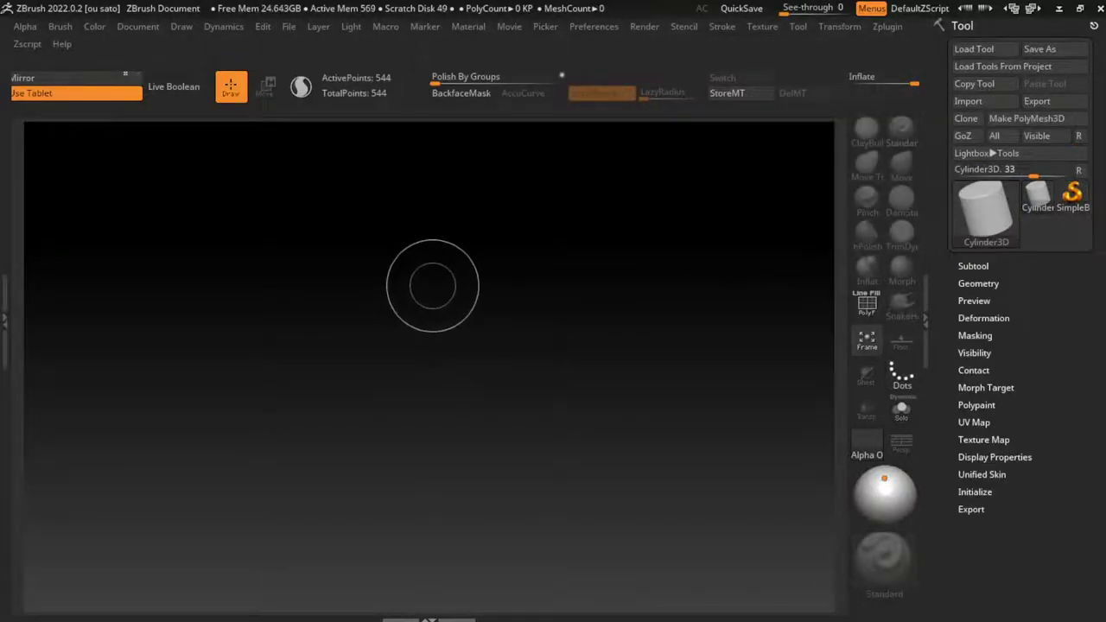
pyautogui.moveTo(440, 291); pyautogui.dragTo(536, 380)
pyautogui.press('space')
pyautogui.press('t')
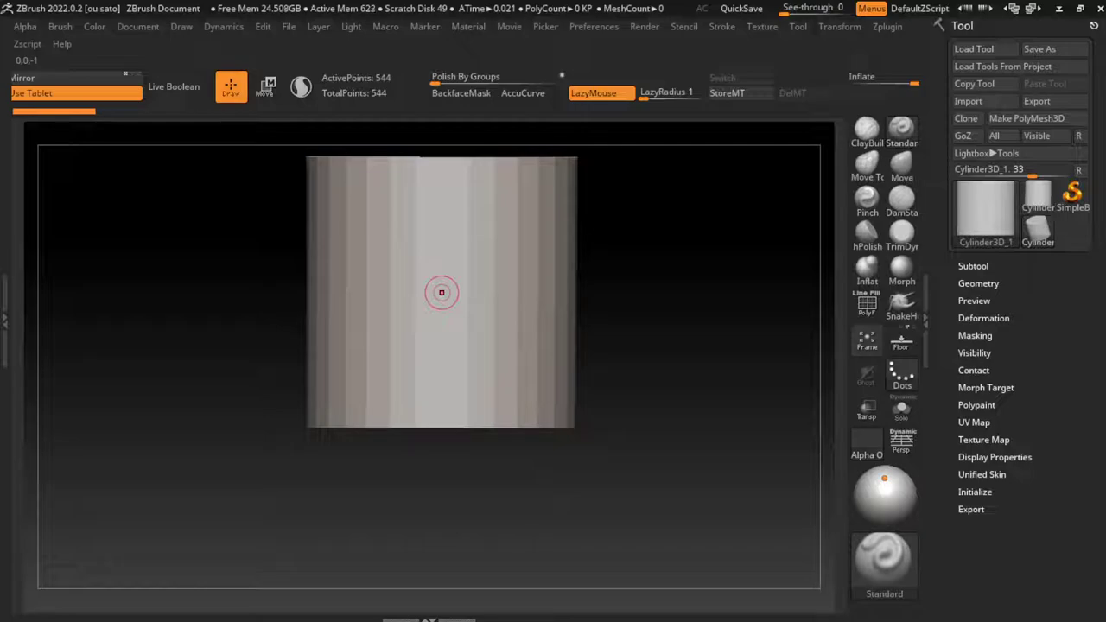
pyautogui.click(1026, 118)
# - Append a Sphere3D to the cylinder as a new subtool
pyautogui.click(972, 266)
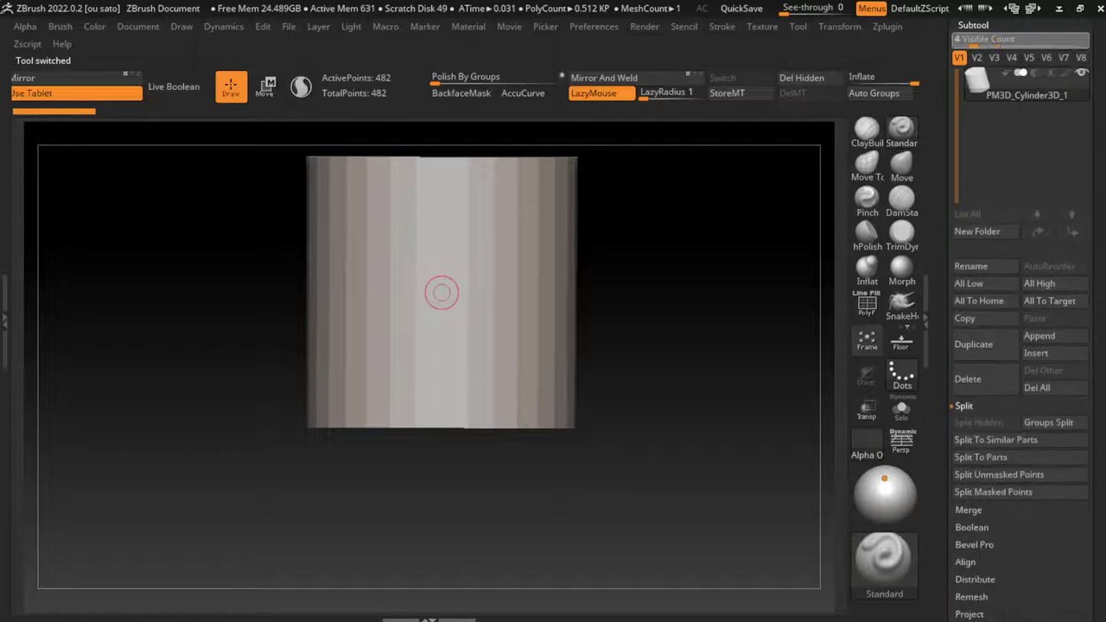
pyautogui.click(1054, 301)
pyautogui.click(1055, 300)
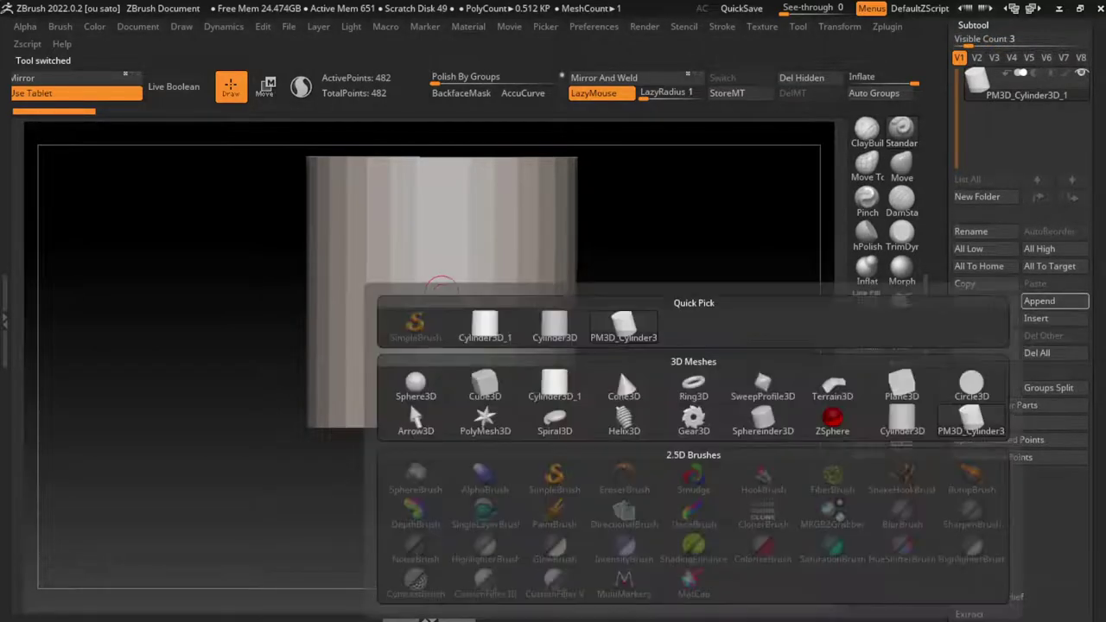
pyautogui.click(416, 384)
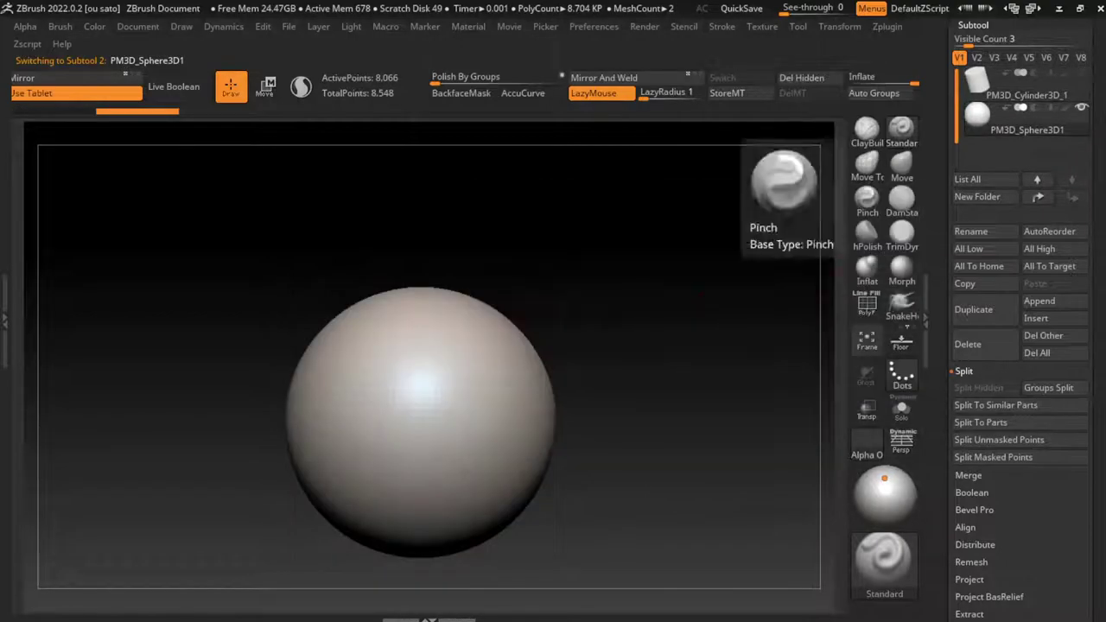
# - Pull the sphere's upper-right side and front with the Move brush into a lopsided egg shape
pyautogui.press('s')
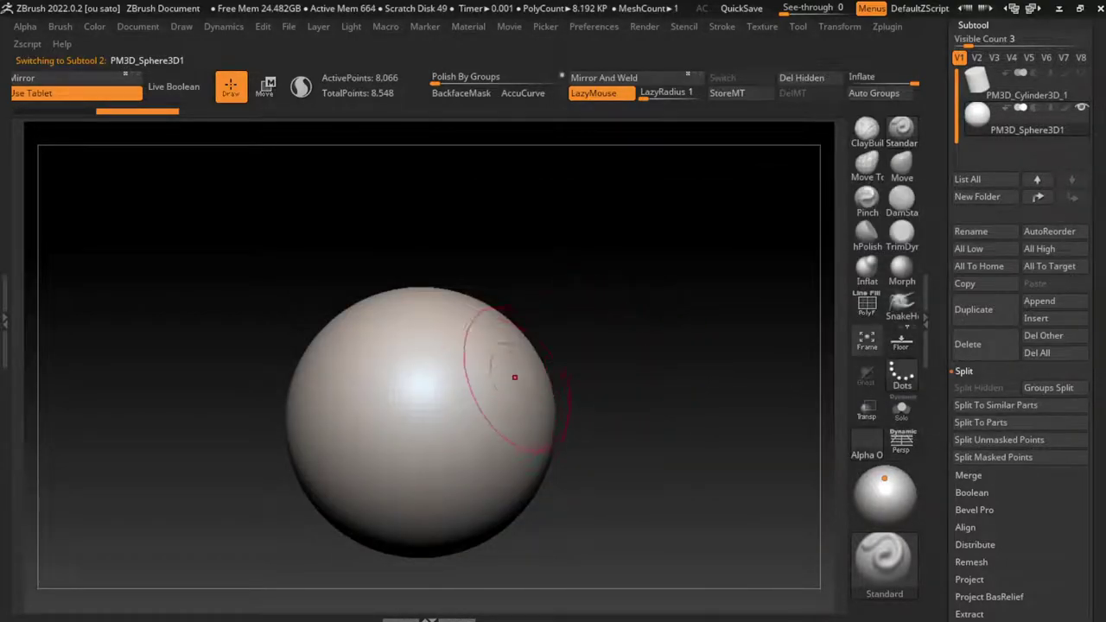
pyautogui.keyDown('alt'); pyautogui.moveTo(593, 384); pyautogui.dragTo(593, 278); pyautogui.keyUp('alt')
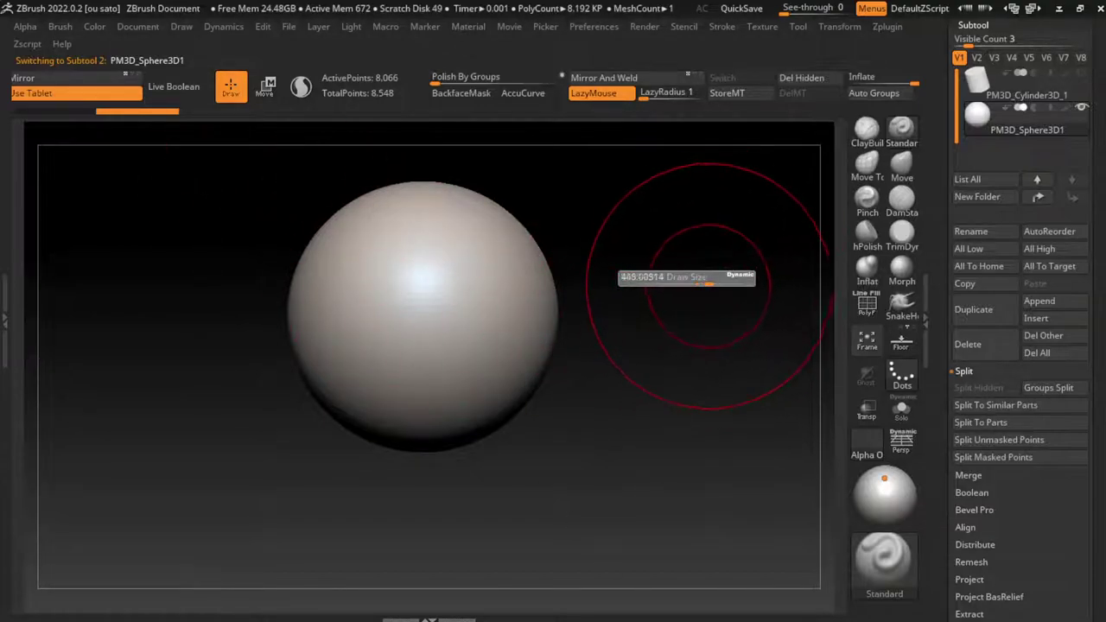
pyautogui.press('b')
pyautogui.press('m')
pyautogui.press('v')
pyautogui.moveTo(507, 272); pyautogui.dragTo(398, 250)
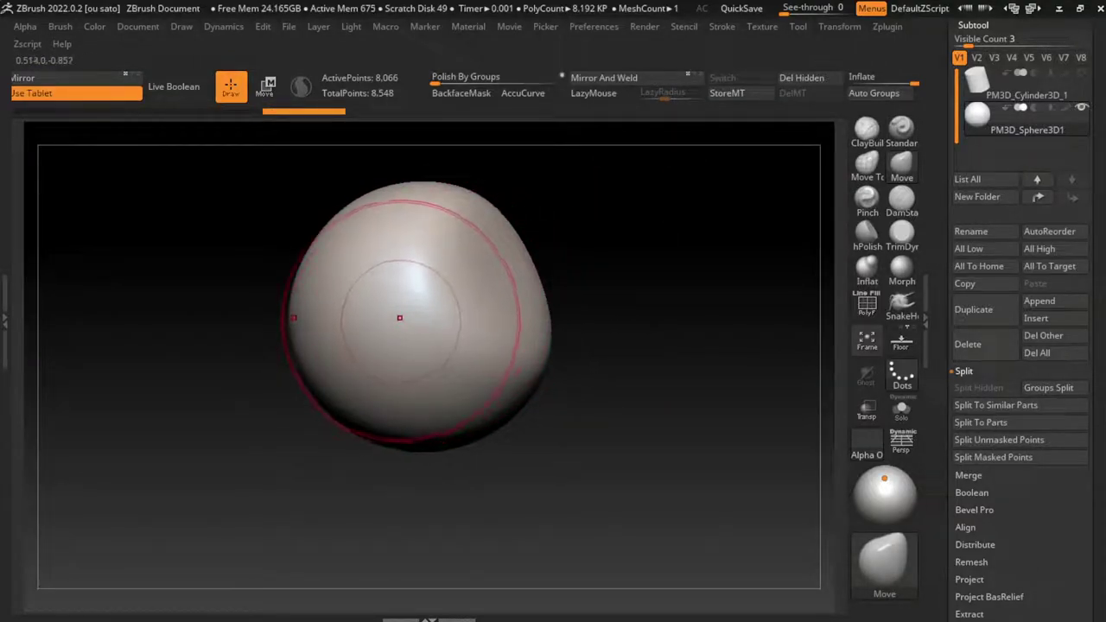
pyautogui.hotkey('ctrl', 'z')
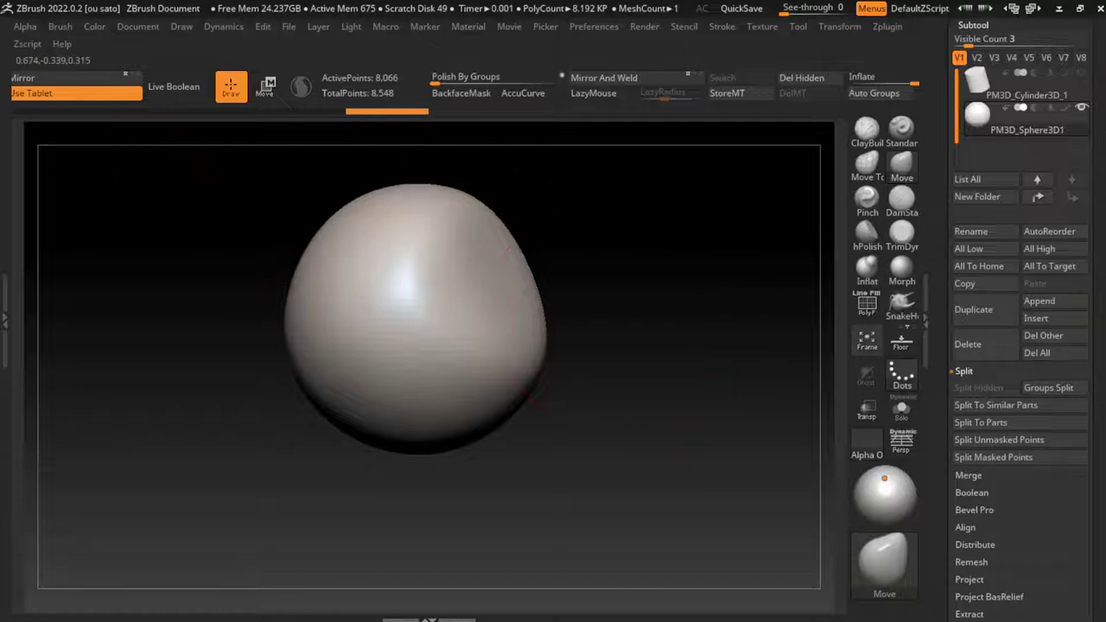
pyautogui.keyDown('alt'); pyautogui.moveTo(604, 363); pyautogui.dragTo(587, 326); pyautogui.keyUp('alt')
pyautogui.moveTo(415, 328); pyautogui.dragTo(431, 234)
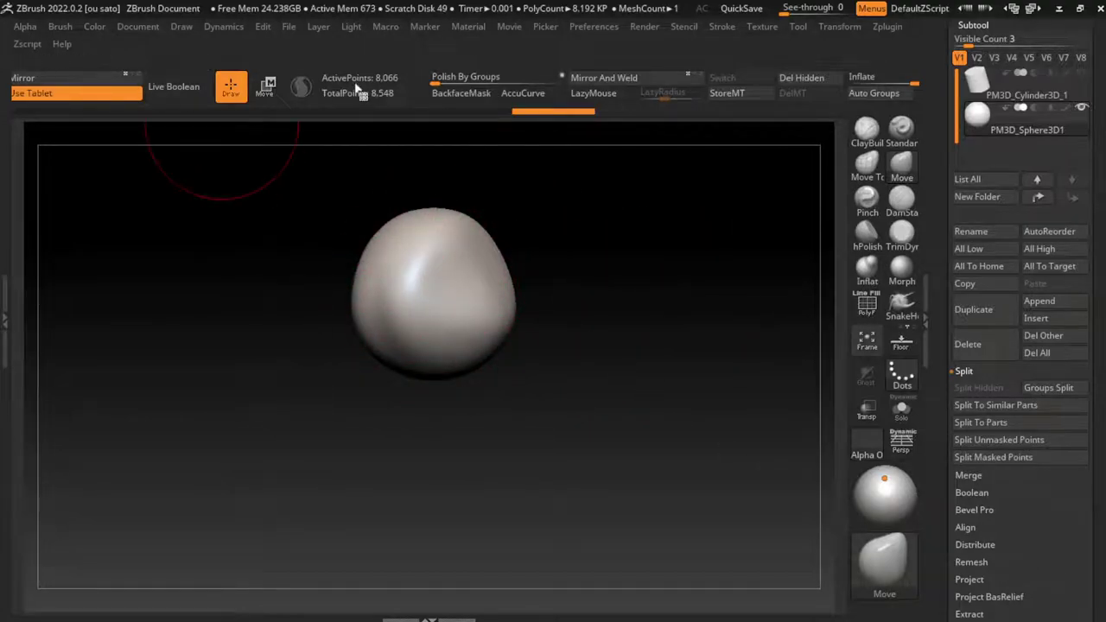
pyautogui.click(137, 26)
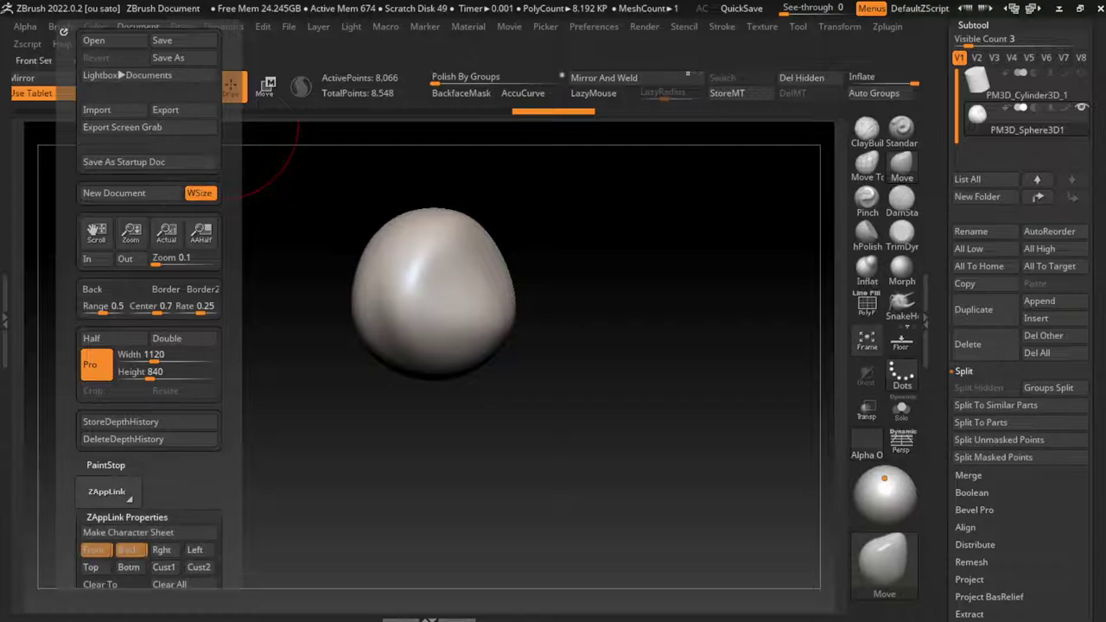
# - Build up clay on the head's lower-left and carve a DamStandard crease at its upper-left
pyautogui.press('s')
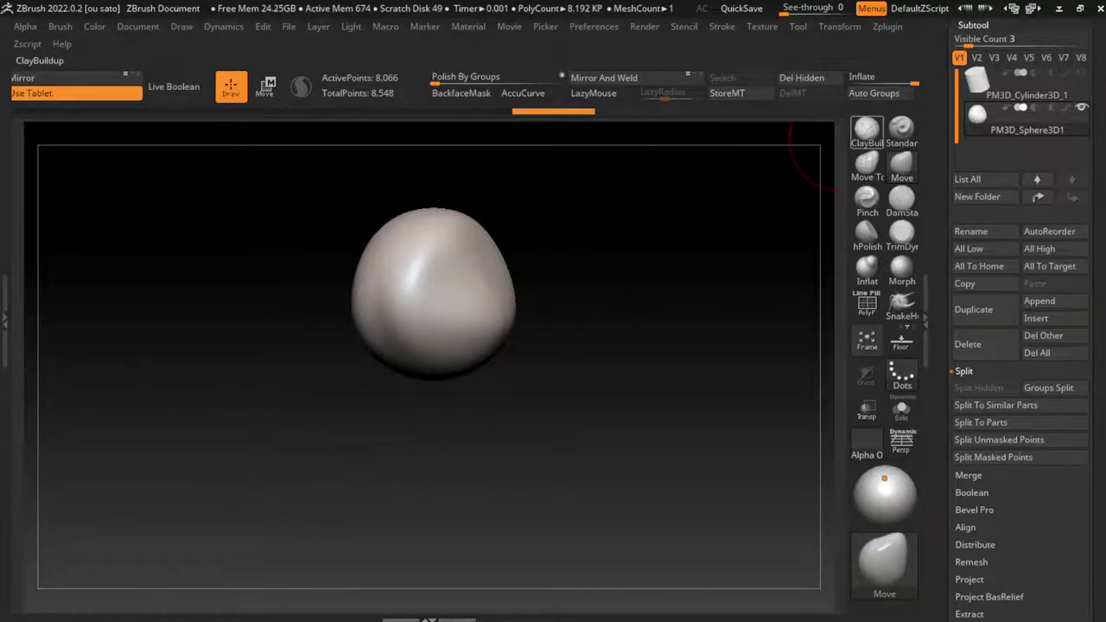
pyautogui.press('b')
pyautogui.press('c')
pyautogui.press('b')
pyautogui.press('l')
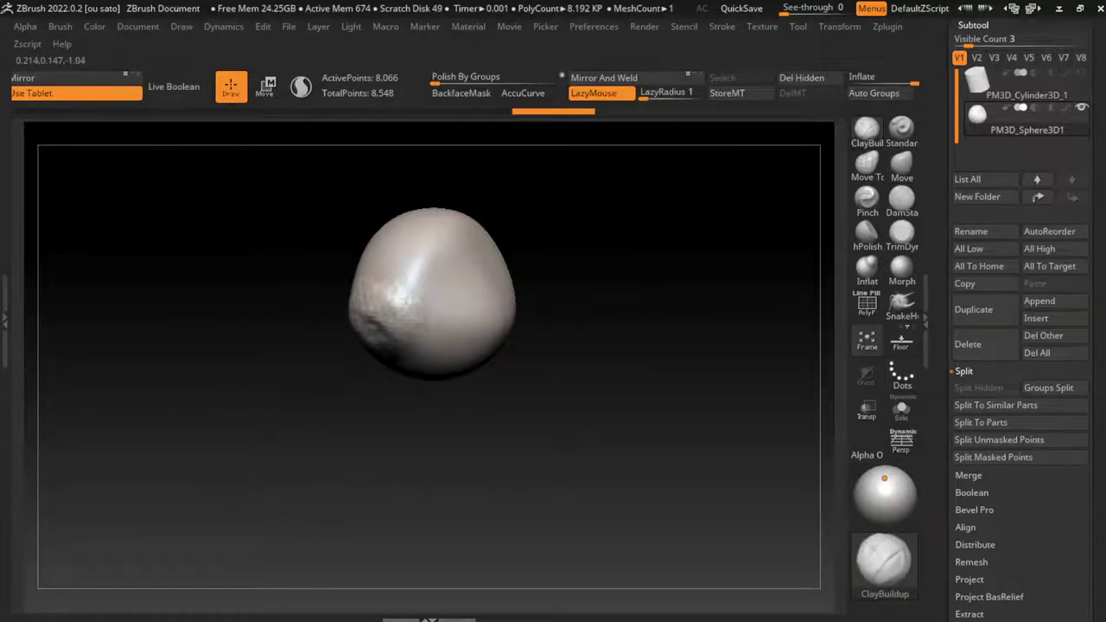
pyautogui.moveTo(397, 359)
pyautogui.mouseDown()
pyautogui.moveTo(321, 302)
pyautogui.moveTo(488, 296)
pyautogui.mouseUp()
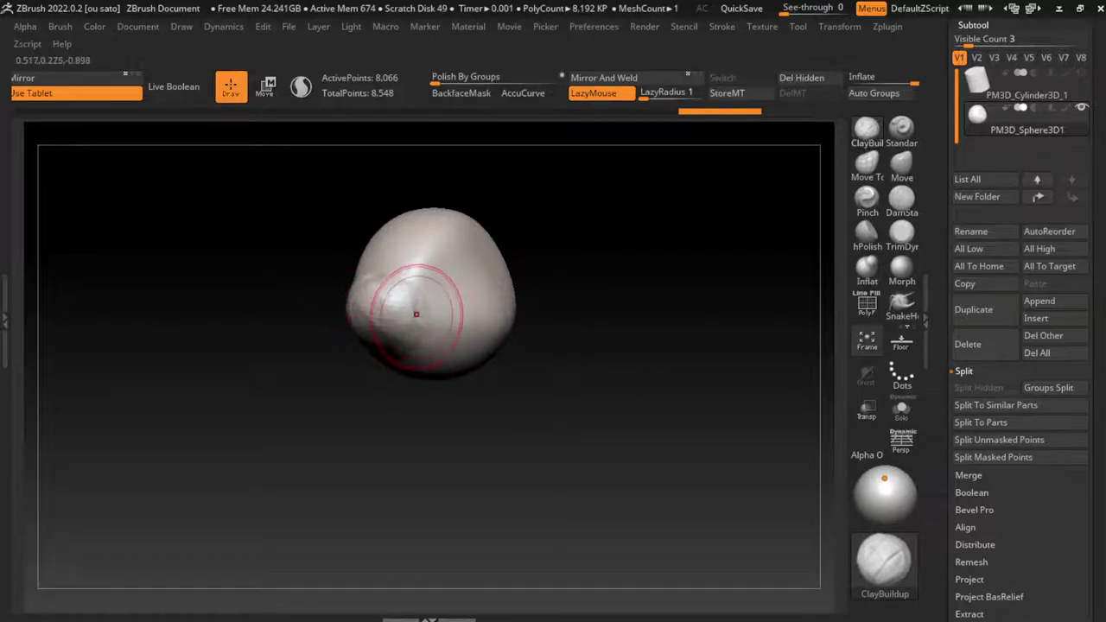
pyautogui.press('b')
pyautogui.press('d')
pyautogui.press('s')
pyautogui.moveTo(419, 275); pyautogui.dragTo(350, 298)
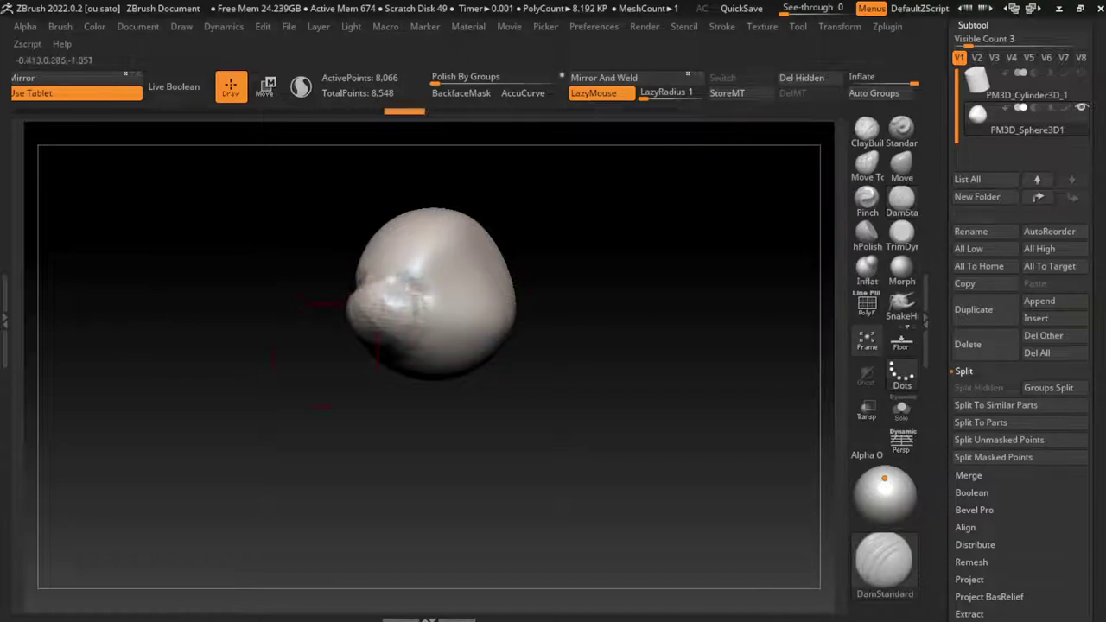
# - Build up clay folds around the upper-left crease and along the lower head
pyautogui.press('b')
pyautogui.press('c')
pyautogui.press('b')
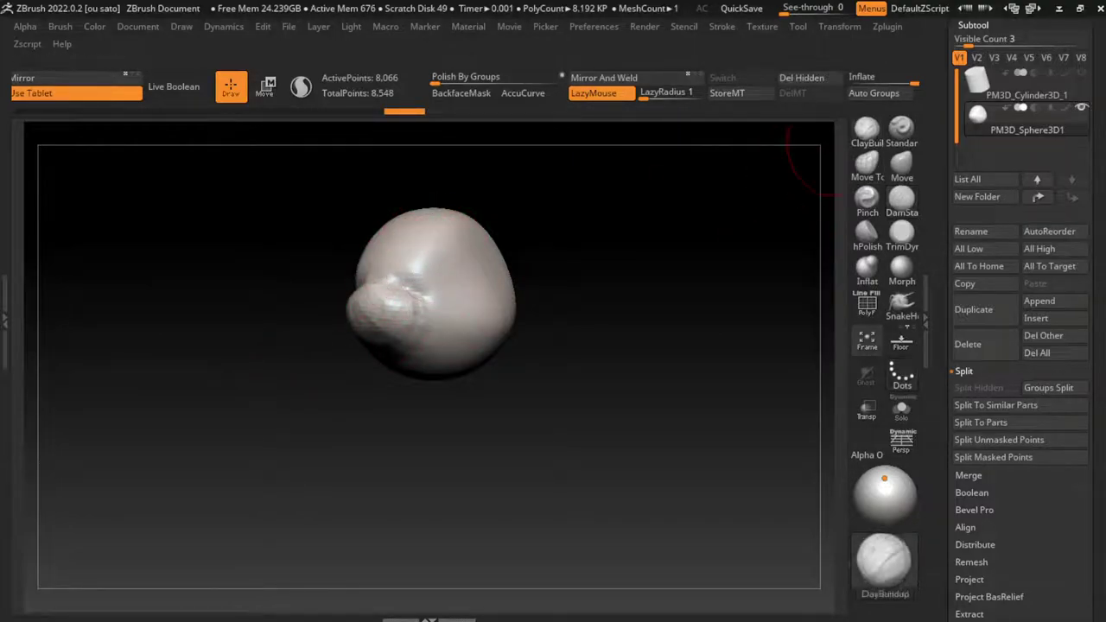
pyautogui.moveTo(419, 269)
pyautogui.mouseDown()
pyautogui.moveTo(406, 255)
pyautogui.moveTo(424, 250)
pyautogui.moveTo(389, 300)
pyautogui.mouseUp()
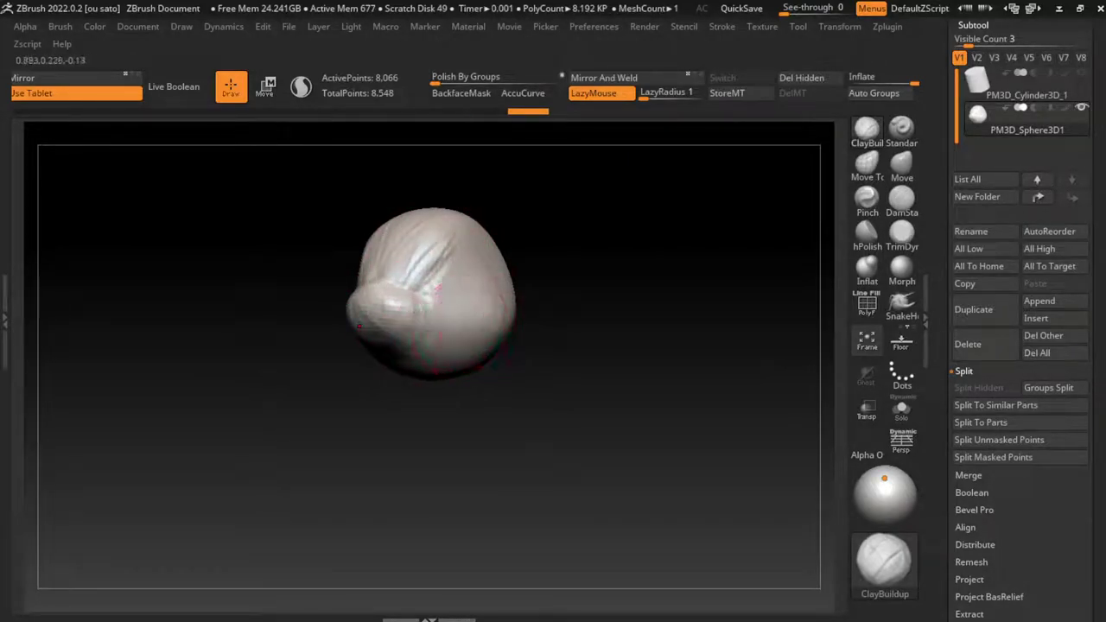
pyautogui.moveTo(432, 290); pyautogui.dragTo(440, 342)
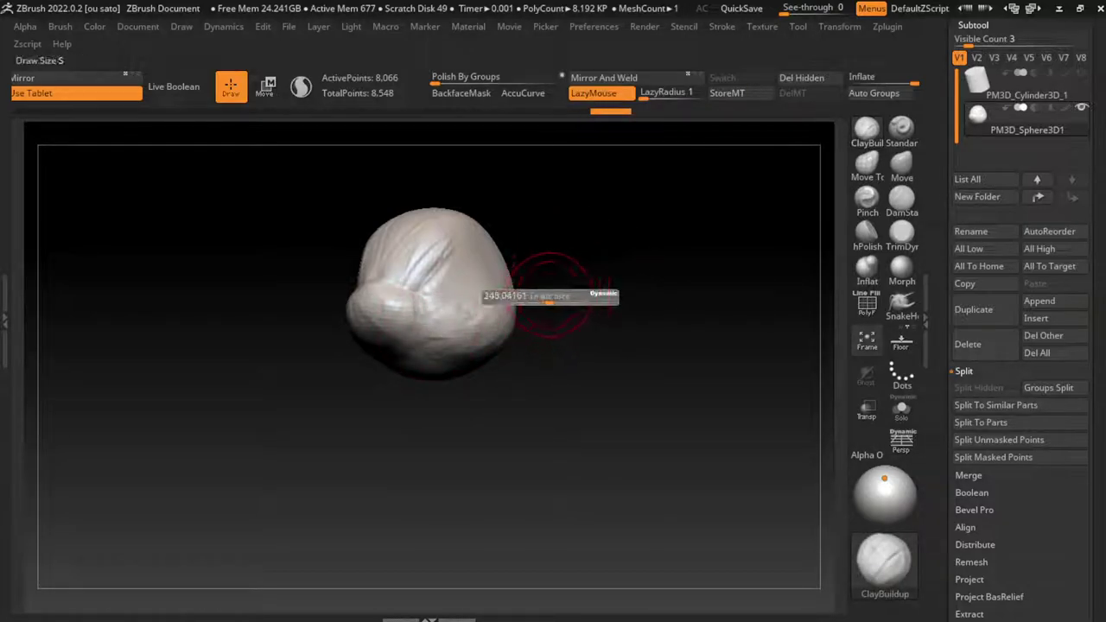
pyautogui.click(901, 201)
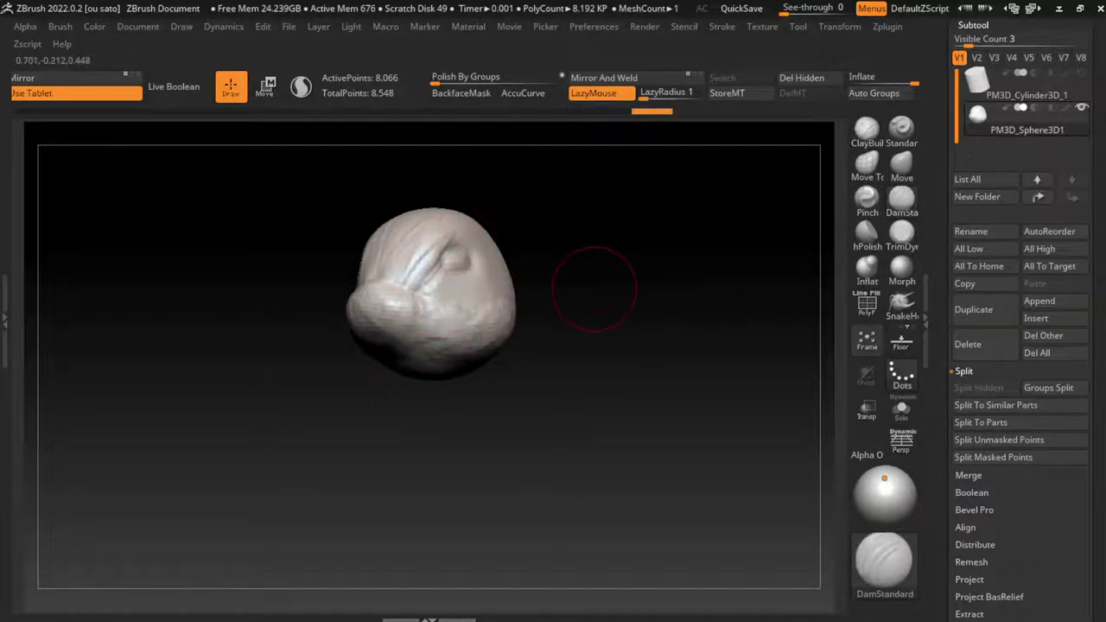
pyautogui.moveTo(594, 289); pyautogui.dragTo(607, 249)
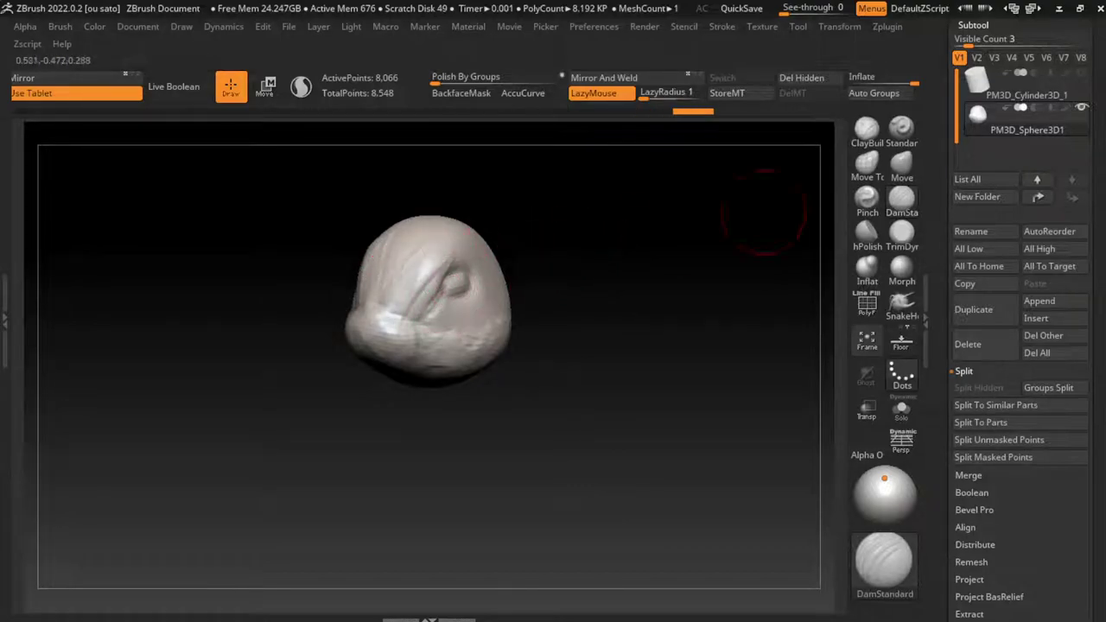
pyautogui.click(901, 164)
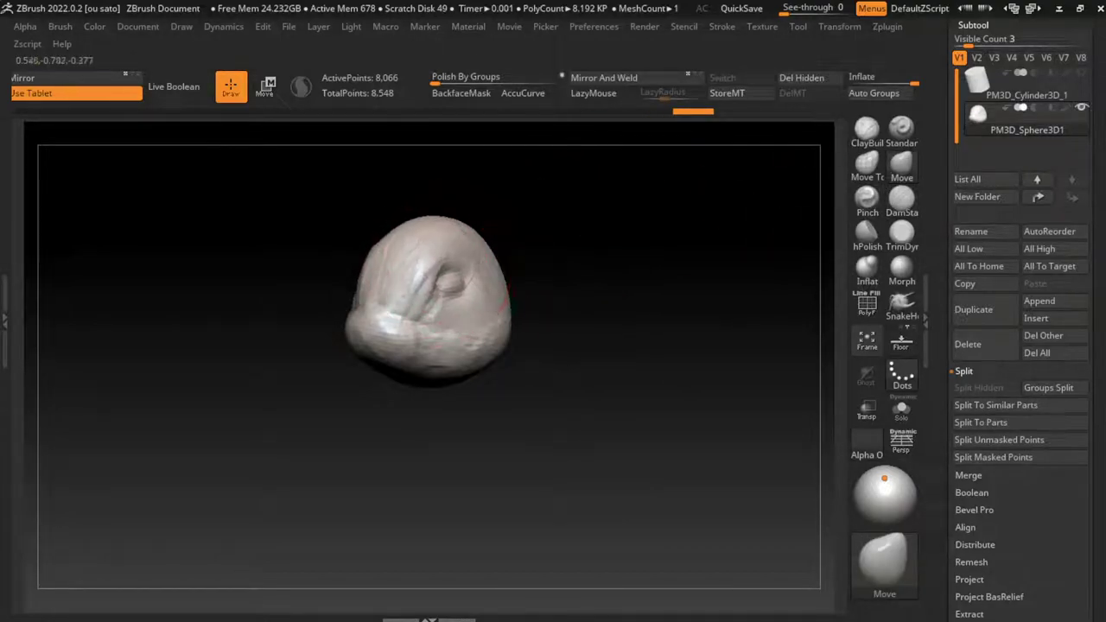
# - Nudge the head's upper-left with Move, then build up forehead and top folds with ClayBuildup
pyautogui.moveTo(466, 281); pyautogui.dragTo(426, 244)
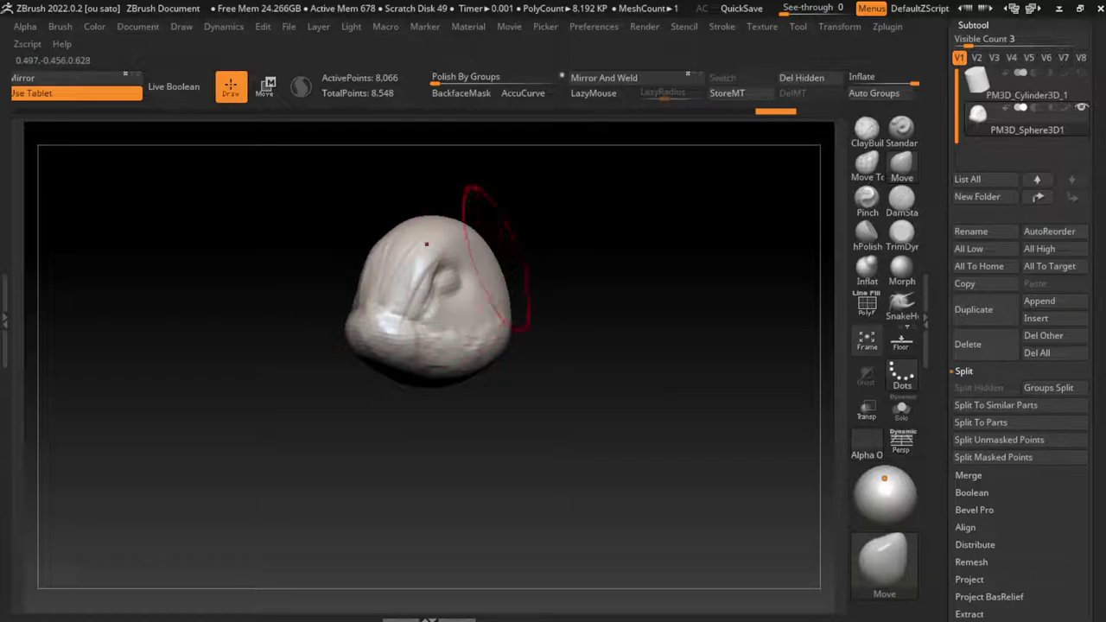
pyautogui.click(138, 26)
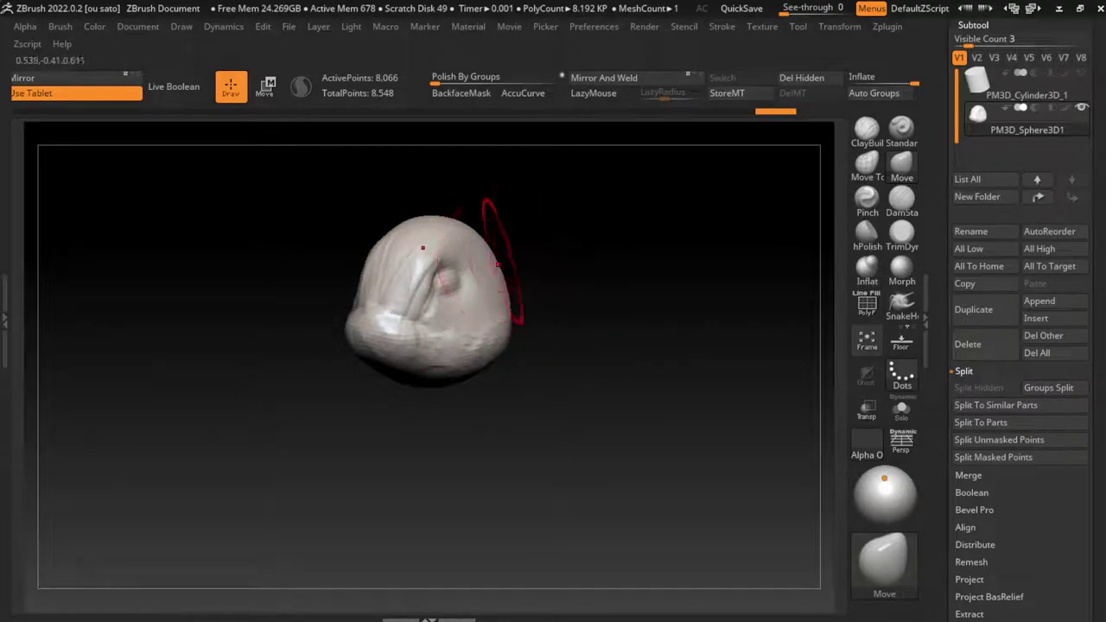
pyautogui.press('b')
pyautogui.press('c')
pyautogui.press('b')
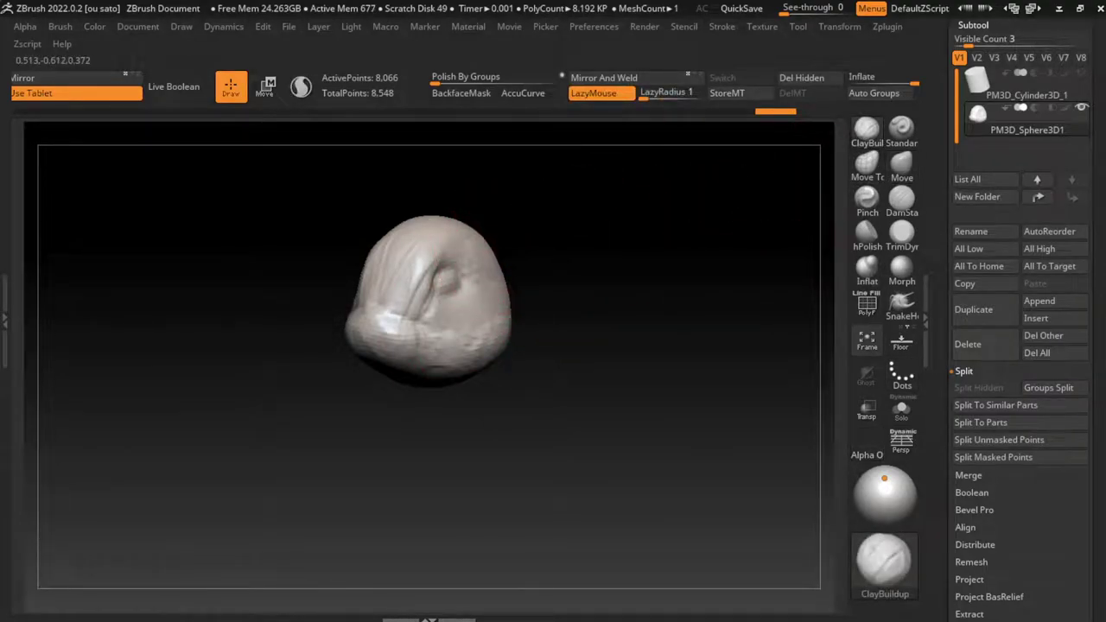
pyautogui.moveTo(414, 227); pyautogui.dragTo(449, 276)
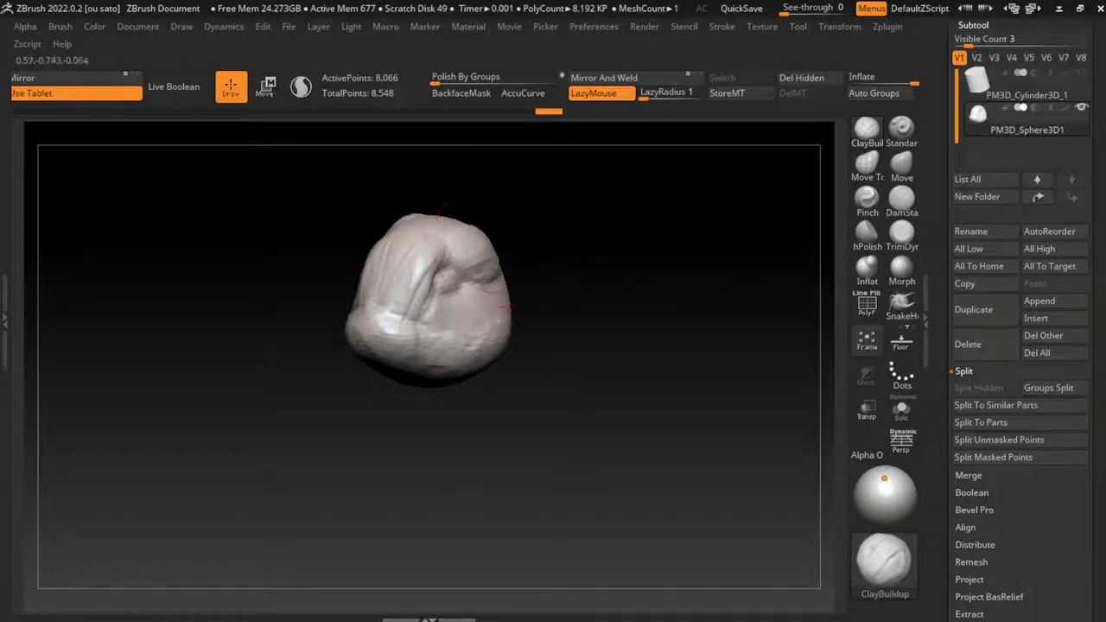
# - Shrink the brush and add a finer clay stroke on the head's upper-left
pyautogui.press('s')
pyautogui.moveTo(553, 242); pyautogui.dragTo(497, 242)
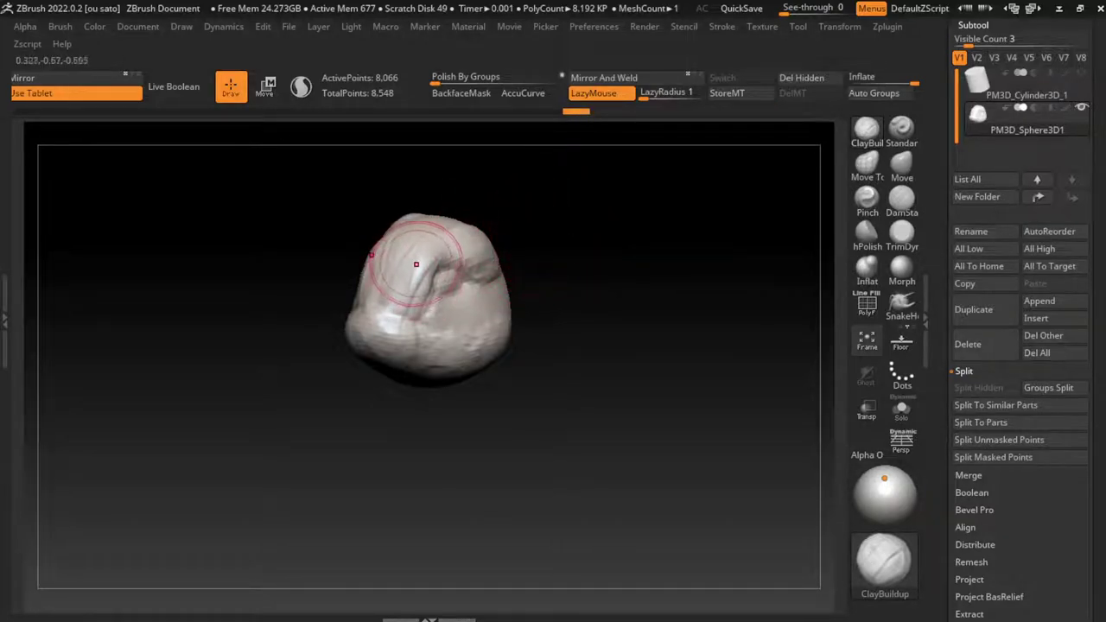
pyautogui.moveTo(417, 245); pyautogui.dragTo(404, 295)
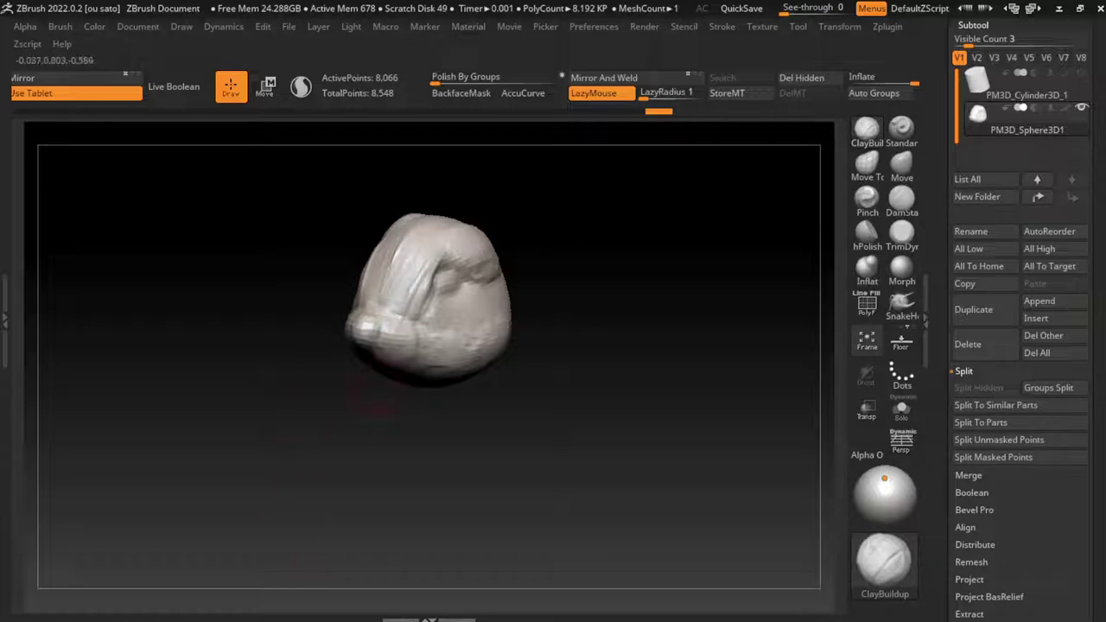
pyautogui.moveTo(358, 393); pyautogui.dragTo(356, 376)
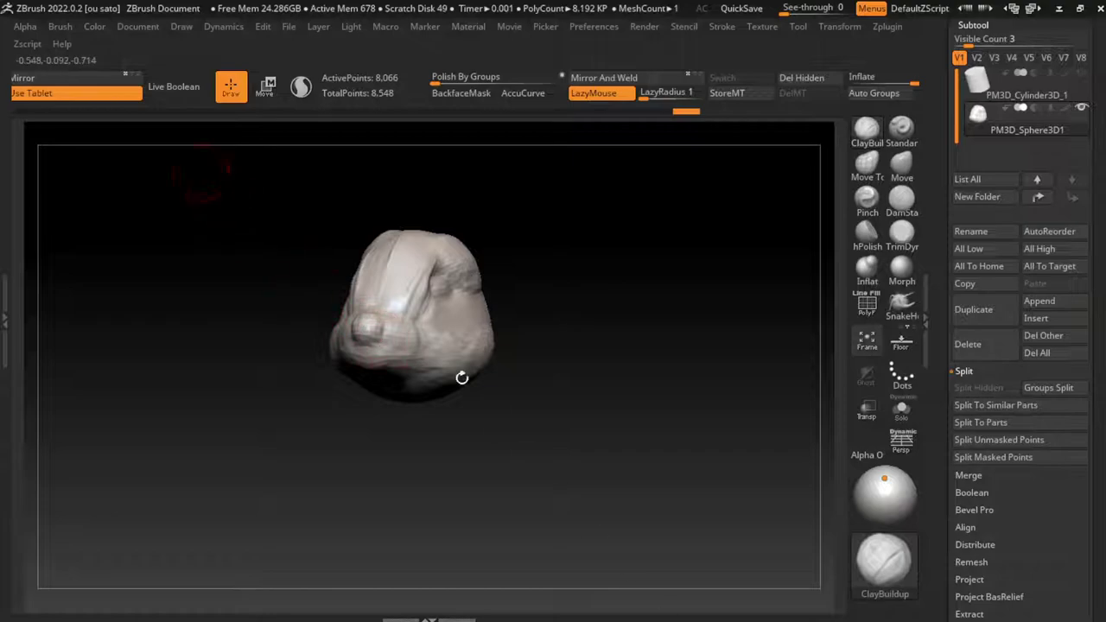
pyautogui.click(139, 26)
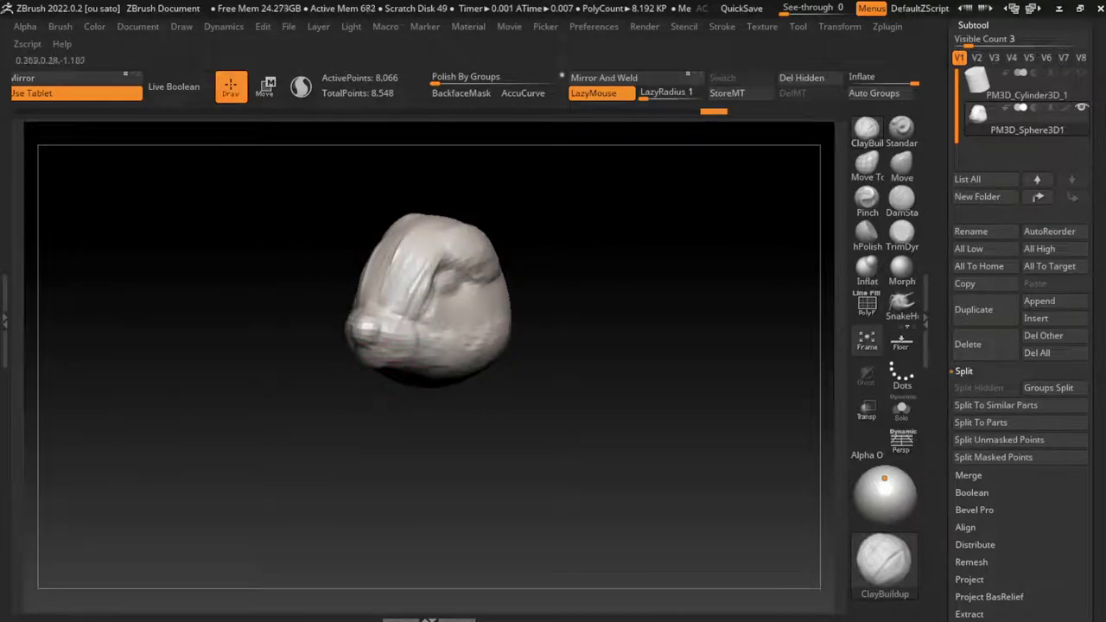
# - Turn the head to a side view and undo the recent sculpting strokes
pyautogui.press('s')
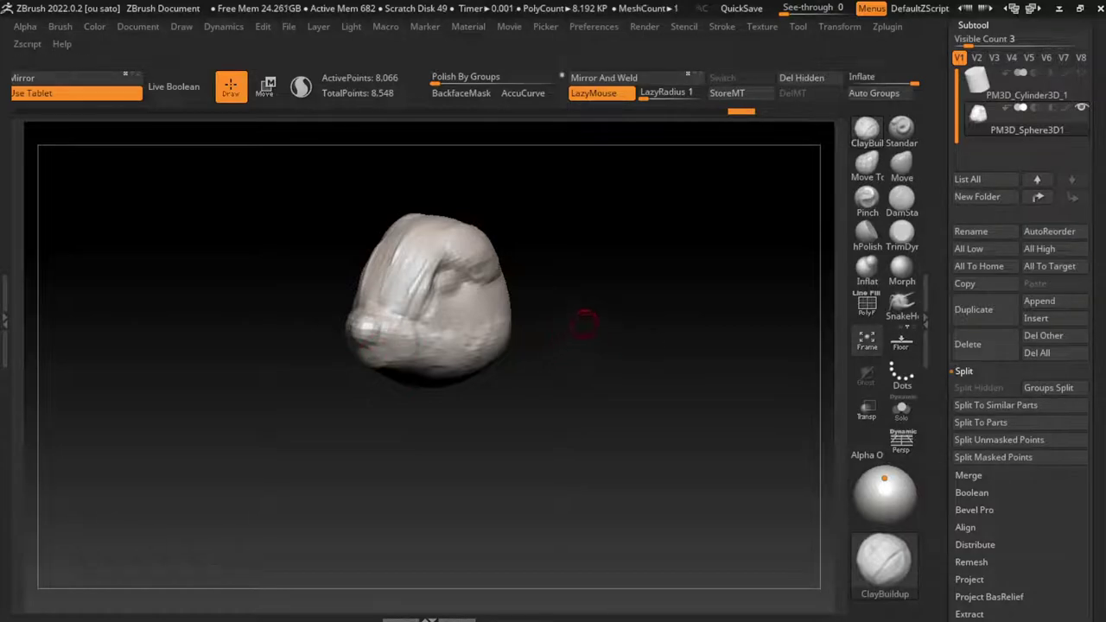
pyautogui.moveTo(582, 321); pyautogui.dragTo(609, 327)
pyautogui.press('s')
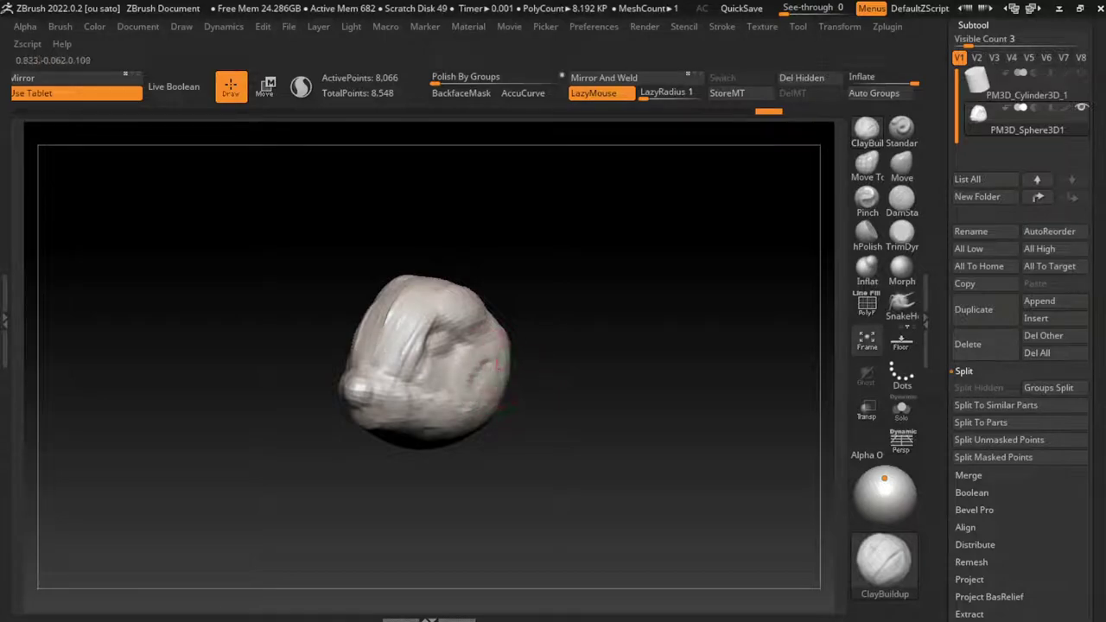
pyautogui.moveTo(511, 371); pyautogui.dragTo(524, 367)
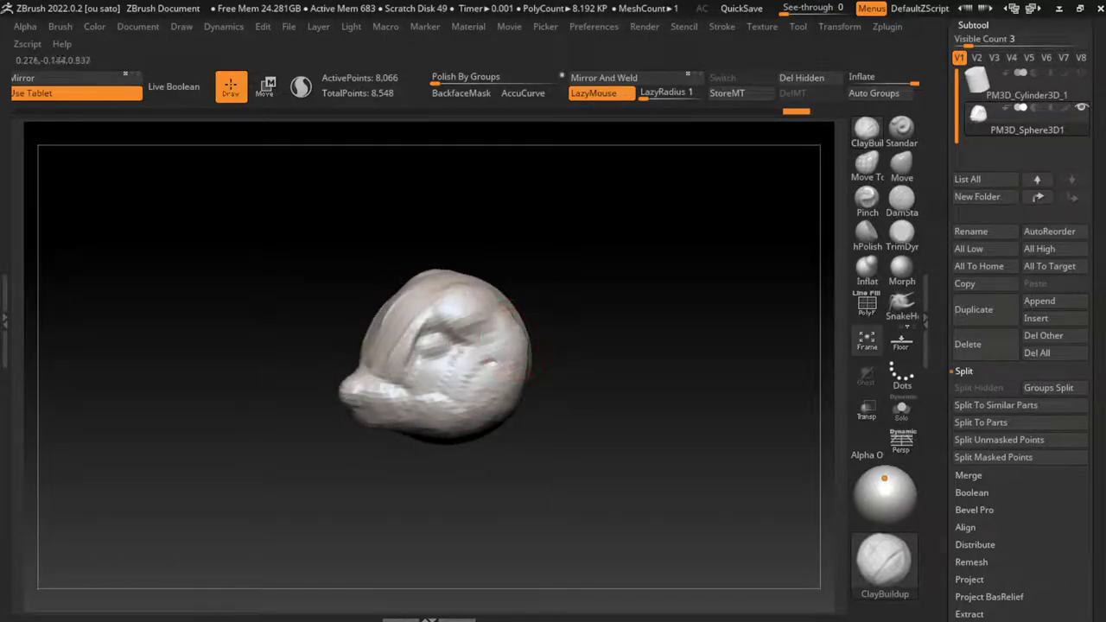
pyautogui.hotkey('ctrl', 'z')
pyautogui.hotkey('ctrl', 'z')
pyautogui.hotkey('ctrl', 'z')
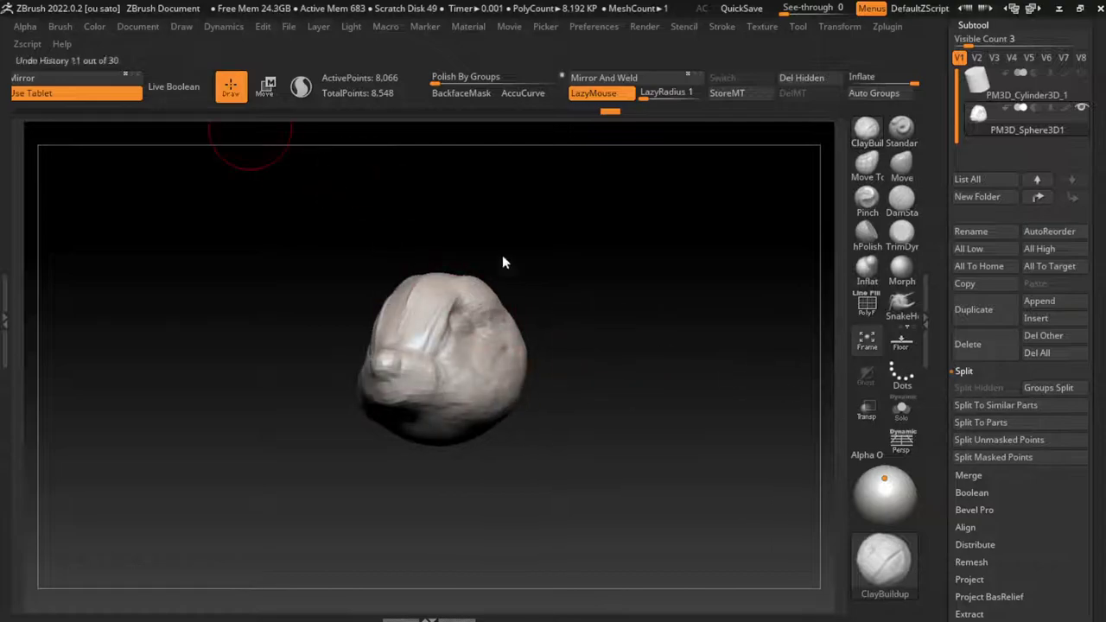
pyautogui.click(138, 26)
# - Mask part of the head and duplicate it as PM3D_Sphere3D2
pyautogui.moveTo(622, 285); pyautogui.dragTo(593, 377)
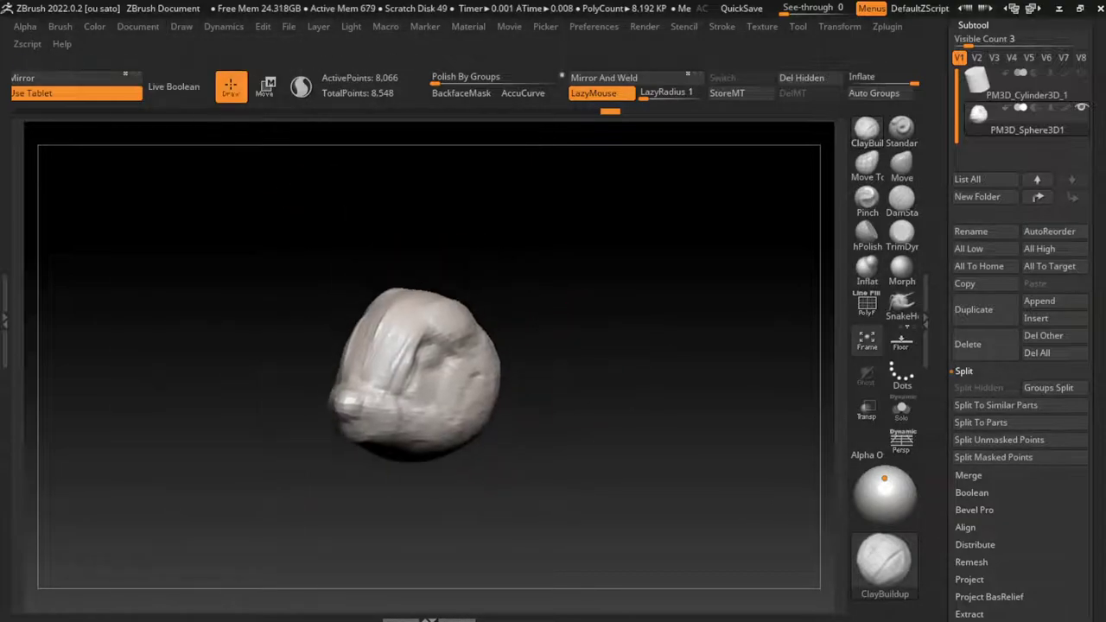
pyautogui.press('s')
pyautogui.moveTo(604, 320); pyautogui.dragTo(591, 425)
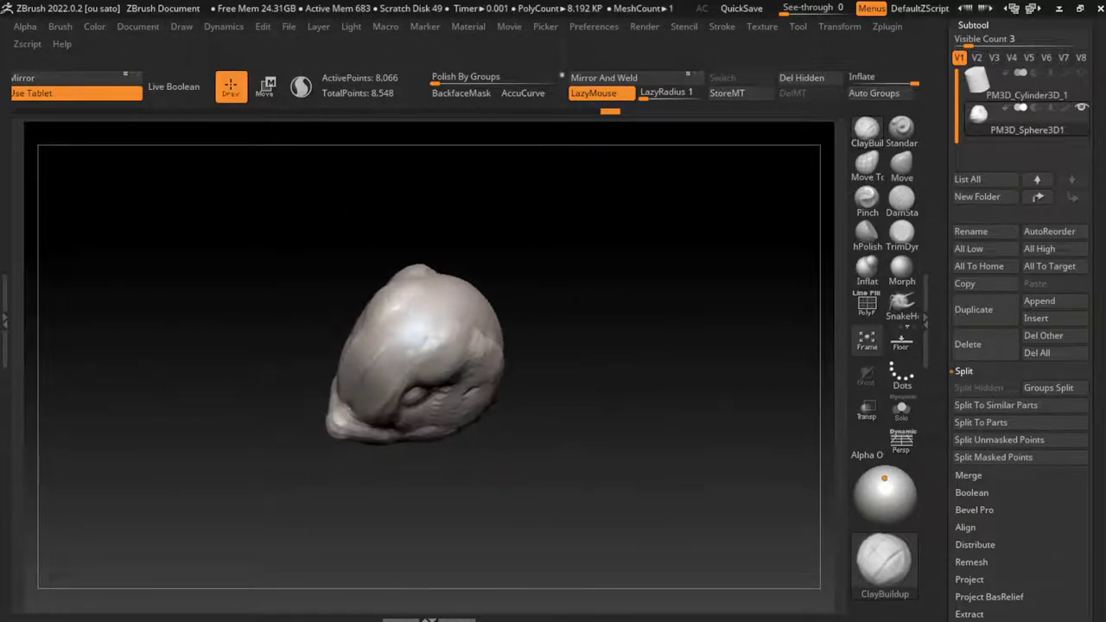
pyautogui.press('s')
pyautogui.moveTo(469, 334)
pyautogui.keyDown('ctrl'); pyautogui.mouseDown()
pyautogui.moveTo(445, 329)
pyautogui.moveTo(415, 280)
pyautogui.mouseUp(); pyautogui.keyUp('ctrl')
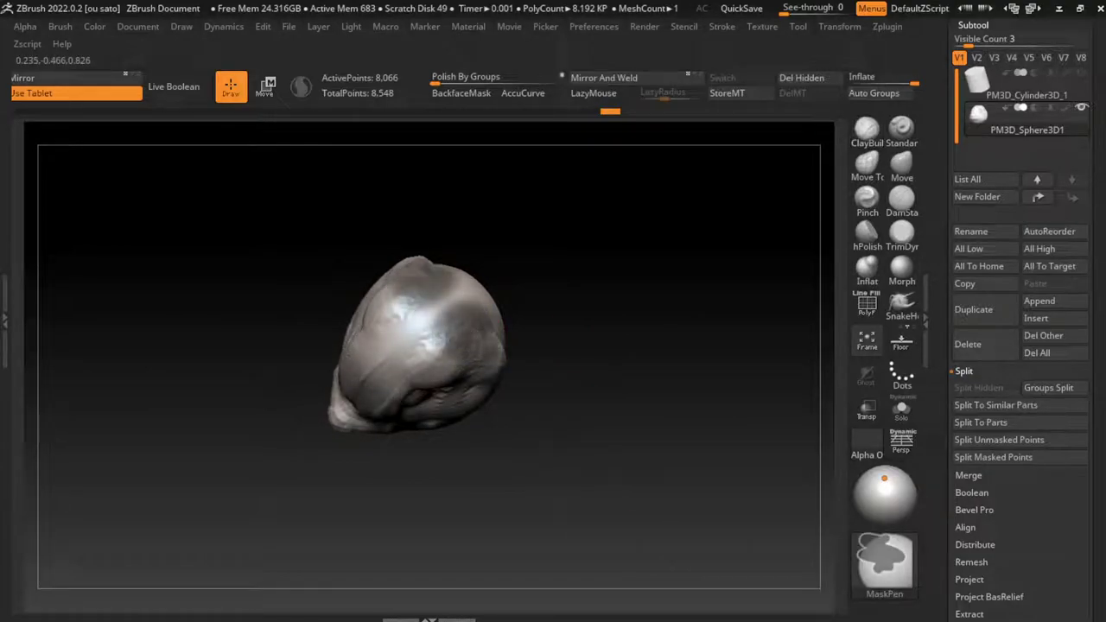
pyautogui.press('l')
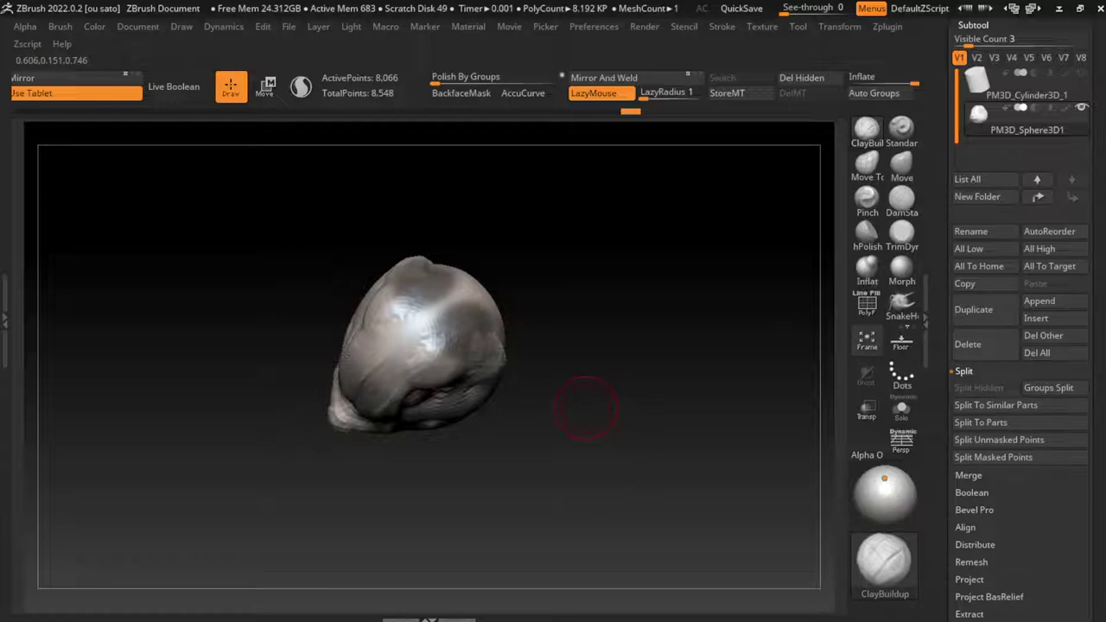
pyautogui.hotkey('ctrl', 'shift', 'd')
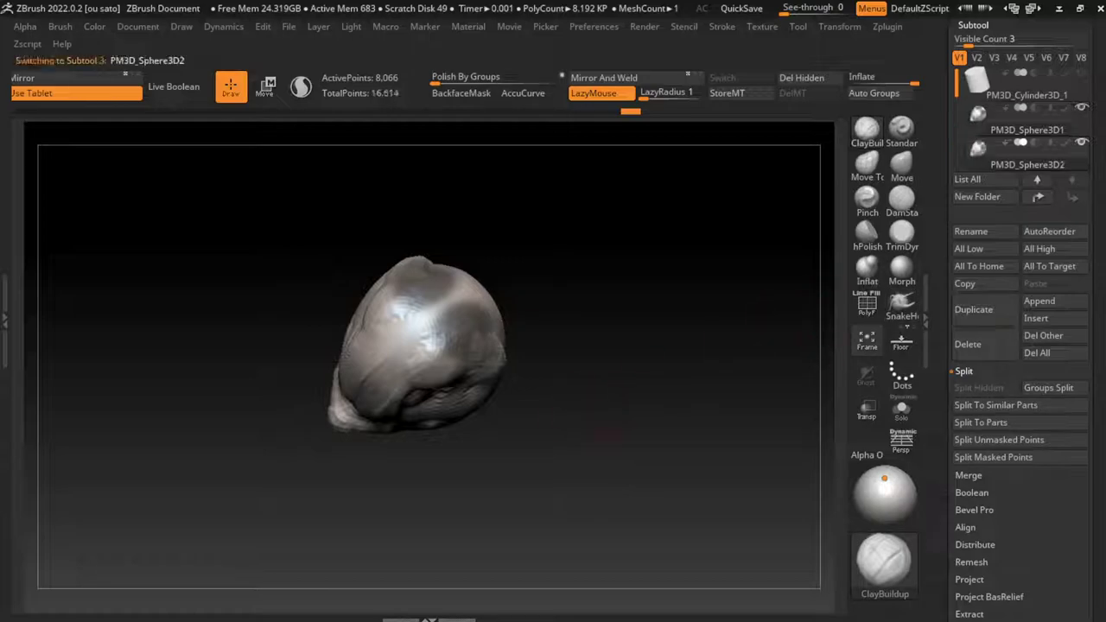
# - Invert the copy's mask and stretch its unmasked part upward into an ear with Transpose
pyautogui.keyDown('ctrl'); pyautogui.click(585, 392); pyautogui.keyUp('ctrl')
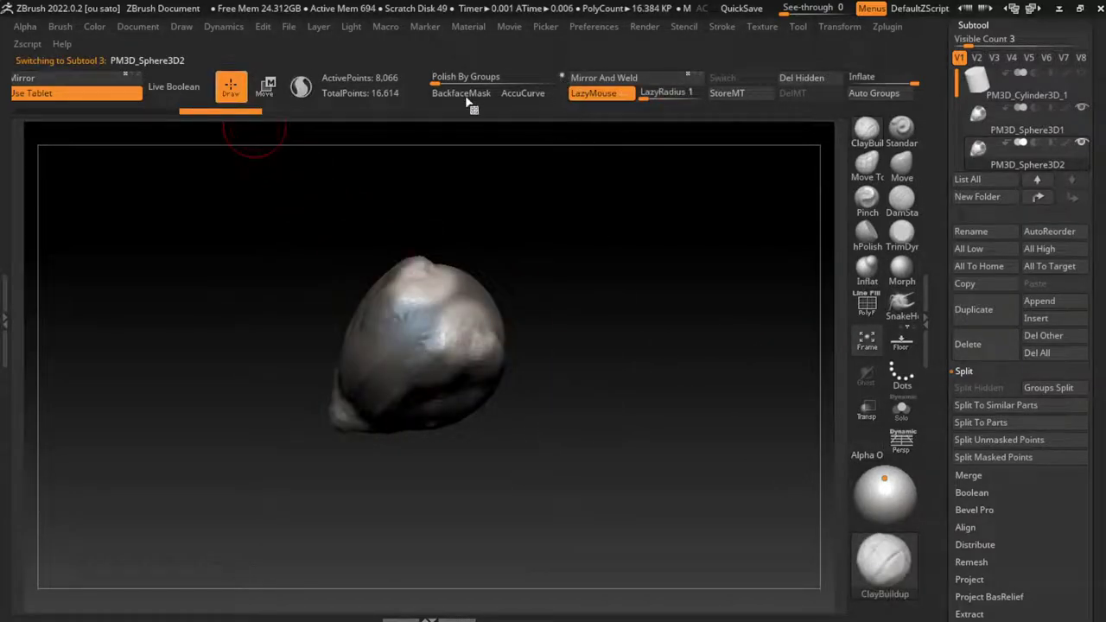
pyautogui.press('w')
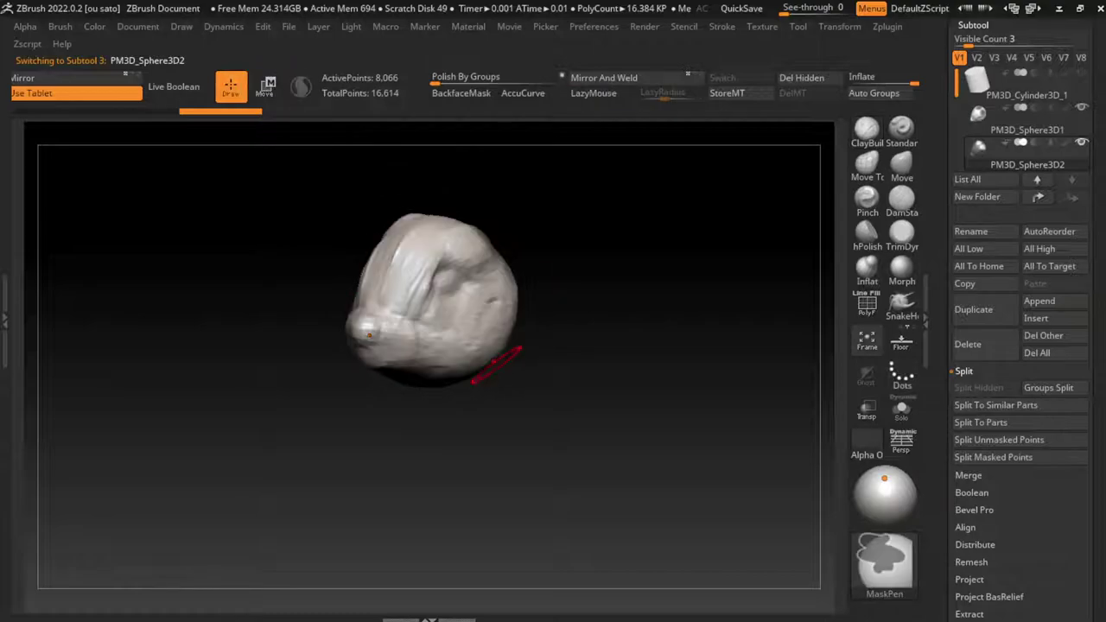
pyautogui.moveTo(427, 302); pyautogui.dragTo(473, 169)
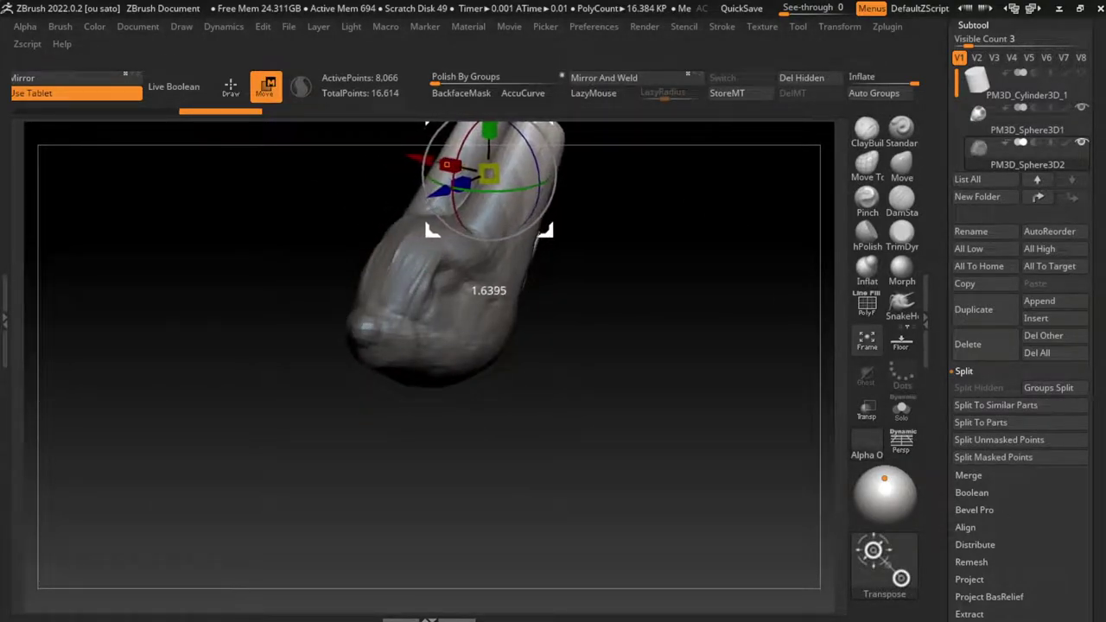
pyautogui.hotkey('ctrl', 'z')
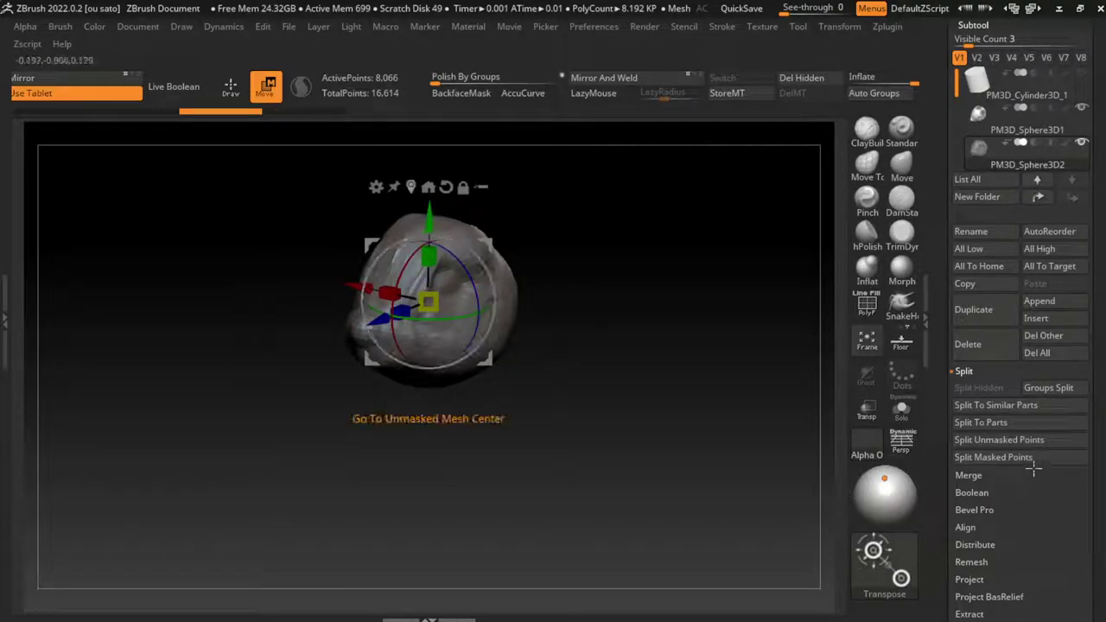
pyautogui.hotkey('ctrl', 'z')
pyautogui.moveTo(486, 382)
pyautogui.mouseDown()
pyautogui.moveTo(546, 261)
pyautogui.moveTo(534, 249)
pyautogui.mouseUp()
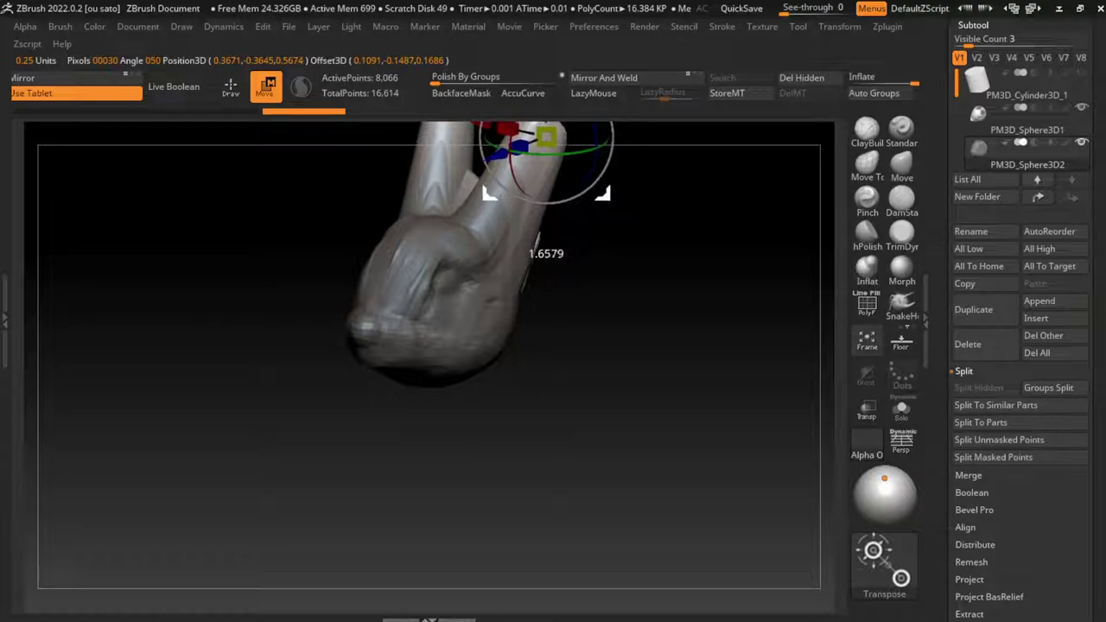
pyautogui.hotkey('ctrl', 'z')
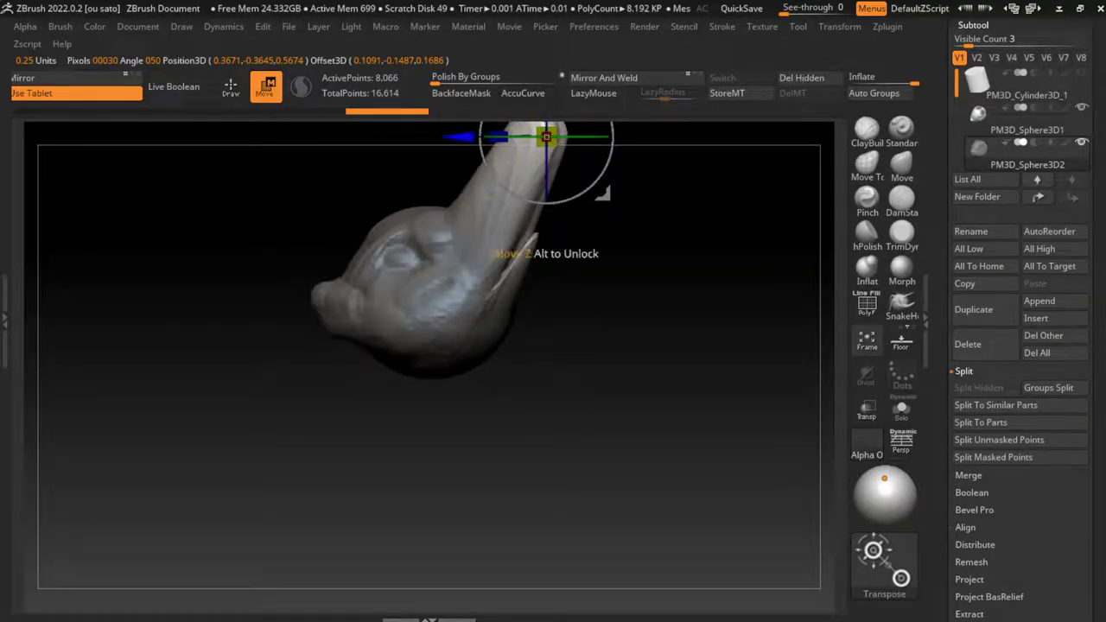
pyautogui.hotkey('ctrl', 'shift', 'z')
# - Redo the stretches to restore both tall ears and Solo the duplicate
pyautogui.click(138, 26)
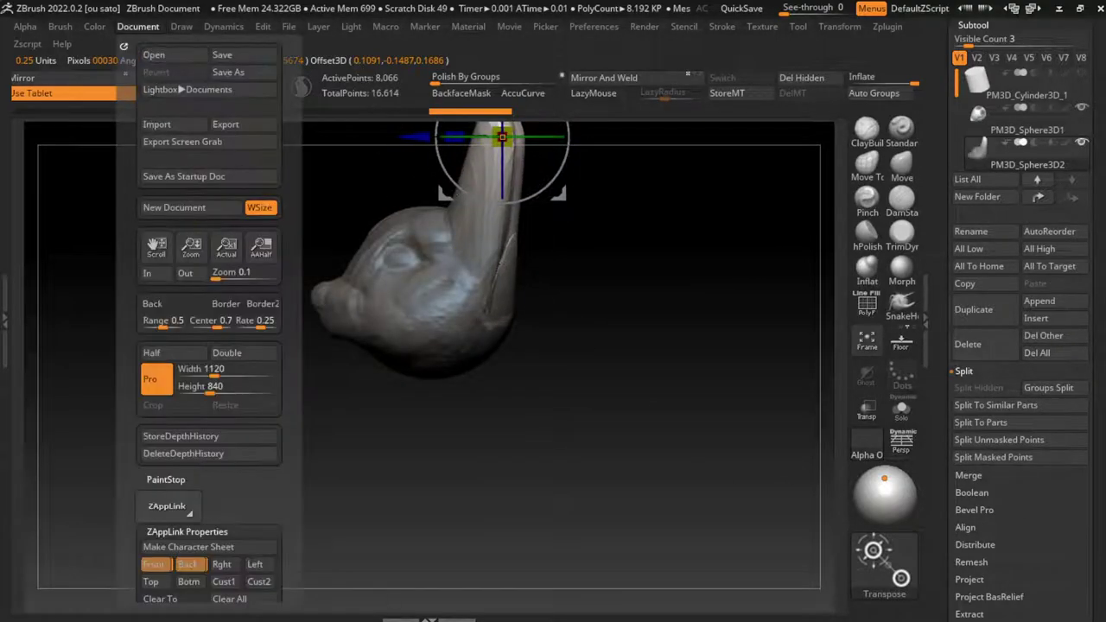
pyautogui.hotkey('ctrl', 'shift', 'z')
pyautogui.hotkey('ctrl', 'shift', 'z')
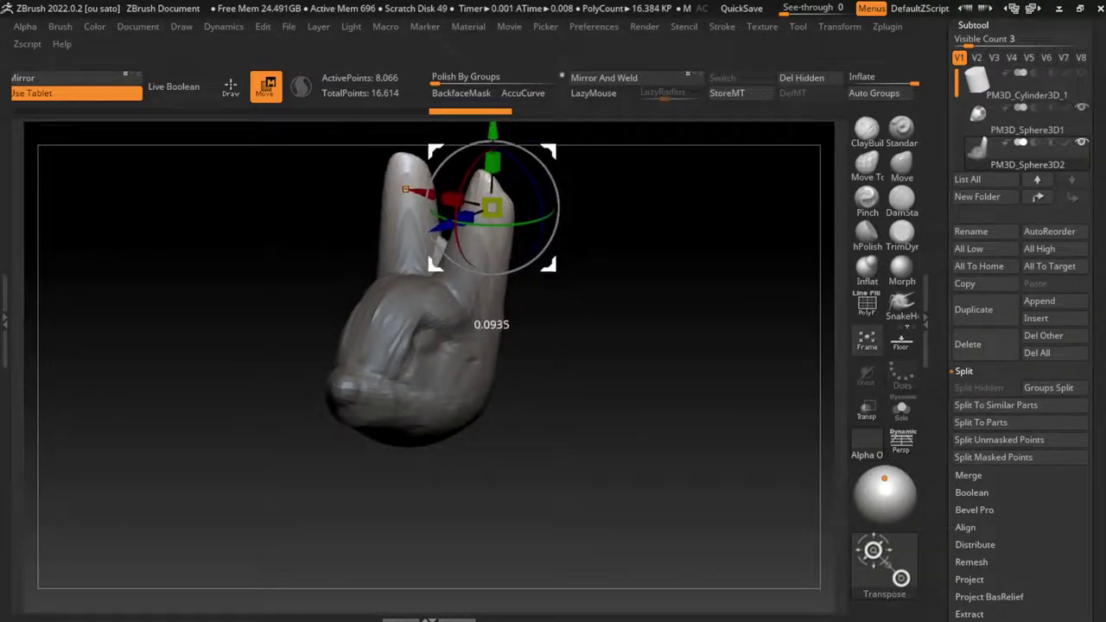
pyautogui.hotkey('ctrl', 'shift', 'z')
pyautogui.hotkey('ctrl', 'shift', 'z')
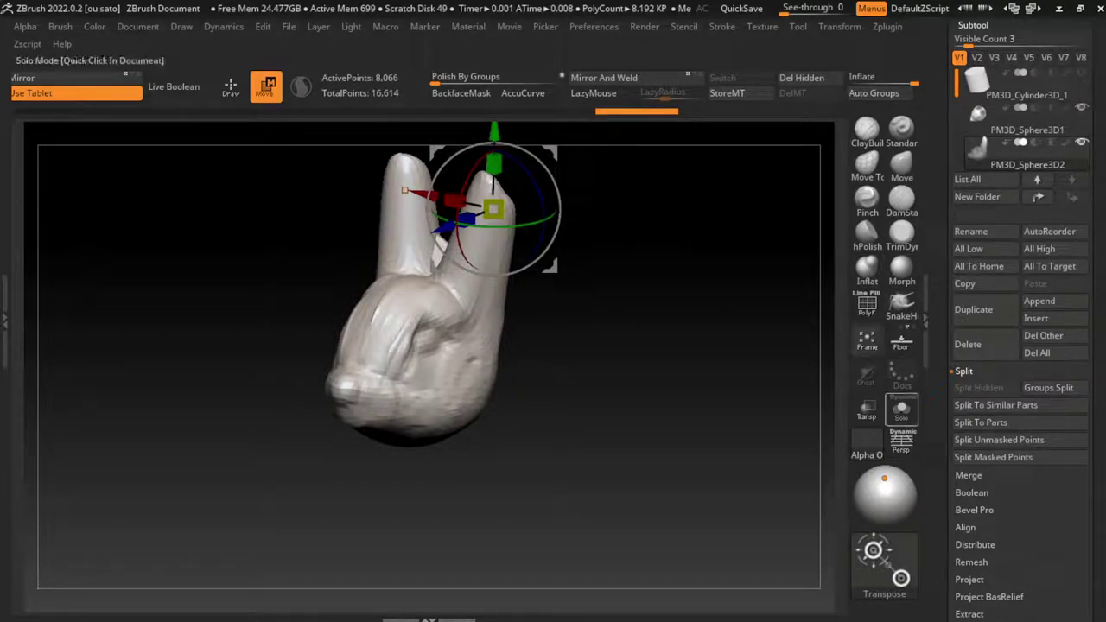
pyautogui.click(901, 411)
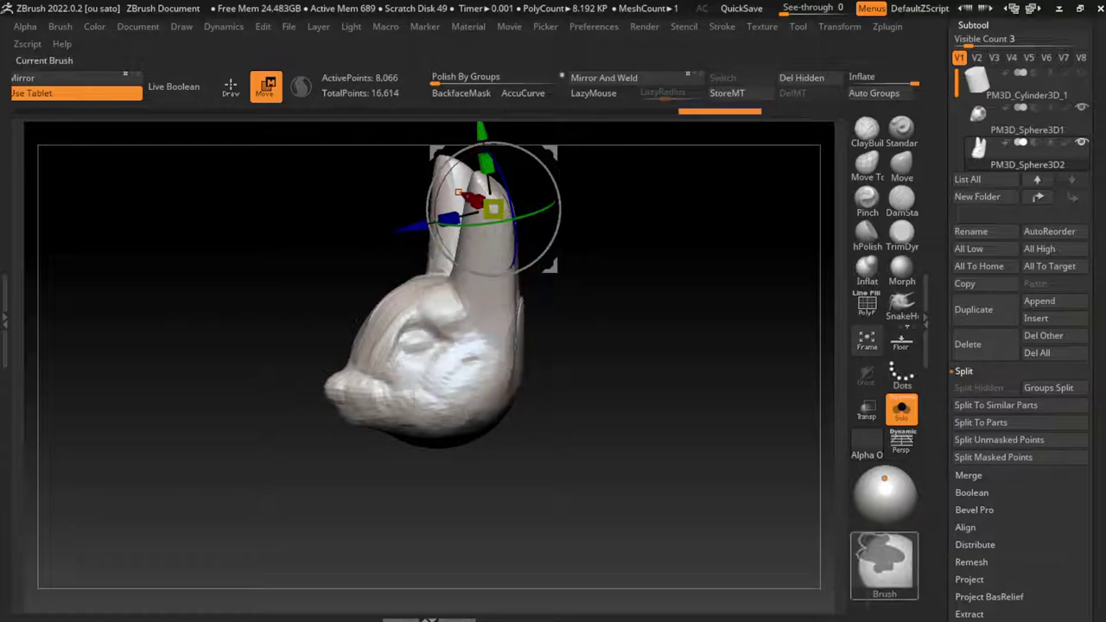
# - Lasso-mask the lower part of the mesh, then clear the mask
pyautogui.press('b')
pyautogui.press('m')
pyautogui.press('l')
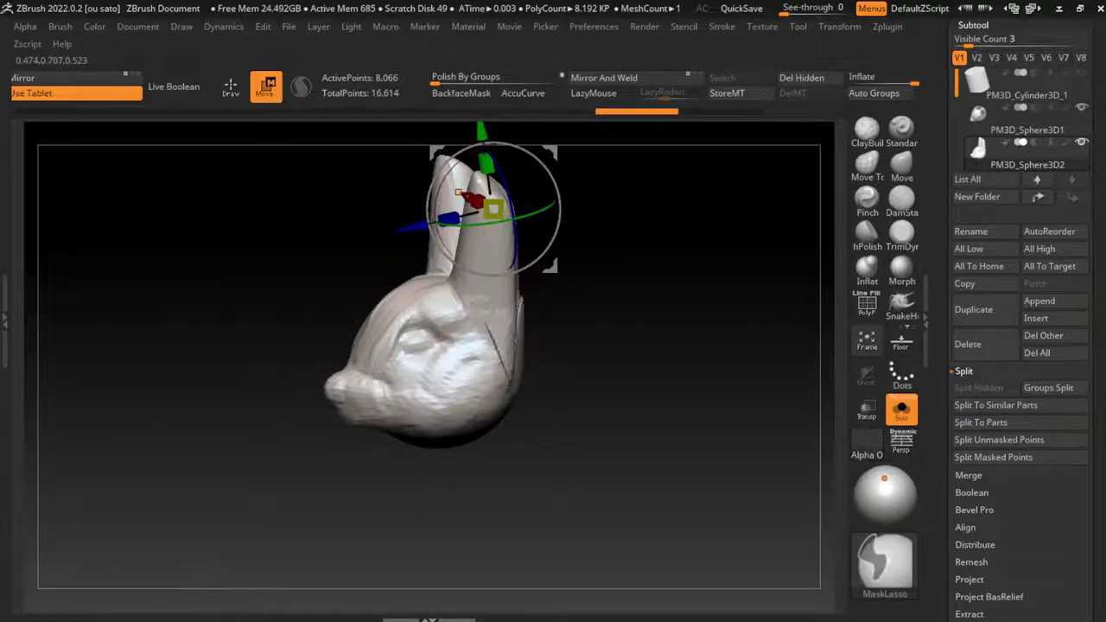
pyautogui.keyDown('ctrl'); pyautogui.moveTo(329, 259); pyautogui.dragTo(518, 545); pyautogui.keyUp('ctrl')
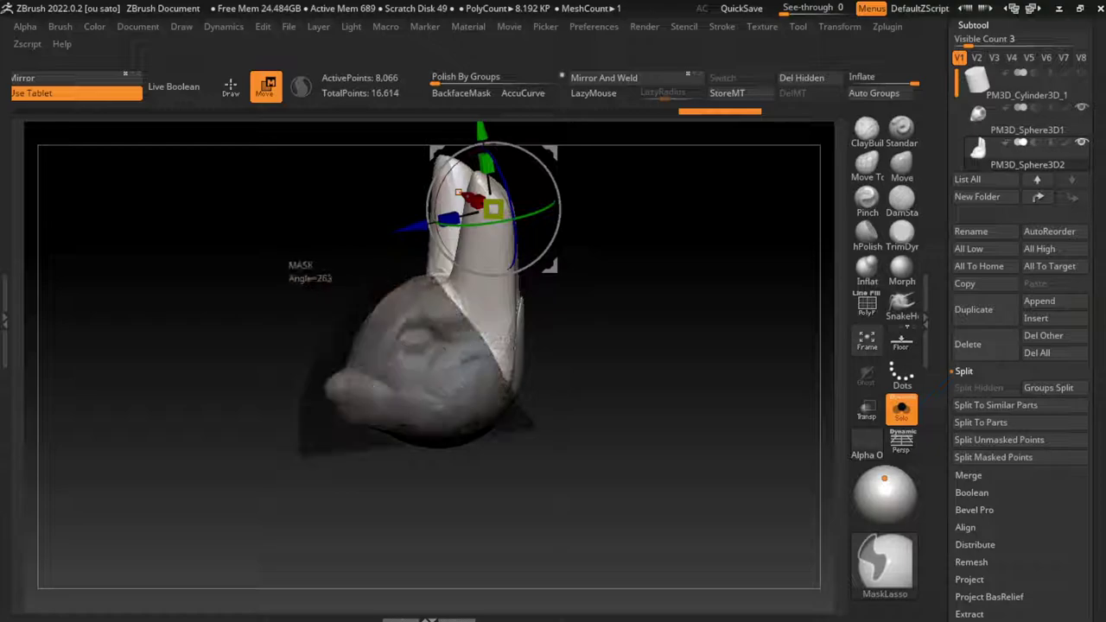
pyautogui.keyDown('ctrl'); pyautogui.moveTo(483, 449); pyautogui.dragTo(298, 332); pyautogui.keyUp('ctrl')
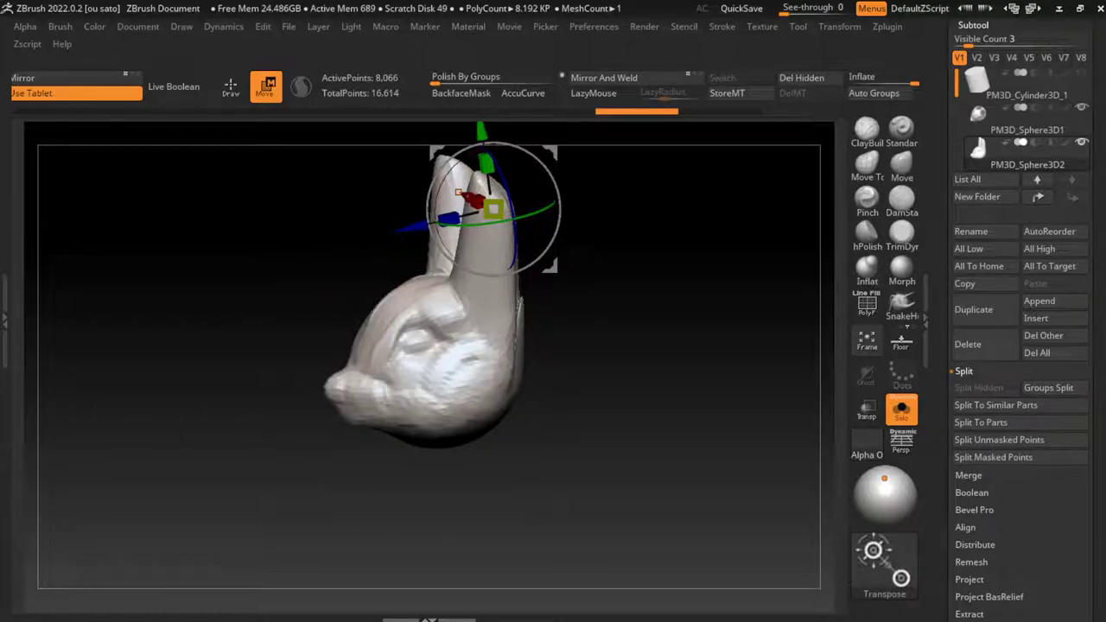
# - DynaMesh the ear piece at resolution 128 and show it solo
pyautogui.click(964, 370)
pyautogui.click(978, 552)
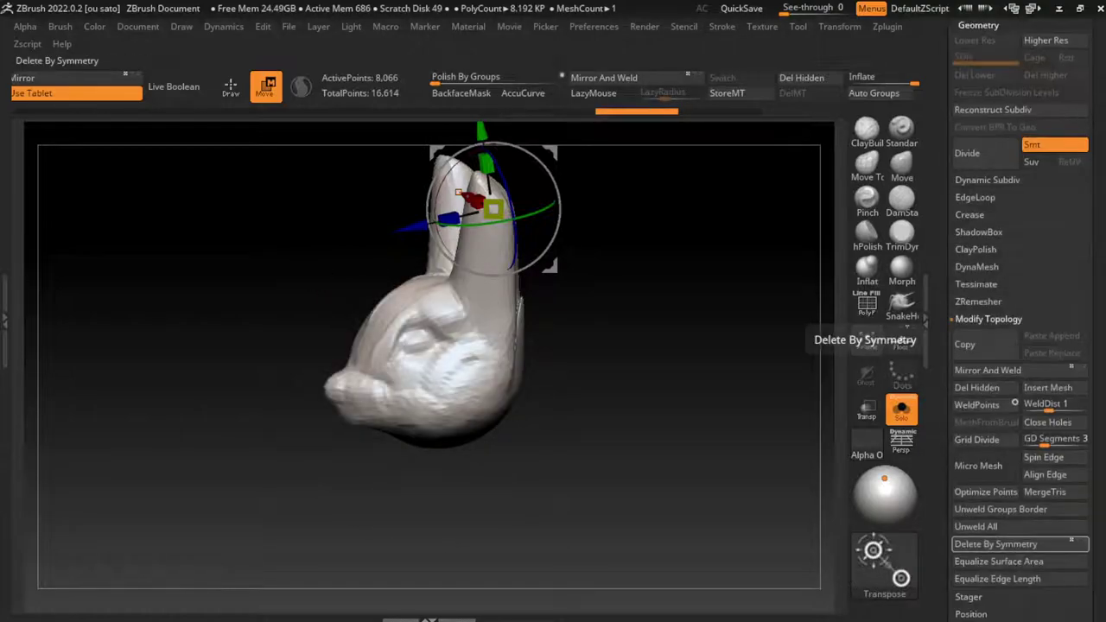
pyautogui.click(976, 266)
pyautogui.click(975, 292)
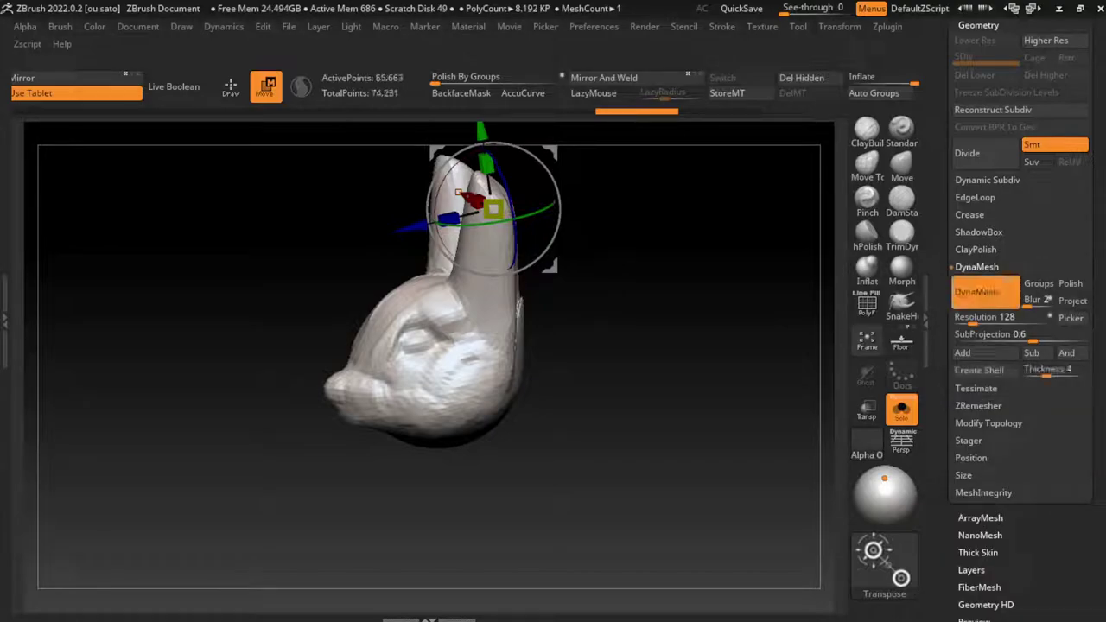
pyautogui.click(901, 410)
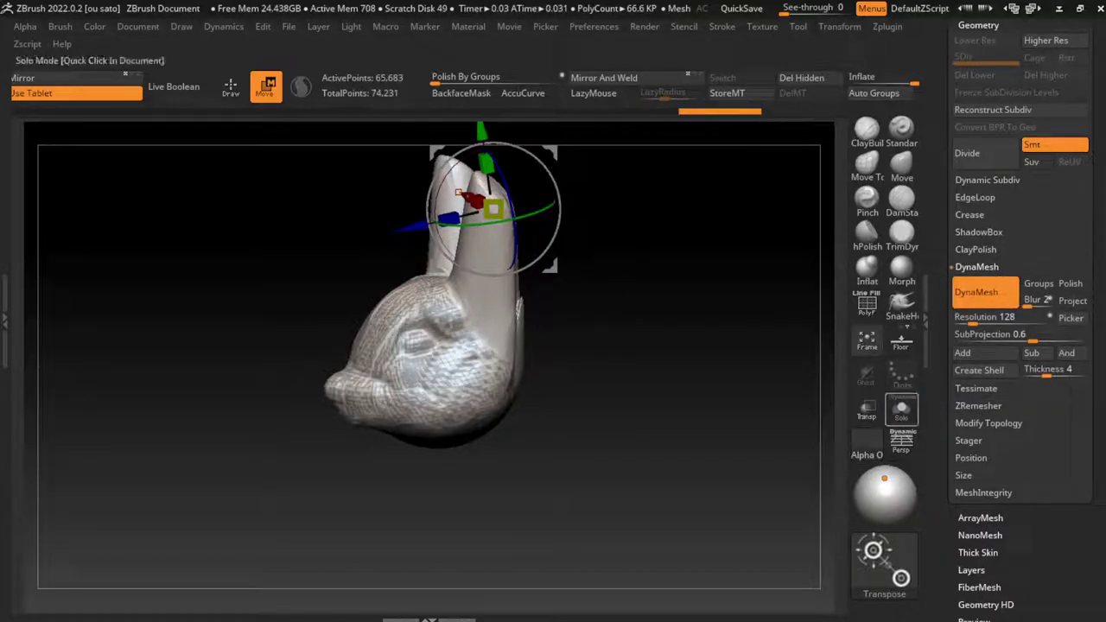
# - Mask below the ears, rotate to a frontal view of both ears, and clear the mask
pyautogui.moveTo(521, 437)
pyautogui.keyDown('ctrl'); pyautogui.mouseDown()
pyautogui.moveTo(270, 274)
pyautogui.moveTo(388, 449)
pyautogui.mouseUp(); pyautogui.keyUp('ctrl')
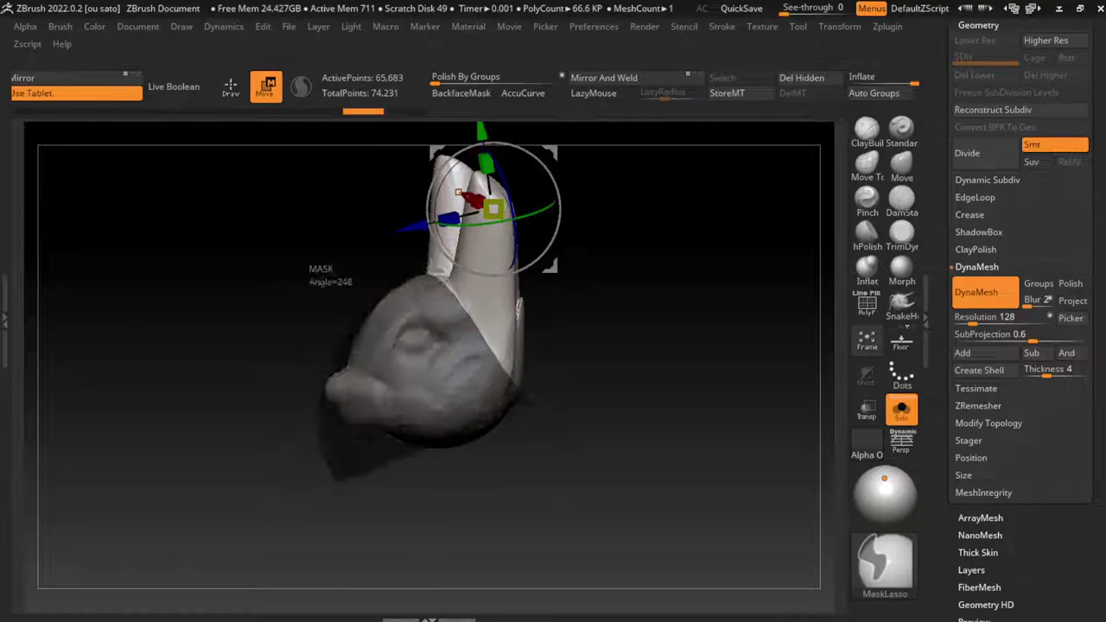
pyautogui.moveTo(657, 389); pyautogui.dragTo(734, 388)
pyautogui.moveTo(656, 389); pyautogui.dragTo(734, 389)
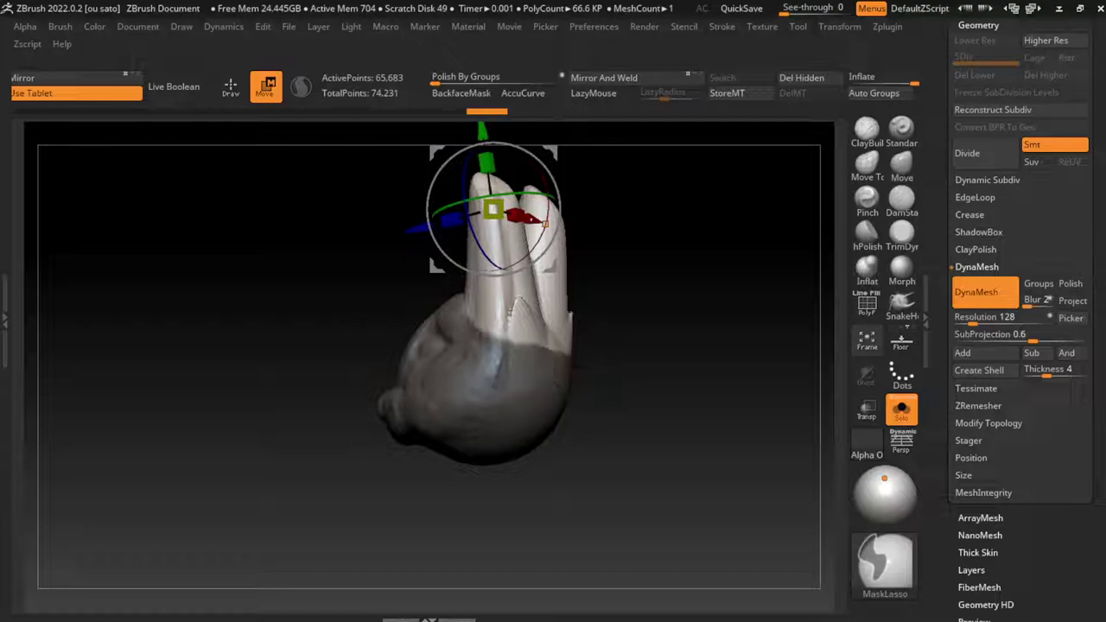
pyautogui.moveTo(604, 371); pyautogui.dragTo(648, 349)
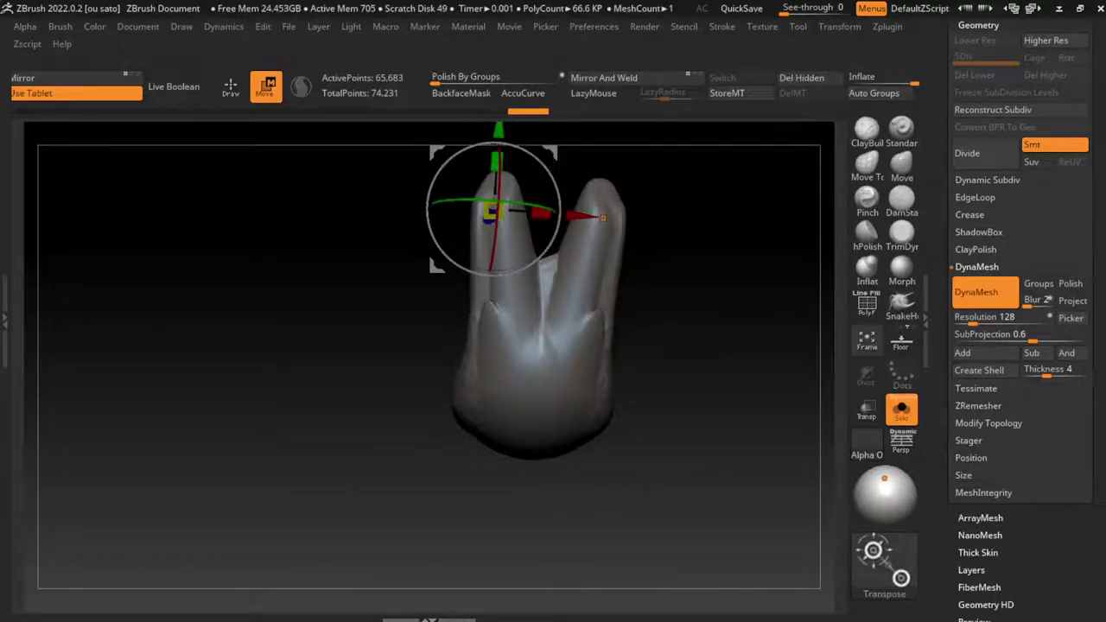
pyautogui.moveTo(509, 285)
pyautogui.keyDown('ctrl'); pyautogui.mouseDown()
pyautogui.moveTo(562, 143)
pyautogui.moveTo(610, 381)
pyautogui.mouseUp(); pyautogui.keyUp('ctrl')
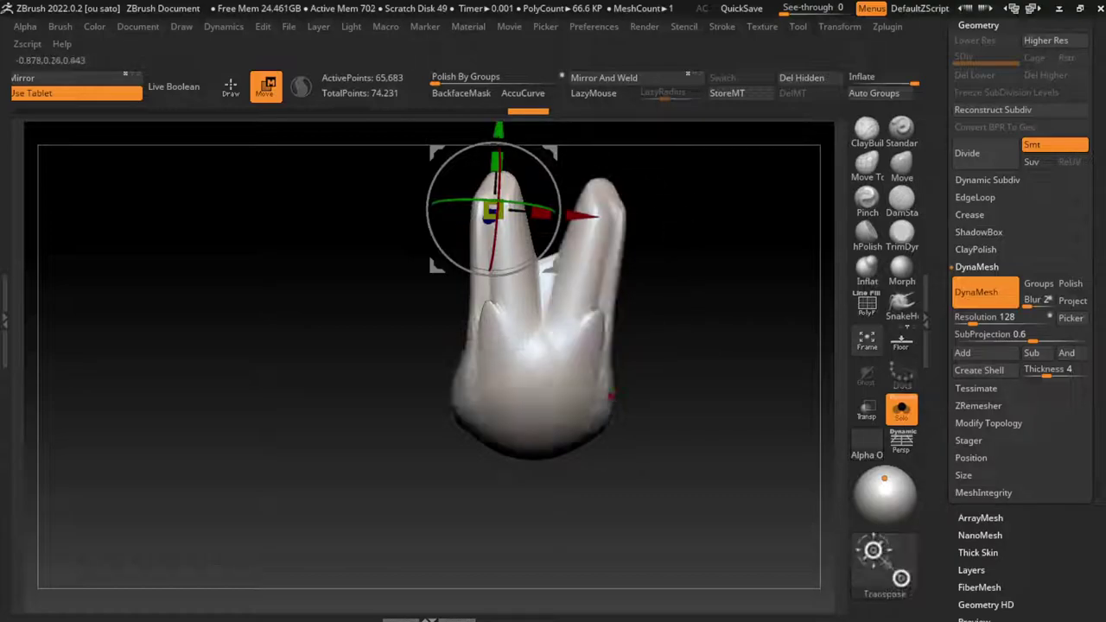
pyautogui.keyDown('alt'); pyautogui.click(575, 415); pyautogui.keyUp('alt')
pyautogui.moveTo(574, 415); pyautogui.dragTo(759, 275)
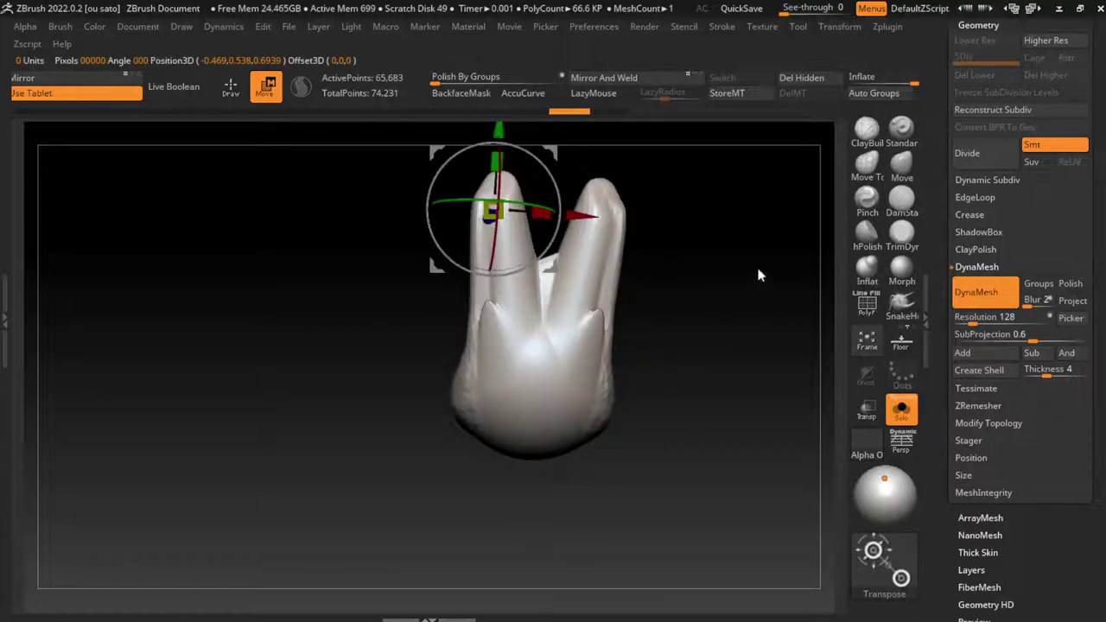
# - Hide the left ear with a rectangle selection and delete the hidden geometry
pyautogui.press('q')
pyautogui.keyDown('ctrl'); pyautogui.keyDown('alt'); pyautogui.keyDown('shift'); pyautogui.moveTo(457, 159); pyautogui.dragTo(552, 355); pyautogui.keyUp('shift'); pyautogui.keyUp('alt'); pyautogui.keyUp('ctrl')
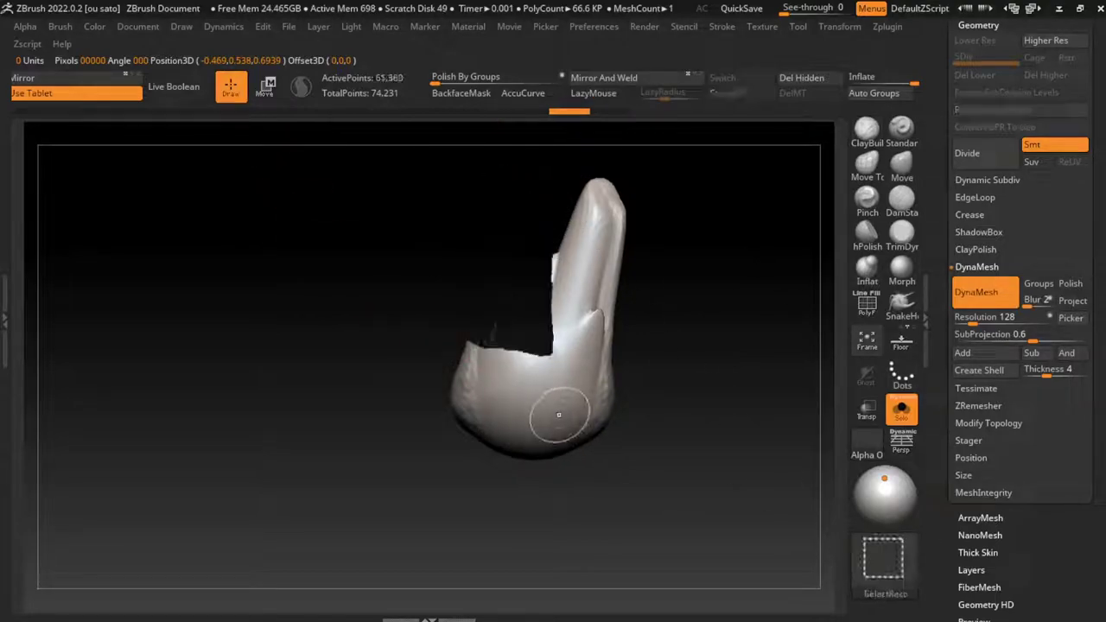
pyautogui.keyDown('ctrl'); pyautogui.keyDown('shift'); pyautogui.click(558, 415); pyautogui.keyUp('shift'); pyautogui.keyUp('ctrl')
pyautogui.press('l')
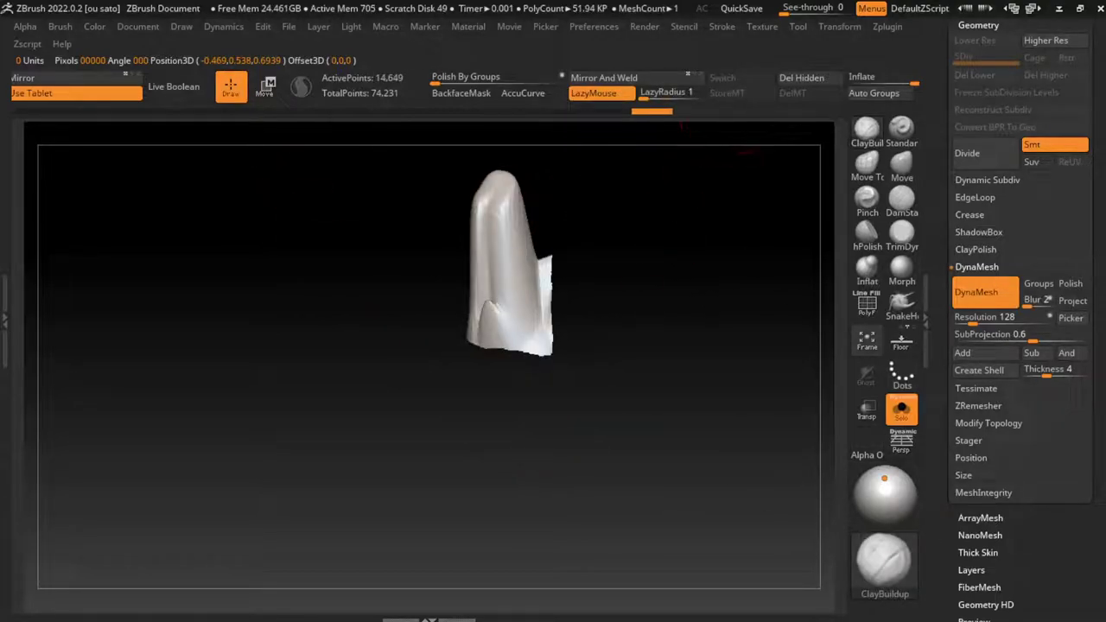
pyautogui.click(801, 77)
pyautogui.press('l')
# - Show all subtools, enable Sculptris Pro, and smooth the flap where the ear meets the head
pyautogui.moveTo(656, 398)
pyautogui.mouseDown()
pyautogui.moveTo(543, 361)
pyautogui.moveTo(726, 440)
pyautogui.mouseUp()
pyautogui.press('l')
pyautogui.click(901, 411)
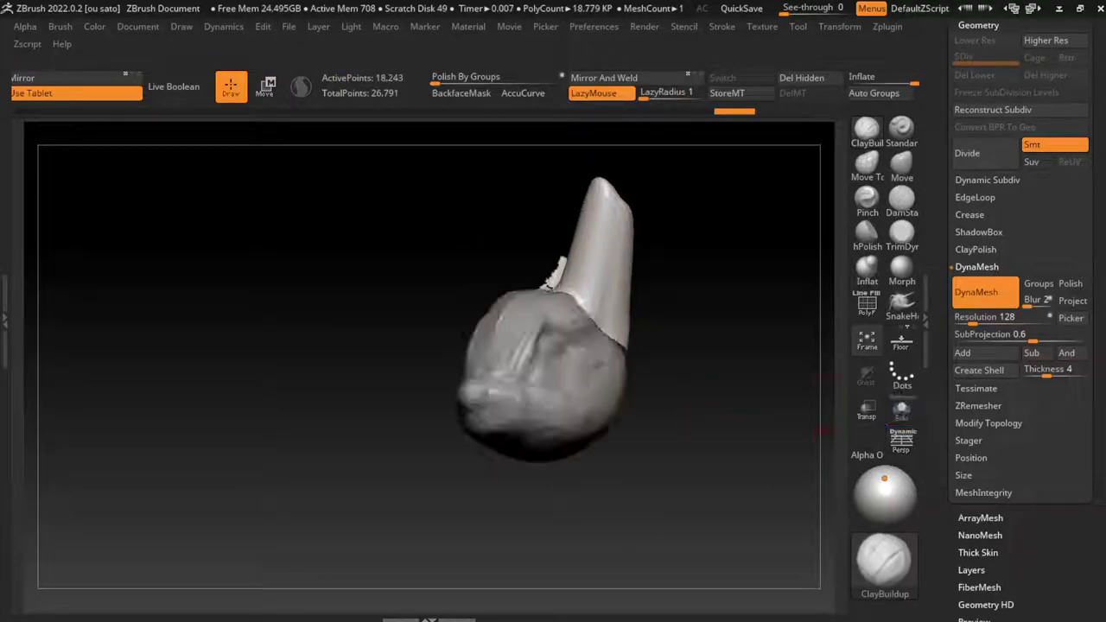
pyautogui.moveTo(259, 362); pyautogui.dragTo(354, 341)
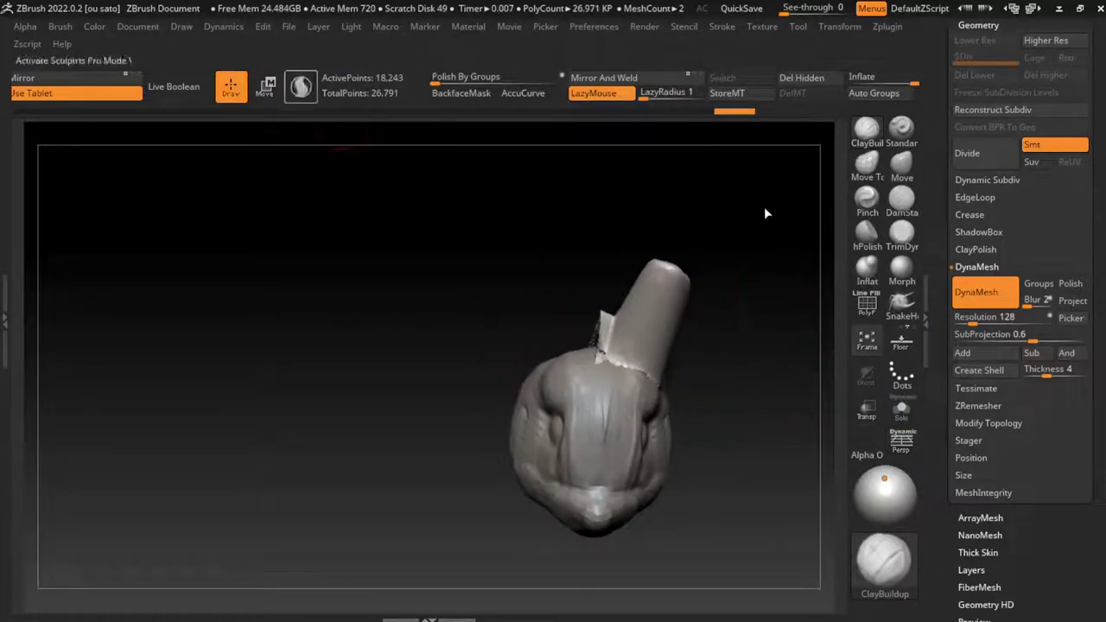
pyautogui.click(301, 86)
pyautogui.press('shift')
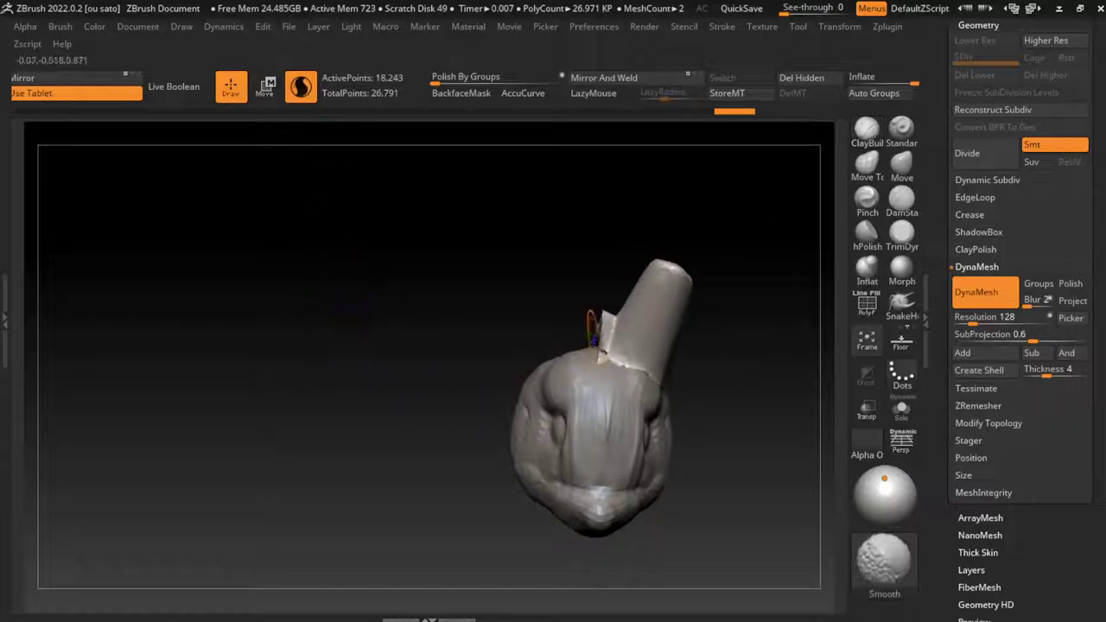
pyautogui.moveTo(609, 318)
pyautogui.keyDown('shift'); pyautogui.mouseDown()
pyautogui.moveTo(603, 359)
pyautogui.moveTo(667, 369)
pyautogui.moveTo(661, 375)
pyautogui.mouseUp(); pyautogui.keyUp('shift')
# - Pick the Move brush, adjust its size, and turn the head to face left
pyautogui.press('l')
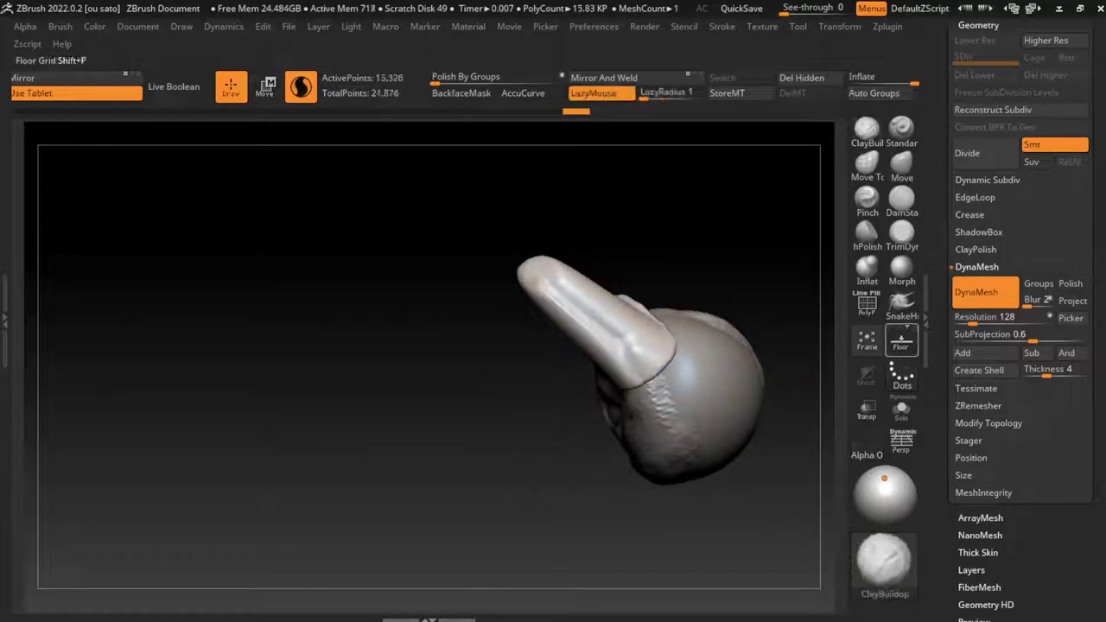
pyautogui.moveTo(605, 484); pyautogui.dragTo(669, 501)
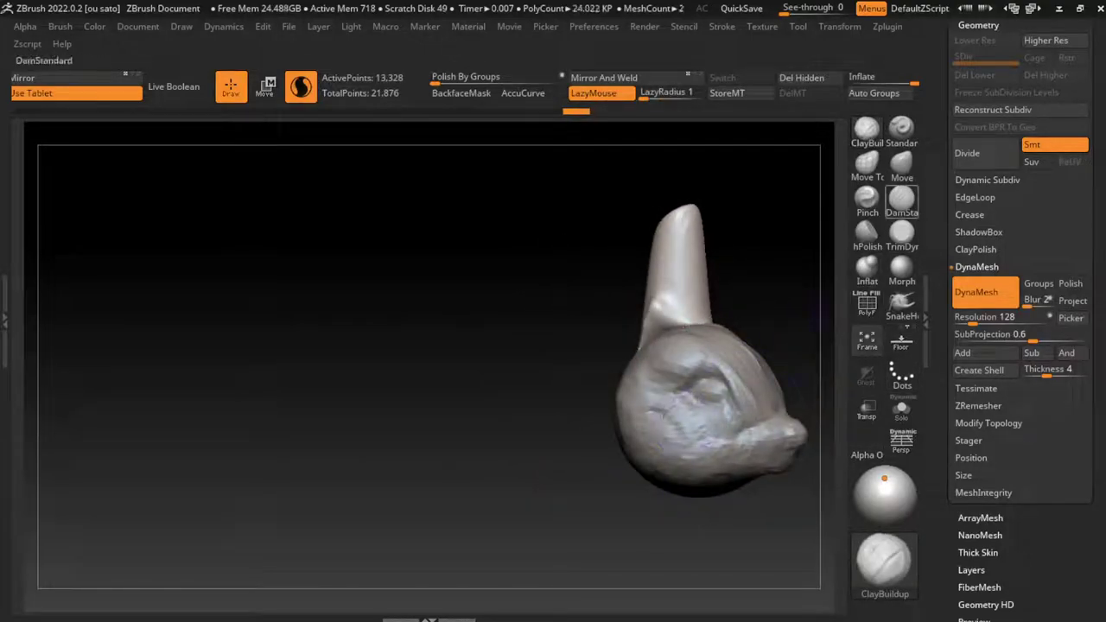
pyautogui.press('l')
pyautogui.press('b')
pyautogui.press('m')
pyautogui.press('v')
pyautogui.press('s')
pyautogui.moveTo(553, 363); pyautogui.dragTo(562, 346)
pyautogui.press('s')
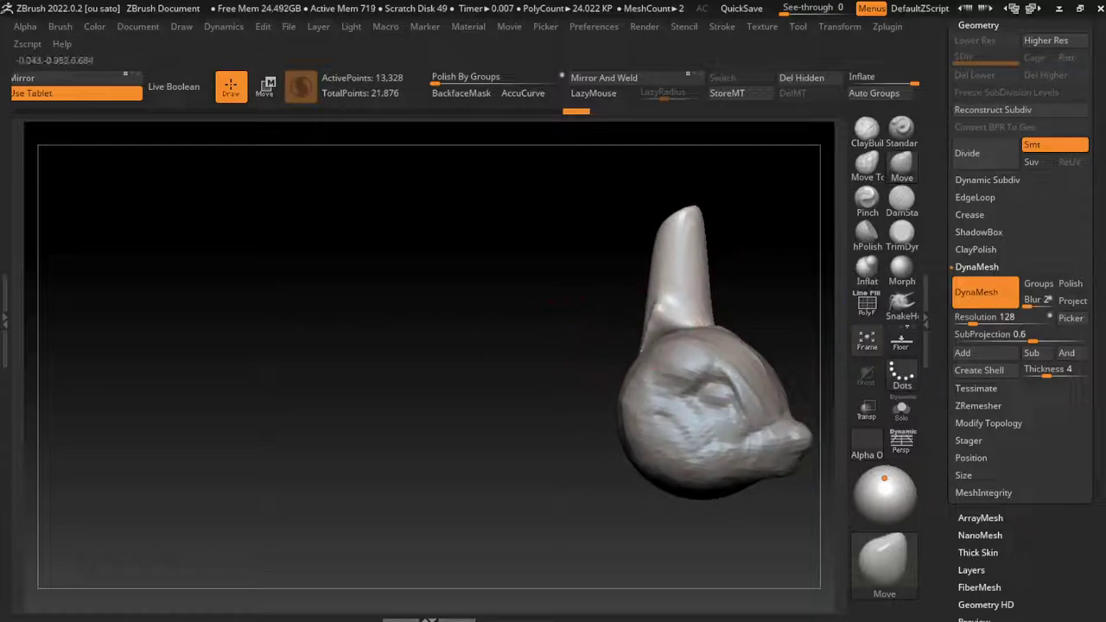
pyautogui.moveTo(657, 337)
pyautogui.mouseDown()
pyautogui.moveTo(773, 328)
pyautogui.moveTo(665, 380)
pyautogui.mouseUp()
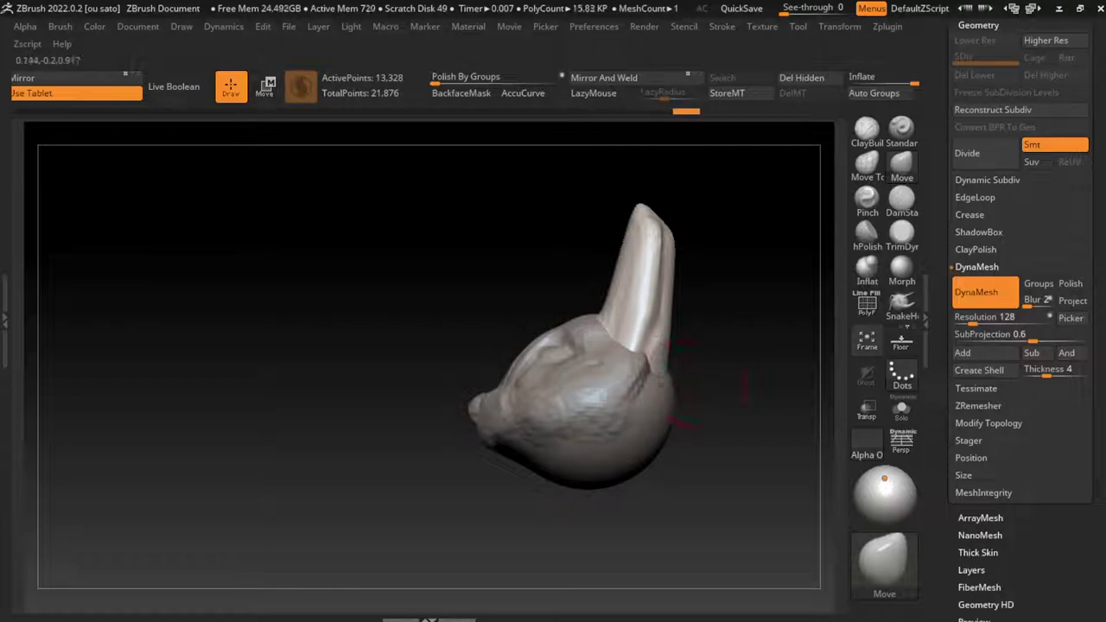
# - Pull the ear thicker and more upright with an enlarged Move brush
pyautogui.click(138, 26)
pyautogui.moveTo(328, 536)
pyautogui.mouseDown()
pyautogui.moveTo(406, 518)
pyautogui.moveTo(561, 320)
pyautogui.mouseUp()
pyautogui.press('s')
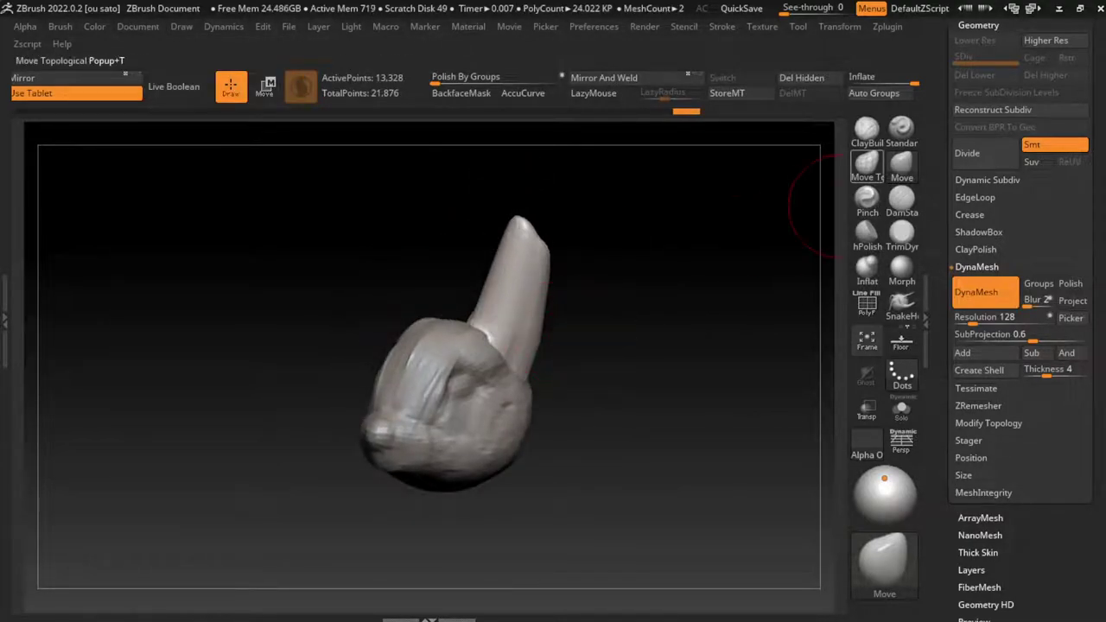
pyautogui.press('s')
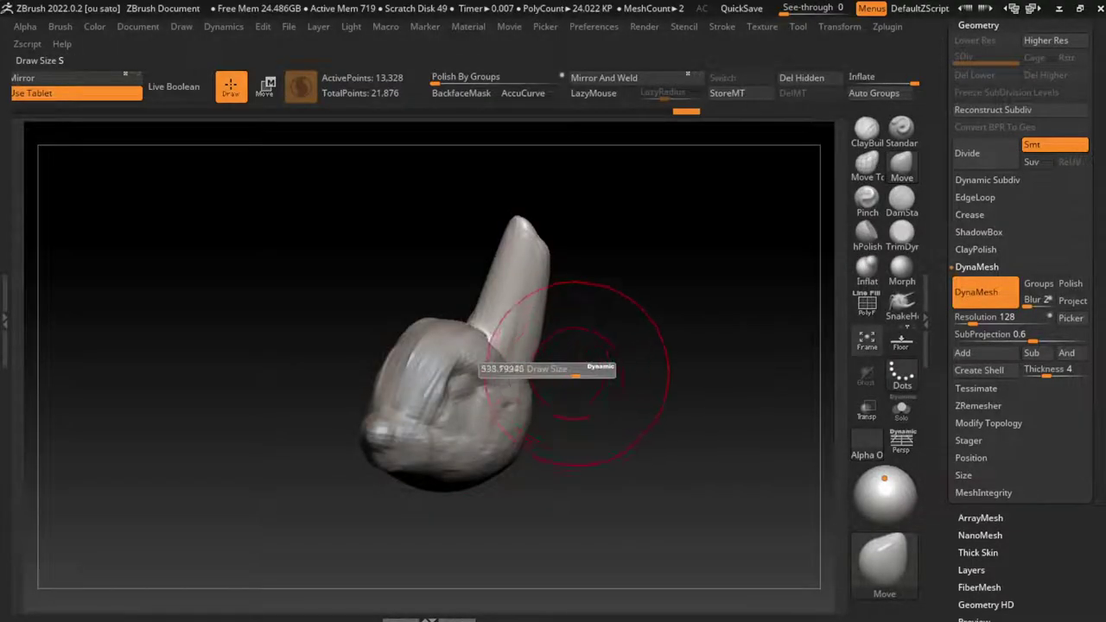
pyautogui.moveTo(552, 354); pyautogui.dragTo(535, 339)
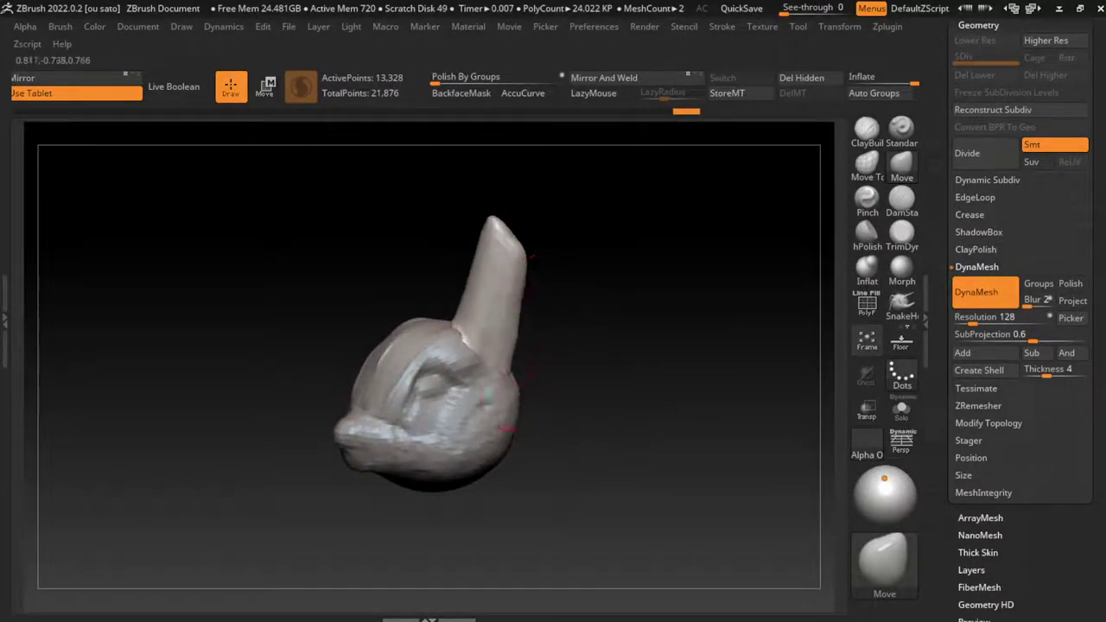
pyautogui.press('s')
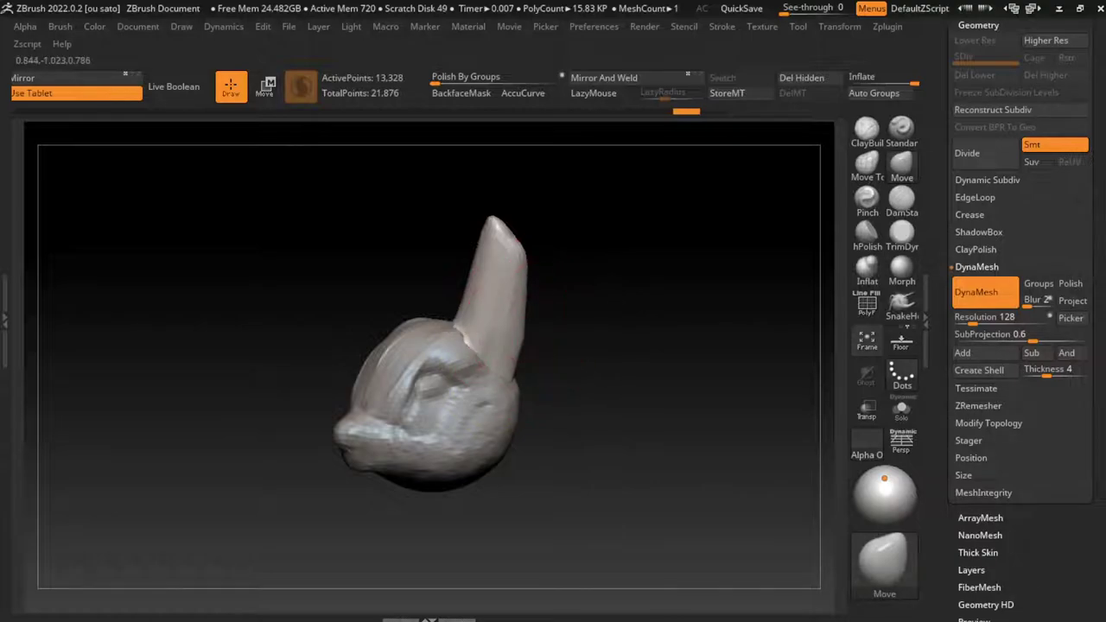
pyautogui.moveTo(531, 324); pyautogui.dragTo(510, 341)
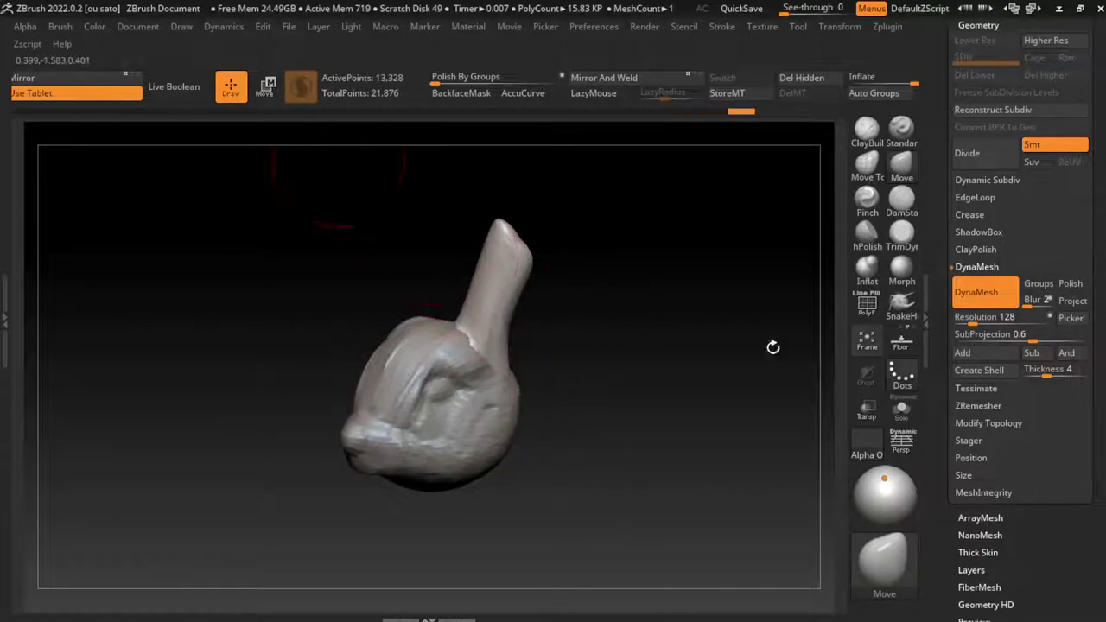
# - Rotate through preset views to check the ear curving up-right from the head
pyautogui.click(137, 26)
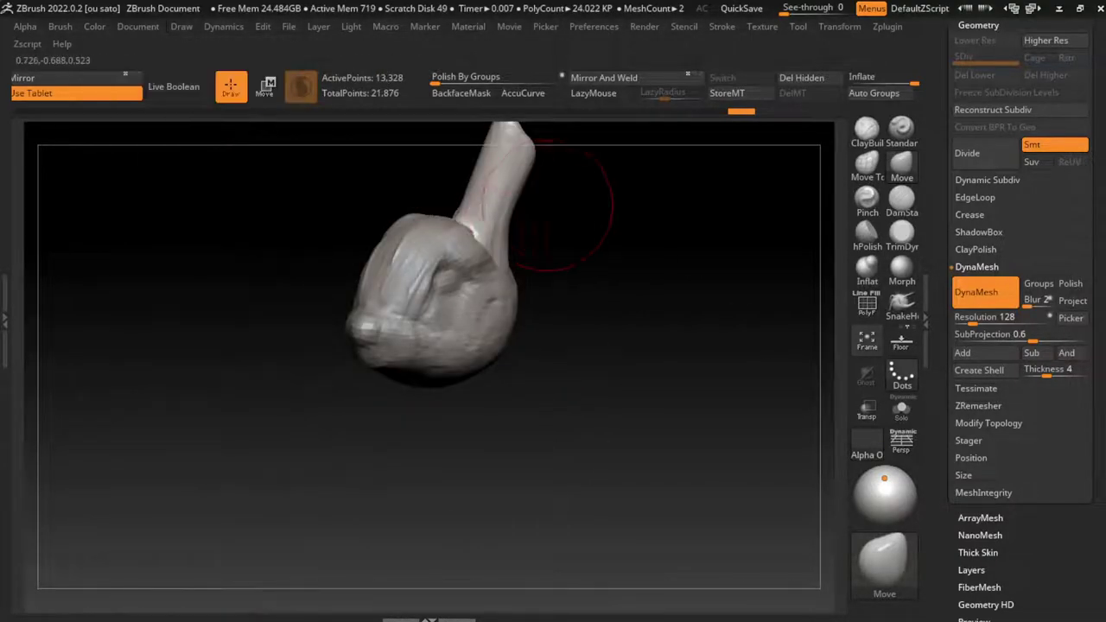
pyautogui.moveTo(567, 185); pyautogui.dragTo(596, 208)
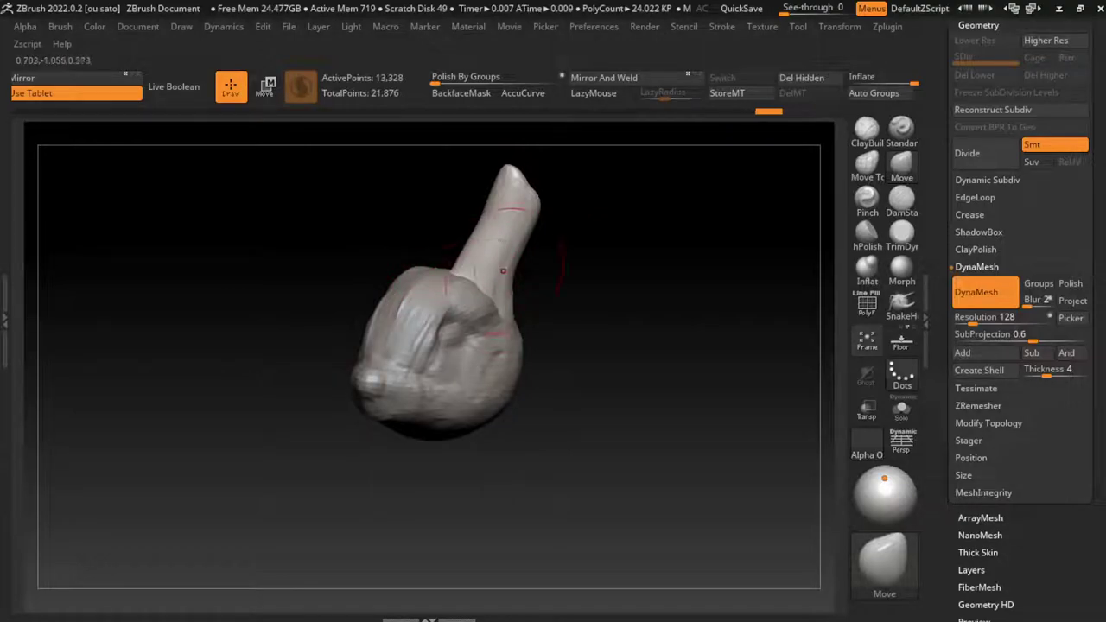
pyautogui.moveTo(484, 251); pyautogui.dragTo(466, 268)
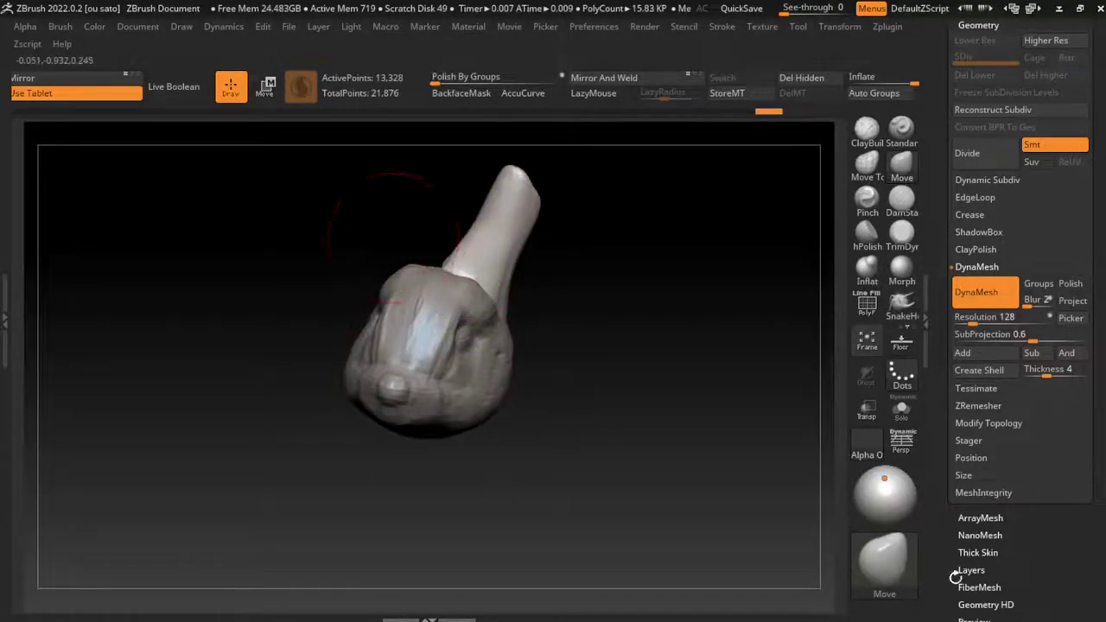
pyautogui.click(138, 26)
pyautogui.click(157, 565)
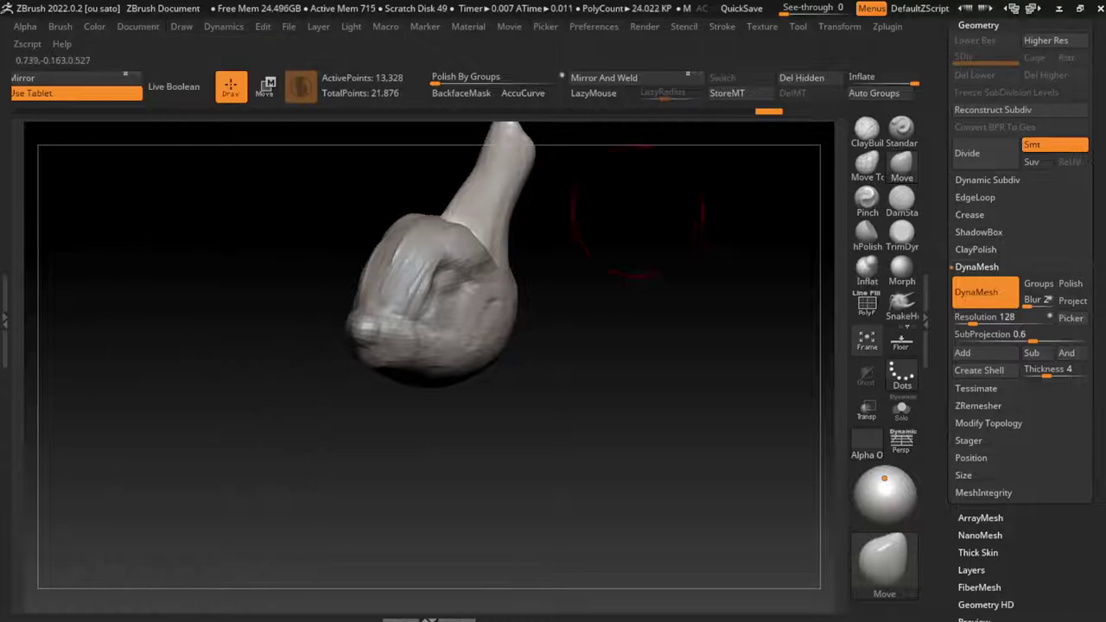
pyautogui.moveTo(636, 229)
pyautogui.mouseDown()
pyautogui.moveTo(486, 207)
pyautogui.moveTo(503, 210)
pyautogui.mouseUp()
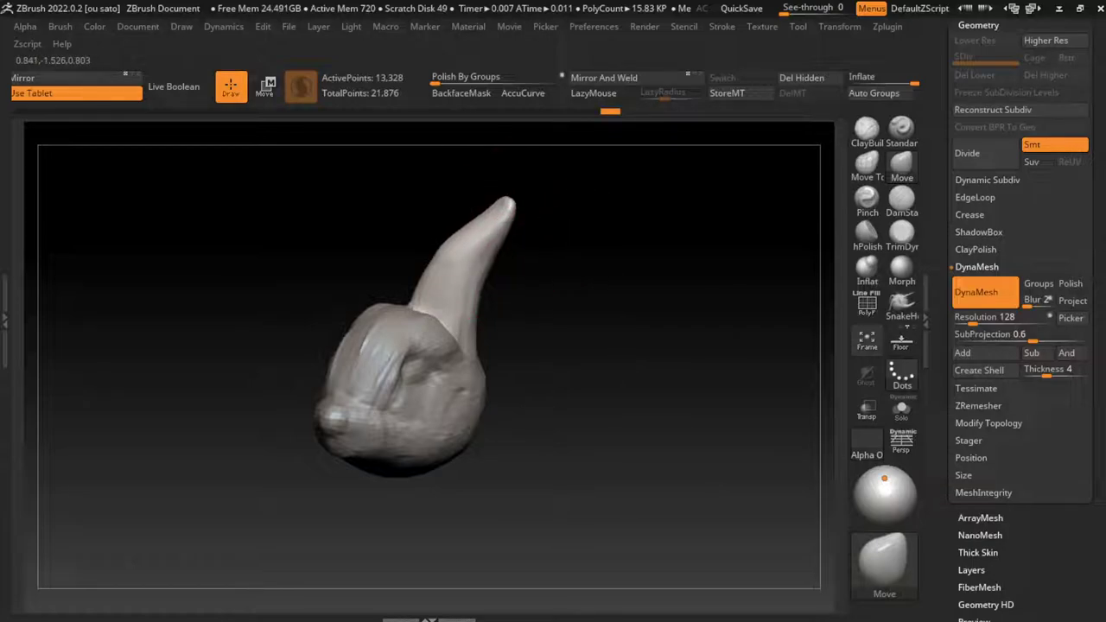
pyautogui.click(900, 197)
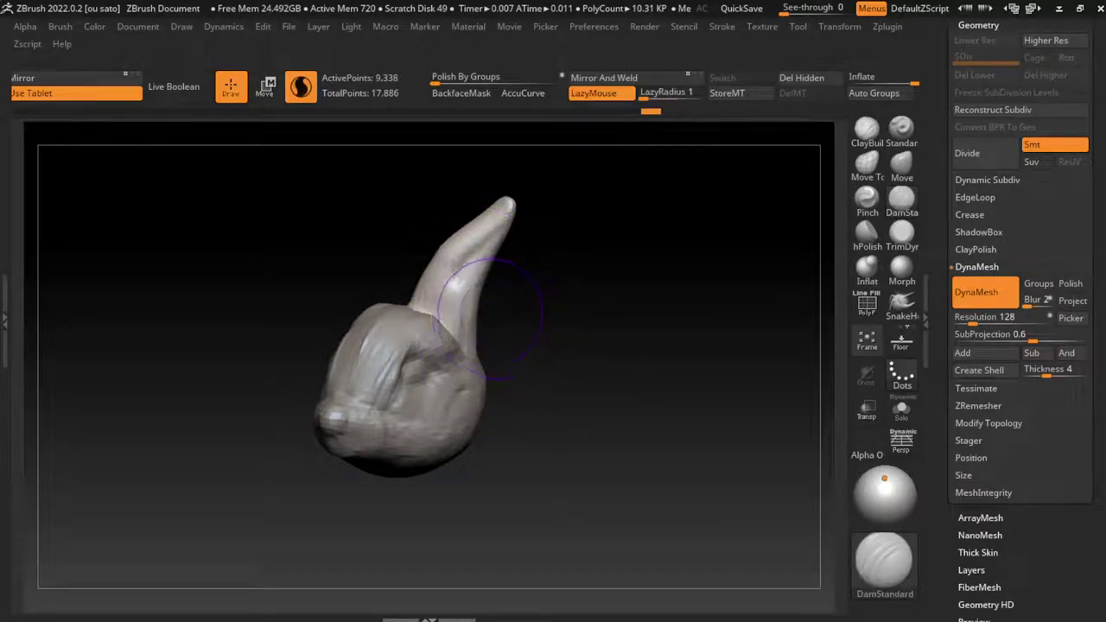
# - Carve a groove and creases along the ear and sharpen its tip
pyautogui.moveTo(455, 285); pyautogui.dragTo(471, 345)
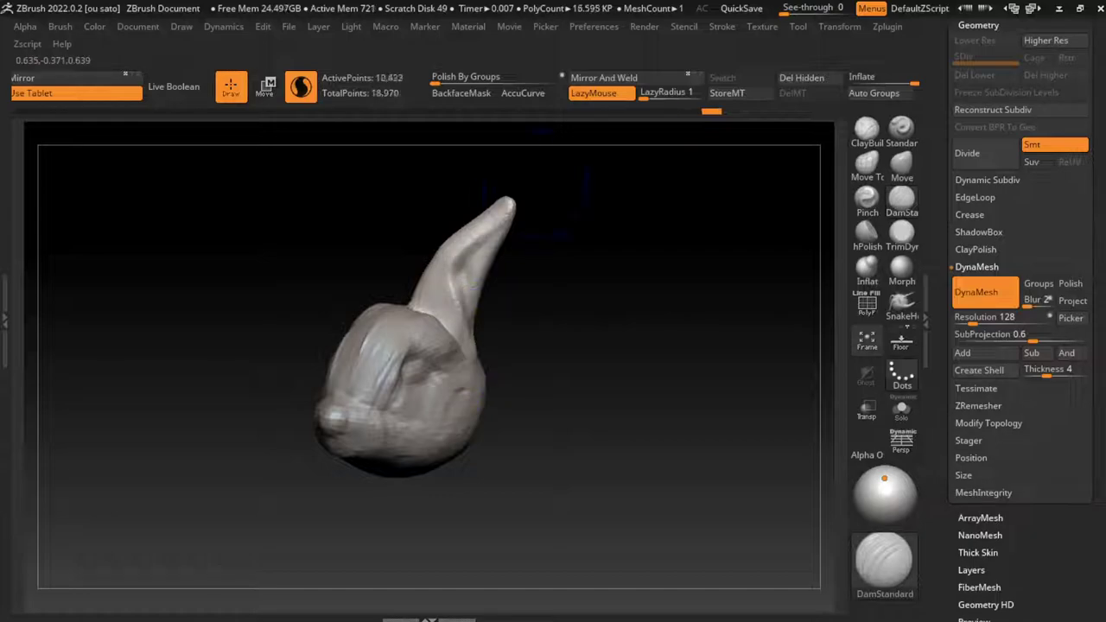
pyautogui.moveTo(496, 216); pyautogui.dragTo(446, 259)
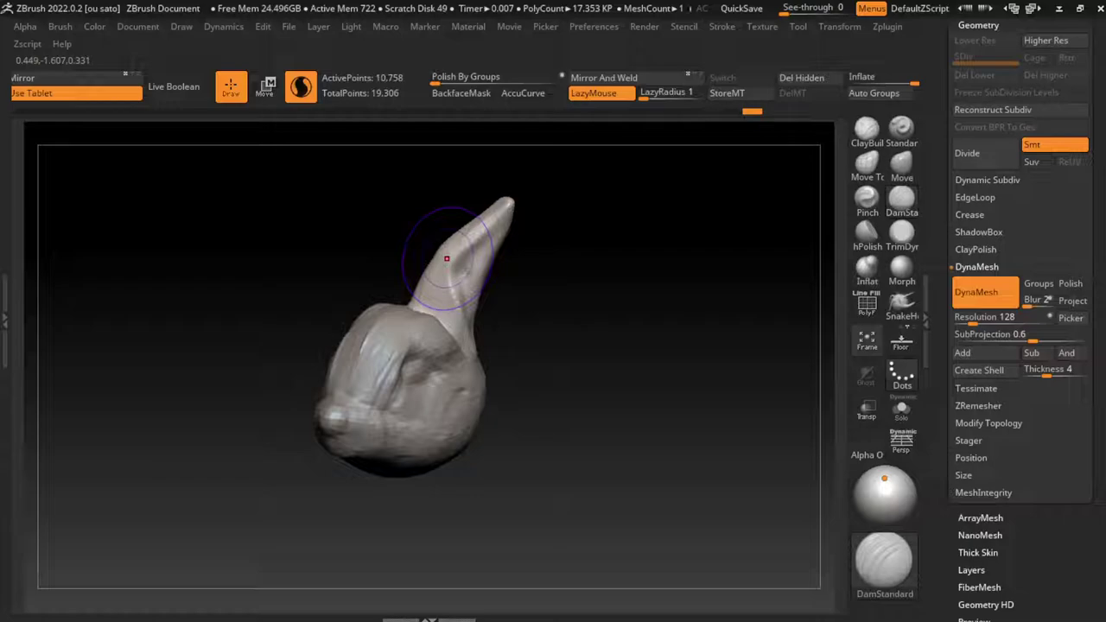
pyautogui.moveTo(472, 325)
pyautogui.mouseDown()
pyautogui.moveTo(451, 297)
pyautogui.moveTo(466, 314)
pyautogui.moveTo(466, 347)
pyautogui.mouseUp()
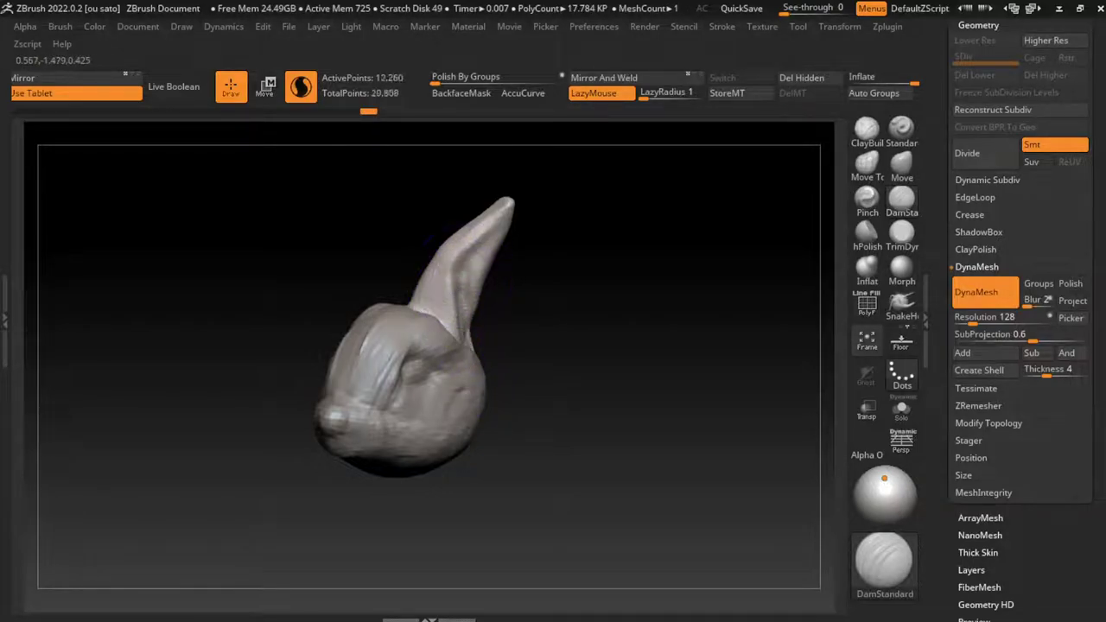
pyautogui.moveTo(462, 298); pyautogui.dragTo(466, 345)
# - Reshape the ear's inner side and edge with the Move brush, deepening the lower groove
pyautogui.press('b')
pyautogui.press('c')
pyautogui.press('b')
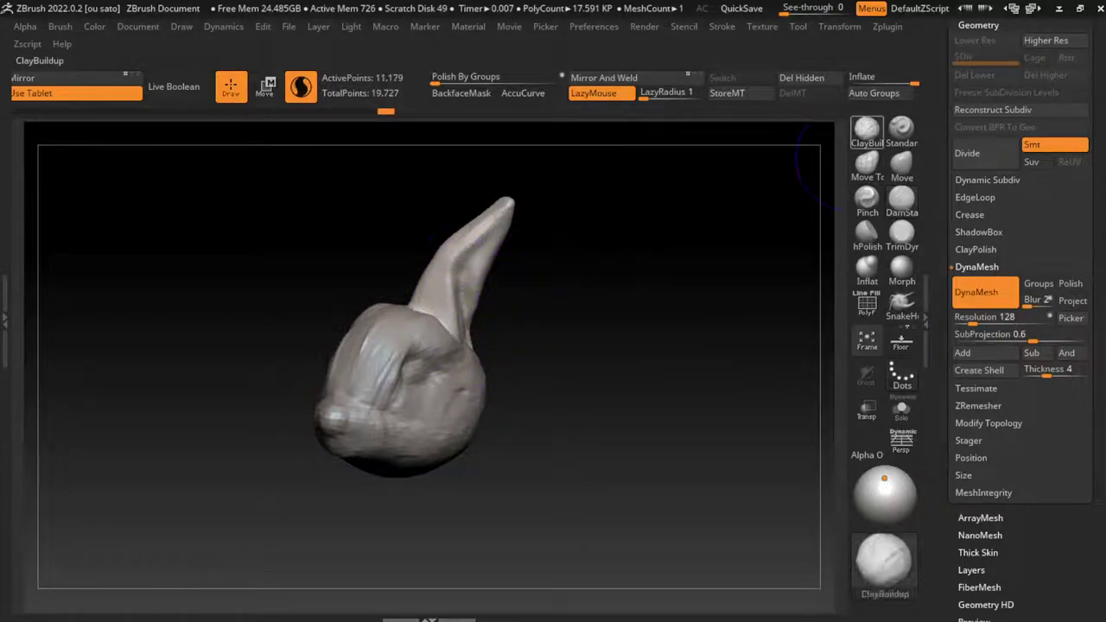
pyautogui.press('s')
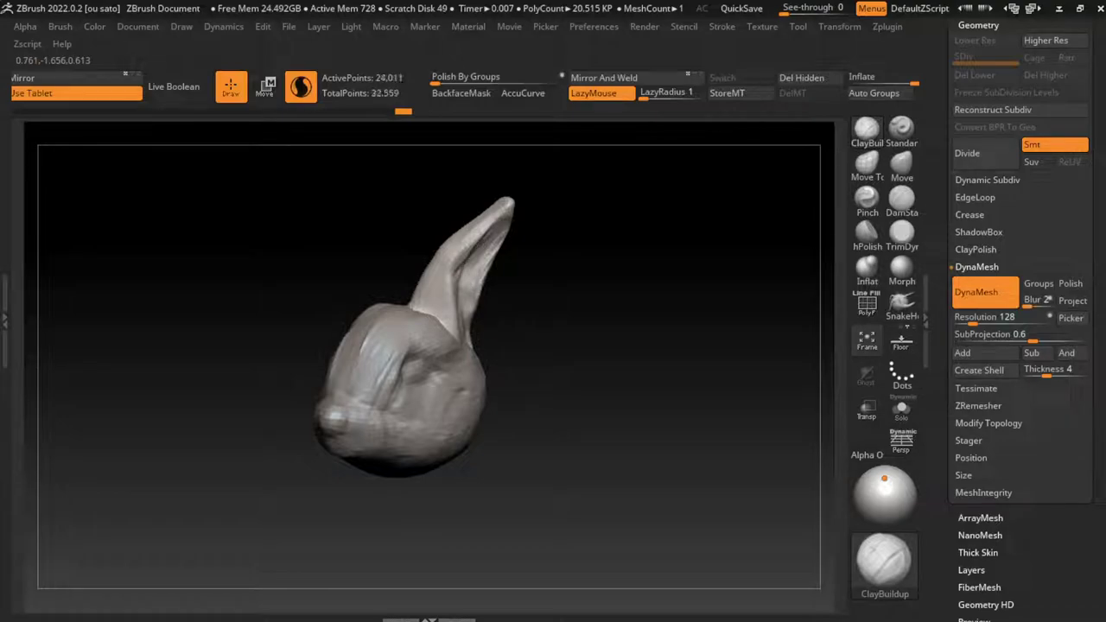
pyautogui.moveTo(647, 346); pyautogui.dragTo(735, 354)
pyautogui.press('b')
pyautogui.press('m')
pyautogui.press('v')
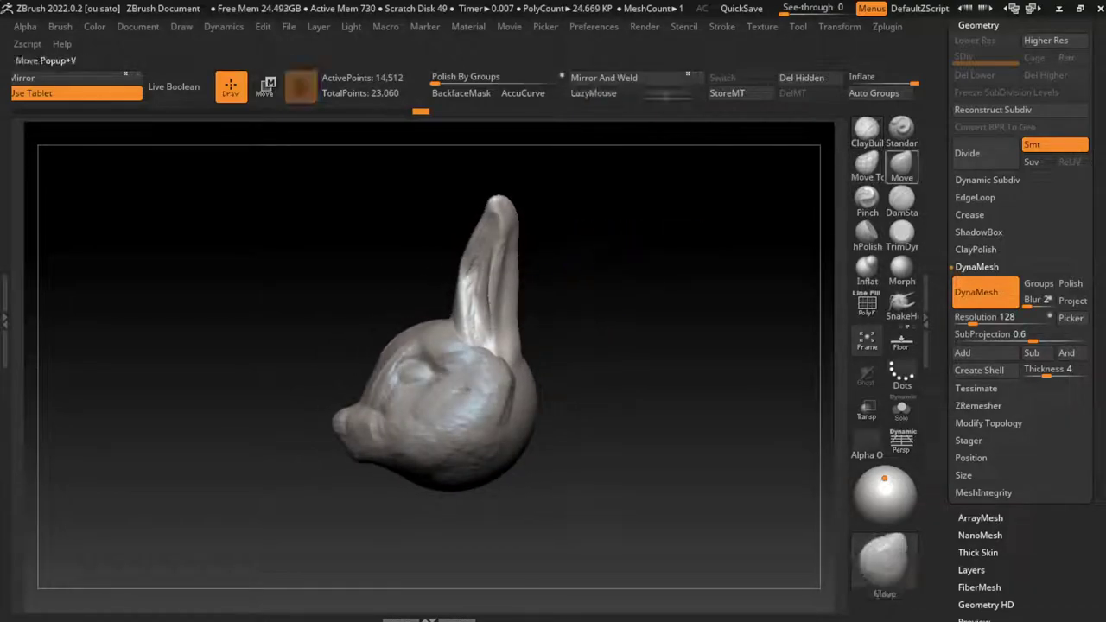
pyautogui.moveTo(552, 242); pyautogui.dragTo(579, 225)
pyautogui.press('s')
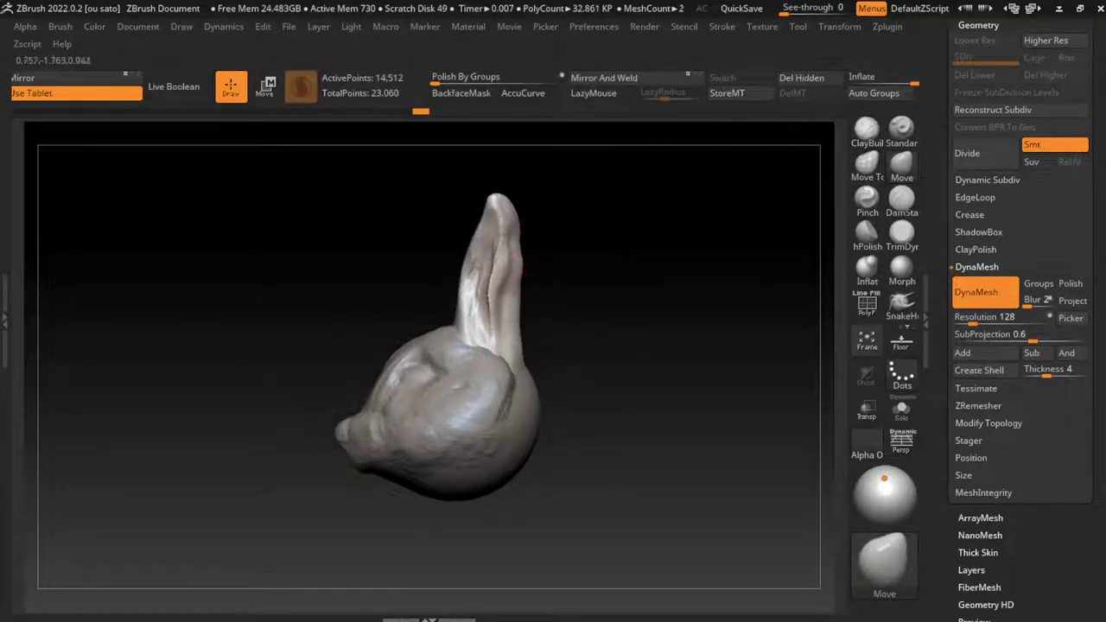
pyautogui.moveTo(510, 251); pyautogui.dragTo(518, 302)
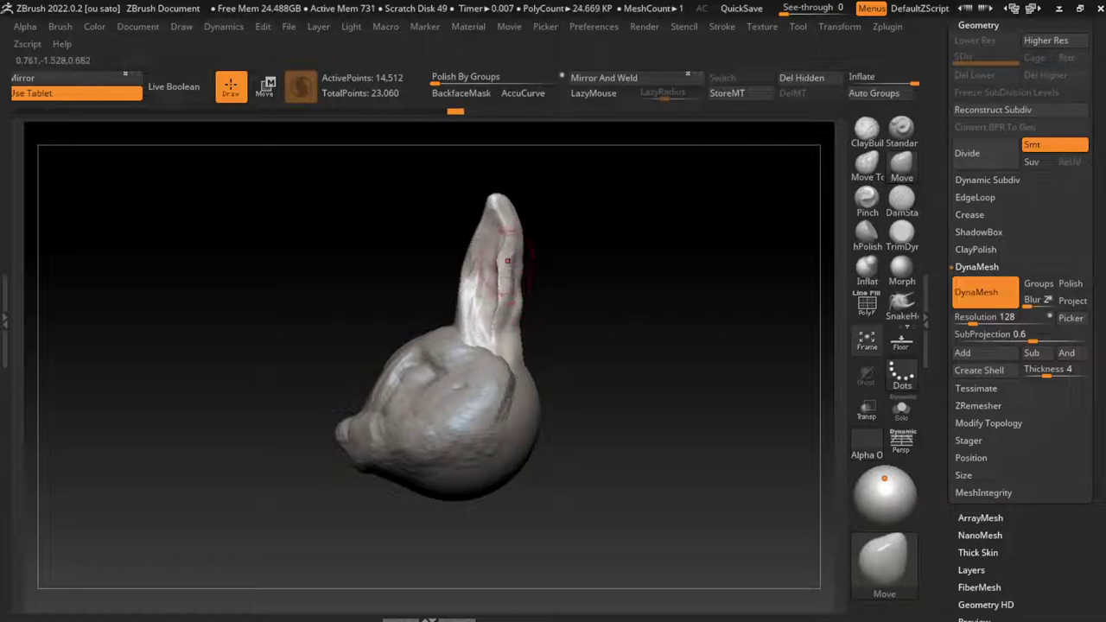
pyautogui.moveTo(507, 260)
pyautogui.mouseDown()
pyautogui.moveTo(509, 303)
pyautogui.moveTo(518, 286)
pyautogui.mouseUp()
pyautogui.moveTo(604, 259)
pyautogui.mouseDown()
pyautogui.moveTo(640, 268)
pyautogui.moveTo(572, 320)
pyautogui.moveTo(571, 273)
pyautogui.mouseUp()
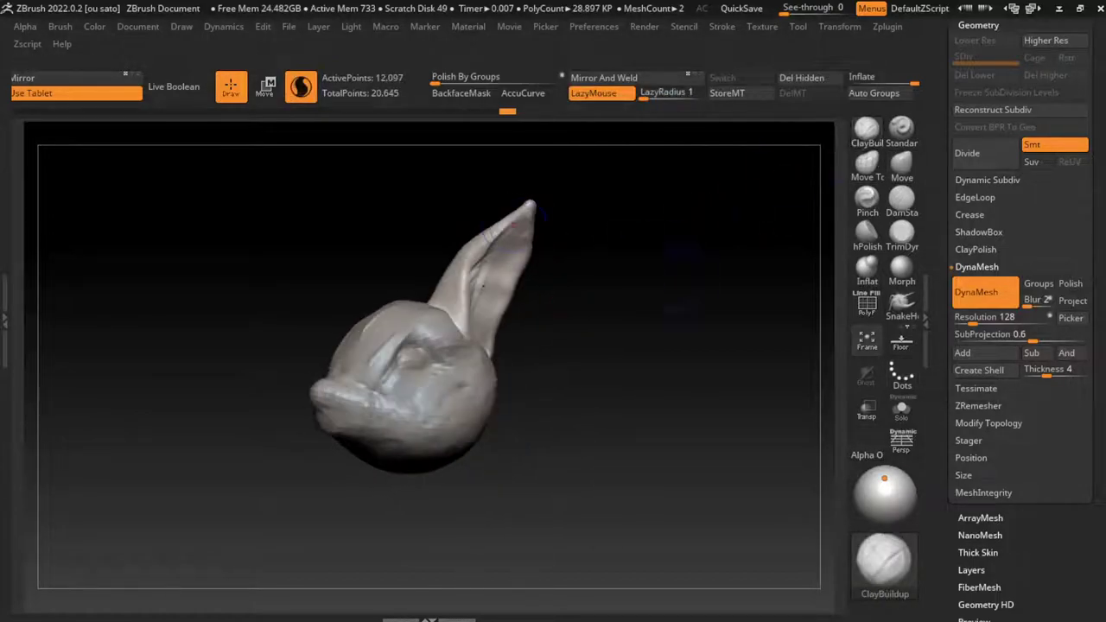
# - From the front view, stretch the ear tip upward and longer with the Move brush
pyautogui.click(137, 26)
pyautogui.click(153, 564)
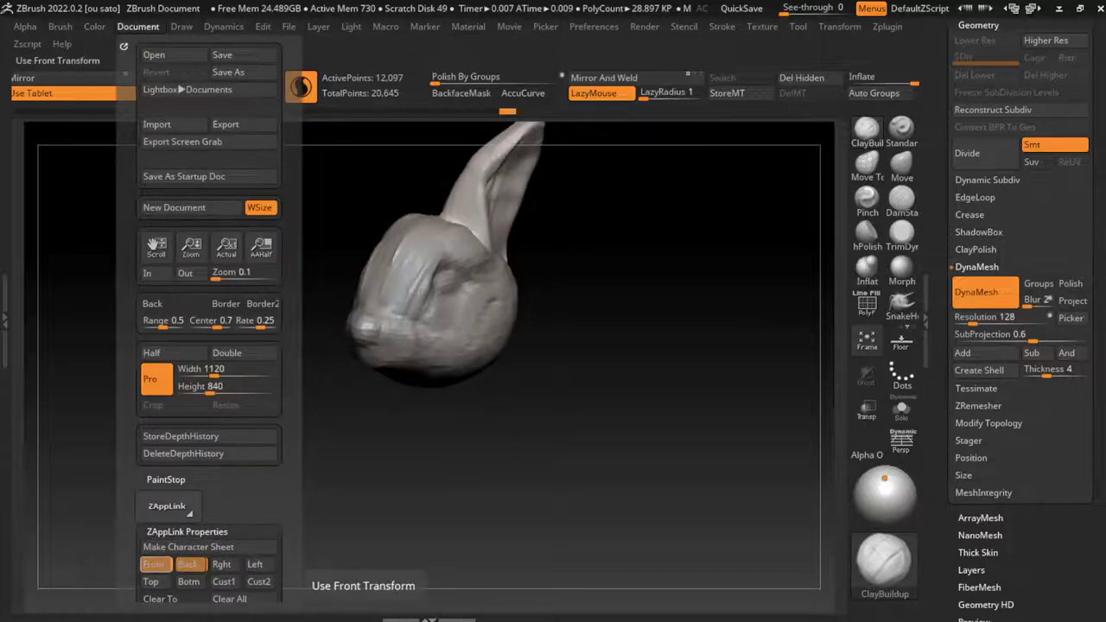
pyautogui.moveTo(617, 259); pyautogui.dragTo(602, 275)
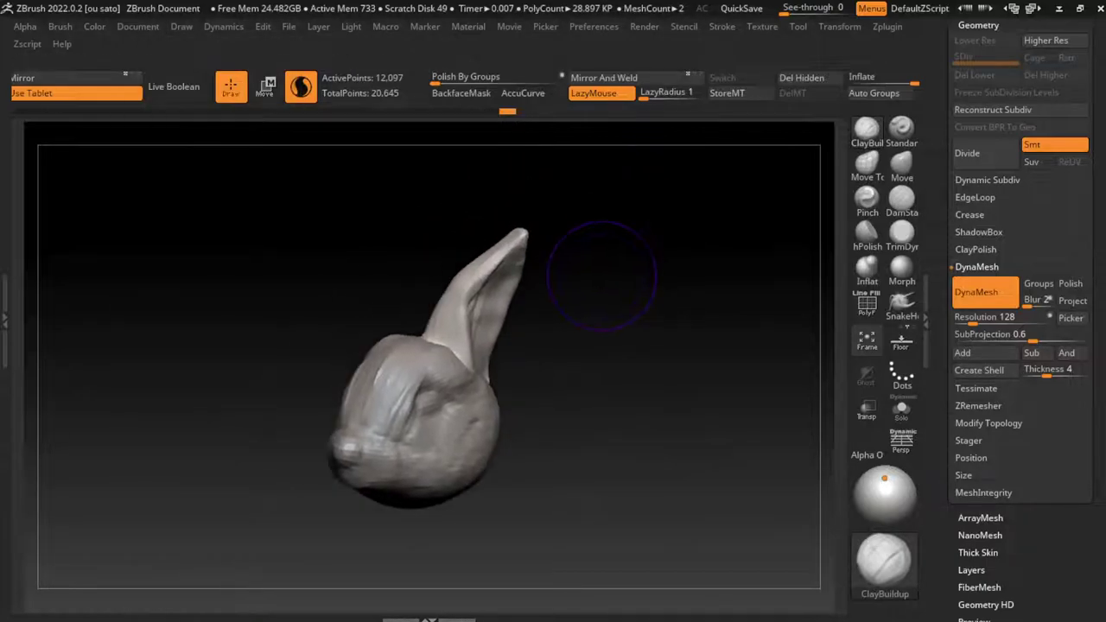
pyautogui.click(900, 164)
pyautogui.press('s')
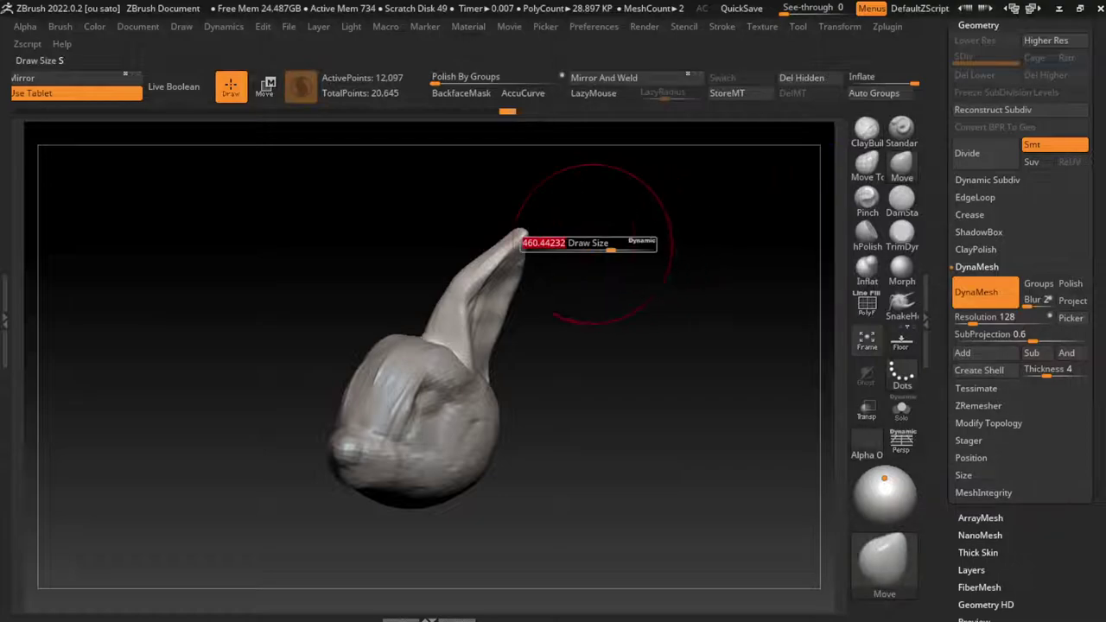
pyautogui.moveTo(522, 235); pyautogui.dragTo(537, 223)
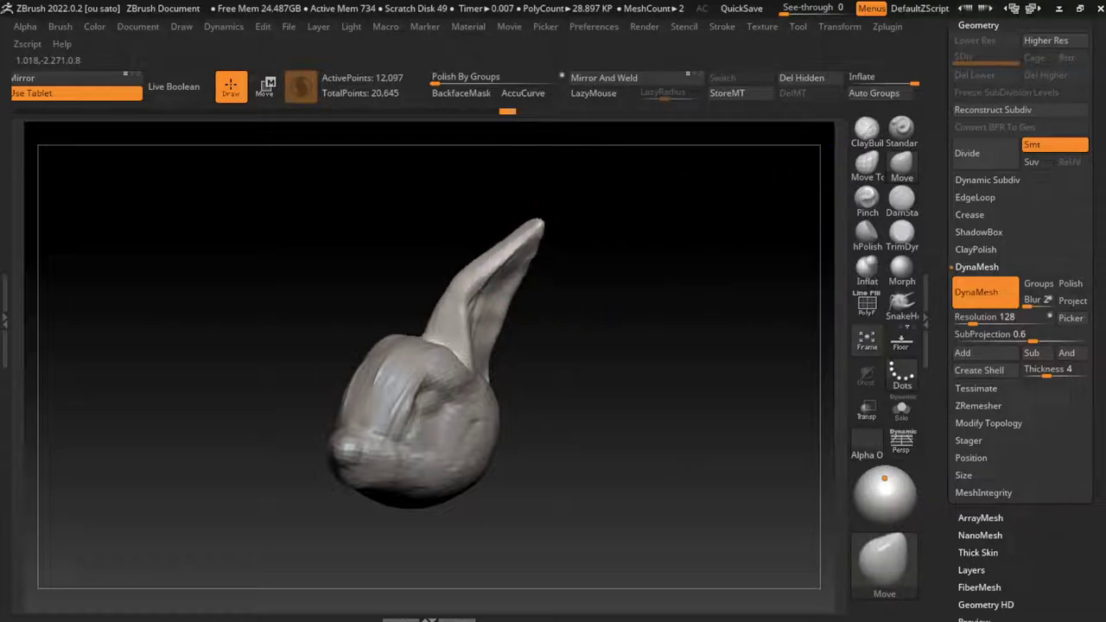
pyautogui.press('s')
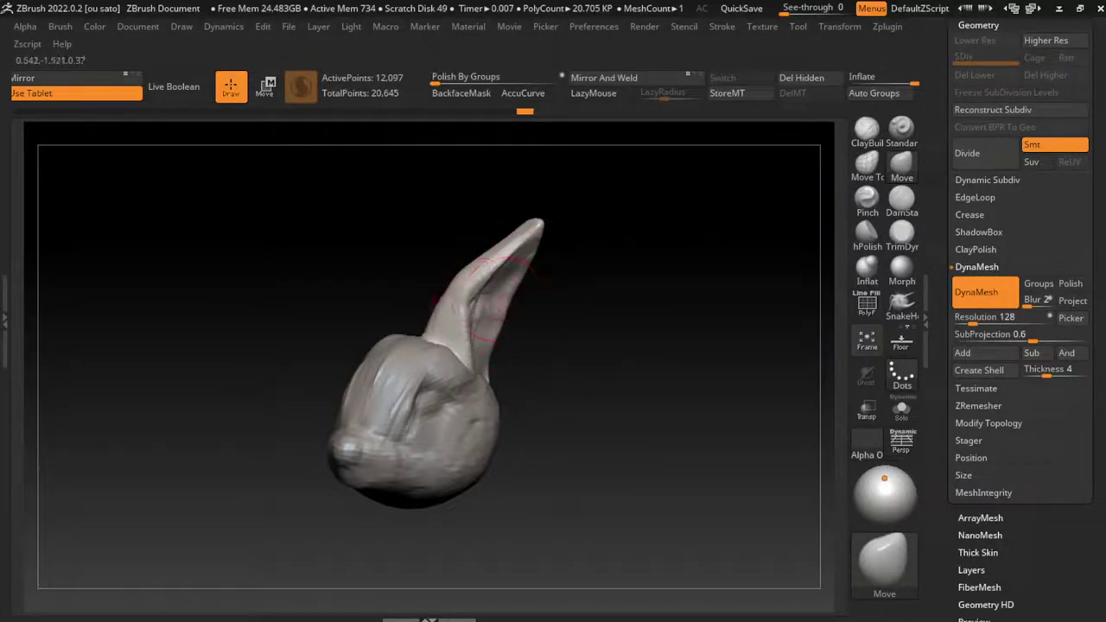
# - Build up ClayBuildup on the inner ear and along the ear, then DynaMesh the head
pyautogui.click(866, 130)
pyautogui.moveTo(509, 283)
pyautogui.mouseDown()
pyautogui.moveTo(484, 285)
pyautogui.moveTo(462, 337)
pyautogui.moveTo(488, 319)
pyautogui.mouseUp()
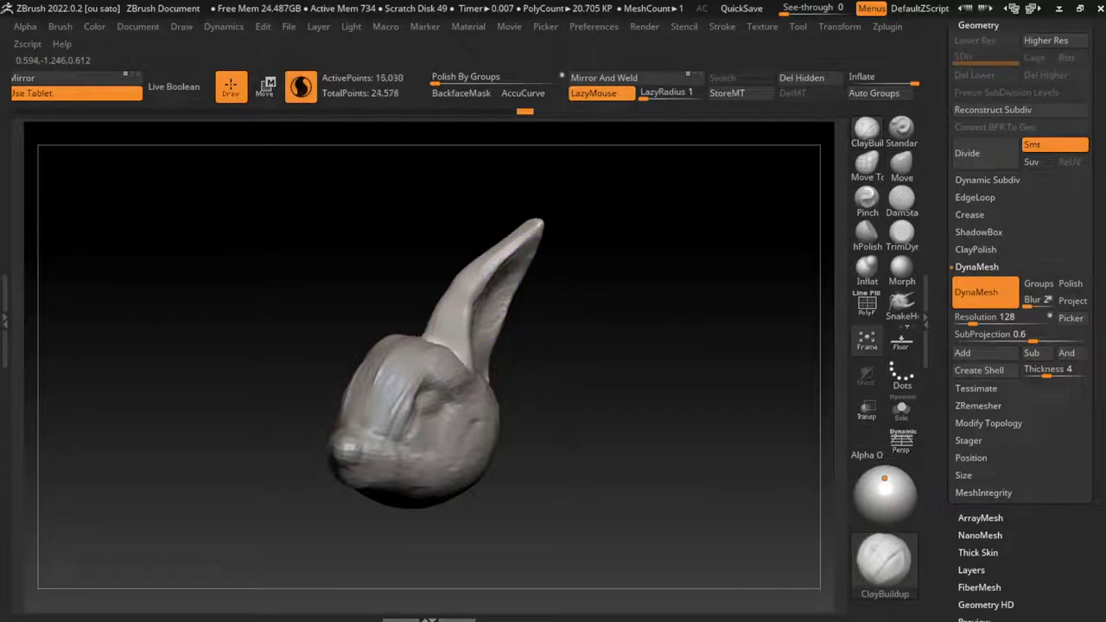
pyautogui.moveTo(552, 328)
pyautogui.keyDown('ctrl'); pyautogui.mouseDown()
pyautogui.moveTo(540, 324)
pyautogui.moveTo(490, 355)
pyautogui.moveTo(522, 259)
pyautogui.mouseUp(); pyautogui.keyUp('ctrl')
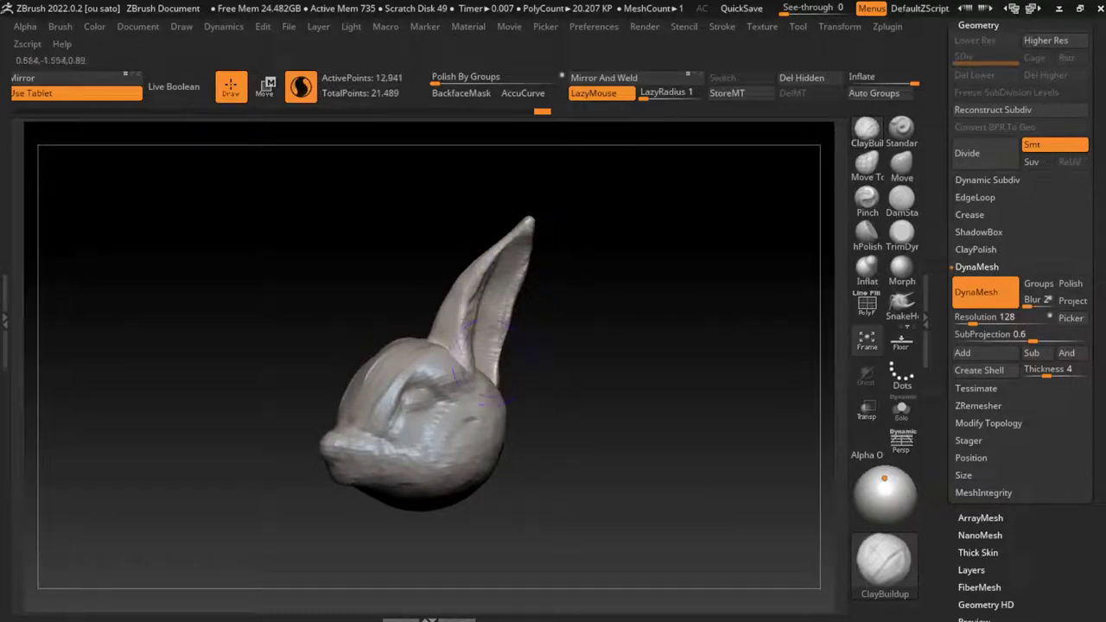
pyautogui.moveTo(483, 359); pyautogui.dragTo(473, 303)
pyautogui.keyDown('ctrl'); pyautogui.moveTo(587, 333); pyautogui.dragTo(583, 329); pyautogui.keyUp('ctrl')
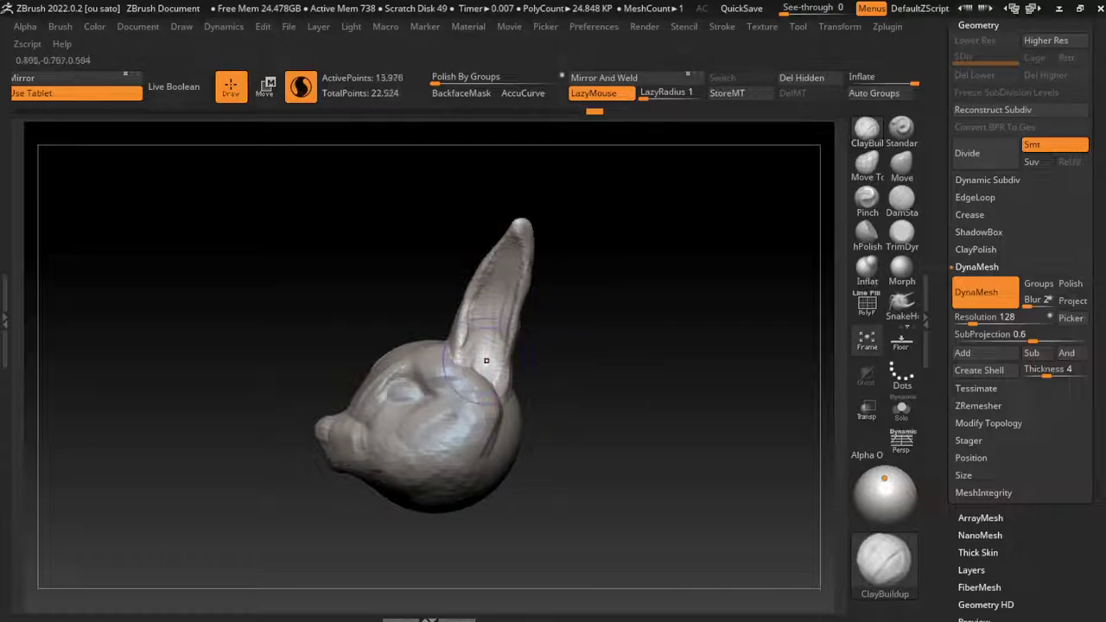
pyautogui.keyDown('ctrl'); pyautogui.moveTo(715, 302); pyautogui.dragTo(720, 298); pyautogui.keyUp('ctrl')
# - Restore the head view and briefly isolate the ear with Solo to inspect it
pyautogui.click(138, 25)
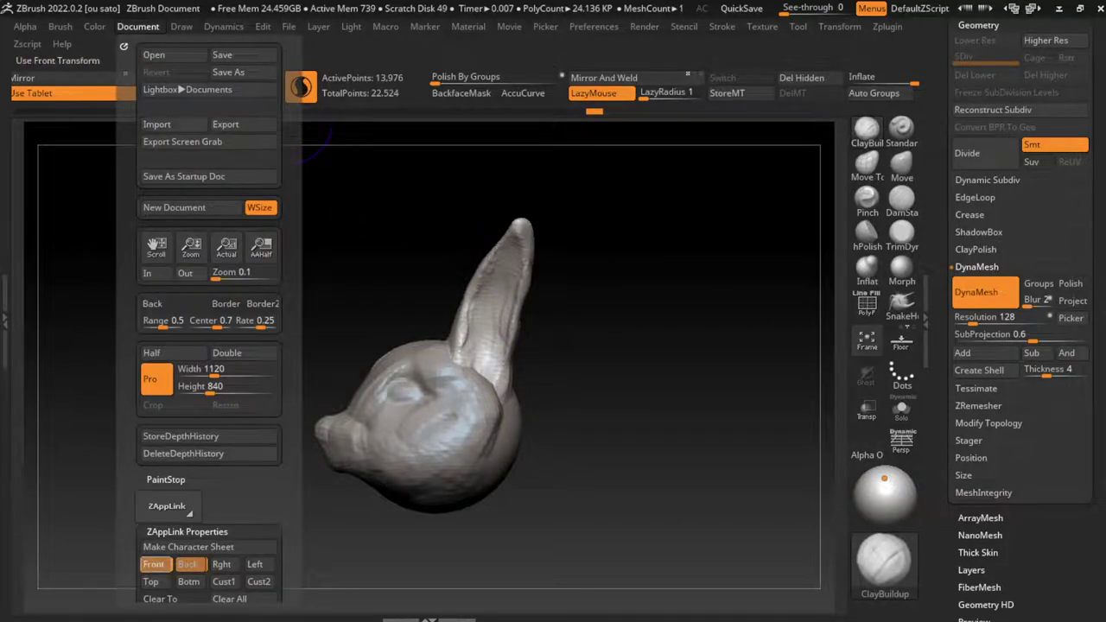
pyautogui.click(190, 563)
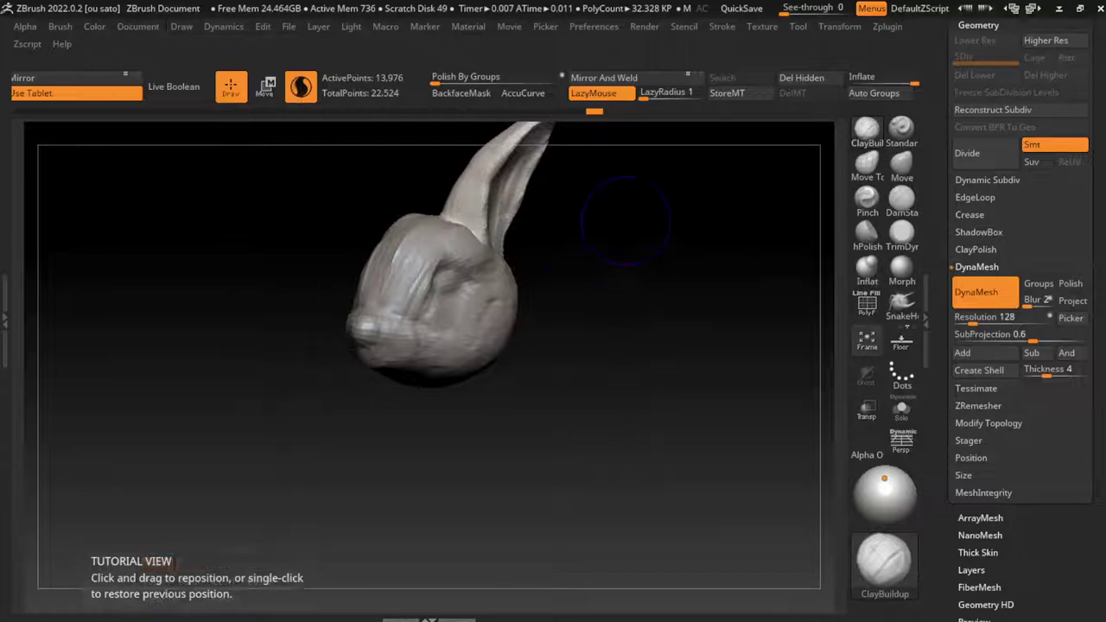
pyautogui.click(622, 294)
pyautogui.press('s')
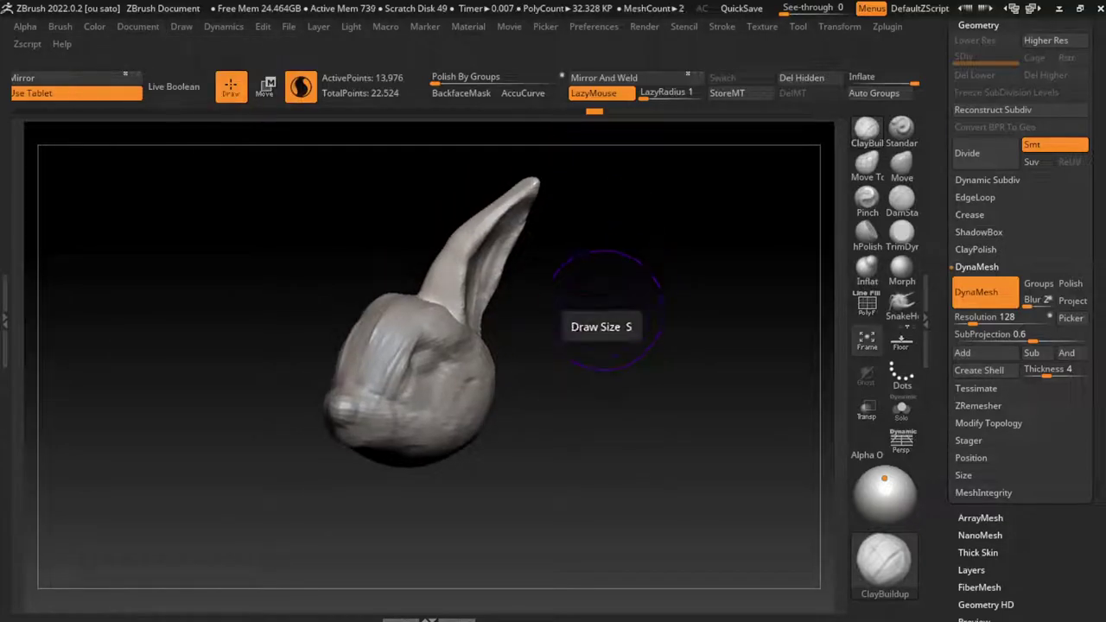
pyautogui.moveTo(609, 294); pyautogui.dragTo(561, 350)
pyautogui.press('s')
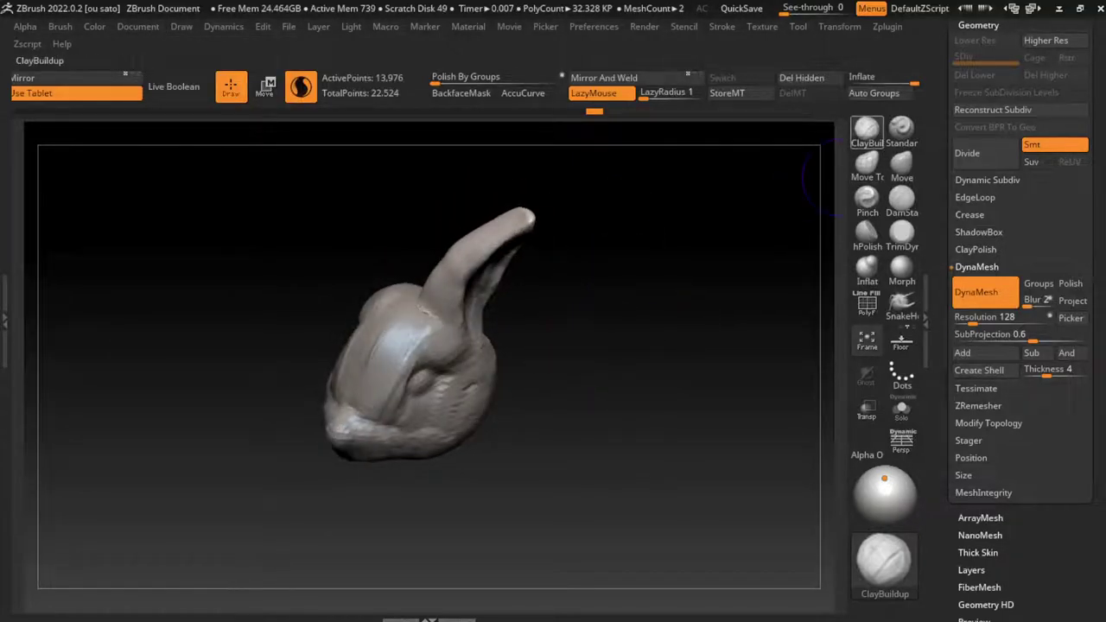
pyautogui.press('b')
pyautogui.click(901, 407)
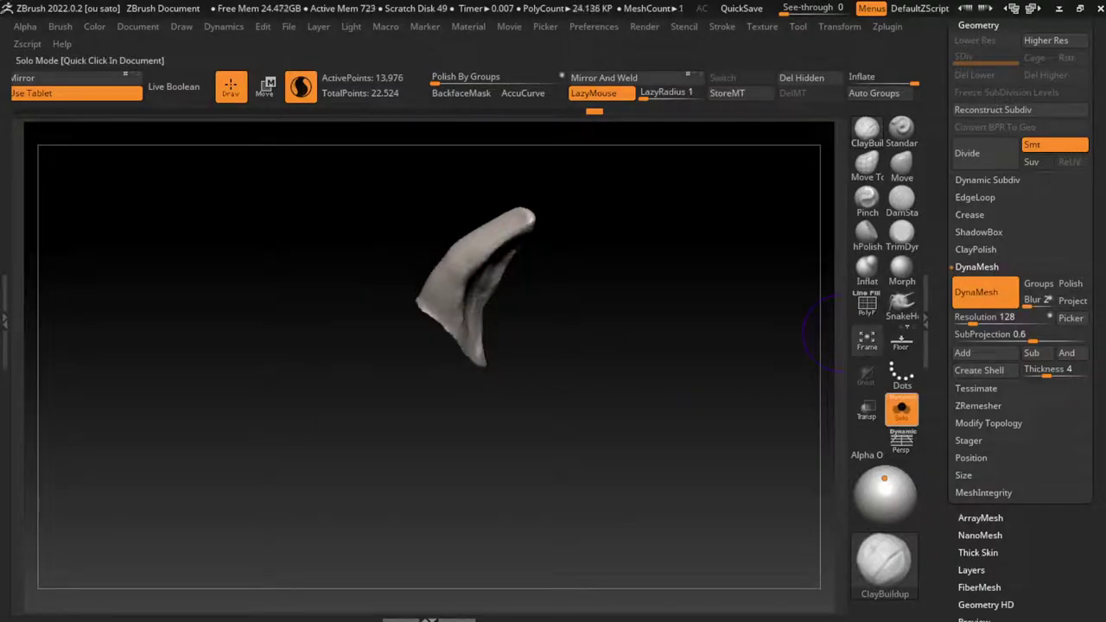
pyautogui.click(901, 408)
# - Inflate the base of the ear and DynaMesh the result
pyautogui.click(866, 272)
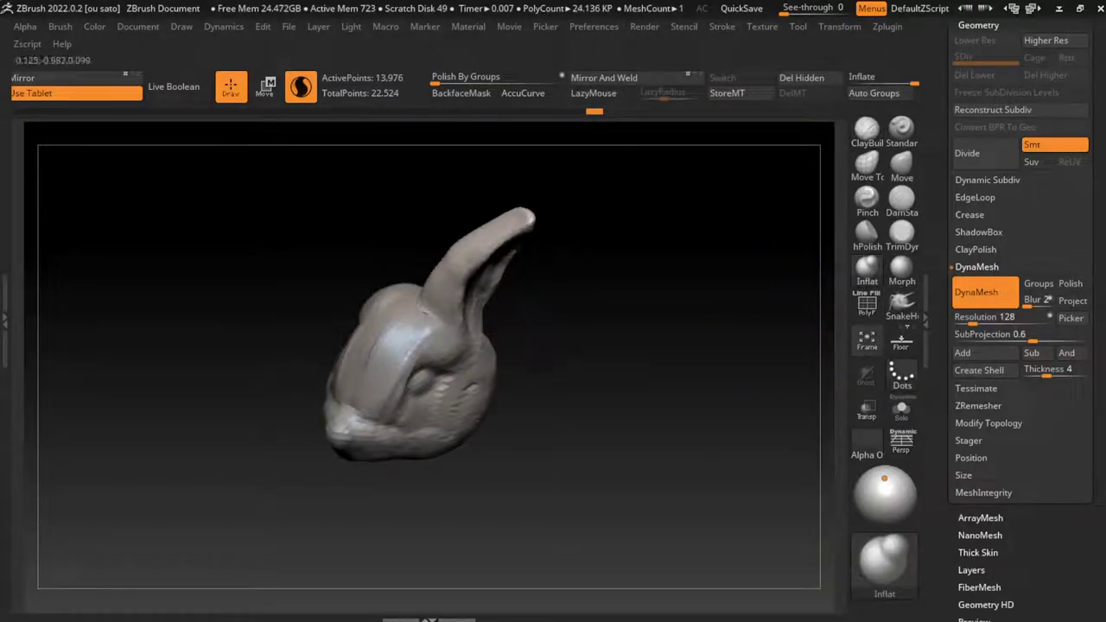
pyautogui.moveTo(433, 311); pyautogui.dragTo(456, 324)
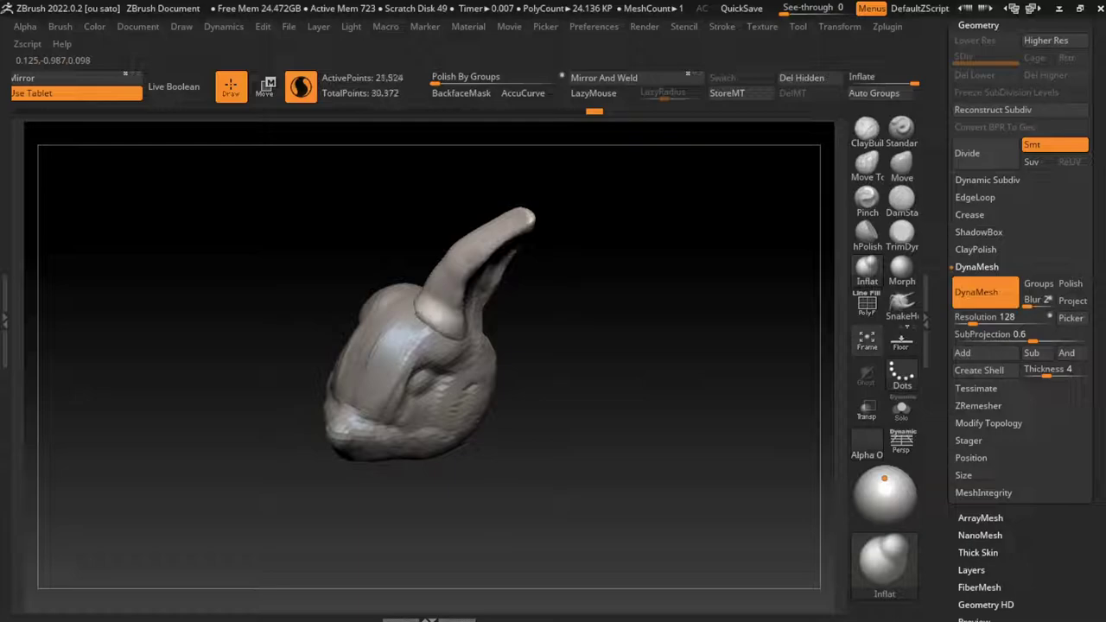
pyautogui.keyDown('ctrl'); pyautogui.moveTo(656, 519); pyautogui.dragTo(691, 519); pyautogui.keyUp('ctrl')
pyautogui.moveTo(656, 388); pyautogui.dragTo(869, 361)
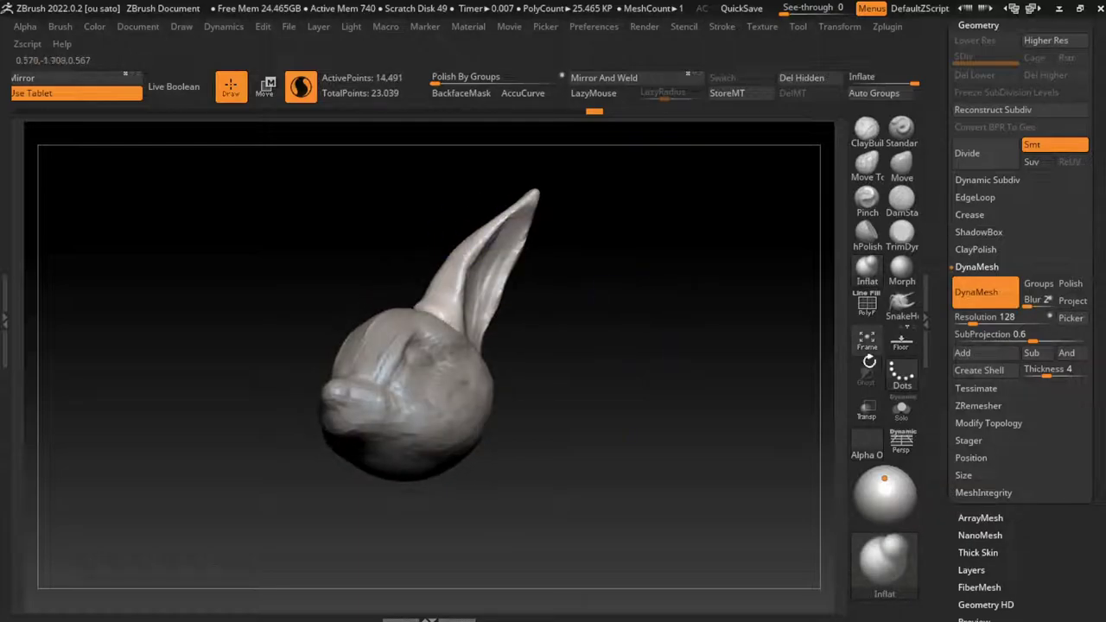
pyautogui.moveTo(674, 406); pyautogui.dragTo(605, 313)
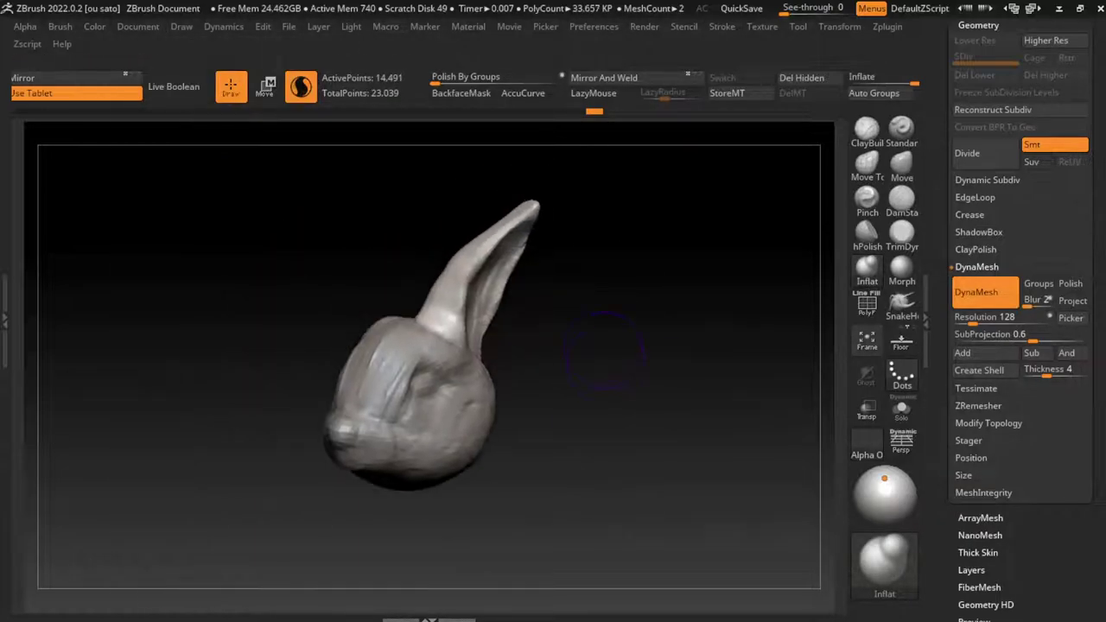
# - Pick a smaller Move brush and turn the head toward the viewer
pyautogui.press('s')
pyautogui.press('b')
pyautogui.press('m')
pyautogui.press('v')
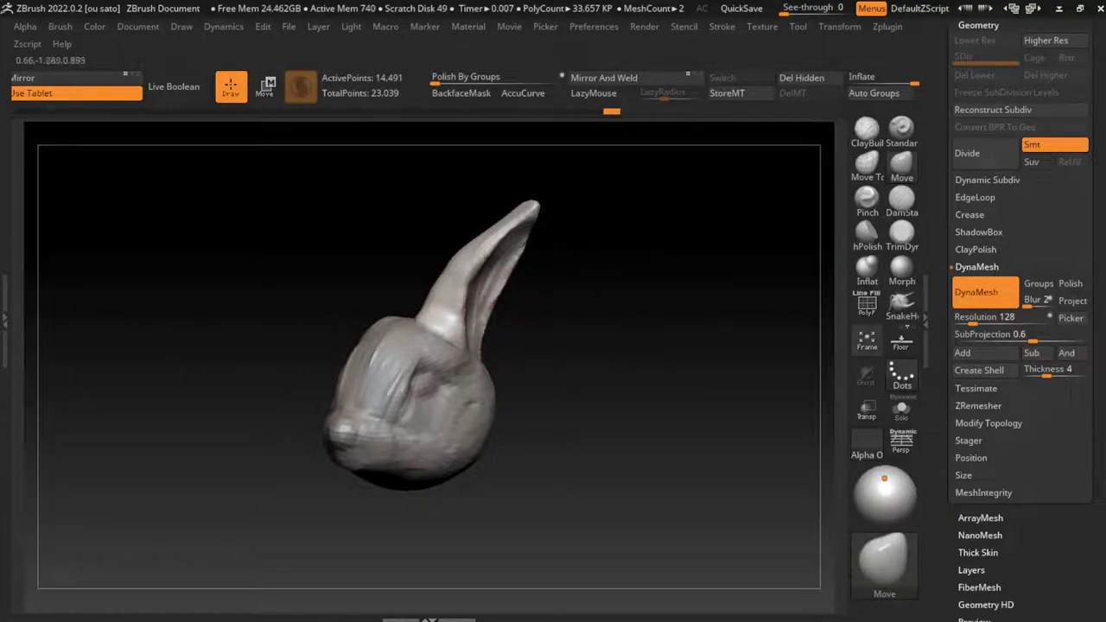
pyautogui.moveTo(491, 358); pyautogui.dragTo(488, 363)
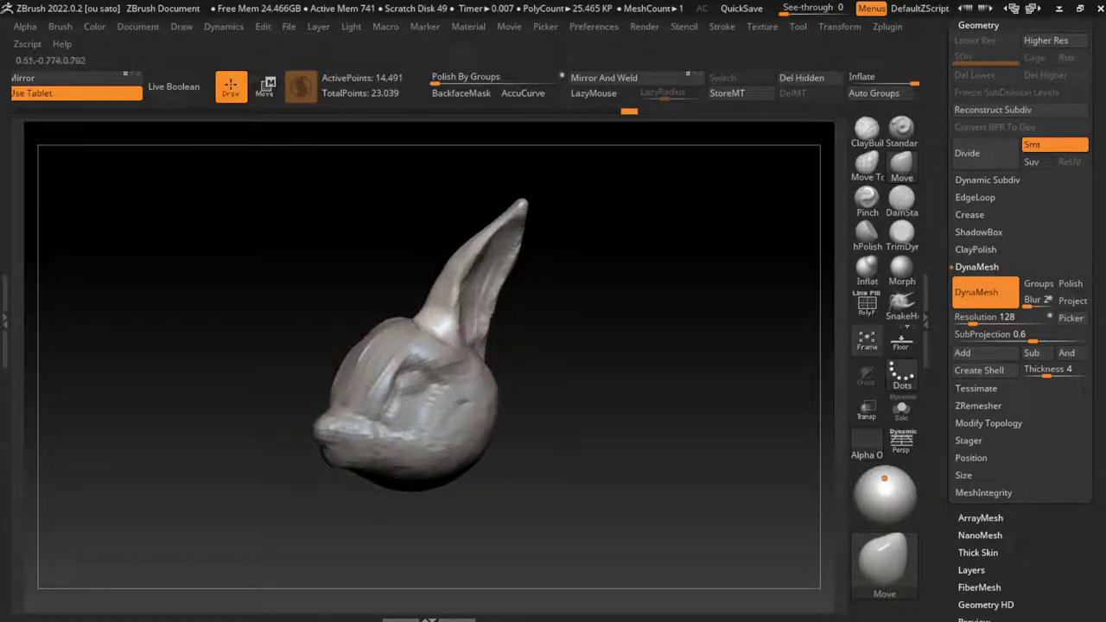
pyautogui.moveTo(480, 321)
pyautogui.mouseDown()
pyautogui.moveTo(499, 318)
pyautogui.moveTo(504, 329)
pyautogui.moveTo(481, 323)
pyautogui.moveTo(515, 363)
pyautogui.mouseUp()
# - Add ClayBuildup at the ear base and smooth the surrounding surface
pyautogui.press('b')
pyautogui.press('c')
pyautogui.press('b')
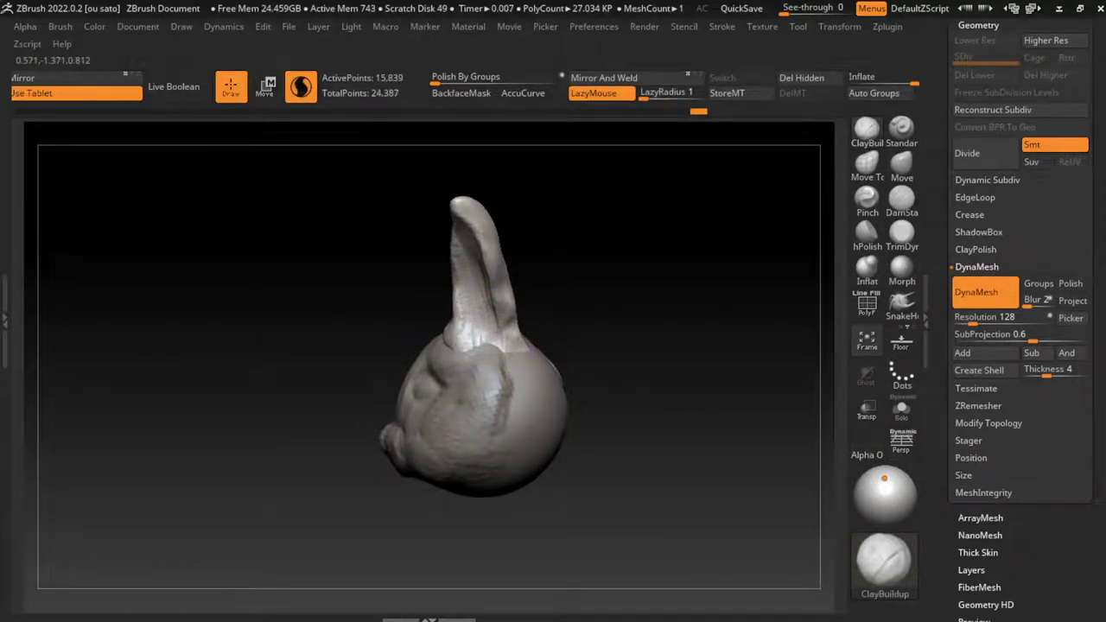
pyautogui.moveTo(484, 318)
pyautogui.mouseDown()
pyautogui.moveTo(496, 302)
pyautogui.moveTo(492, 283)
pyautogui.mouseUp()
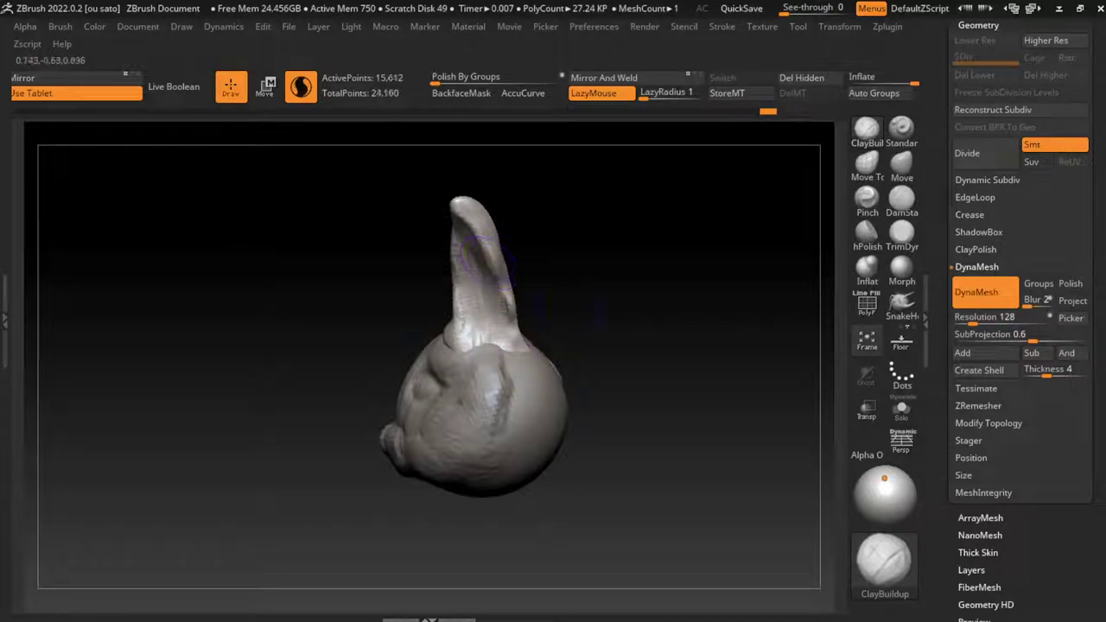
pyautogui.moveTo(487, 255); pyautogui.dragTo(432, 259, button='right')
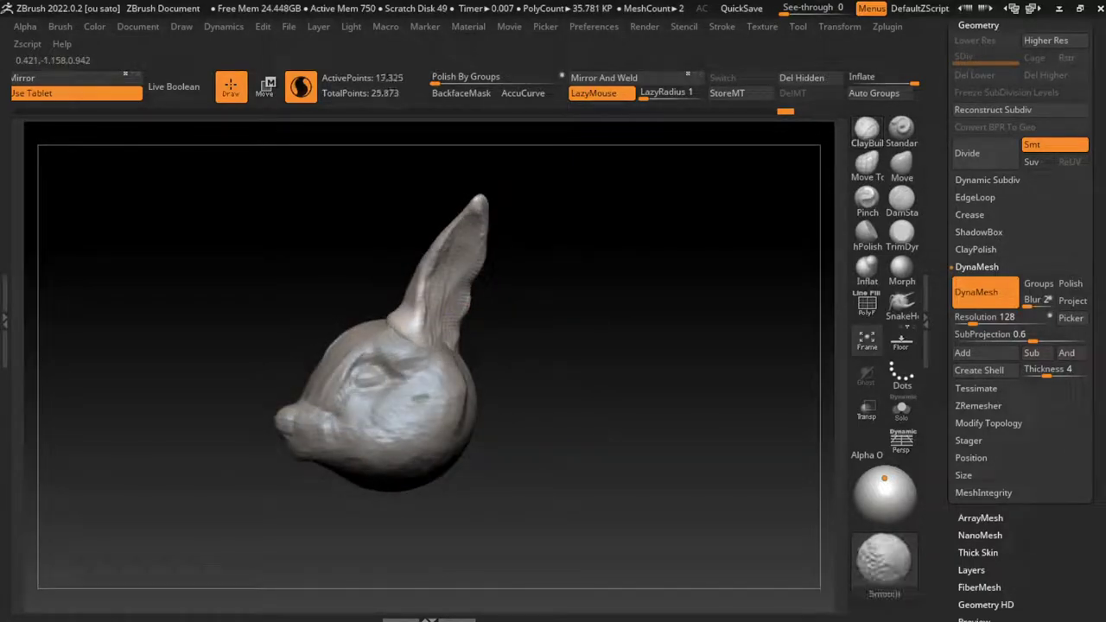
pyautogui.moveTo(432, 259); pyautogui.dragTo(466, 328, button='right')
pyautogui.moveTo(466, 341); pyautogui.dragTo(472, 326)
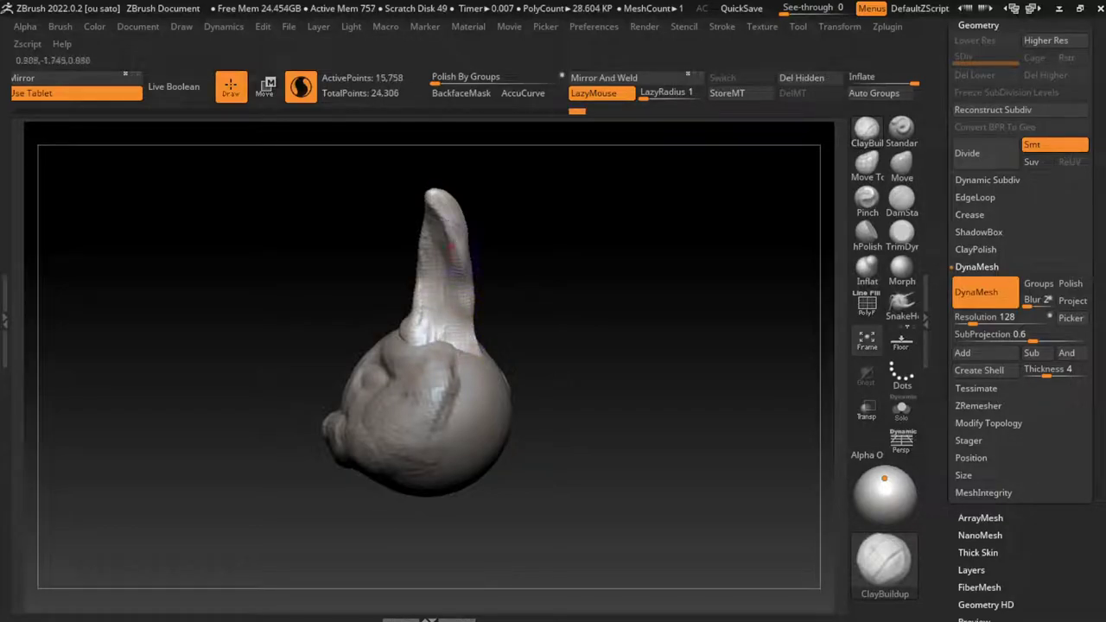
# - Rotate the head from side, behind and tilted angles to check the ear base
pyautogui.moveTo(466, 274); pyautogui.dragTo(406, 285, button='right')
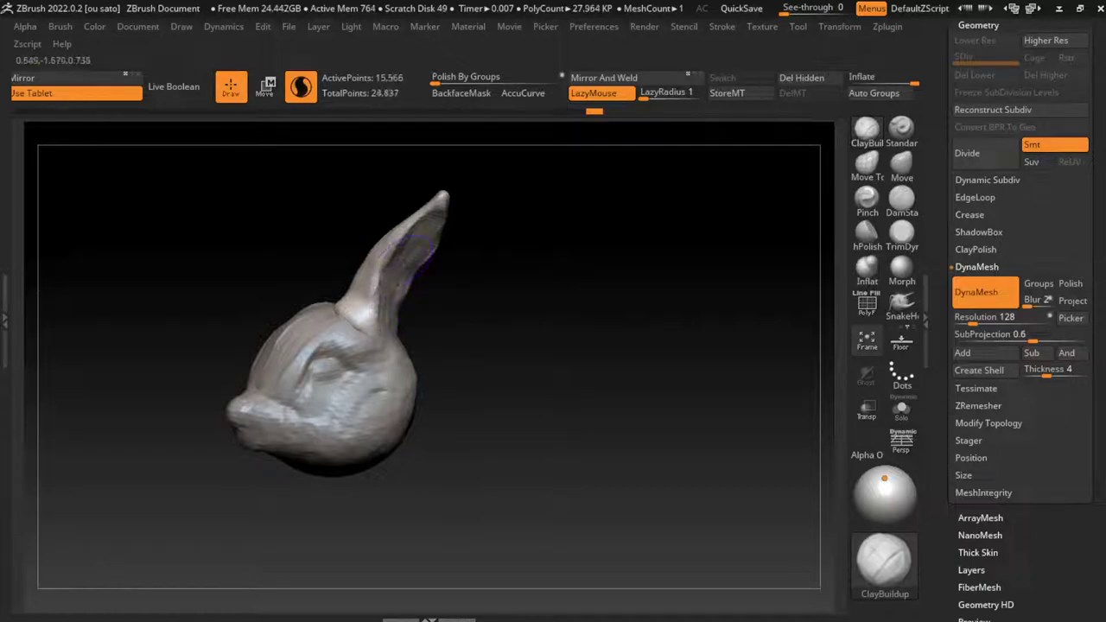
pyautogui.click(139, 26)
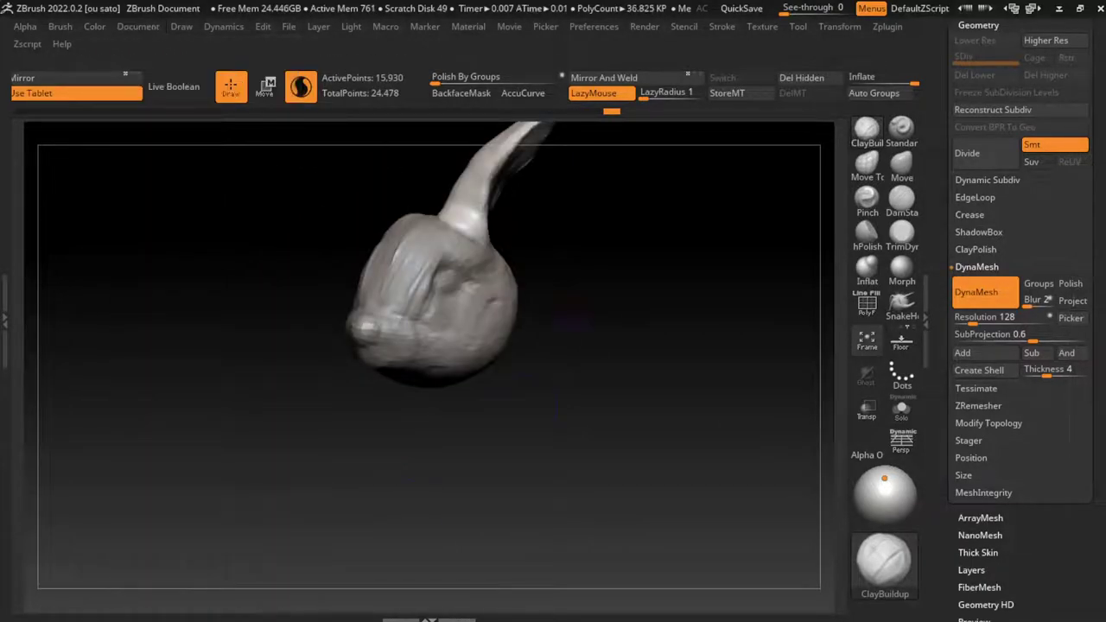
pyautogui.moveTo(604, 220)
pyautogui.mouseDown(button='right')
pyautogui.moveTo(590, 317)
pyautogui.moveTo(631, 315)
pyautogui.mouseUp(button='right')
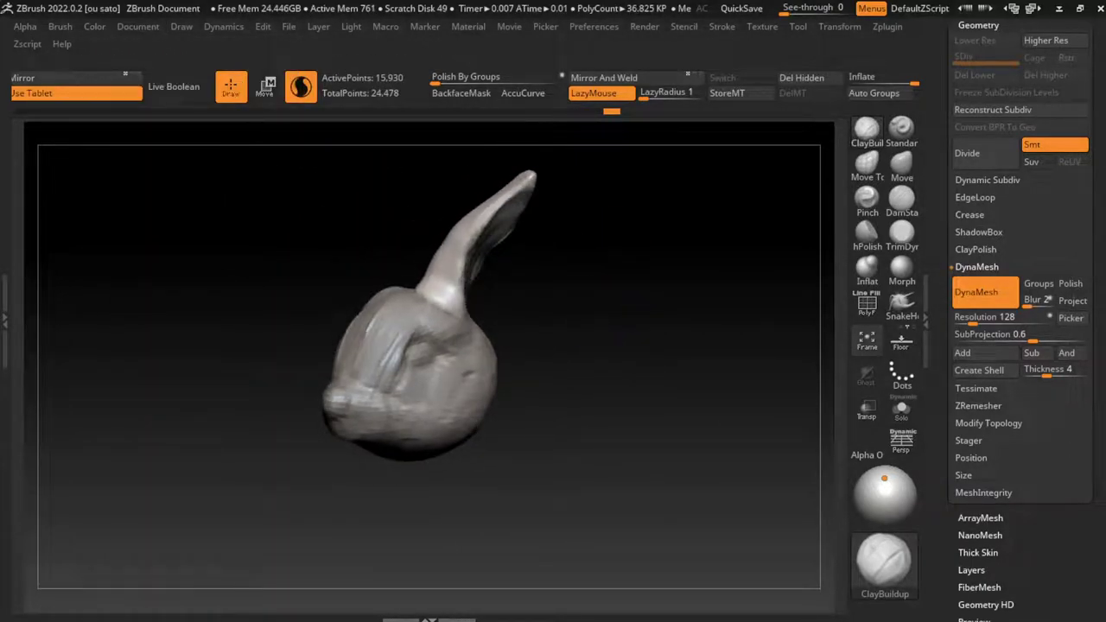
pyautogui.moveTo(518, 457); pyautogui.dragTo(371, 458, button='right')
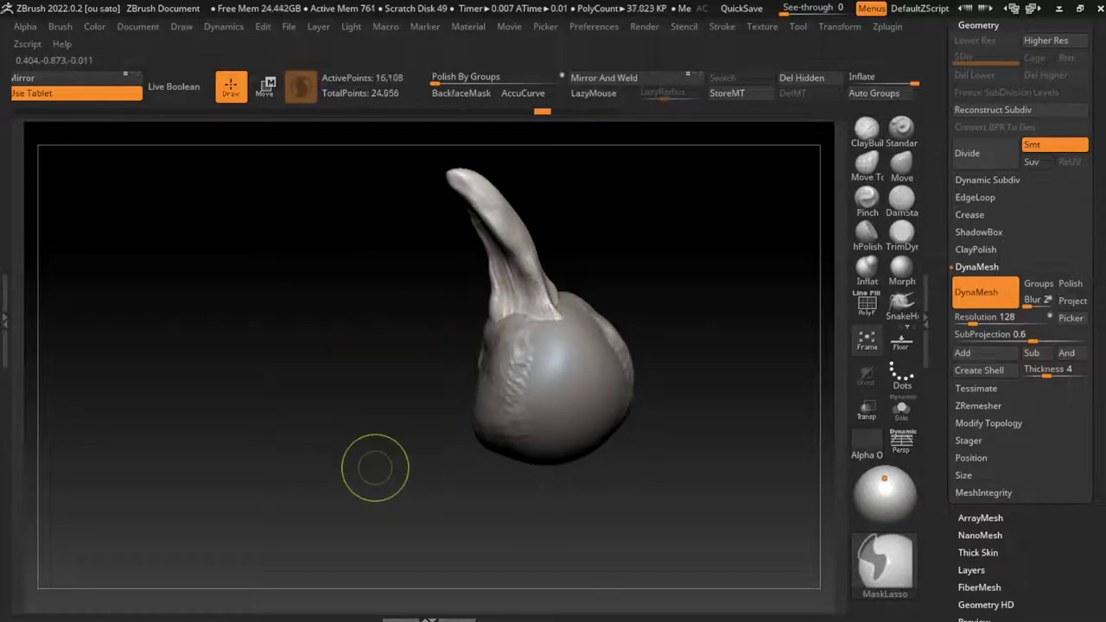
pyautogui.moveTo(370, 469); pyautogui.dragTo(464, 503, button='right')
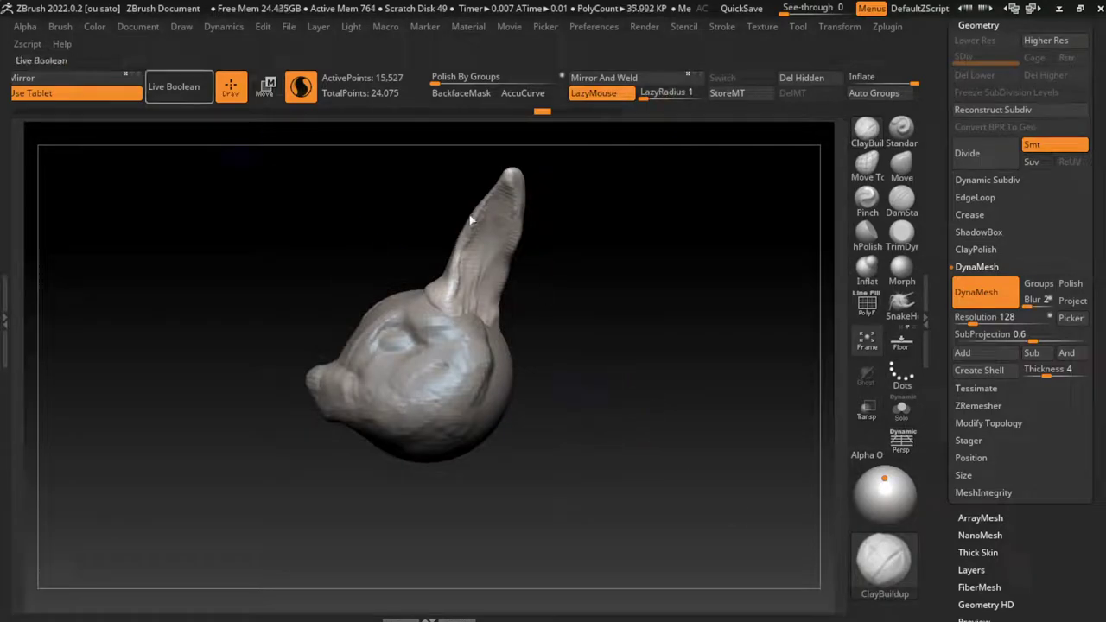
pyautogui.click(138, 26)
pyautogui.click(154, 563)
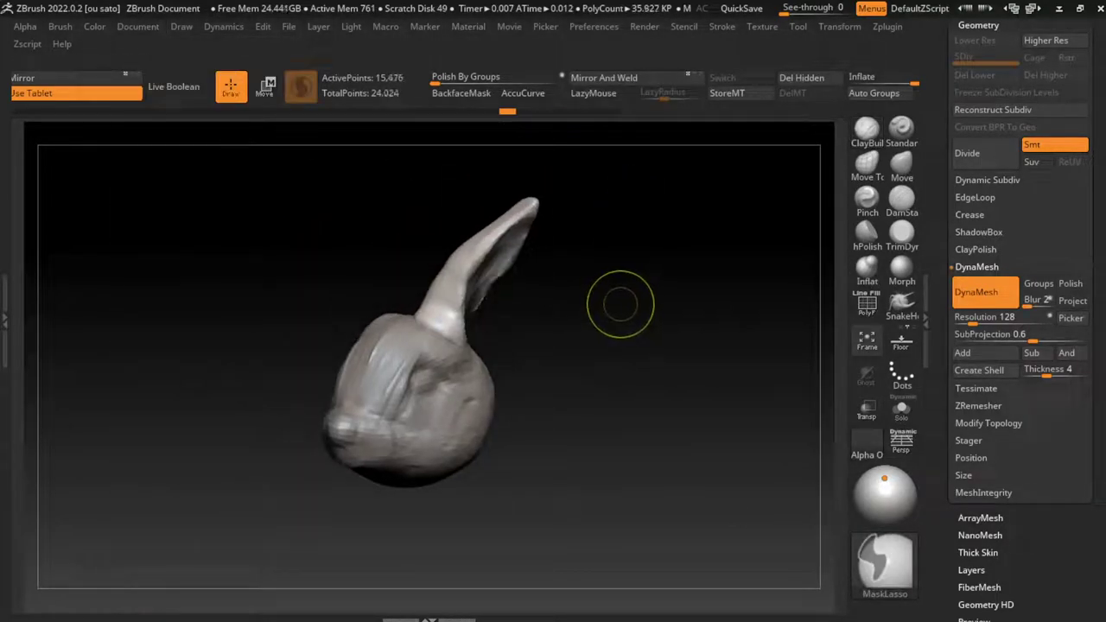
# - Pull the ear tip left with the Move brush, undoing an accidental remesh
pyautogui.press('s')
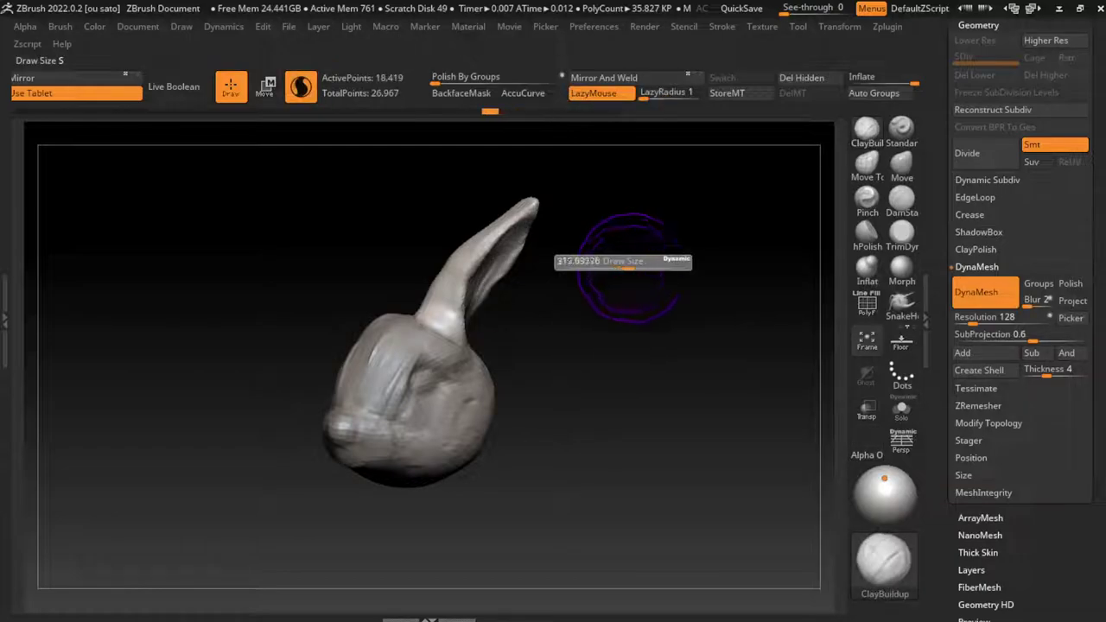
pyautogui.moveTo(615, 261); pyautogui.dragTo(657, 261)
pyautogui.click(901, 161)
pyautogui.press('s')
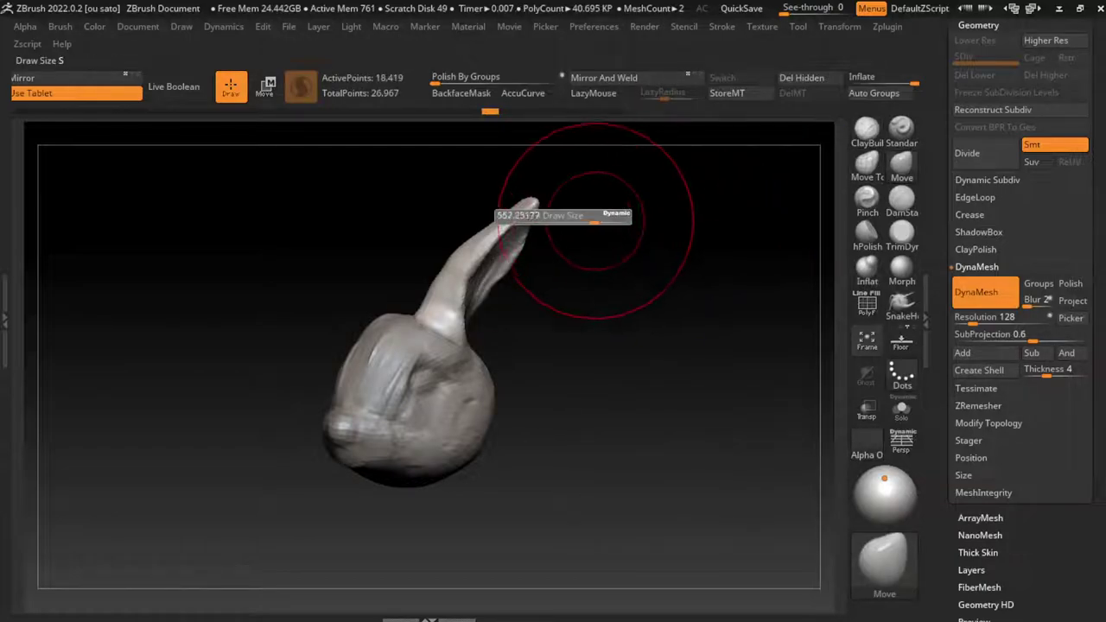
pyautogui.moveTo(536, 213)
pyautogui.mouseDown()
pyautogui.moveTo(499, 212)
pyautogui.moveTo(506, 206)
pyautogui.mouseUp()
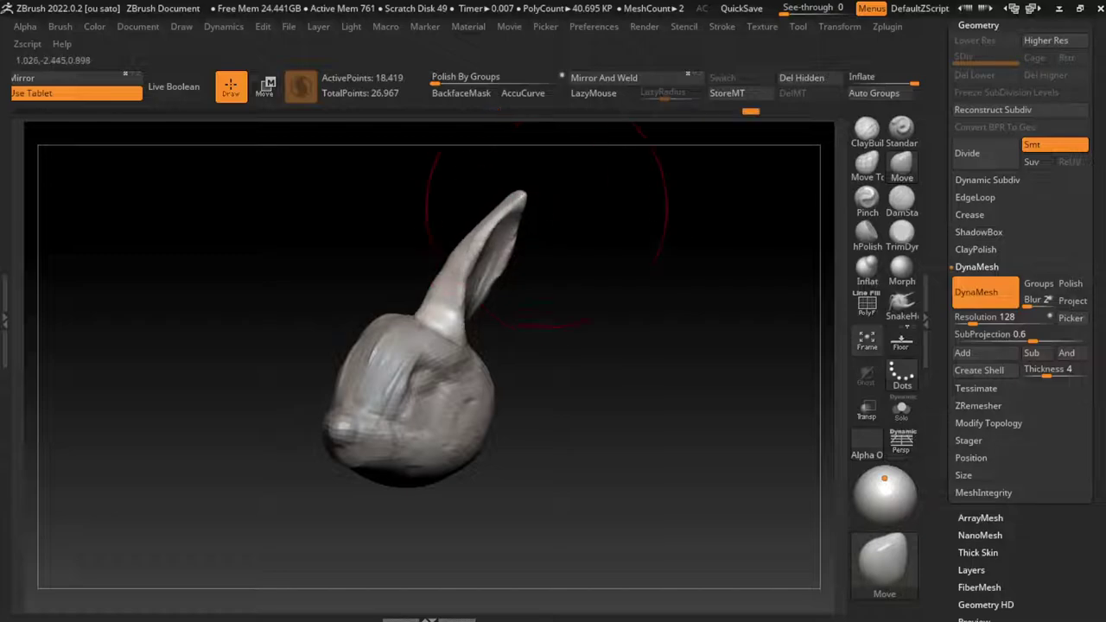
pyautogui.keyDown('ctrl'); pyautogui.click(546, 186); pyautogui.keyUp('ctrl')
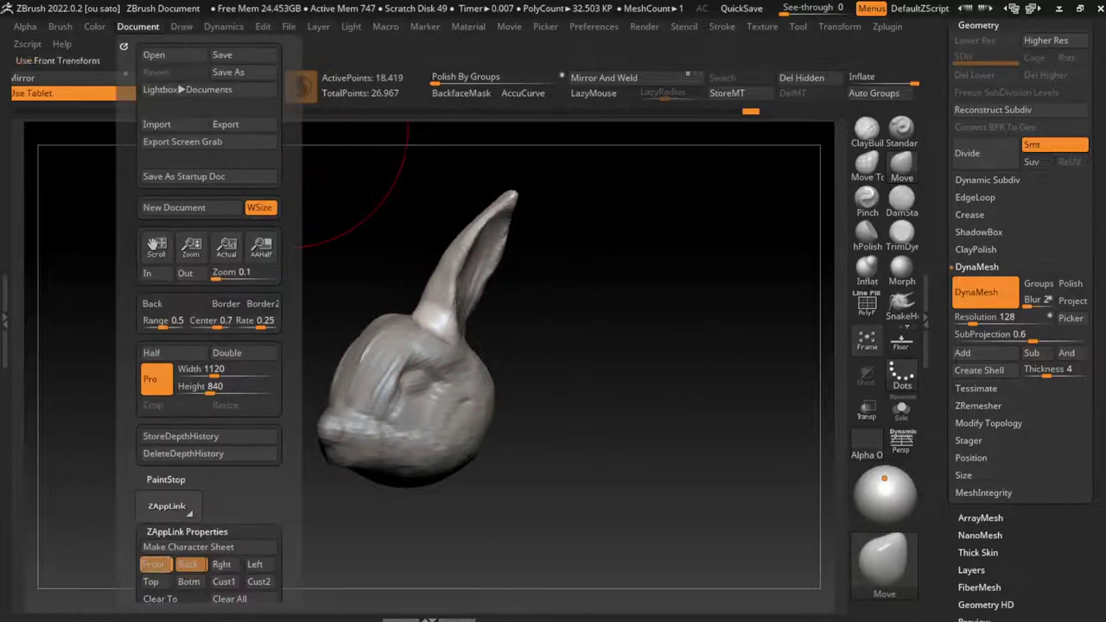
pyautogui.hotkey('ctrl', 'z')
pyautogui.press('s')
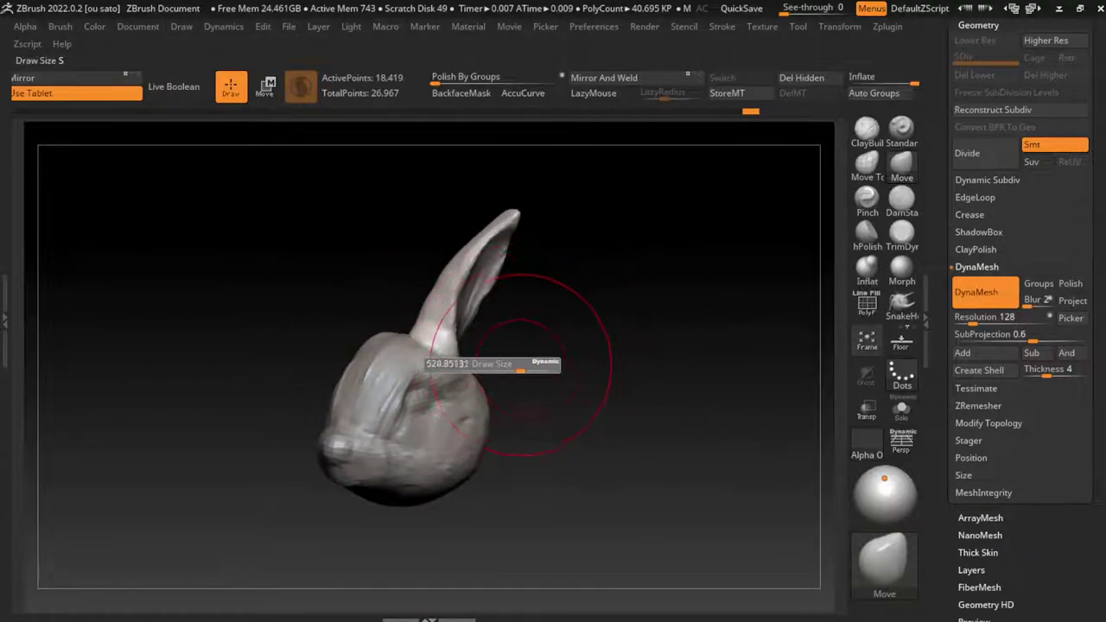
pyautogui.moveTo(484, 367); pyautogui.dragTo(380, 354)
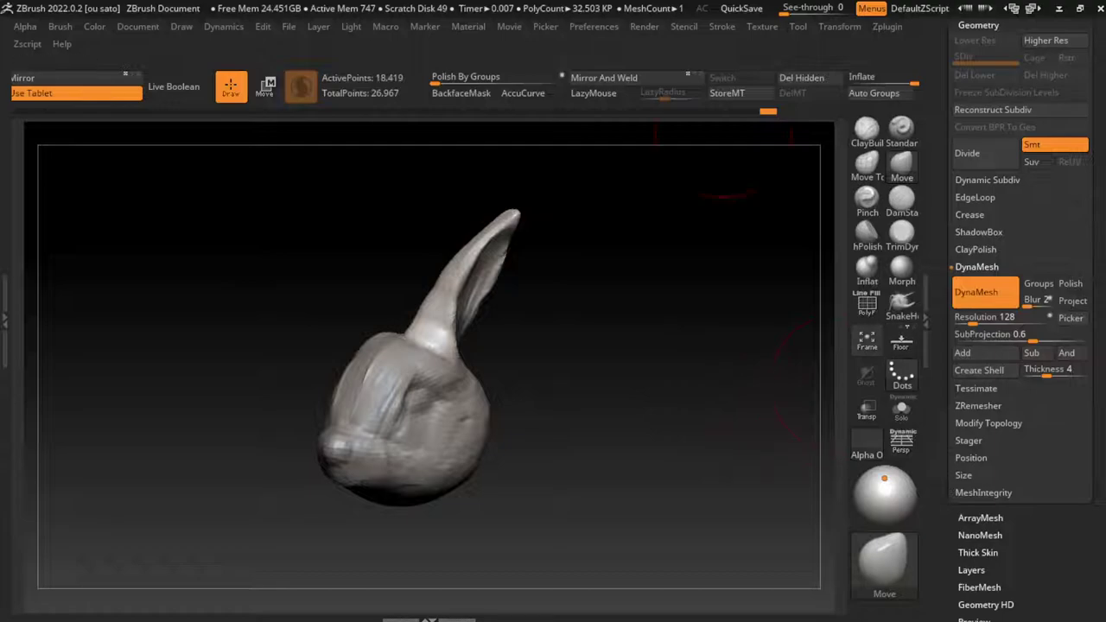
# - Mirror the ear with Mirror And Weld, then undo back to a single ear
pyautogui.hotkey('ctrl', 'z')
pyautogui.hotkey('ctrl', 'shift', 'z')
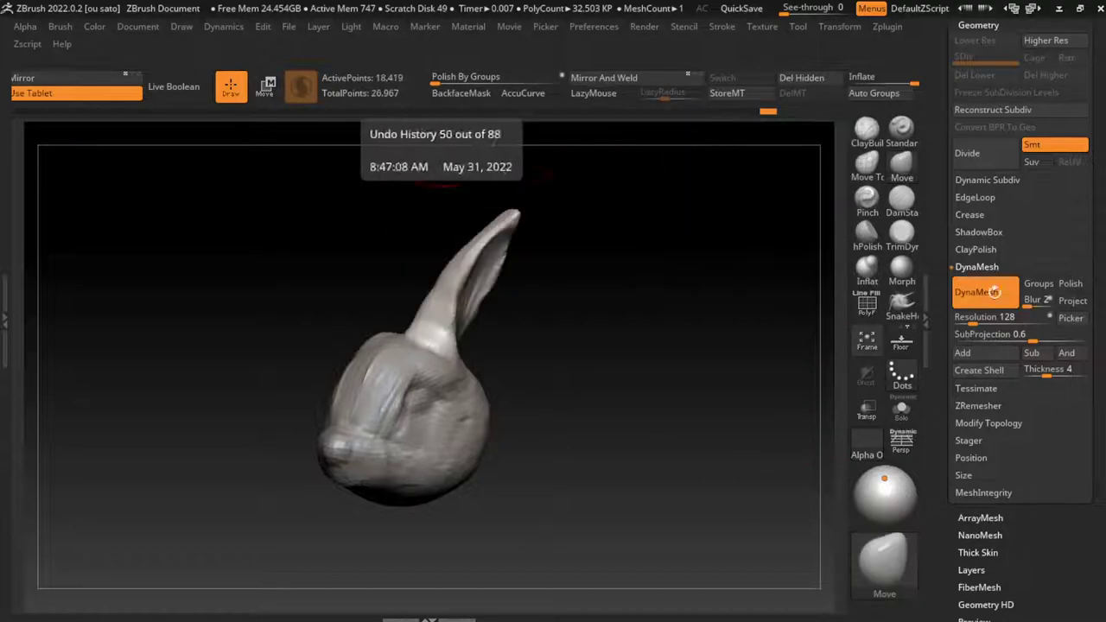
pyautogui.hotkey('ctrl', 'shift', 'z')
pyautogui.click(609, 78)
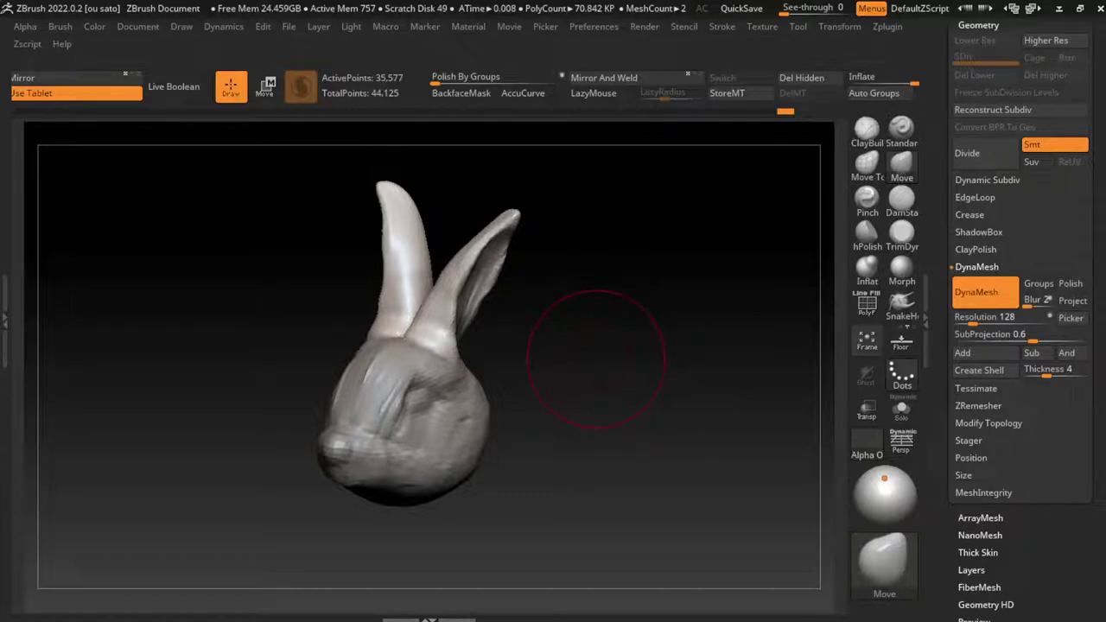
pyautogui.hotkey('ctrl', 'z')
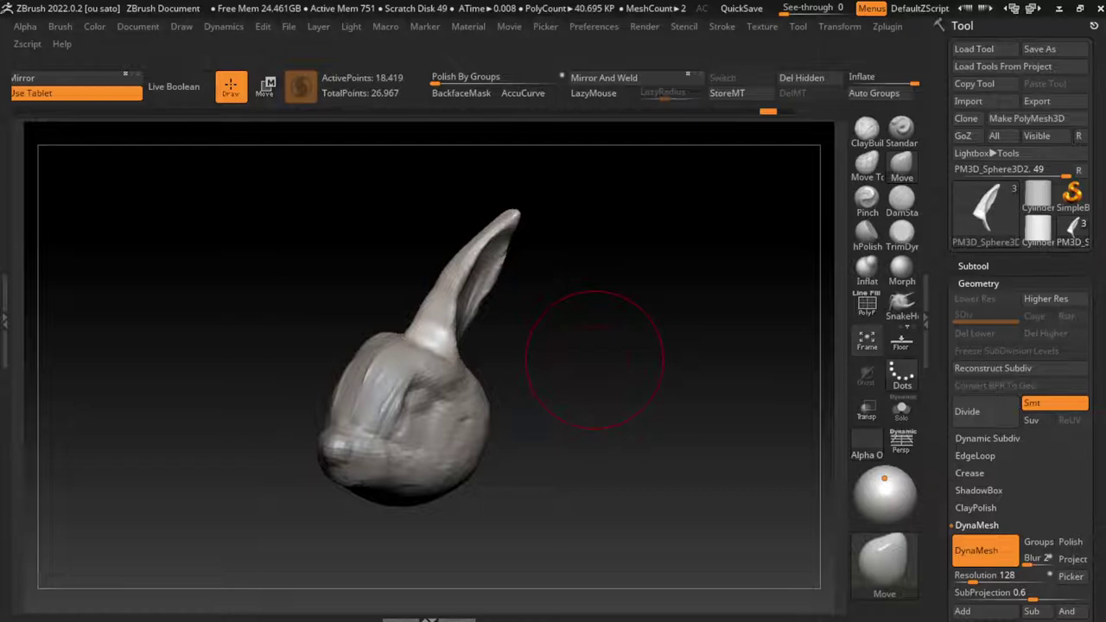
# - Duplicate the ear as subtool PM3D_Sphere3D3, mirror it, and inspect it in Solo
pyautogui.click(973, 265)
pyautogui.click(973, 366)
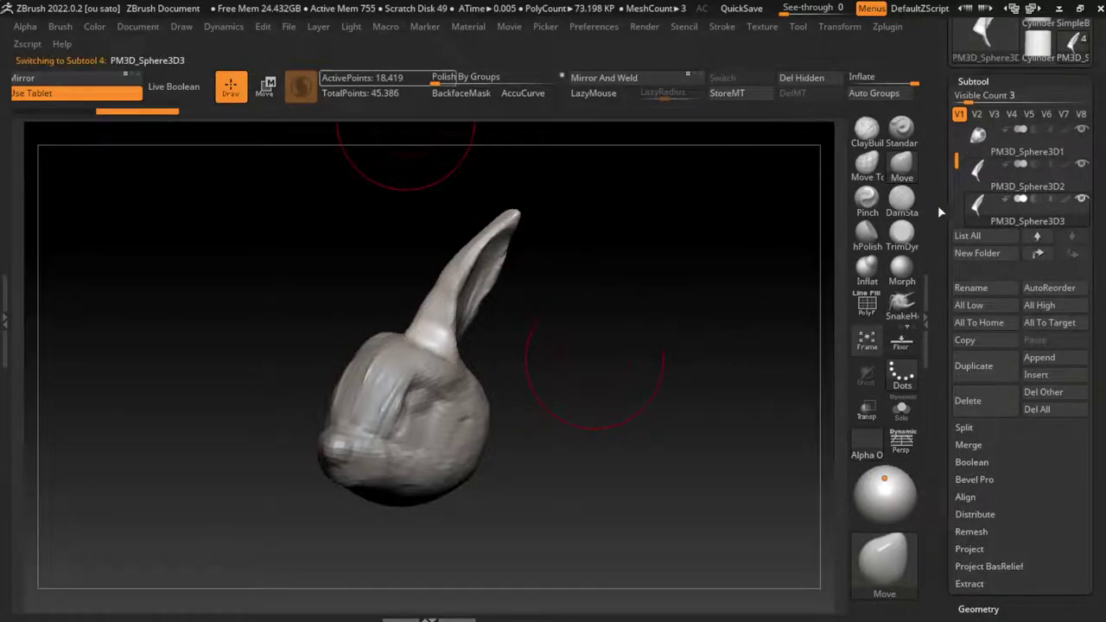
pyautogui.click(69, 78)
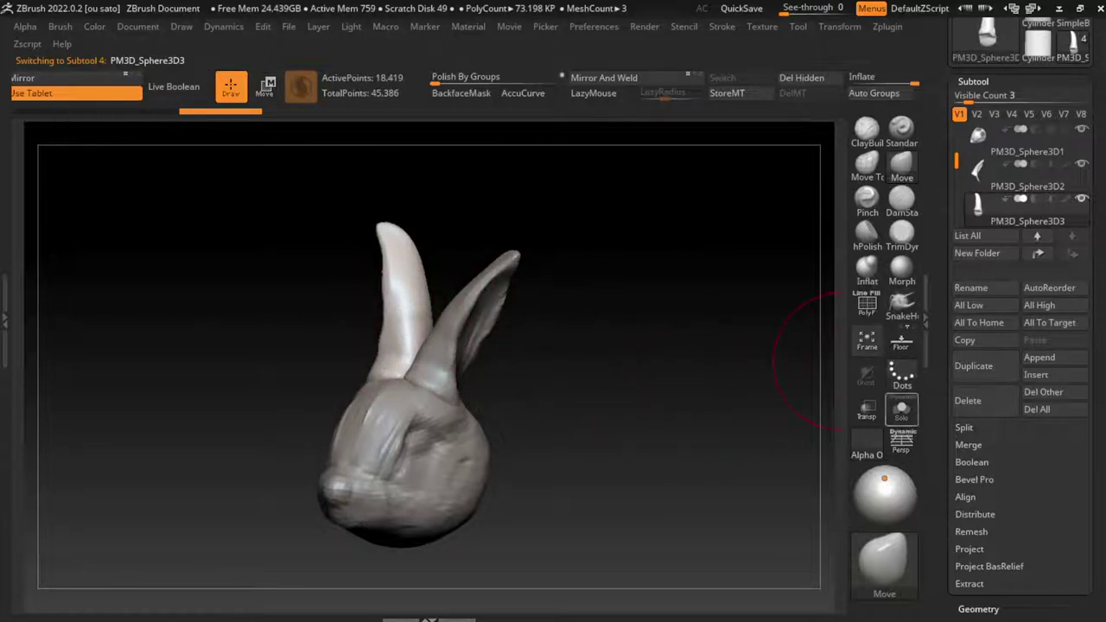
pyautogui.click(901, 409)
pyautogui.moveTo(554, 238); pyautogui.dragTo(518, 229)
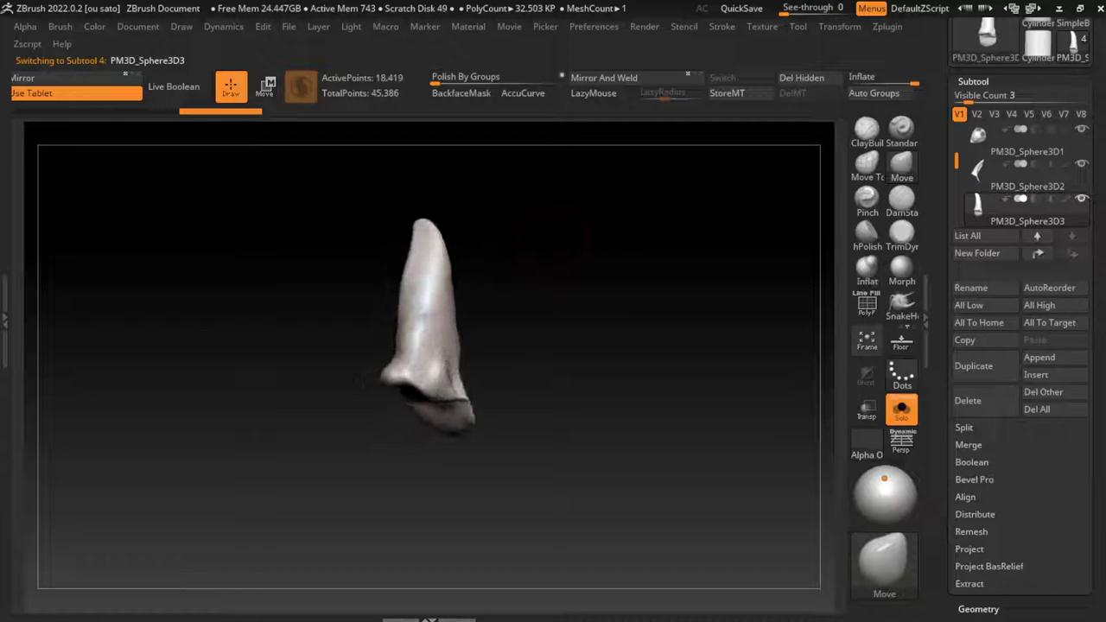
pyautogui.moveTo(452, 237)
pyautogui.mouseDown()
pyautogui.moveTo(484, 251)
pyautogui.moveTo(562, 222)
pyautogui.mouseUp()
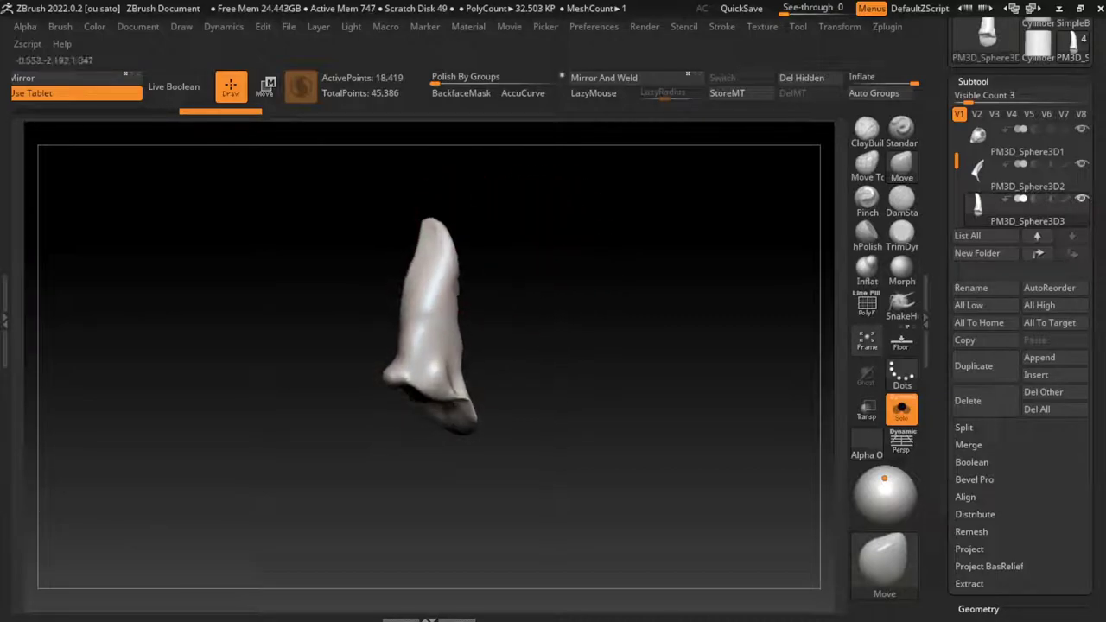
pyautogui.press('w')
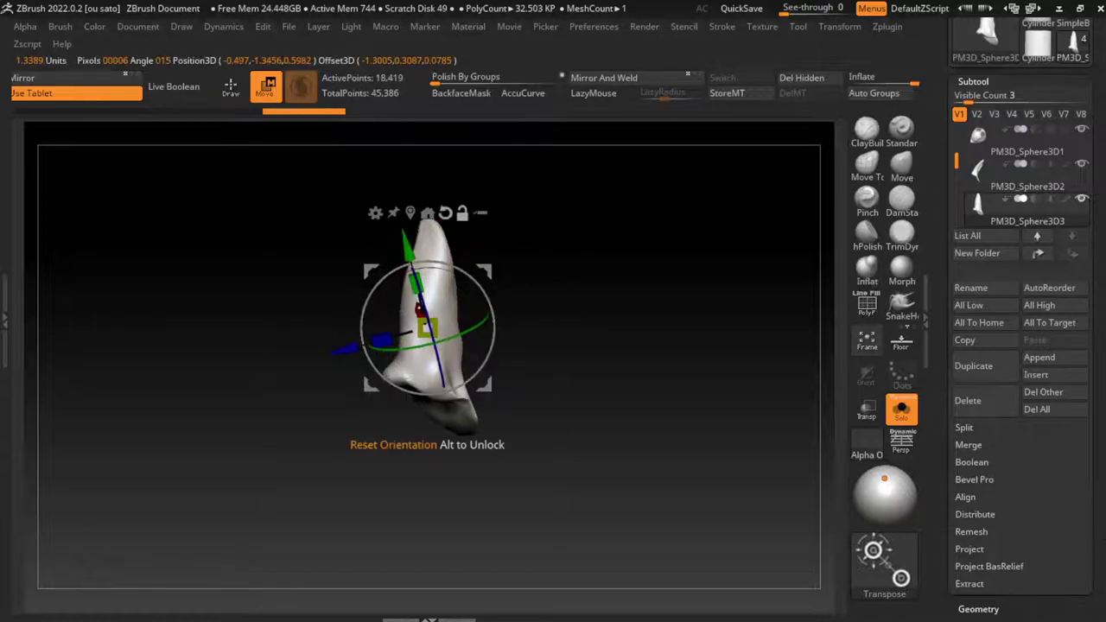
# - Rotate the copied ear upright with Transpose and stand it beside the first ear
pyautogui.click(444, 212)
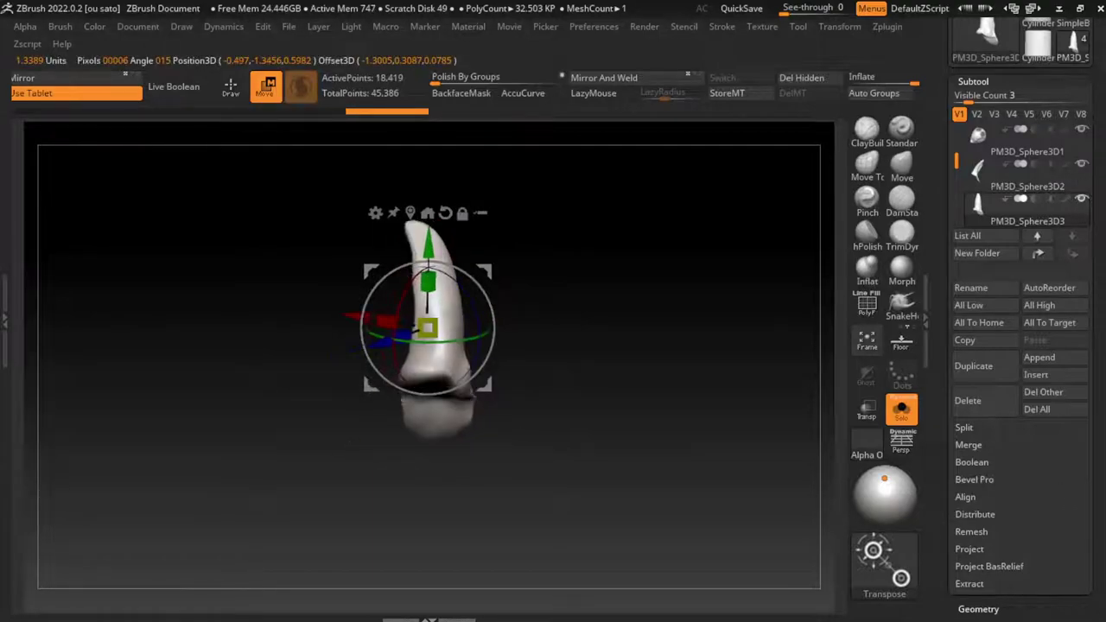
pyautogui.moveTo(427, 363)
pyautogui.mouseDown()
pyautogui.moveTo(454, 380)
pyautogui.moveTo(399, 371)
pyautogui.mouseUp()
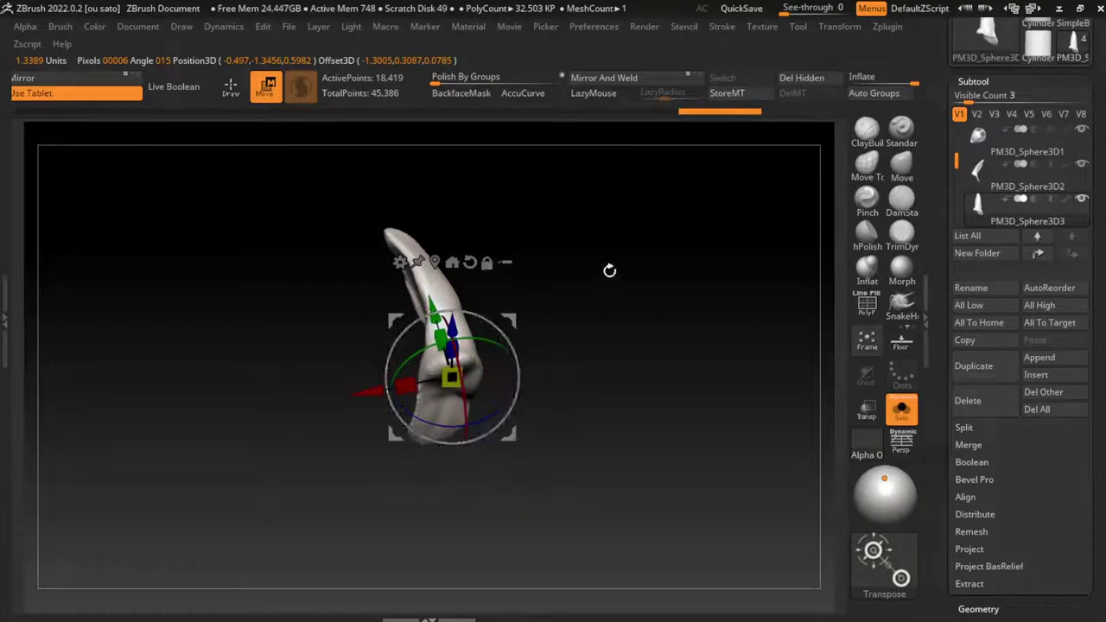
pyautogui.click(138, 26)
pyautogui.moveTo(449, 380); pyautogui.dragTo(519, 363)
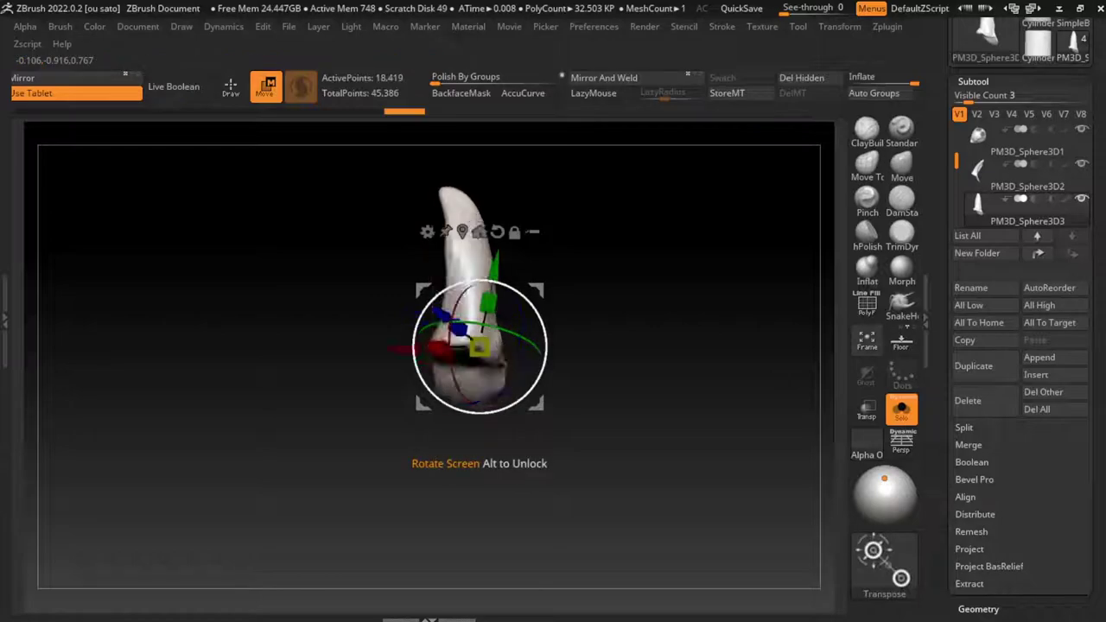
pyautogui.moveTo(480, 345)
pyautogui.mouseDown()
pyautogui.moveTo(454, 345)
pyautogui.moveTo(518, 371)
pyautogui.moveTo(505, 393)
pyautogui.moveTo(522, 355)
pyautogui.moveTo(514, 389)
pyautogui.moveTo(519, 380)
pyautogui.mouseUp()
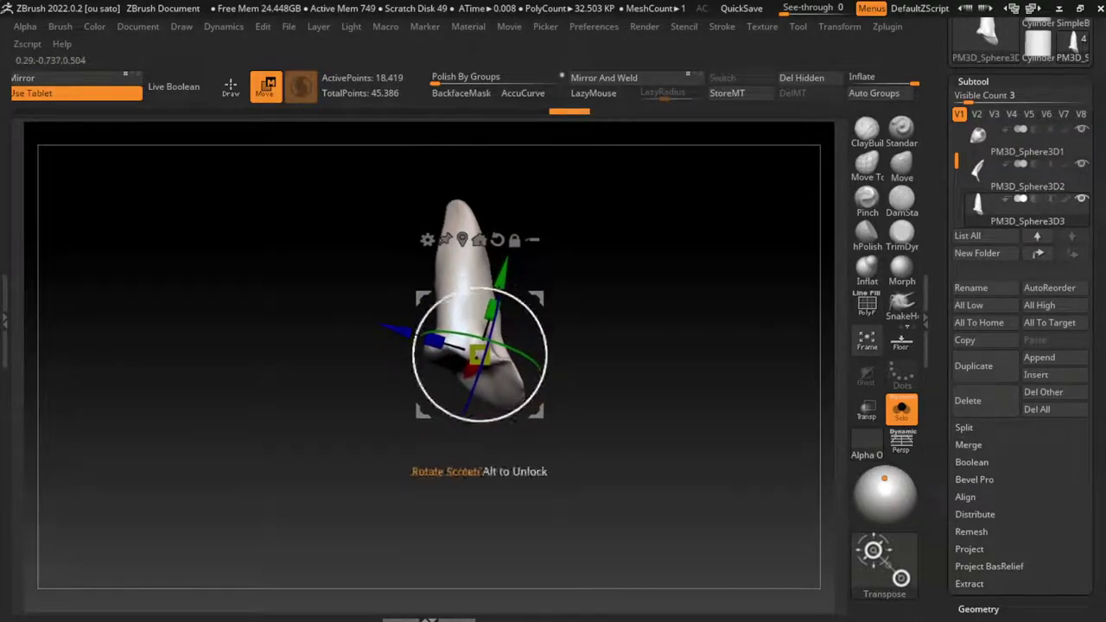
pyautogui.click(900, 408)
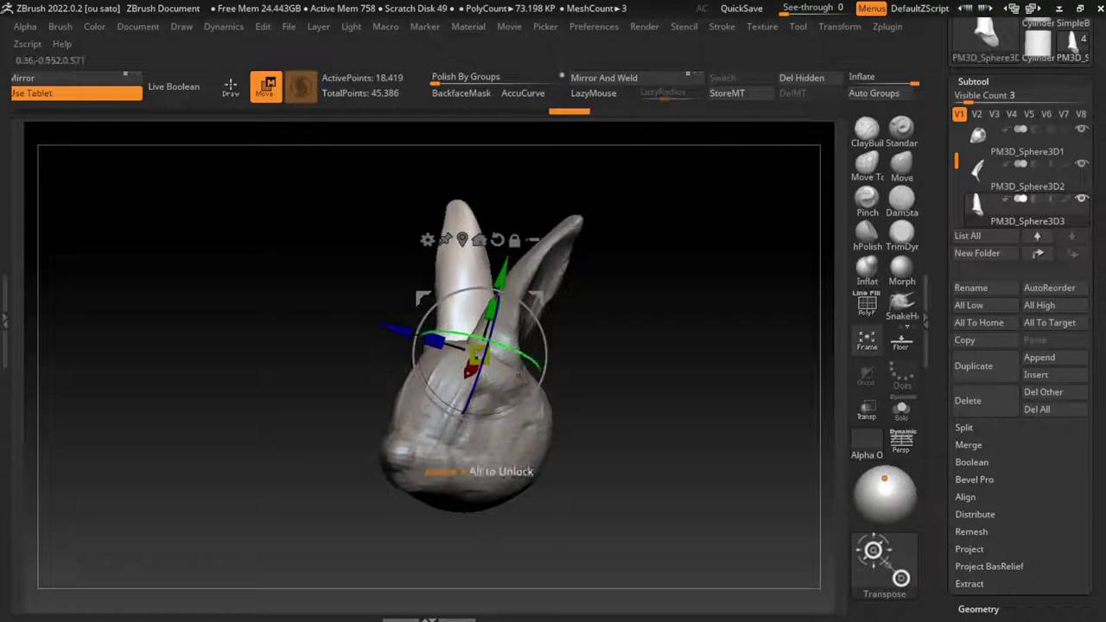
pyautogui.moveTo(518, 380); pyautogui.dragTo(517, 371)
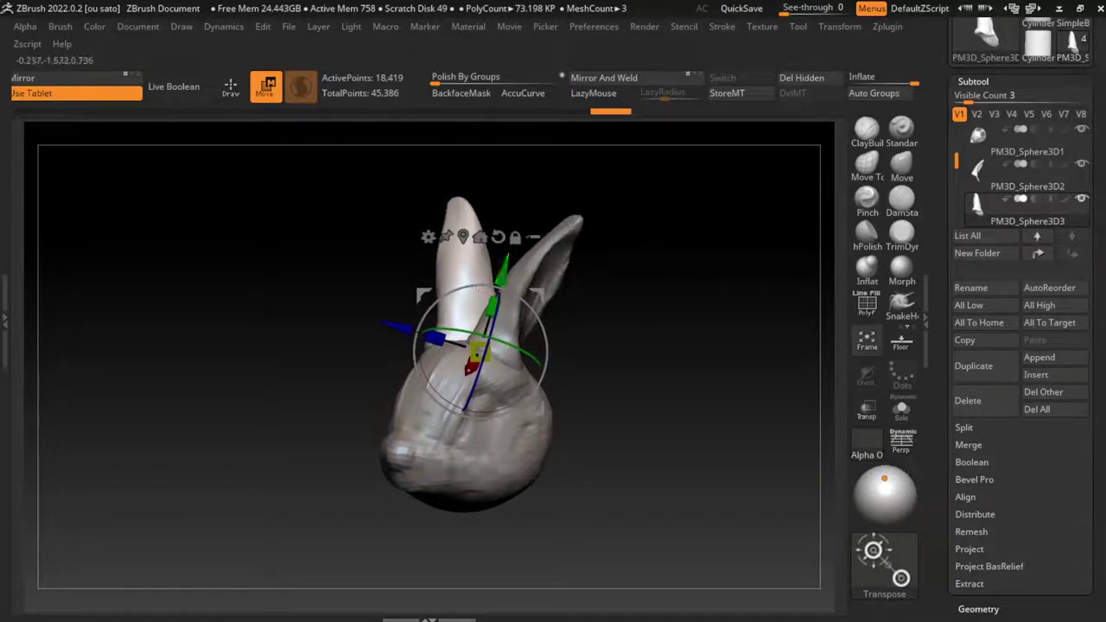
# - Select the head subtool and build up clay on the head with a smaller ClayBuildup brush
pyautogui.press('q')
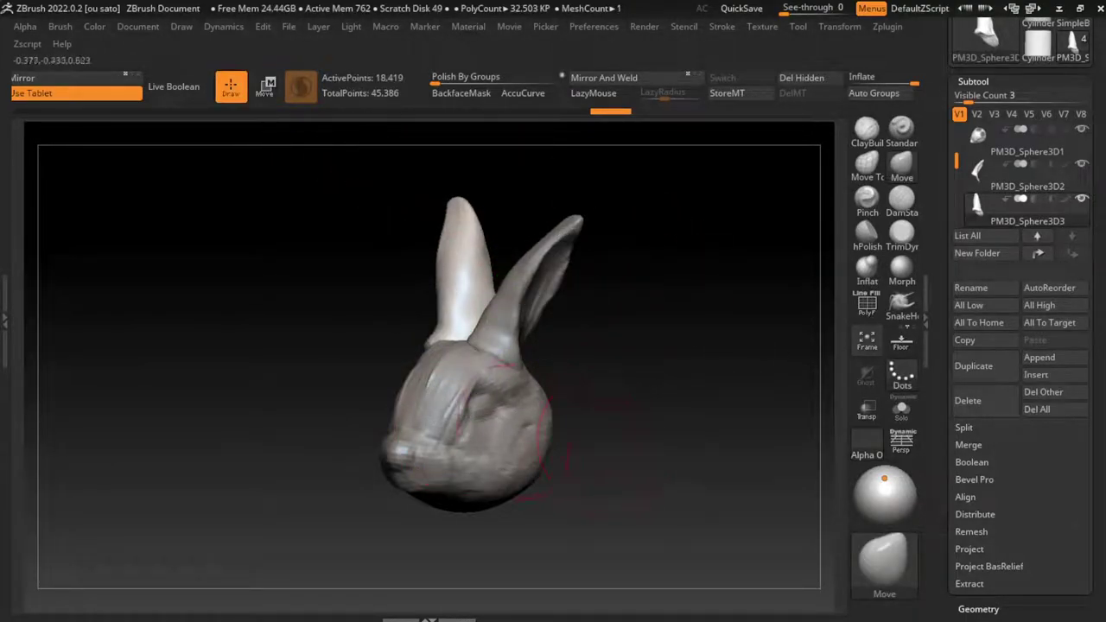
pyautogui.keyDown('alt'); pyautogui.click(514, 432); pyautogui.keyUp('alt')
pyautogui.moveTo(552, 389)
pyautogui.mouseDown()
pyautogui.moveTo(617, 410)
pyautogui.moveTo(612, 381)
pyautogui.mouseUp()
pyautogui.press('b')
pyautogui.press('c')
pyautogui.press('b')
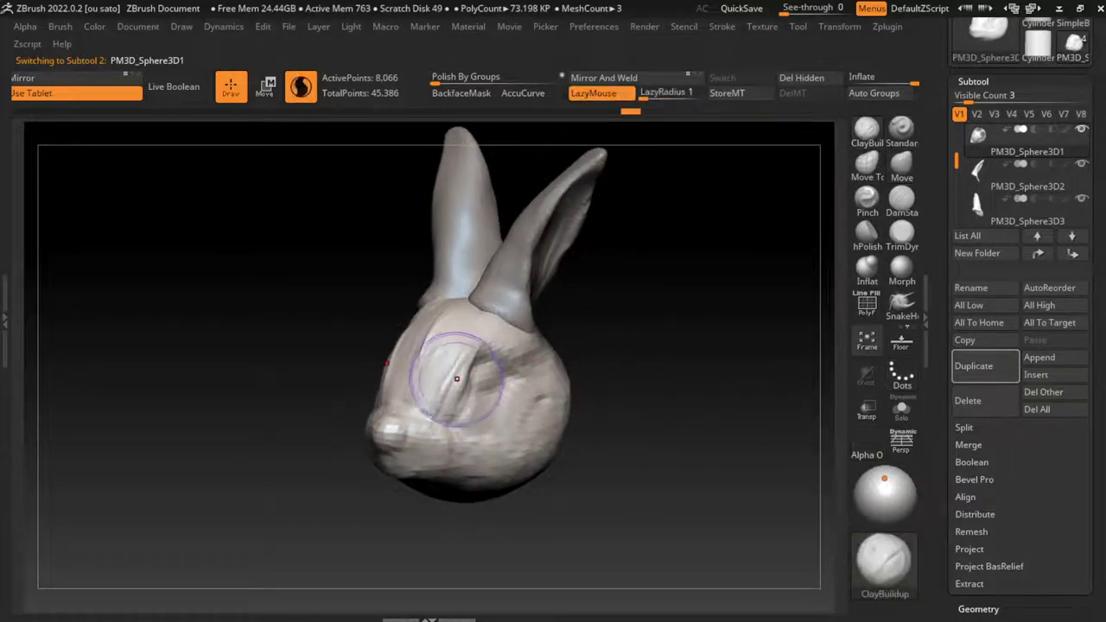
pyautogui.moveTo(454, 392); pyautogui.dragTo(458, 333)
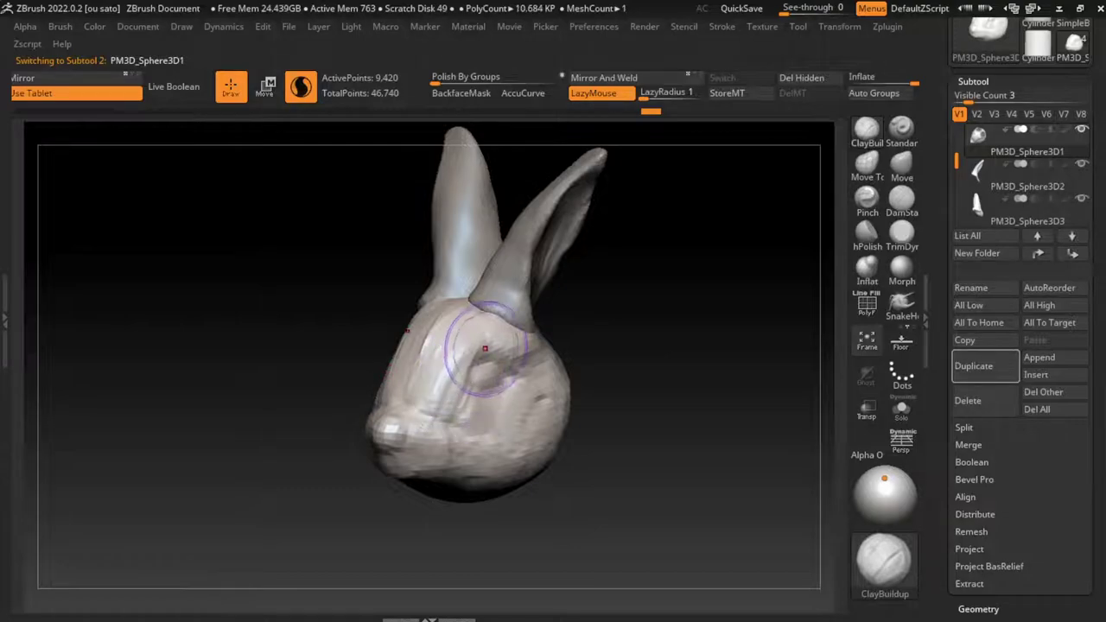
pyautogui.press('s')
pyautogui.moveTo(514, 393); pyautogui.dragTo(469, 380)
pyautogui.moveTo(469, 380); pyautogui.dragTo(579, 371, button='right')
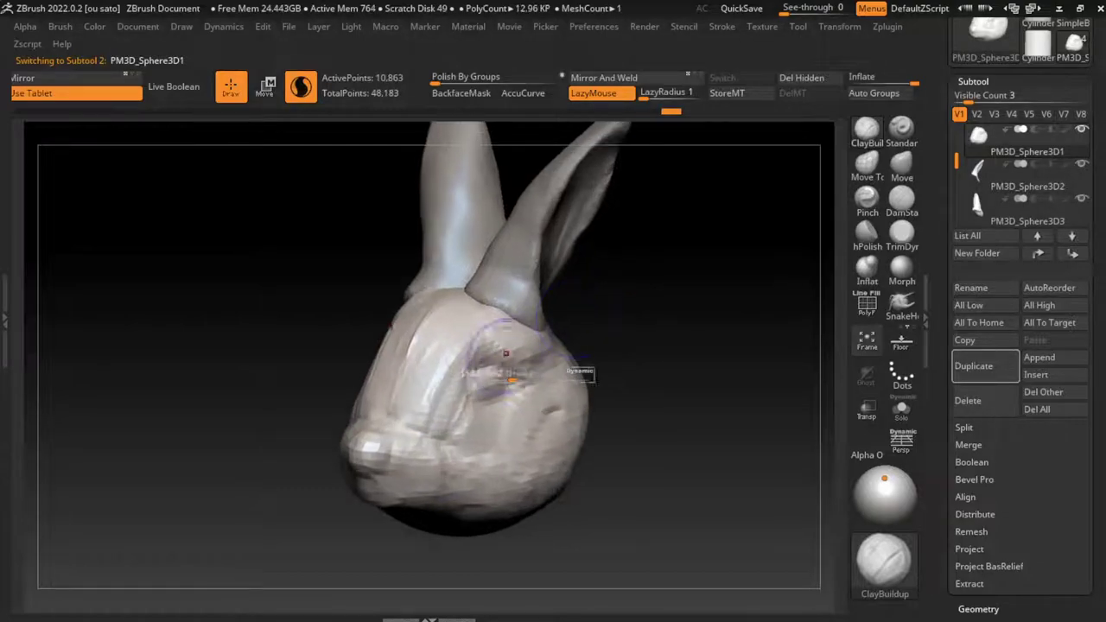
pyautogui.press('s')
pyautogui.moveTo(466, 404); pyautogui.dragTo(454, 423)
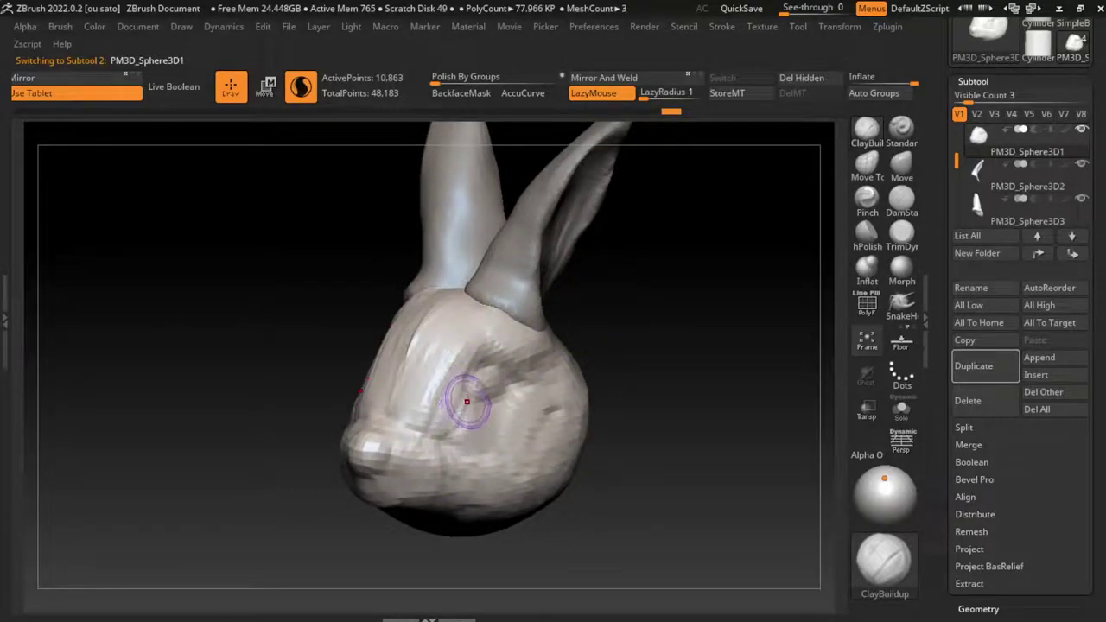
# - Carve the eye socket creases with DamStandard, deepening the area below the eye
pyautogui.press('b')
pyautogui.press('d')
pyautogui.press('s')
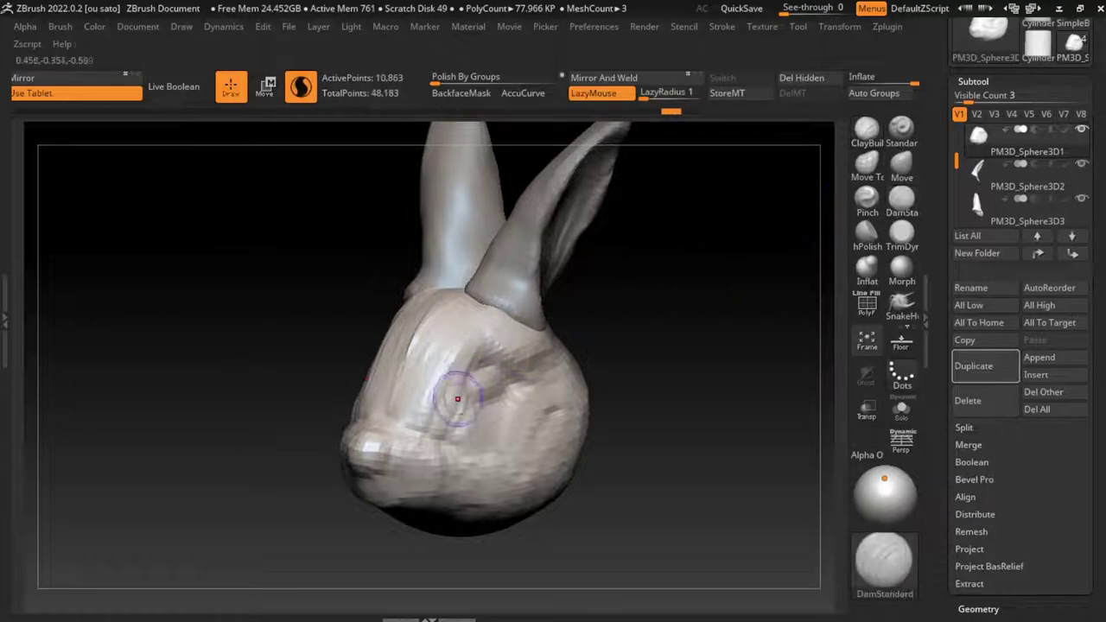
pyautogui.moveTo(457, 399); pyautogui.dragTo(474, 425)
pyautogui.moveTo(483, 351)
pyautogui.mouseDown()
pyautogui.moveTo(512, 354)
pyautogui.moveTo(510, 370)
pyautogui.mouseUp()
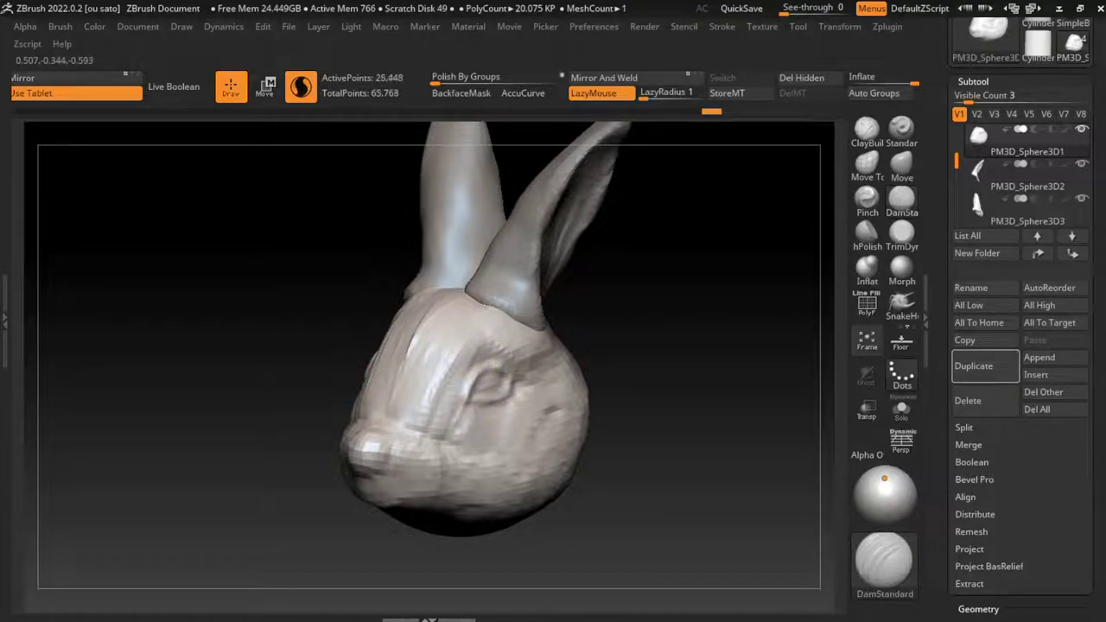
pyautogui.moveTo(457, 419); pyautogui.dragTo(471, 399)
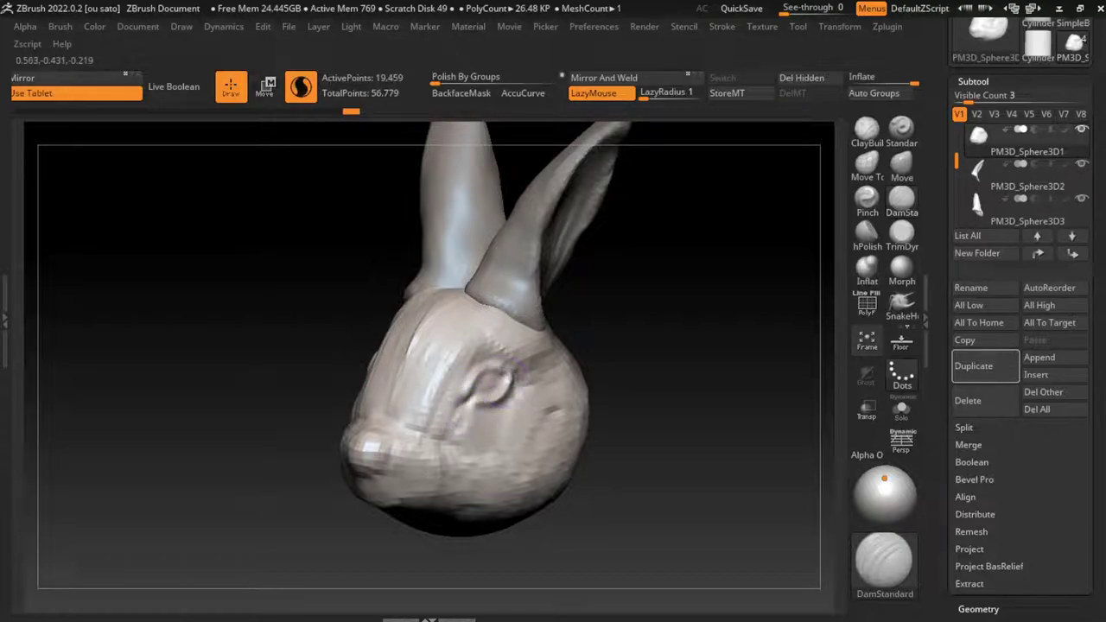
pyautogui.moveTo(510, 373); pyautogui.dragTo(492, 380)
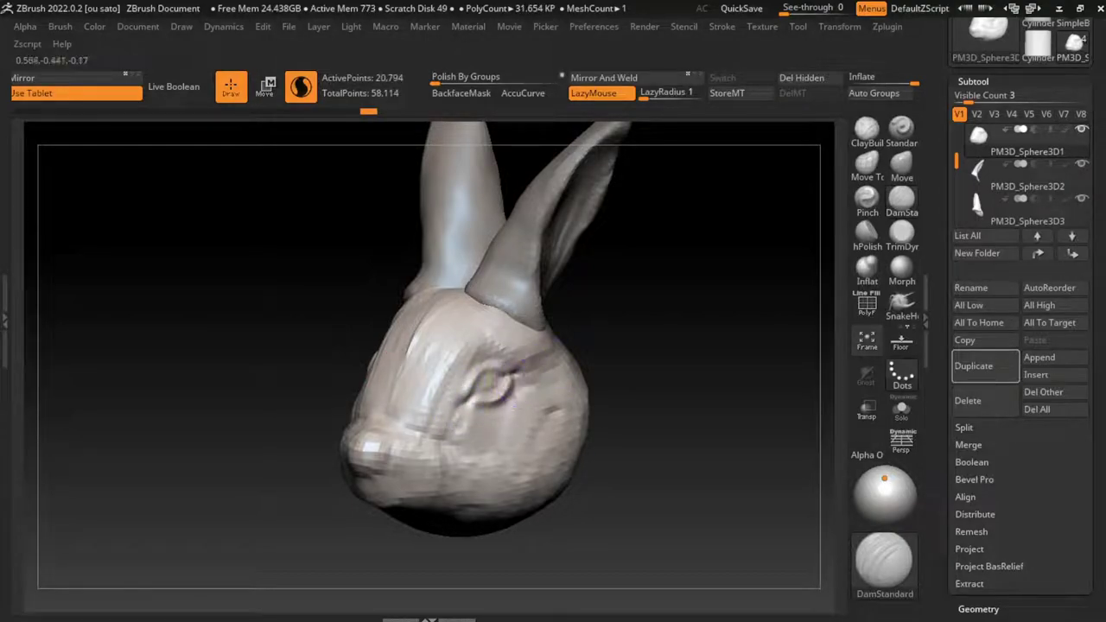
# - Build up ClayBuildup on the forehead, under the eye and across the cheek
pyautogui.press('b')
pyautogui.press('c')
pyautogui.press('b')
pyautogui.moveTo(493, 320)
pyautogui.mouseDown()
pyautogui.moveTo(518, 350)
pyautogui.moveTo(532, 347)
pyautogui.moveTo(497, 354)
pyautogui.mouseUp()
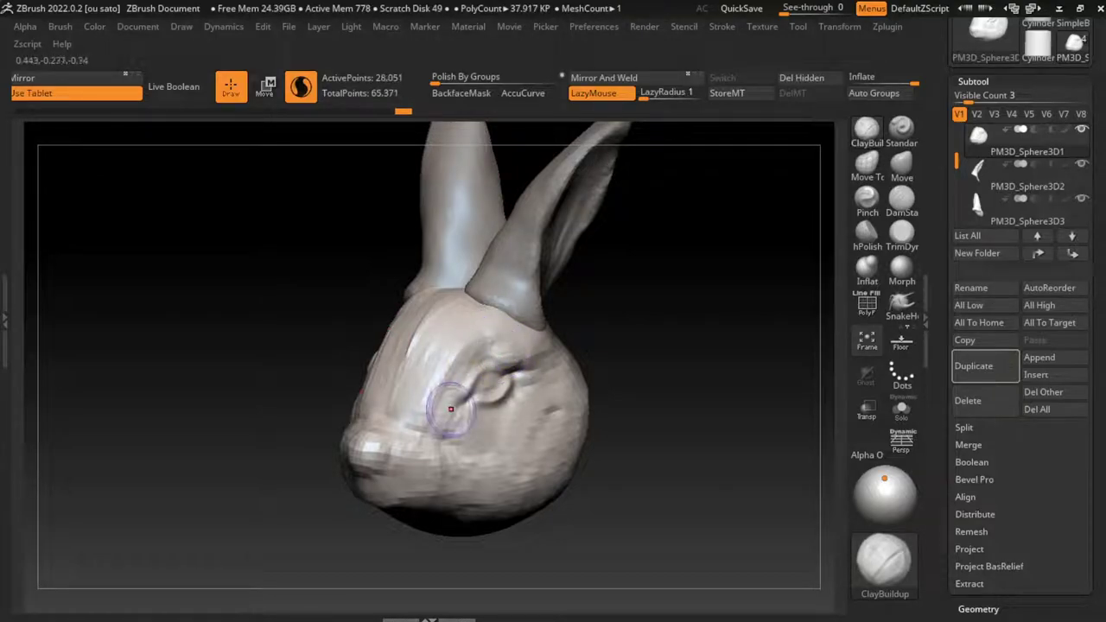
pyautogui.moveTo(450, 407); pyautogui.dragTo(440, 458)
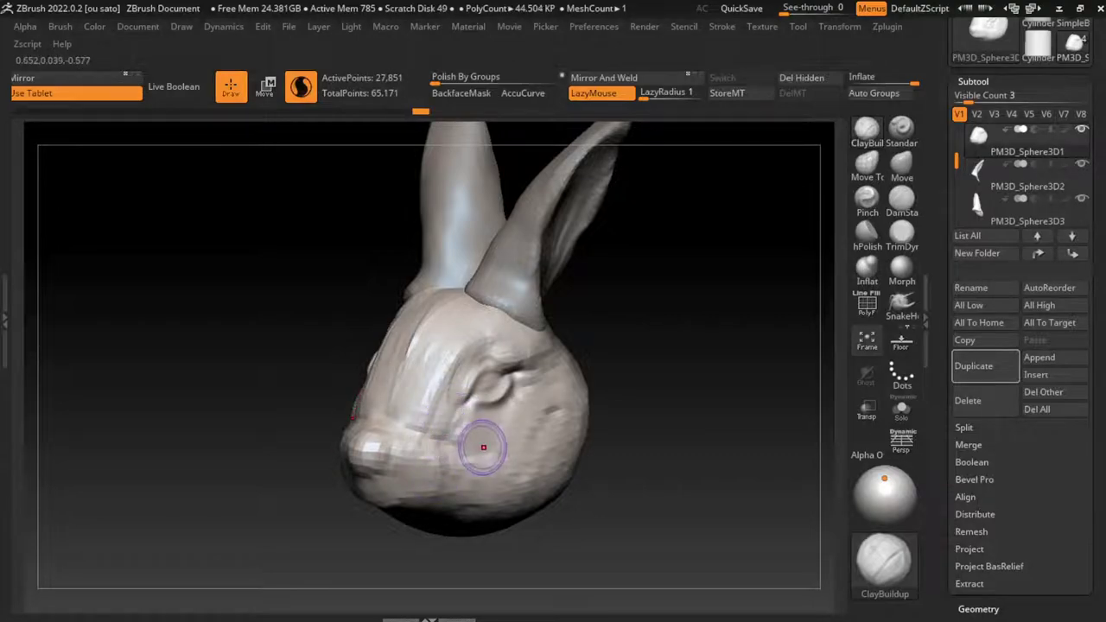
pyautogui.moveTo(494, 407); pyautogui.dragTo(568, 409)
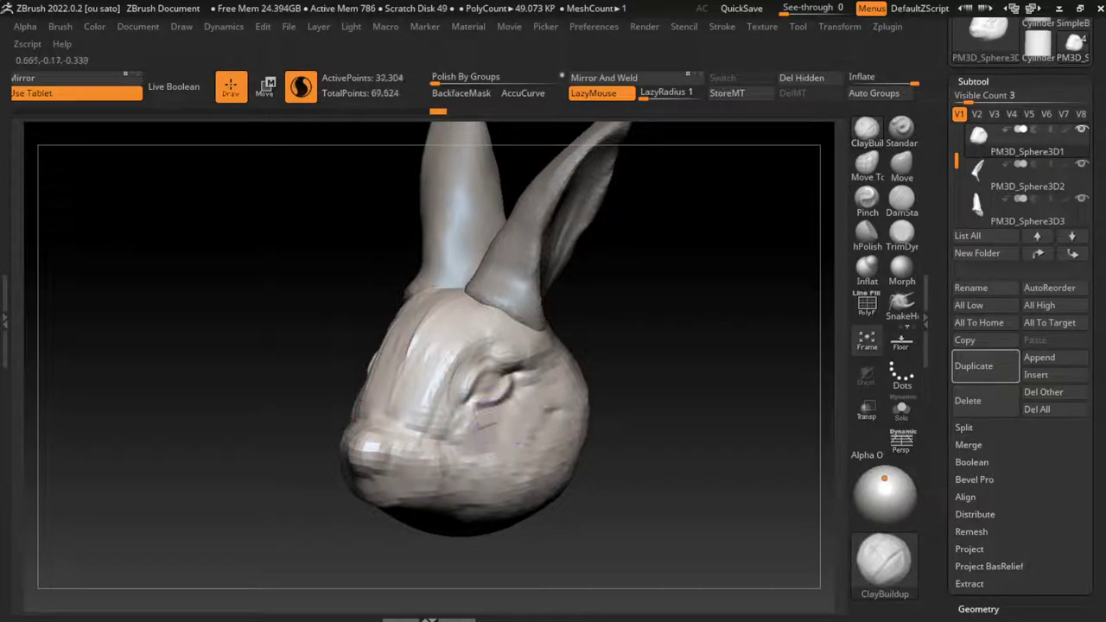
pyautogui.moveTo(460, 425)
pyautogui.mouseDown()
pyautogui.moveTo(506, 456)
pyautogui.moveTo(513, 444)
pyautogui.moveTo(501, 432)
pyautogui.moveTo(516, 445)
pyautogui.mouseUp()
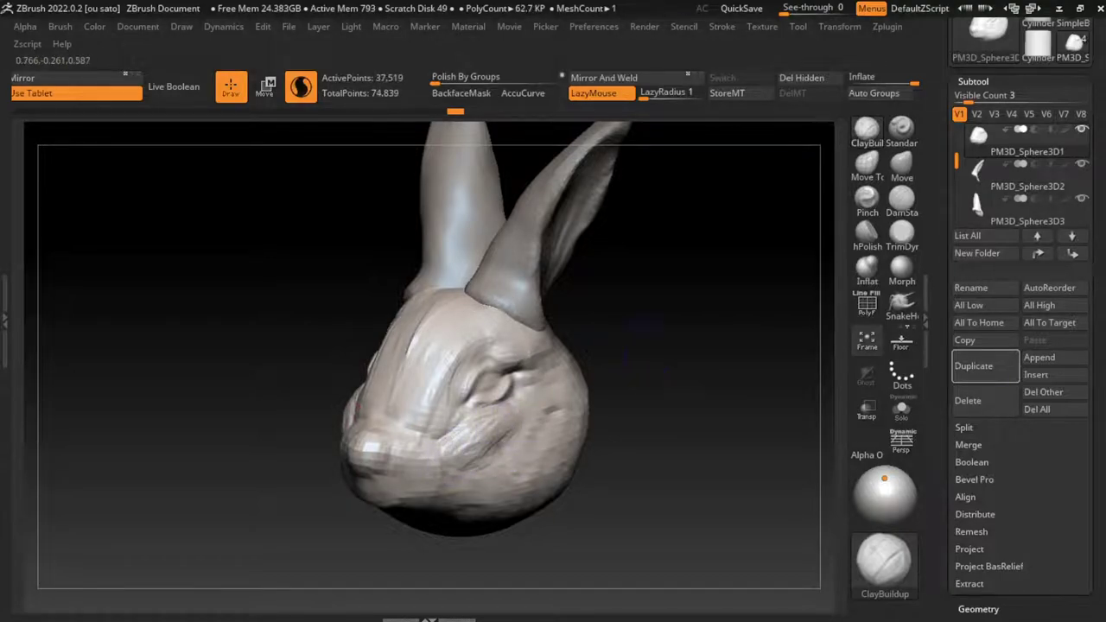
pyautogui.press('s')
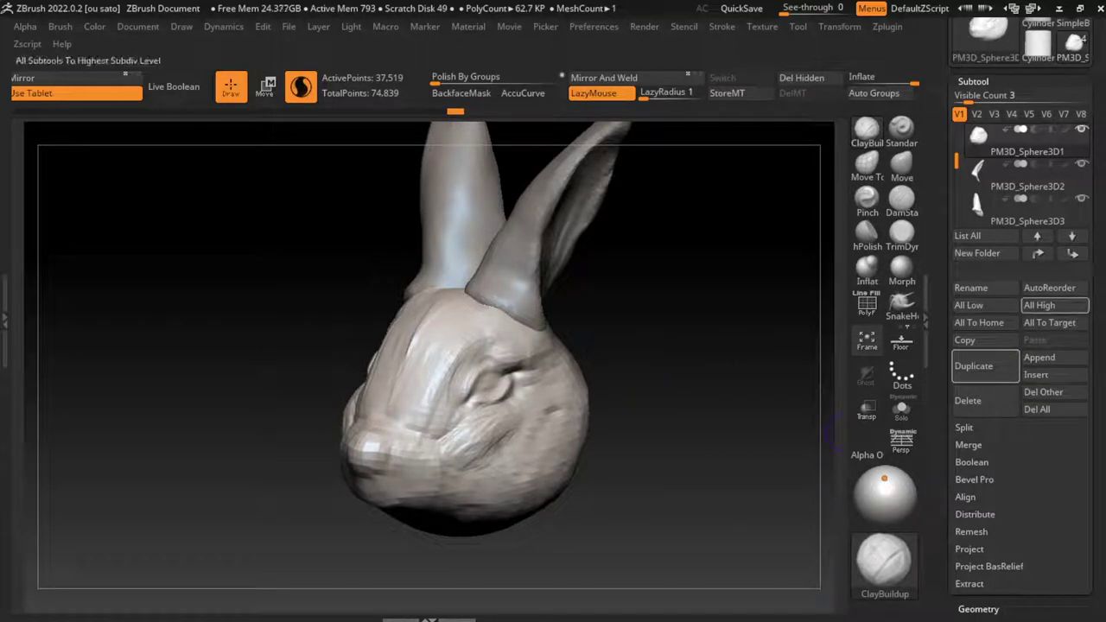
# - Append a new sphere subtool, move it right and scale it down
pyautogui.click(554, 403)
pyautogui.click(1039, 357)
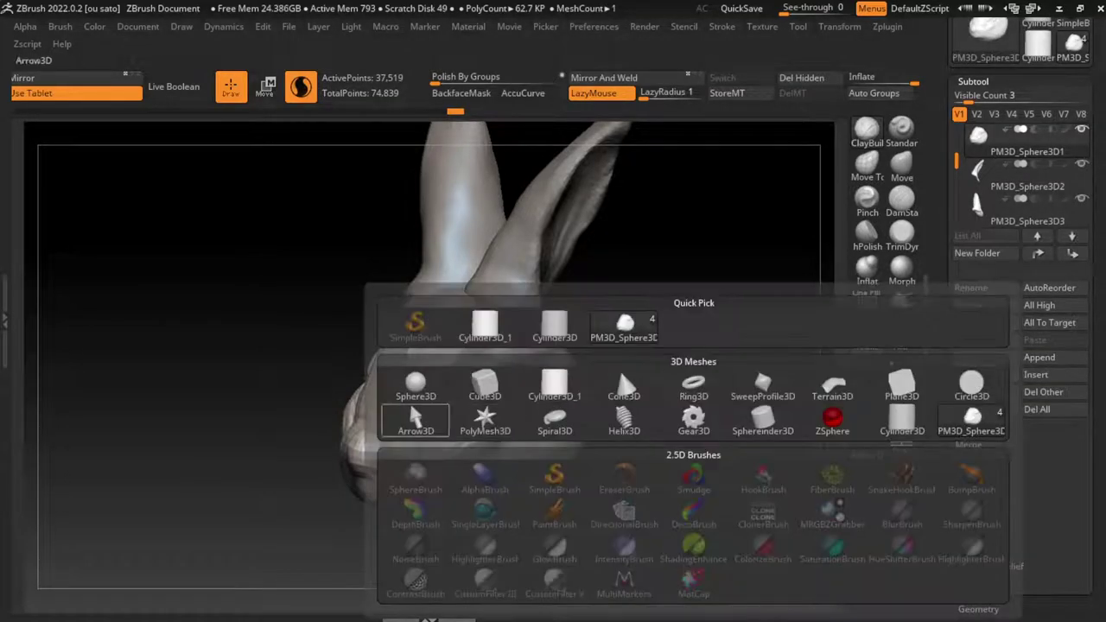
pyautogui.click(537, 435)
pyautogui.press('w')
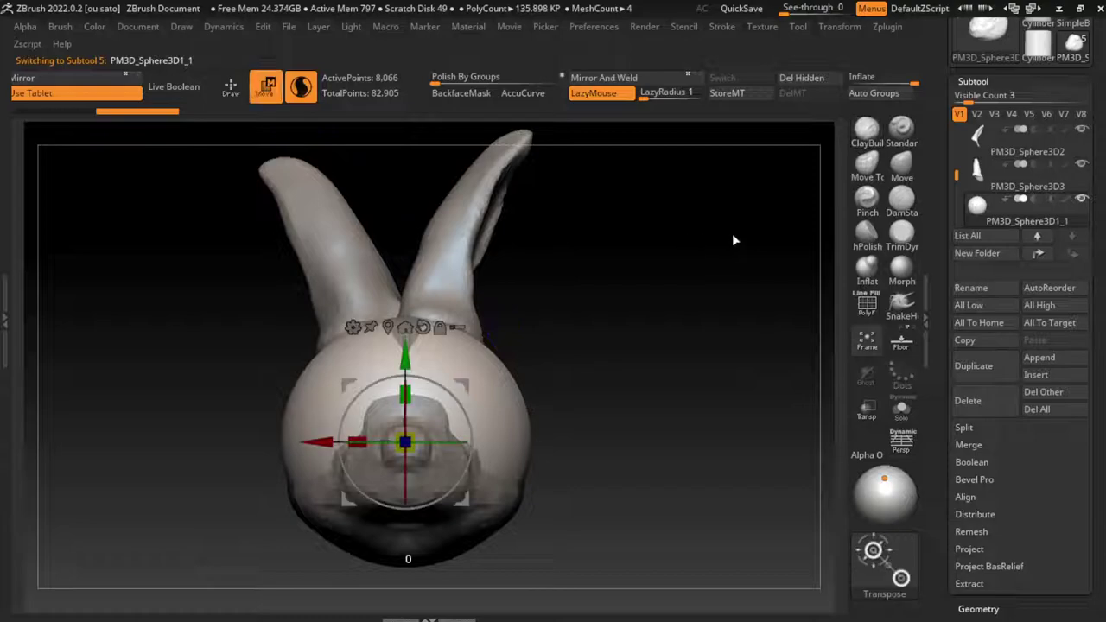
pyautogui.moveTo(321, 446); pyautogui.dragTo(574, 442)
pyautogui.moveTo(664, 441)
pyautogui.mouseDown()
pyautogui.moveTo(637, 468)
pyautogui.moveTo(459, 388)
pyautogui.mouseUp()
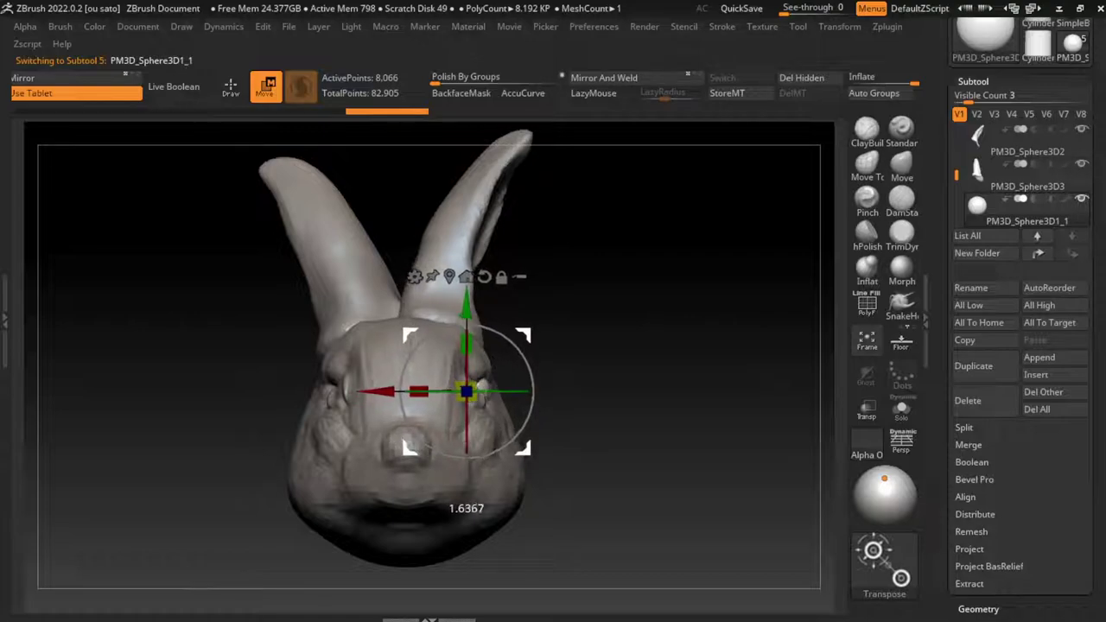
# - Nudge the eyeball into the socket, lower it slightly and scale it up a bit
pyautogui.moveTo(622, 406)
pyautogui.mouseDown()
pyautogui.moveTo(485, 405)
pyautogui.moveTo(442, 391)
pyautogui.mouseUp()
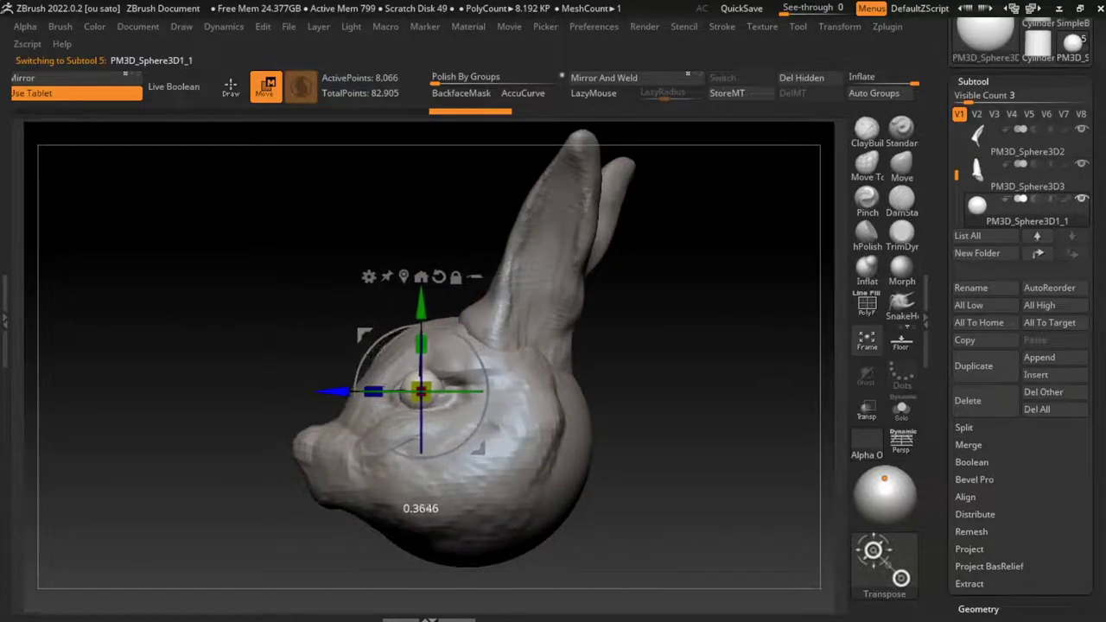
pyautogui.moveTo(561, 406); pyautogui.dragTo(673, 406)
pyautogui.keyDown('ctrl'); pyautogui.moveTo(561, 406); pyautogui.dragTo(561, 346, button='right'); pyautogui.keyUp('ctrl')
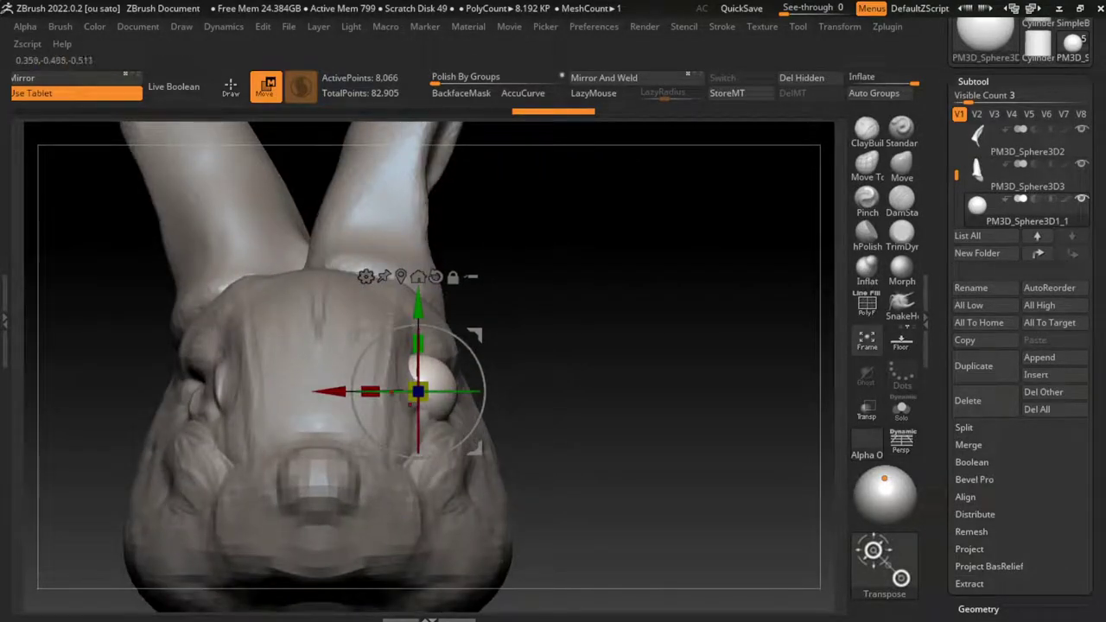
pyautogui.press('q')
pyautogui.press('w')
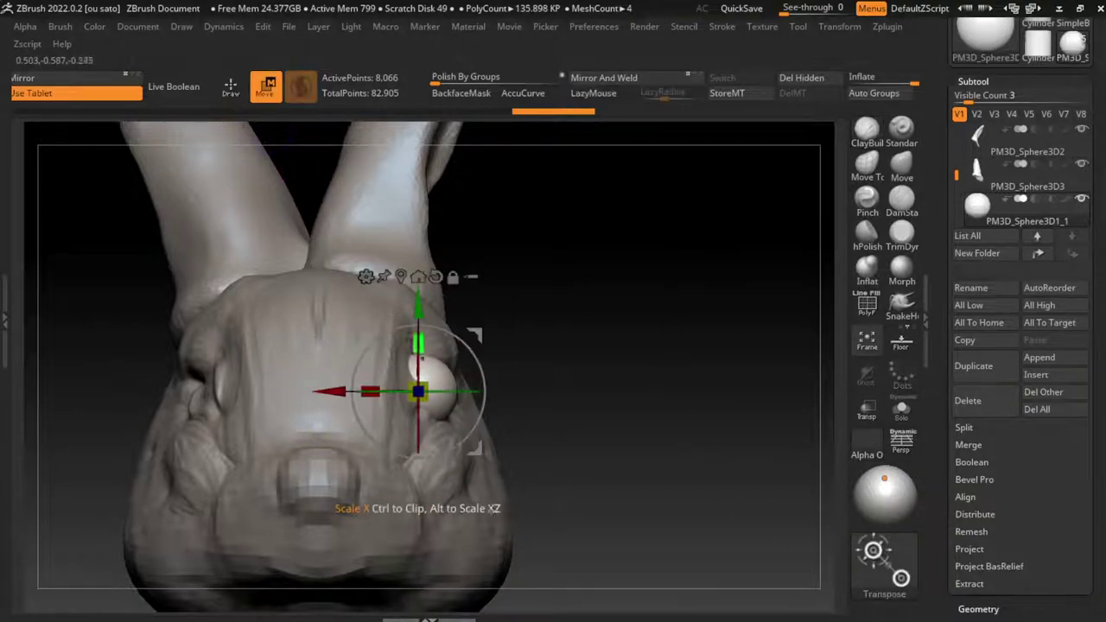
pyautogui.moveTo(407, 389); pyautogui.dragTo(400, 392)
pyautogui.moveTo(401, 346); pyautogui.dragTo(400, 357)
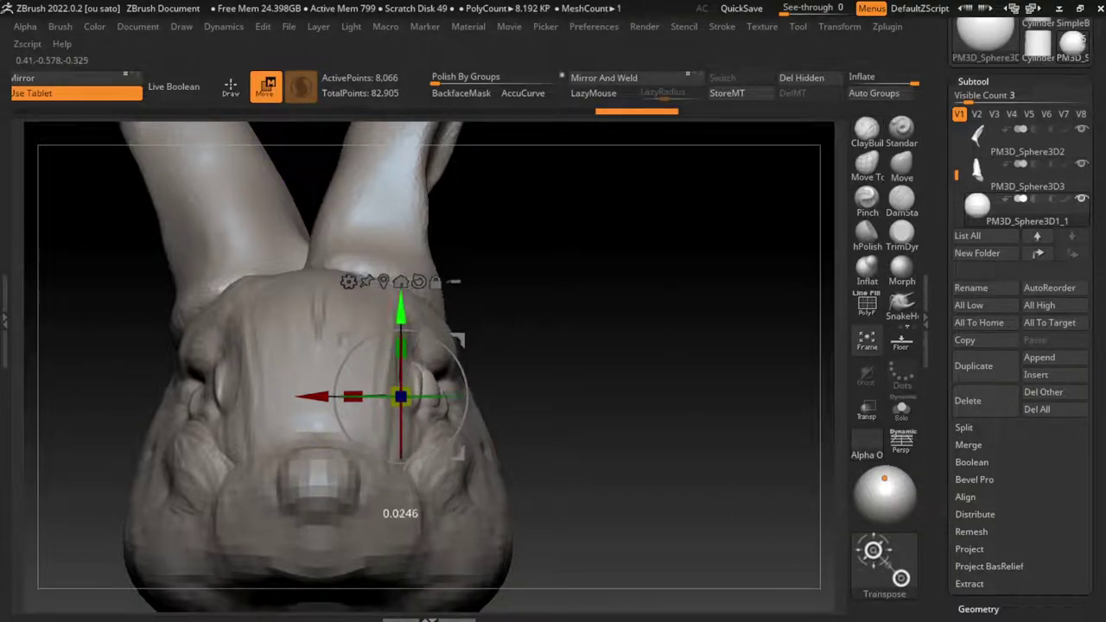
pyautogui.click(138, 26)
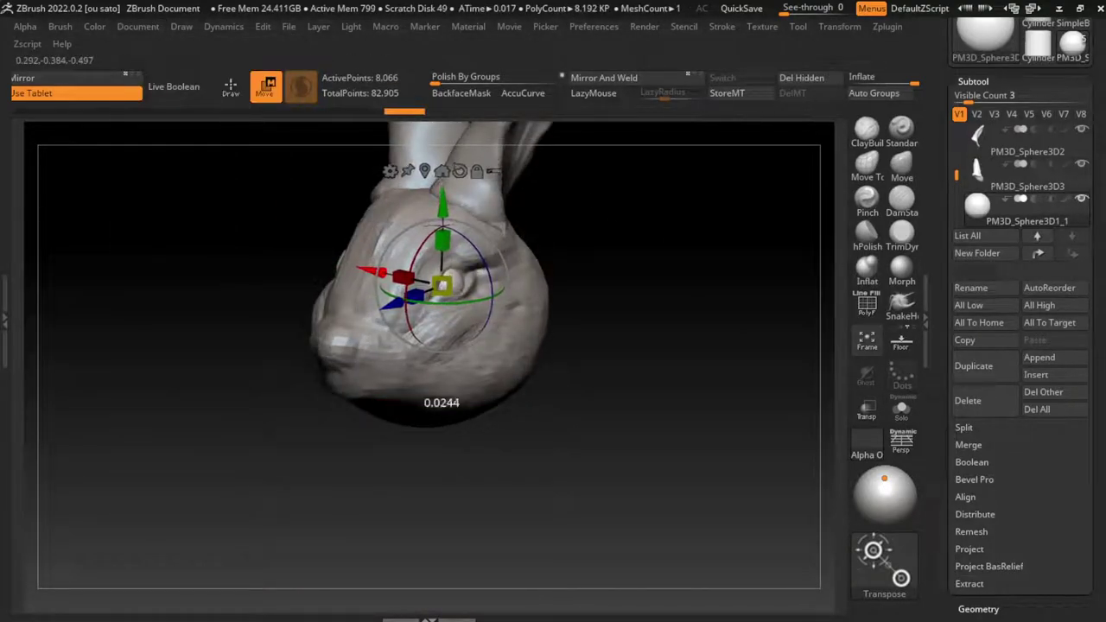
pyautogui.moveTo(439, 285); pyautogui.dragTo(441, 285)
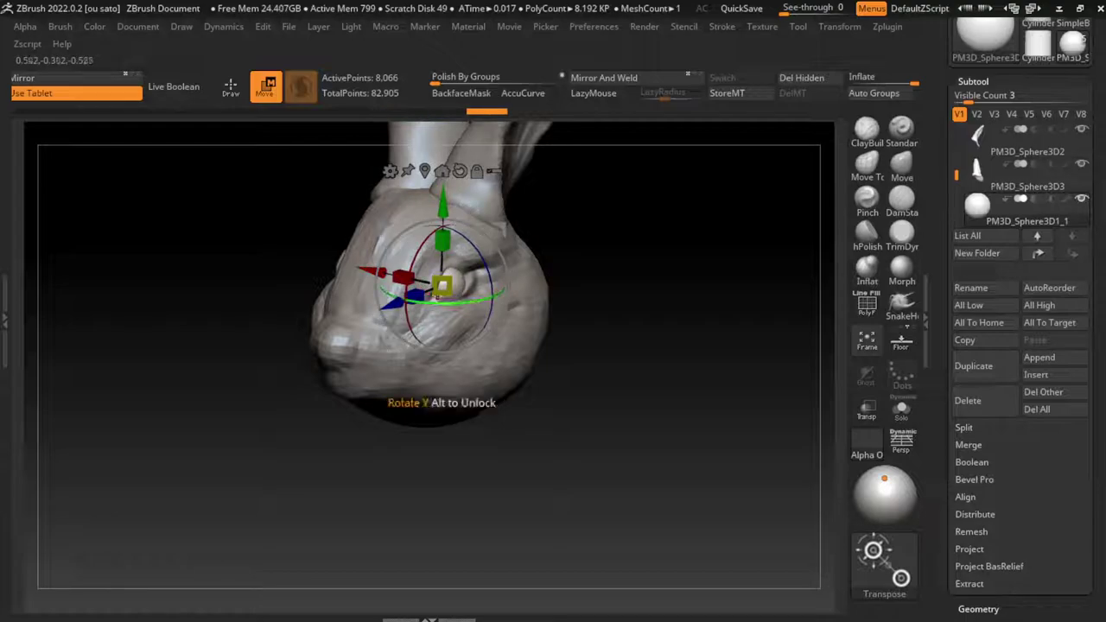
# - Select the head subtool and carve an upper eyelid crease with an enlarged DamStandard brush
pyautogui.press('q')
pyautogui.keyDown('alt'); pyautogui.click(526, 293); pyautogui.keyUp('alt')
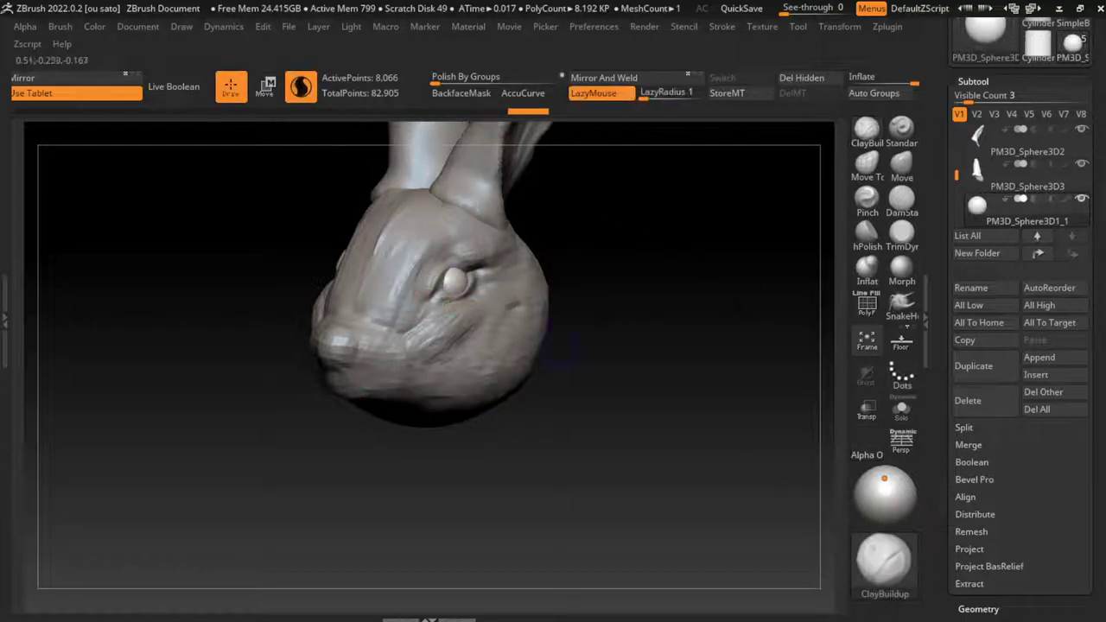
pyautogui.press('s')
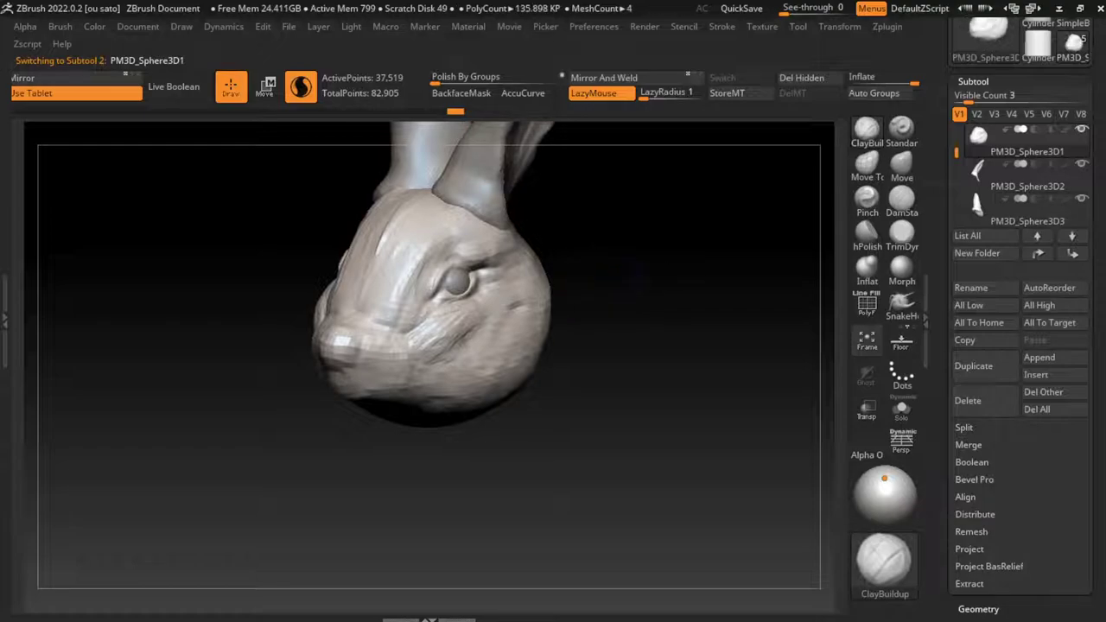
pyautogui.click(901, 200)
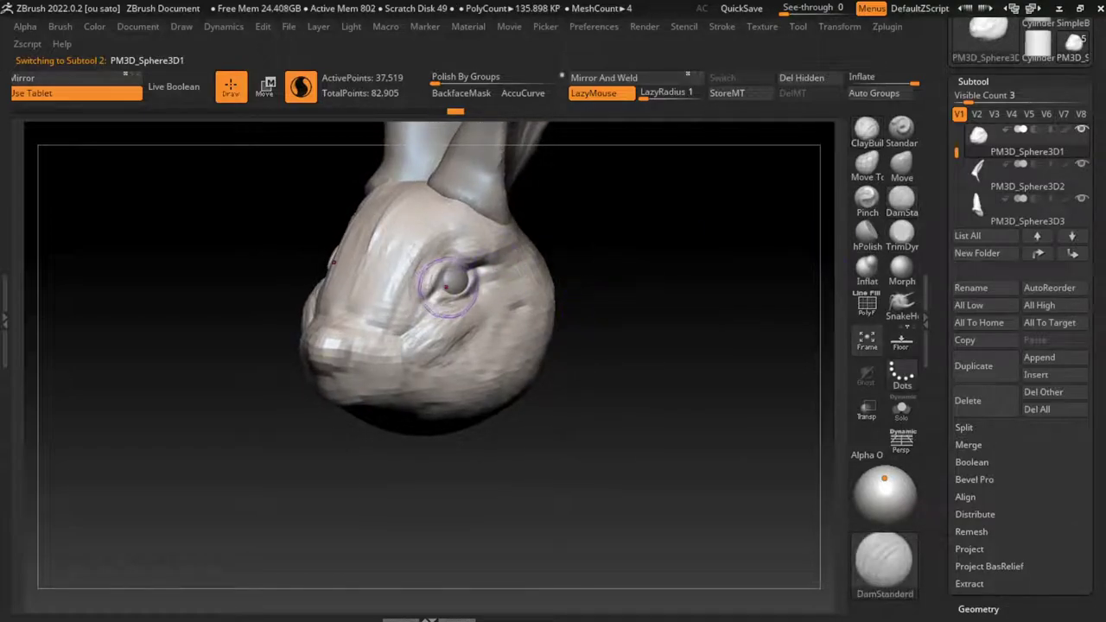
pyautogui.moveTo(422, 285); pyautogui.dragTo(433, 267)
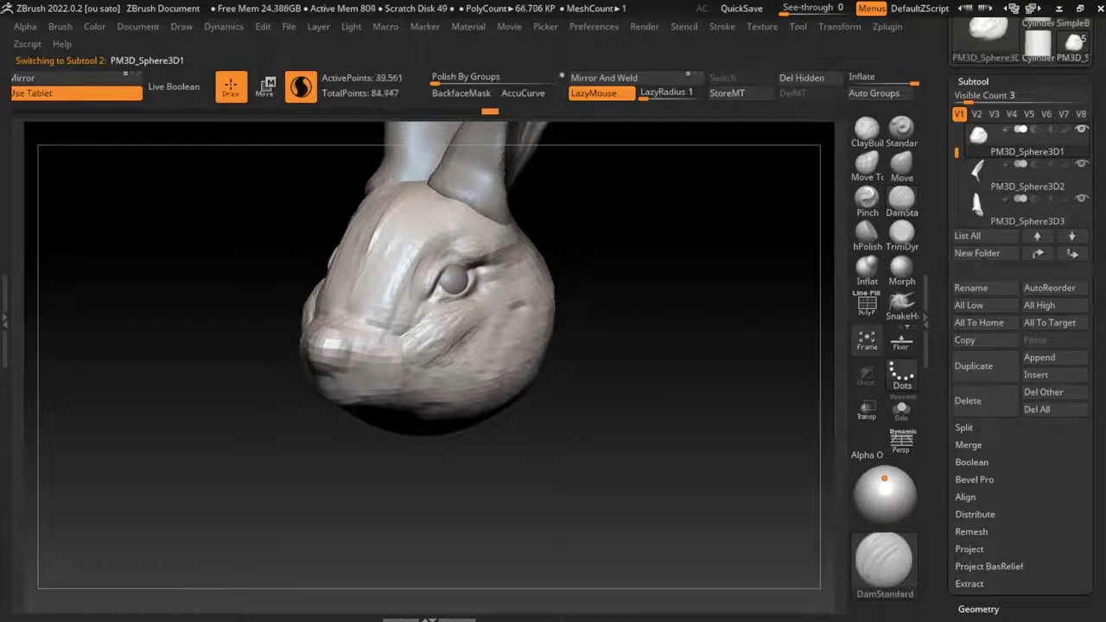
# - Orbit to the eye, swap Move back to DamStandard, and zoom in on the eye
pyautogui.press('b')
pyautogui.press('m')
pyautogui.press('v')
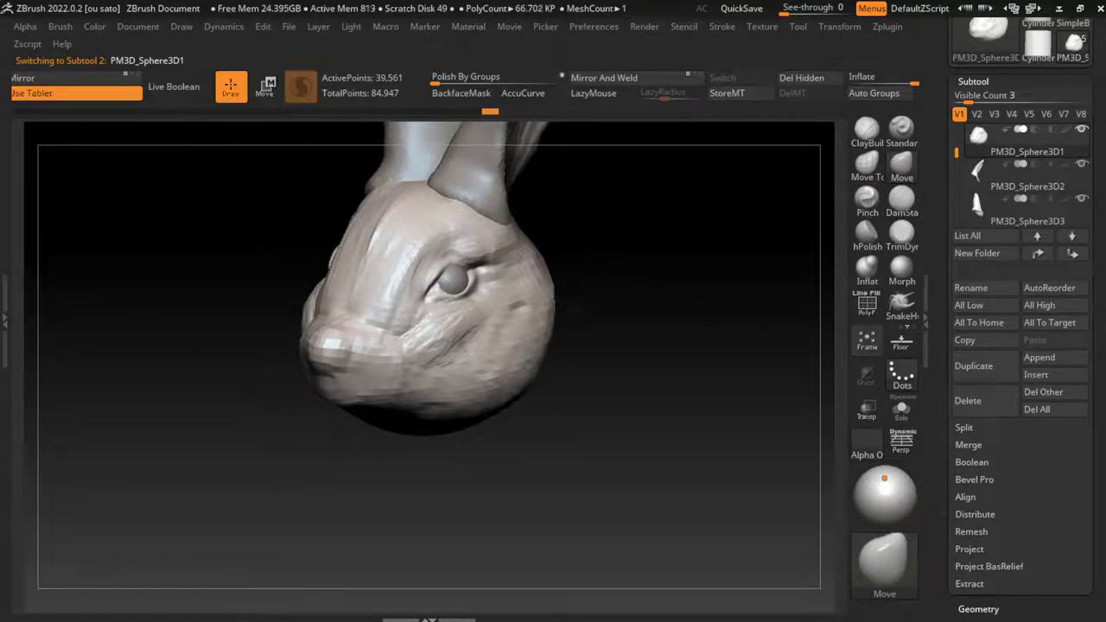
pyautogui.moveTo(654, 210); pyautogui.dragTo(570, 242)
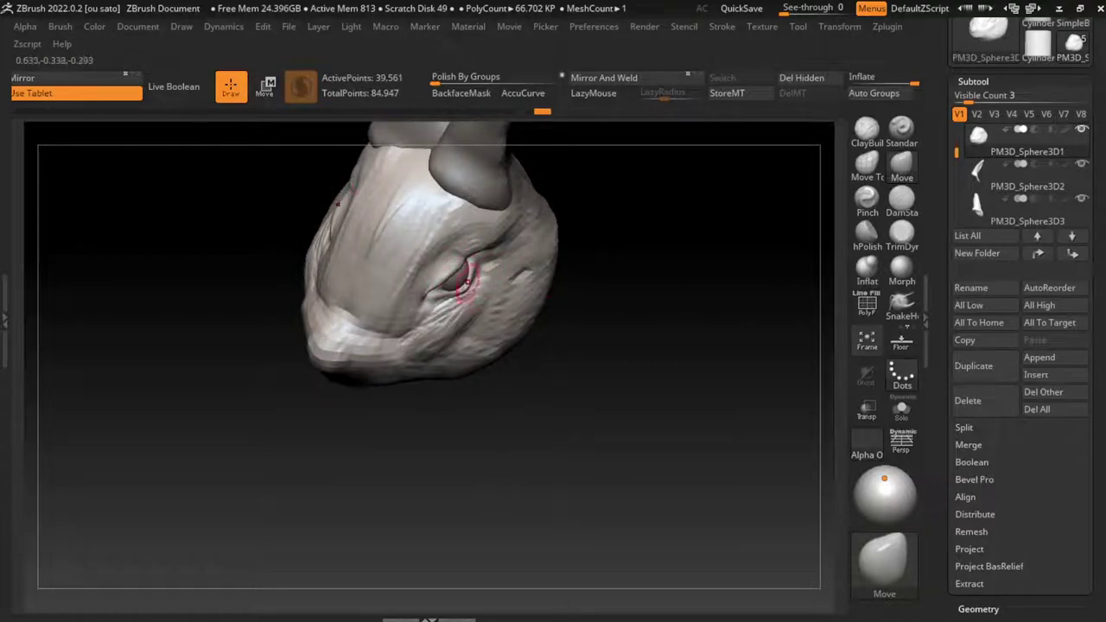
pyautogui.moveTo(659, 199)
pyautogui.mouseDown()
pyautogui.moveTo(605, 259)
pyautogui.moveTo(445, 280)
pyautogui.mouseUp()
pyautogui.press('b')
pyautogui.press('d')
pyautogui.press('s')
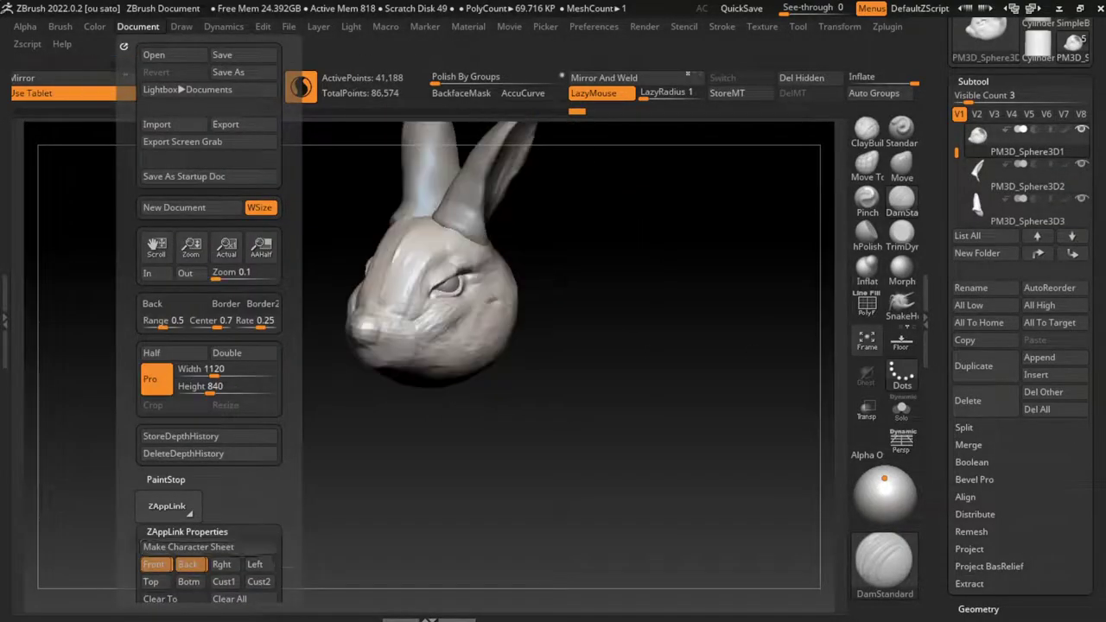
pyautogui.click(900, 164)
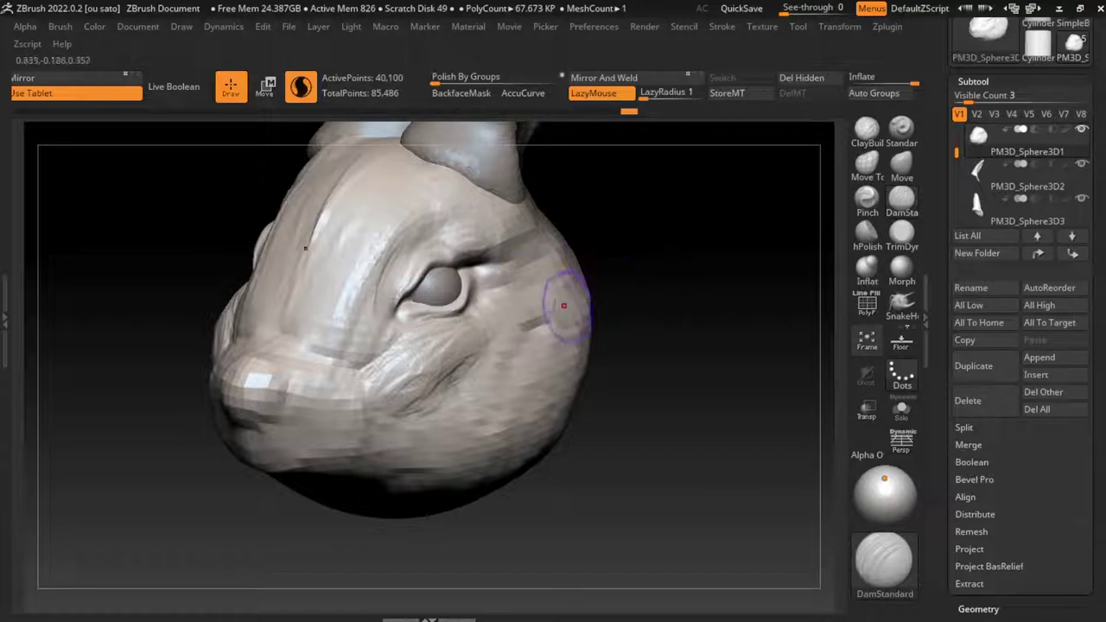
# - Re-carve the eyelid crease with DamStandard and add a wrinkle running outward above the eye
pyautogui.press('shift')
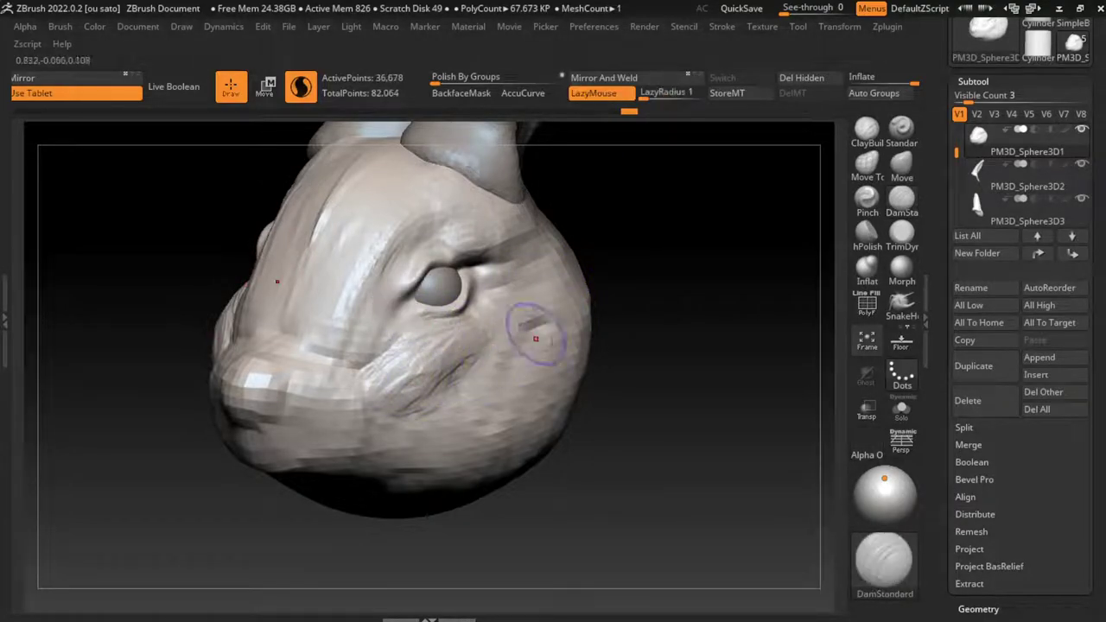
pyautogui.press('b')
pyautogui.click(413, 274)
pyautogui.moveTo(383, 304); pyautogui.dragTo(466, 301)
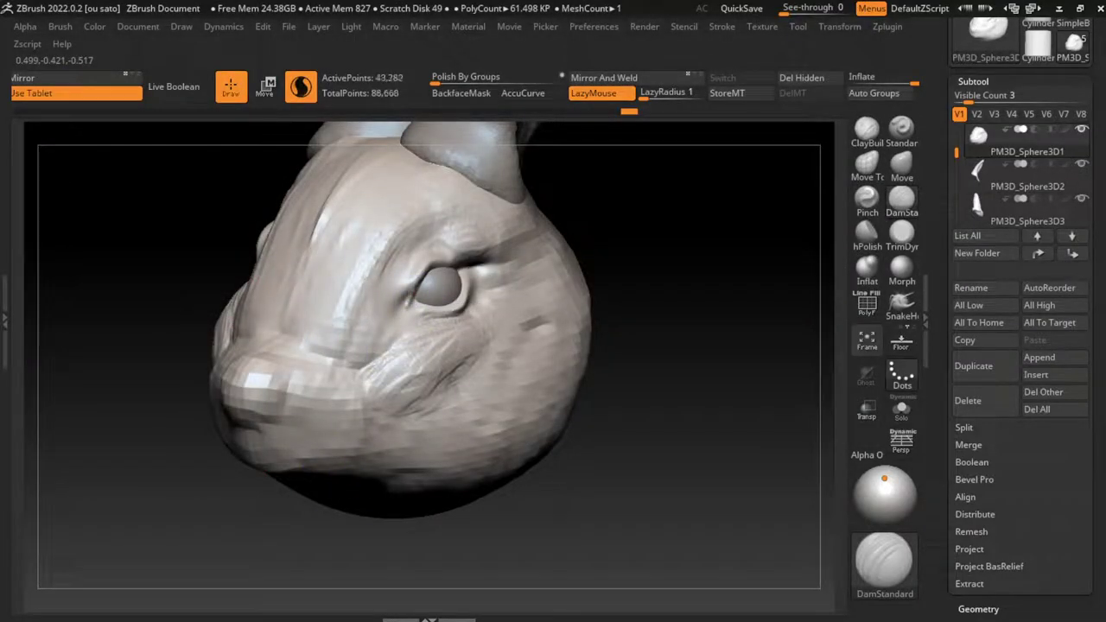
pyautogui.moveTo(406, 275); pyautogui.dragTo(560, 246)
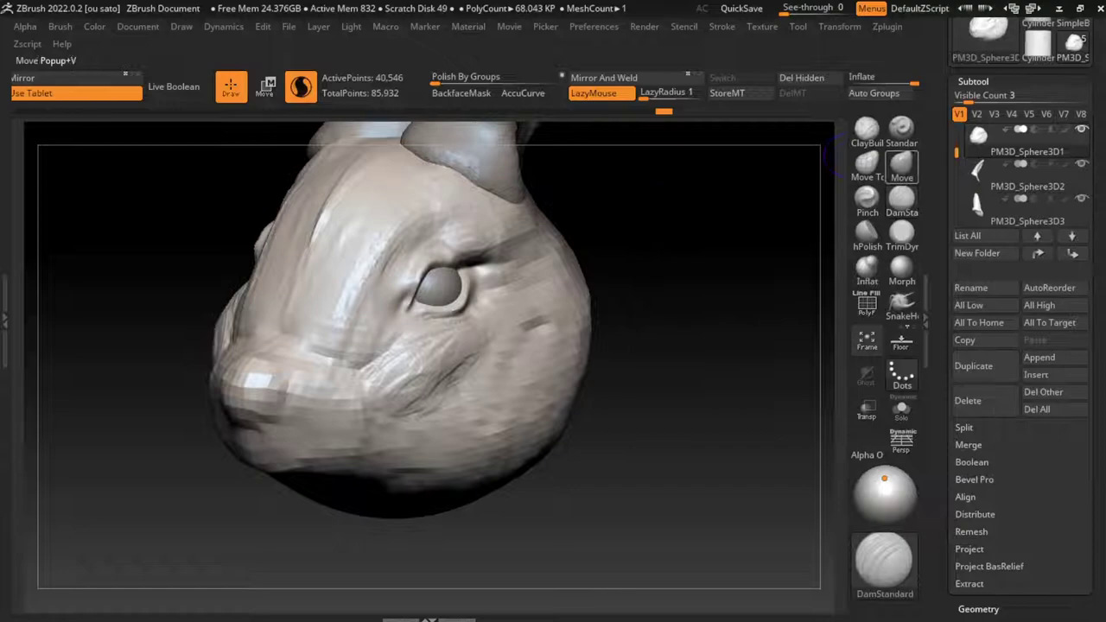
# - Undo a ClayBuildup stroke at the eye corner and deepen the crease below the eye
pyautogui.click(867, 132)
pyautogui.moveTo(397, 308); pyautogui.dragTo(404, 333)
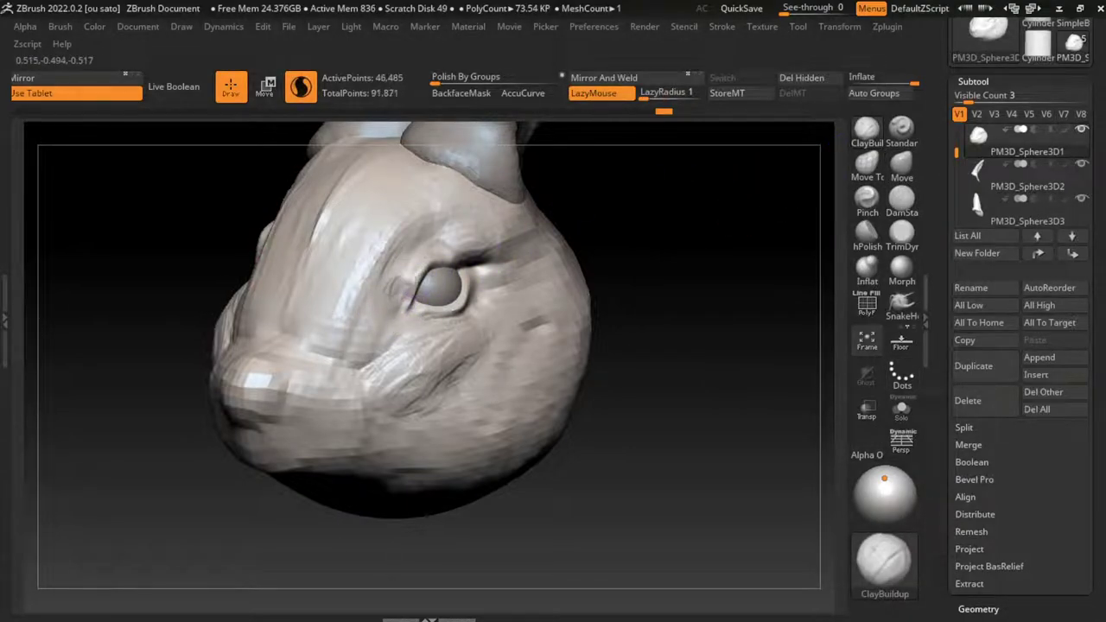
pyautogui.hotkey('ctrl', 'z')
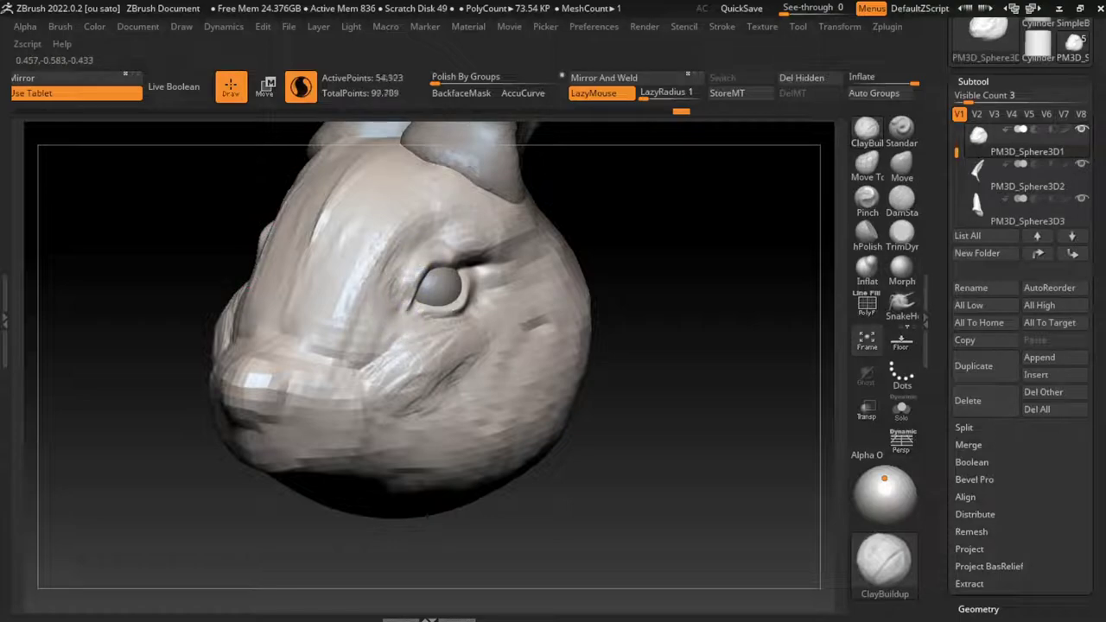
pyautogui.hotkey('ctrl', 'z')
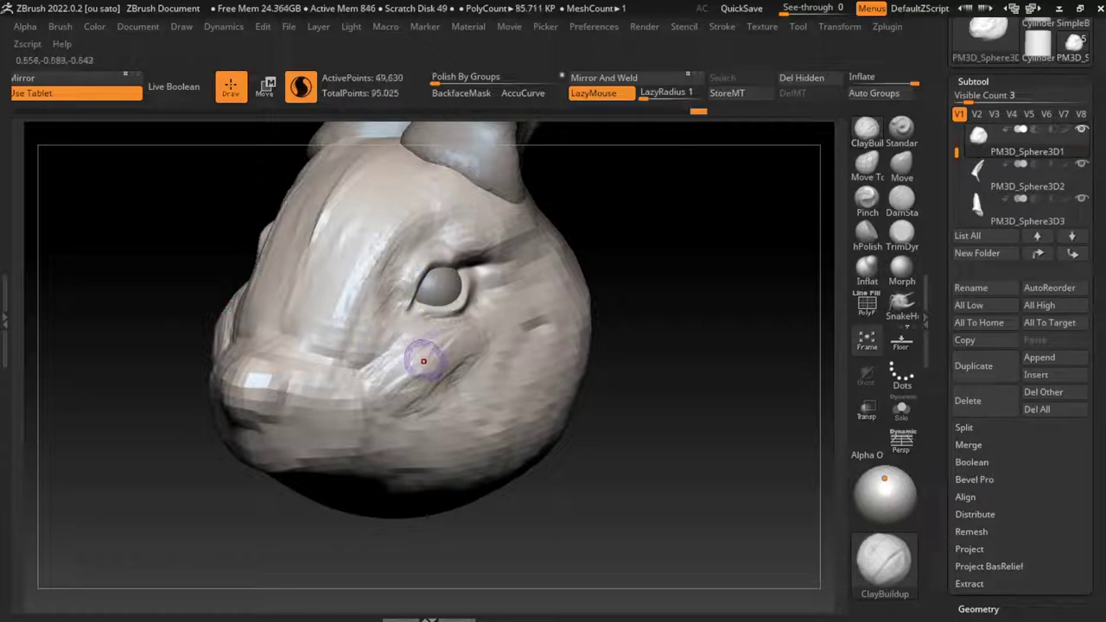
pyautogui.click(900, 198)
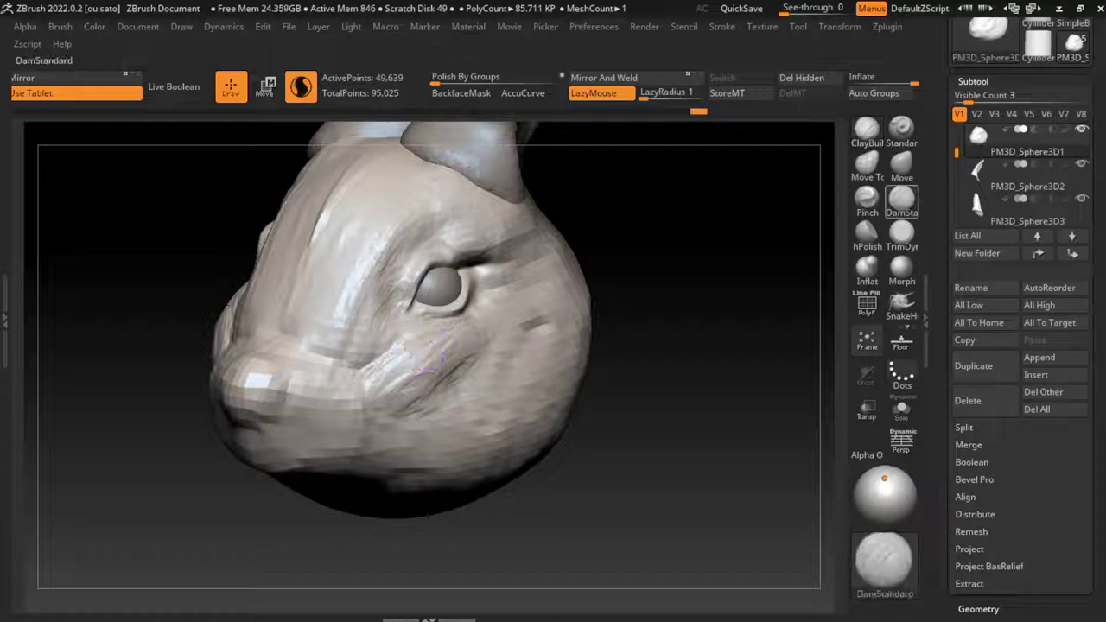
pyautogui.moveTo(404, 304); pyautogui.dragTo(444, 317)
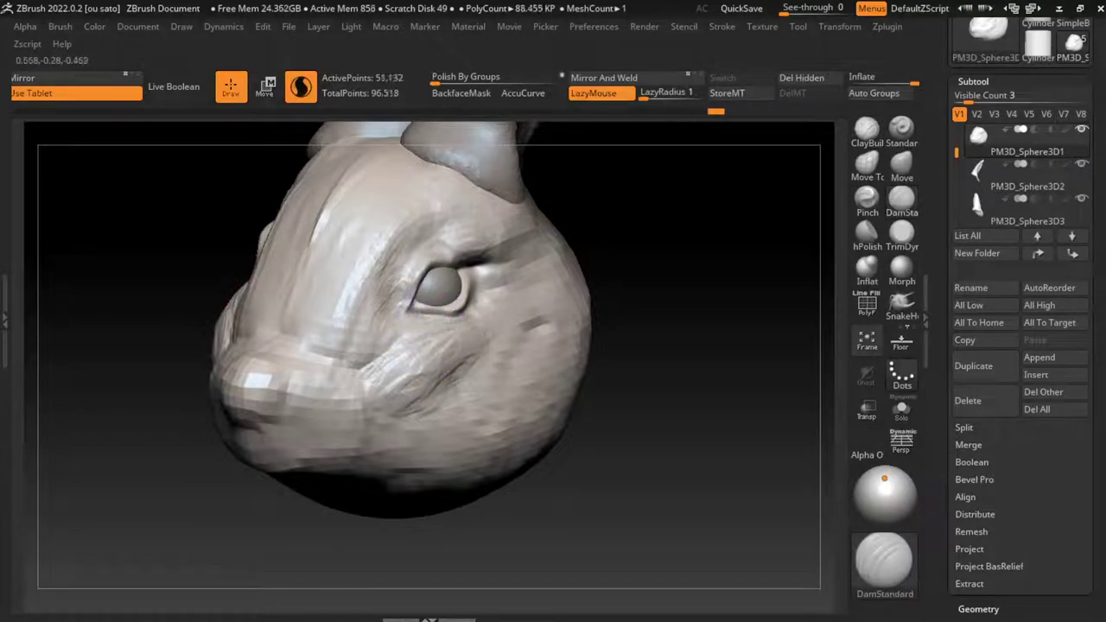
pyautogui.moveTo(406, 306)
pyautogui.mouseDown()
pyautogui.moveTo(424, 322)
pyautogui.moveTo(464, 304)
pyautogui.mouseUp()
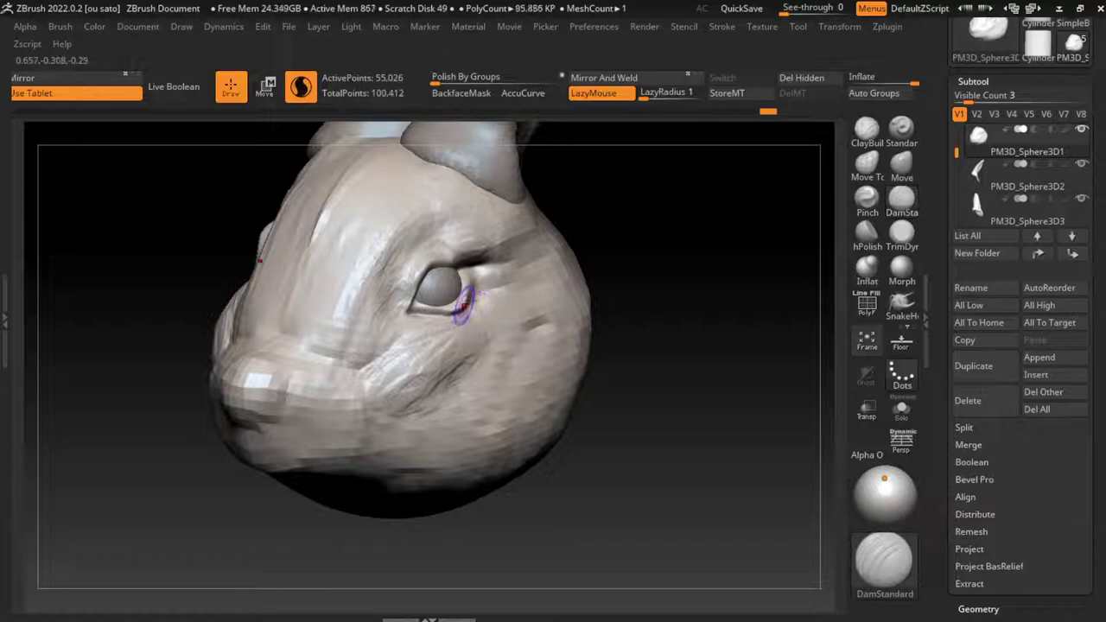
# - Carve the crease above the eye and a small crease beside it, then zoom out
pyautogui.press('v')
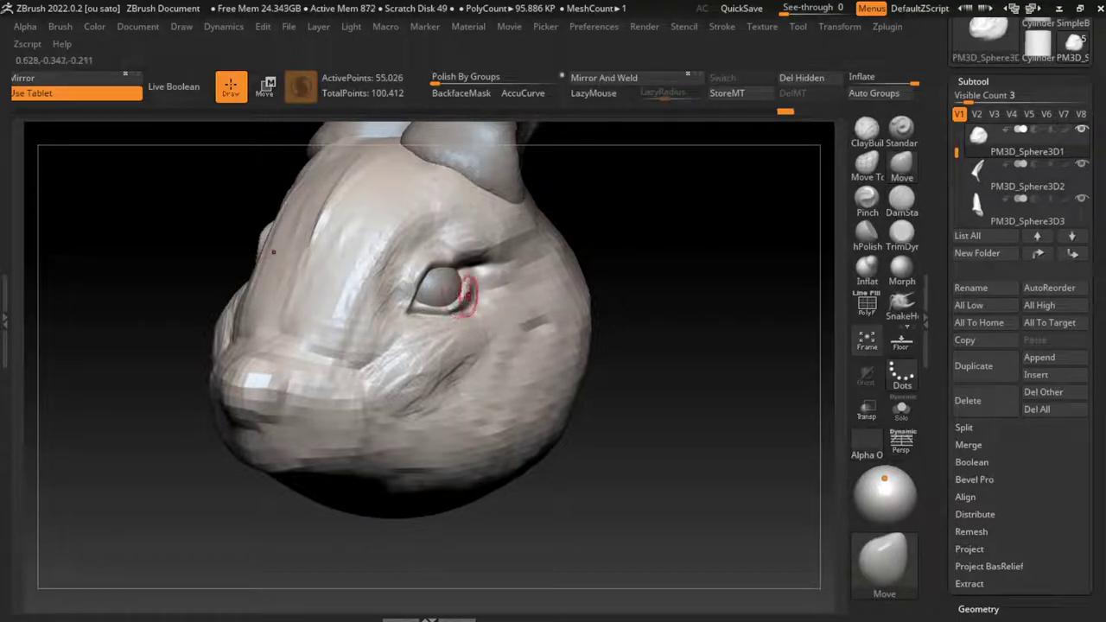
pyautogui.click(901, 198)
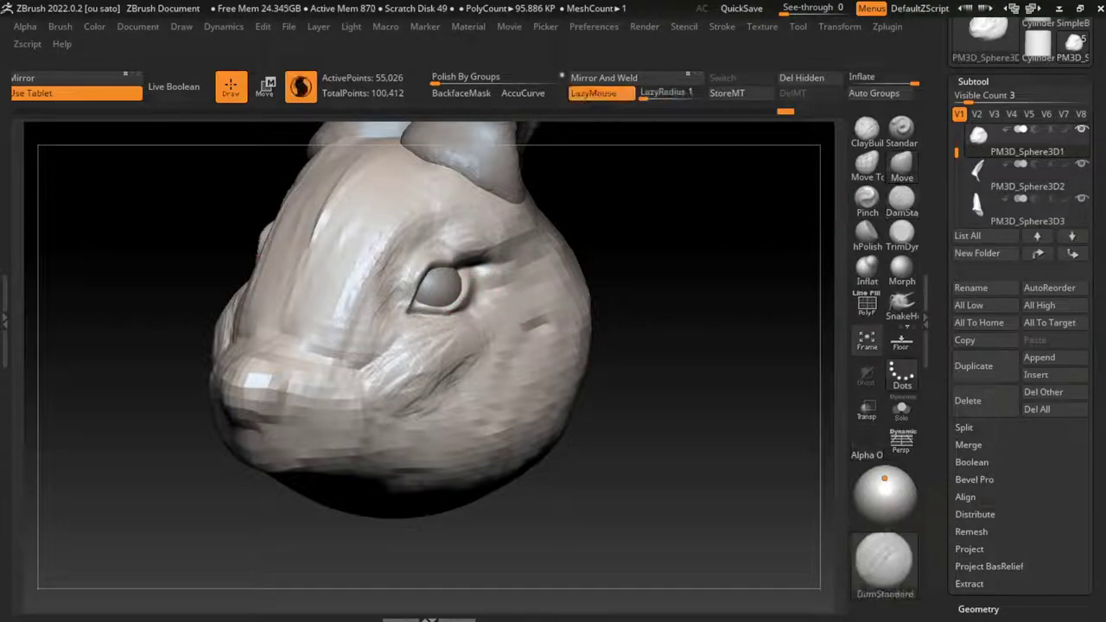
pyautogui.moveTo(449, 275)
pyautogui.mouseDown()
pyautogui.moveTo(481, 266)
pyautogui.moveTo(452, 324)
pyautogui.mouseUp()
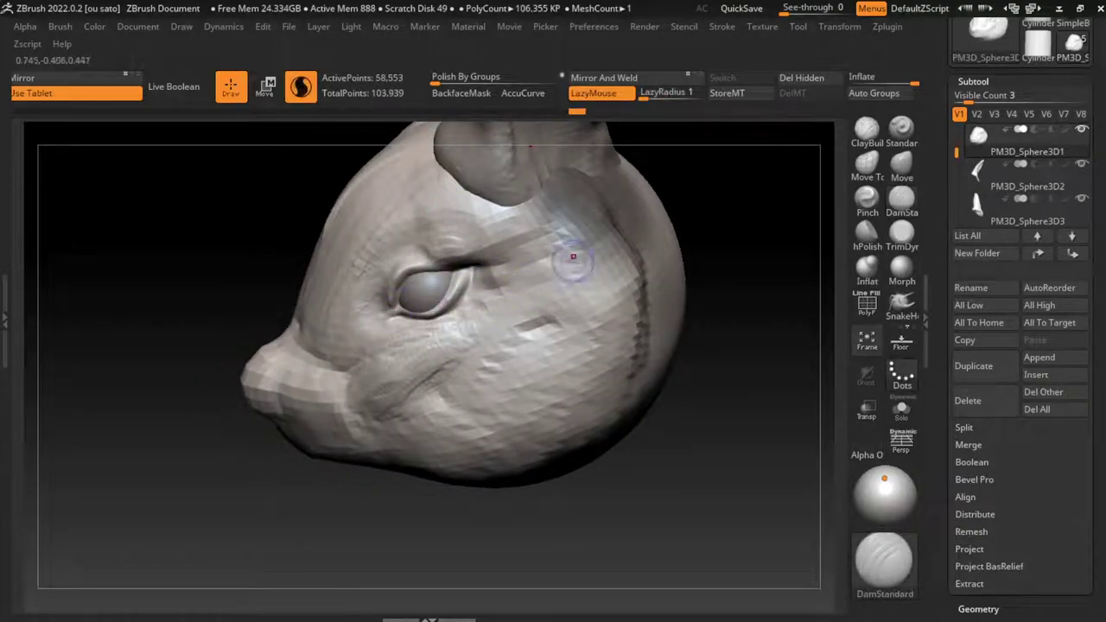
pyautogui.moveTo(573, 256); pyautogui.dragTo(604, 328)
pyautogui.moveTo(380, 311); pyautogui.dragTo(388, 321)
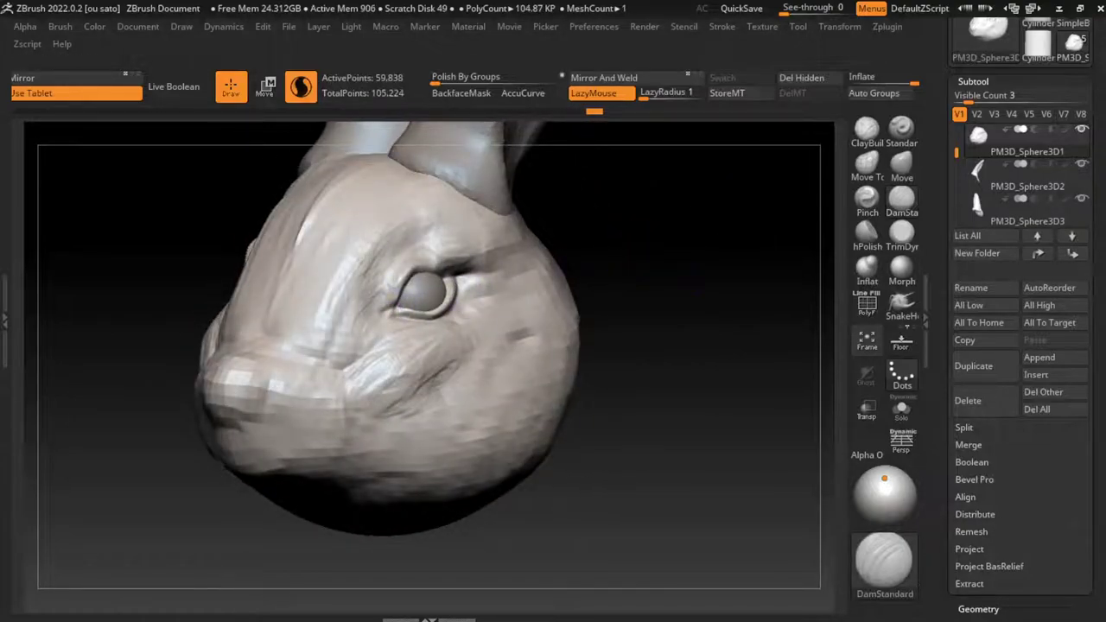
pyautogui.press('f')
# - Sculpt detail onto the left cheek with a larger brush, then turn the head to the front
pyautogui.moveTo(634, 245)
pyautogui.mouseDown()
pyautogui.moveTo(537, 312)
pyautogui.moveTo(557, 326)
pyautogui.mouseUp()
pyautogui.press('s')
pyautogui.moveTo(390, 422); pyautogui.dragTo(362, 406)
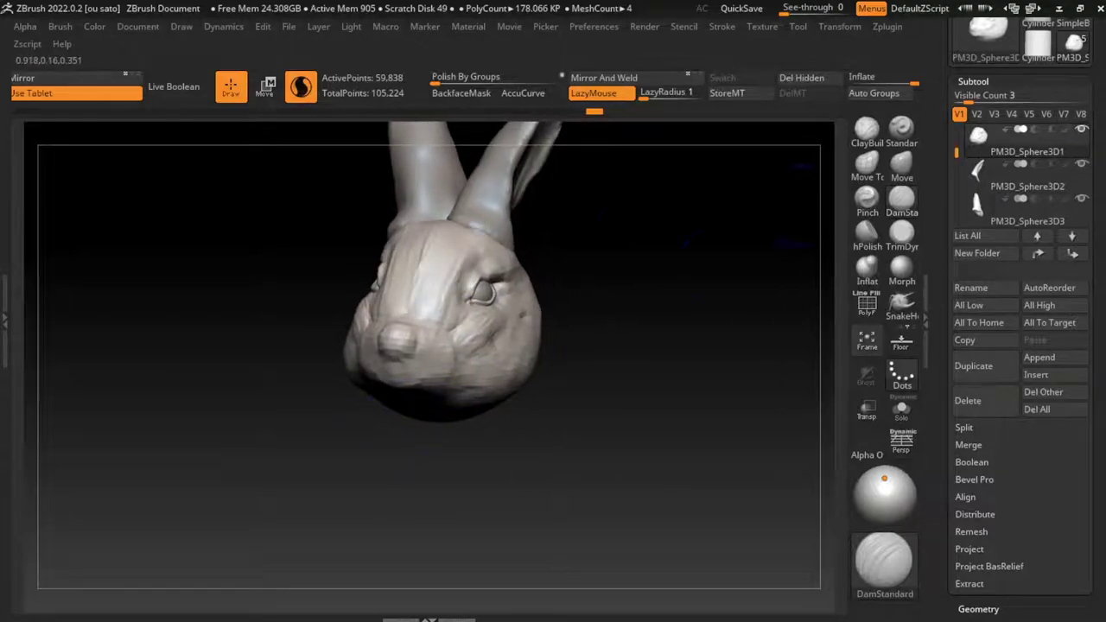
pyautogui.moveTo(380, 328); pyautogui.dragTo(406, 358)
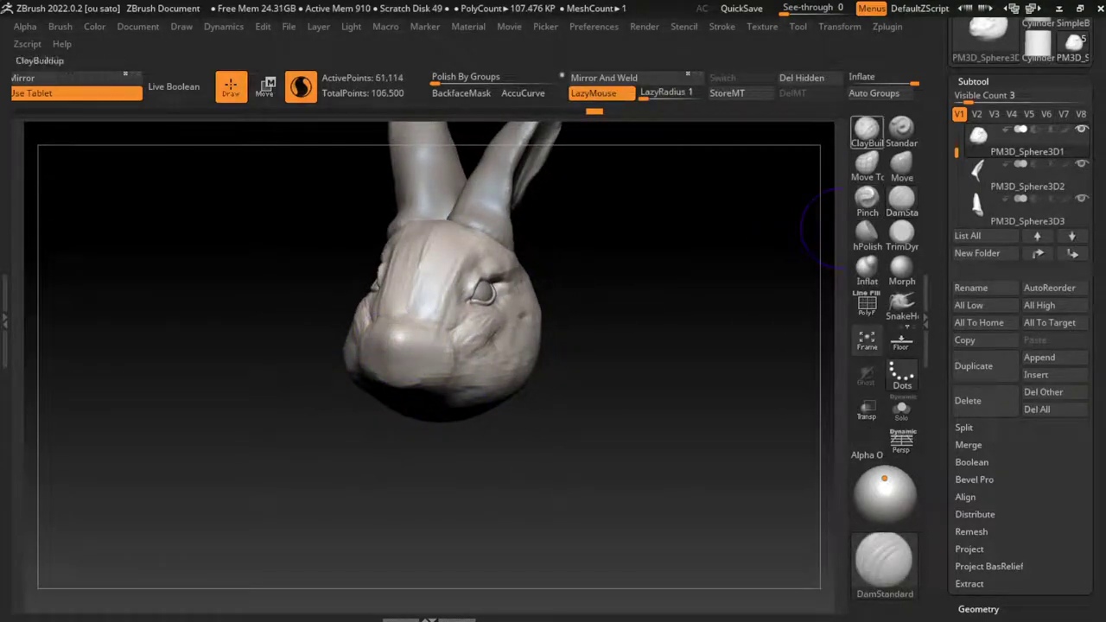
pyautogui.press('b')
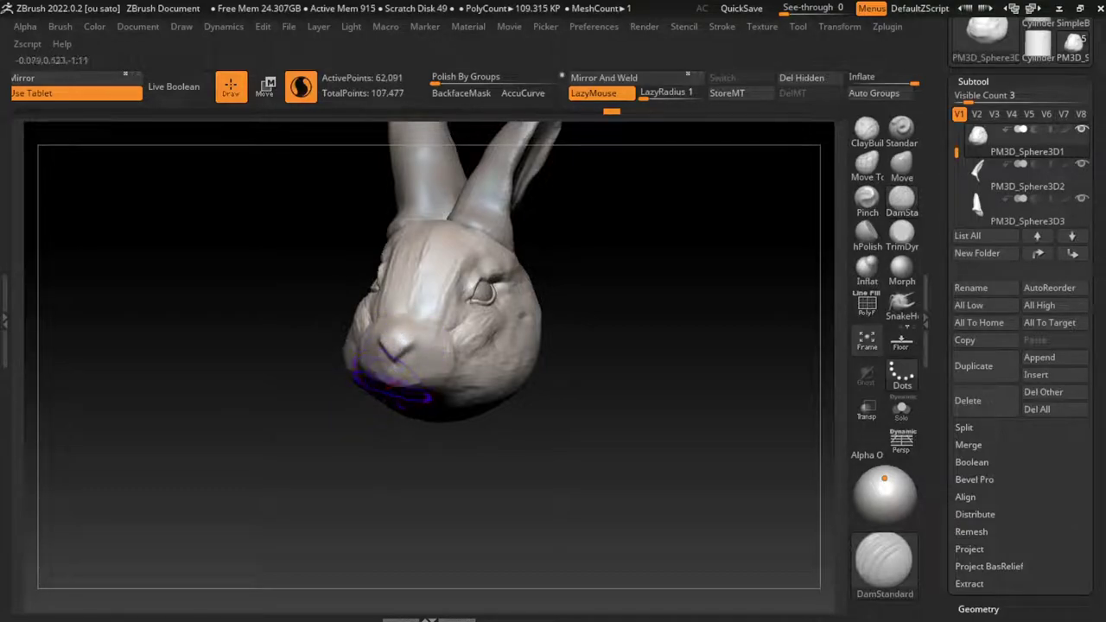
pyautogui.moveTo(393, 354)
pyautogui.mouseDown()
pyautogui.moveTo(394, 371)
pyautogui.moveTo(531, 378)
pyautogui.mouseUp()
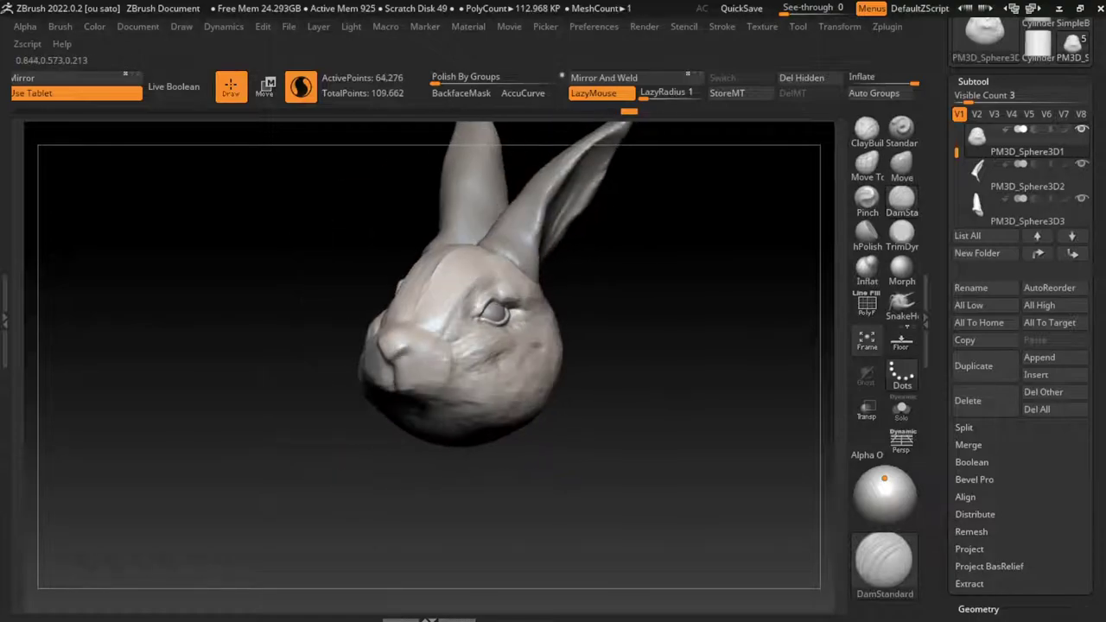
pyautogui.click(867, 131)
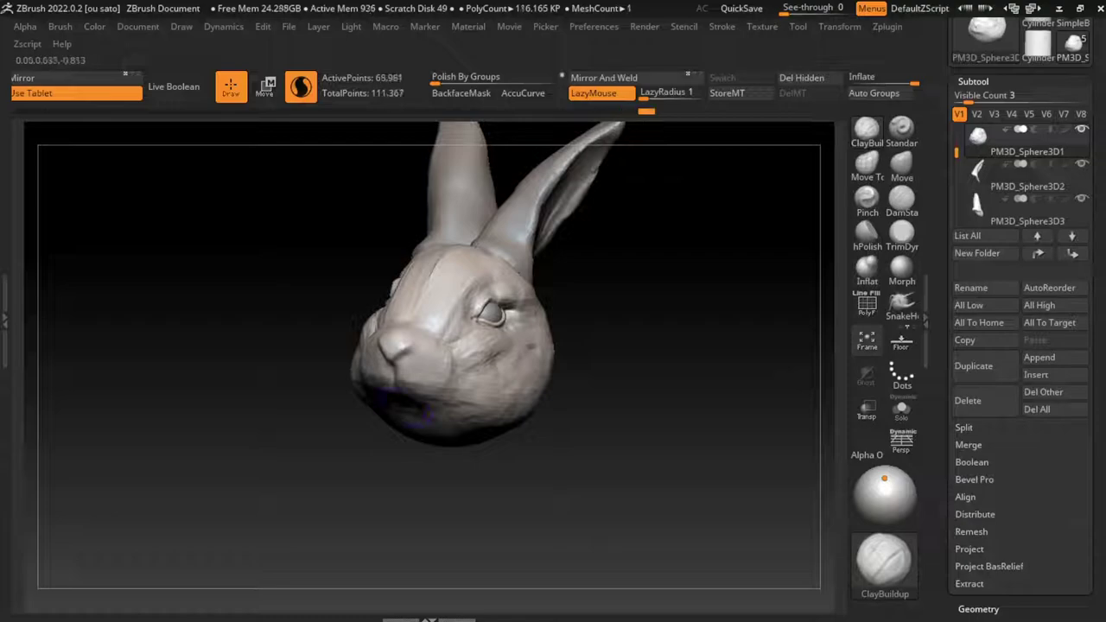
# - Lay ClayBuildup strokes over the left cheek, its edge, and along the bottom of the jaw
pyautogui.moveTo(613, 364); pyautogui.dragTo(609, 375)
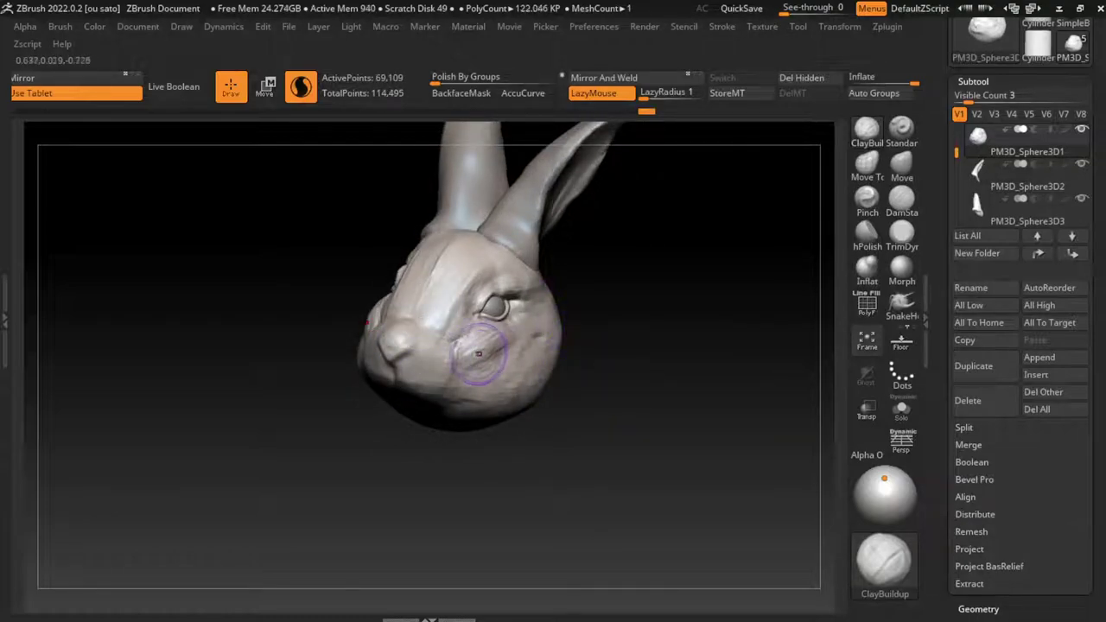
pyautogui.moveTo(510, 324); pyautogui.dragTo(445, 363)
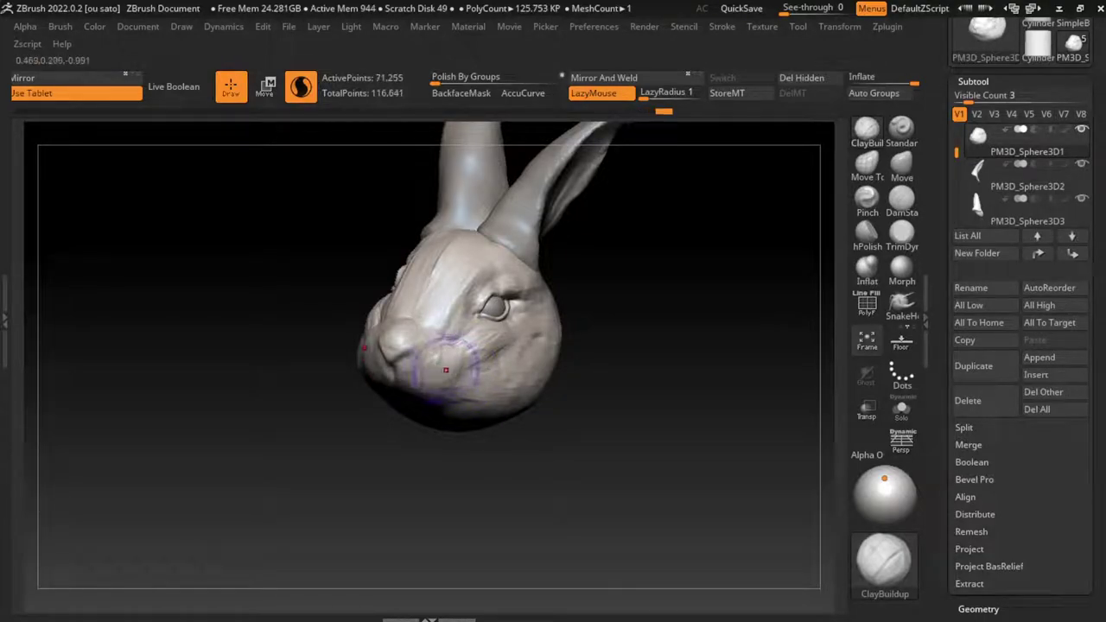
pyautogui.moveTo(466, 345); pyautogui.dragTo(423, 371)
pyautogui.moveTo(466, 341); pyautogui.dragTo(415, 380)
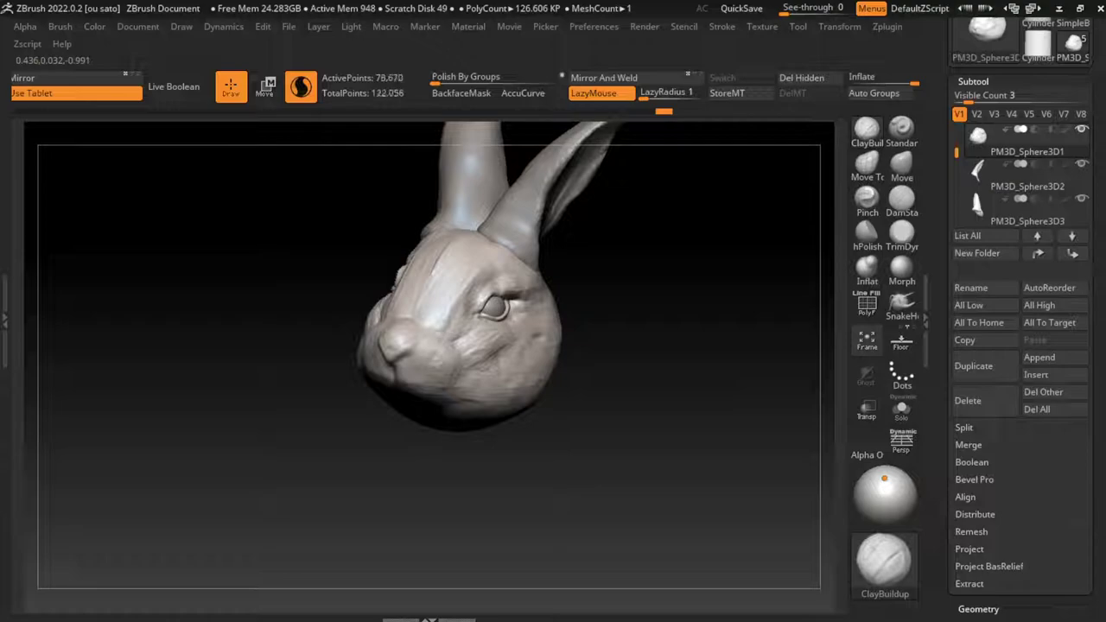
pyautogui.moveTo(565, 367); pyautogui.dragTo(570, 372)
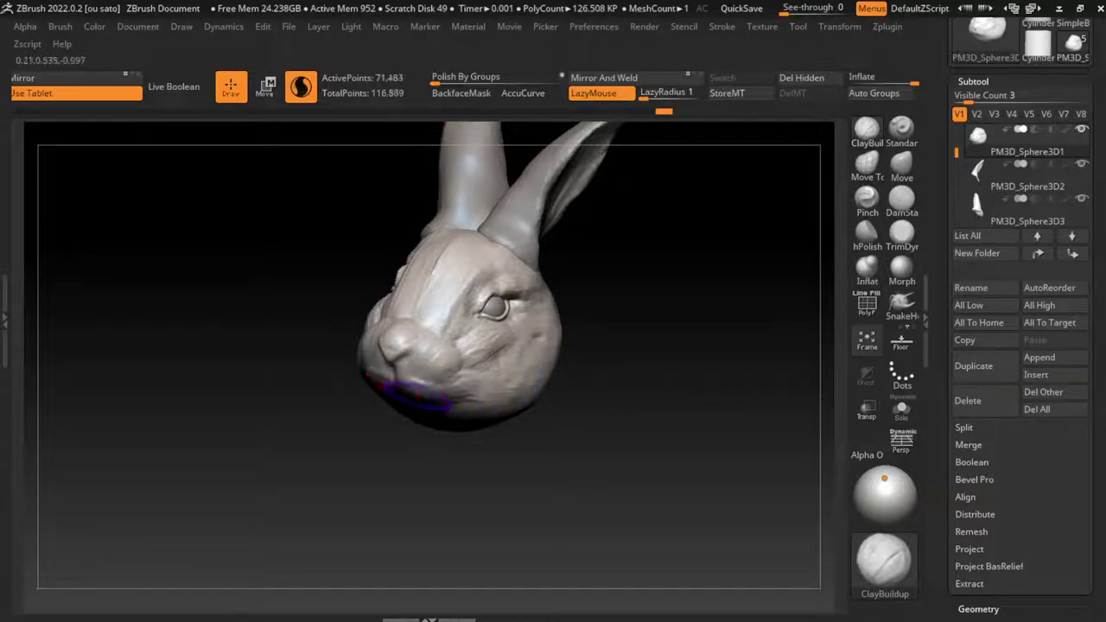
pyautogui.moveTo(406, 393); pyautogui.dragTo(593, 395)
pyautogui.click(138, 26)
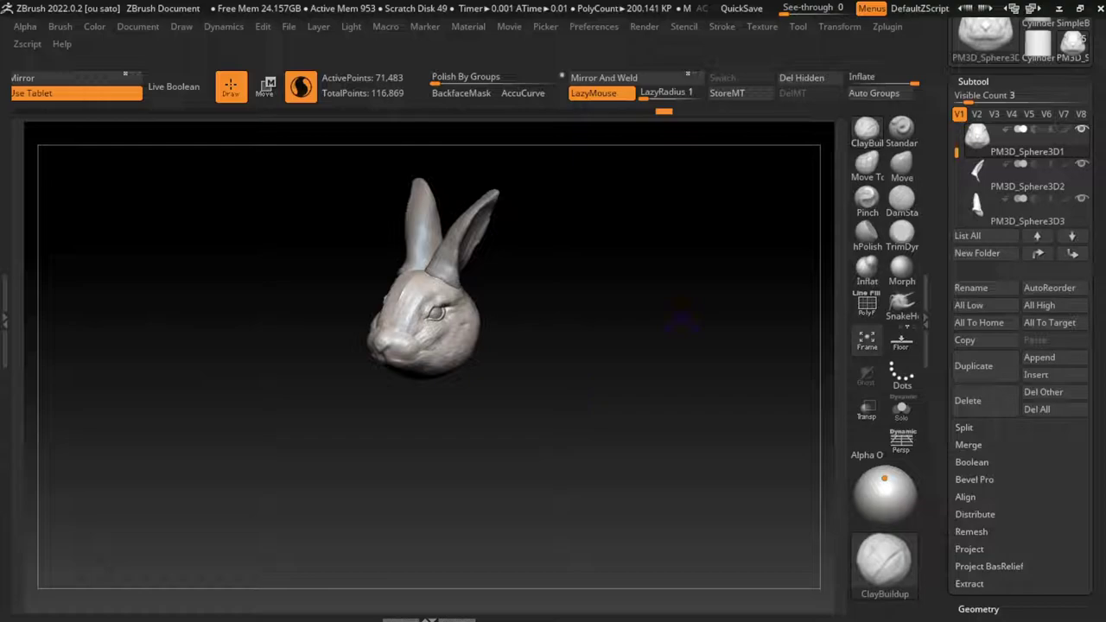
# - Append a Sphere3D subtool and move it down below the rabbit head
pyautogui.click(1039, 357)
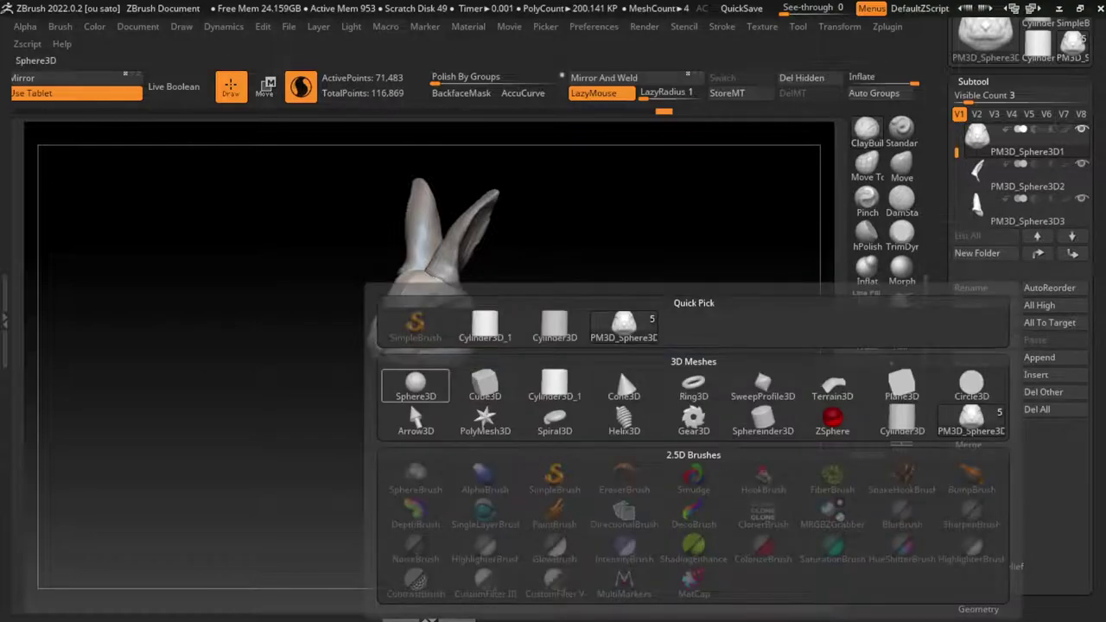
pyautogui.click(415, 385)
pyautogui.press('w')
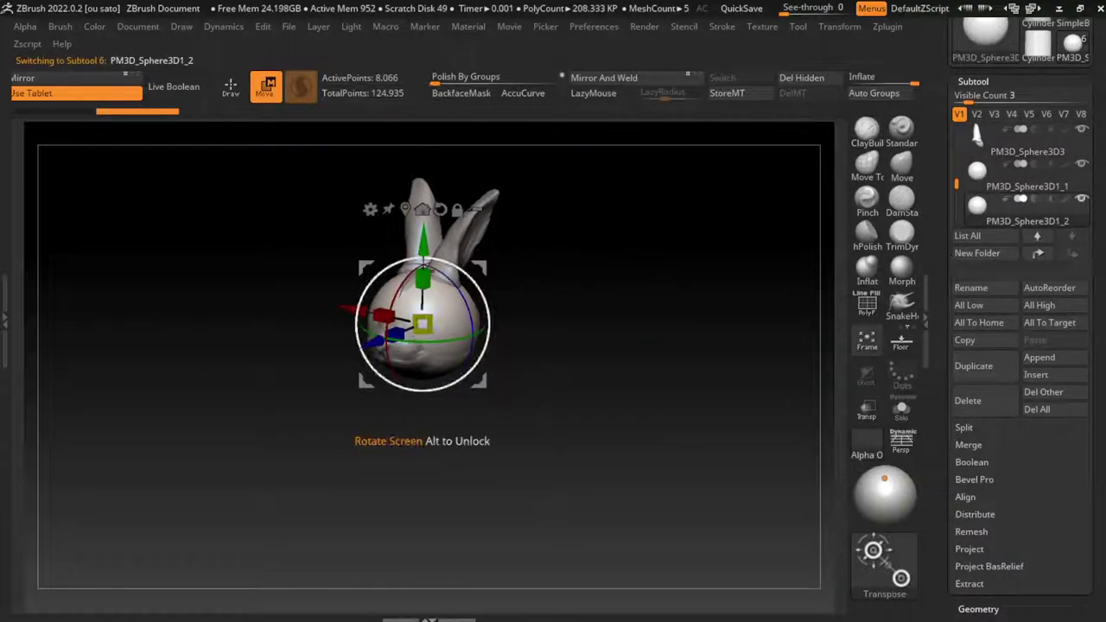
pyautogui.moveTo(423, 278); pyautogui.dragTo(421, 385)
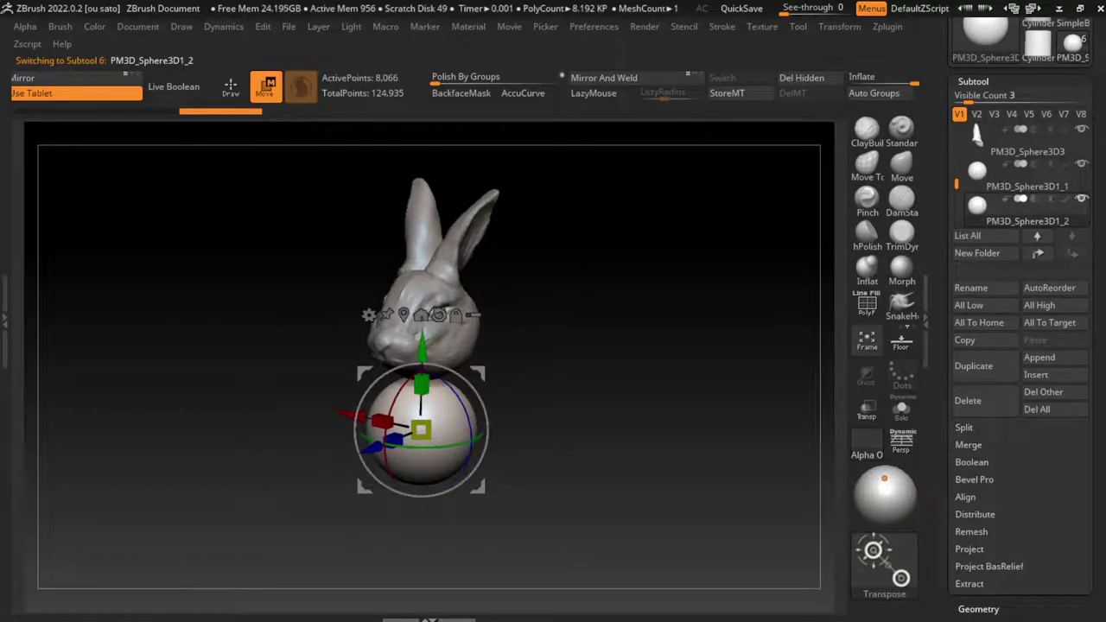
pyautogui.keyDown('shift'); pyautogui.moveTo(484, 417); pyautogui.dragTo(527, 417); pyautogui.keyUp('shift')
pyautogui.press('s')
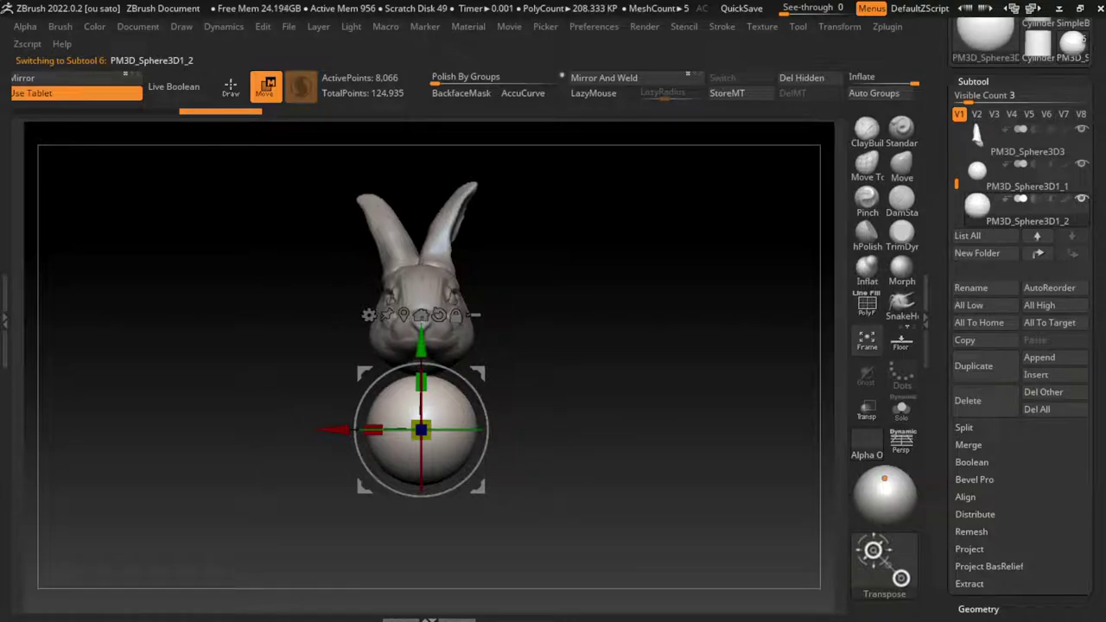
# - With the Move brush, pull the sphere's bottom down and widen it into an egg
pyautogui.press('q')
pyautogui.press('s')
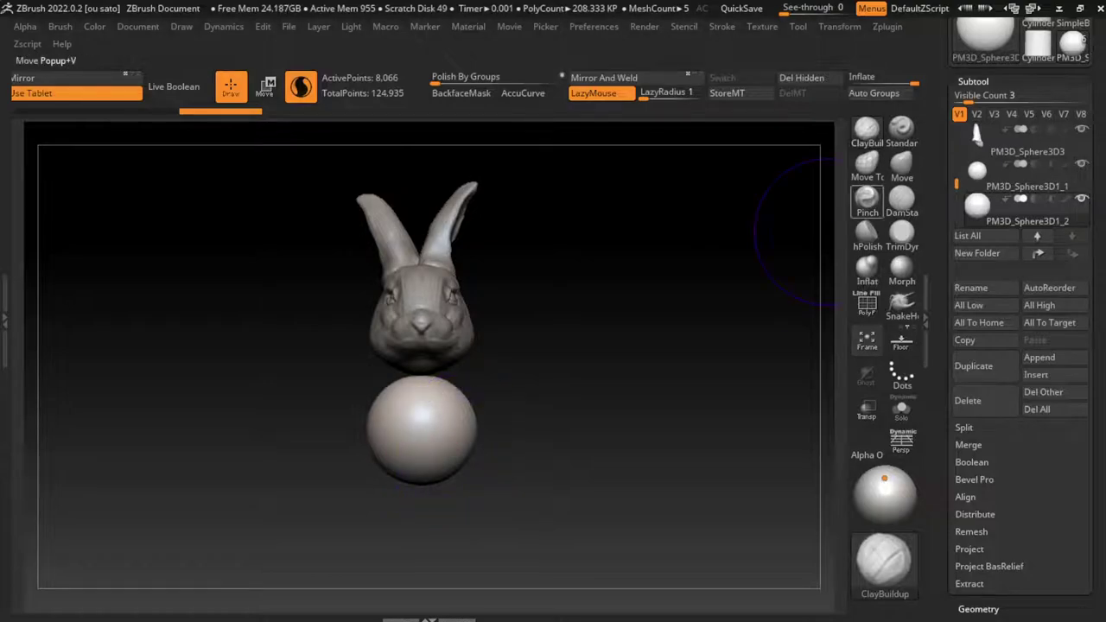
pyautogui.press('b')
pyautogui.press('m')
pyautogui.press('v')
pyautogui.moveTo(432, 462); pyautogui.dragTo(432, 510)
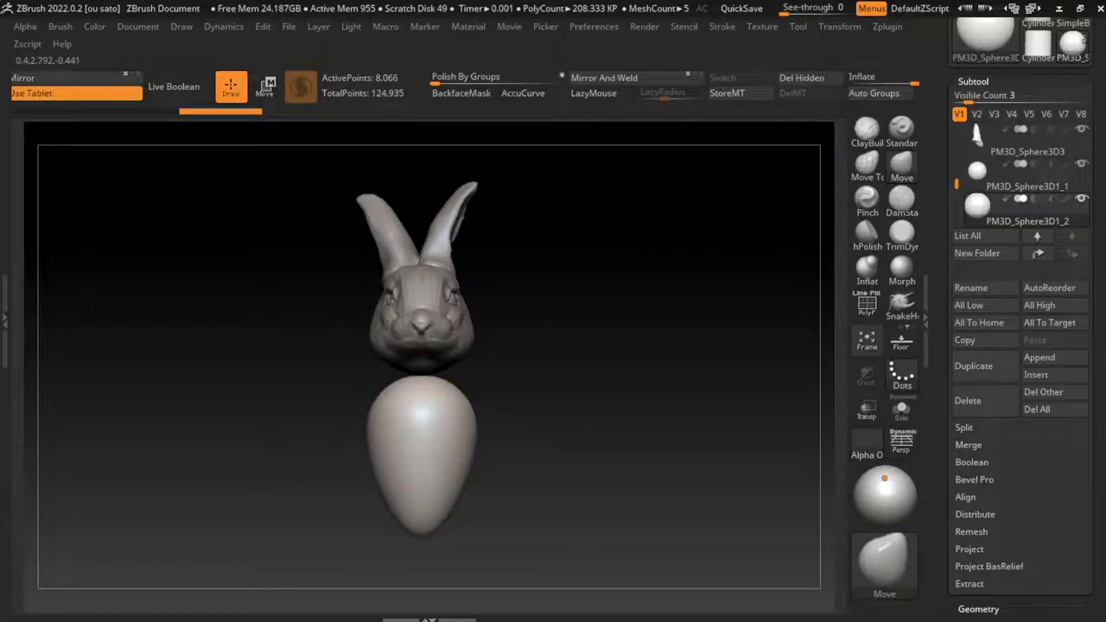
pyautogui.moveTo(444, 456); pyautogui.dragTo(474, 451)
pyautogui.moveTo(443, 395); pyautogui.dragTo(476, 399)
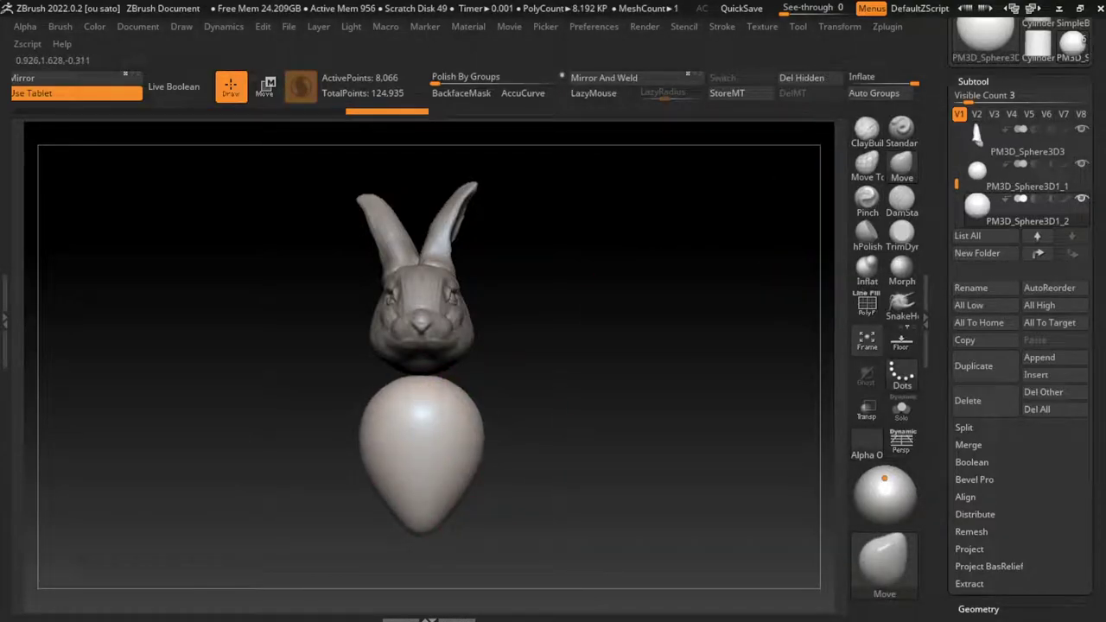
pyautogui.moveTo(605, 346); pyautogui.dragTo(674, 346)
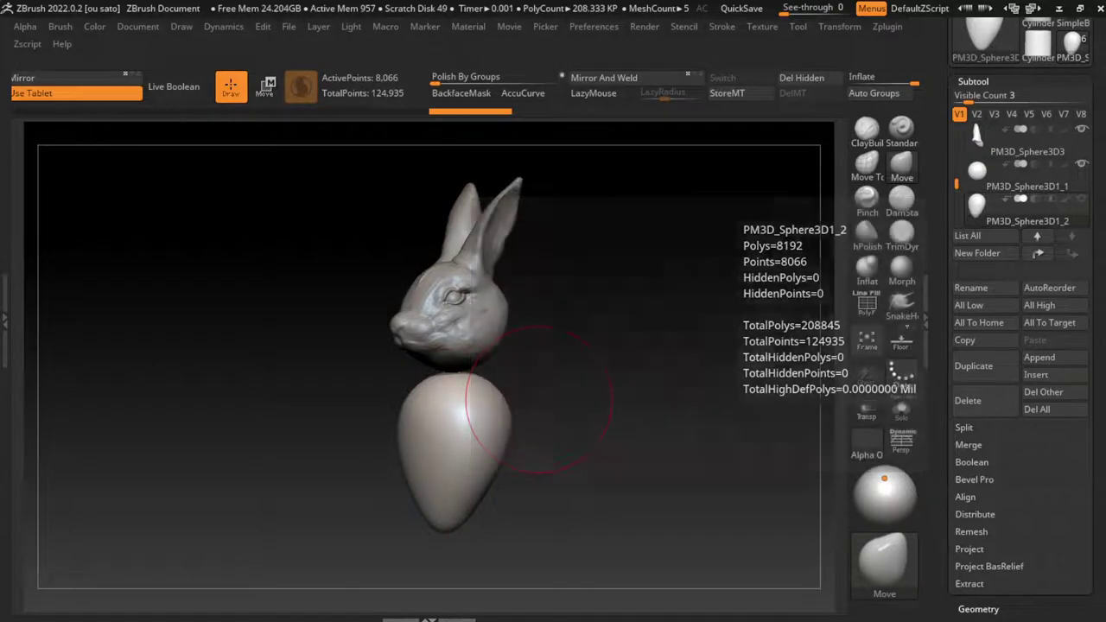
# - Hide the egg and MergeVisible the head, ears and eye into one merged tool
pyautogui.click(968, 427)
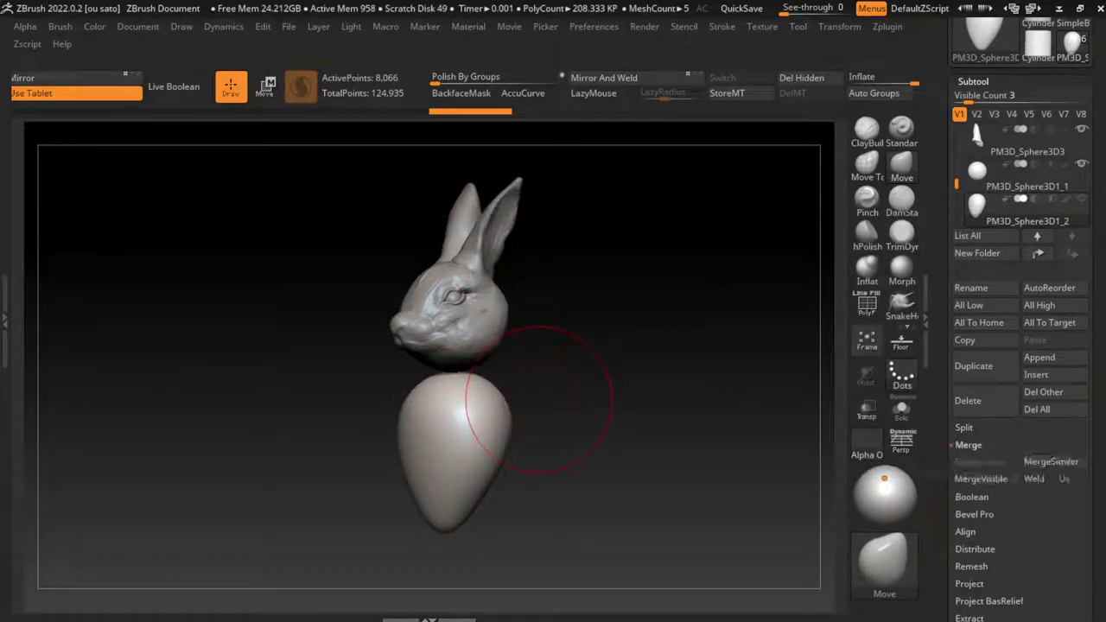
pyautogui.hotkey('ctrl', 'z')
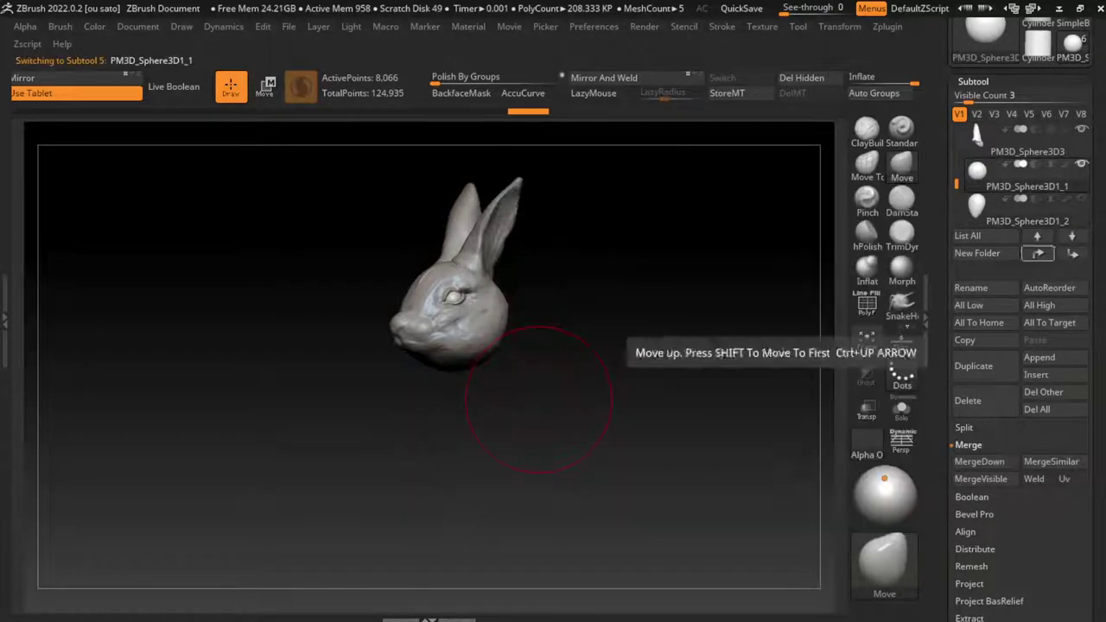
pyautogui.click(980, 479)
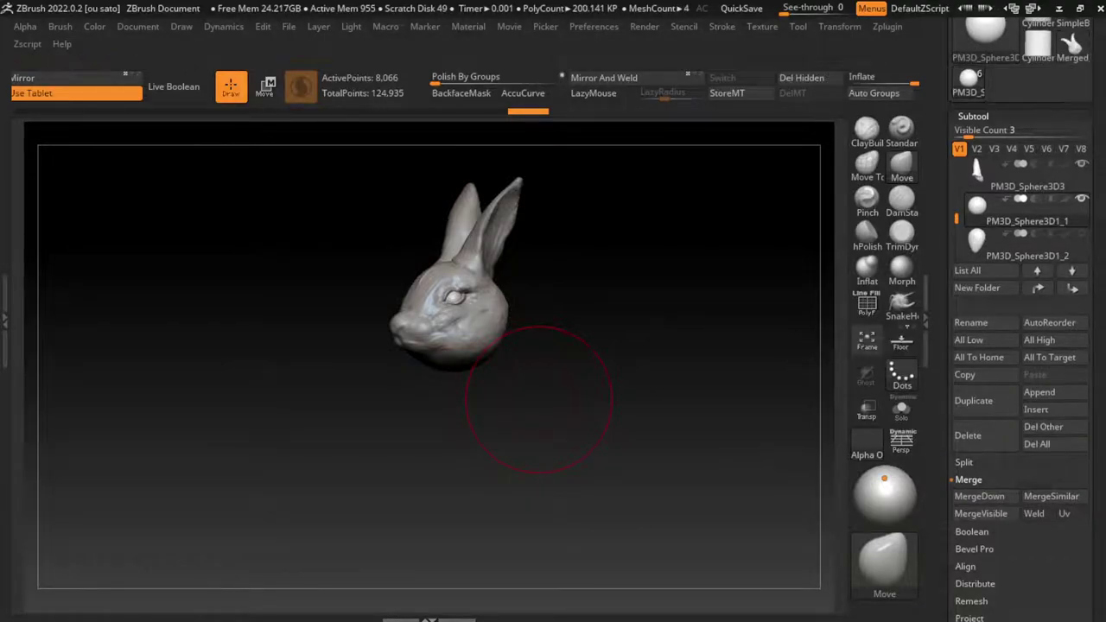
pyautogui.hotkey('ctrl', 'z')
pyautogui.hotkey('ctrl', 'z')
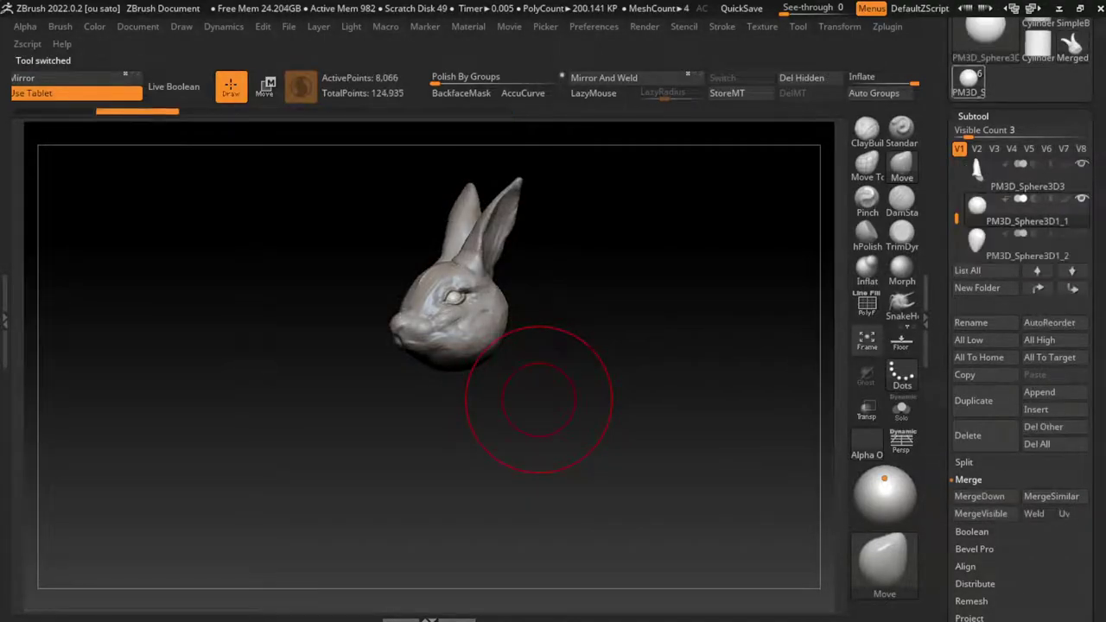
pyautogui.hotkey('ctrl', 'z')
pyautogui.click(1071, 45)
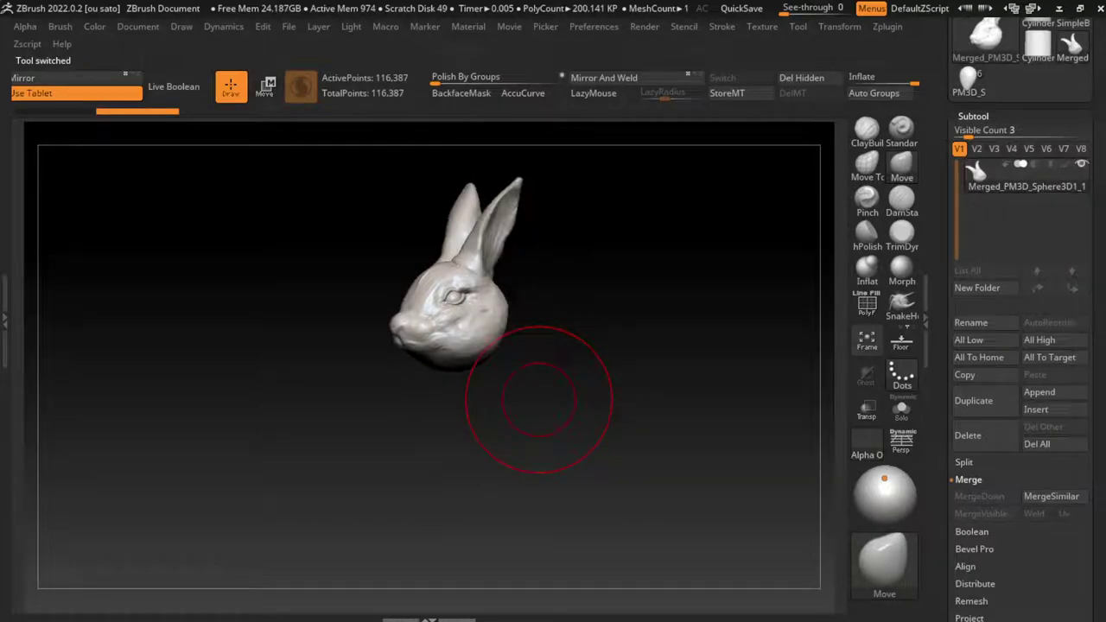
# - Return to the egg tool and append the merged rabbit head as a subtool
pyautogui.click(967, 78)
pyautogui.click(1045, 392)
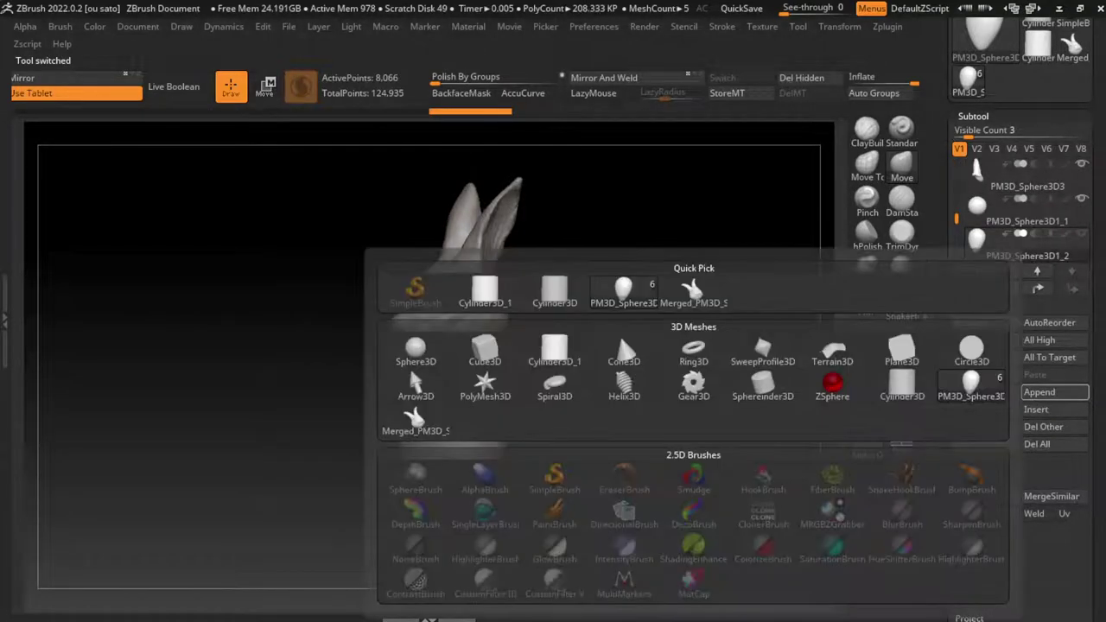
pyautogui.click(415, 420)
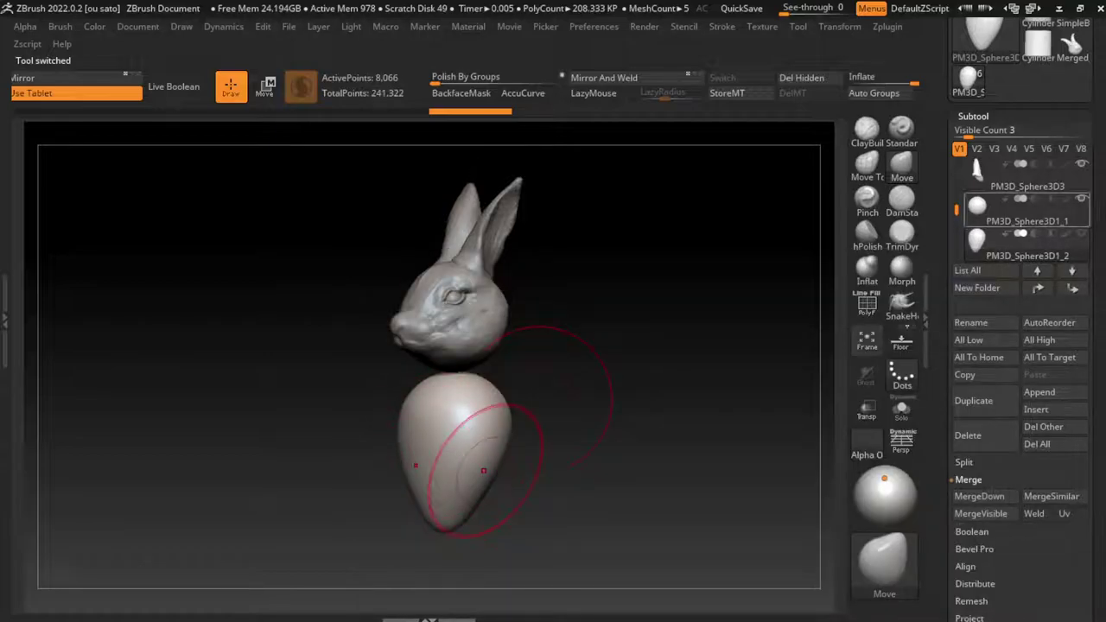
pyautogui.moveTo(471, 467)
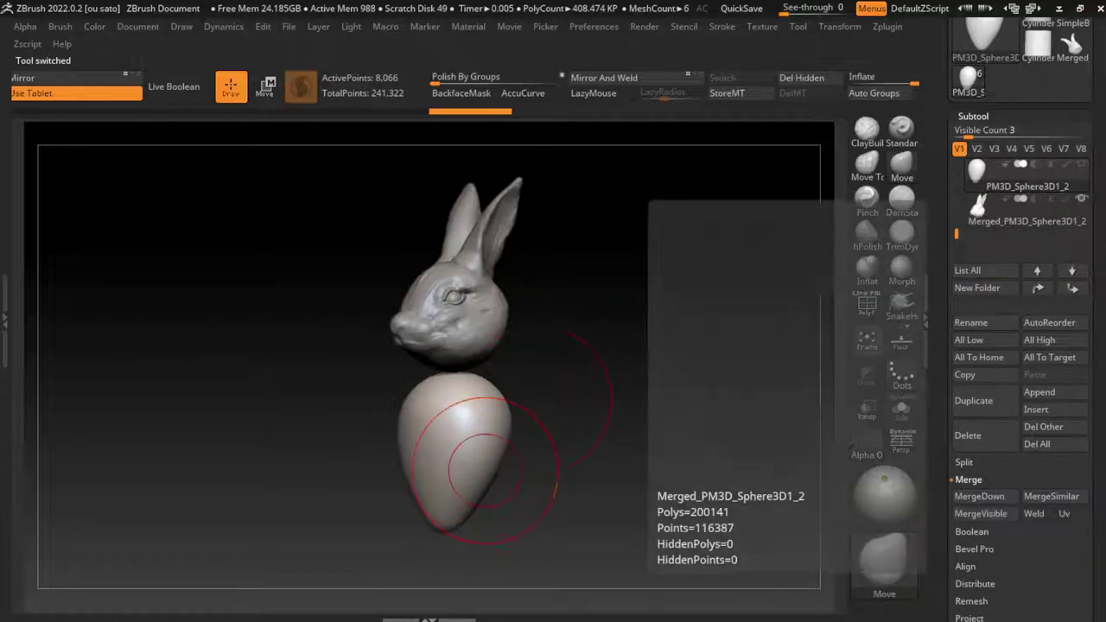
pyautogui.moveTo(471, 467); pyautogui.dragTo(641, 350)
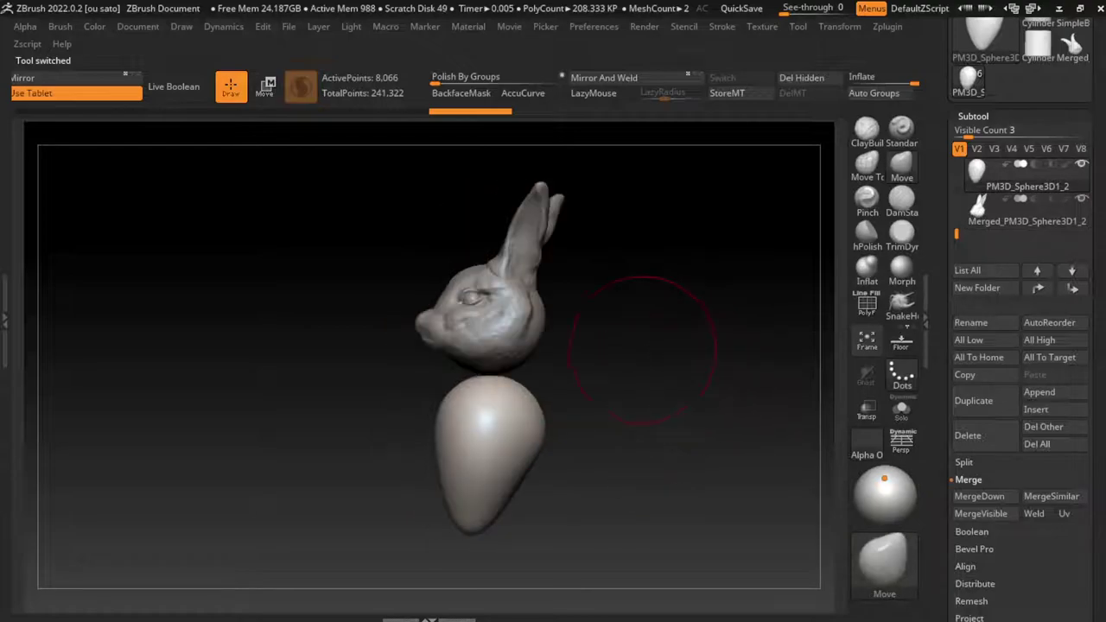
# - Frame the model in front view, rotate the merged head, and reselect the egg body
pyautogui.click(138, 26)
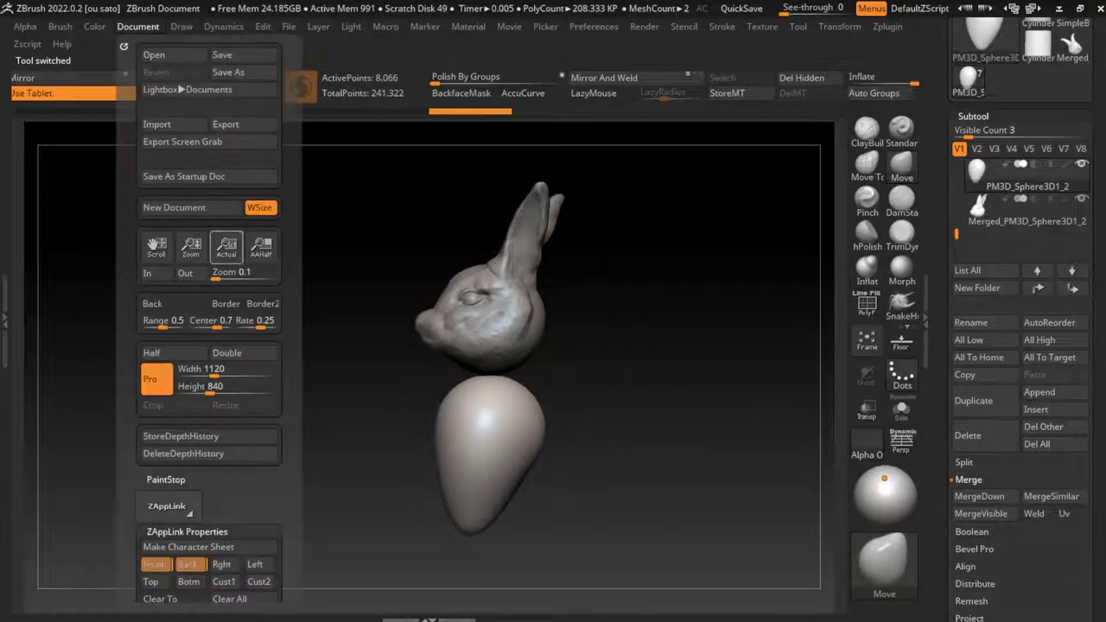
pyautogui.click(154, 563)
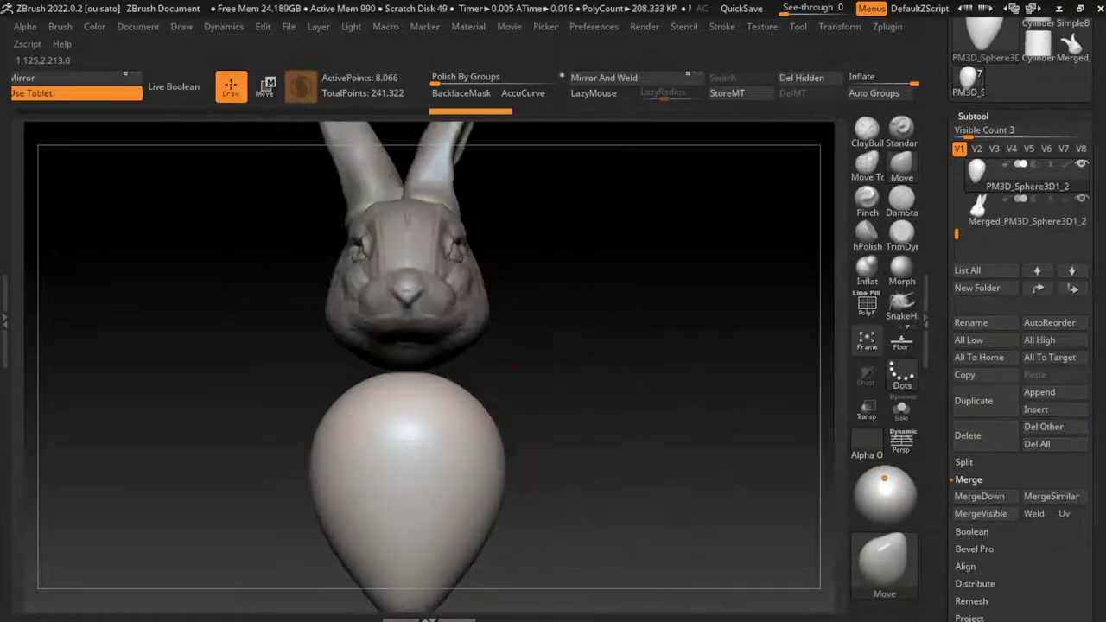
pyautogui.press('w')
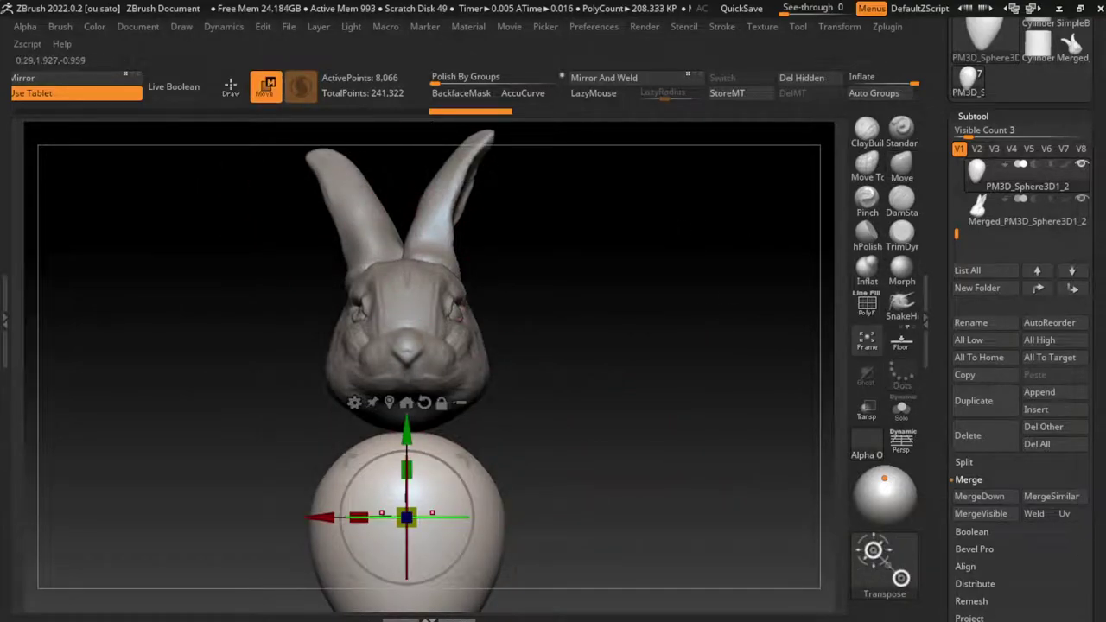
pyautogui.keyDown('alt'); pyautogui.click(406, 328); pyautogui.keyUp('alt')
pyautogui.moveTo(362, 389); pyautogui.dragTo(385, 406)
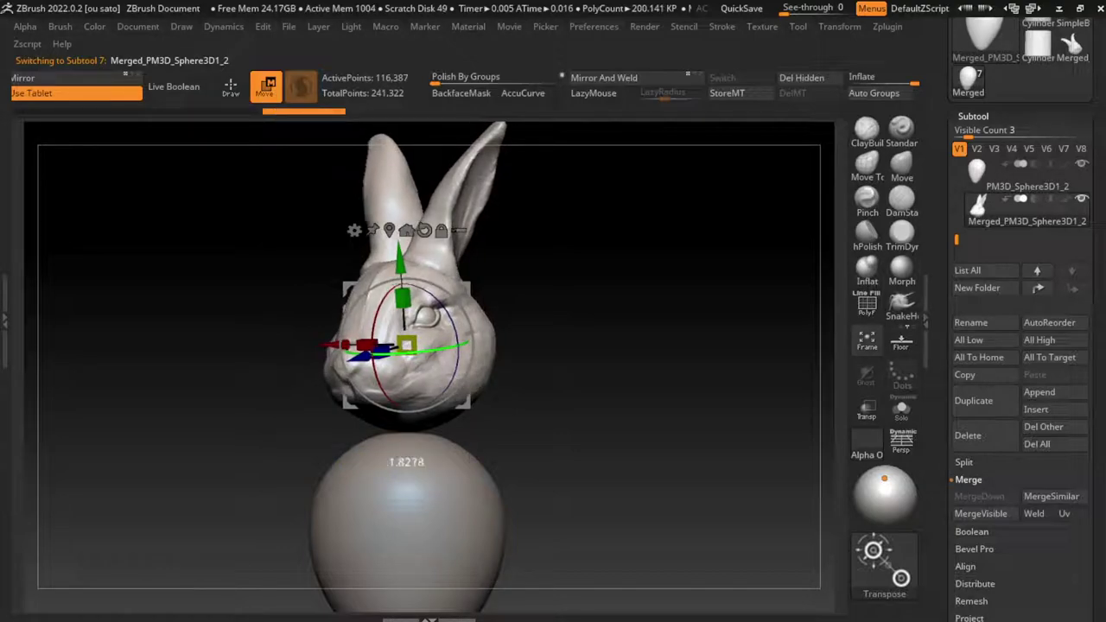
pyautogui.keyDown('alt'); pyautogui.click(405, 518); pyautogui.keyUp('alt')
pyautogui.keyDown('alt'); pyautogui.moveTo(570, 393); pyautogui.dragTo(594, 264); pyautogui.keyUp('alt')
# - Enlarge and raise the egg into the head's base with the gizmo, then tilt it downward
pyautogui.press('q')
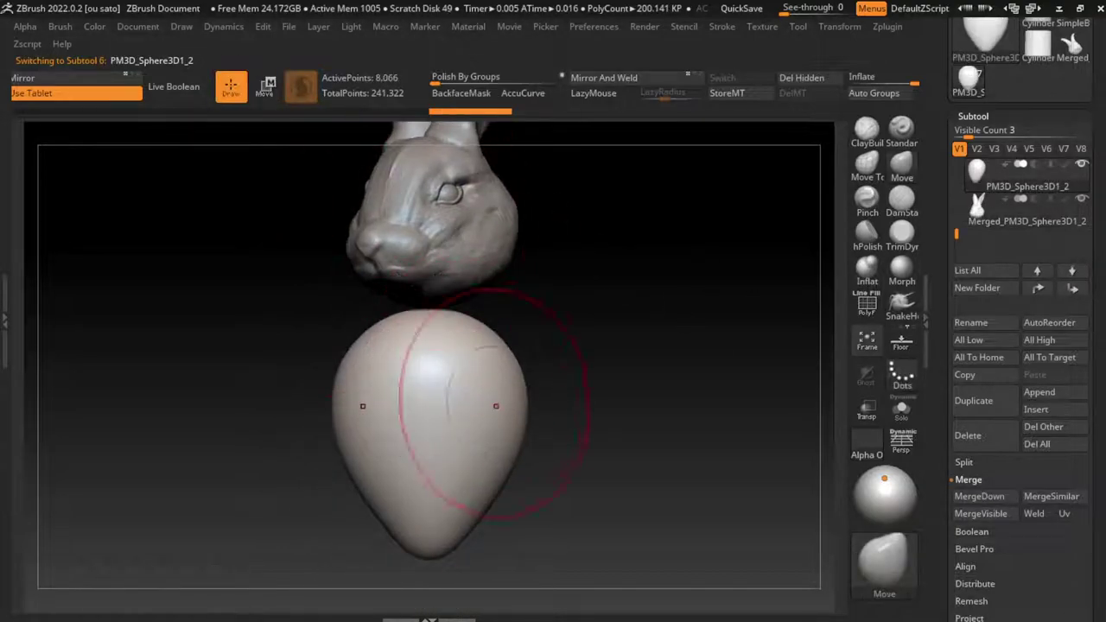
pyautogui.press('w')
pyautogui.moveTo(424, 388)
pyautogui.mouseDown()
pyautogui.moveTo(457, 415)
pyautogui.moveTo(447, 296)
pyautogui.mouseUp()
pyautogui.moveTo(656, 388)
pyautogui.mouseDown()
pyautogui.moveTo(605, 388)
pyautogui.moveTo(552, 300)
pyautogui.mouseUp()
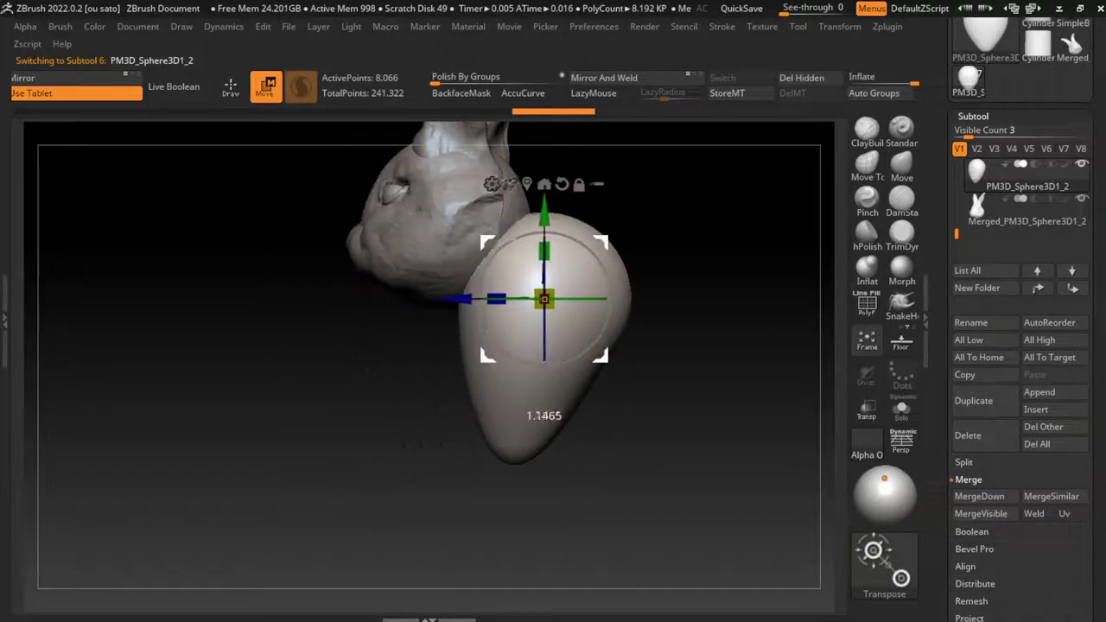
pyautogui.moveTo(613, 354); pyautogui.dragTo(596, 406)
pyautogui.hotkey('ctrl', 'z')
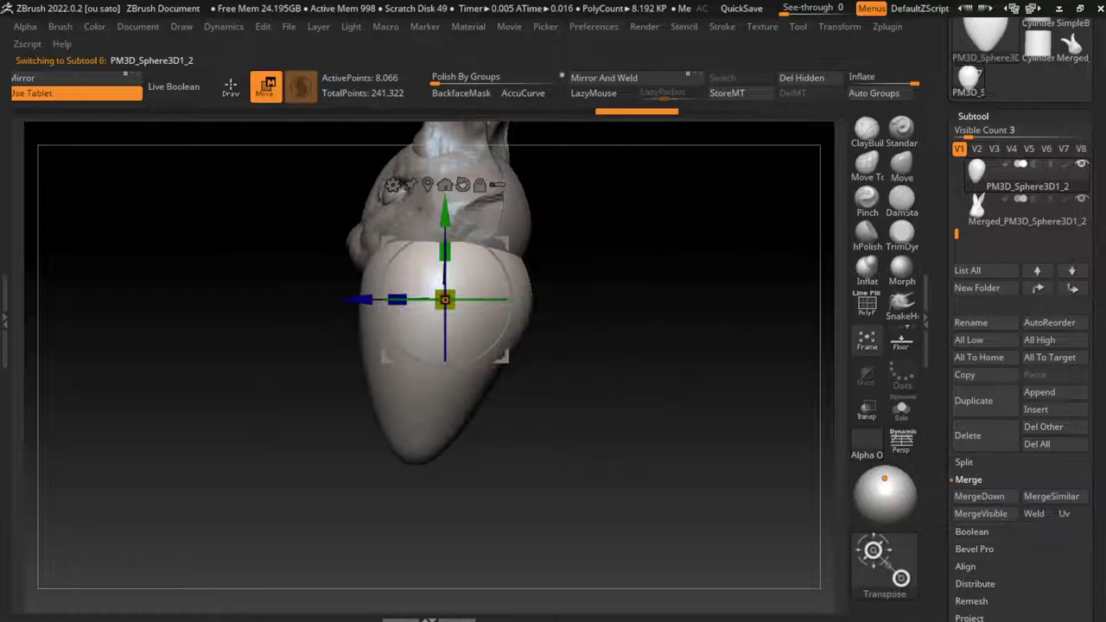
pyautogui.moveTo(583, 364); pyautogui.dragTo(657, 380)
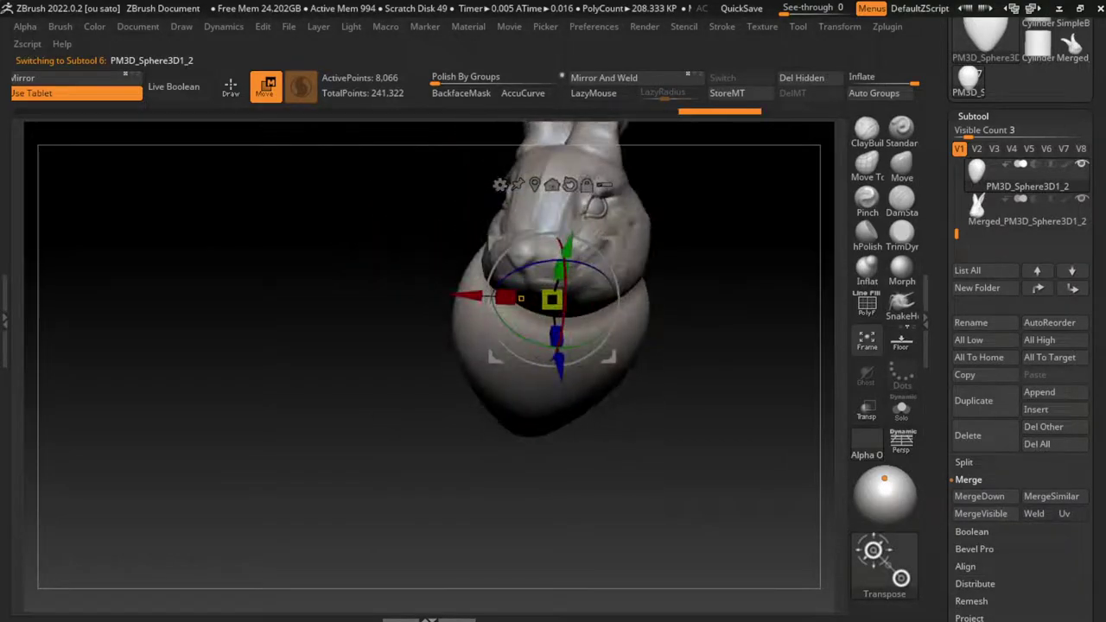
pyautogui.moveTo(518, 406); pyautogui.dragTo(511, 530)
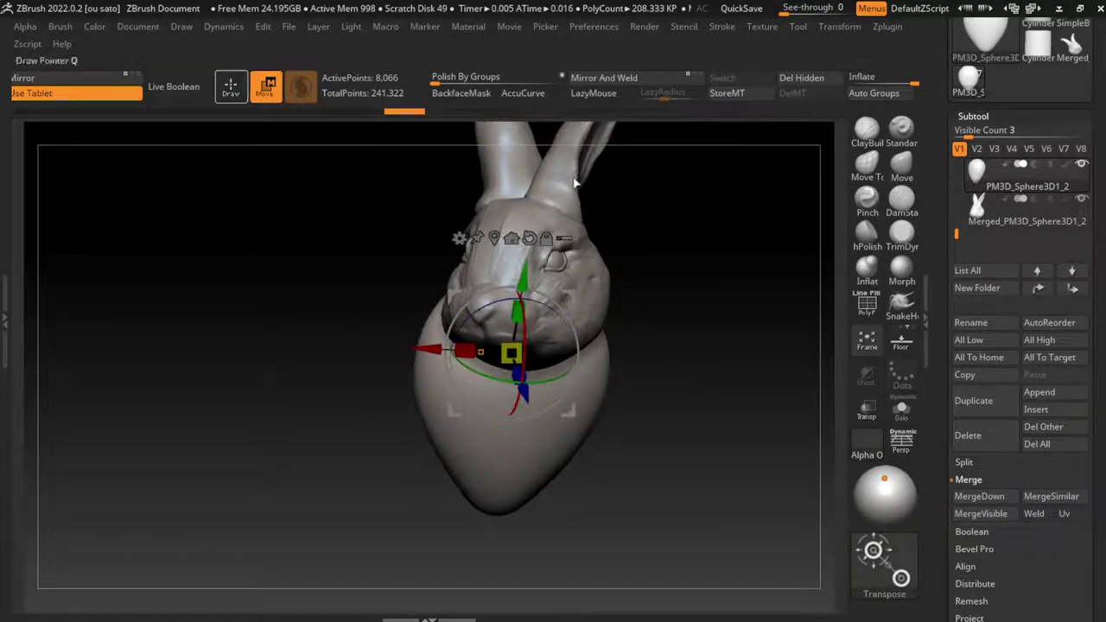
pyautogui.click(138, 26)
pyautogui.moveTo(426, 199); pyautogui.dragTo(345, 208)
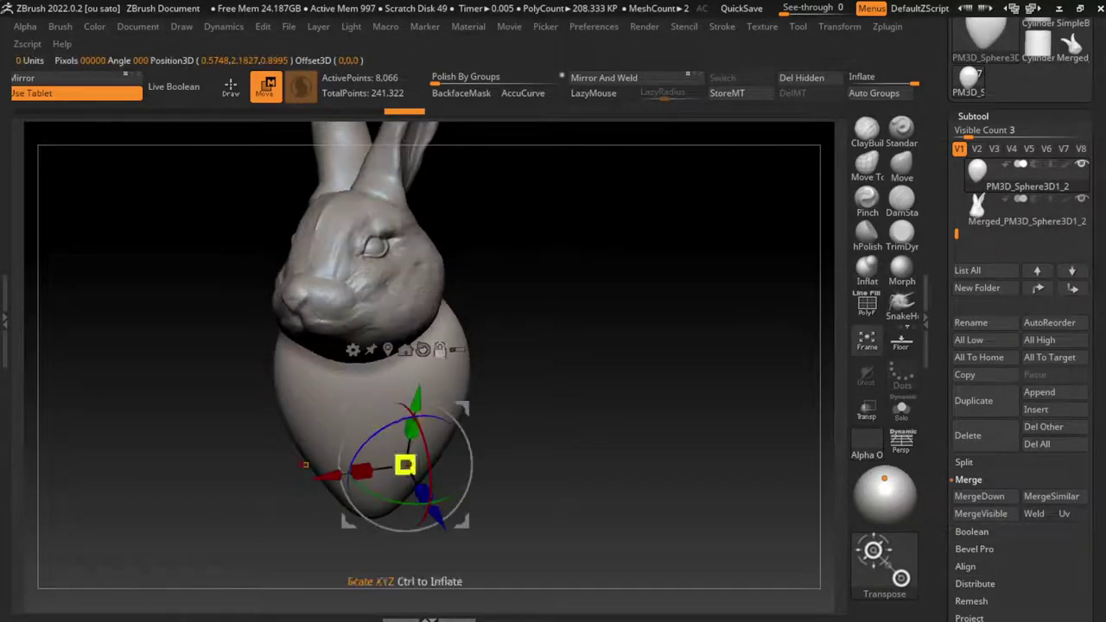
# - Pick ClayBuildup with LazyMouse, test a stroke on the egg, and undo back to its pointed shape
pyautogui.press('q')
pyautogui.press('b')
pyautogui.press('c')
pyautogui.press('b')
pyautogui.click(594, 93)
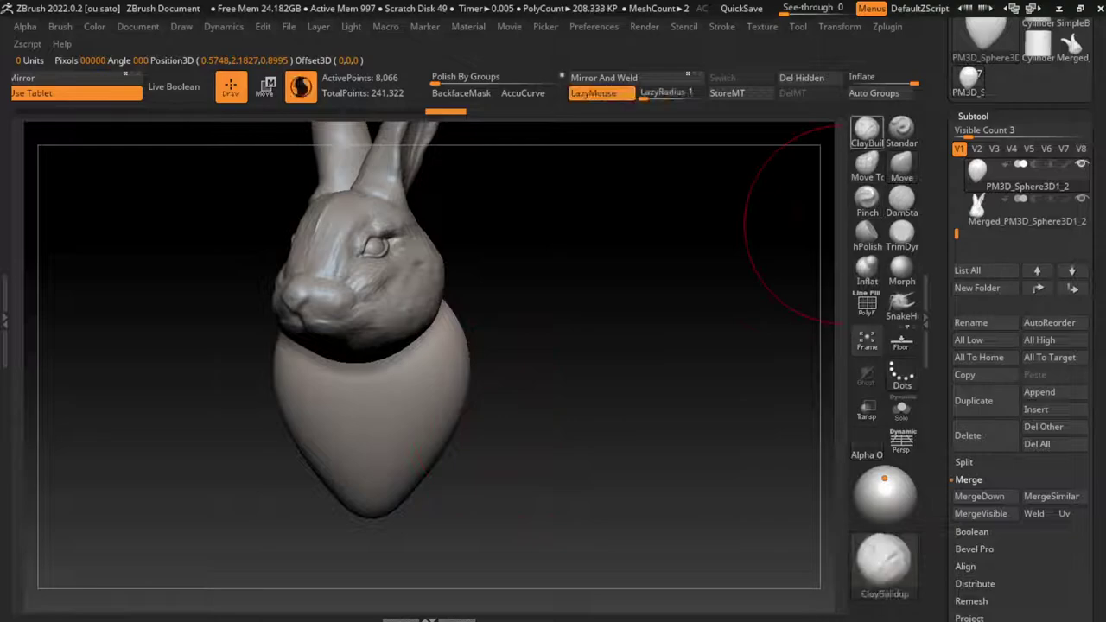
pyautogui.moveTo(302, 398); pyautogui.dragTo(397, 401)
pyautogui.hotkey('ctrl', 'z')
pyautogui.hotkey('ctrl', 'z')
pyautogui.hotkey('ctrl', 'z')
pyautogui.hotkey('ctrl', 'z')
pyautogui.hotkey('ctrl', 'z')
pyautogui.hotkey('ctrl', 'z')
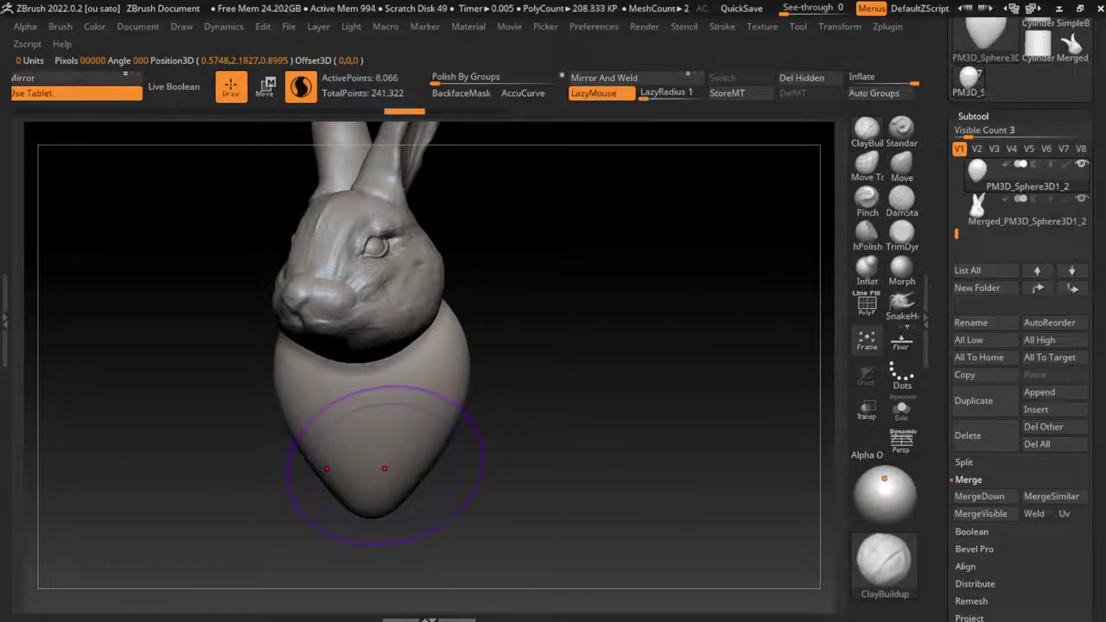
pyautogui.hotkey('ctrl', 'z')
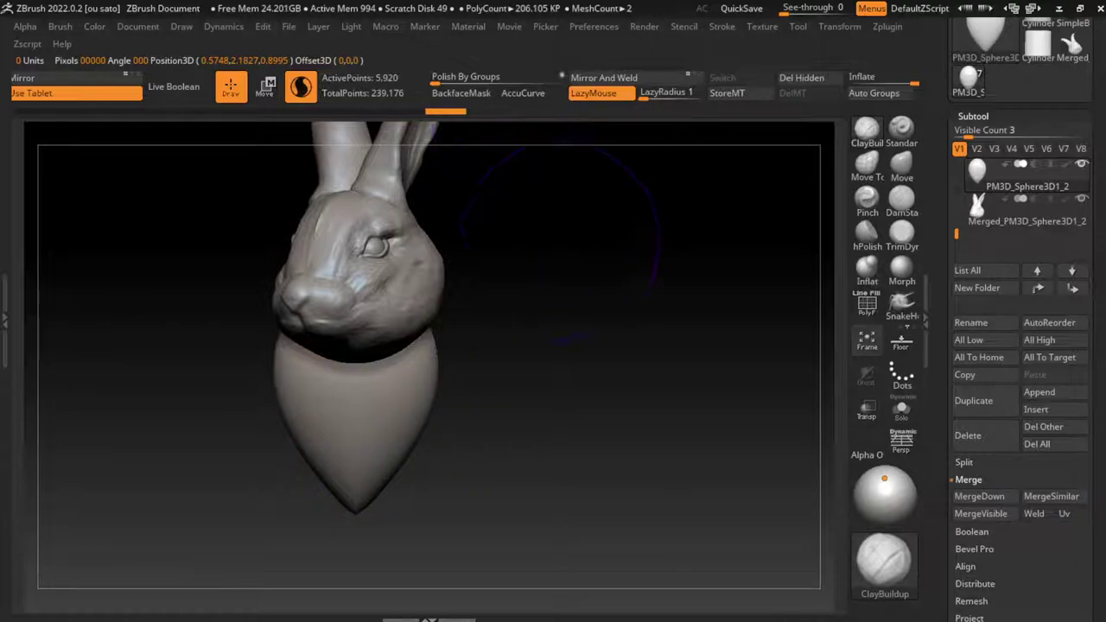
# - Orbit to the bunny's front and make the egg body the active sculpting subtool
pyautogui.keyDown('alt'); pyautogui.click(372, 276); pyautogui.keyUp('alt')
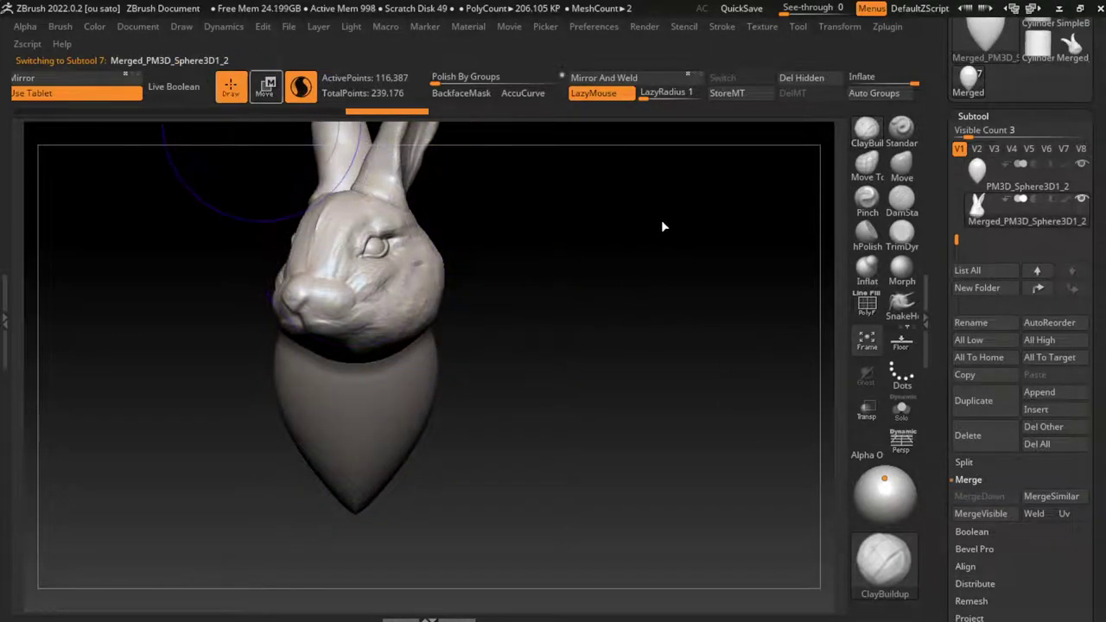
pyautogui.press('w')
pyautogui.moveTo(661, 227)
pyautogui.mouseDown()
pyautogui.moveTo(604, 259)
pyautogui.moveTo(570, 259)
pyautogui.mouseUp()
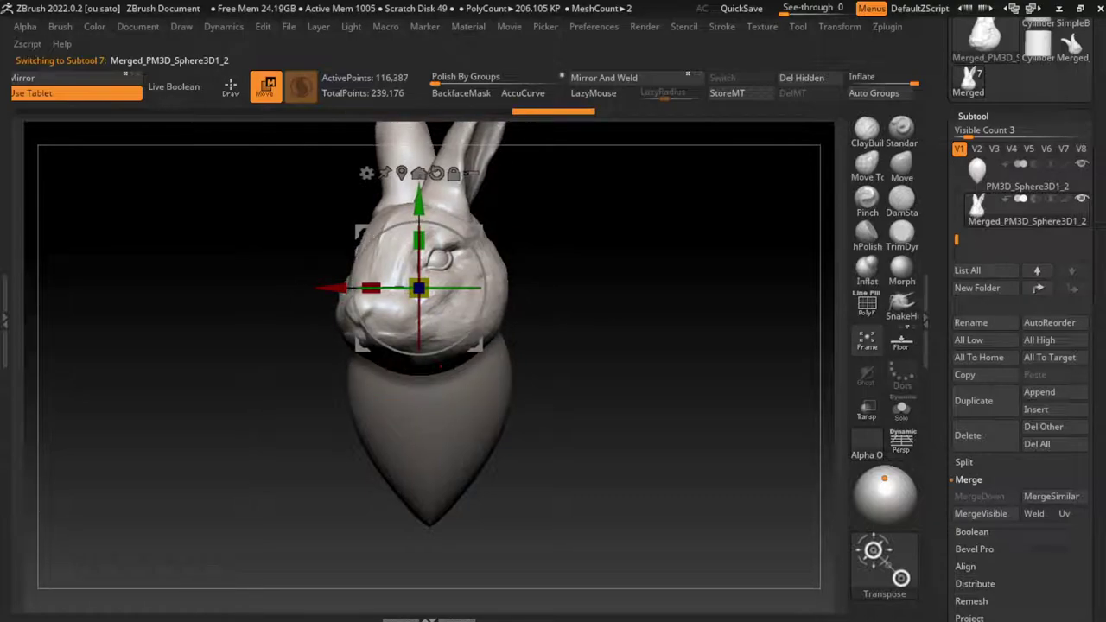
pyautogui.keyDown('alt'); pyautogui.click(432, 415); pyautogui.keyUp('alt')
pyautogui.press('q')
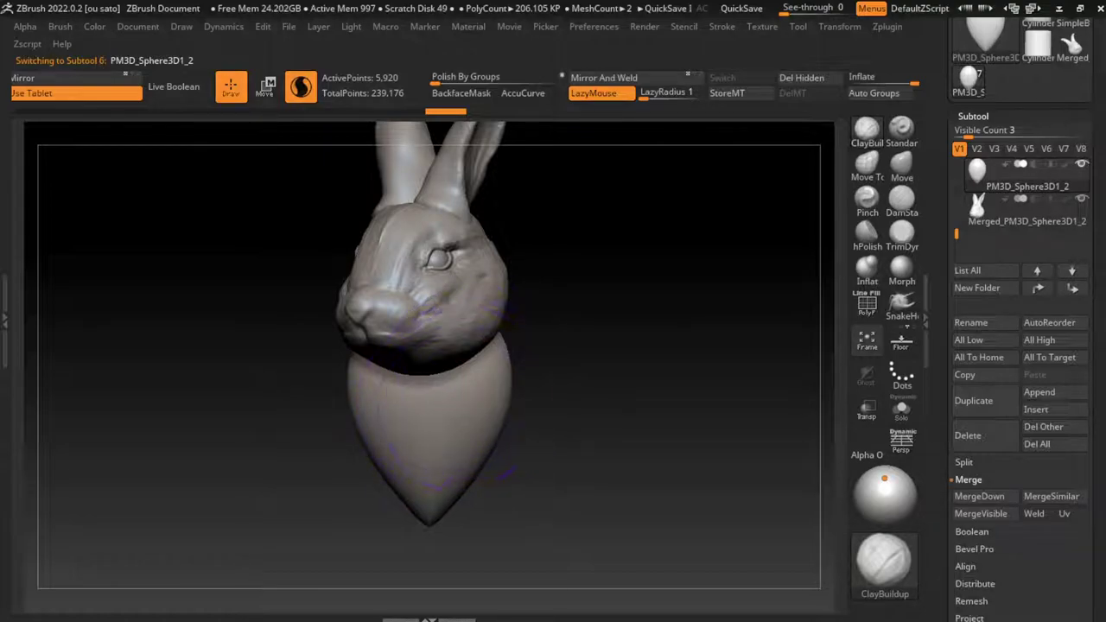
# - Cover the egg with crosshatched ClayBuildup strokes, rounding out its lower half
pyautogui.moveTo(432, 414)
pyautogui.mouseDown()
pyautogui.moveTo(466, 398)
pyautogui.moveTo(398, 406)
pyautogui.moveTo(466, 432)
pyautogui.moveTo(442, 484)
pyautogui.mouseUp()
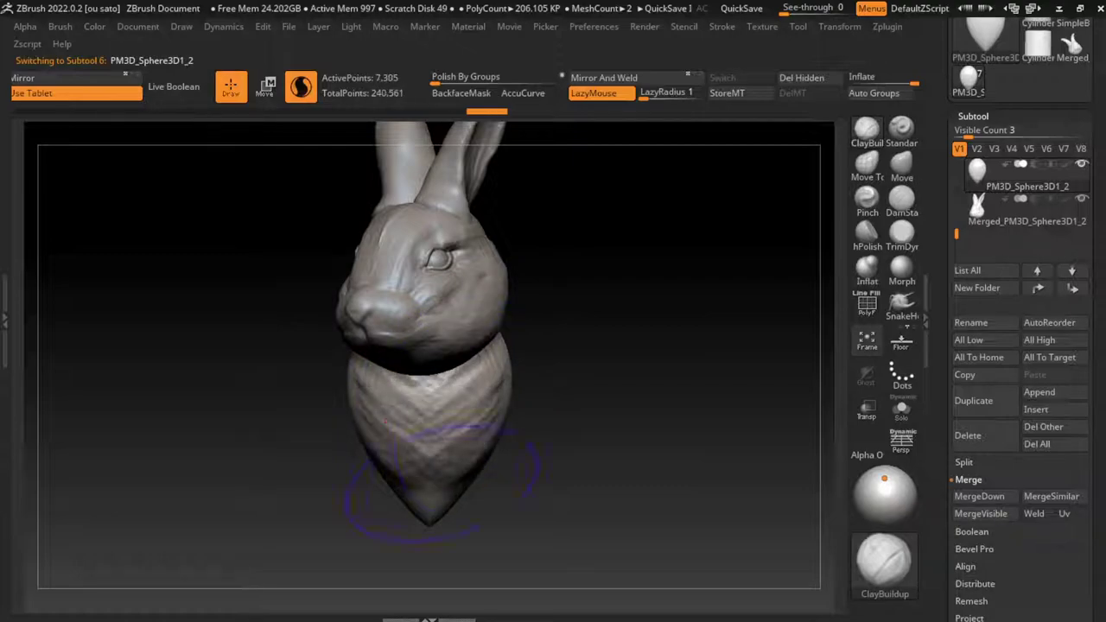
pyautogui.moveTo(393, 389); pyautogui.dragTo(475, 427)
pyautogui.moveTo(484, 385)
pyautogui.mouseDown()
pyautogui.moveTo(380, 484)
pyautogui.moveTo(430, 479)
pyautogui.moveTo(431, 505)
pyautogui.mouseUp()
pyautogui.moveTo(363, 363); pyautogui.dragTo(496, 432)
pyautogui.moveTo(354, 432); pyautogui.dragTo(510, 509)
pyautogui.moveTo(346, 397)
pyautogui.mouseDown()
pyautogui.moveTo(424, 527)
pyautogui.moveTo(535, 481)
pyautogui.moveTo(372, 531)
pyautogui.moveTo(561, 484)
pyautogui.mouseUp()
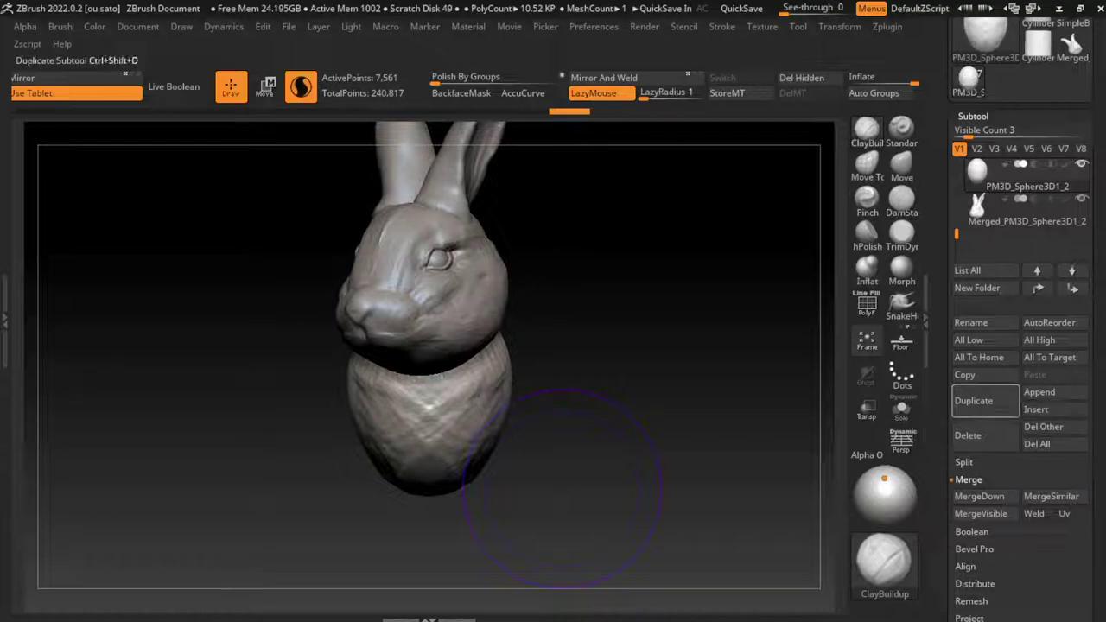
# - Duplicate the egg body and move the copy back behind the chest
pyautogui.click(973, 400)
pyautogui.press('w')
pyautogui.moveTo(561, 488); pyautogui.dragTo(484, 483)
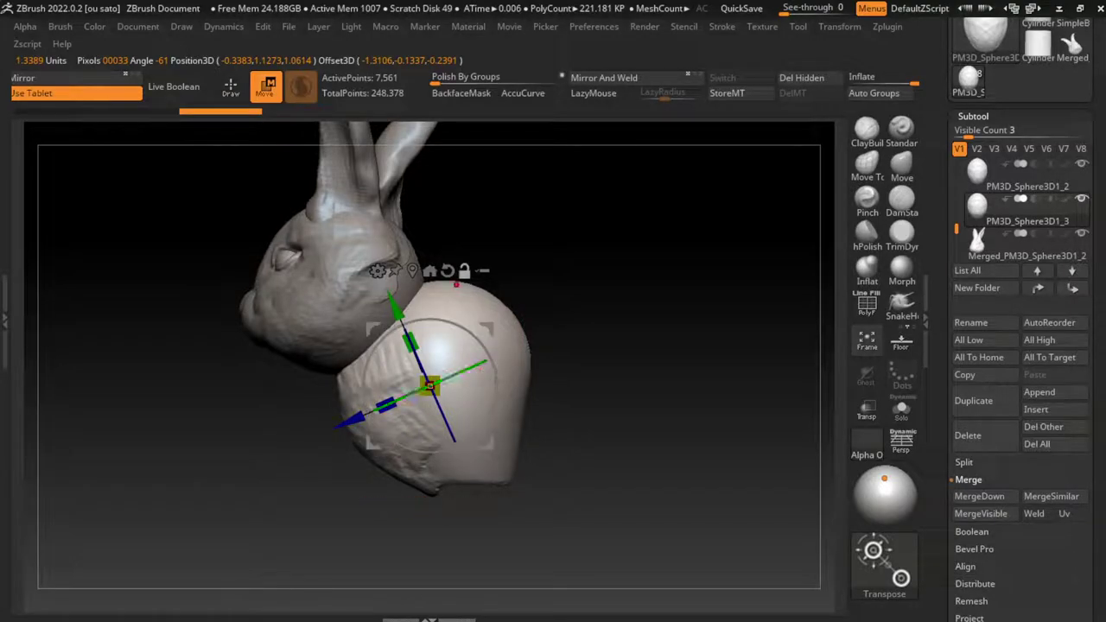
pyautogui.click(447, 272)
pyautogui.moveTo(383, 388)
pyautogui.mouseDown()
pyautogui.moveTo(504, 385)
pyautogui.moveTo(605, 362)
pyautogui.mouseUp()
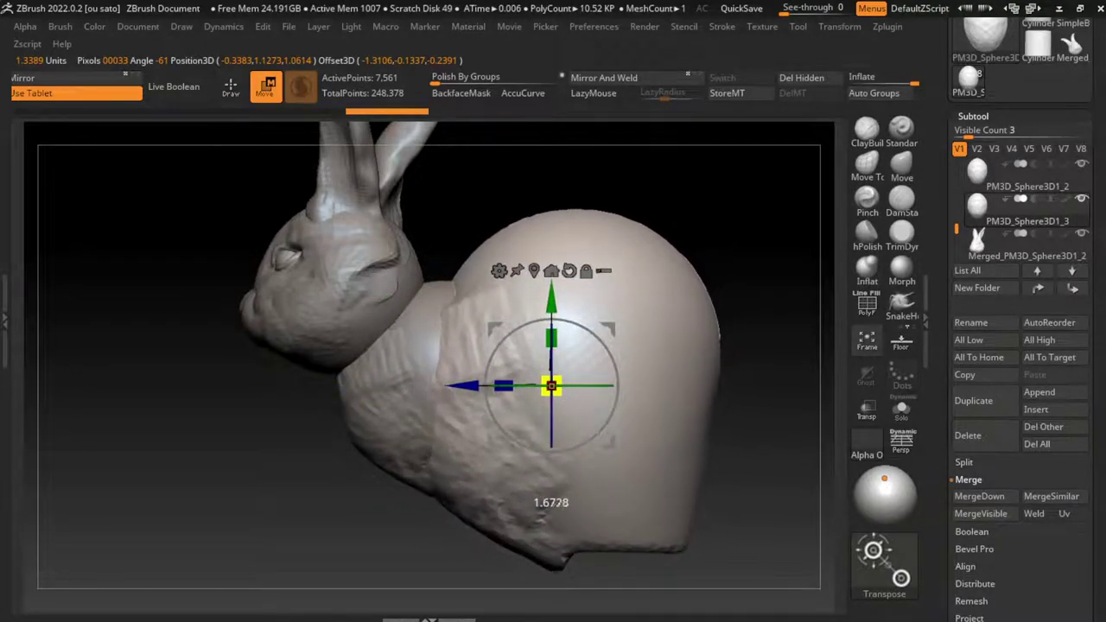
pyautogui.moveTo(466, 386); pyautogui.dragTo(484, 385)
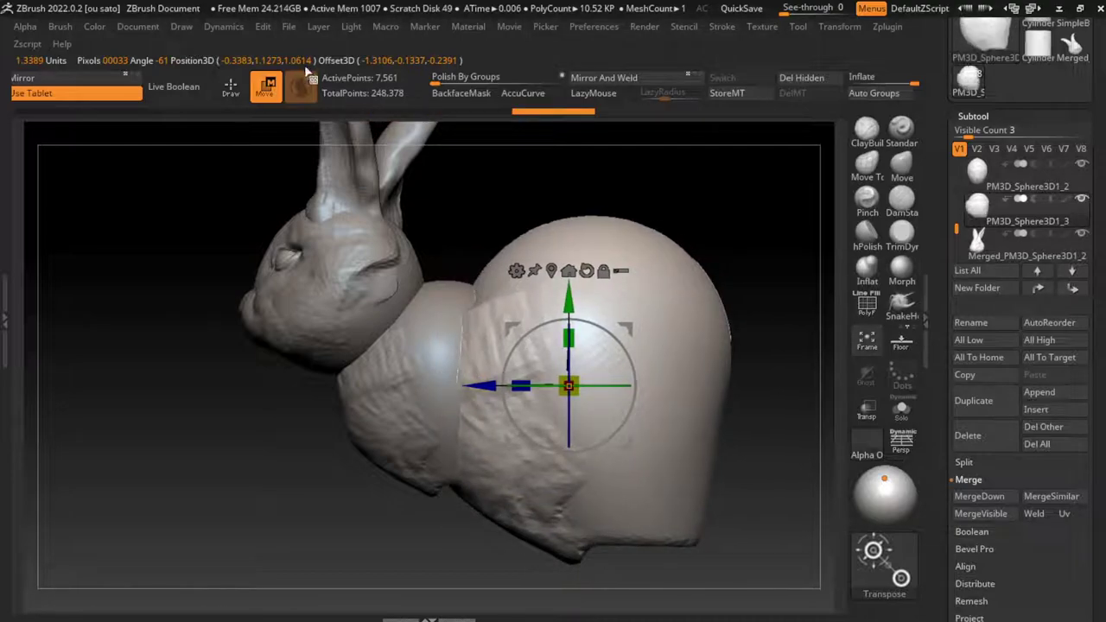
# - Squash the rear copy vertically and reselect the original chest egg subtool
pyautogui.click(137, 25)
pyautogui.moveTo(259, 475); pyautogui.dragTo(363, 475)
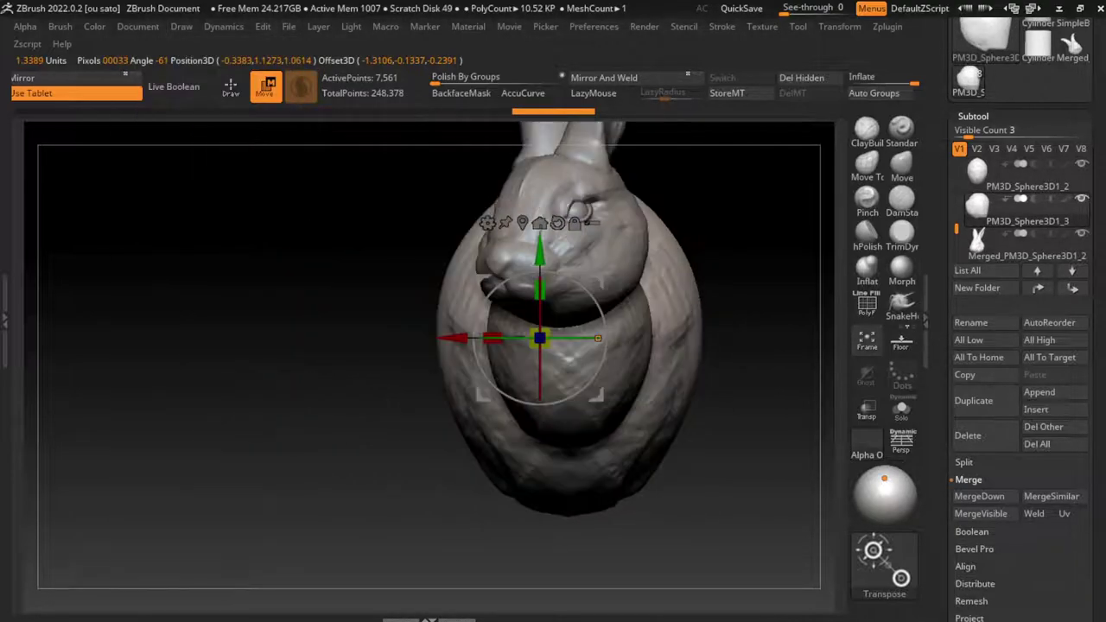
pyautogui.moveTo(540, 399); pyautogui.dragTo(544, 432)
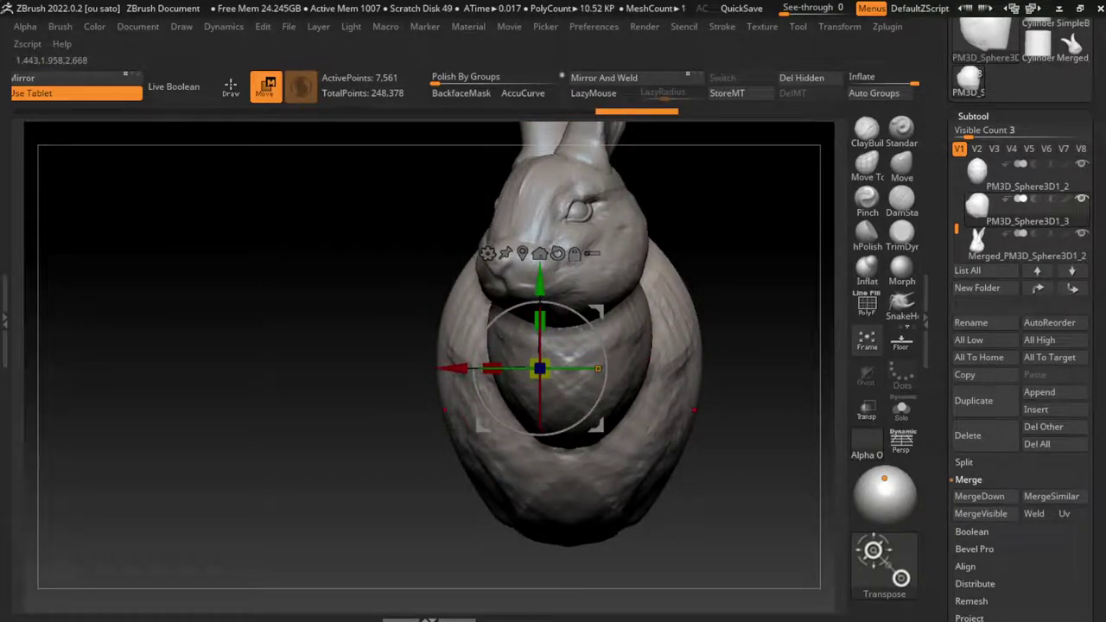
pyautogui.moveTo(540, 322); pyautogui.dragTo(539, 406)
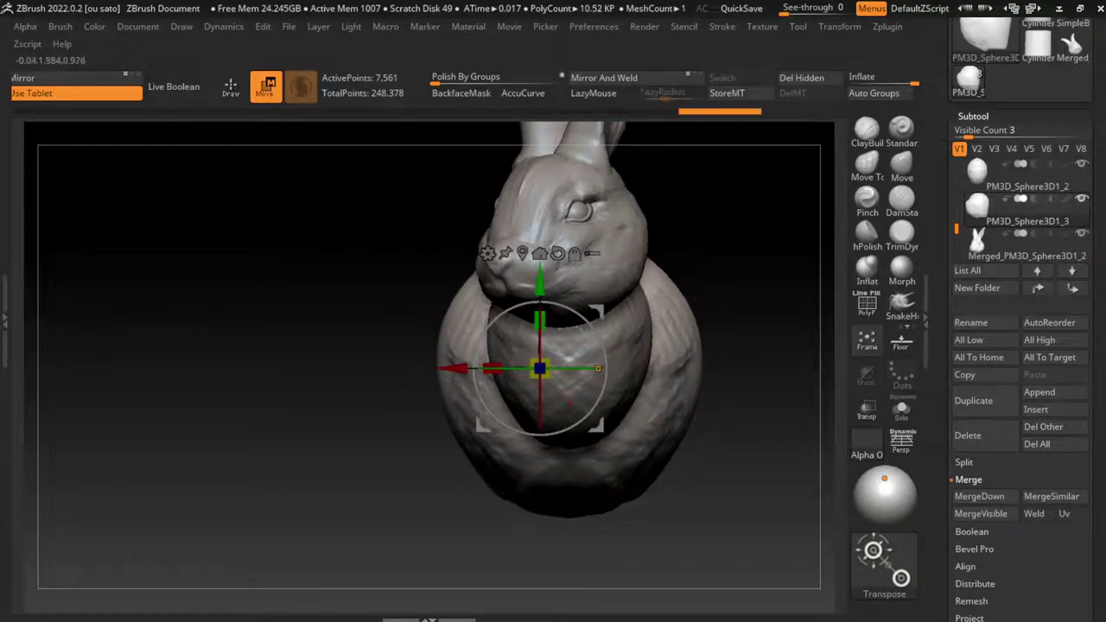
pyautogui.keyDown('alt'); pyautogui.moveTo(259, 345); pyautogui.dragTo(216, 354); pyautogui.keyUp('alt')
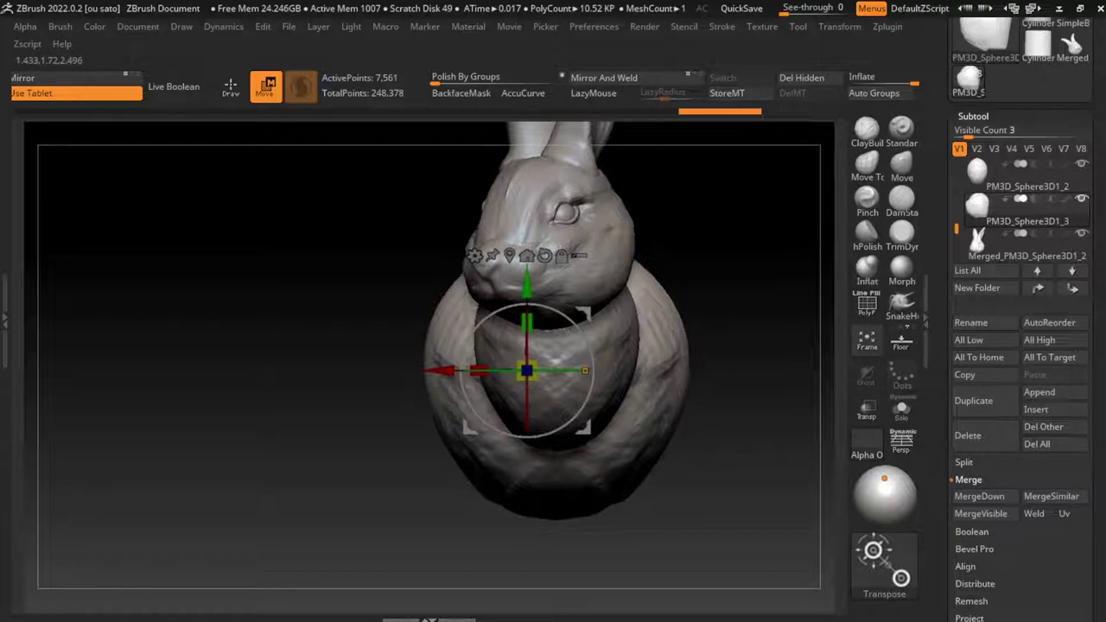
pyautogui.click(974, 400)
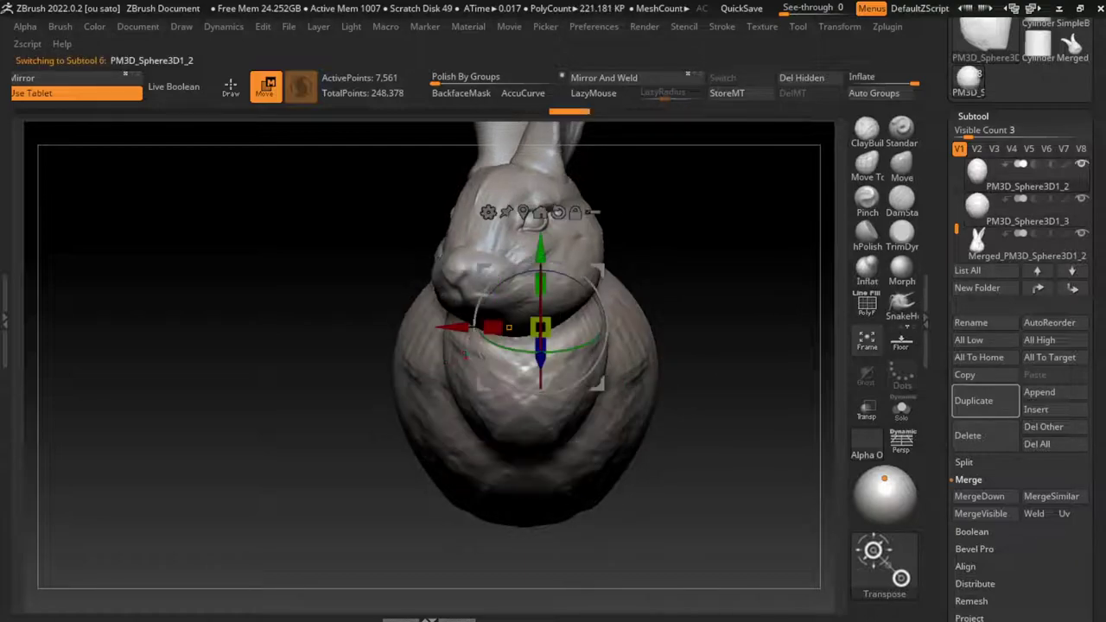
# - Build up ClayBuildup strokes on the body beside the neck and down the chest and right side
pyautogui.press('q')
pyautogui.moveTo(612, 229); pyautogui.dragTo(657, 345)
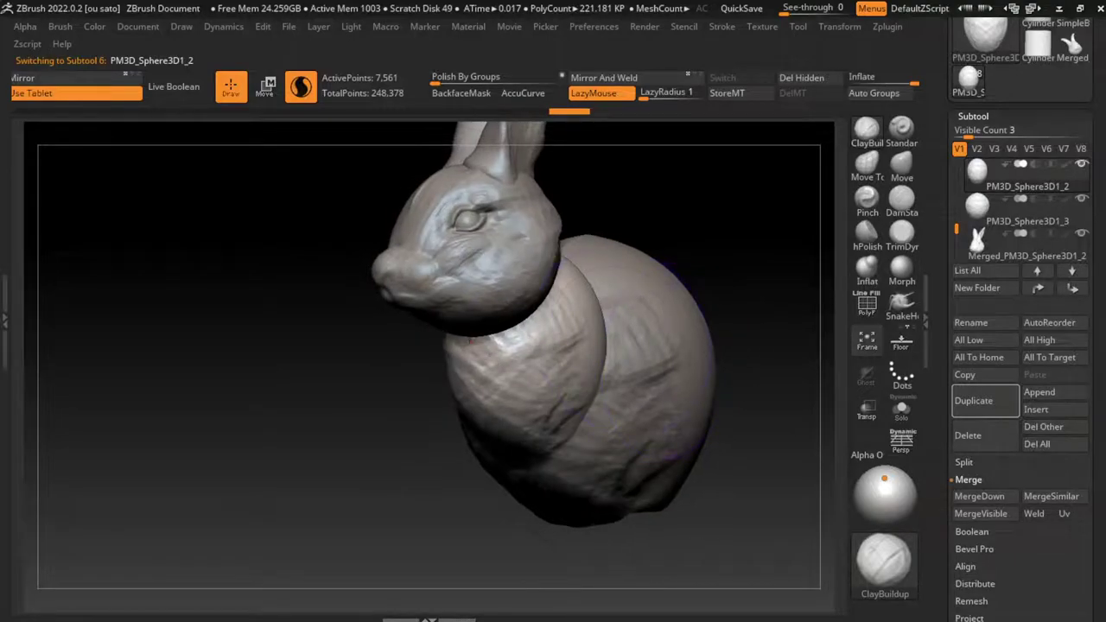
pyautogui.moveTo(531, 324); pyautogui.dragTo(536, 384)
pyautogui.moveTo(583, 298)
pyautogui.mouseDown()
pyautogui.moveTo(604, 427)
pyautogui.moveTo(621, 414)
pyautogui.mouseUp()
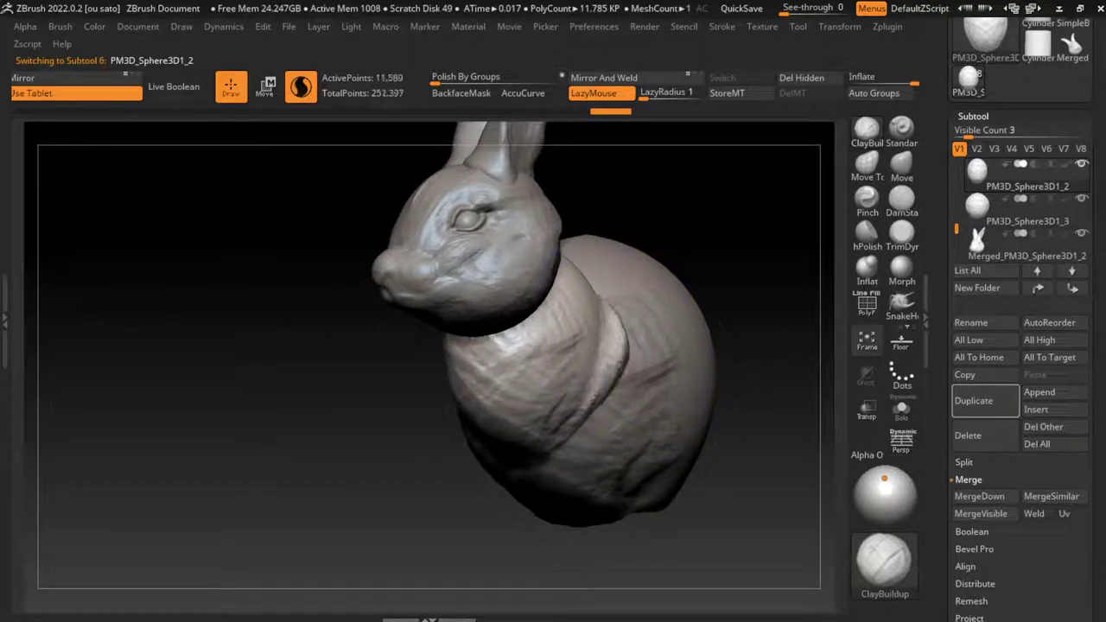
pyautogui.moveTo(621, 302); pyautogui.dragTo(647, 397)
pyautogui.moveTo(605, 272); pyautogui.dragTo(605, 445)
pyautogui.moveTo(596, 298); pyautogui.dragTo(604, 411)
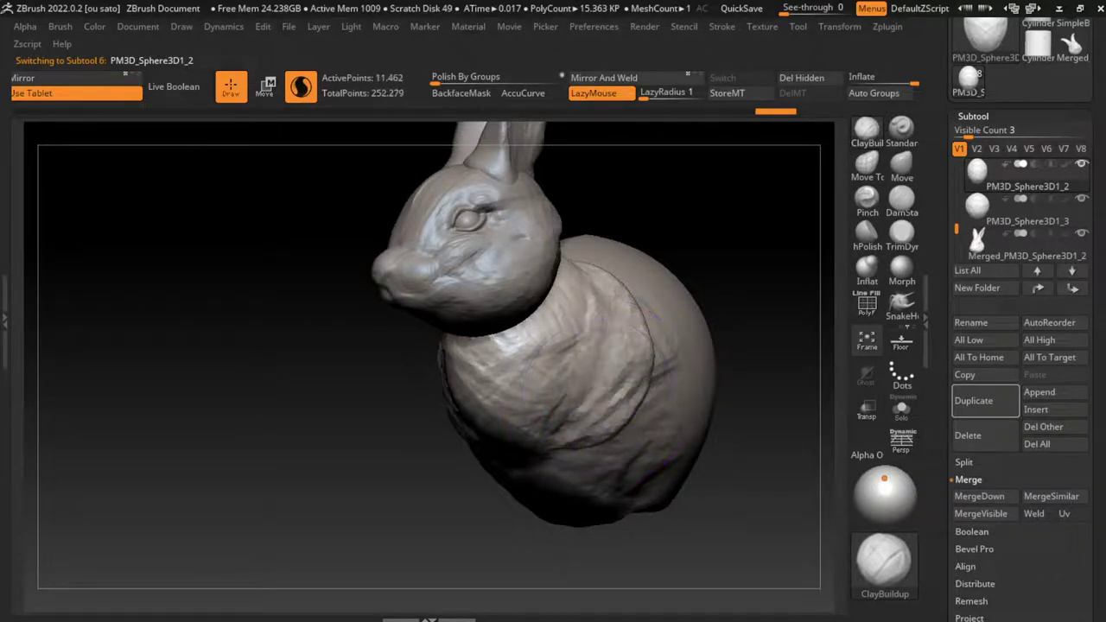
pyautogui.moveTo(553, 328); pyautogui.dragTo(605, 449)
pyautogui.moveTo(604, 380); pyautogui.dragTo(639, 457)
pyautogui.moveTo(647, 290); pyautogui.dragTo(621, 469)
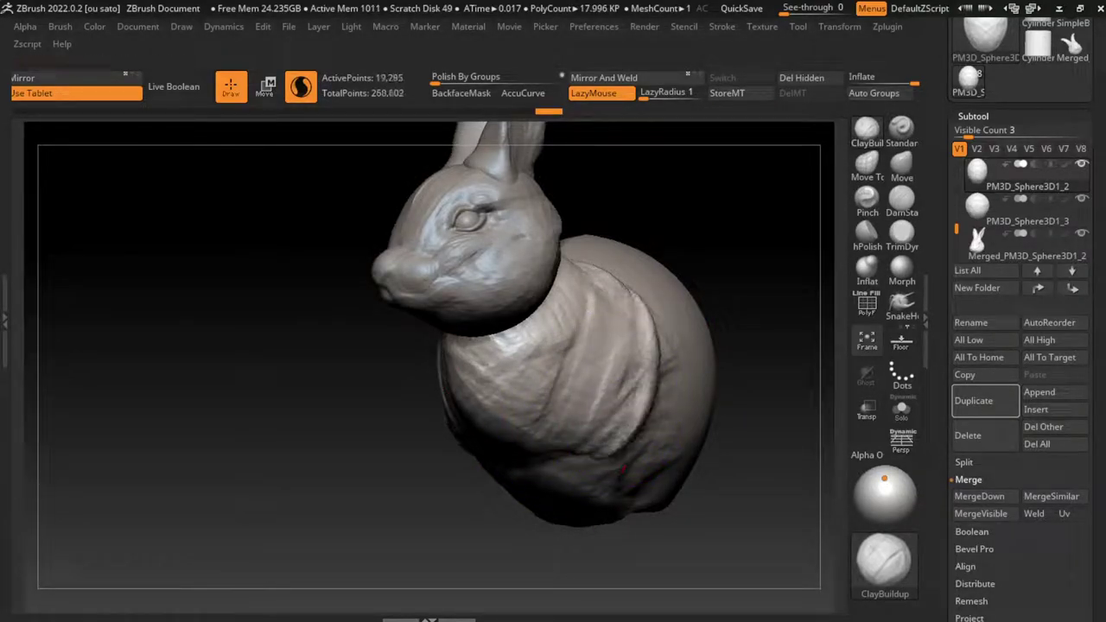
# - From the front, add a small belly stroke and mirrored clay on the lower body sides
pyautogui.keyDown('shift'); pyautogui.moveTo(622, 470); pyautogui.dragTo(606, 456, button='right'); pyautogui.keyUp('shift')
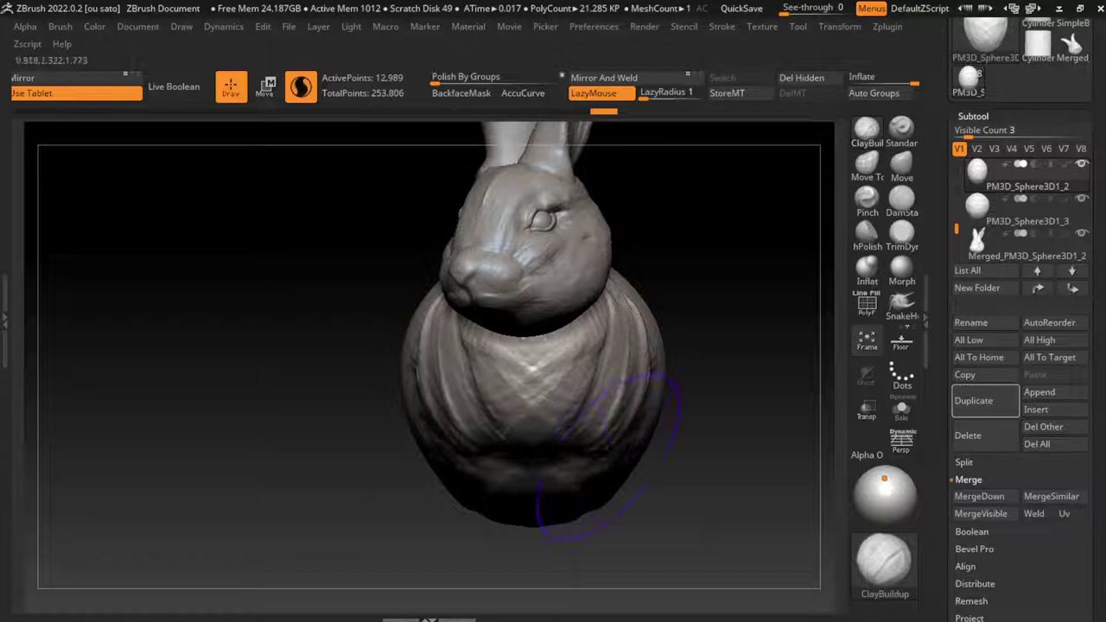
pyautogui.moveTo(607, 456); pyautogui.dragTo(598, 475)
pyautogui.moveTo(635, 337); pyautogui.dragTo(617, 436)
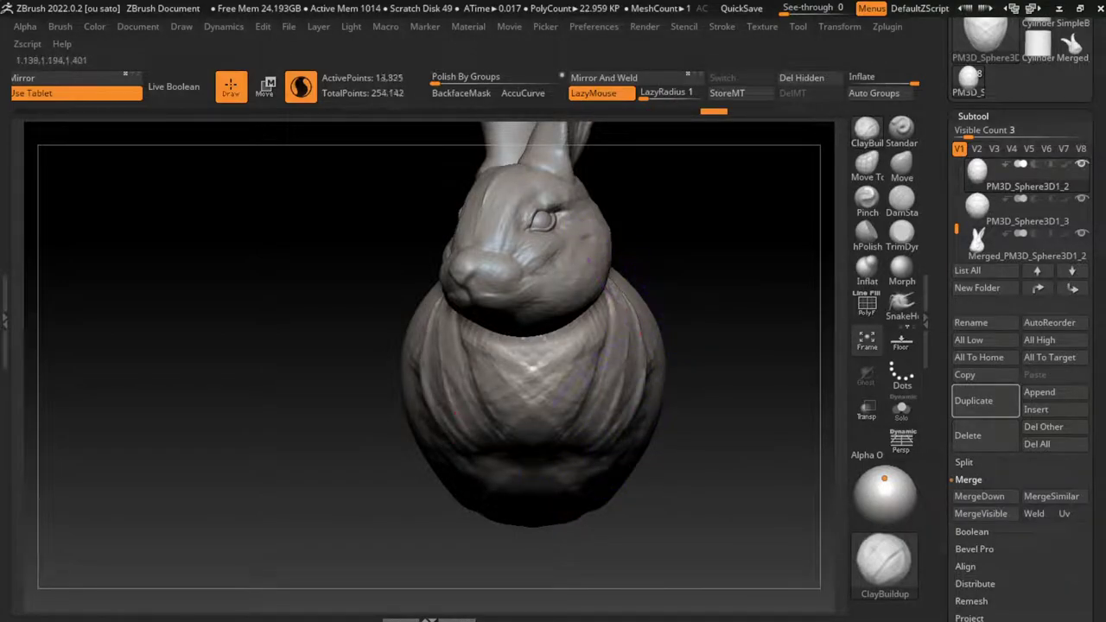
pyautogui.moveTo(622, 371); pyautogui.dragTo(596, 466)
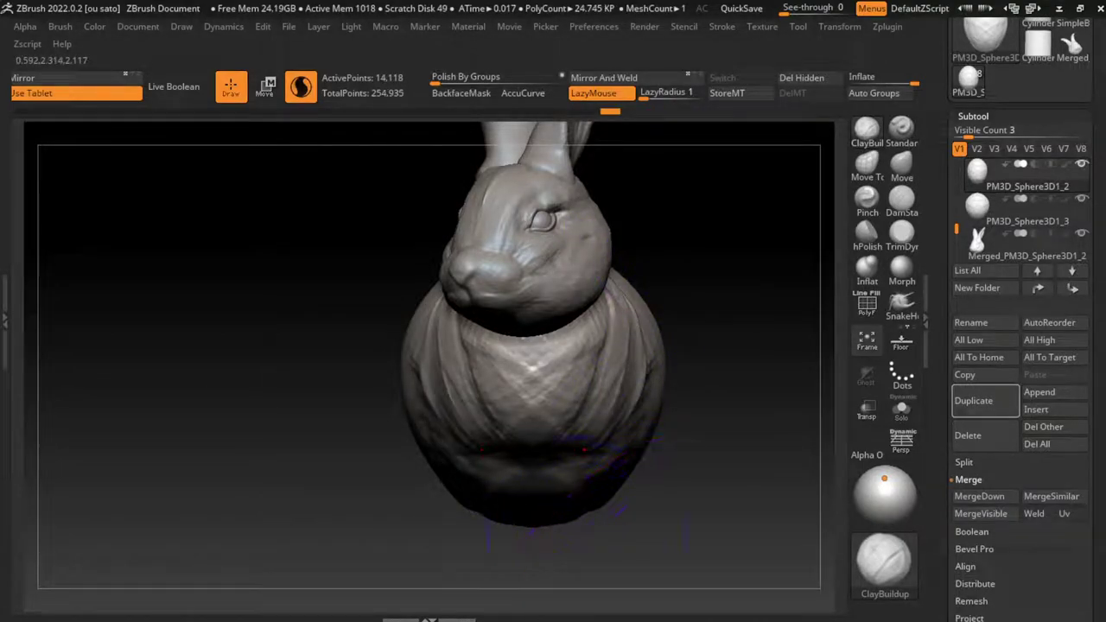
# - Reactivate the chest body subtool and bring up the Subtool Insert mesh choices
pyautogui.keyDown('alt'); pyautogui.click(584, 449); pyautogui.keyUp('alt')
pyautogui.moveTo(585, 449); pyautogui.dragTo(526, 519, button='right')
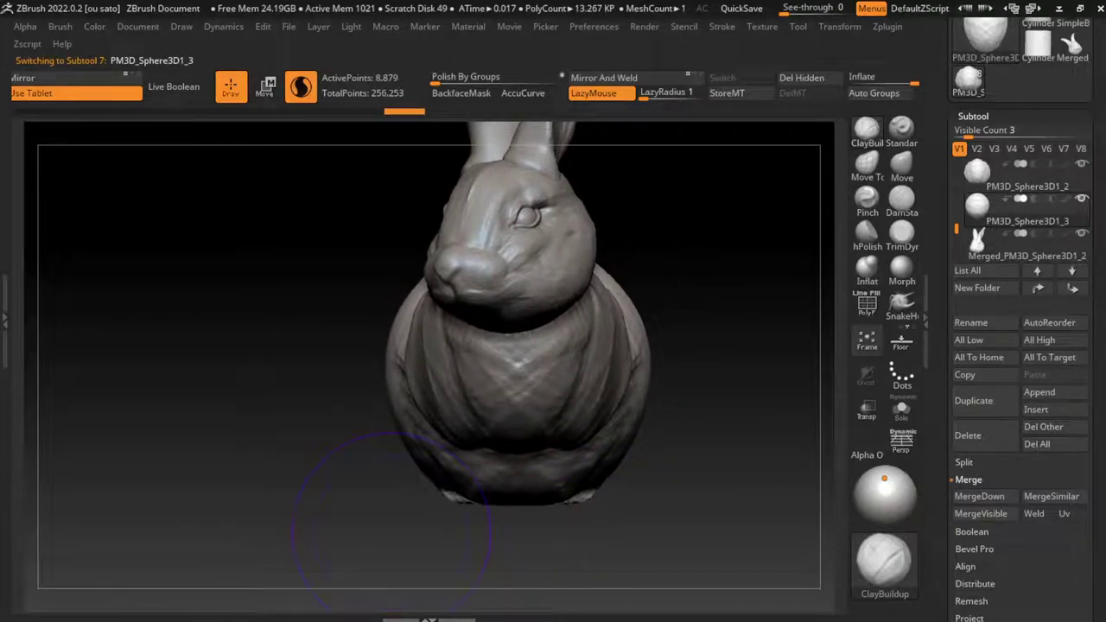
pyautogui.moveTo(393, 527); pyautogui.dragTo(596, 372, button='right')
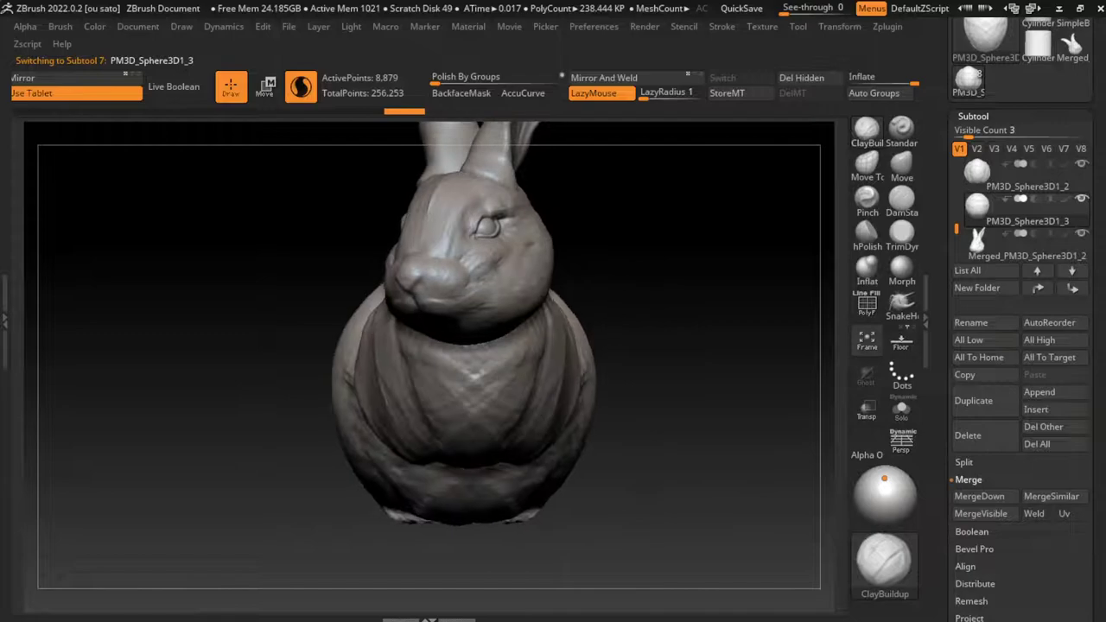
pyautogui.keyDown('alt'); pyautogui.click(596, 372); pyautogui.keyUp('alt')
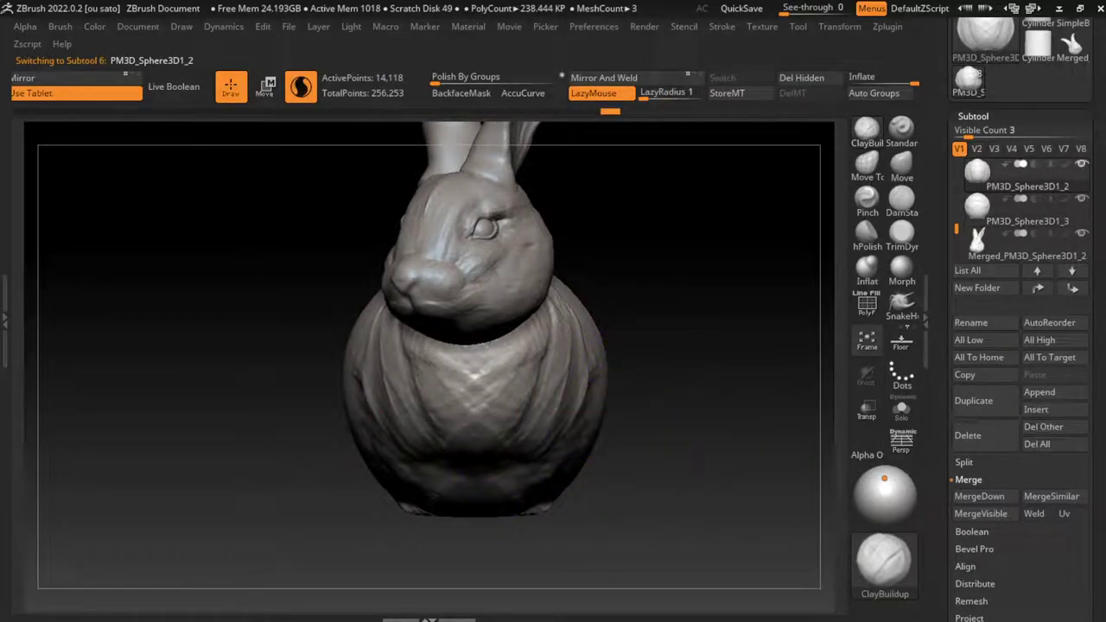
pyautogui.click(1054, 409)
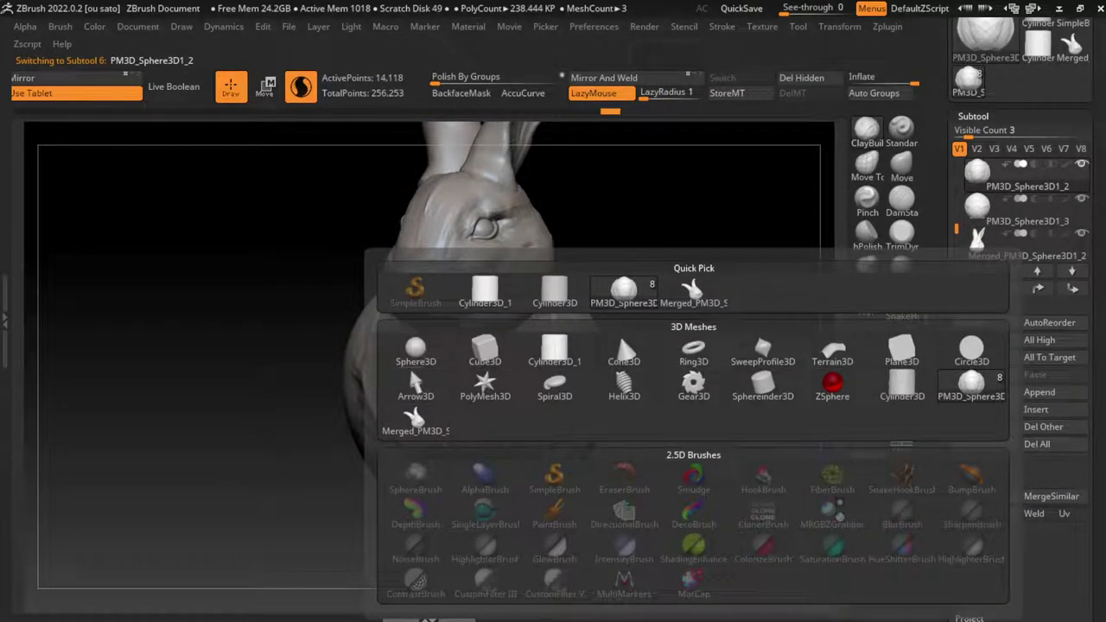
# - Insert a sphere part and mask a patch on the bunny's belly with MaskPen
pyautogui.moveTo(657, 484); pyautogui.dragTo(657, 329)
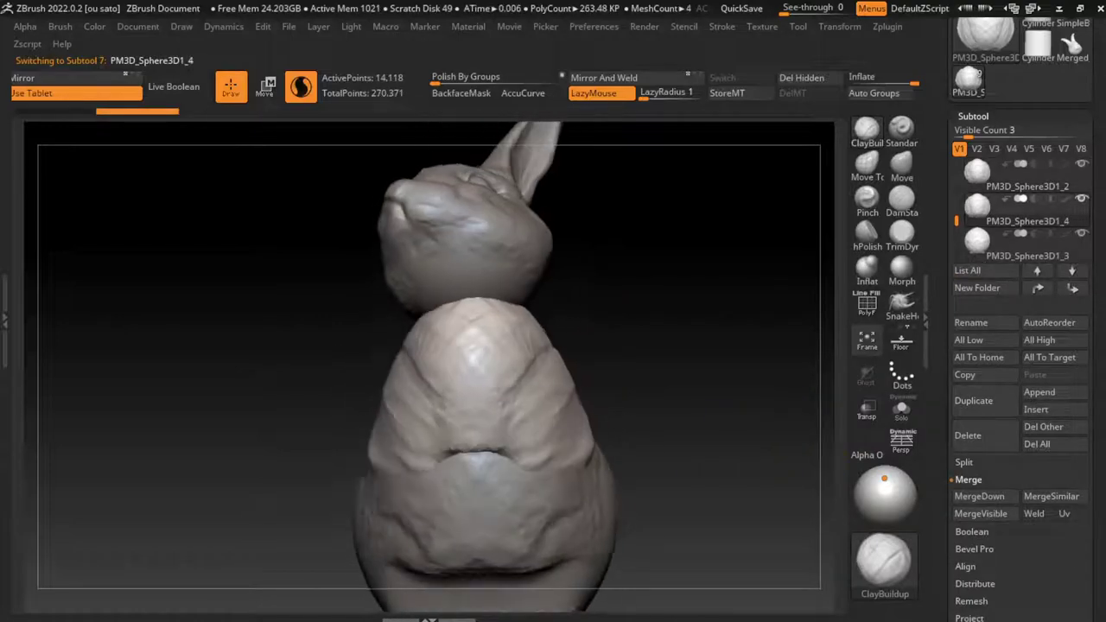
pyautogui.press('ctrl')
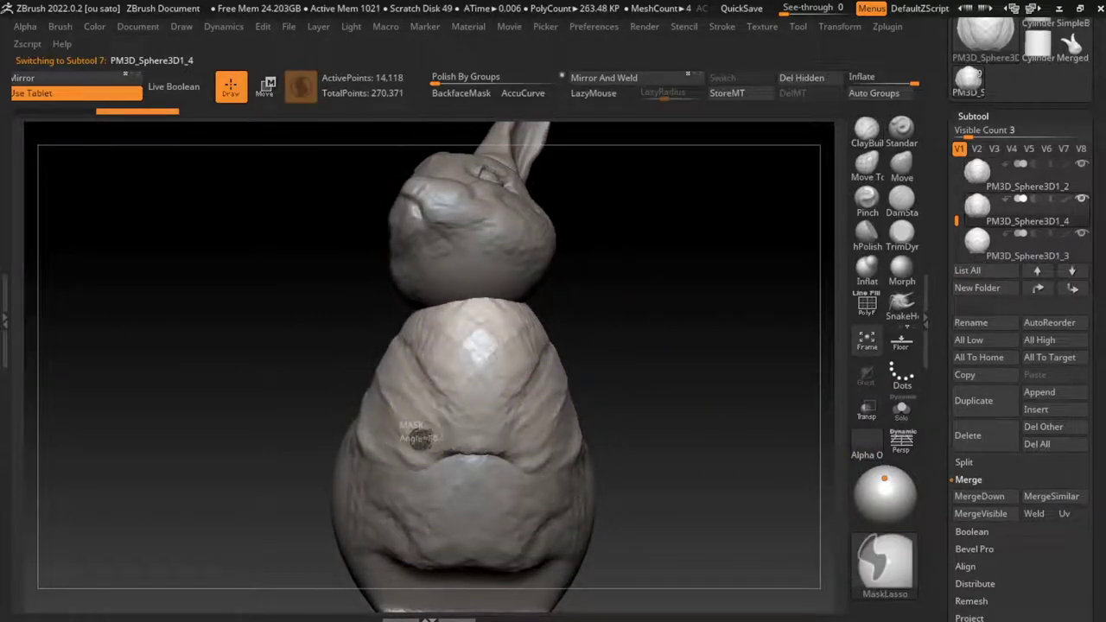
pyautogui.click(885, 561)
pyautogui.press('m')
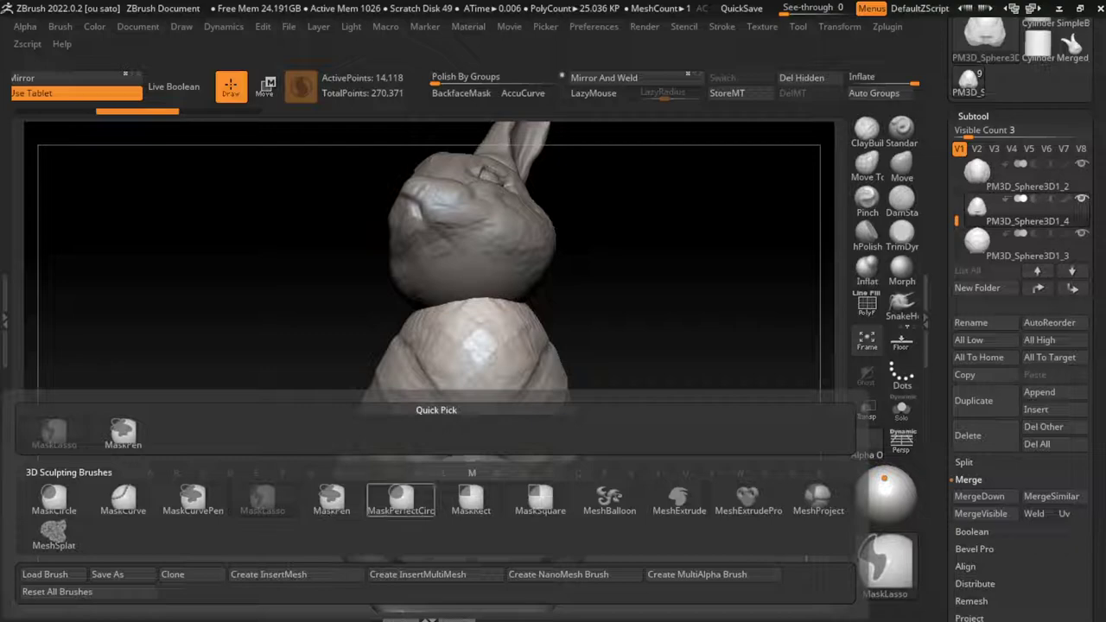
pyautogui.press('p')
pyautogui.keyDown('ctrl'); pyautogui.moveTo(407, 443); pyautogui.dragTo(419, 441); pyautogui.keyUp('ctrl')
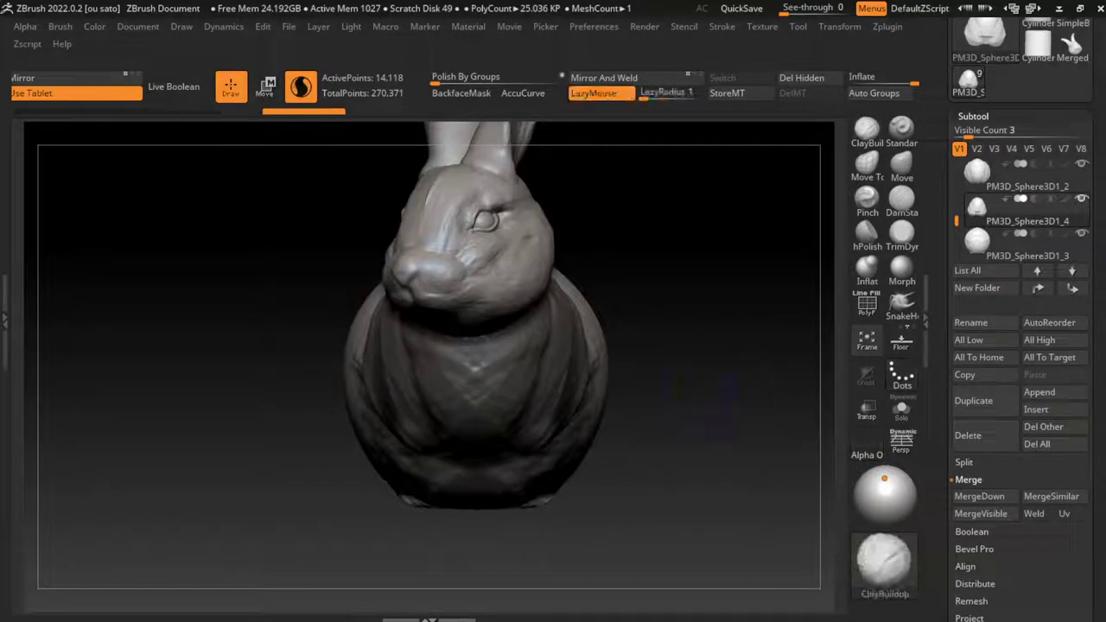
# - Solo the body and mask the area around its neck opening
pyautogui.press('w')
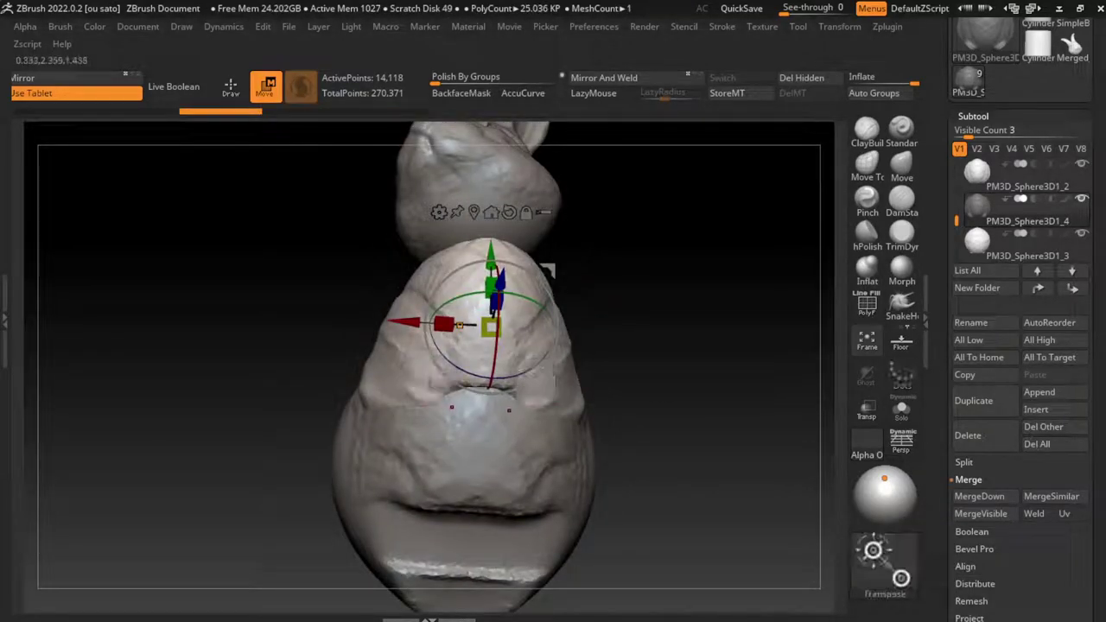
pyautogui.click(900, 409)
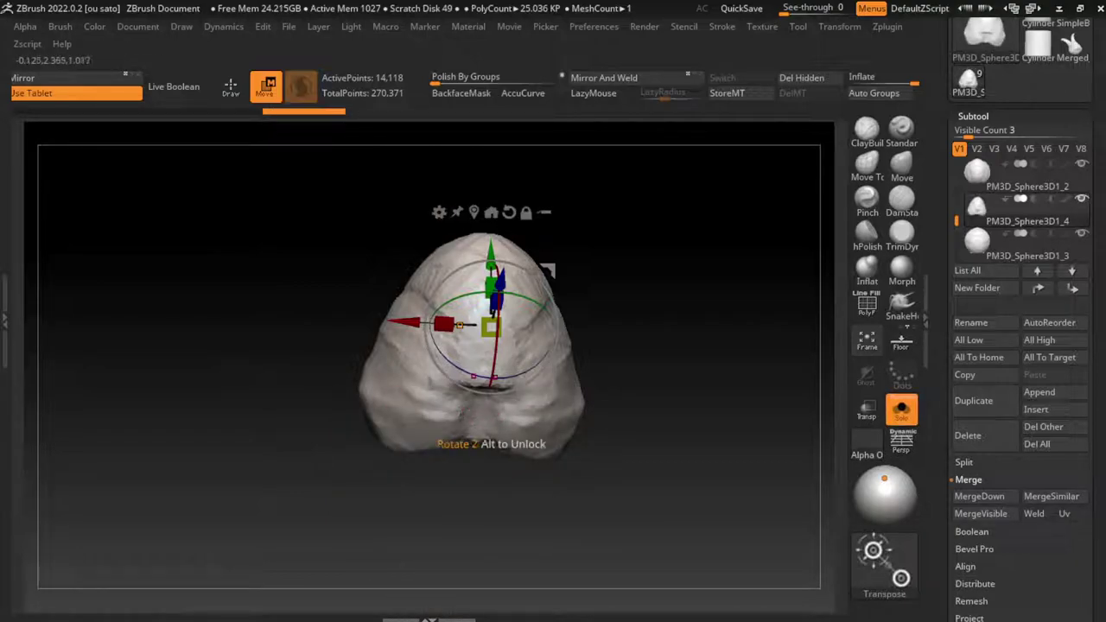
pyautogui.press('q')
pyautogui.keyDown('ctrl'); pyautogui.moveTo(432, 380); pyautogui.dragTo(527, 393); pyautogui.keyUp('ctrl')
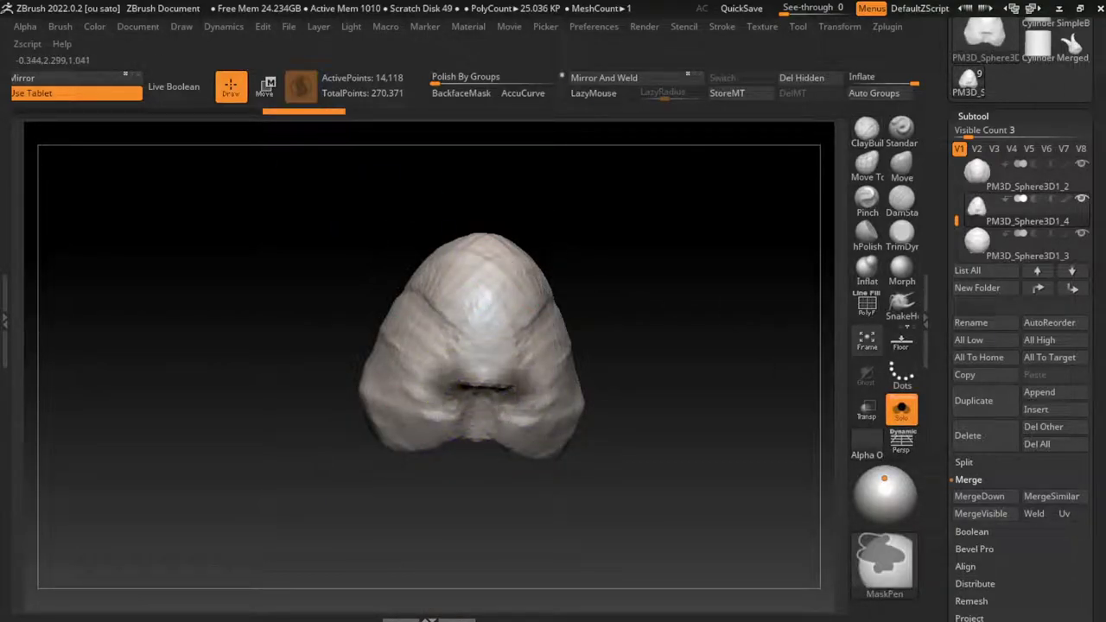
pyautogui.click(901, 409)
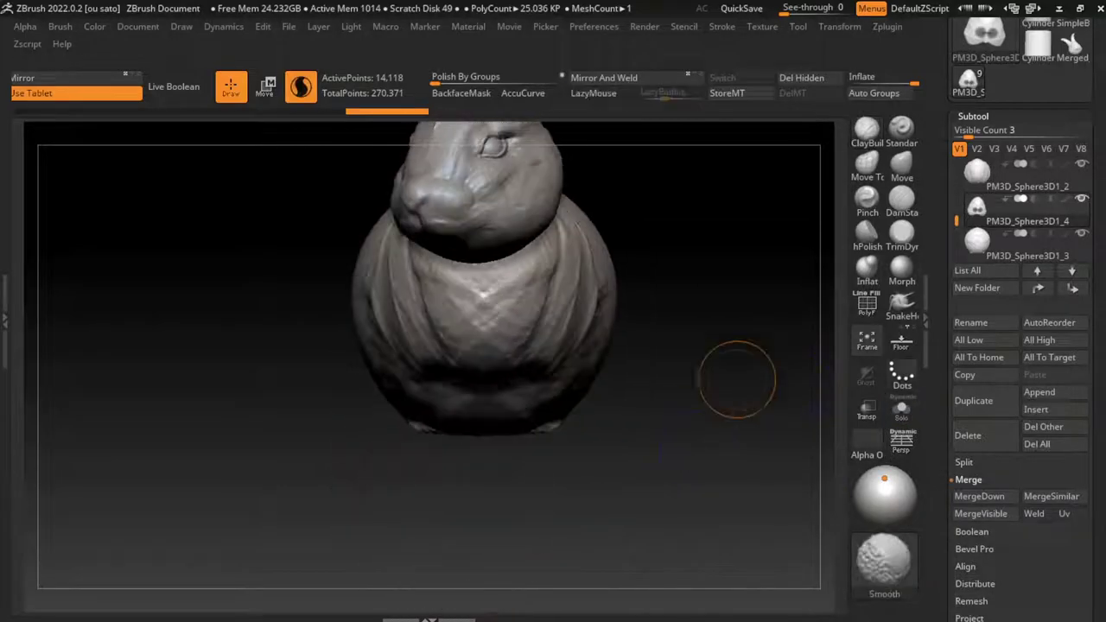
# - Invert the mask, stretch the unmasked front of the body downward, then clear the mask
pyautogui.keyDown('ctrl'); pyautogui.click(227, 337); pyautogui.keyUp('ctrl')
pyautogui.press('w')
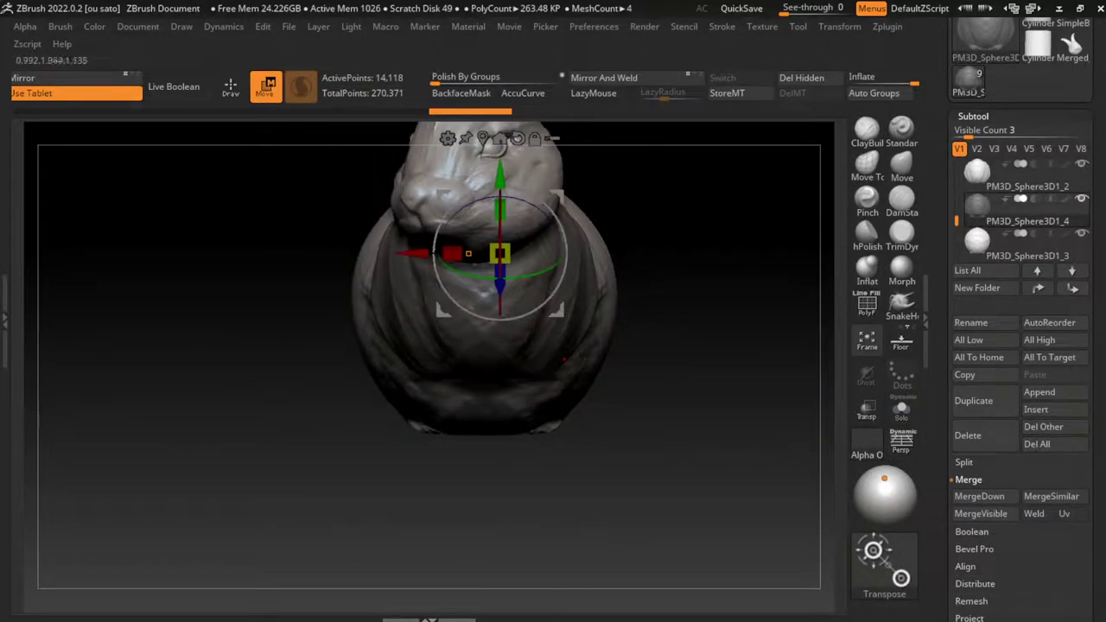
pyautogui.moveTo(499, 253)
pyautogui.mouseDown()
pyautogui.moveTo(501, 458)
pyautogui.moveTo(483, 466)
pyautogui.moveTo(487, 436)
pyautogui.mouseUp()
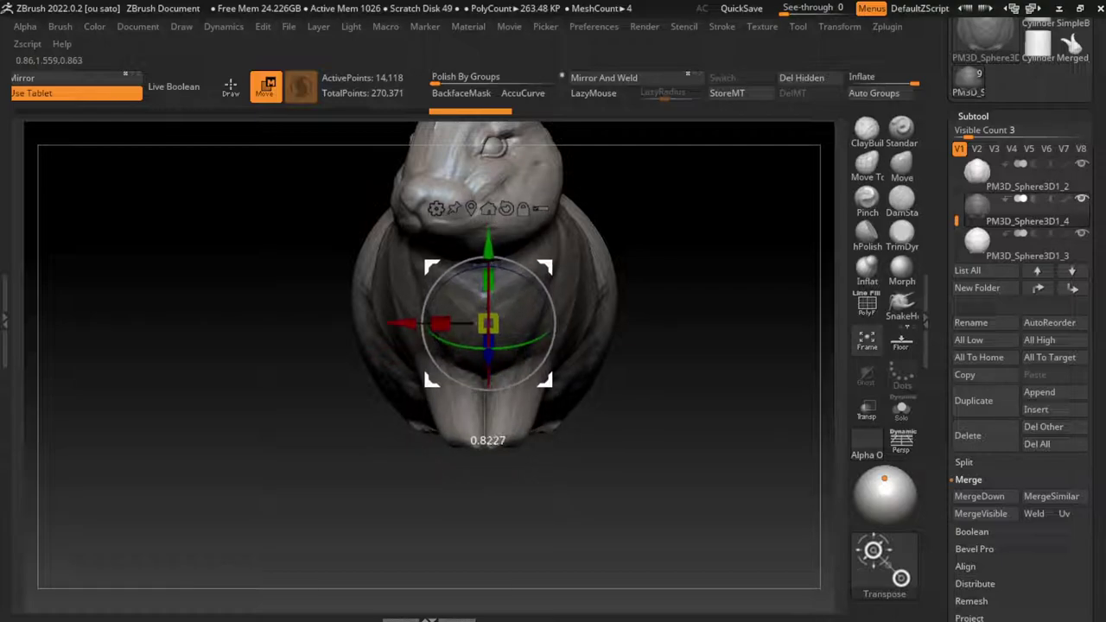
pyautogui.hotkey('ctrl', 'shift', 'a')
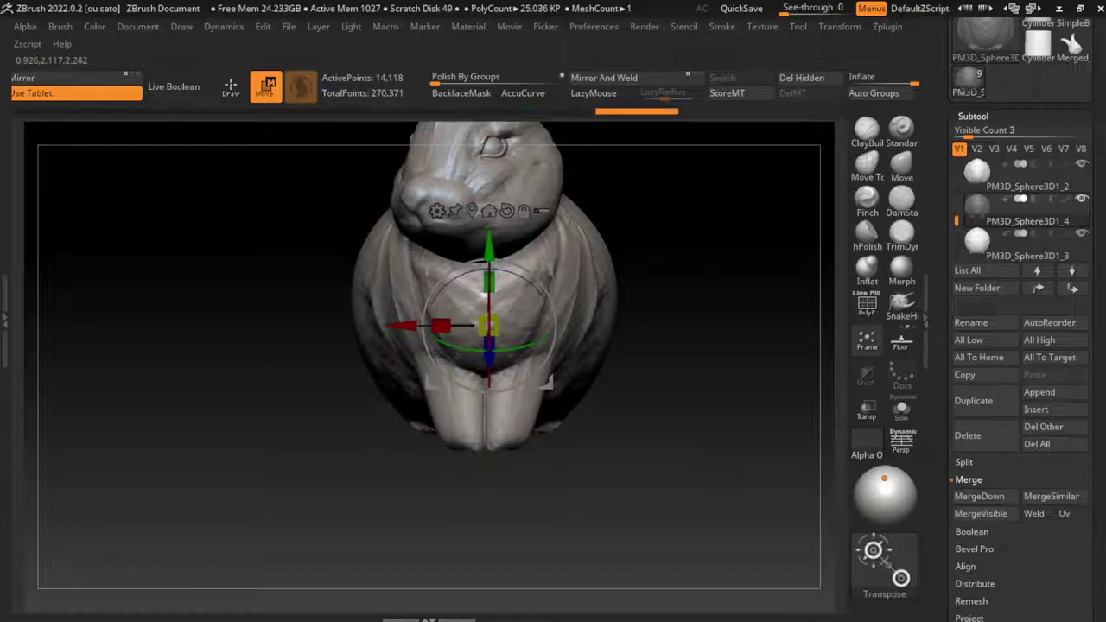
pyautogui.click(901, 409)
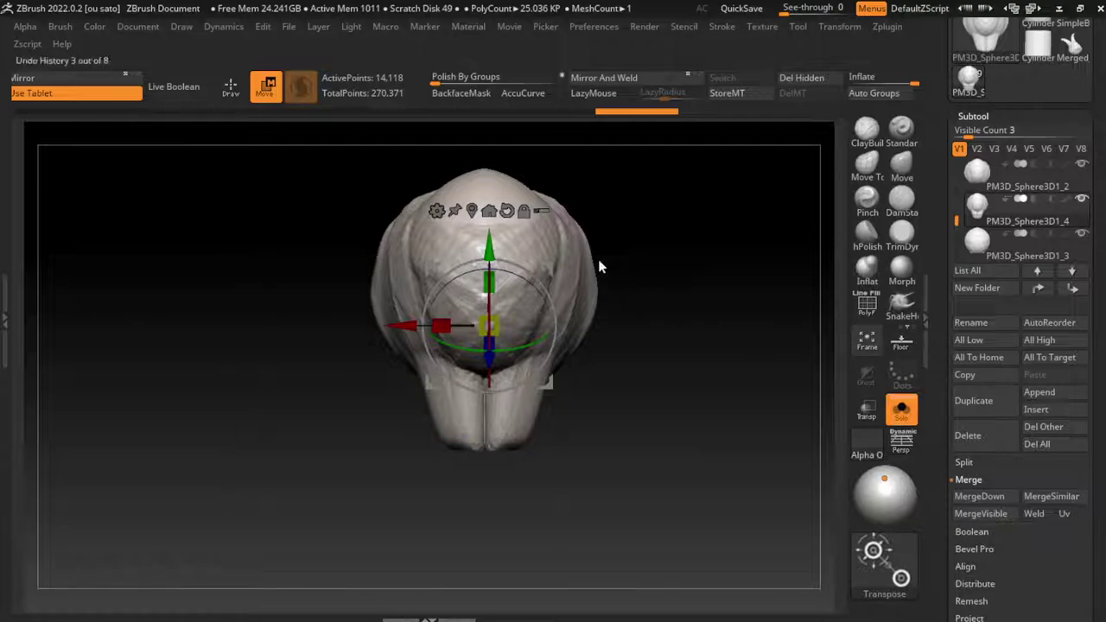
# - Mask strips of the lower body while rotating between side and back views
pyautogui.press('q')
pyautogui.keyDown('ctrl'); pyautogui.moveTo(485, 483); pyautogui.dragTo(461, 362); pyautogui.keyUp('ctrl')
pyautogui.keyDown('ctrl'); pyautogui.moveTo(473, 424); pyautogui.dragTo(414, 345); pyautogui.keyUp('ctrl')
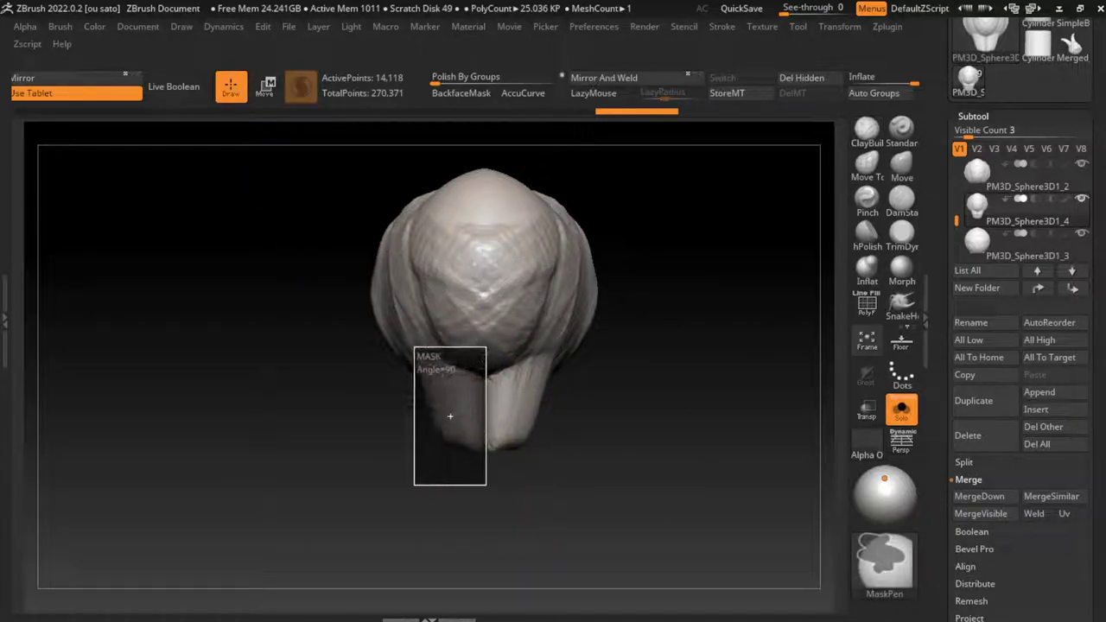
pyautogui.moveTo(622, 363)
pyautogui.mouseDown()
pyautogui.moveTo(552, 389)
pyautogui.moveTo(395, 333)
pyautogui.moveTo(385, 350)
pyautogui.mouseUp()
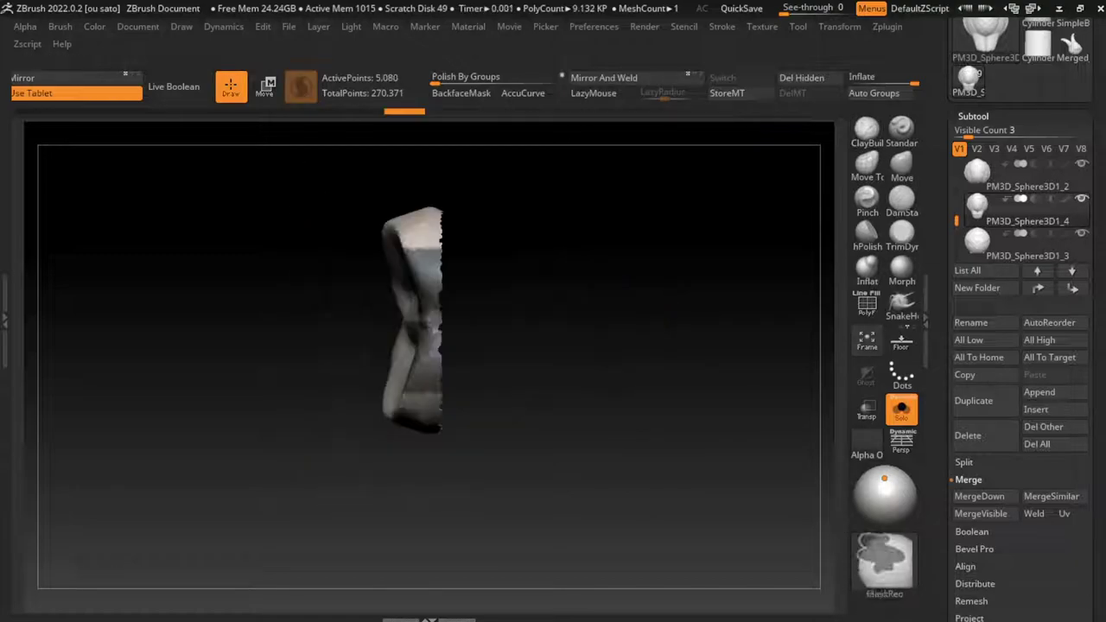
pyautogui.keyDown('ctrl'); pyautogui.keyDown('shift'); pyautogui.click(370, 334); pyautogui.keyUp('shift'); pyautogui.keyUp('ctrl')
pyautogui.keyDown('ctrl'); pyautogui.moveTo(357, 195); pyautogui.dragTo(394, 343); pyautogui.keyUp('ctrl')
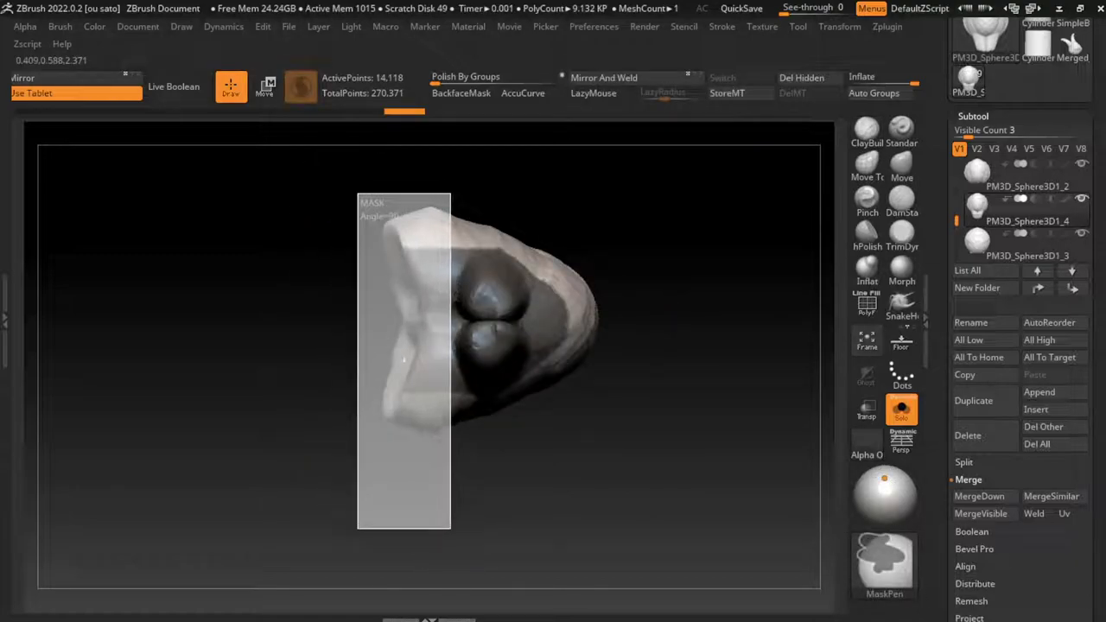
pyautogui.keyDown('ctrl'); pyautogui.moveTo(432, 490); pyautogui.dragTo(432, 490); pyautogui.keyUp('ctrl')
pyautogui.keyDown('ctrl'); pyautogui.moveTo(632, 515); pyautogui.dragTo(533, 210); pyautogui.keyUp('ctrl')
pyautogui.keyDown('ctrl'); pyautogui.click(657, 303); pyautogui.keyUp('ctrl')
pyautogui.moveTo(657, 302)
pyautogui.mouseDown()
pyautogui.moveTo(593, 498)
pyautogui.moveTo(490, 290)
pyautogui.mouseUp()
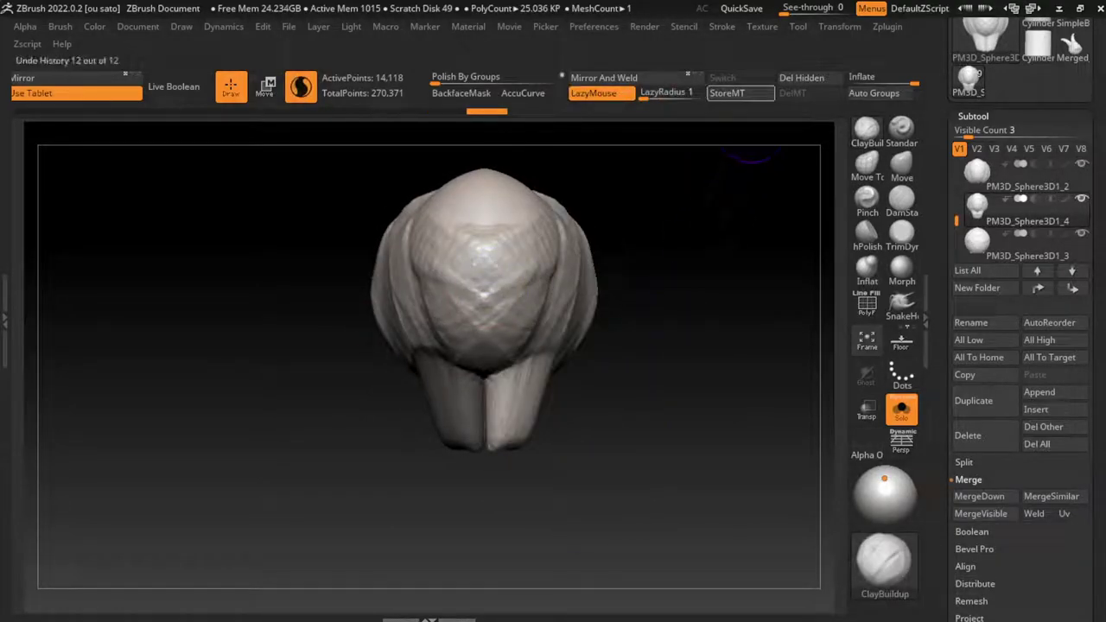
# - Hide everything except one leg piece and delete the hidden geometry
pyautogui.keyDown('ctrl'); pyautogui.keyDown('shift'); pyautogui.click(453, 402); pyautogui.keyUp('shift'); pyautogui.keyUp('ctrl')
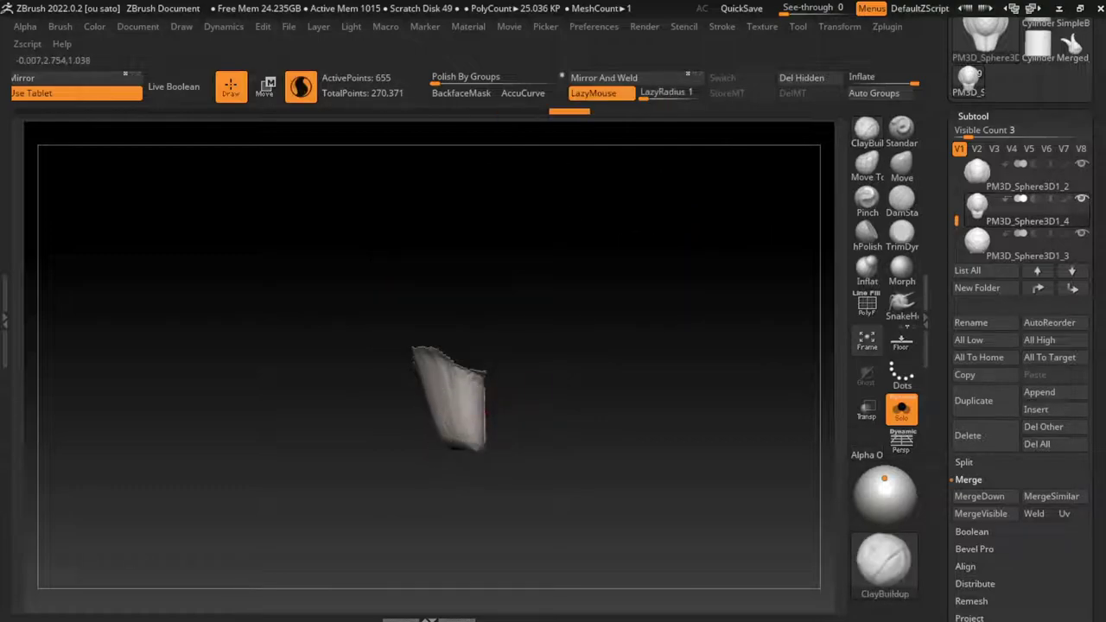
pyautogui.click(802, 77)
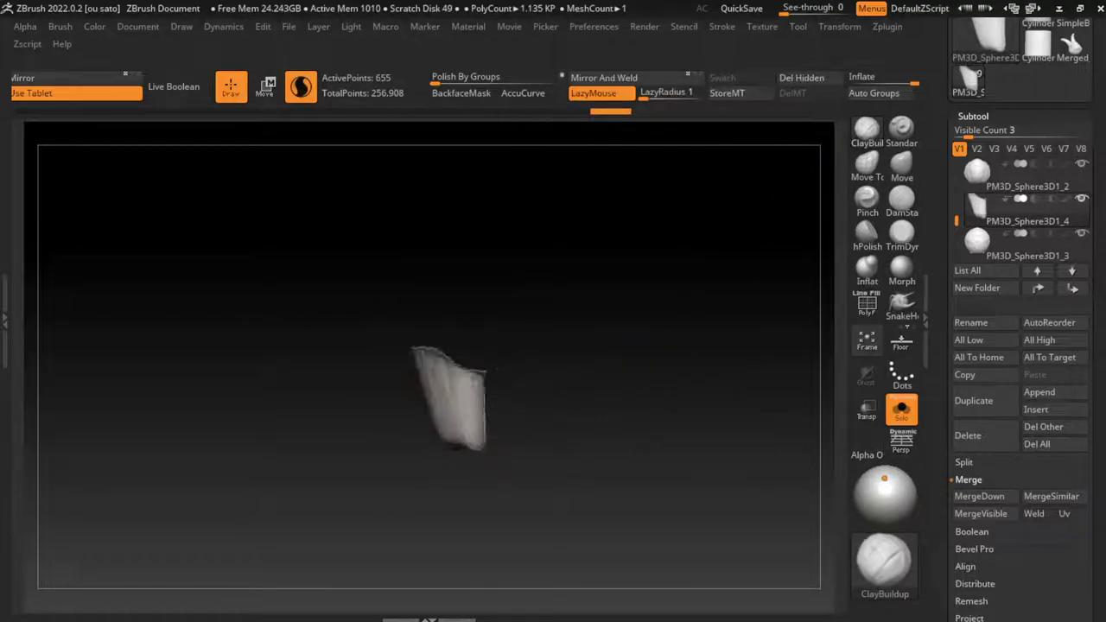
pyautogui.scroll(-5, 979, 496)
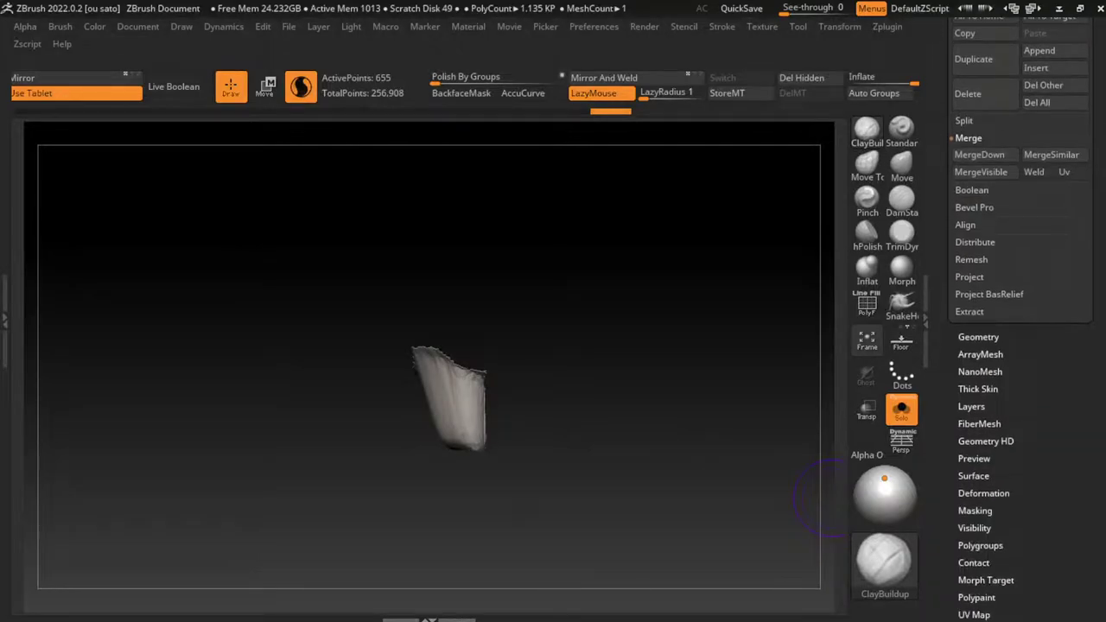
# - Close the leg piece's holes and DynaMesh it to about 10,834 points
pyautogui.click(975, 362)
pyautogui.click(988, 441)
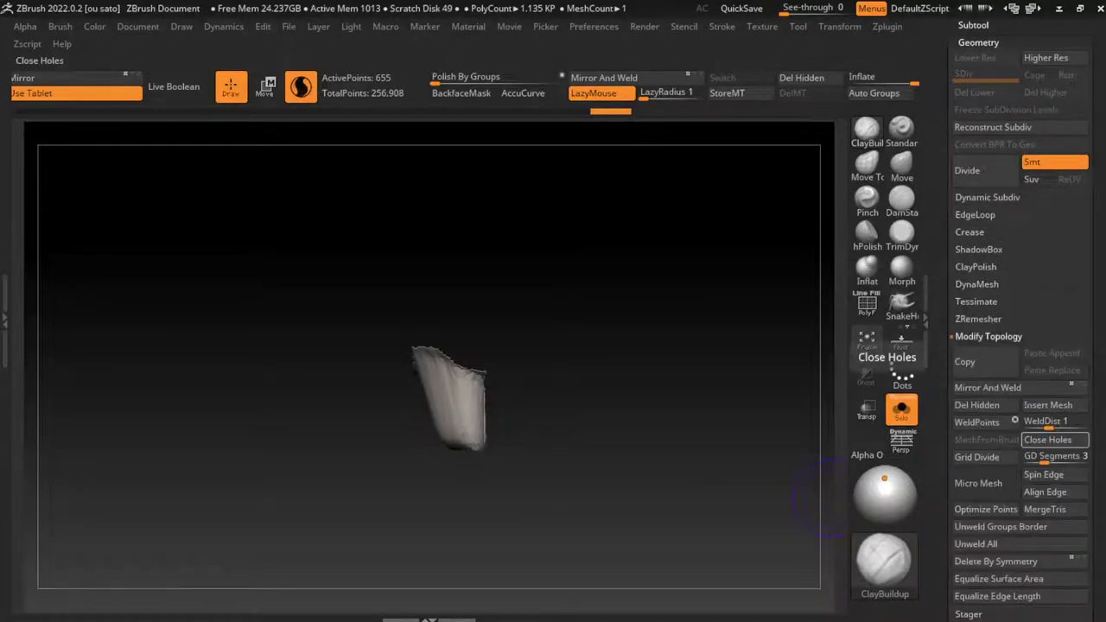
pyautogui.click(1047, 439)
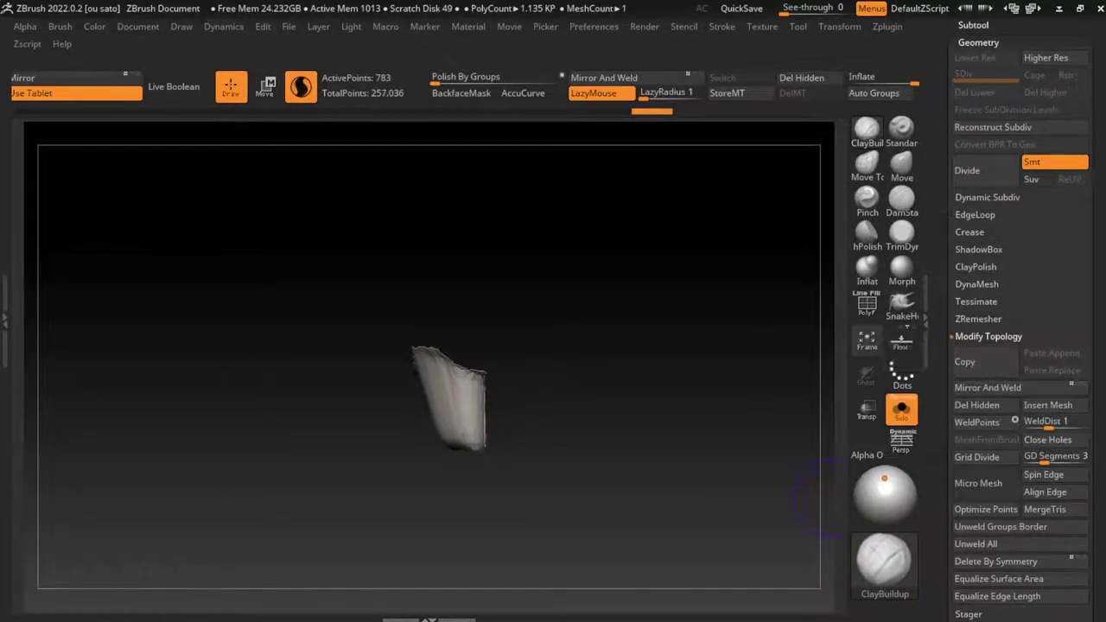
pyautogui.click(976, 283)
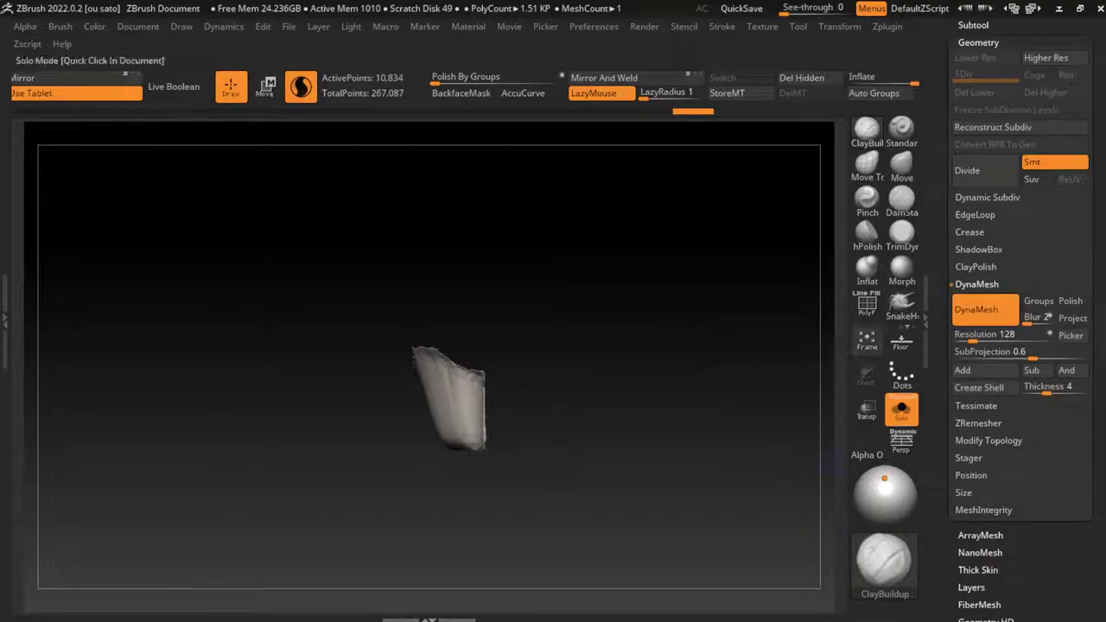
pyautogui.click(976, 309)
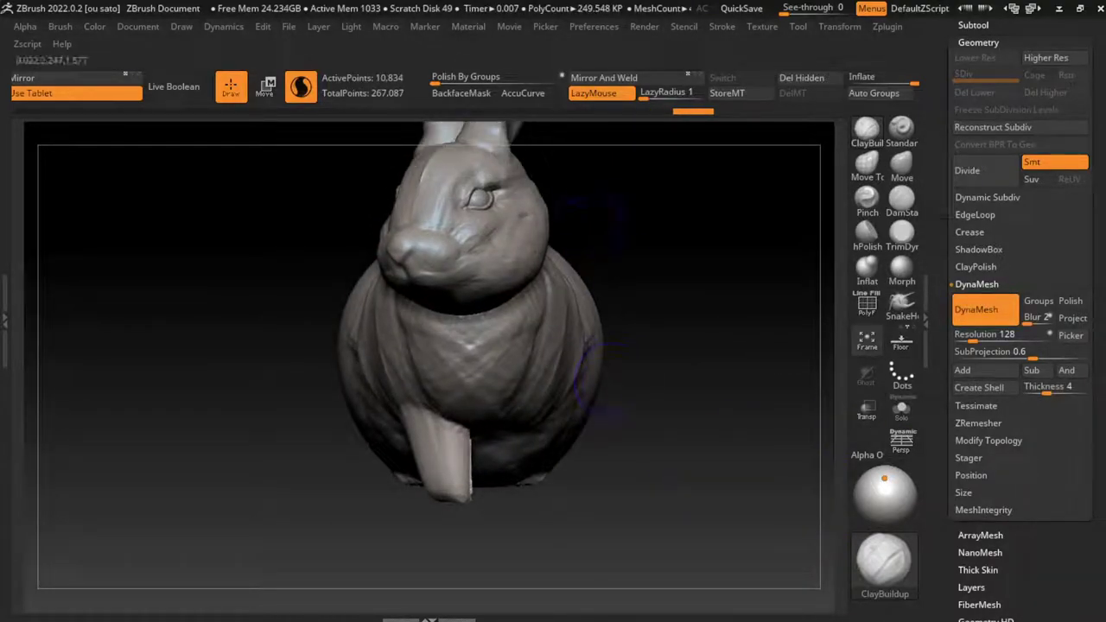
# - Move the paw down and forward and tilt it against the body's lower front
pyautogui.press('w')
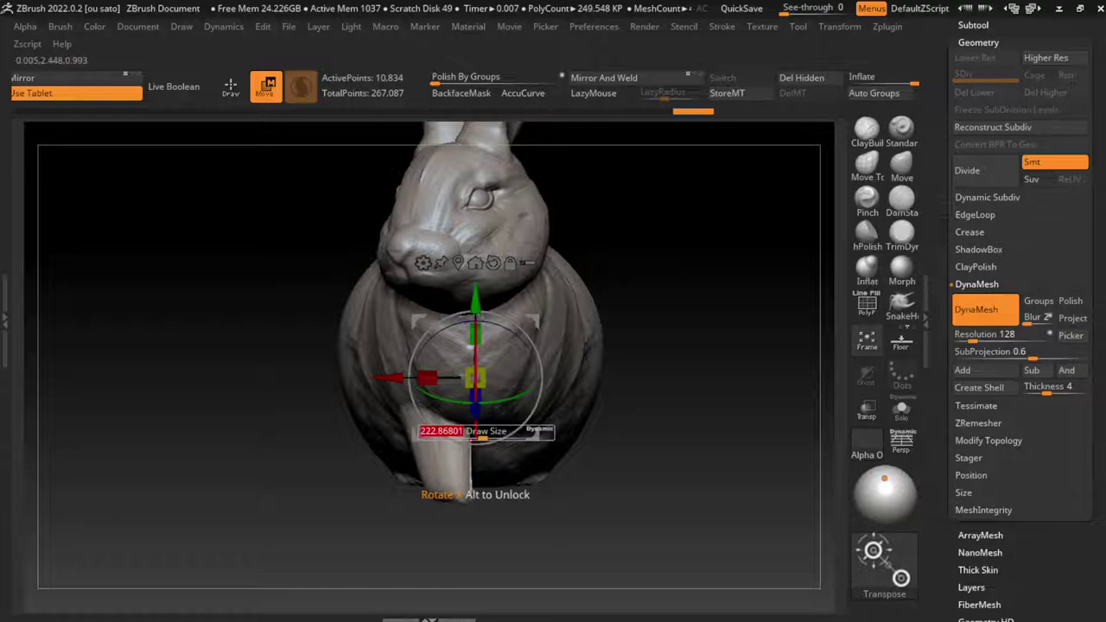
pyautogui.moveTo(474, 397)
pyautogui.mouseDown()
pyautogui.moveTo(434, 467)
pyautogui.moveTo(371, 451)
pyautogui.moveTo(371, 471)
pyautogui.mouseUp()
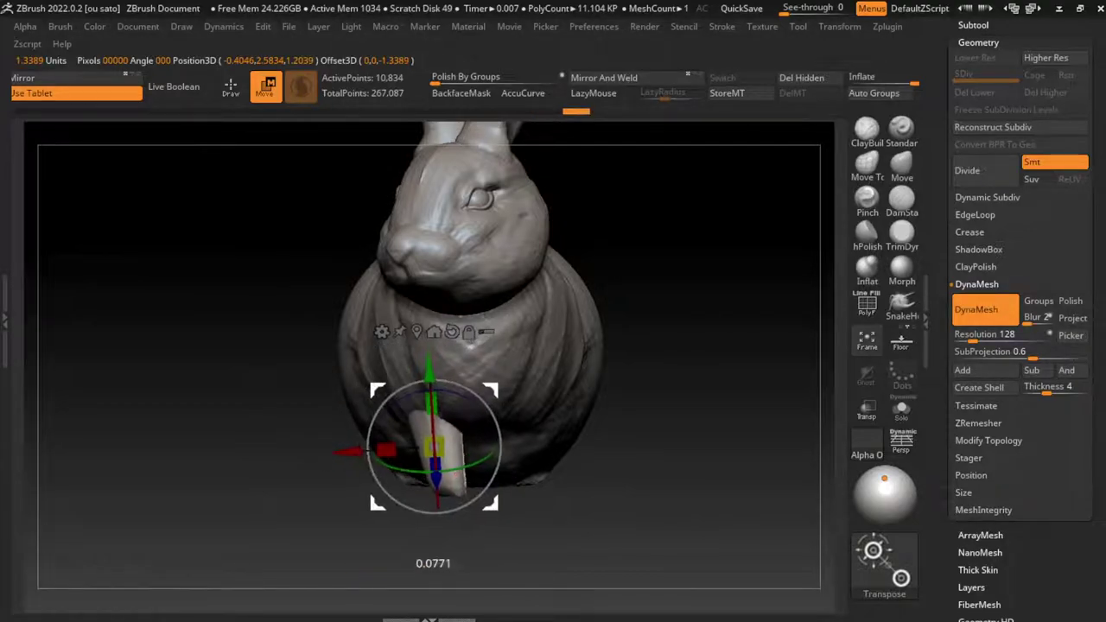
pyautogui.moveTo(430, 449); pyautogui.dragTo(453, 484)
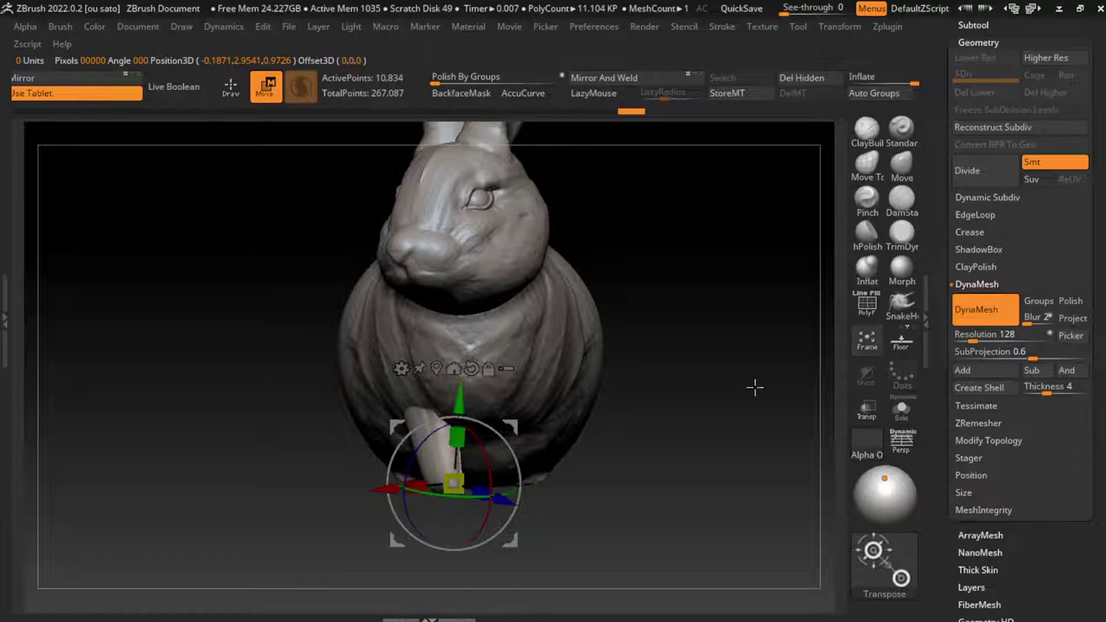
pyautogui.press('q')
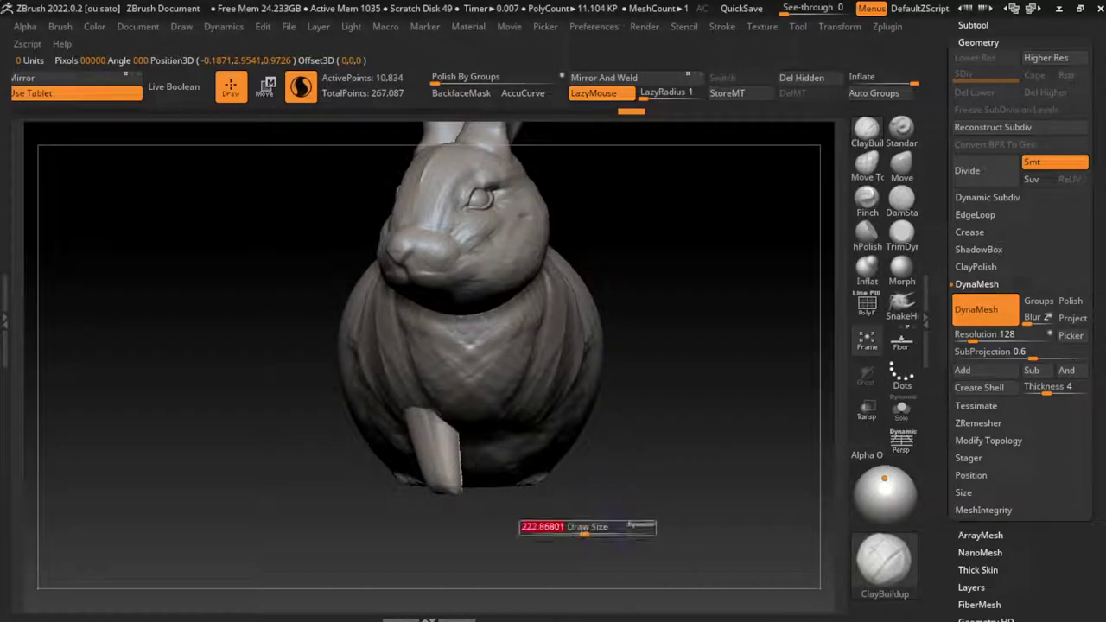
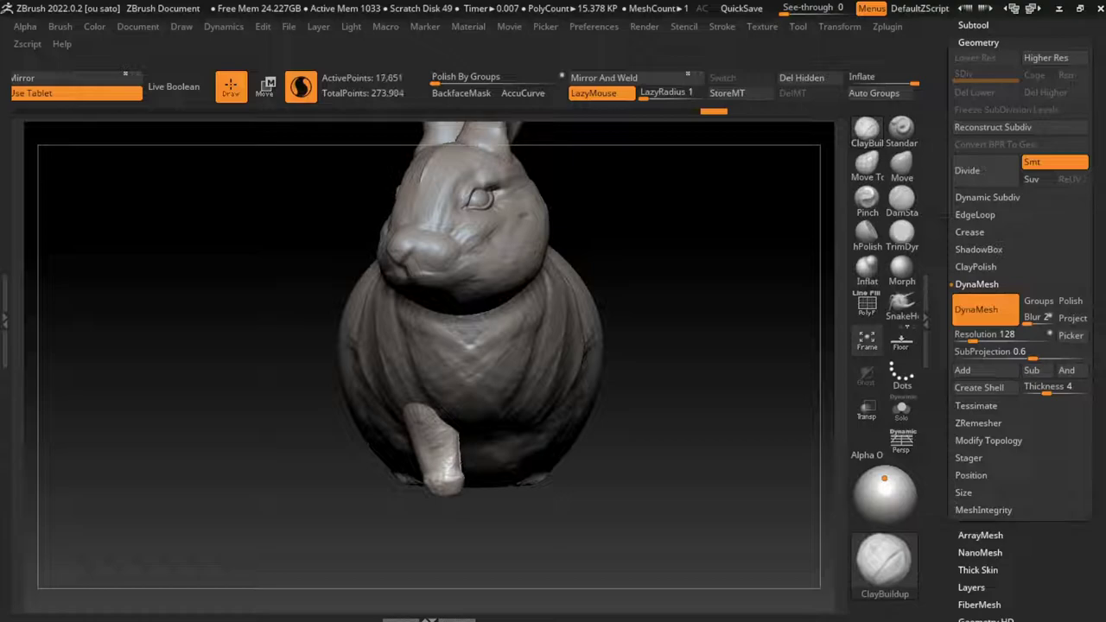
# - Build clay onto the front leg and preview mirroring it, undoing each mirror
pyautogui.moveTo(453, 466)
pyautogui.mouseDown()
pyautogui.moveTo(457, 449)
pyautogui.moveTo(452, 484)
pyautogui.mouseUp()
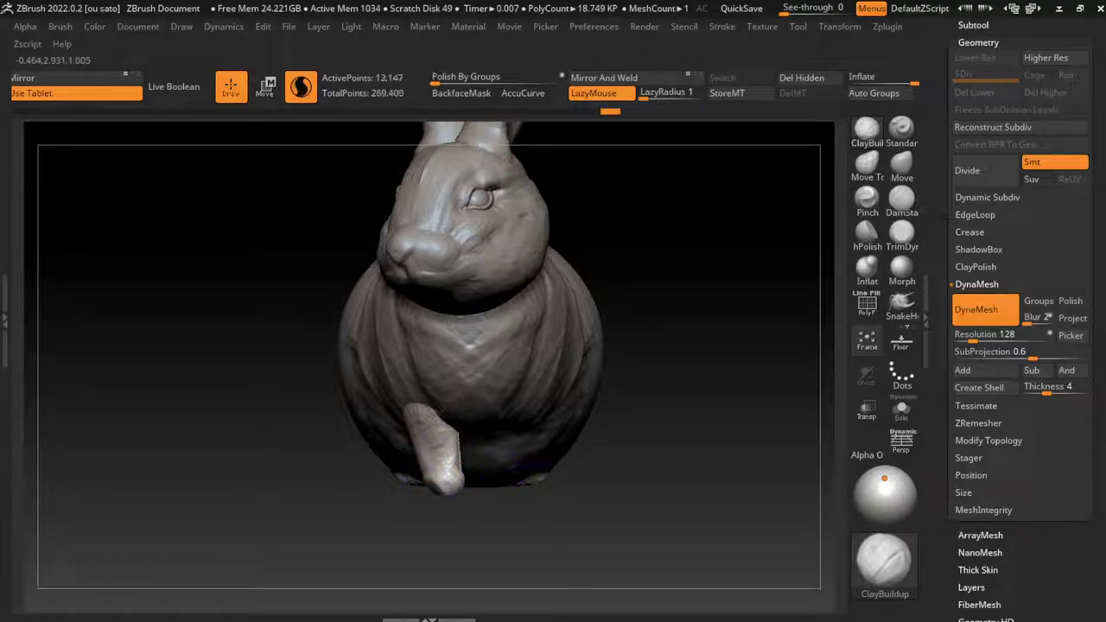
pyautogui.click(604, 78)
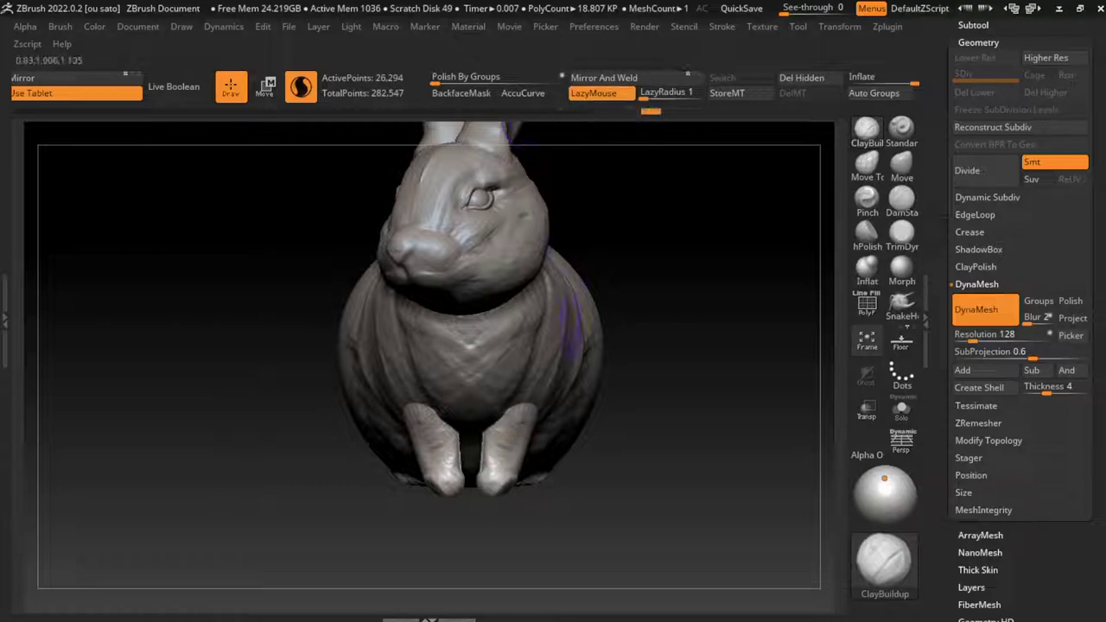
pyautogui.hotkey('ctrl', 'z')
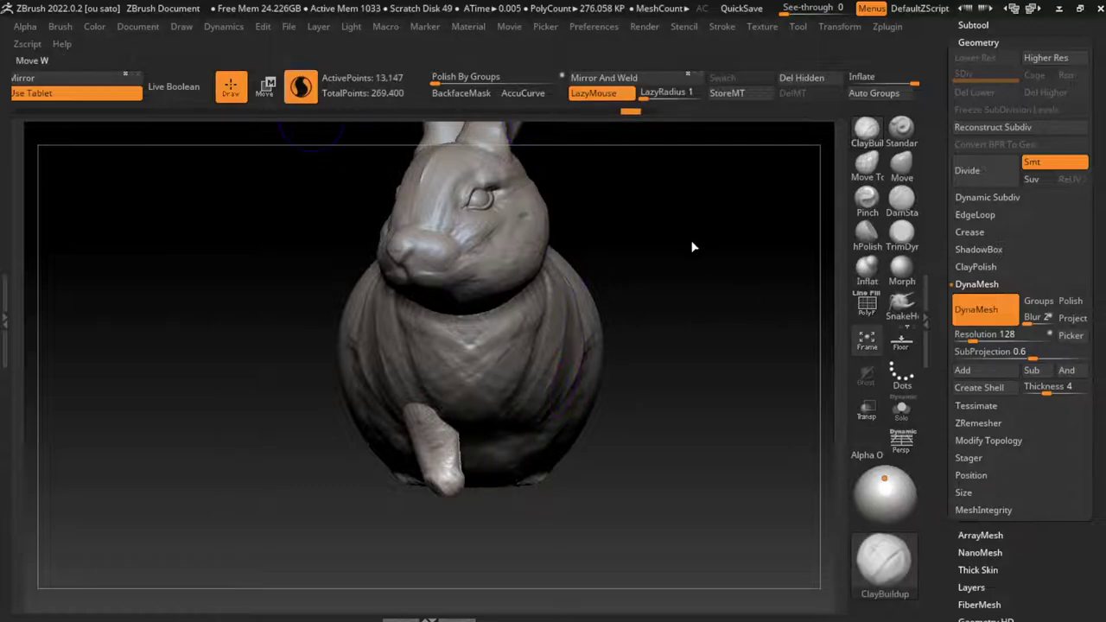
pyautogui.press('w')
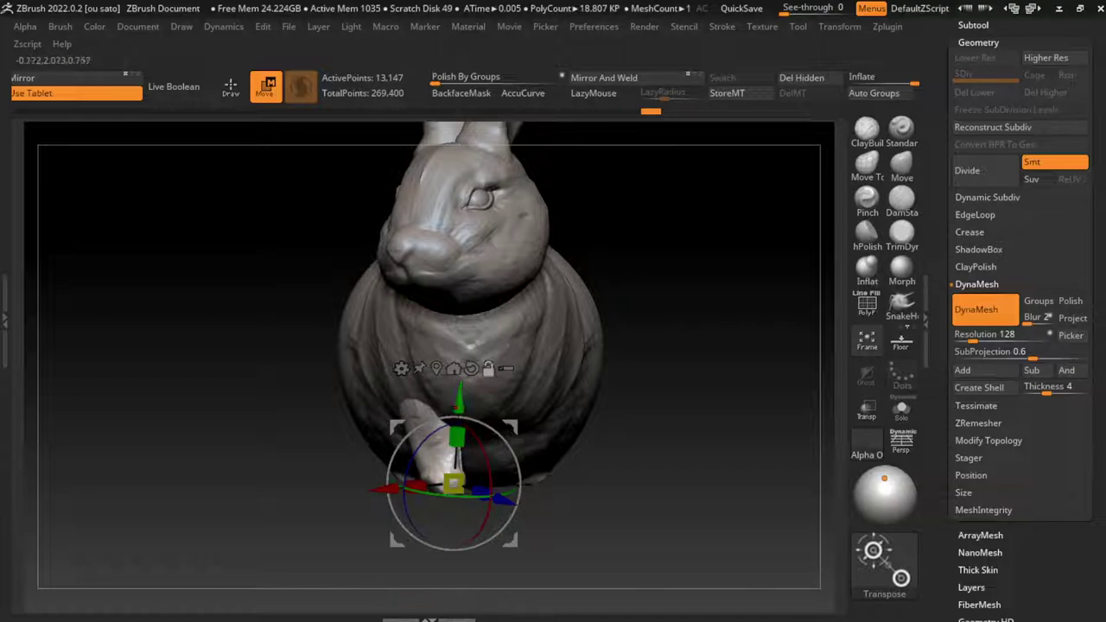
pyautogui.click(471, 369)
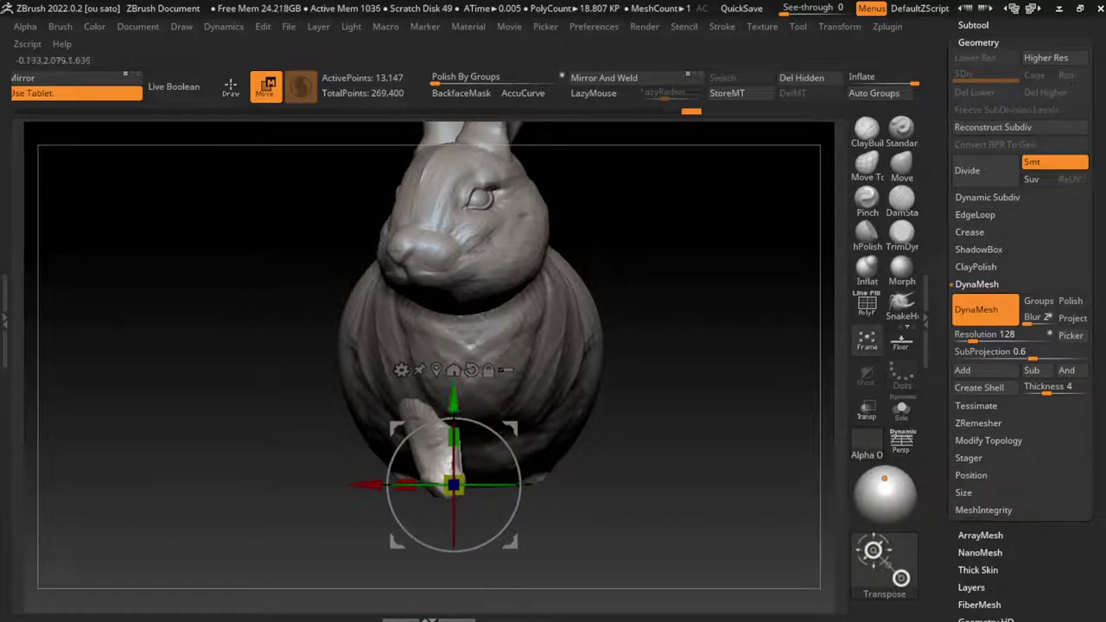
pyautogui.click(603, 76)
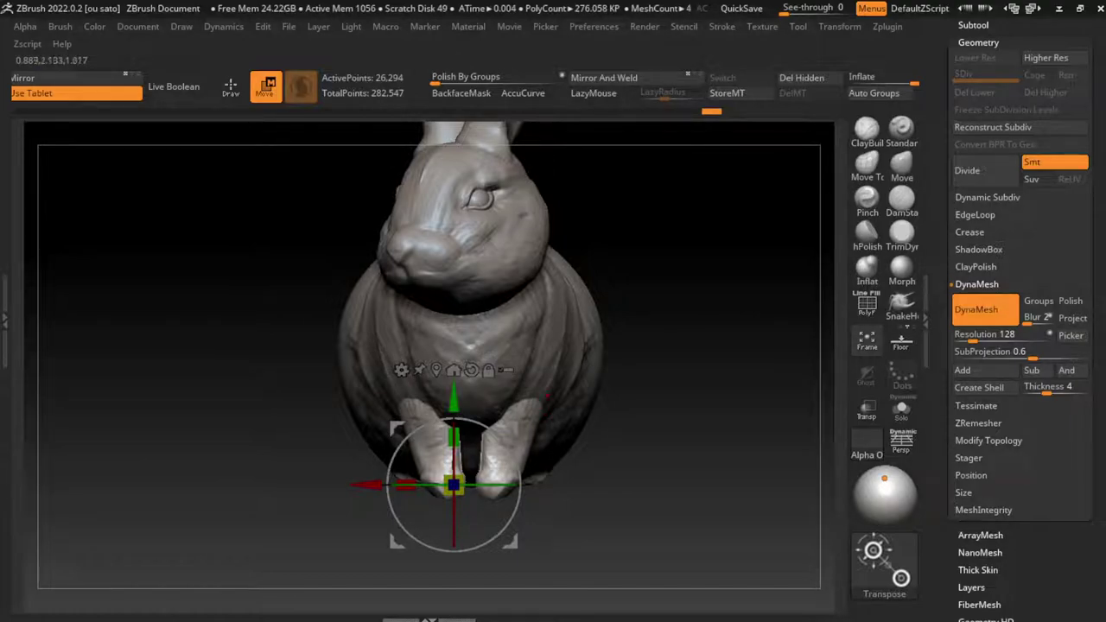
pyautogui.hotkey('ctrl', 'z')
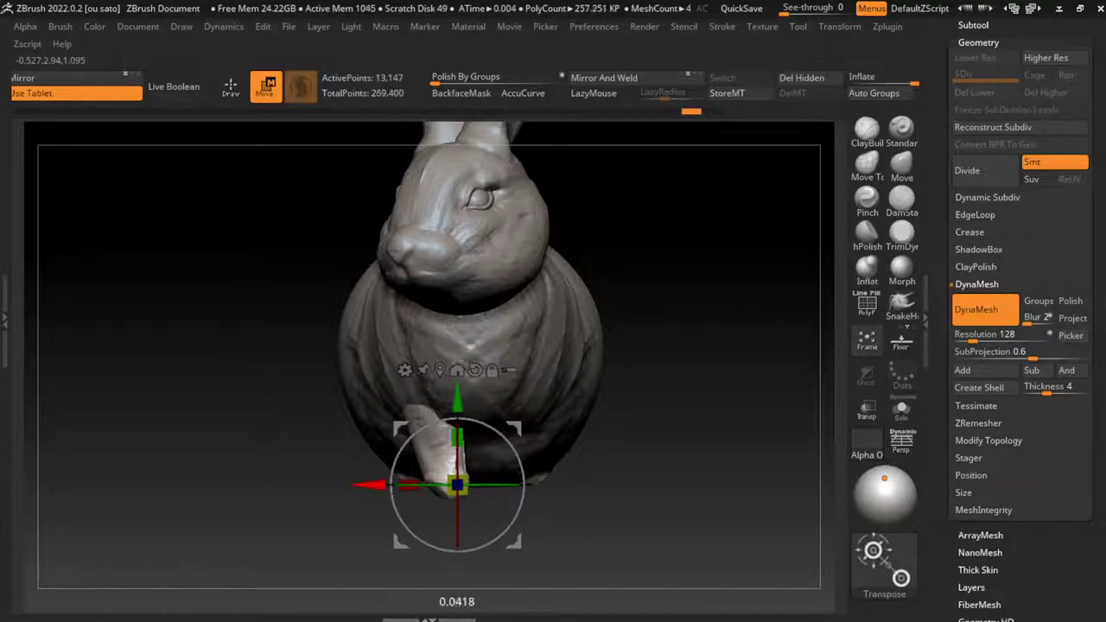
pyautogui.click(604, 77)
pyautogui.hotkey('ctrl', 'z')
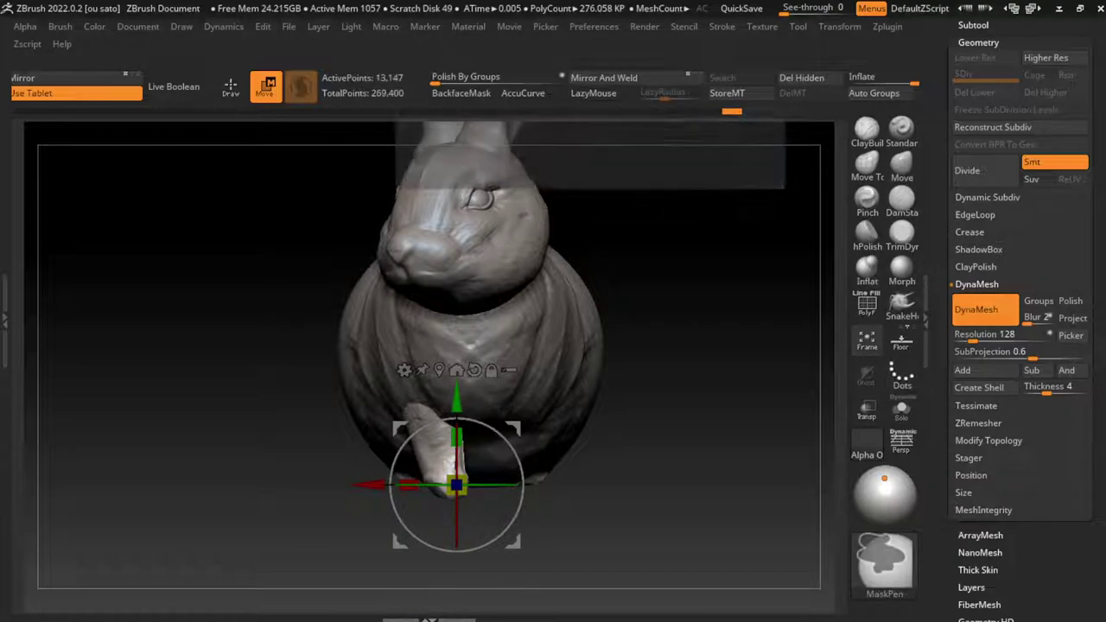
# - Nudge the leg along X, undoing each test mirror, then select the body
pyautogui.moveTo(371, 484)
pyautogui.mouseDown()
pyautogui.moveTo(384, 484)
pyautogui.moveTo(366, 484)
pyautogui.mouseUp()
pyautogui.click(604, 77)
pyautogui.hotkey('ctrl', 'z')
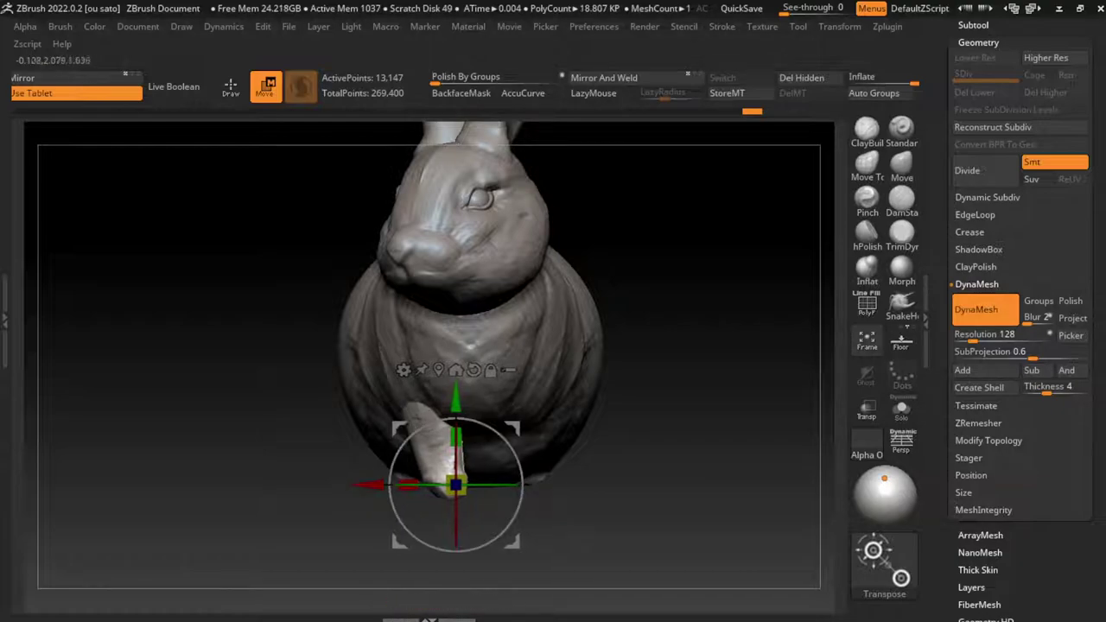
pyautogui.click(635, 78)
pyautogui.hotkey('ctrl', 'z')
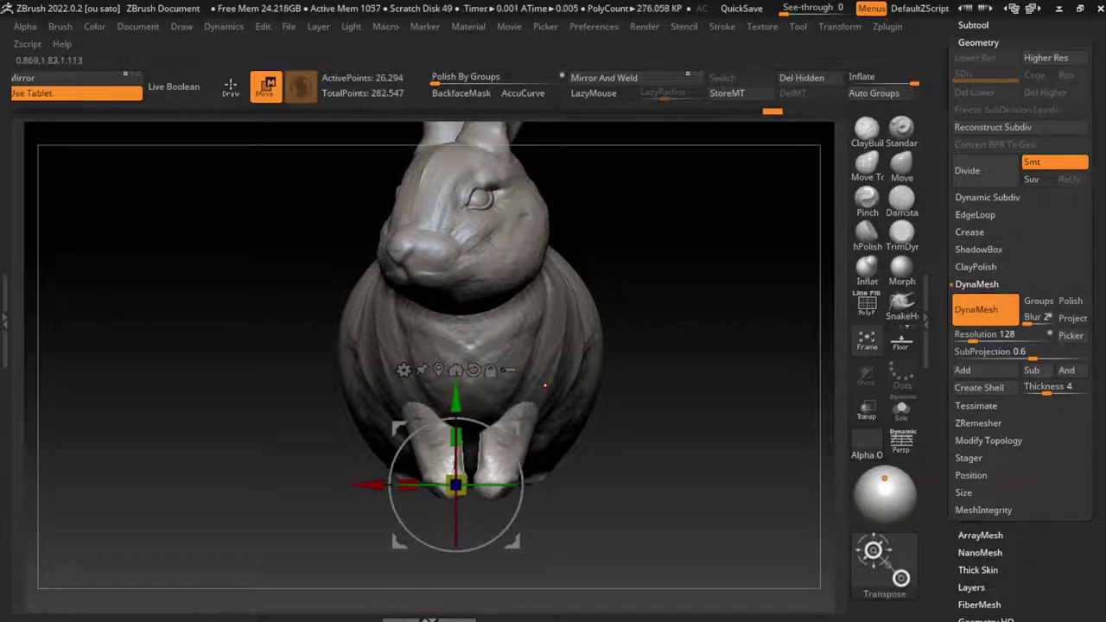
pyautogui.moveTo(371, 483); pyautogui.dragTo(377, 484)
pyautogui.click(603, 77)
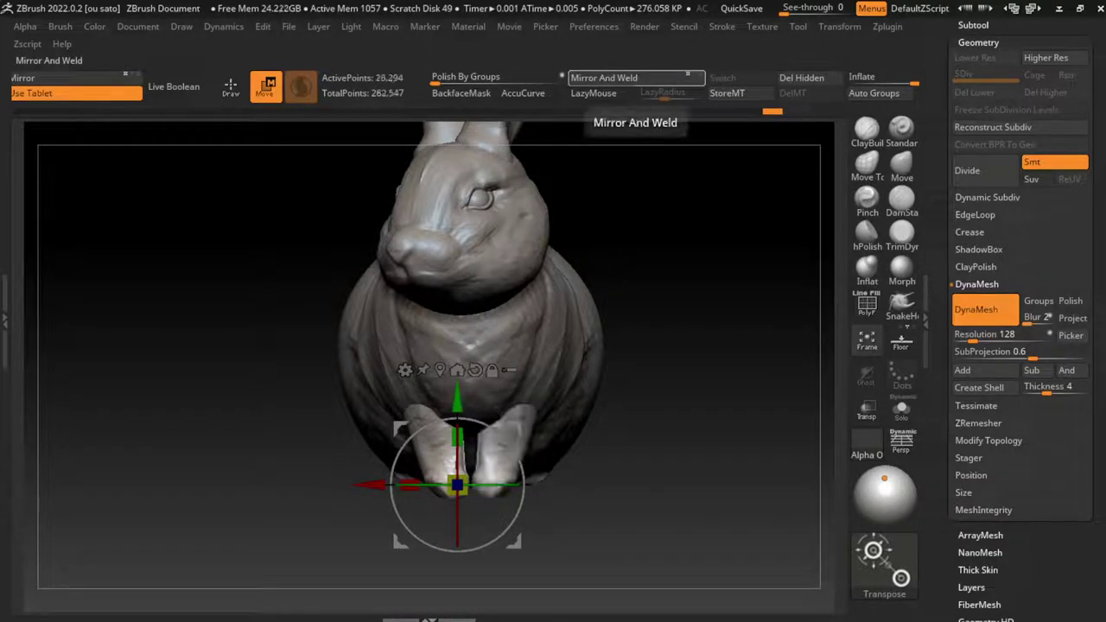
pyautogui.press('q')
pyautogui.hotkey('ctrl', 'z')
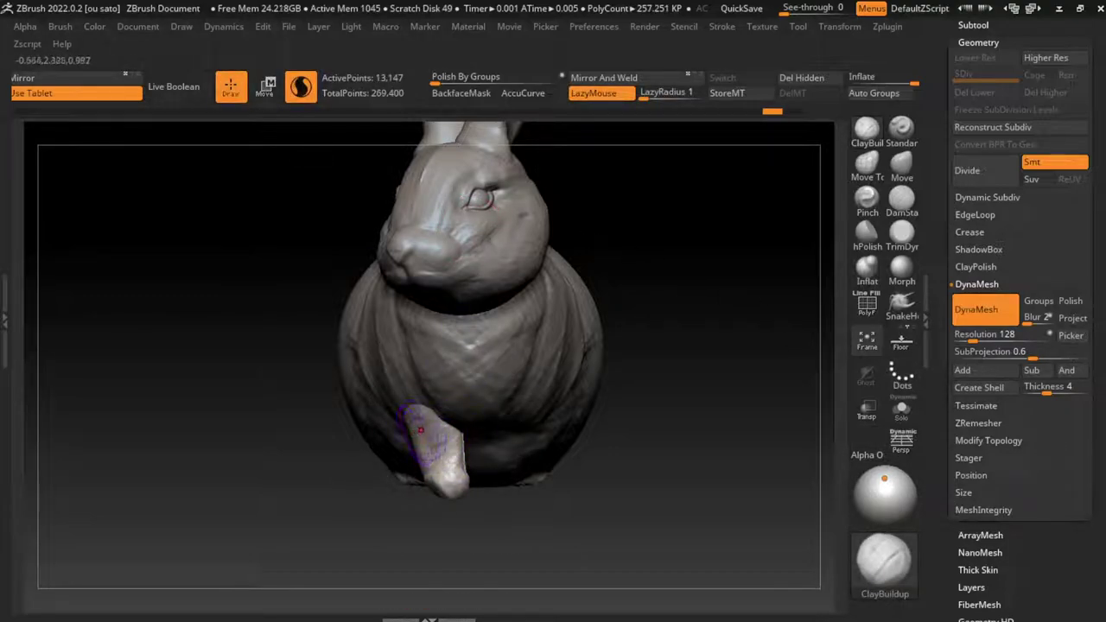
pyautogui.keyDown('alt'); pyautogui.click(380, 484); pyautogui.keyUp('alt')
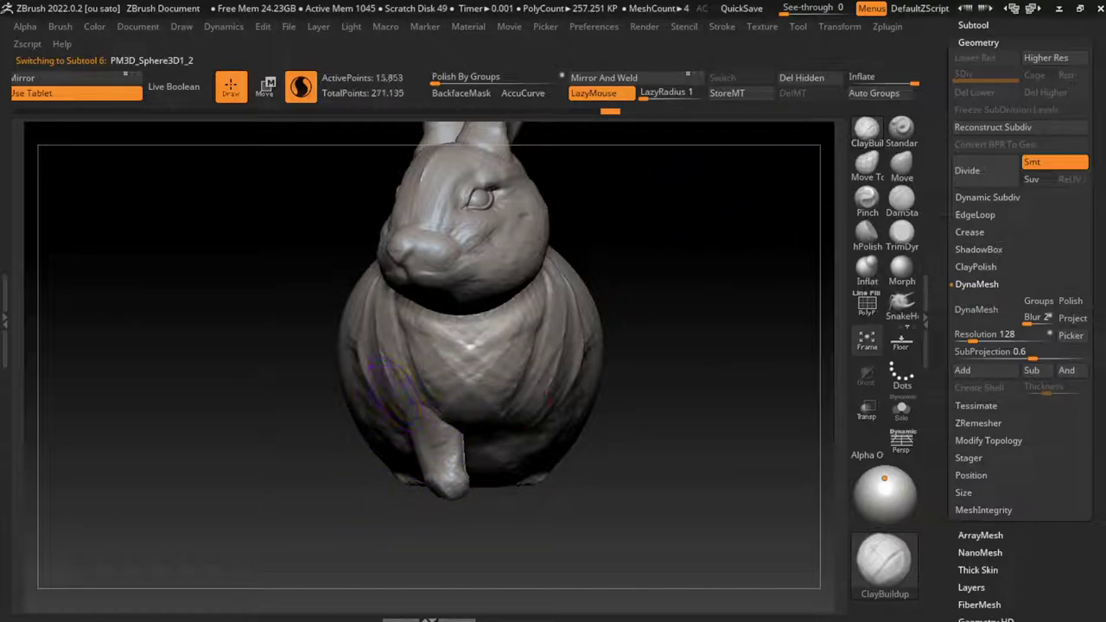
# - Add clay to both sides of the chest, briefly trying the DamStandard brush
pyautogui.moveTo(393, 389); pyautogui.dragTo(410, 380)
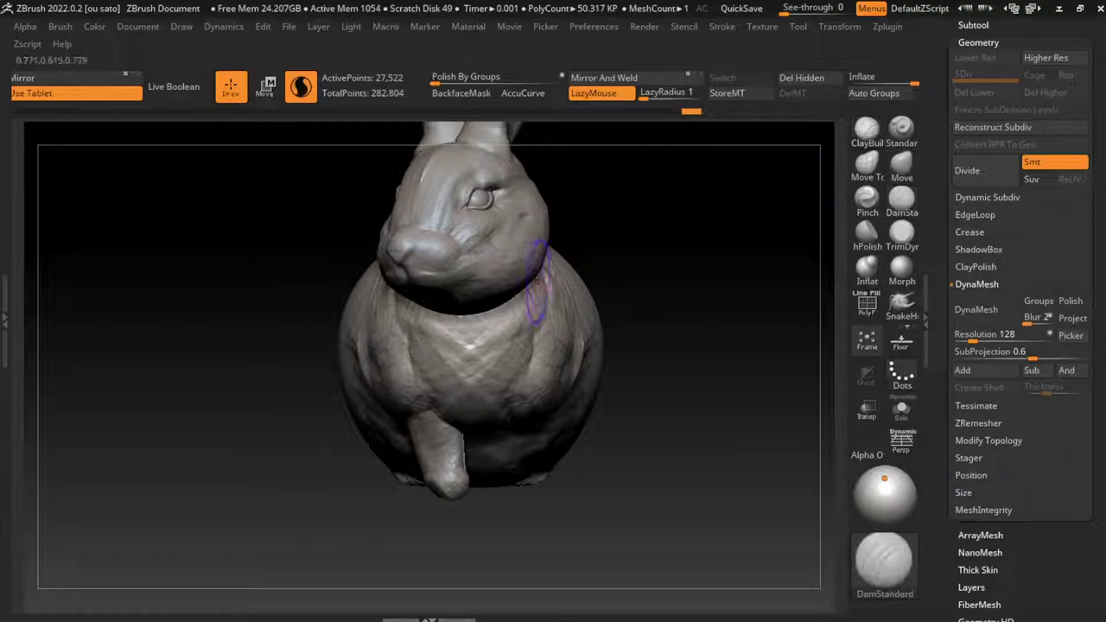
pyautogui.press('b')
pyautogui.press('d')
pyautogui.press('s')
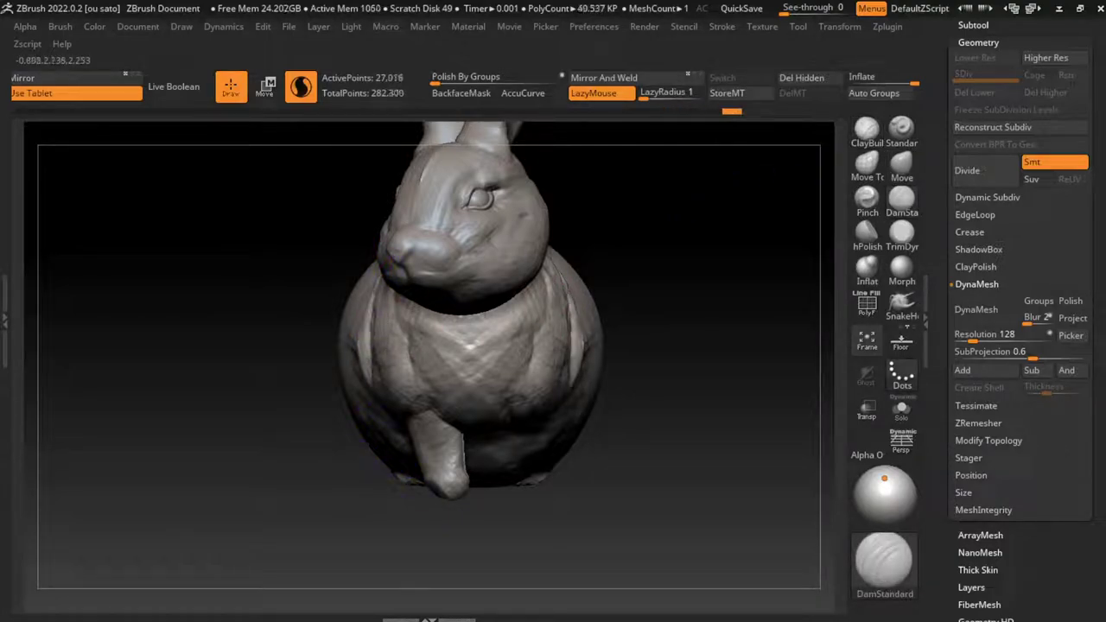
pyautogui.press('b')
pyautogui.press('c')
pyautogui.press('b')
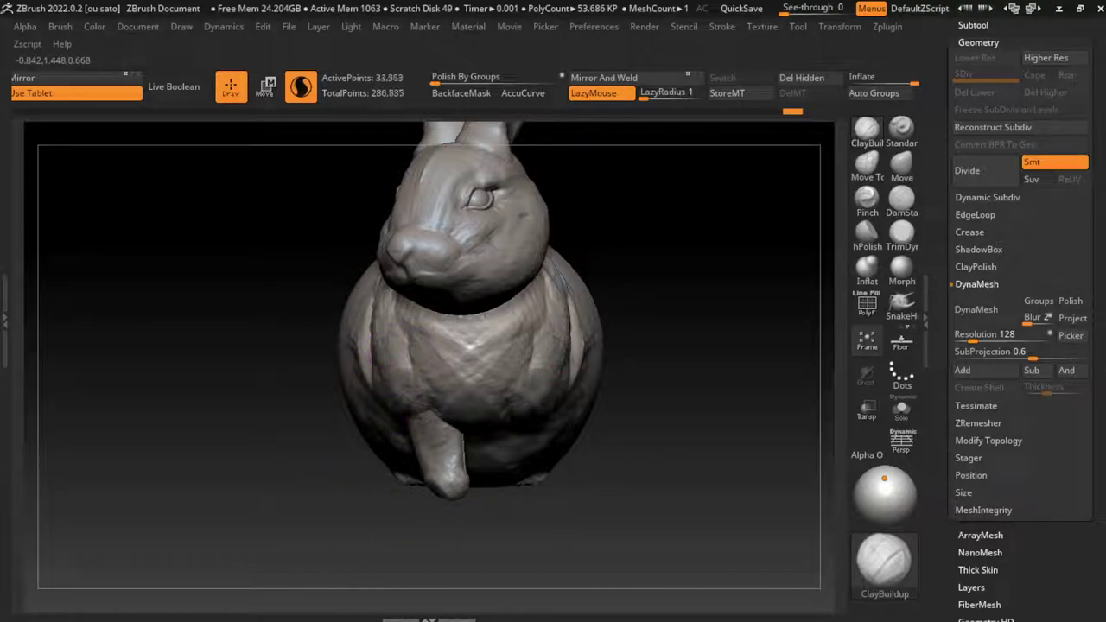
# - Build up the flanks and reshape the upper and lower chest, then select the leg
pyautogui.moveTo(402, 358)
pyautogui.mouseDown()
pyautogui.moveTo(410, 378)
pyautogui.moveTo(403, 333)
pyautogui.mouseUp()
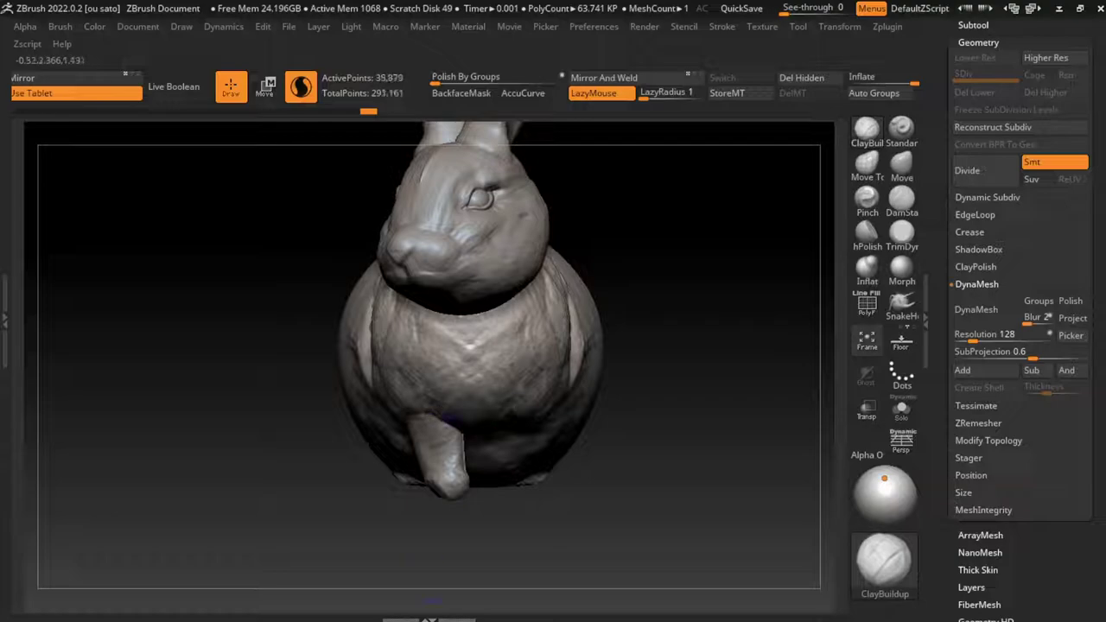
pyautogui.moveTo(454, 363)
pyautogui.mouseDown()
pyautogui.moveTo(447, 324)
pyautogui.moveTo(475, 302)
pyautogui.mouseUp()
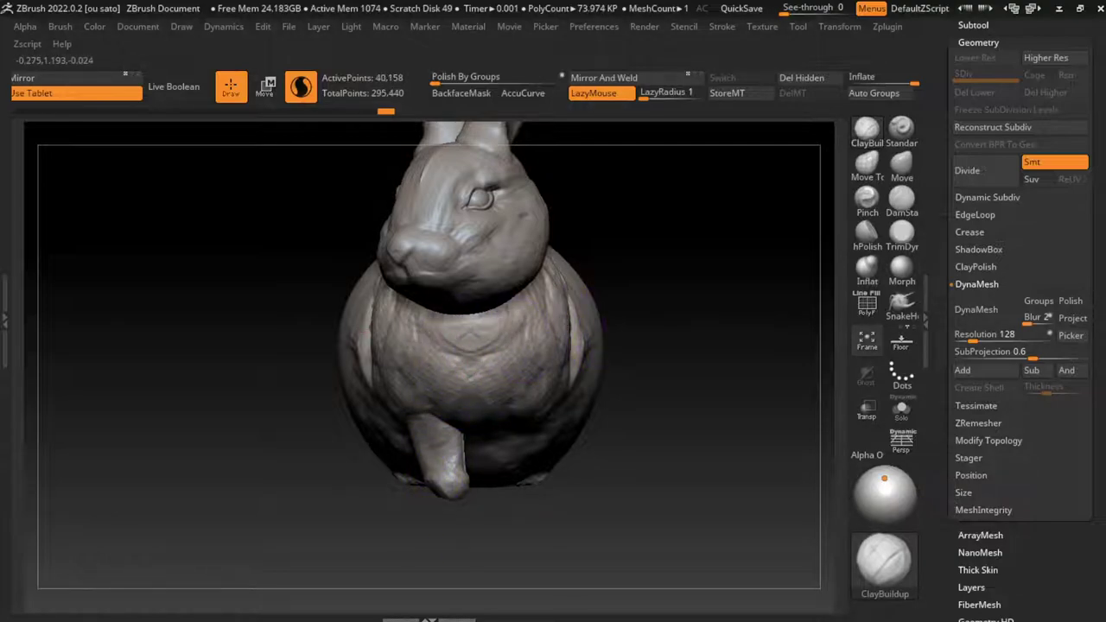
pyautogui.moveTo(458, 359); pyautogui.dragTo(471, 333)
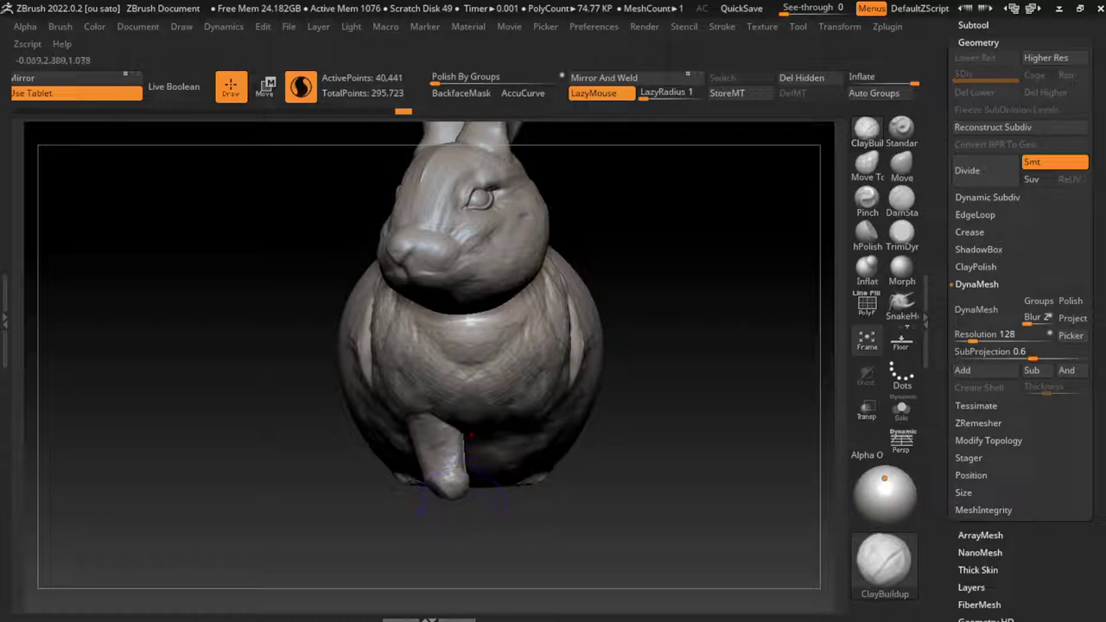
pyautogui.keyDown('alt'); pyautogui.click(470, 436); pyautogui.keyUp('alt')
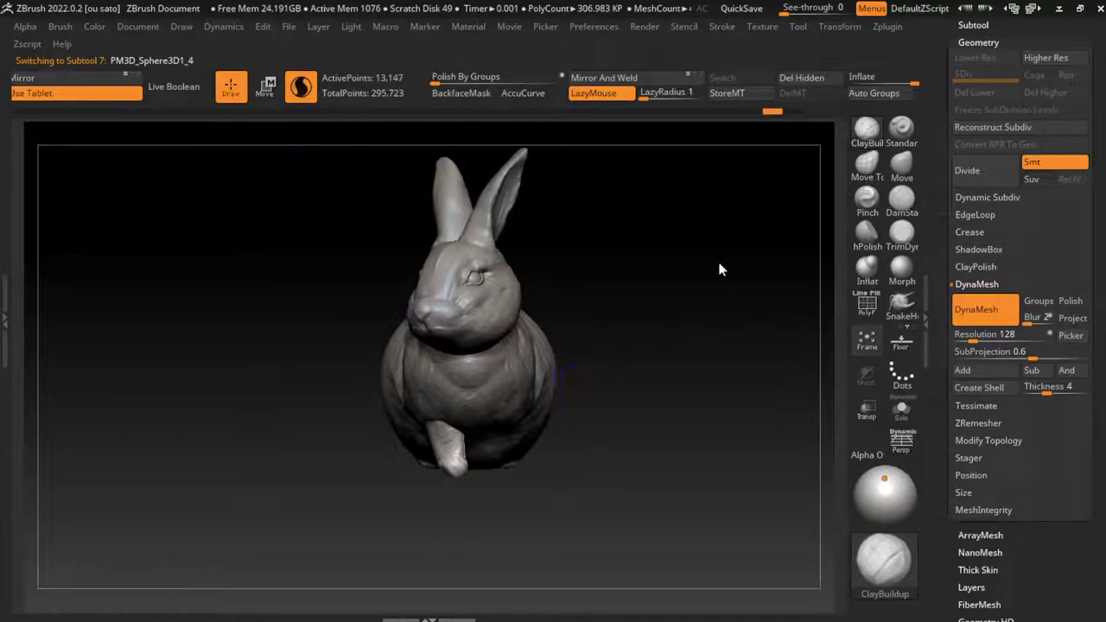
# - Push the front leg along its depth axis with the Transpose gizmo
pyautogui.press('w')
pyautogui.moveTo(719, 269); pyautogui.dragTo(786, 274)
pyautogui.moveTo(508, 467); pyautogui.dragTo(476, 467)
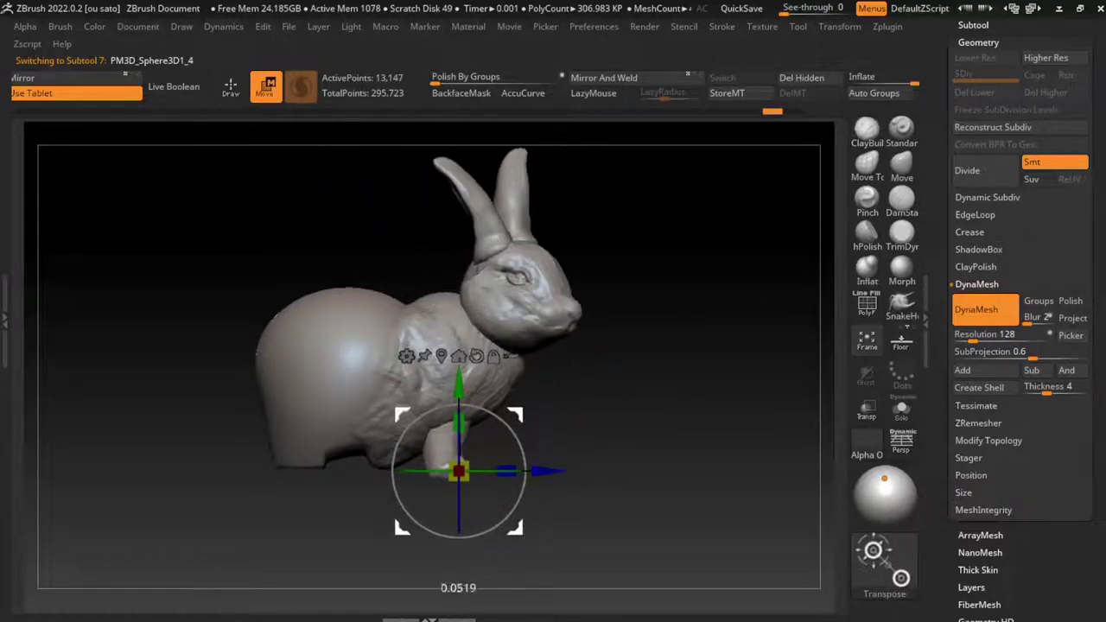
pyautogui.moveTo(691, 388); pyautogui.dragTo(605, 388)
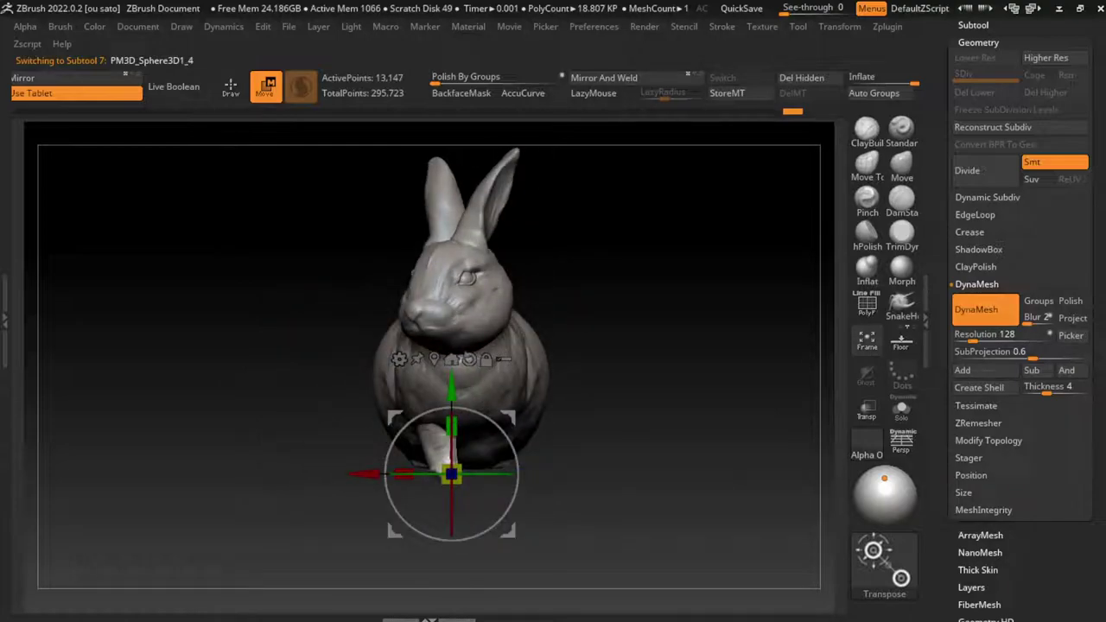
pyautogui.moveTo(451, 473); pyautogui.dragTo(483, 449)
# - Build up the lower haunches on both sides with ClayBuildup and show the subtool list
pyautogui.press('Down')
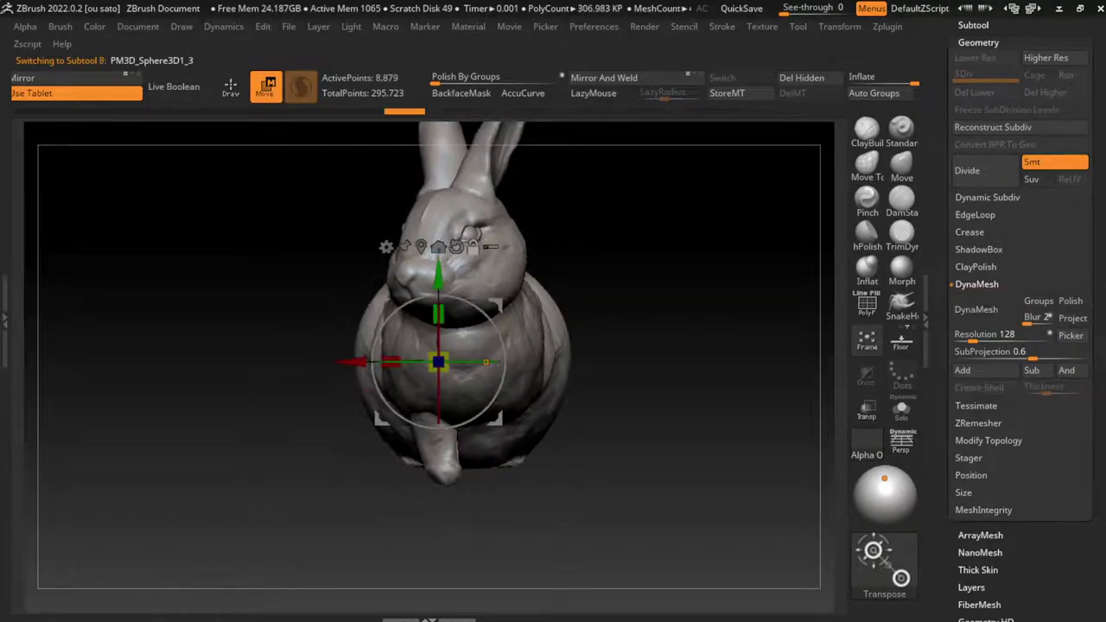
pyautogui.press('q')
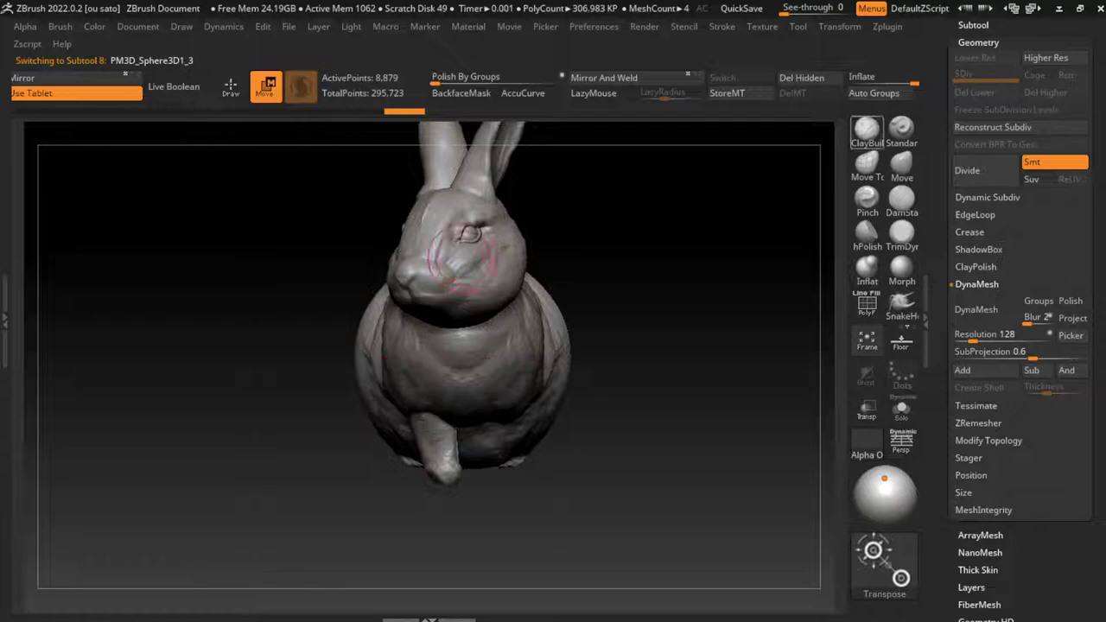
pyautogui.press('l')
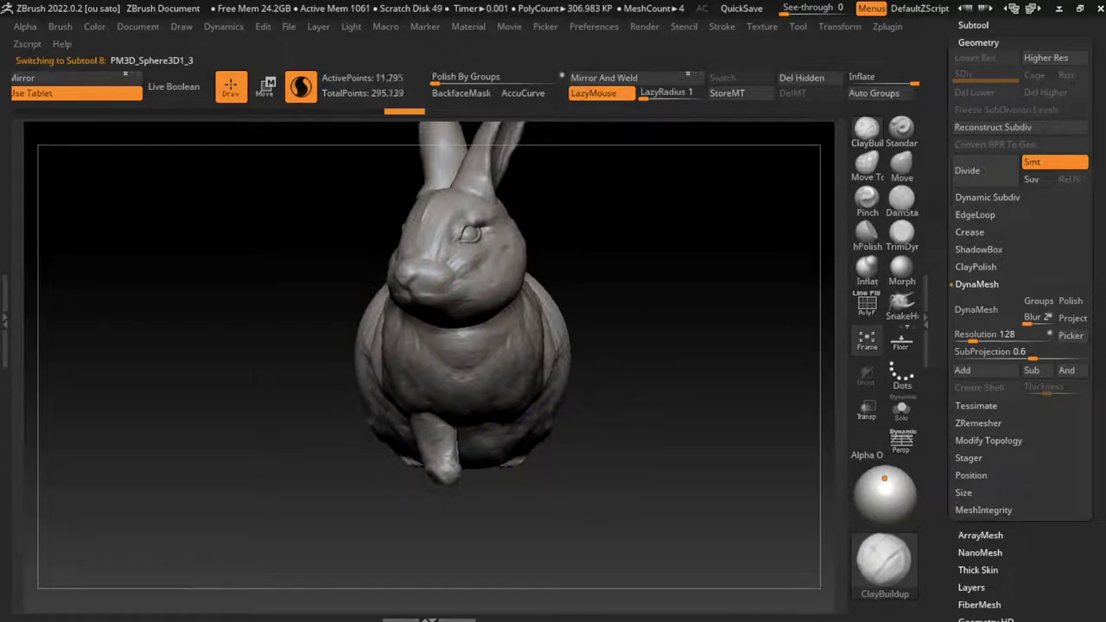
pyautogui.moveTo(380, 428); pyautogui.dragTo(376, 425)
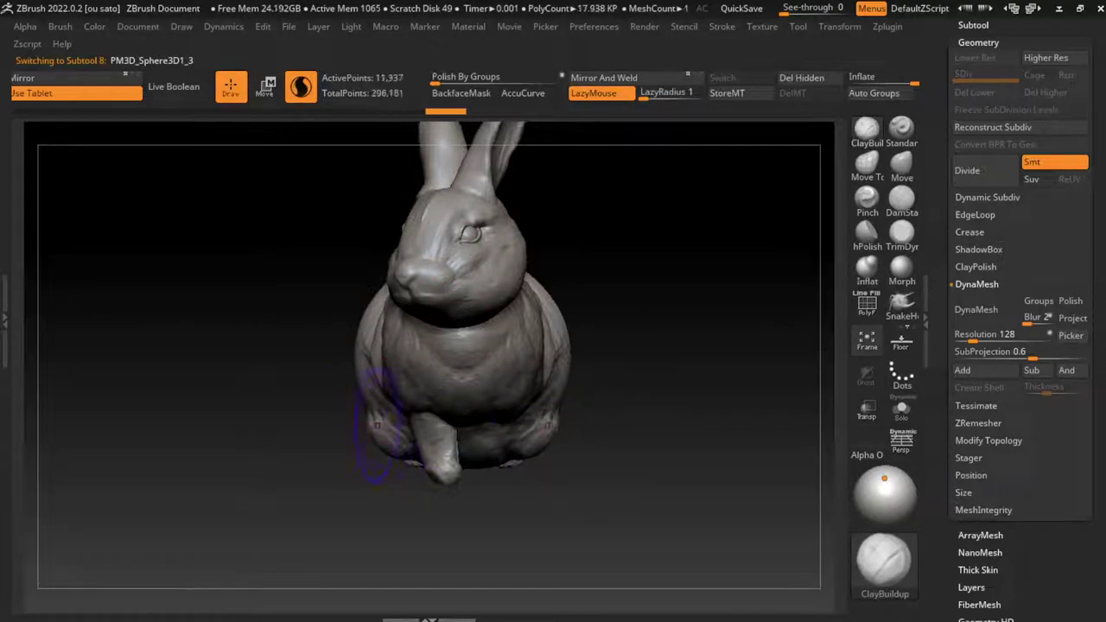
pyautogui.moveTo(369, 380); pyautogui.dragTo(388, 432)
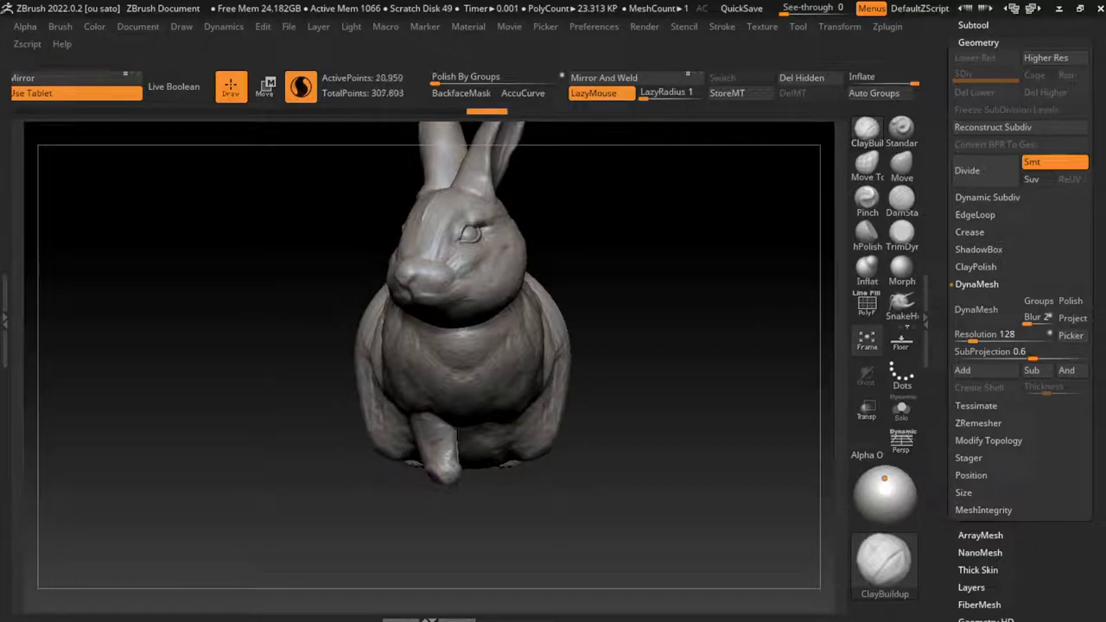
pyautogui.moveTo(380, 376); pyautogui.dragTo(377, 430)
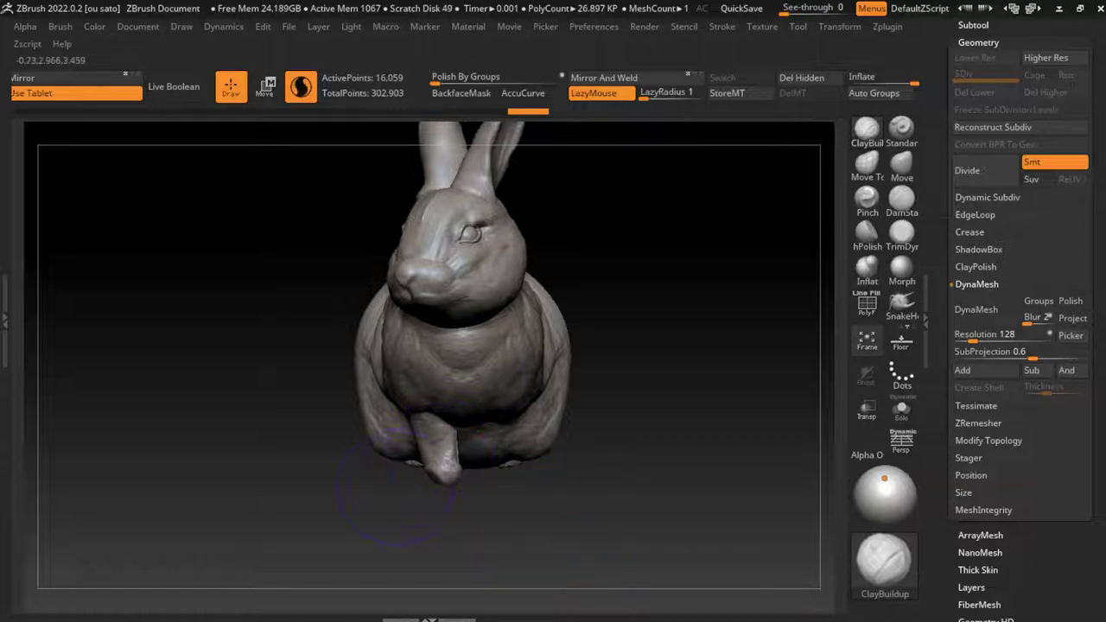
pyautogui.moveTo(393, 488)
pyautogui.mouseDown()
pyautogui.moveTo(406, 536)
pyautogui.moveTo(386, 456)
pyautogui.mouseUp()
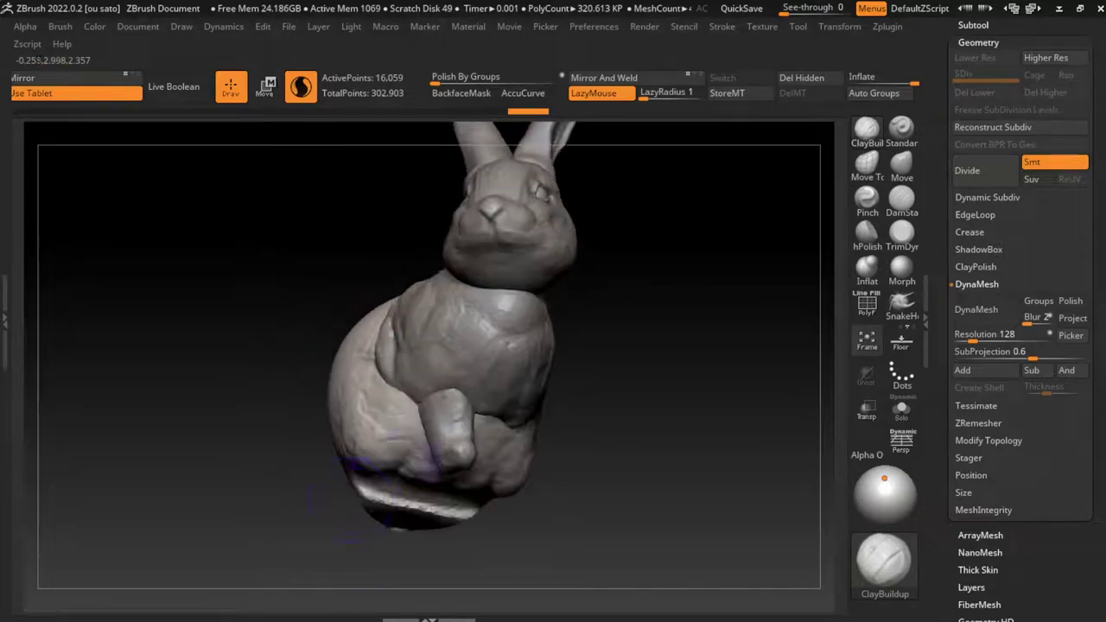
pyautogui.press('s')
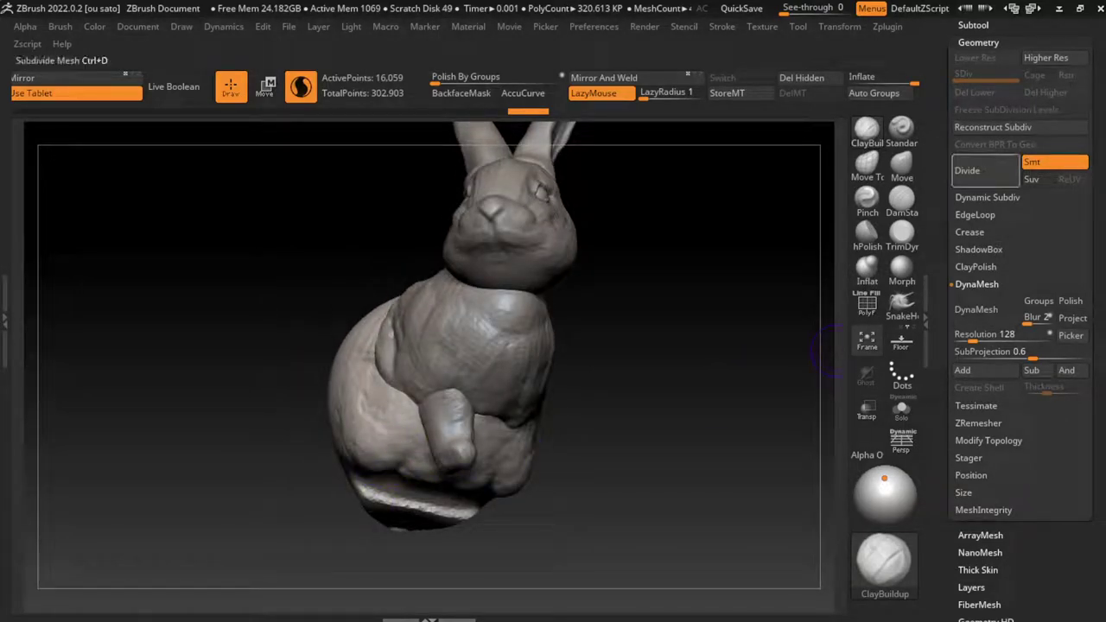
pyautogui.click(973, 24)
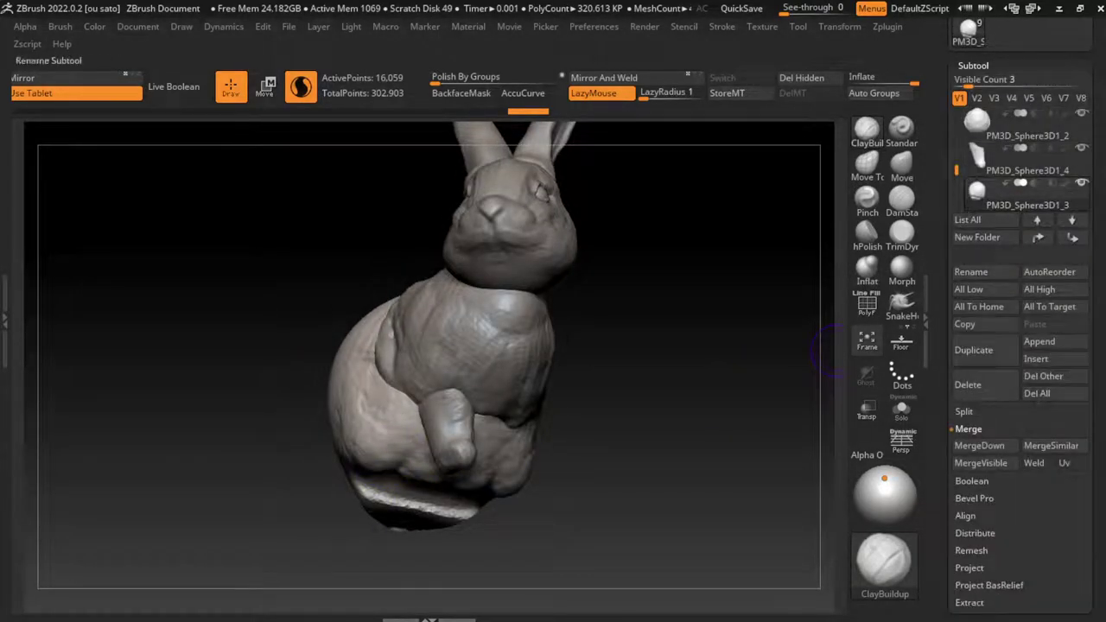
# - Orbit and reposition the gizmo to inspect the rabbit, then view the body solo from behind
pyautogui.click(973, 350)
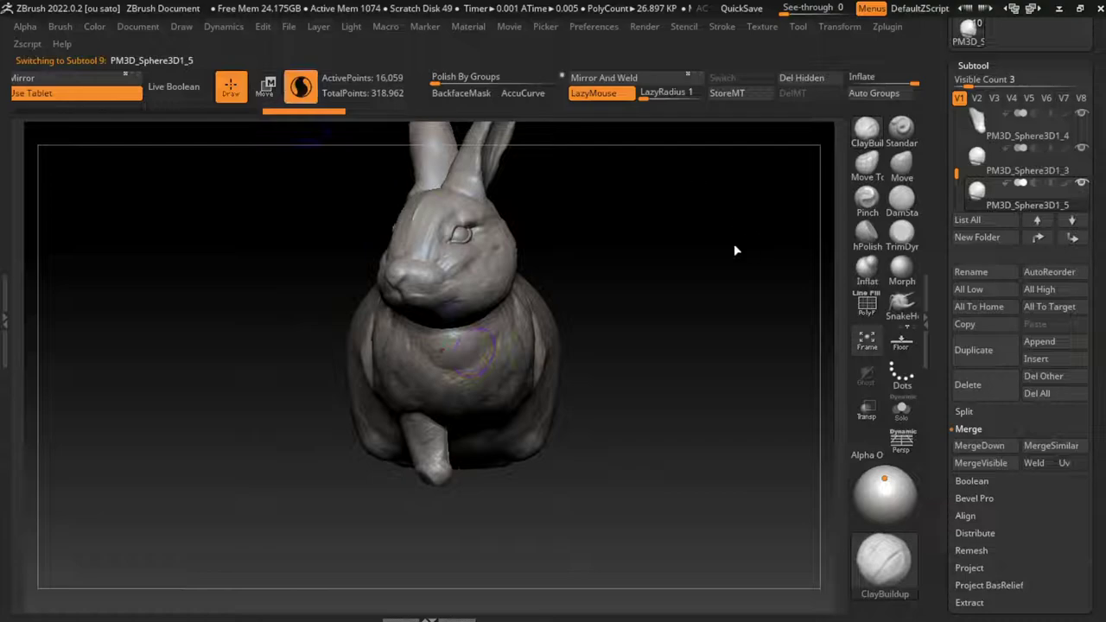
pyautogui.press('w')
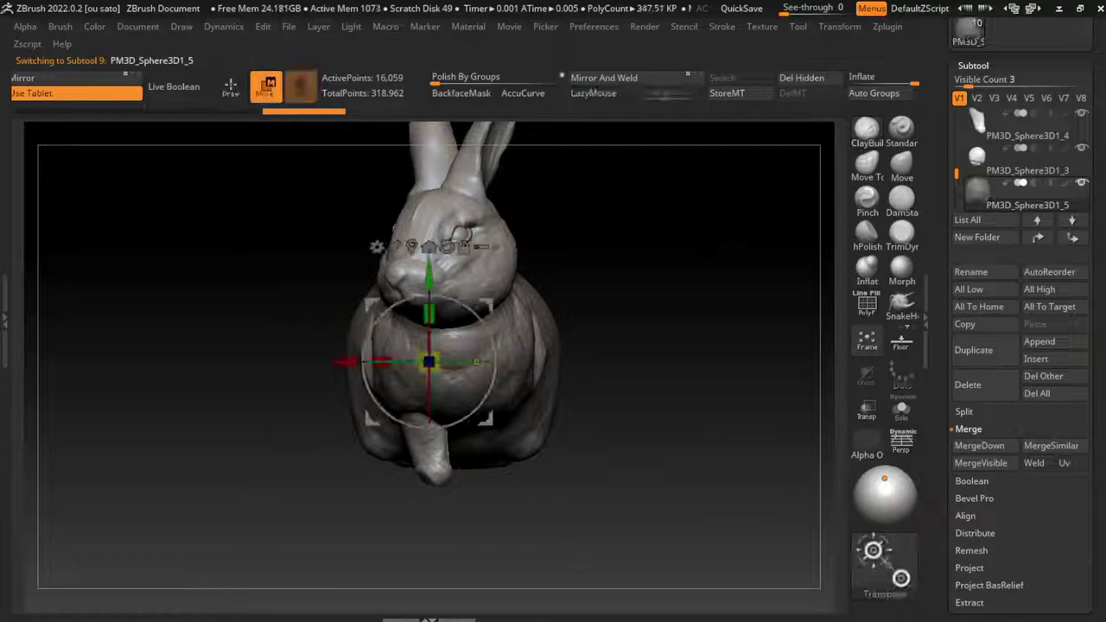
pyautogui.moveTo(734, 251); pyautogui.dragTo(812, 254)
pyautogui.moveTo(435, 362)
pyautogui.mouseDown()
pyautogui.moveTo(493, 360)
pyautogui.moveTo(499, 390)
pyautogui.mouseUp()
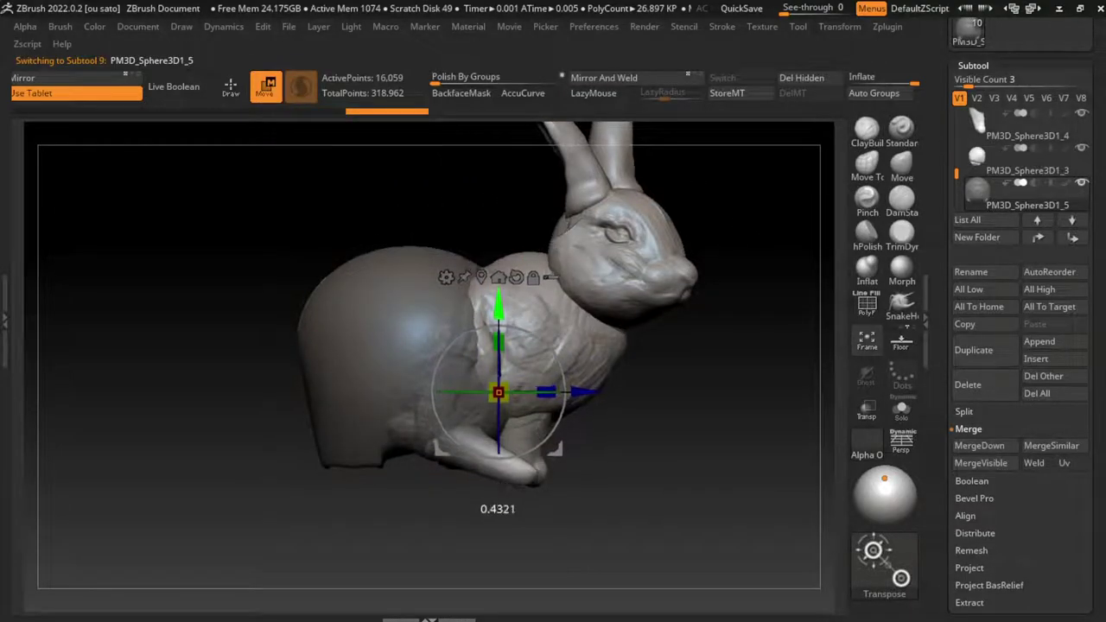
pyautogui.moveTo(778, 259); pyautogui.dragTo(700, 259)
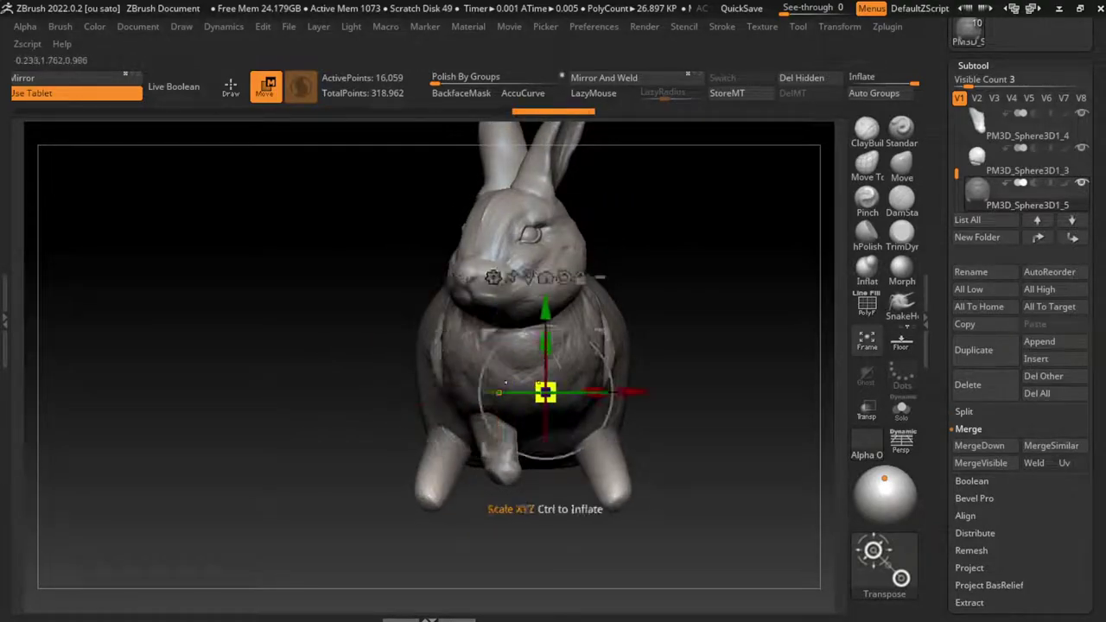
pyautogui.moveTo(498, 393); pyautogui.dragTo(601, 466)
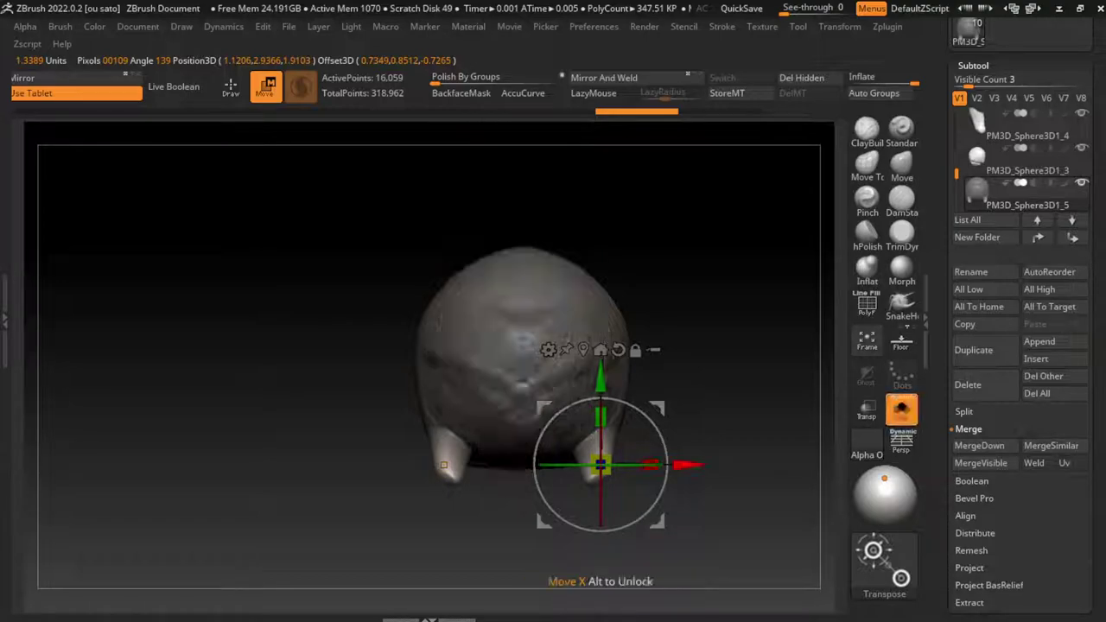
pyautogui.moveTo(443, 465); pyautogui.dragTo(507, 464)
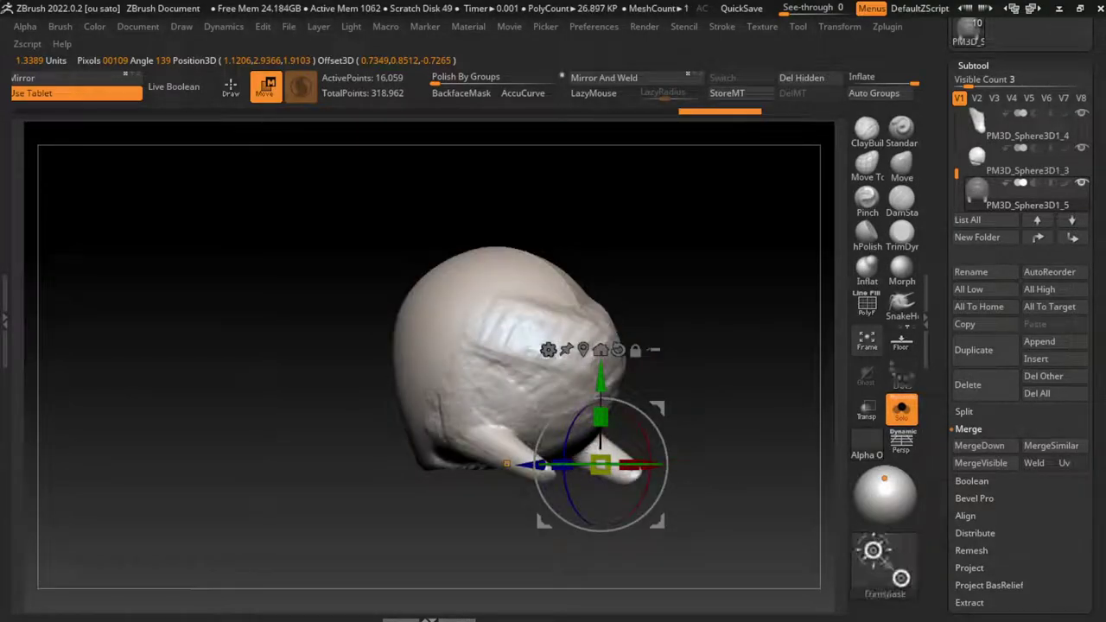
pyautogui.scroll(-4, 1019, 345)
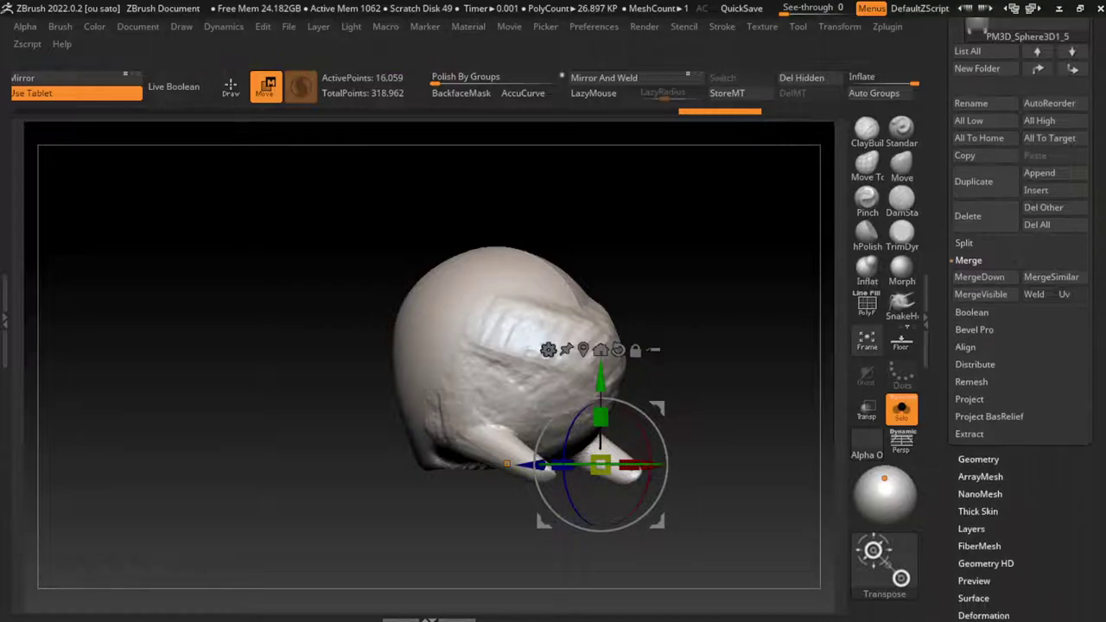
pyautogui.click(979, 458)
# - DynaMesh the body into one dense mesh and snap to a straight-on view
pyautogui.click(985, 309)
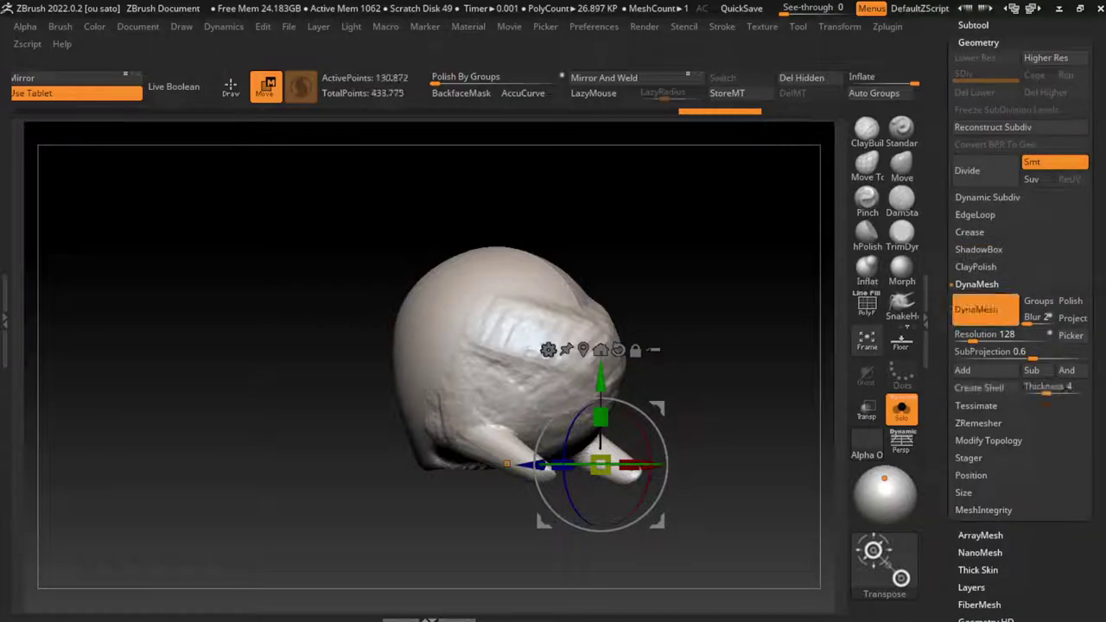
pyautogui.keyDown('shift'); pyautogui.moveTo(216, 346); pyautogui.dragTo(285, 346); pyautogui.keyUp('shift')
pyautogui.keyDown('alt'); pyautogui.click(443, 464); pyautogui.keyUp('alt')
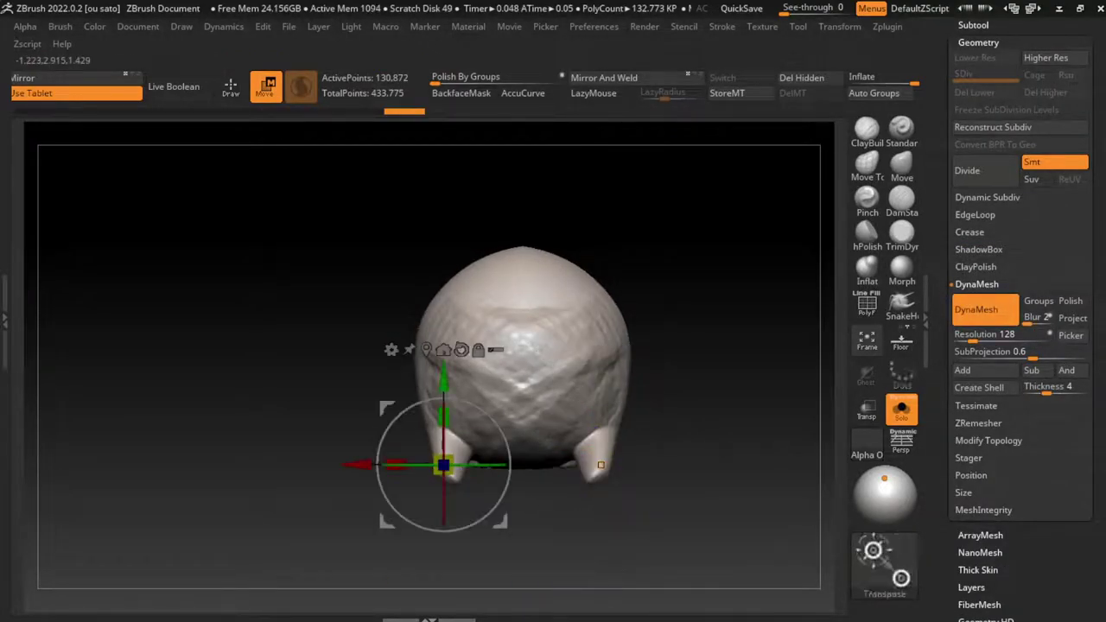
pyautogui.press('q')
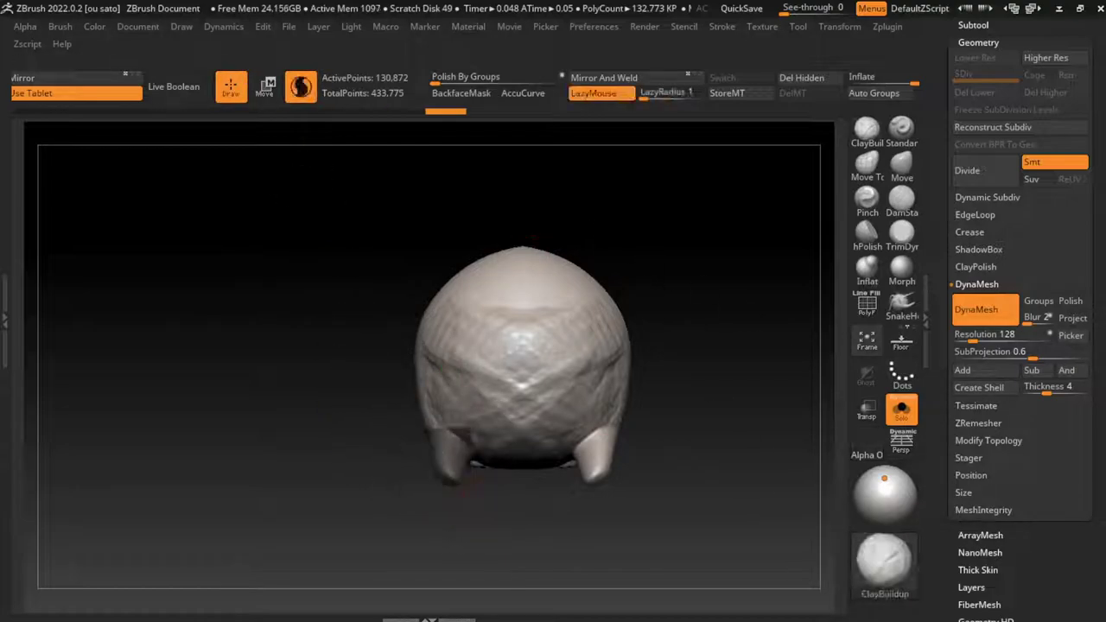
# - Isolate the left front leg by hiding and inverting visibility, then restore the rabbit
pyautogui.moveTo(436, 463)
pyautogui.mouseDown()
pyautogui.moveTo(255, 378)
pyautogui.moveTo(379, 518)
pyautogui.mouseUp()
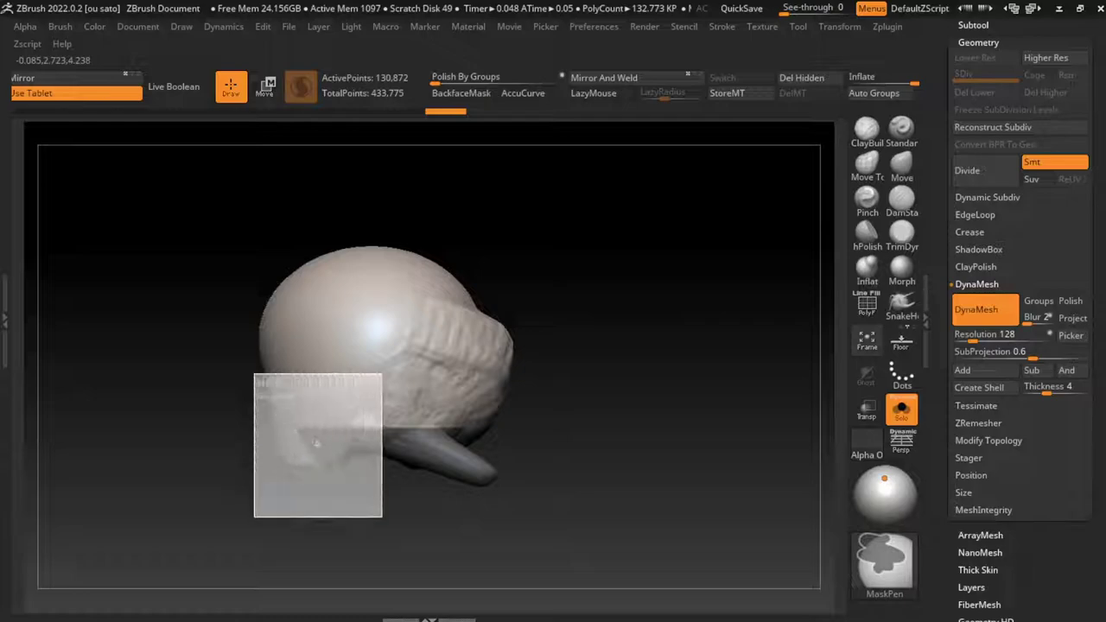
pyautogui.moveTo(605, 518); pyautogui.dragTo(509, 499)
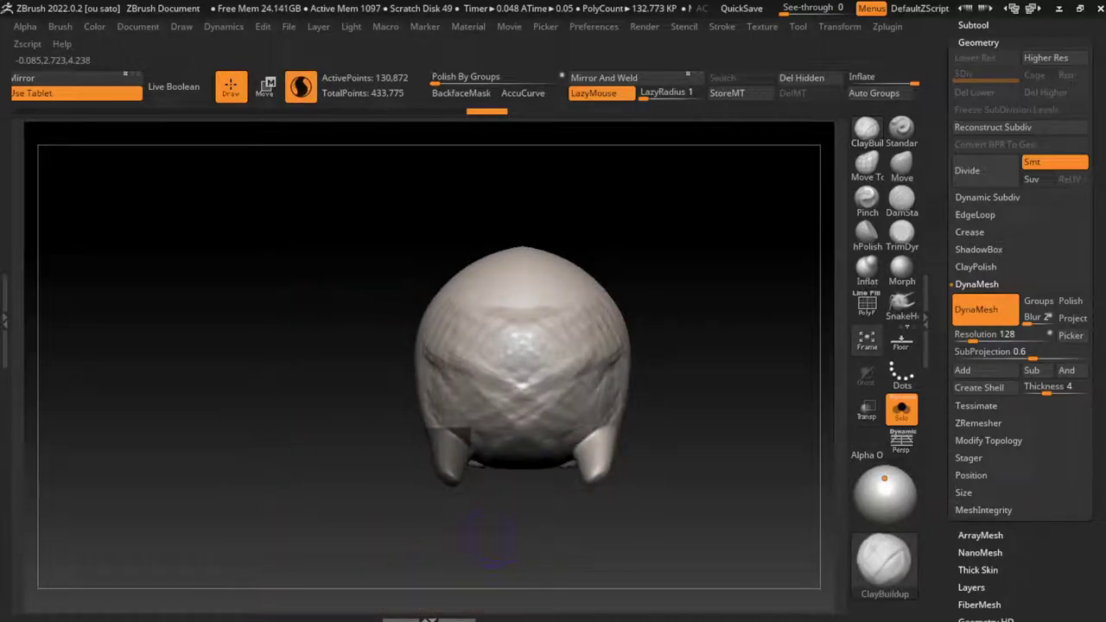
pyautogui.keyDown('ctrl'); pyautogui.keyDown('alt'); pyautogui.keyDown('shift'); pyautogui.moveTo(474, 426); pyautogui.dragTo(423, 499); pyautogui.keyUp('shift'); pyautogui.keyUp('alt'); pyautogui.keyUp('ctrl')
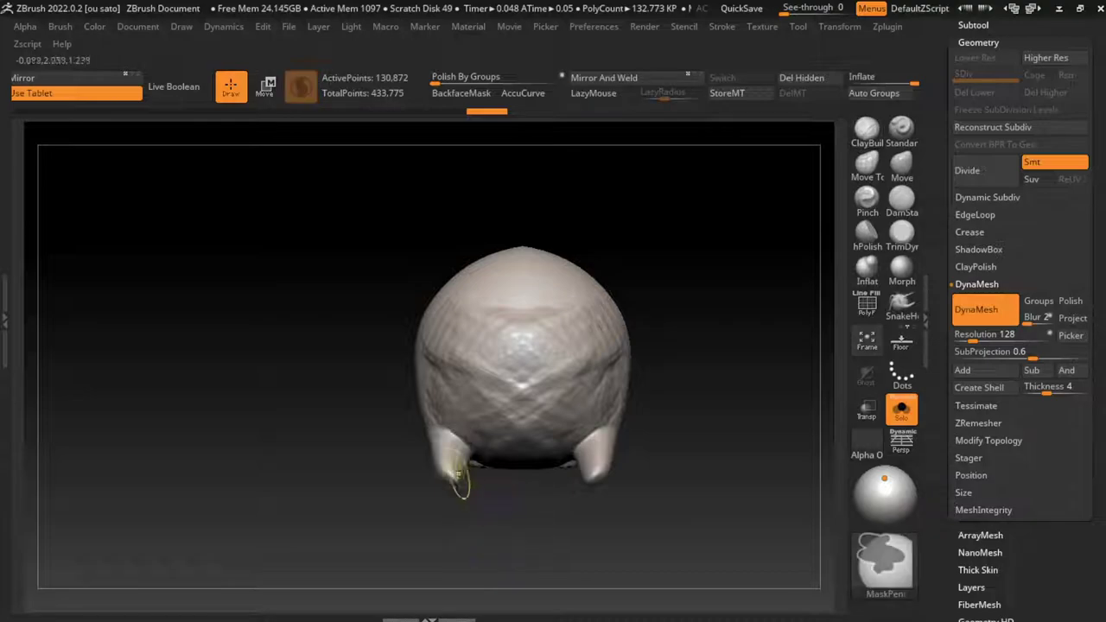
pyautogui.keyDown('ctrl'); pyautogui.keyDown('shift'); pyautogui.click(543, 469); pyautogui.keyUp('shift'); pyautogui.keyUp('ctrl')
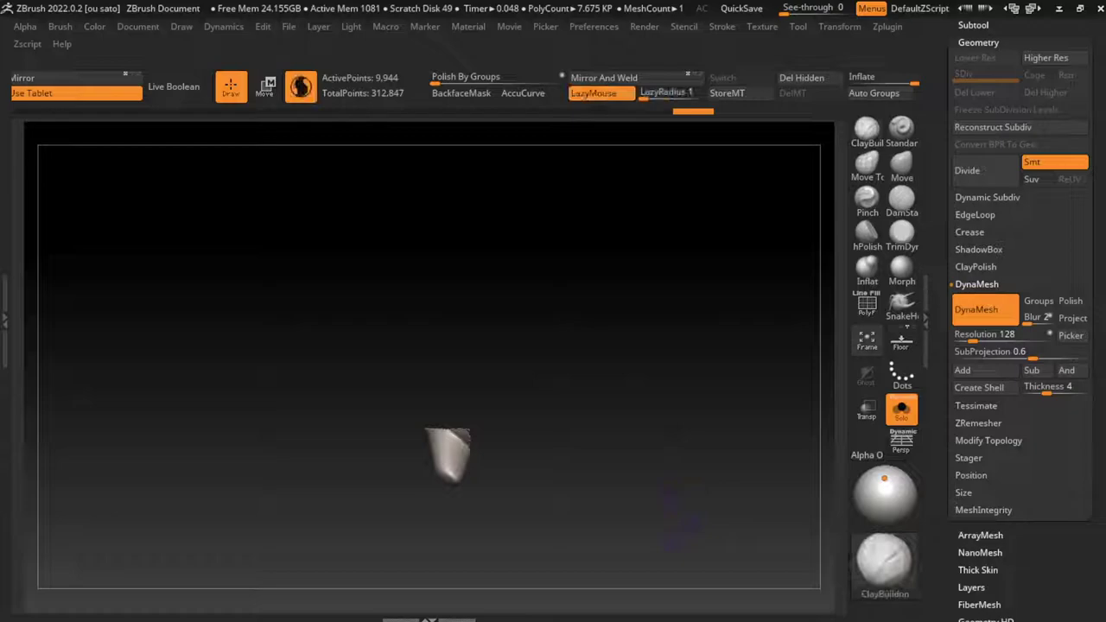
pyautogui.click(901, 410)
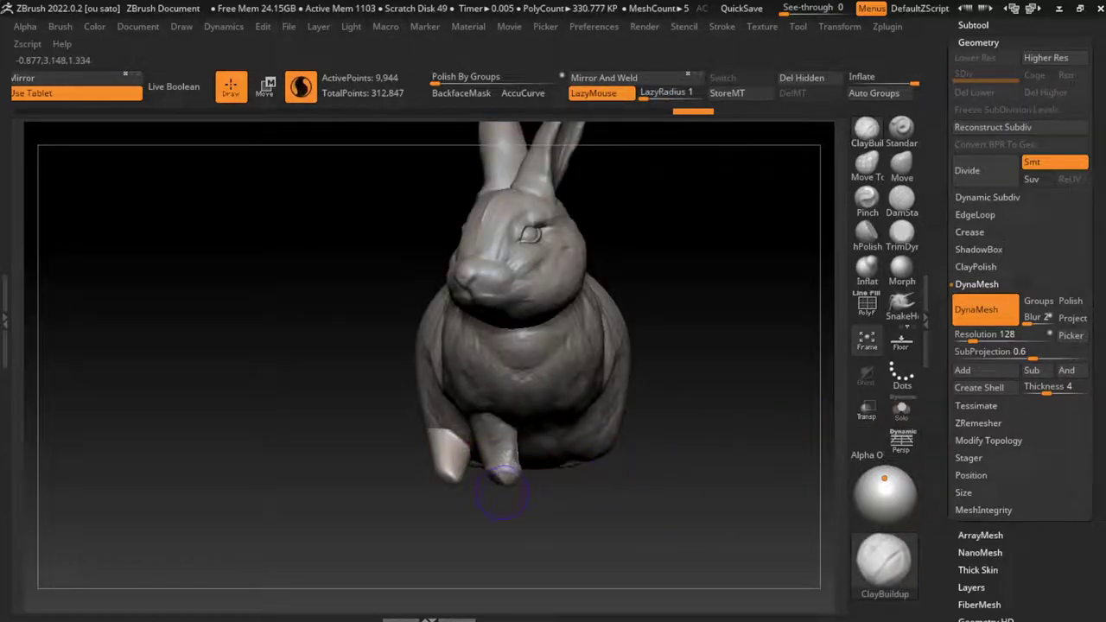
# - Move the paw right and down, scale it about 1.36 times and rotate it 7.2°
pyautogui.press('w')
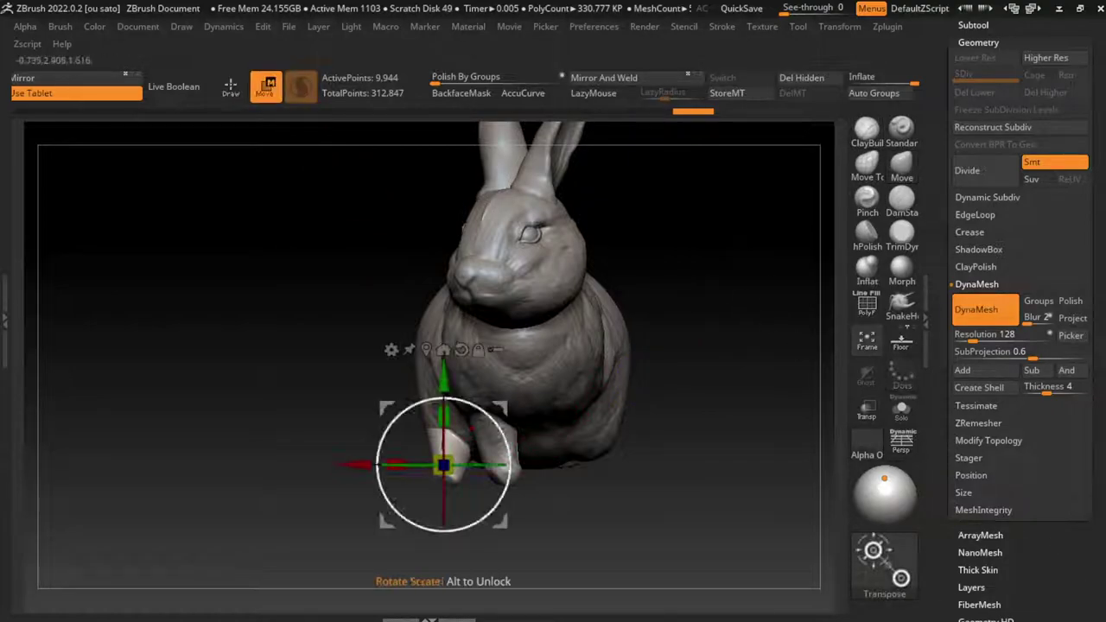
pyautogui.moveTo(362, 465); pyautogui.dragTo(370, 464)
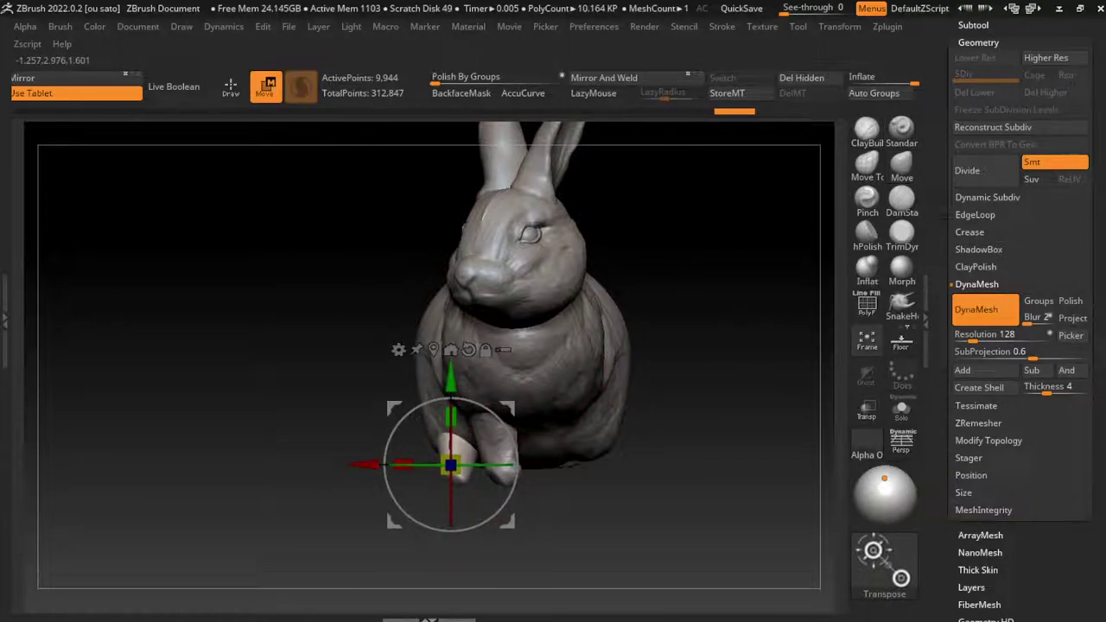
pyautogui.moveTo(450, 381); pyautogui.dragTo(450, 385)
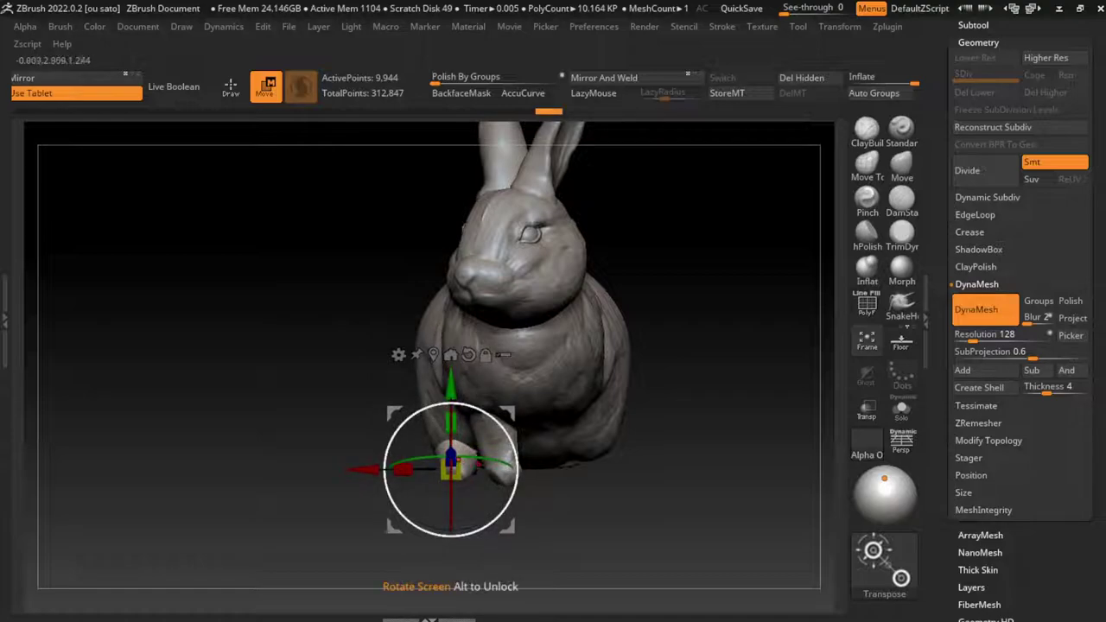
pyautogui.moveTo(450, 467); pyautogui.dragTo(466, 458)
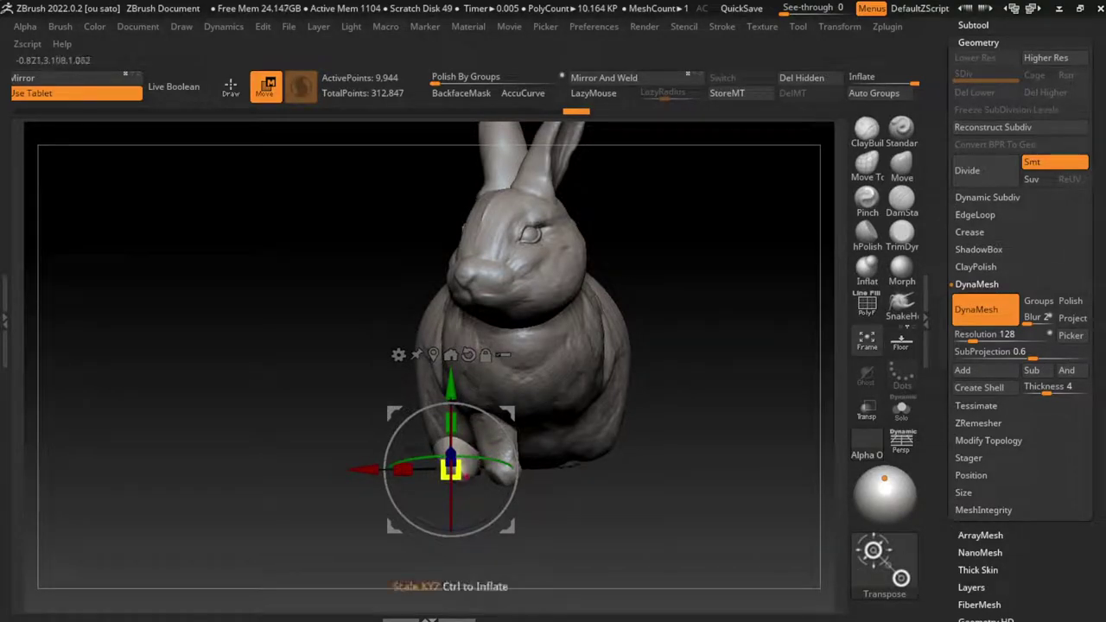
pyautogui.moveTo(403, 469); pyautogui.dragTo(403, 469)
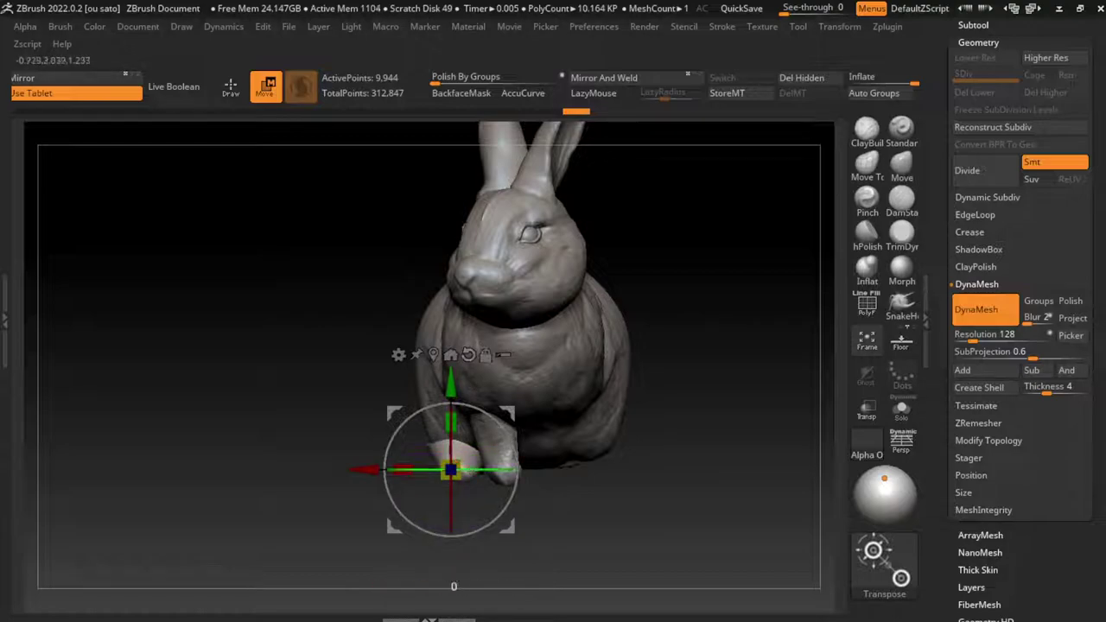
pyautogui.moveTo(450, 519); pyautogui.dragTo(458, 501)
pyautogui.press('q')
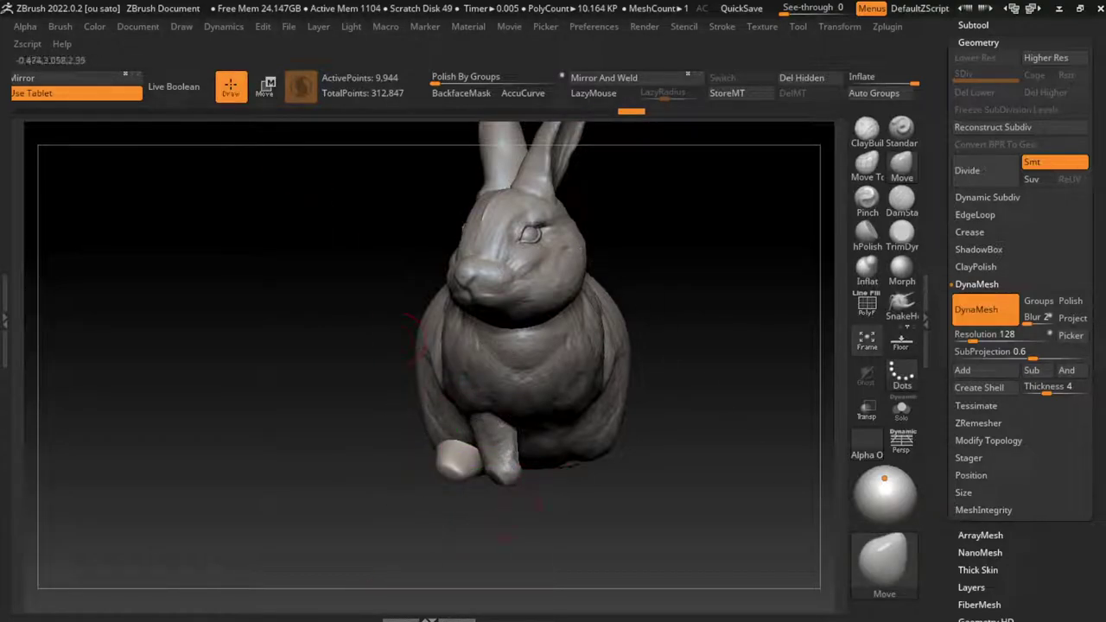
pyautogui.press('w')
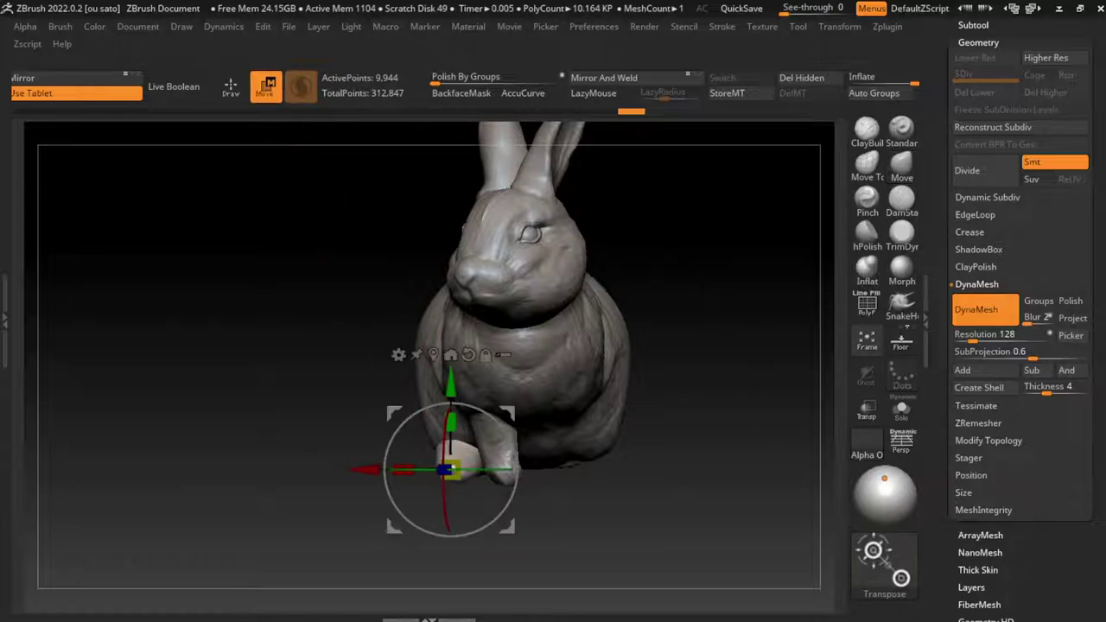
pyautogui.press('q')
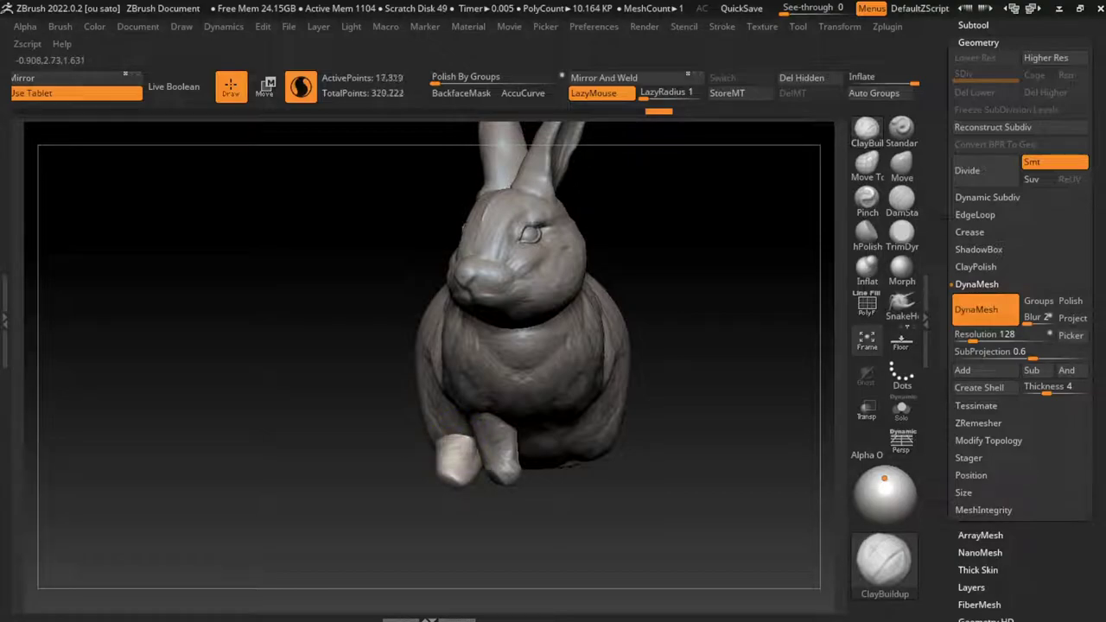
# - DynaMesh the repositioned paw and check it from the side
pyautogui.moveTo(456, 470)
pyautogui.keyDown('ctrl'); pyautogui.mouseDown()
pyautogui.moveTo(442, 477)
pyautogui.moveTo(463, 471)
pyautogui.mouseUp(); pyautogui.keyUp('ctrl')
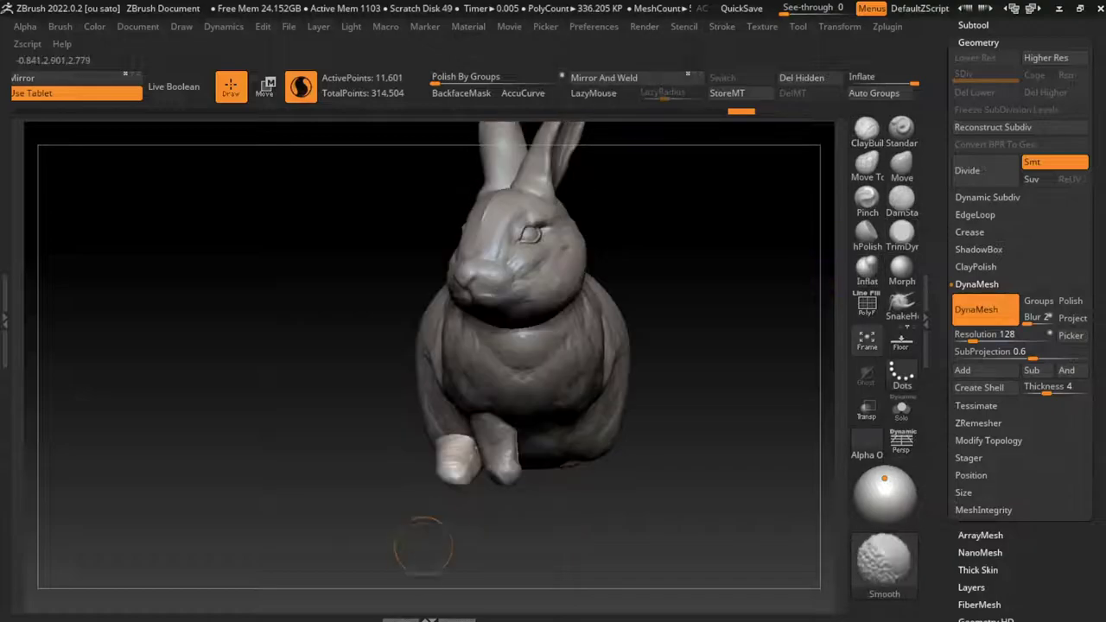
pyautogui.moveTo(456, 488); pyautogui.dragTo(498, 497)
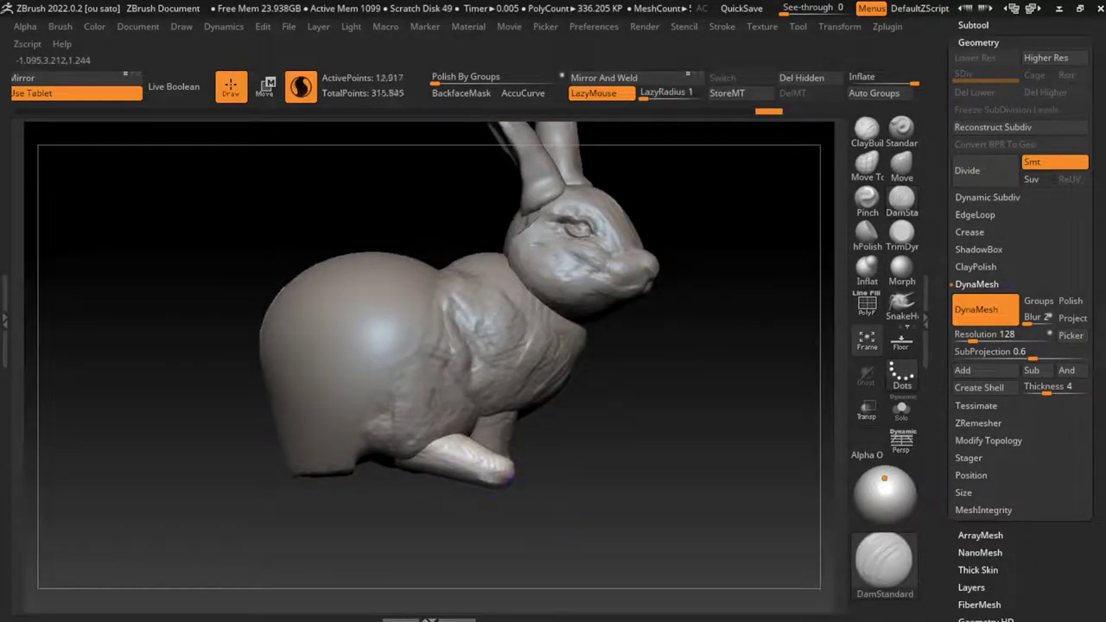
pyautogui.moveTo(411, 462)
pyautogui.mouseDown()
pyautogui.moveTo(518, 391)
pyautogui.moveTo(604, 518)
pyautogui.mouseUp()
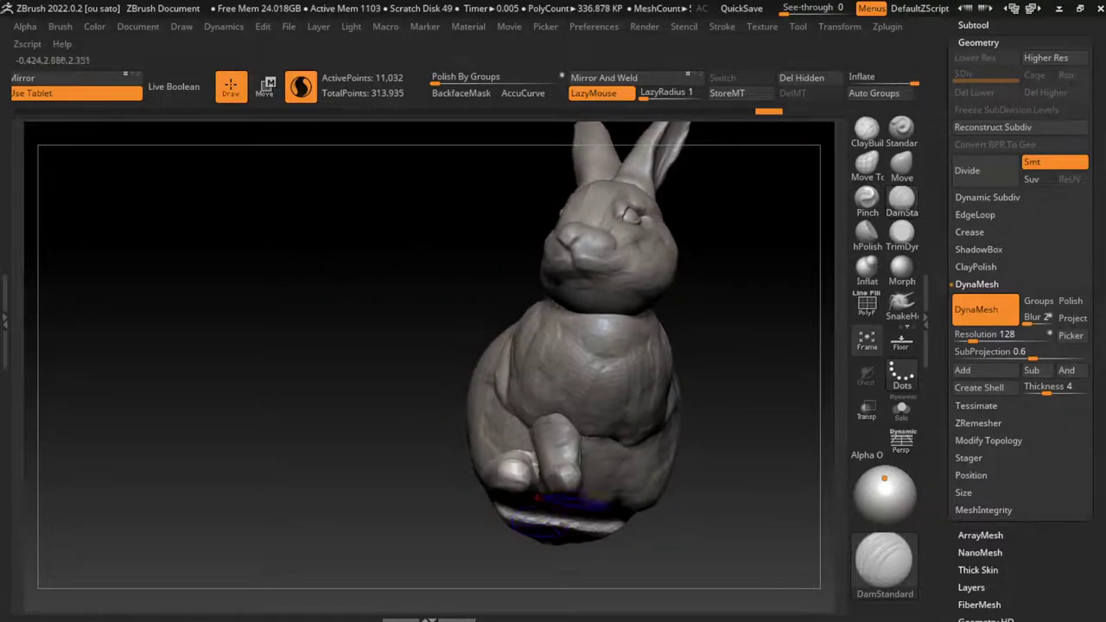
# - Build up clay and toe detail on the front paw, discarding a test mirror
pyautogui.click(867, 129)
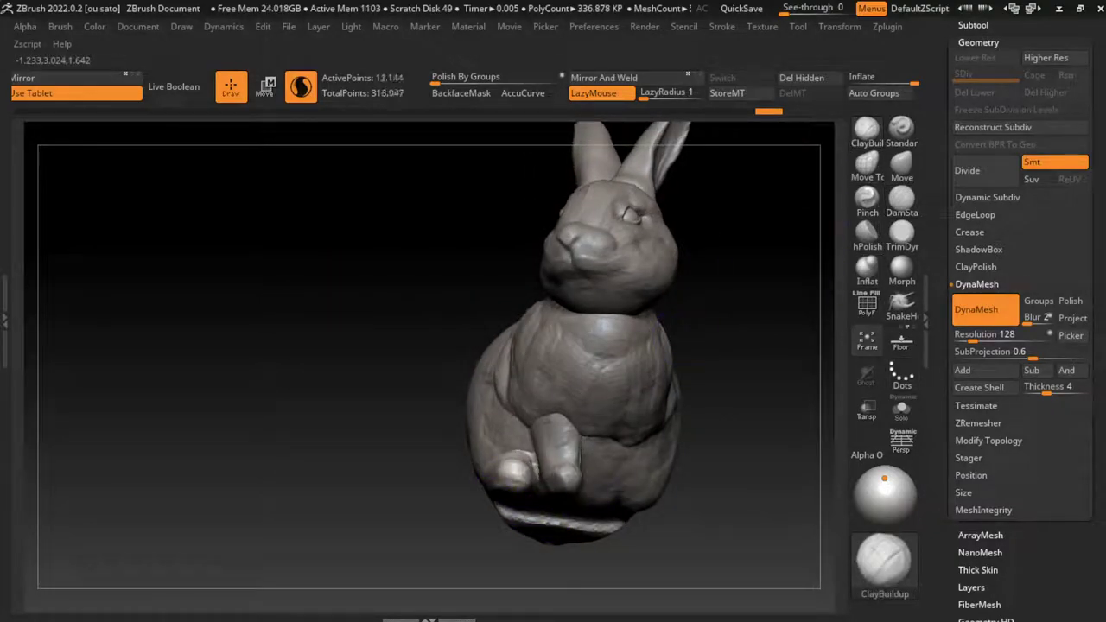
pyautogui.moveTo(529, 456); pyautogui.dragTo(512, 480)
pyautogui.moveTo(414, 518); pyautogui.dragTo(371, 514)
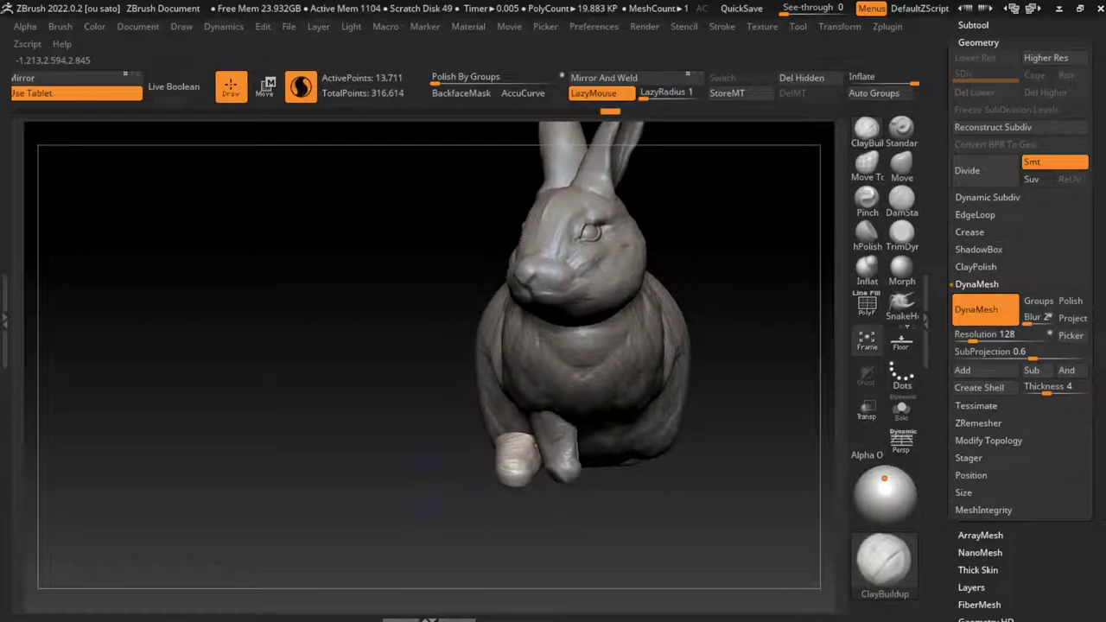
pyautogui.moveTo(516, 466); pyautogui.dragTo(515, 486)
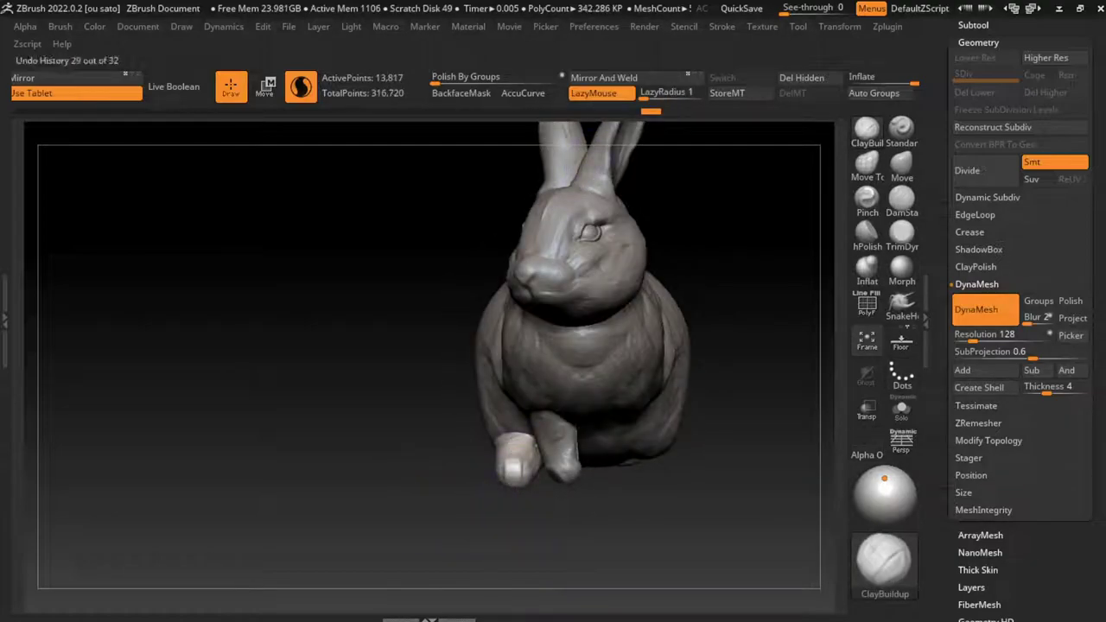
pyautogui.click(604, 78)
pyautogui.moveTo(652, 460); pyautogui.dragTo(695, 466)
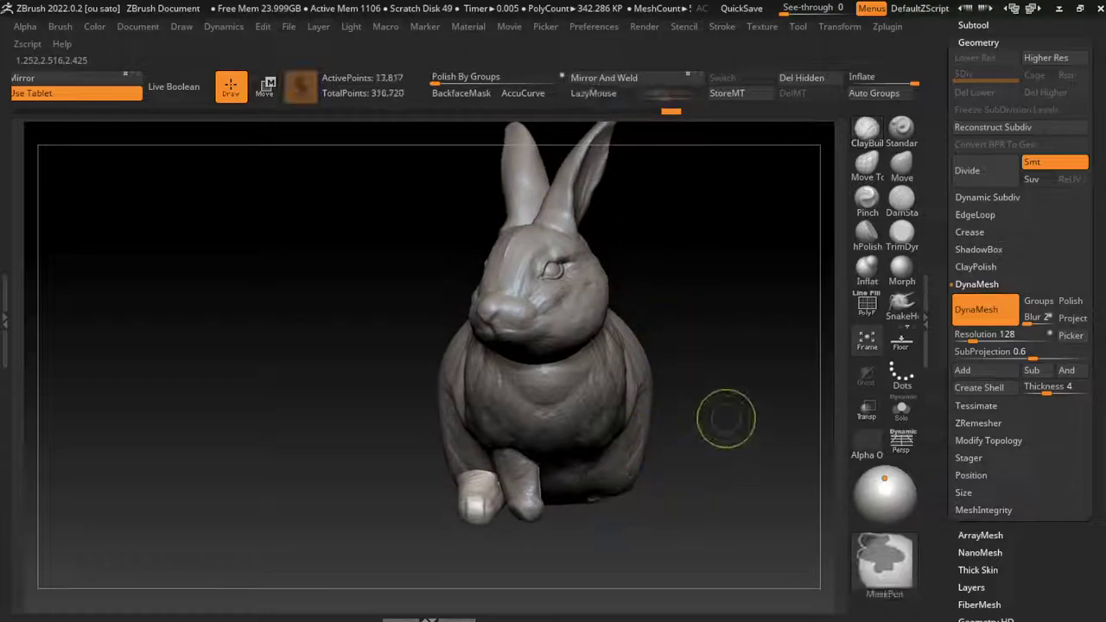
pyautogui.hotkey('ctrl', 'z')
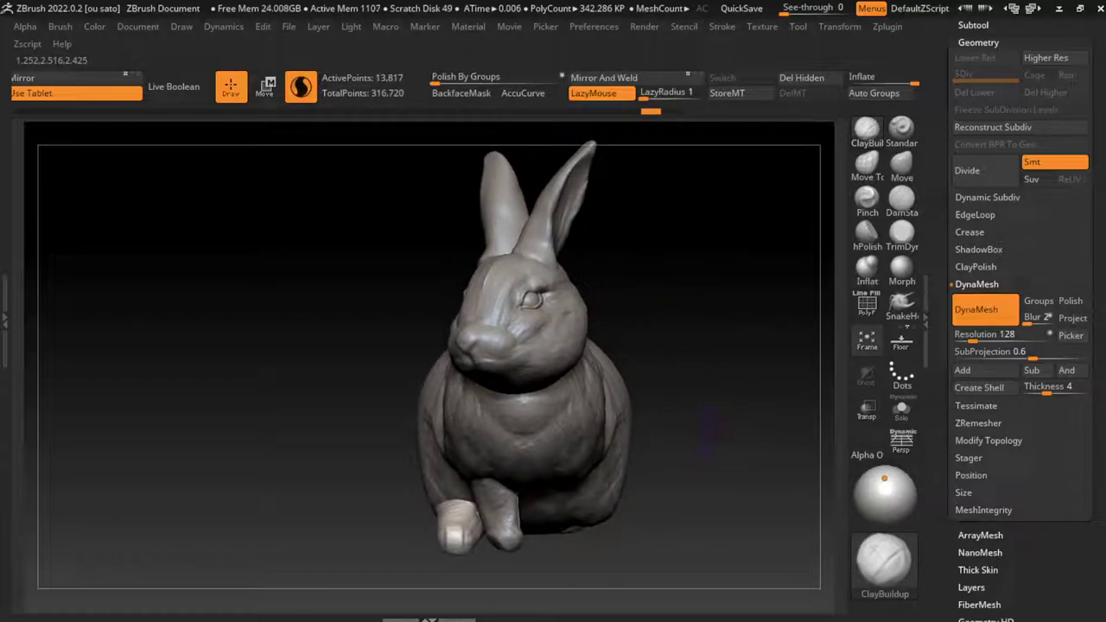
pyautogui.keyDown('alt'); pyautogui.click(529, 323); pyautogui.keyUp('alt')
# - Shift the head slightly left with the Transpose gizmo
pyautogui.press('w')
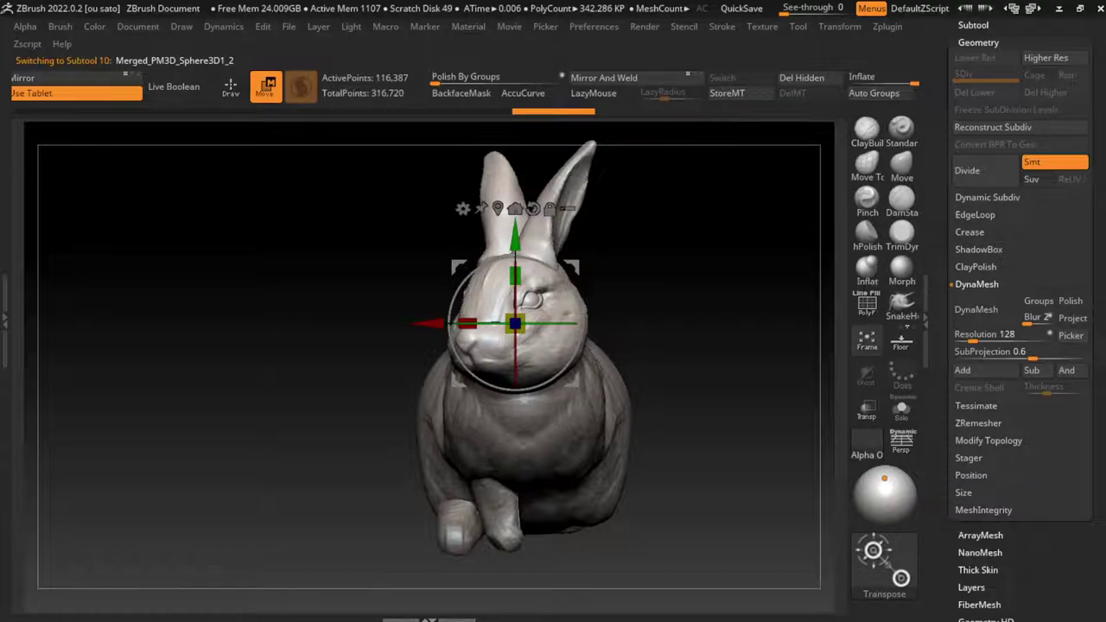
pyautogui.moveTo(428, 323); pyautogui.dragTo(420, 323)
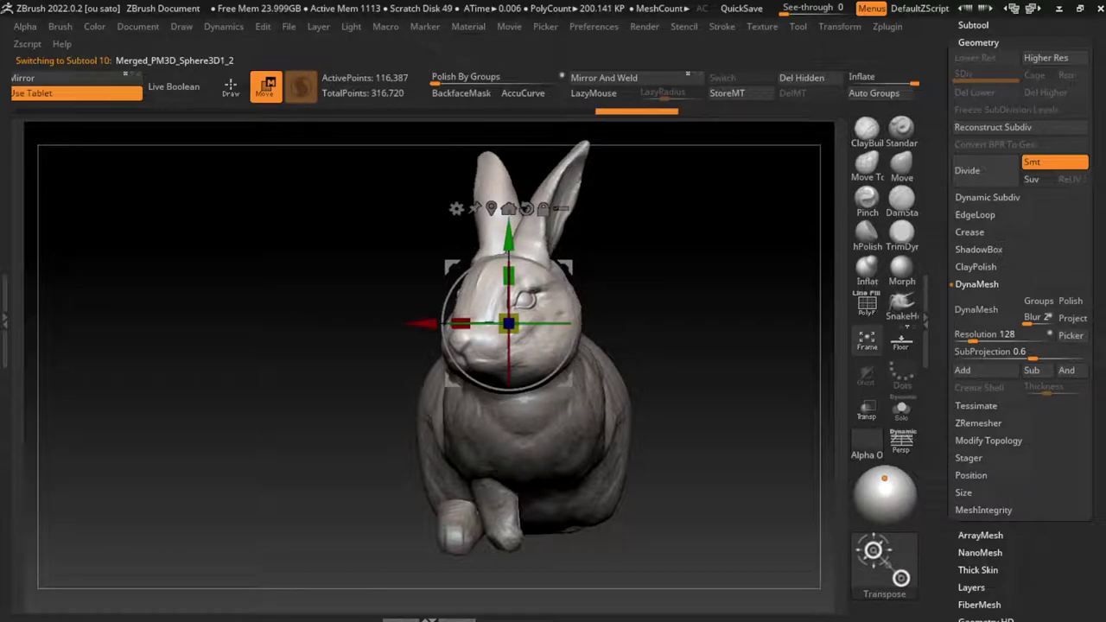
pyautogui.keyDown('alt'); pyautogui.click(510, 386); pyautogui.keyUp('alt')
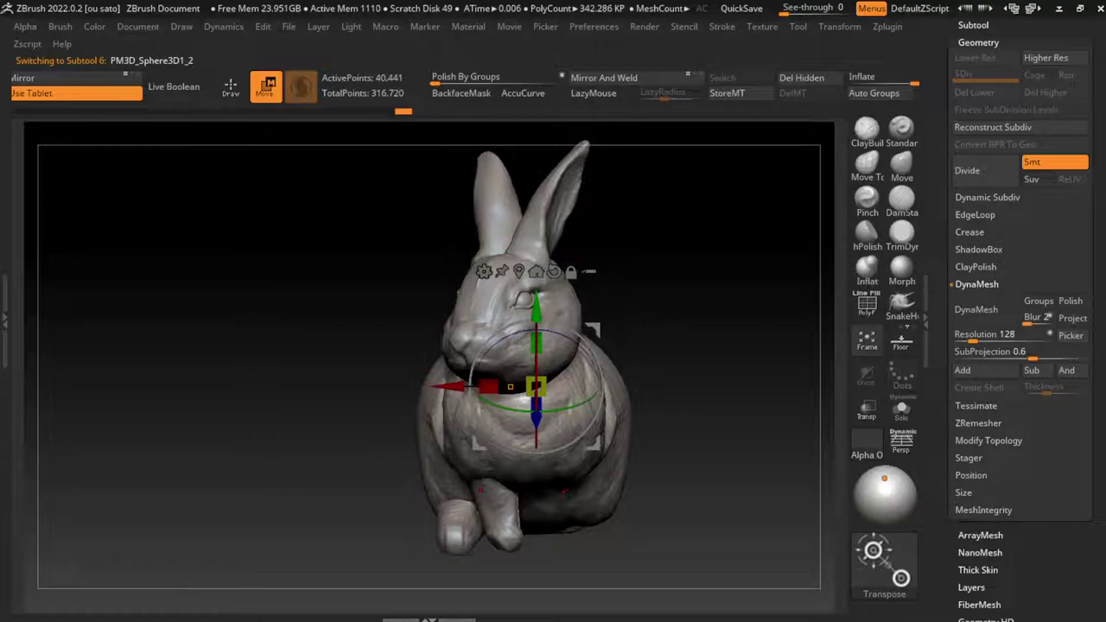
# - Duplicate the front paw subtool and mirror the copy to the rabbit's other side
pyautogui.keyDown('alt'); pyautogui.click(512, 540); pyautogui.keyUp('alt')
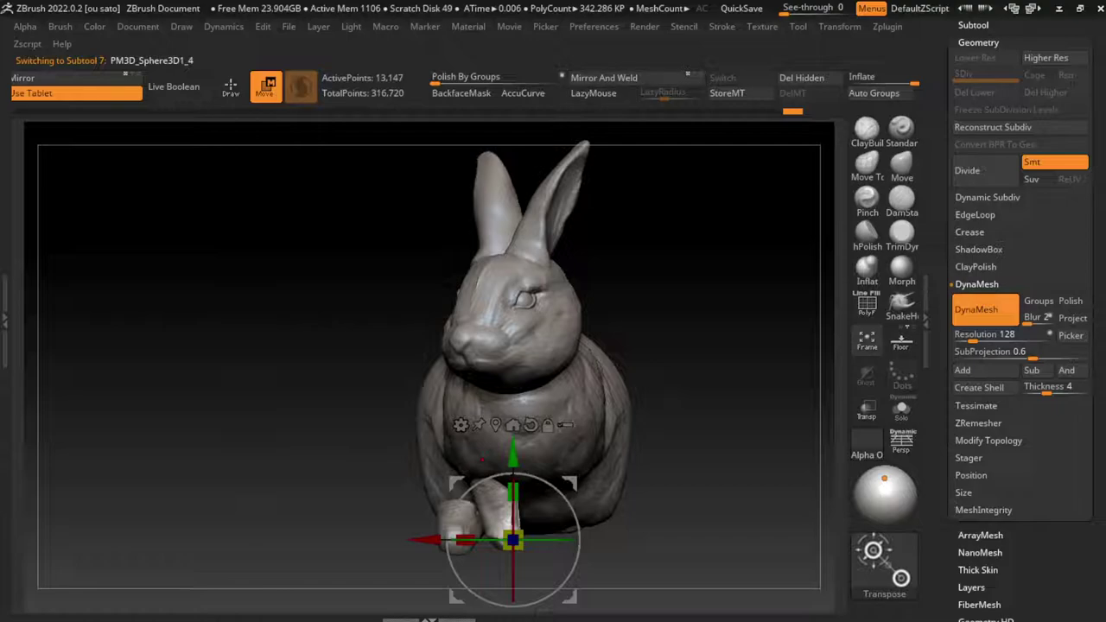
pyautogui.click(973, 24)
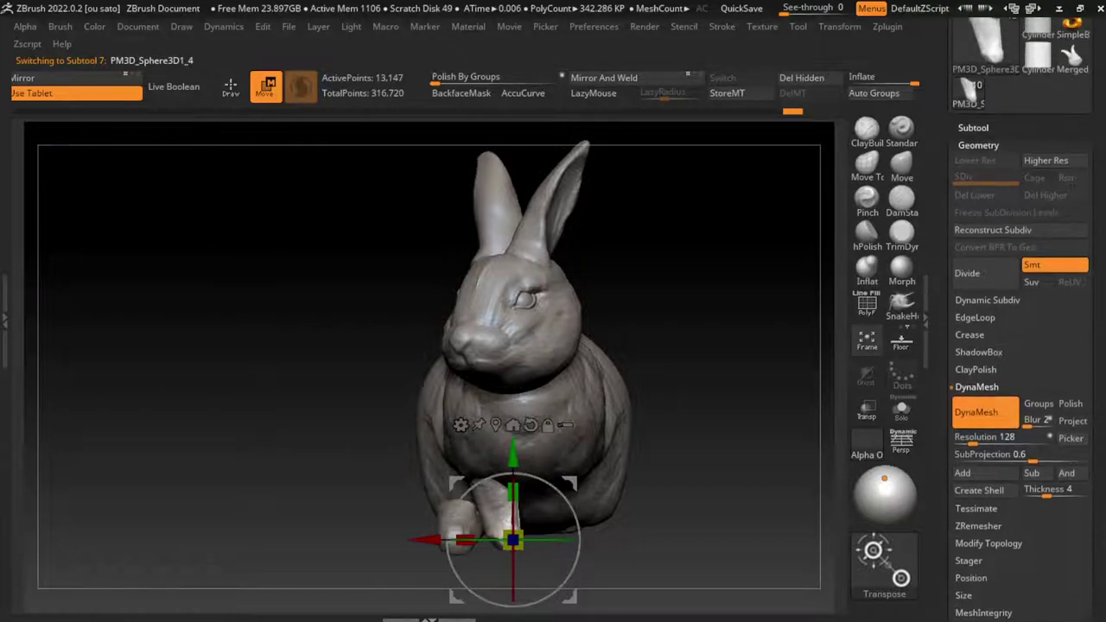
pyautogui.click(973, 354)
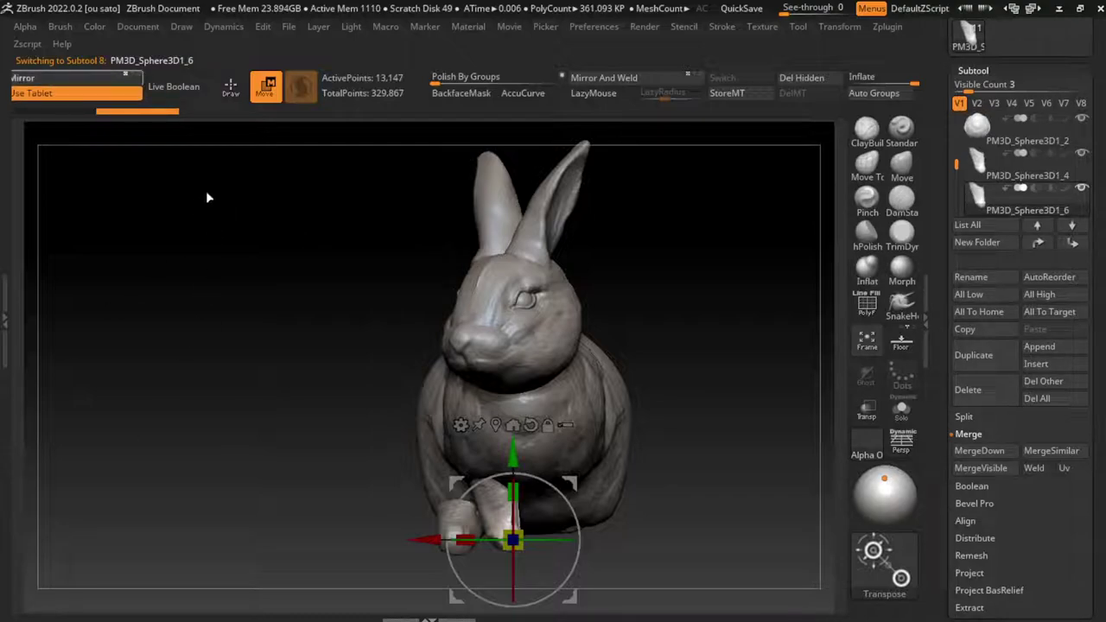
pyautogui.click(31, 77)
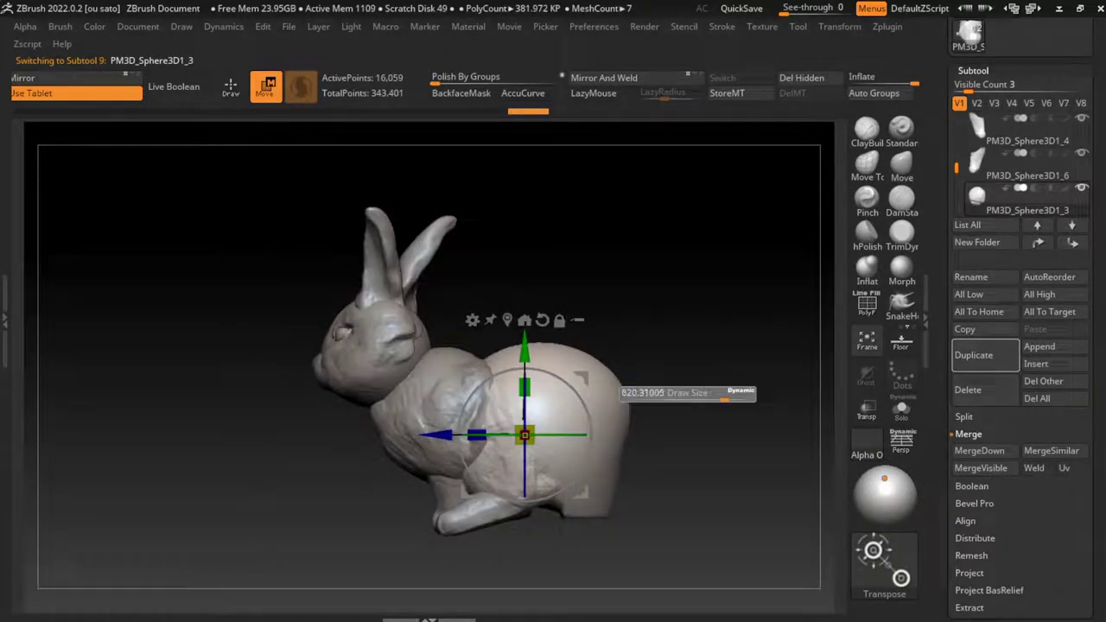
# - Cover the rear haunch sphere with lumpy ClayBuildup strokes
pyautogui.press('b')
pyautogui.press('c')
pyautogui.press('b')
pyautogui.press('q')
pyautogui.press('s')
pyautogui.moveTo(501, 414); pyautogui.dragTo(579, 380)
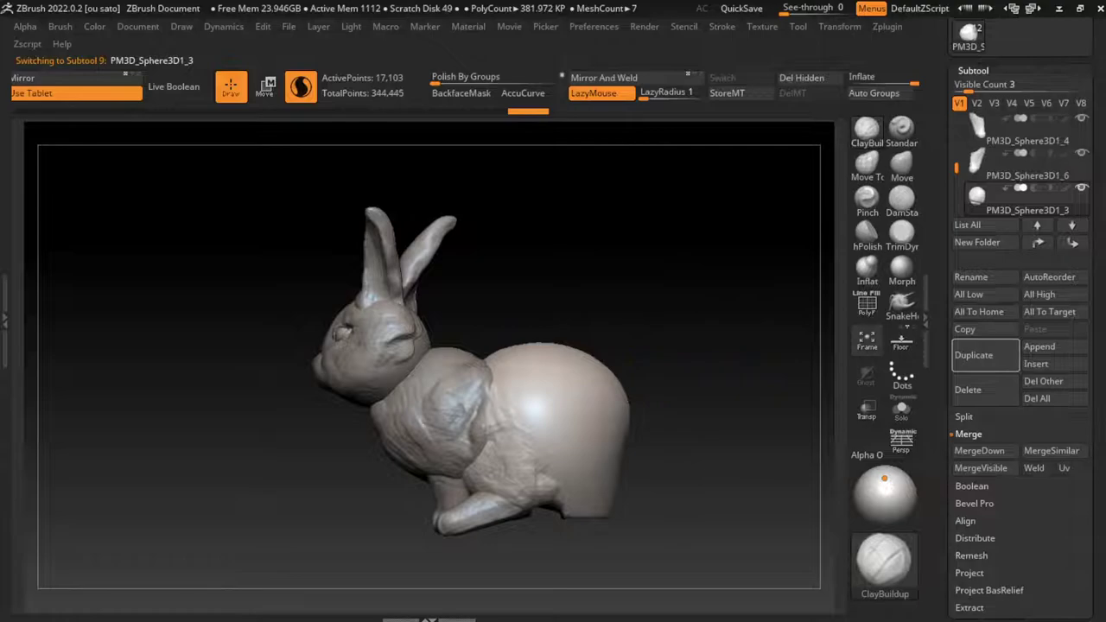
pyautogui.moveTo(488, 380)
pyautogui.mouseDown()
pyautogui.moveTo(557, 341)
pyautogui.moveTo(601, 333)
pyautogui.mouseUp()
pyautogui.moveTo(501, 419); pyautogui.dragTo(562, 406)
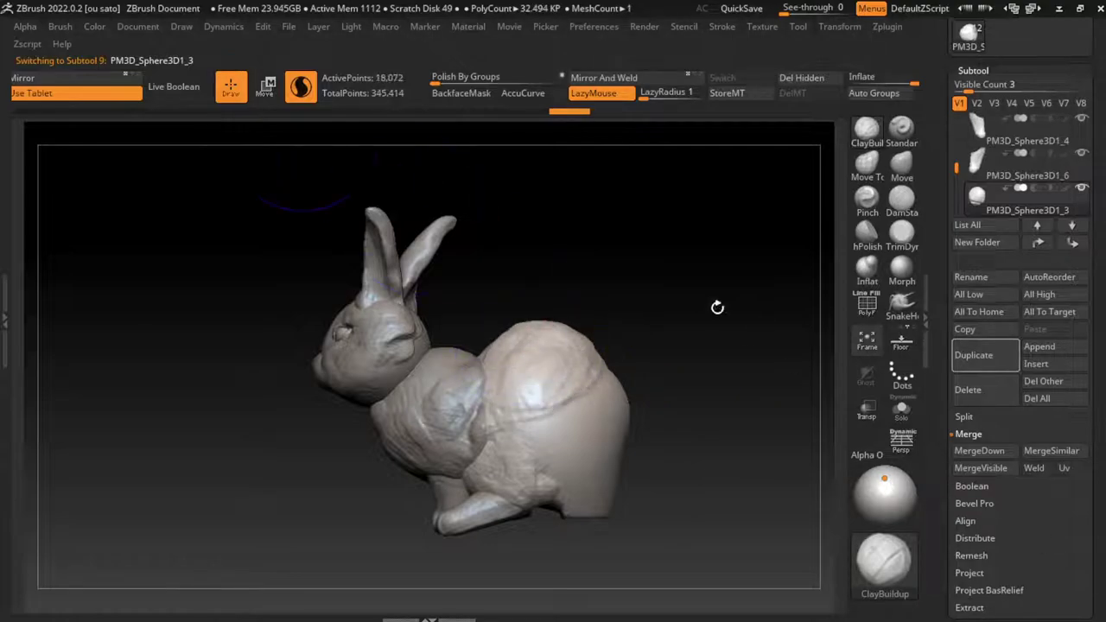
pyautogui.click(137, 25)
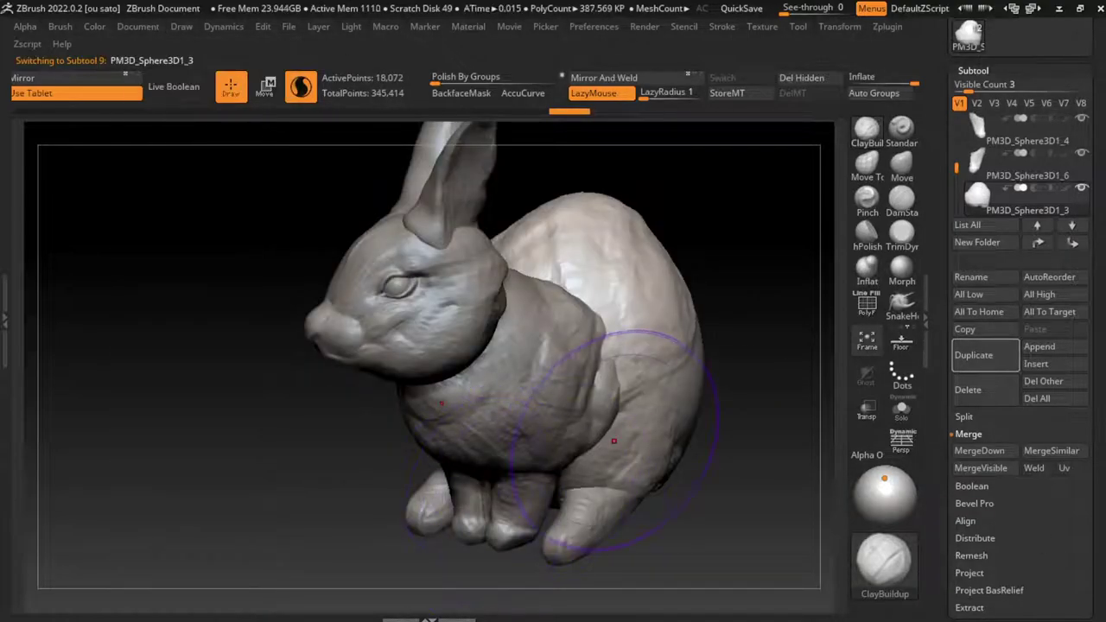
# - Orbit around the rabbit to inspect the haunch and select the body subtool
pyautogui.moveTo(777, 242)
pyautogui.keyDown('shift'); pyautogui.mouseDown()
pyautogui.moveTo(697, 439)
pyautogui.moveTo(639, 488)
pyautogui.mouseUp(); pyautogui.keyUp('shift')
pyautogui.press('l')
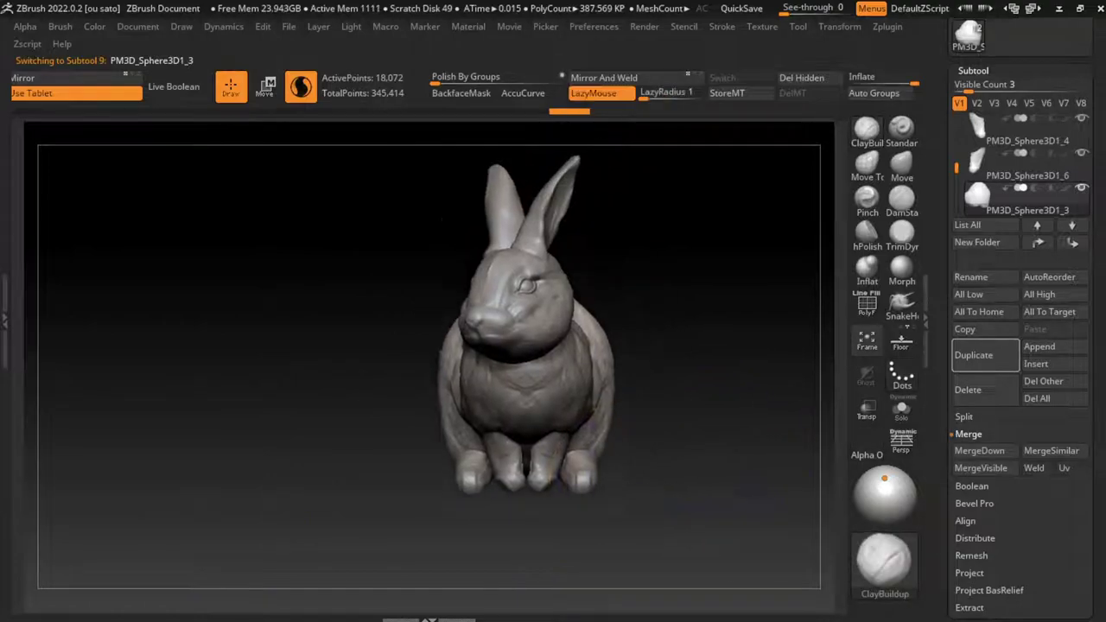
pyautogui.moveTo(570, 449); pyautogui.dragTo(535, 449)
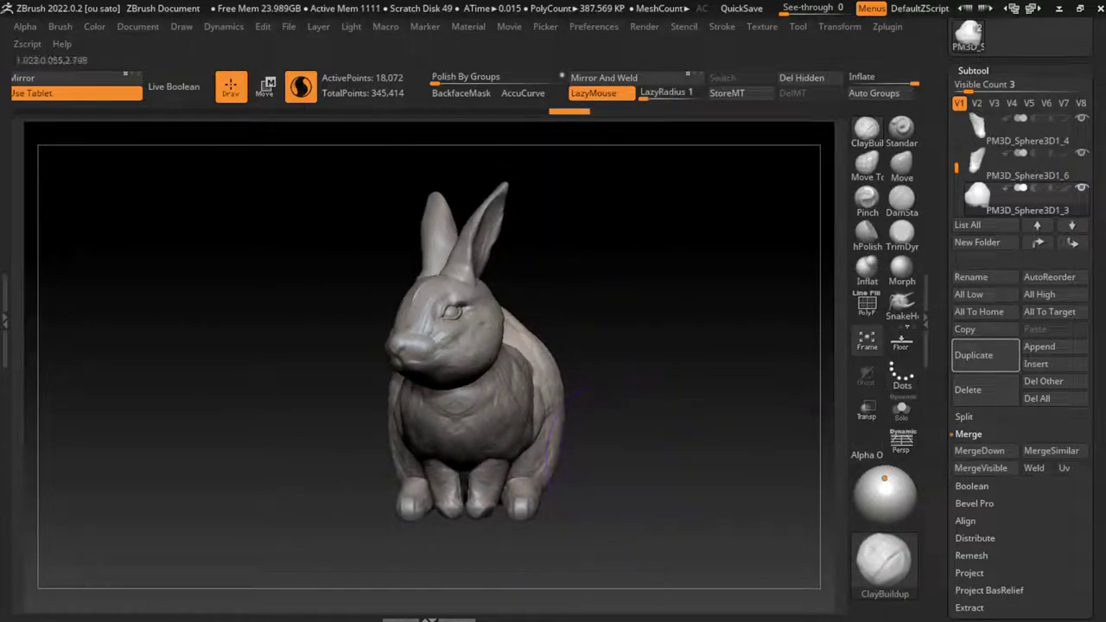
pyautogui.moveTo(544, 388); pyautogui.dragTo(552, 413, button='right')
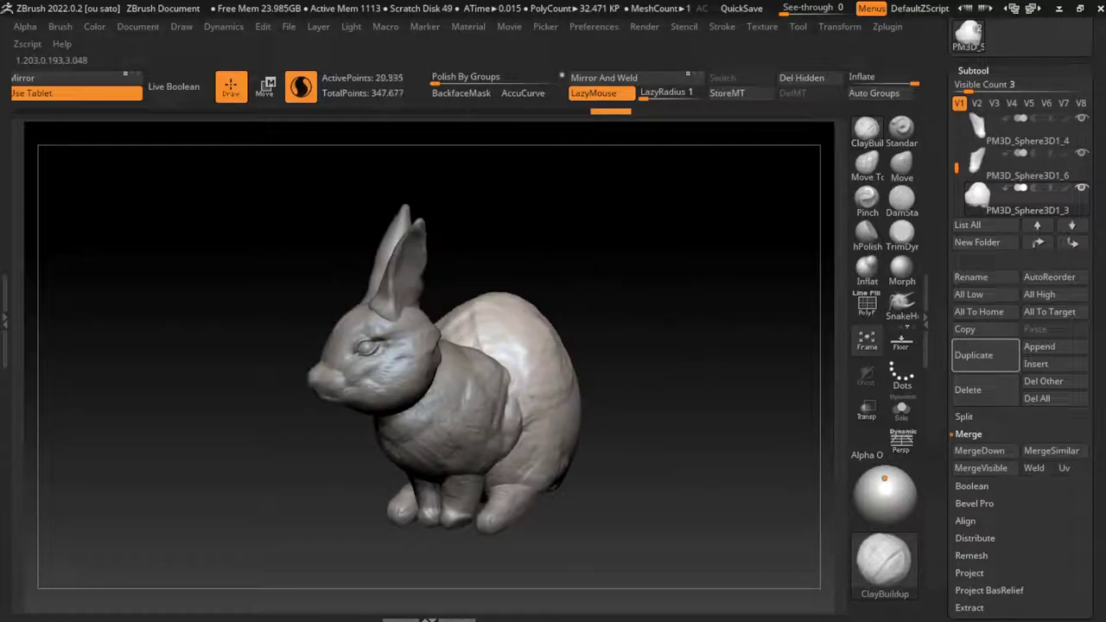
pyautogui.moveTo(605, 441)
pyautogui.keyDown('shift'); pyautogui.mouseDown()
pyautogui.moveTo(677, 442)
pyautogui.moveTo(680, 425)
pyautogui.mouseUp(); pyautogui.keyUp('shift')
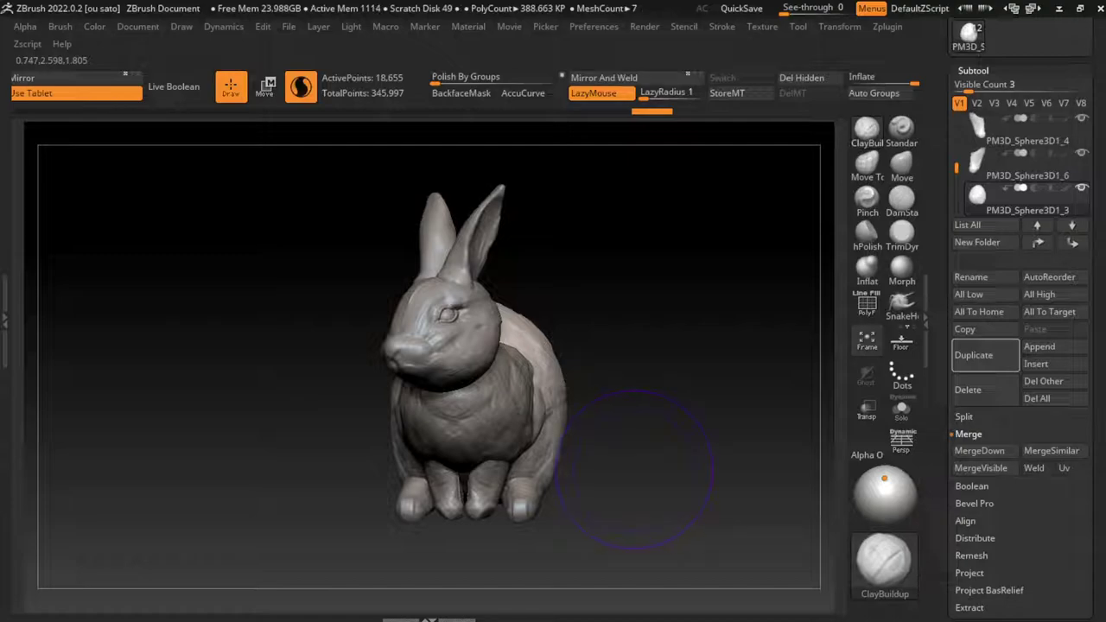
pyautogui.press('ctrl')
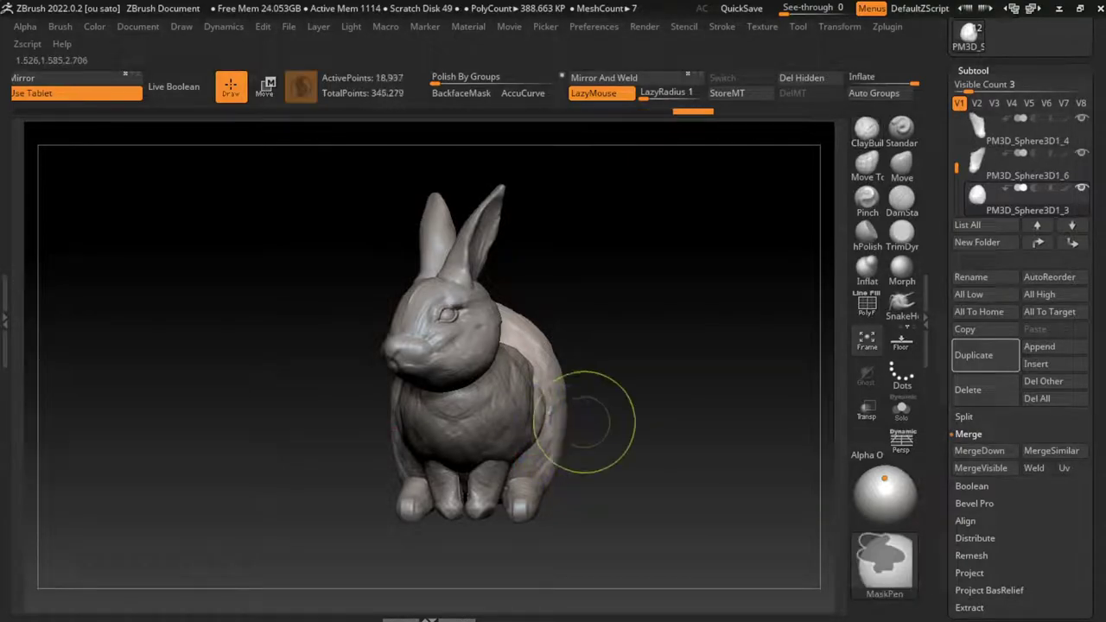
pyautogui.keyDown('alt'); pyautogui.click(544, 415); pyautogui.keyUp('alt')
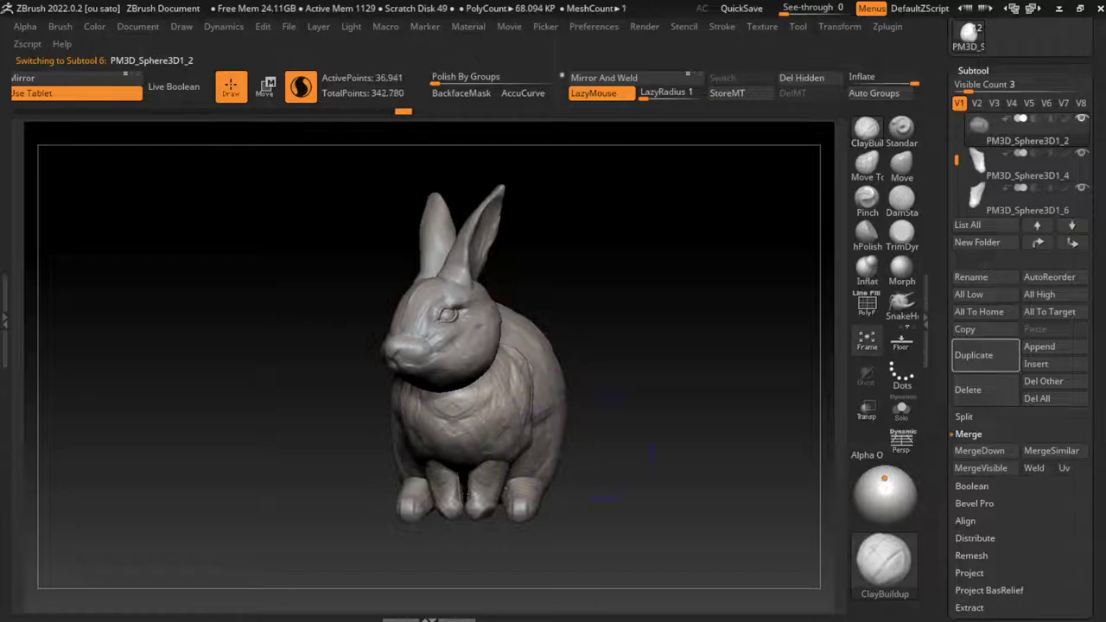
pyautogui.moveTo(557, 436); pyautogui.dragTo(608, 436)
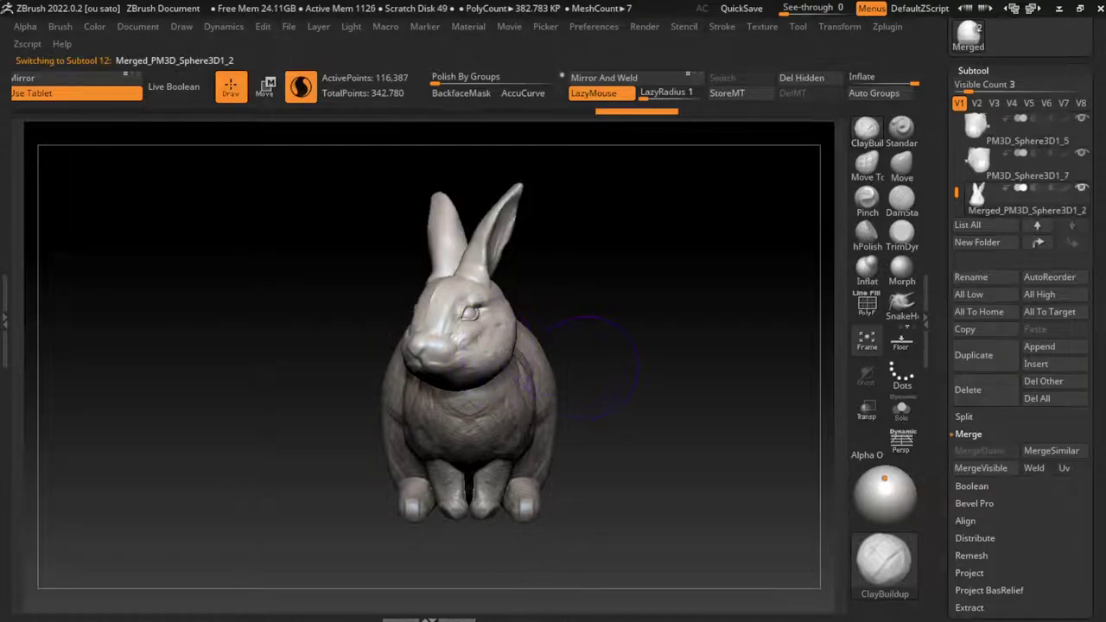
# - Merge the body, paw and haunch parts into Merged_PM3D_Sphere3D1_2 and frame the view
pyautogui.press('s')
pyautogui.keyDown('alt'); pyautogui.moveTo(574, 363); pyautogui.dragTo(660, 346, button='right'); pyautogui.keyUp('alt')
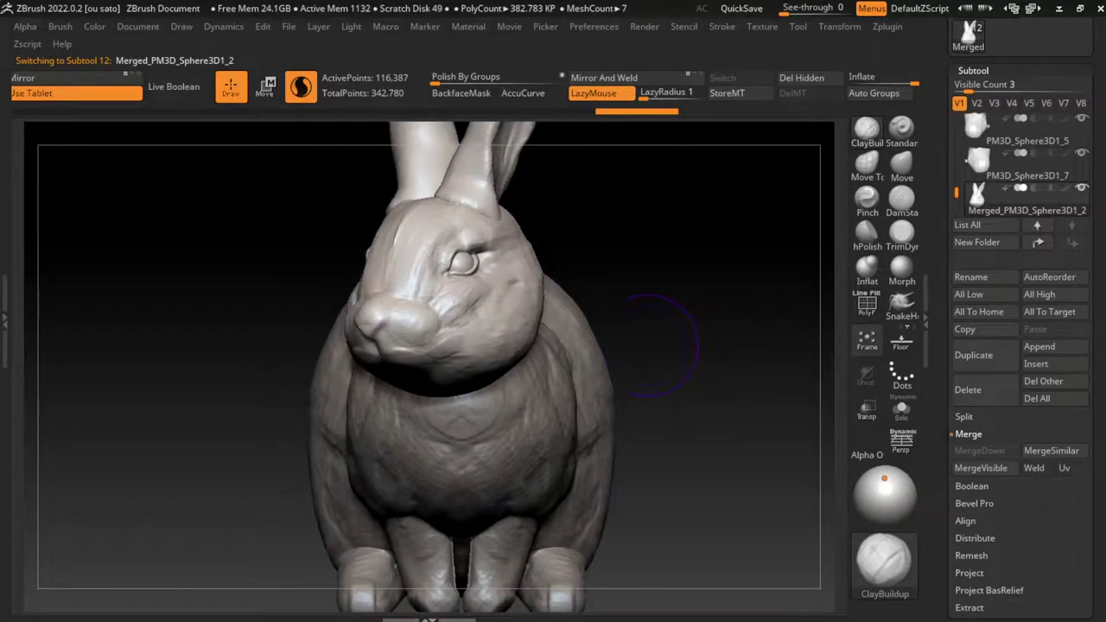
pyautogui.press('s')
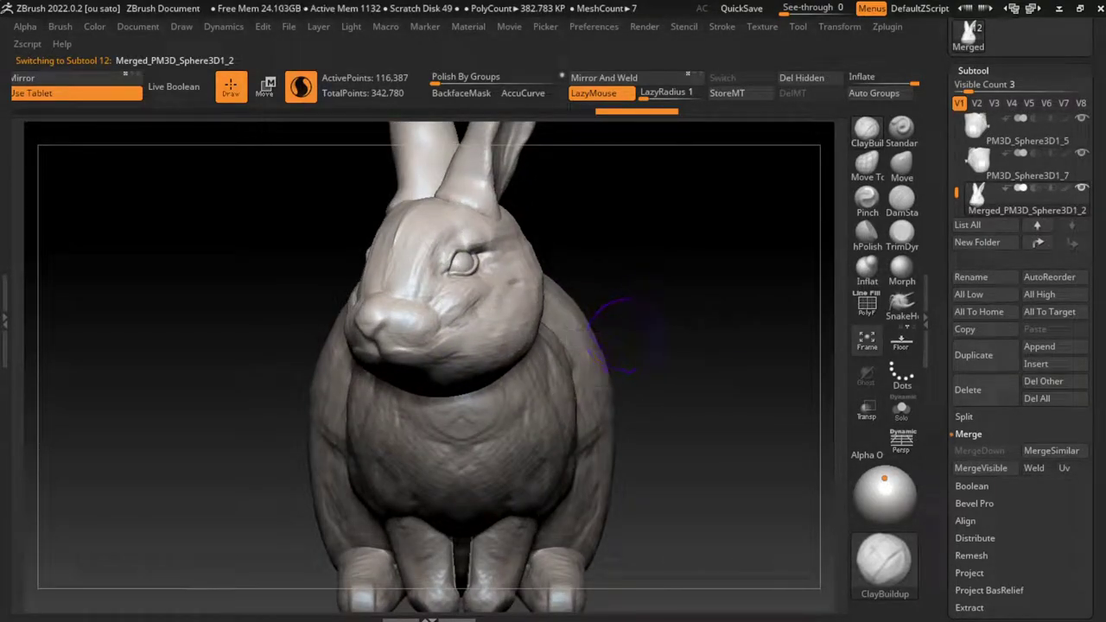
pyautogui.keyDown('alt'); pyautogui.moveTo(661, 289); pyautogui.dragTo(678, 307, button='right'); pyautogui.keyUp('alt')
pyautogui.press('w')
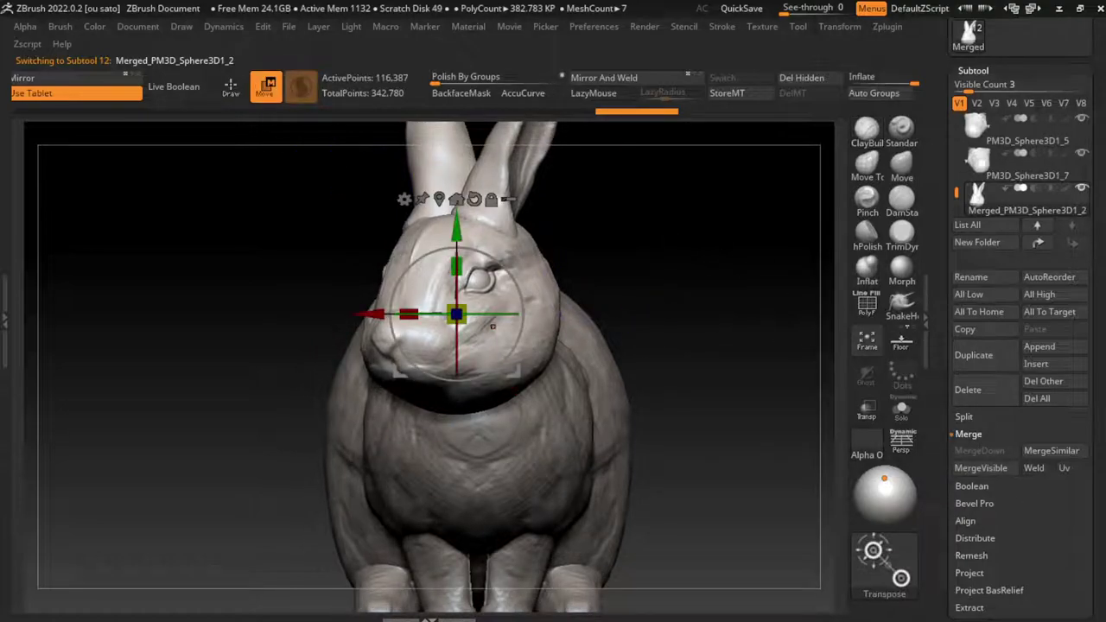
# - Resize the ClayBuildup brush and turn the rabbit to face the camera
pyautogui.press('q')
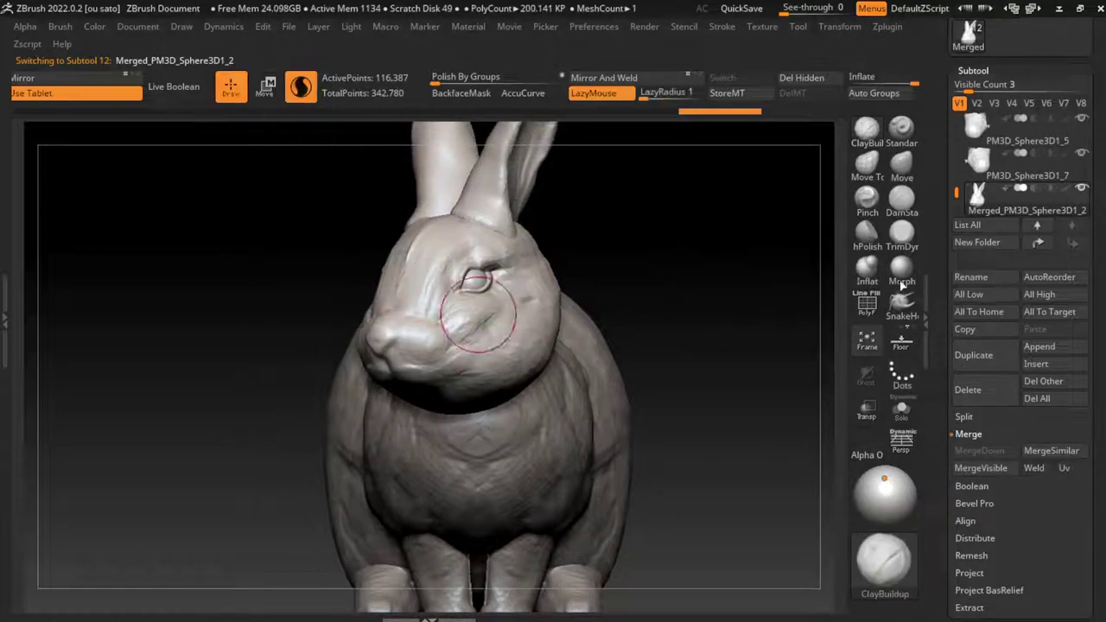
pyautogui.press('s')
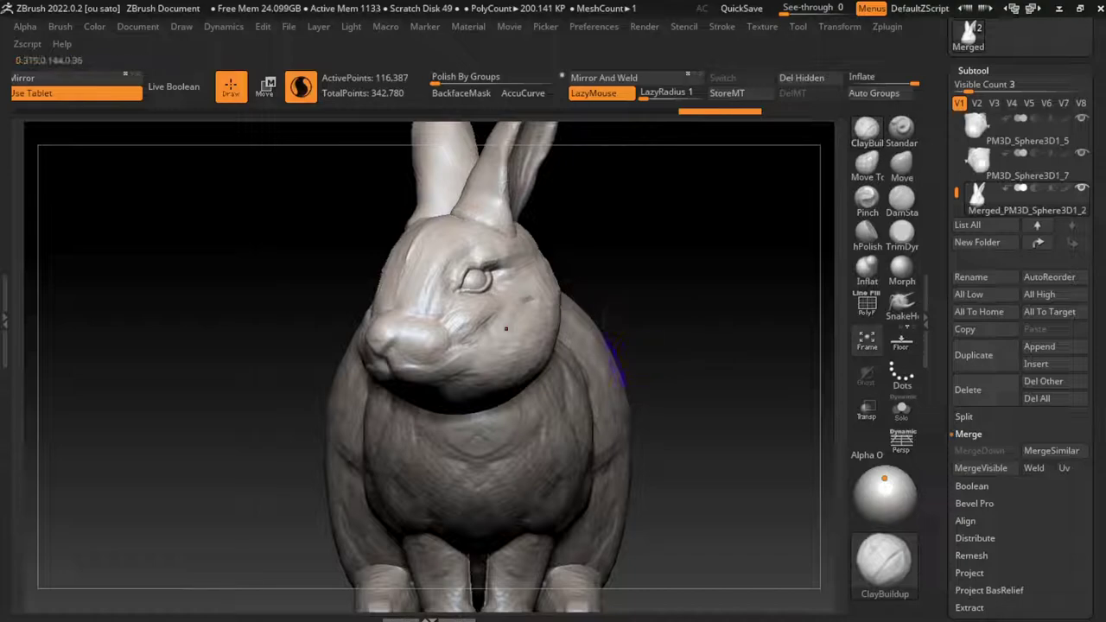
pyautogui.press('s')
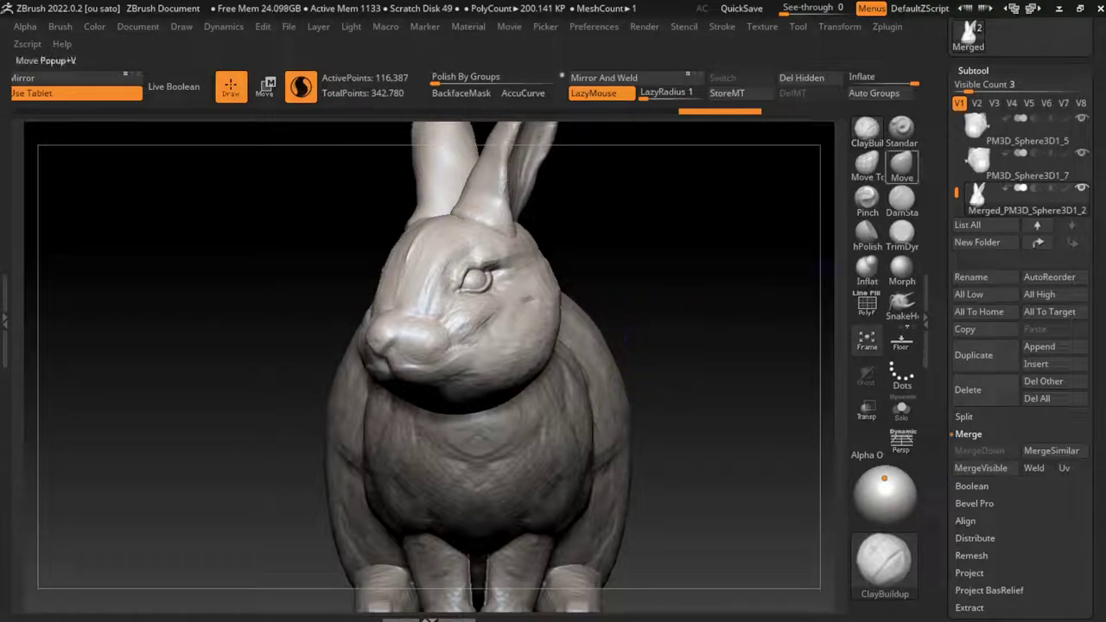
pyautogui.press('b')
pyautogui.click(538, 255)
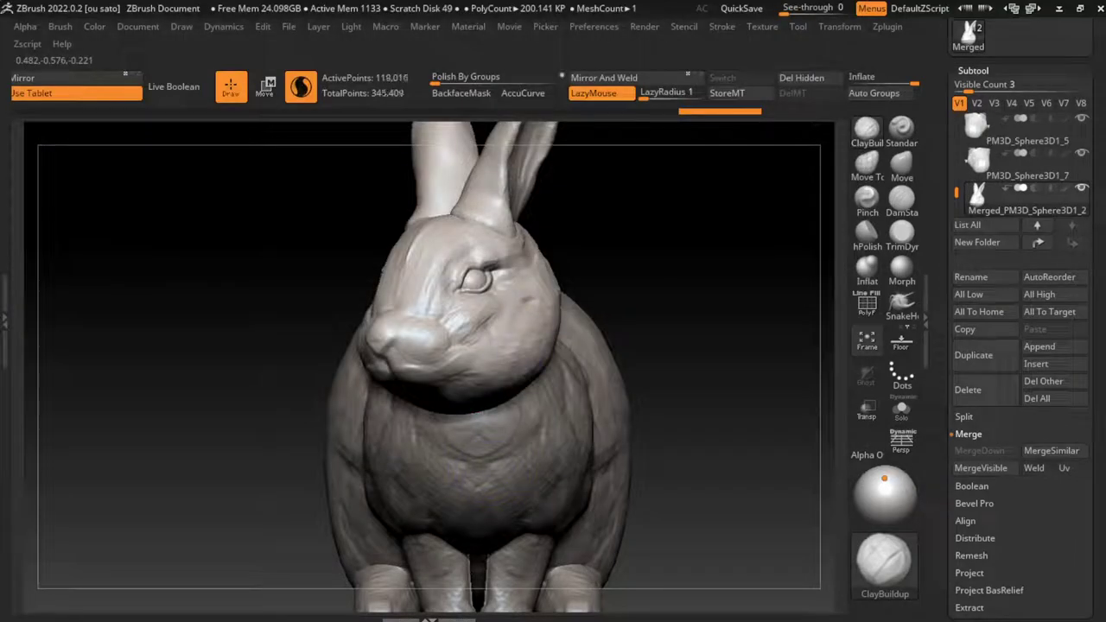
pyautogui.moveTo(525, 242)
pyautogui.mouseDown()
pyautogui.moveTo(533, 285)
pyautogui.moveTo(596, 285)
pyautogui.moveTo(531, 220)
pyautogui.mouseUp()
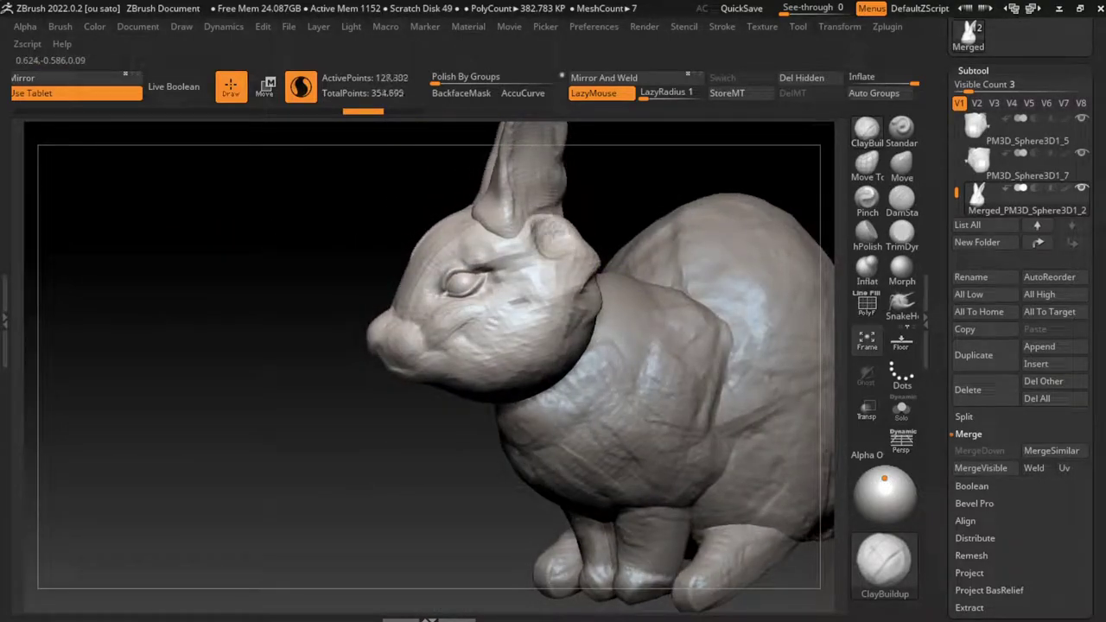
# - Sculpt the neck and cheek area further, briefly isolating the active part
pyautogui.moveTo(587, 276)
pyautogui.mouseDown()
pyautogui.moveTo(562, 233)
pyautogui.moveTo(570, 259)
pyautogui.moveTo(557, 242)
pyautogui.moveTo(565, 251)
pyautogui.moveTo(565, 237)
pyautogui.mouseUp()
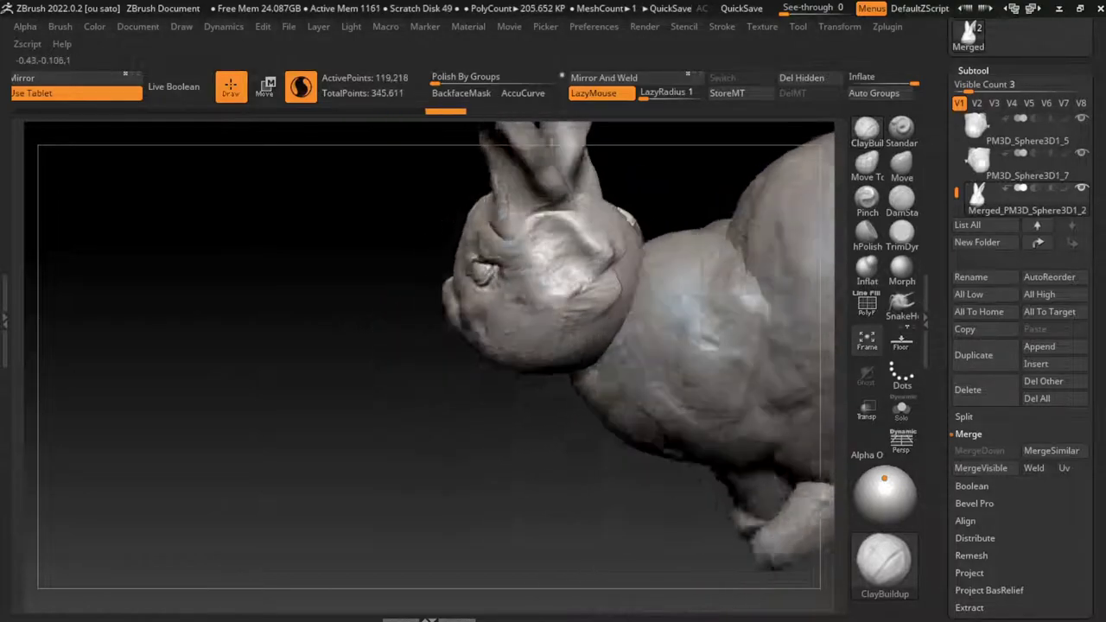
pyautogui.moveTo(346, 346); pyautogui.dragTo(596, 229)
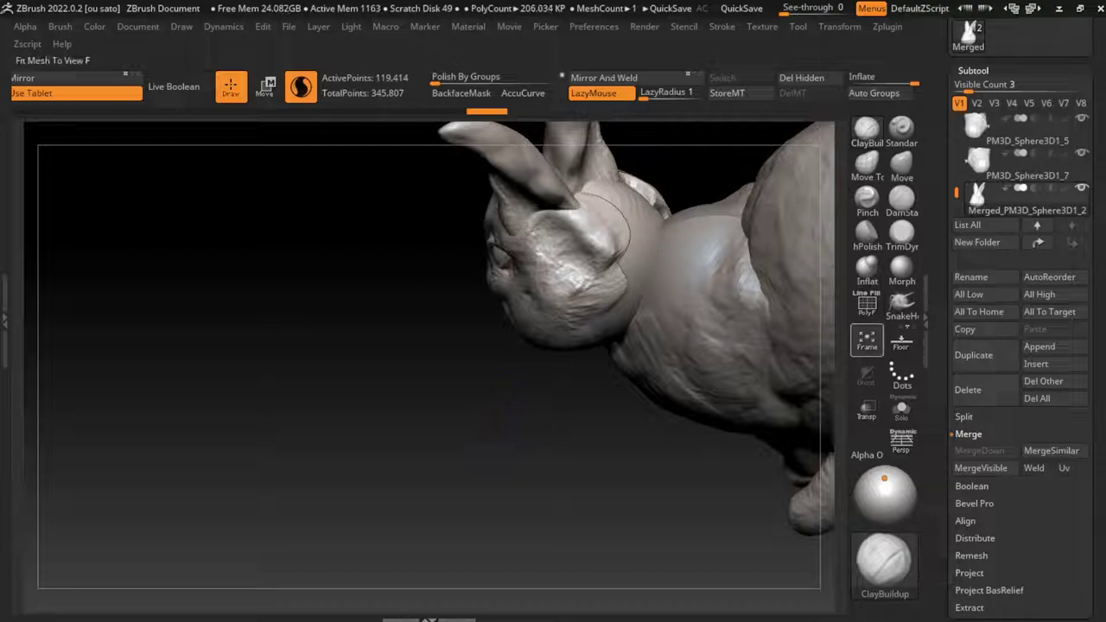
pyautogui.click(901, 410)
pyautogui.click(901, 410)
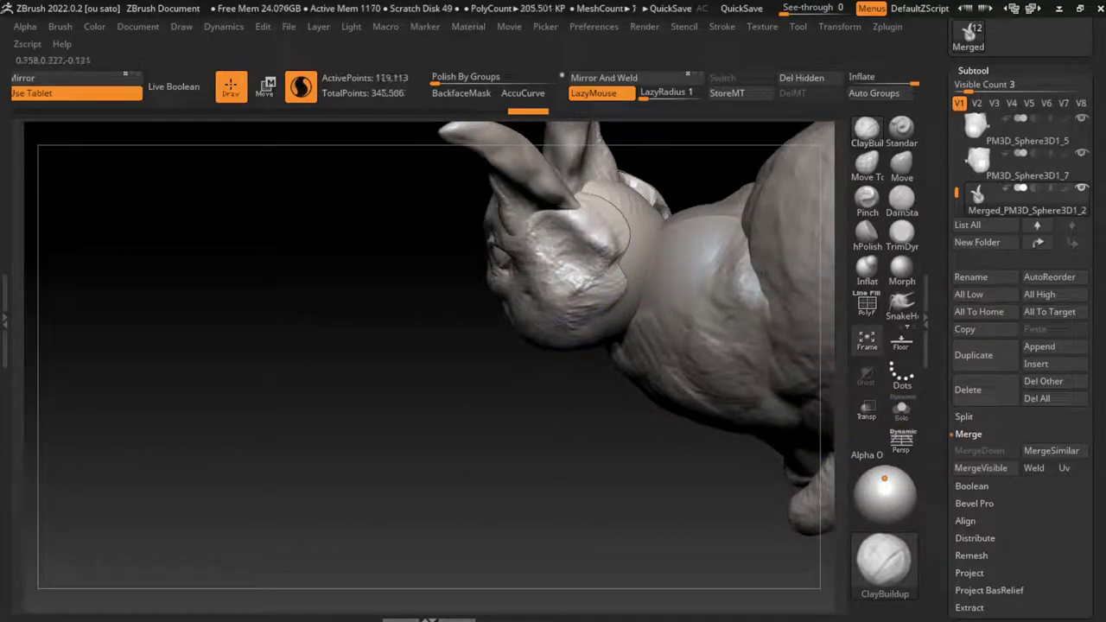
pyautogui.press('l')
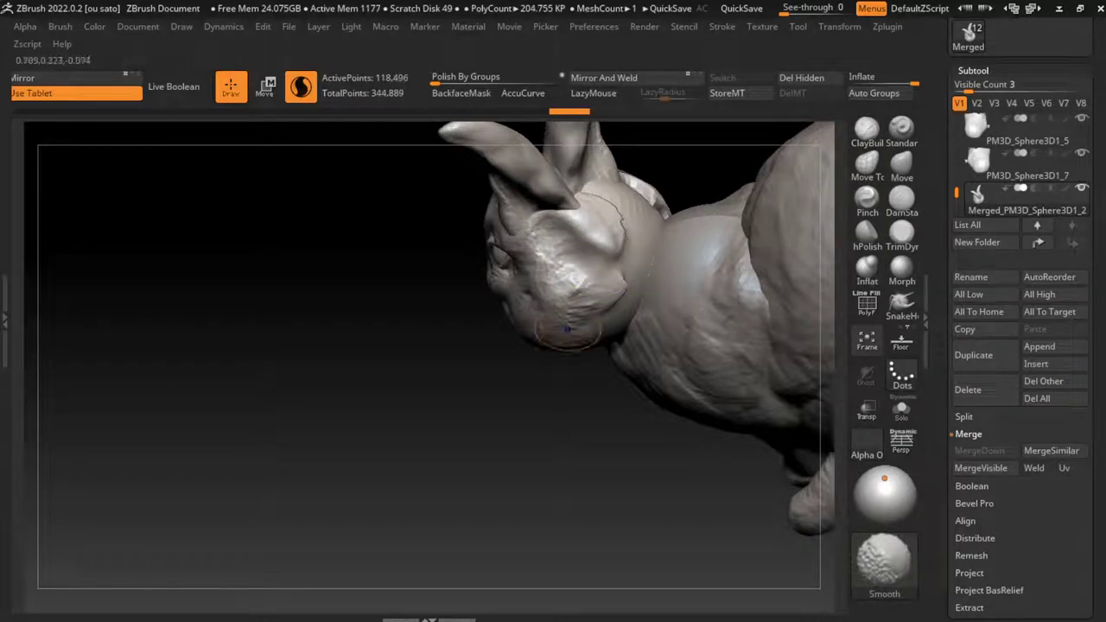
pyautogui.press('l')
# - Turn the rabbit to a front view and make body subtool PM3D_Sphere3D1_2 active
pyautogui.moveTo(617, 223); pyautogui.dragTo(615, 272, button='right')
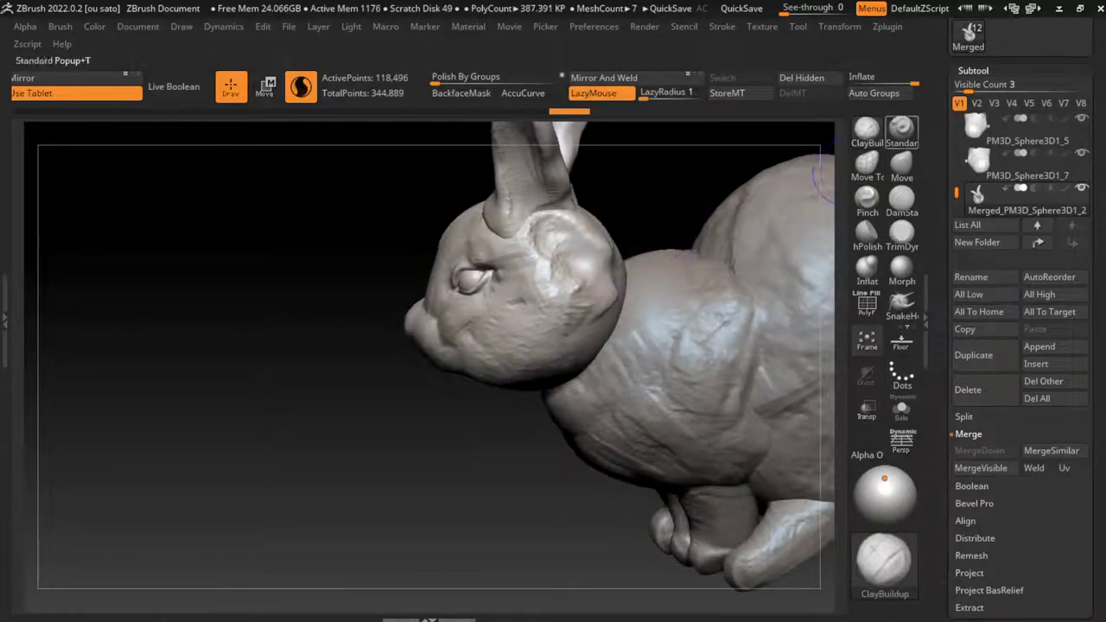
pyautogui.press('b')
pyautogui.press('t')
pyautogui.press('d')
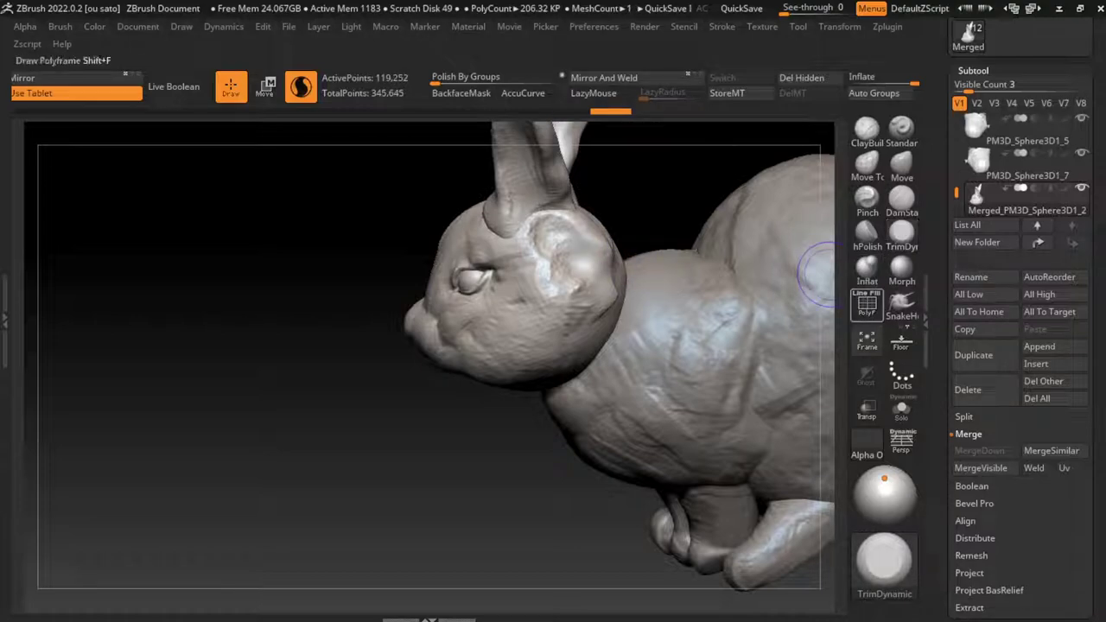
pyautogui.click(866, 129)
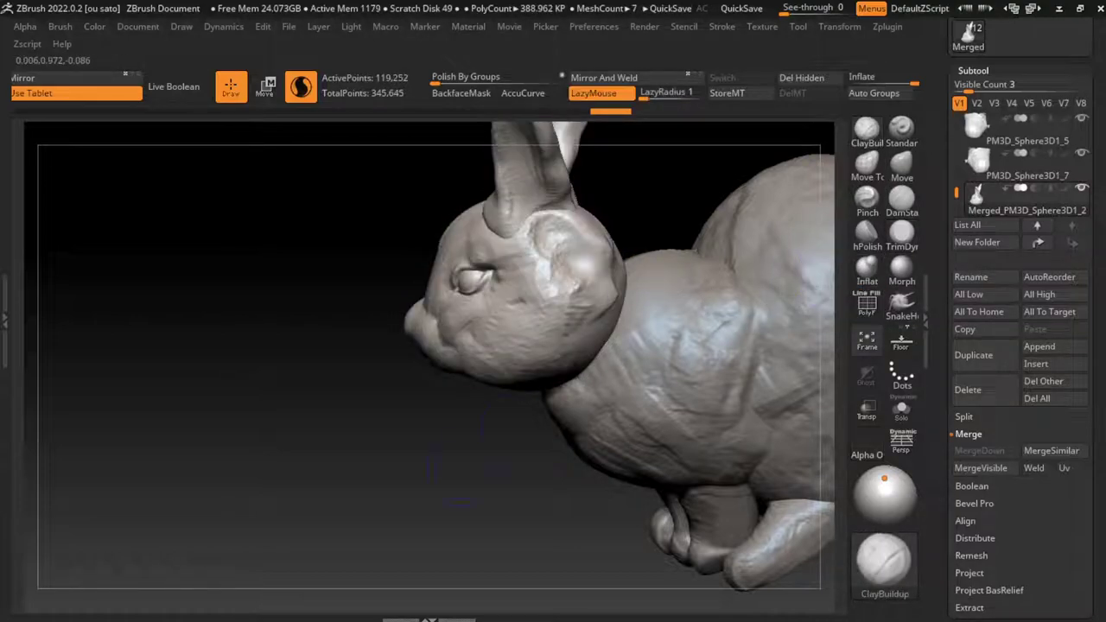
pyautogui.moveTo(466, 466); pyautogui.dragTo(781, 268)
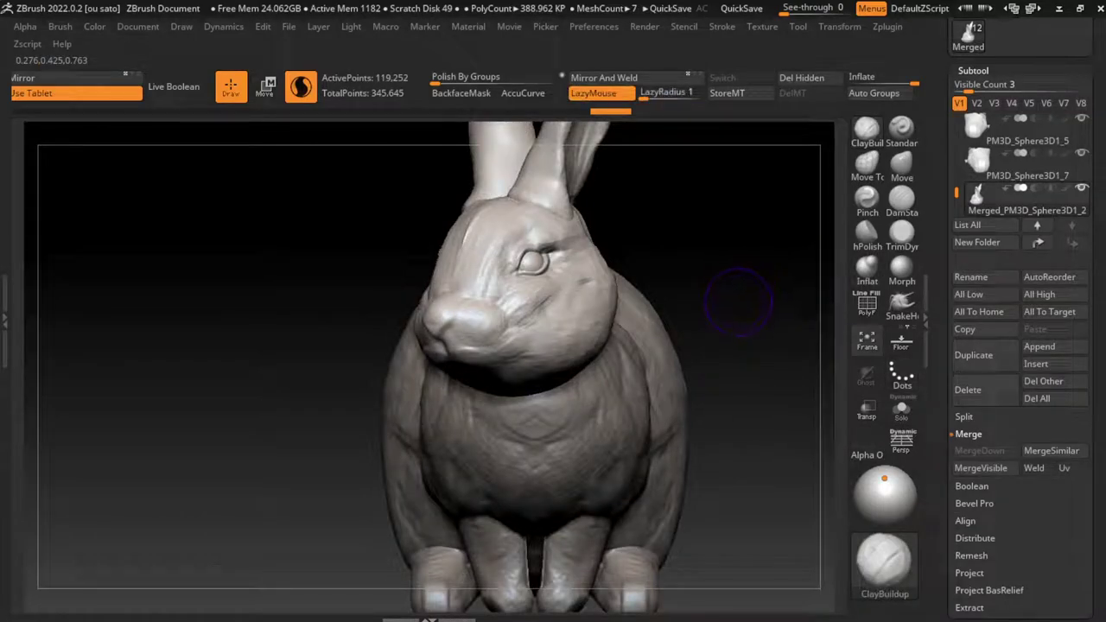
pyautogui.keyDown('alt'); pyautogui.moveTo(738, 302); pyautogui.dragTo(697, 302); pyautogui.keyUp('alt')
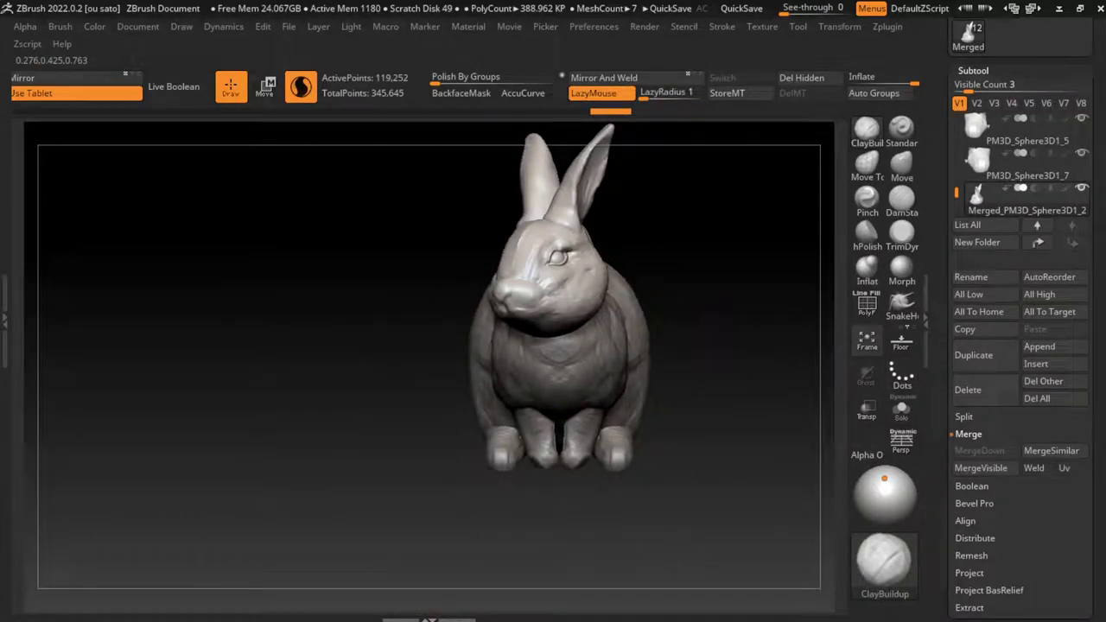
pyautogui.keyDown('alt'); pyautogui.click(635, 375); pyautogui.keyUp('alt')
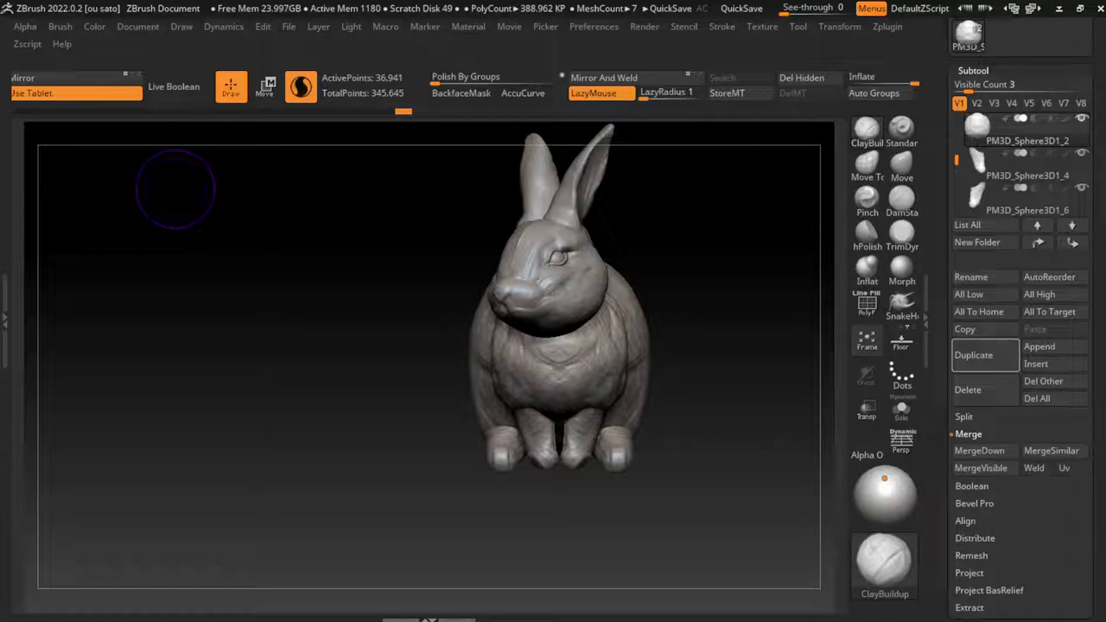
# - Make the left front paw subtool PM3D_Sphere3D1_5 the active piece
pyautogui.keyDown('alt'); pyautogui.click(609, 445); pyautogui.keyUp('alt')
pyautogui.scroll(5, 497, 462)
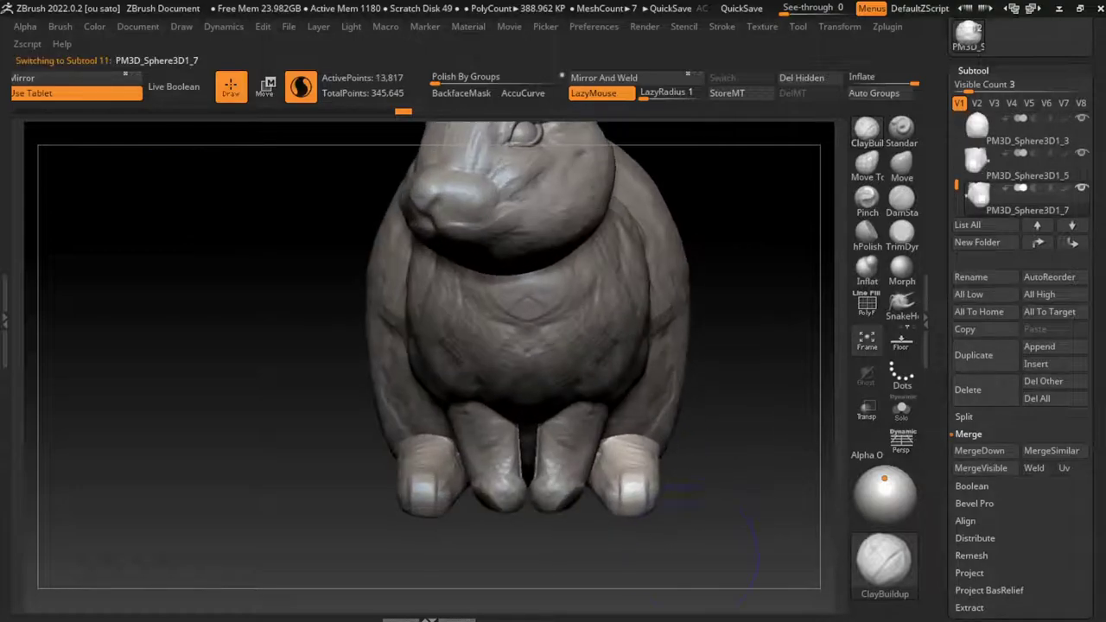
pyautogui.keyDown('alt'); pyautogui.click(492, 445); pyautogui.keyUp('alt')
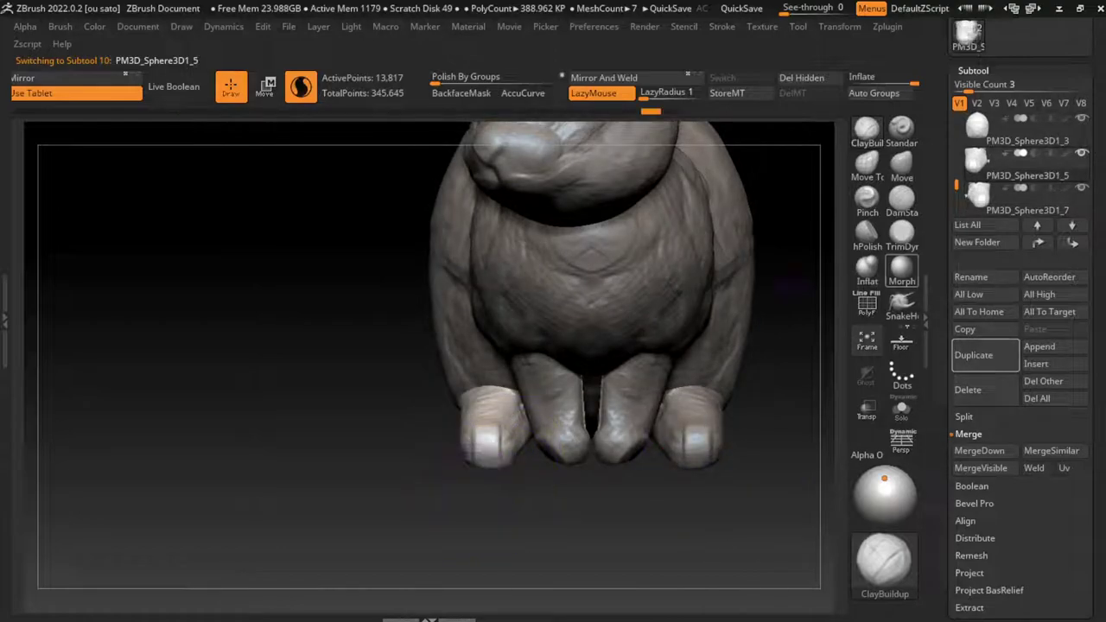
pyautogui.click(901, 201)
pyautogui.moveTo(496, 527); pyautogui.dragTo(494, 467)
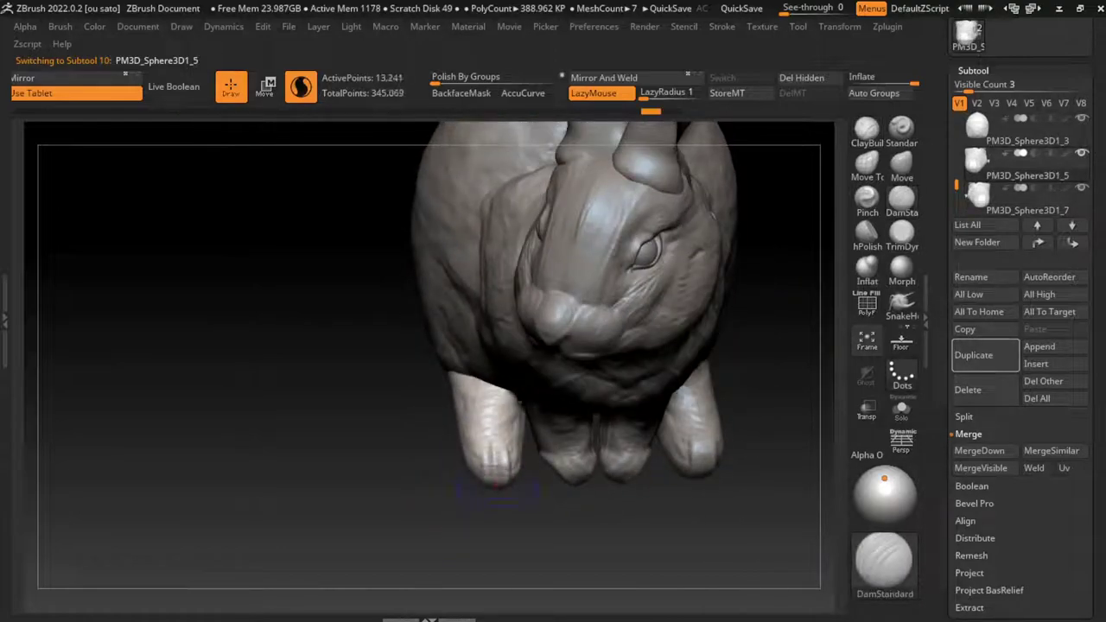
# - Build up clay volume on the left front foot
pyautogui.press('s')
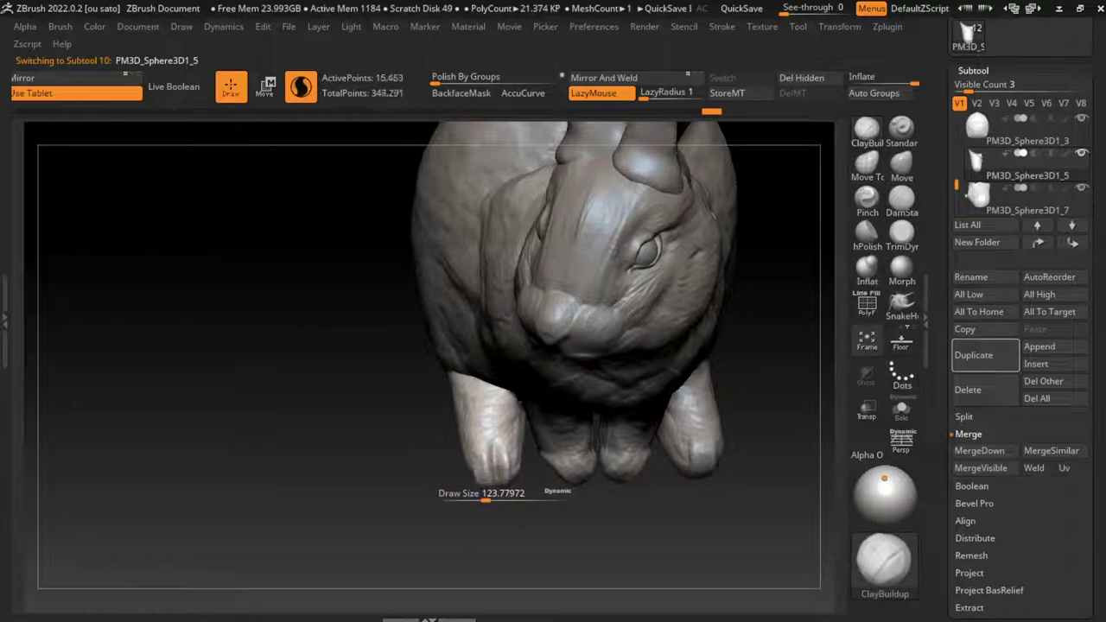
pyautogui.moveTo(482, 476)
pyautogui.mouseDown()
pyautogui.moveTo(479, 467)
pyautogui.moveTo(477, 477)
pyautogui.moveTo(506, 485)
pyautogui.mouseUp()
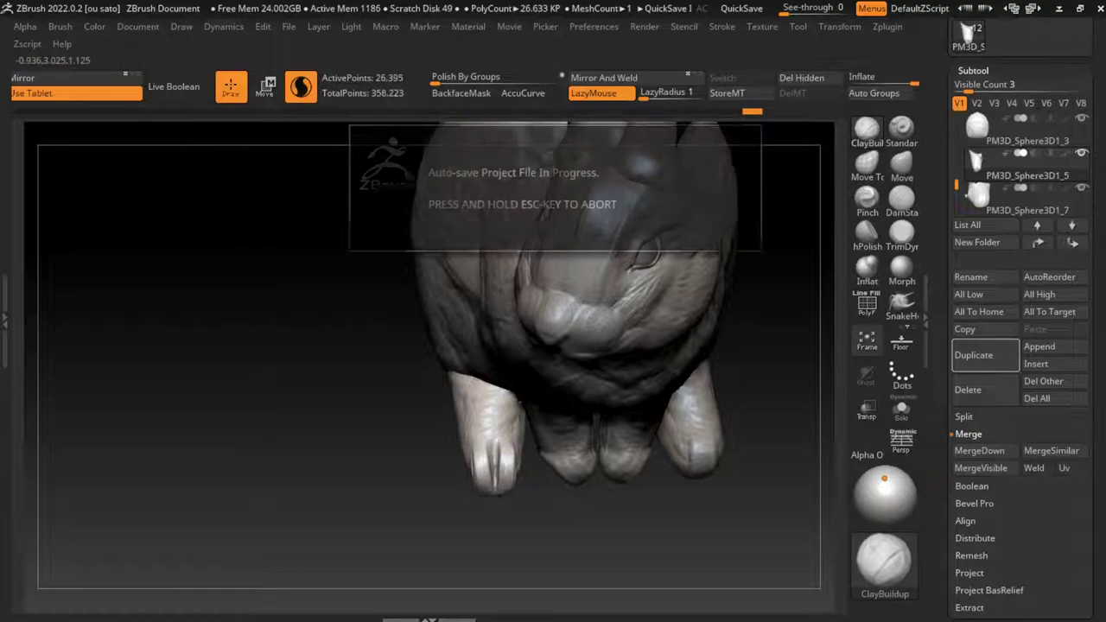
pyautogui.hotkey('ctrl', 'z')
pyautogui.moveTo(467, 497); pyautogui.dragTo(462, 449)
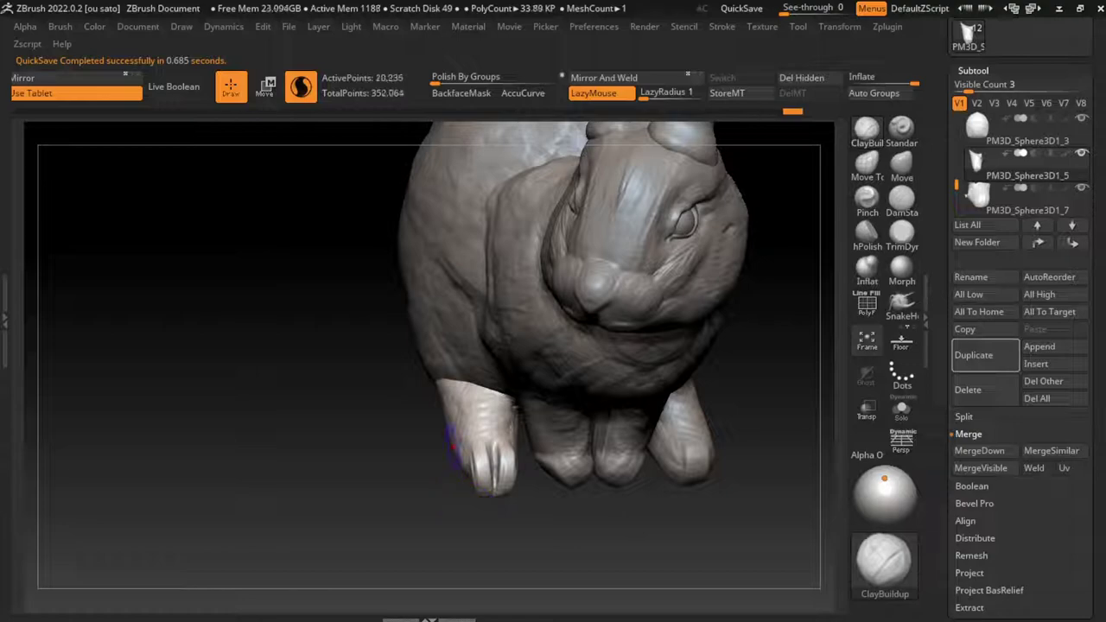
pyautogui.moveTo(460, 401); pyautogui.dragTo(454, 449)
pyautogui.moveTo(462, 432); pyautogui.dragTo(466, 475)
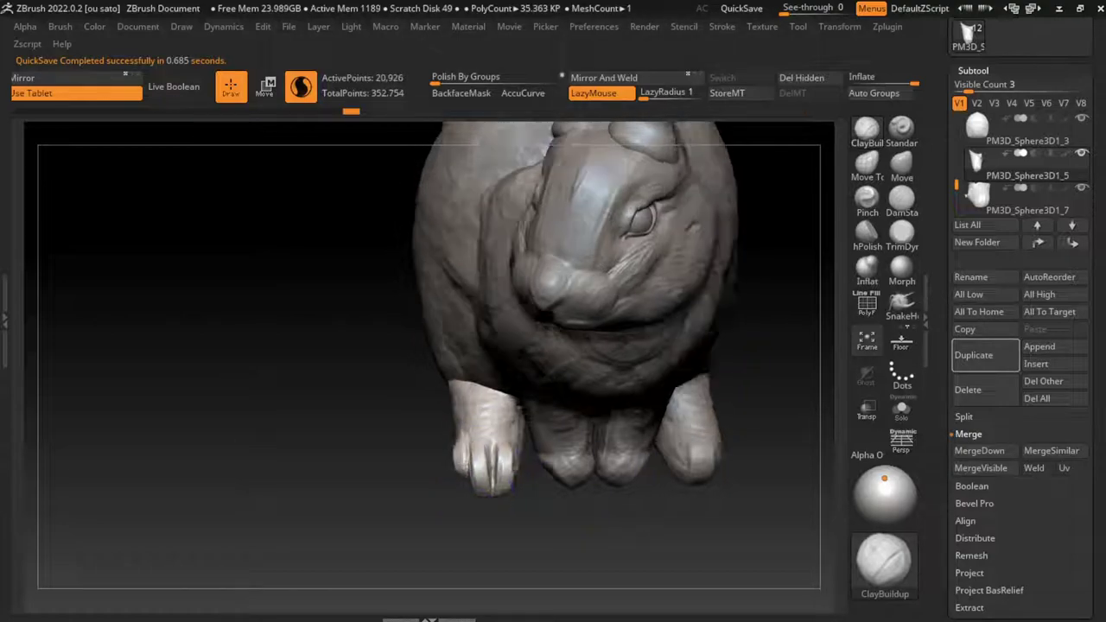
pyautogui.moveTo(510, 535)
pyautogui.mouseDown()
pyautogui.moveTo(518, 439)
pyautogui.moveTo(510, 488)
pyautogui.mouseUp()
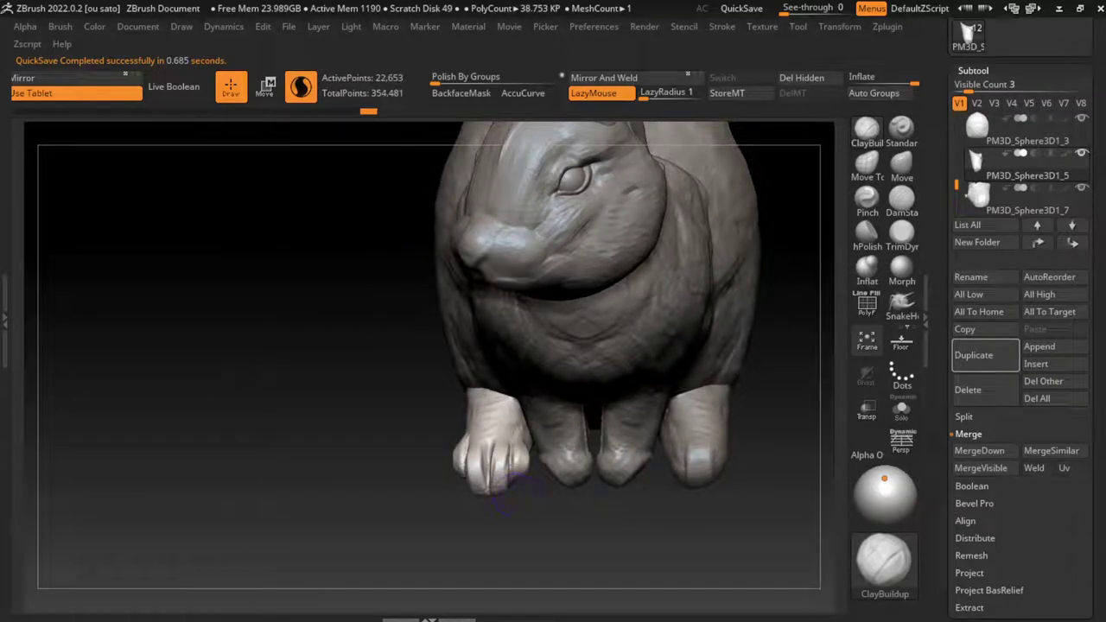
# - Carve toe detail into the left front paw from a side view
pyautogui.moveTo(536, 531); pyautogui.dragTo(457, 480)
pyautogui.moveTo(328, 484)
pyautogui.mouseDown()
pyautogui.moveTo(428, 473)
pyautogui.moveTo(416, 455)
pyautogui.mouseUp()
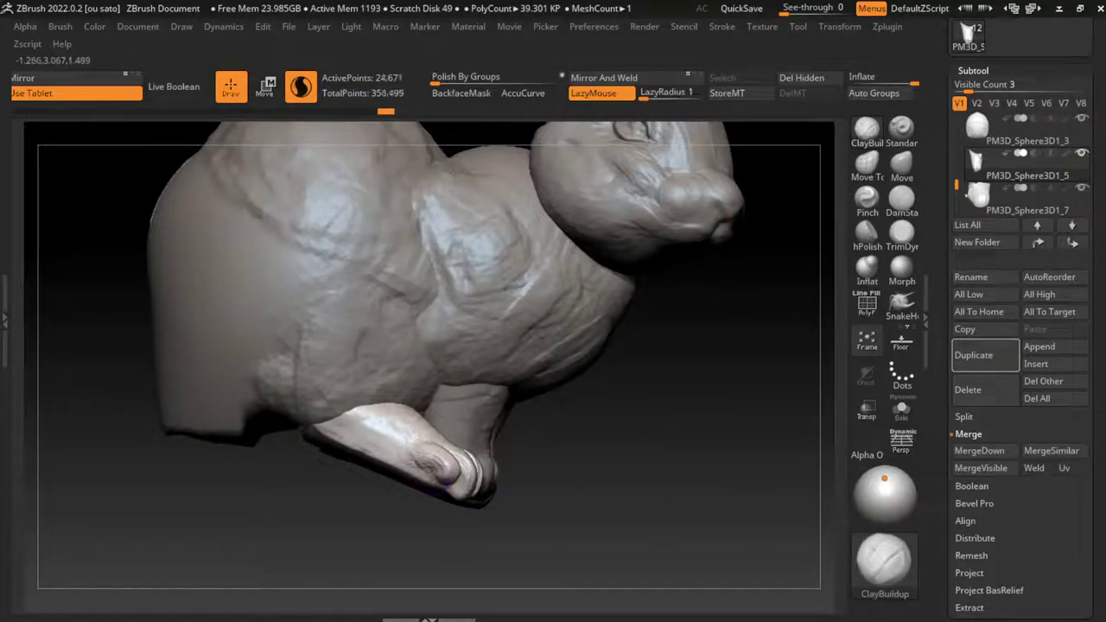
pyautogui.moveTo(604, 519); pyautogui.dragTo(535, 501)
pyautogui.moveTo(460, 440)
pyautogui.mouseDown()
pyautogui.moveTo(436, 406)
pyautogui.moveTo(483, 432)
pyautogui.moveTo(492, 423)
pyautogui.mouseUp()
pyautogui.moveTo(488, 428); pyautogui.dragTo(449, 436, button='right')
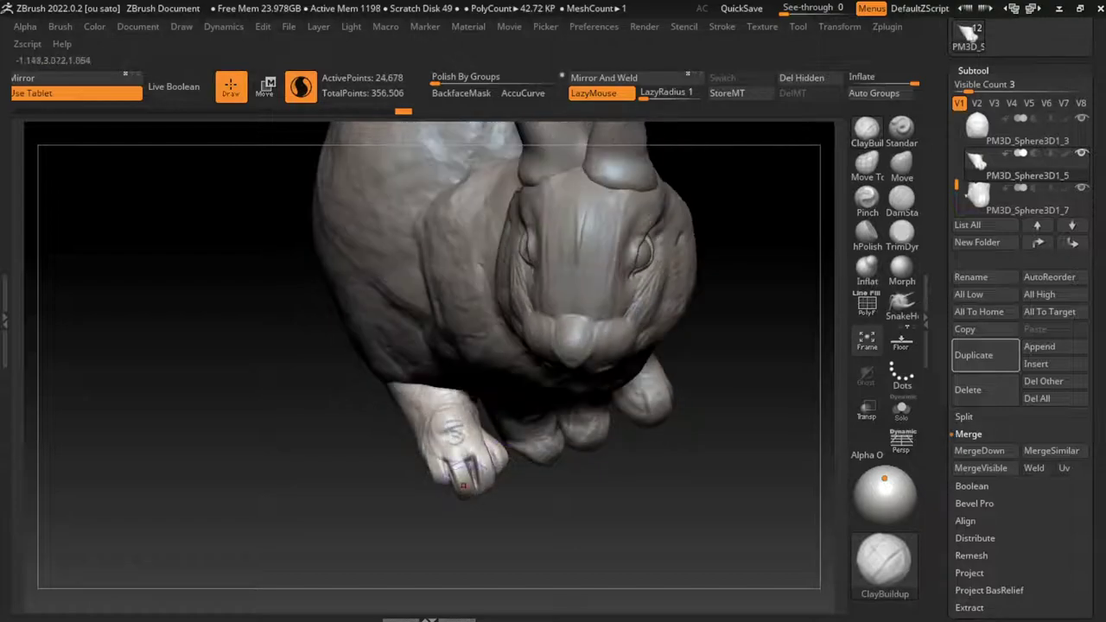
pyautogui.moveTo(449, 436); pyautogui.dragTo(479, 432)
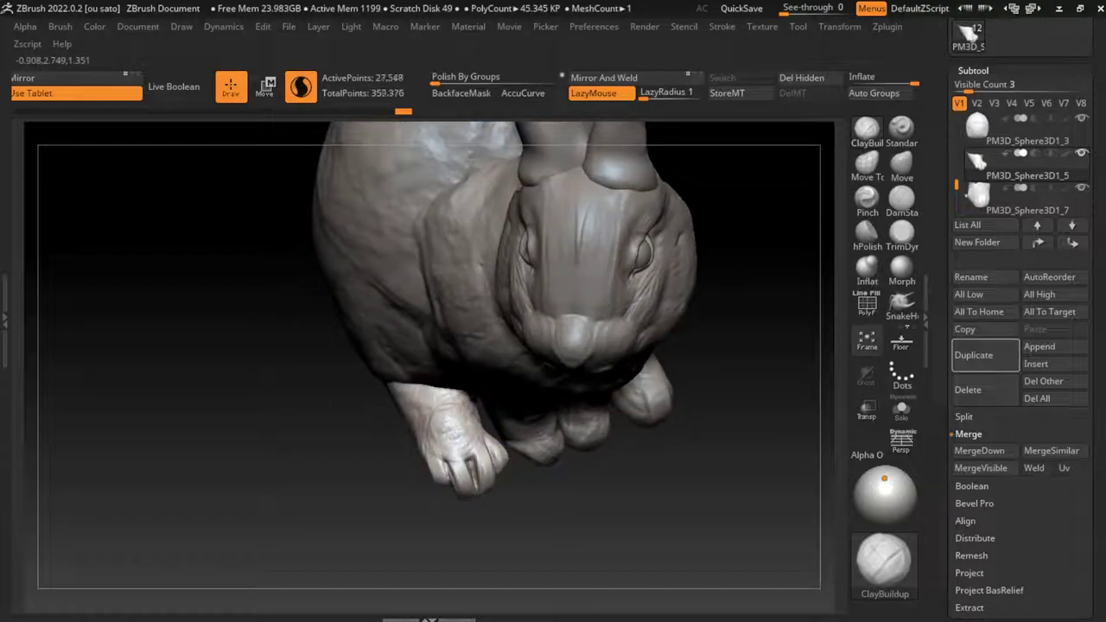
pyautogui.moveTo(449, 393); pyautogui.dragTo(453, 428)
pyautogui.moveTo(510, 575); pyautogui.dragTo(531, 553)
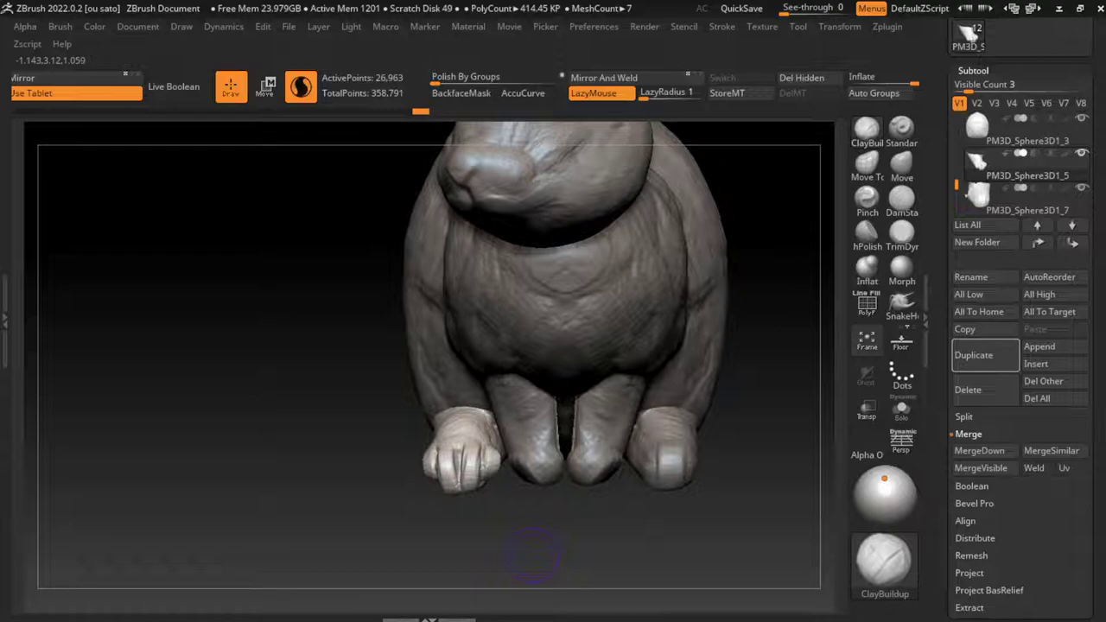
# - Refine the paw's lower edge and toe divisions with small corrective strokes
pyautogui.moveTo(514, 510)
pyautogui.mouseDown()
pyautogui.moveTo(502, 456)
pyautogui.moveTo(477, 476)
pyautogui.mouseUp()
pyautogui.moveTo(553, 518); pyautogui.dragTo(587, 531)
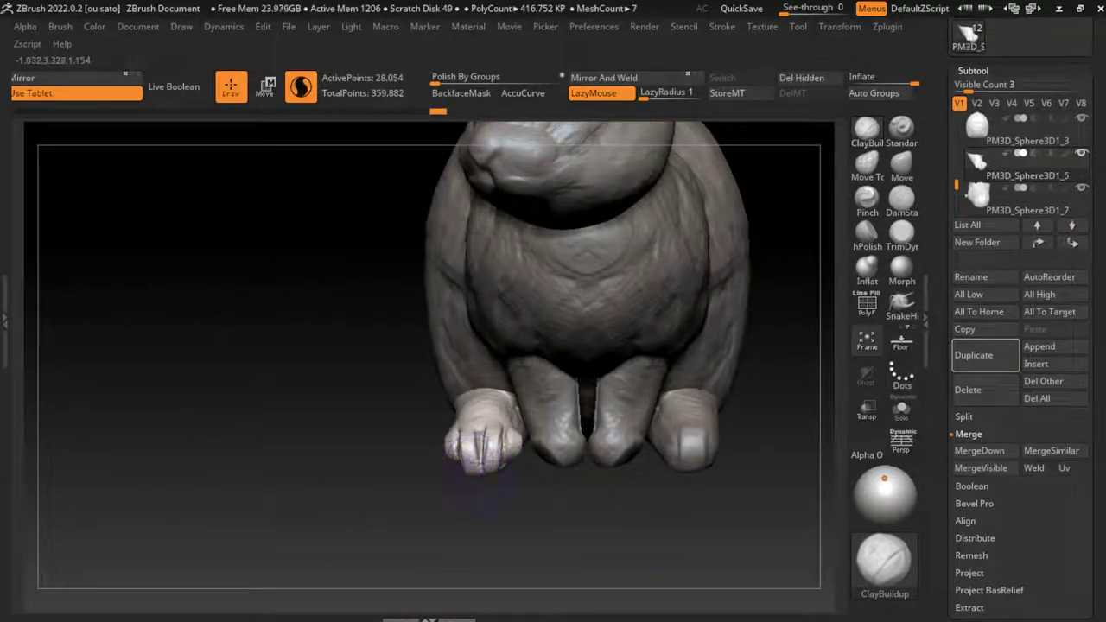
pyautogui.moveTo(466, 467); pyautogui.dragTo(508, 500)
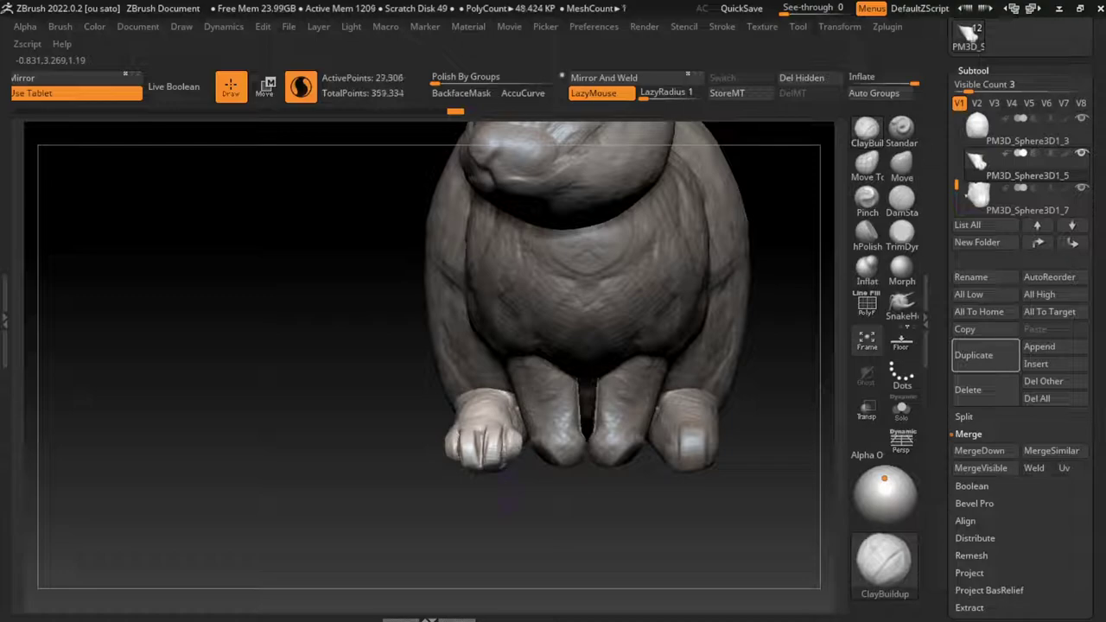
pyautogui.hotkey('ctrl', 'z')
pyautogui.press('s')
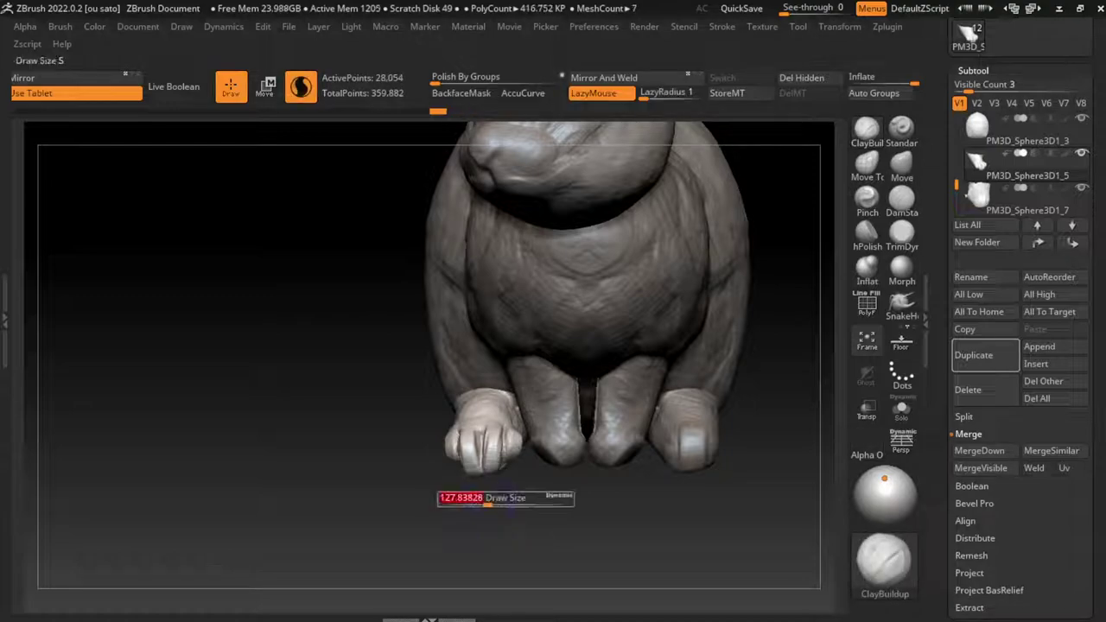
pyautogui.press('ctrl')
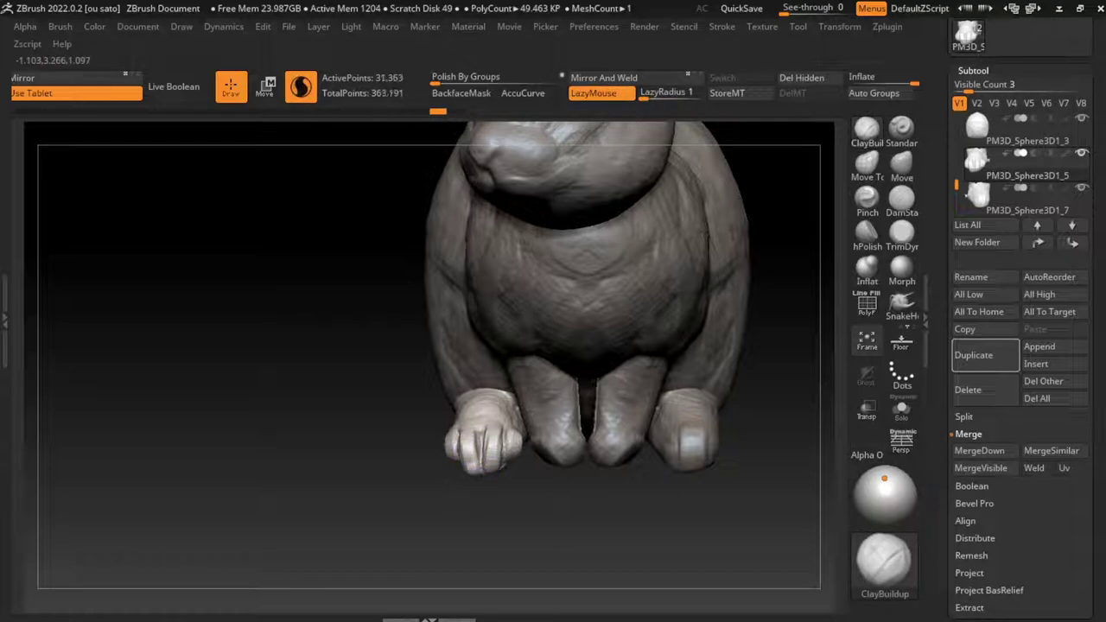
pyautogui.moveTo(480, 466); pyautogui.dragTo(488, 471)
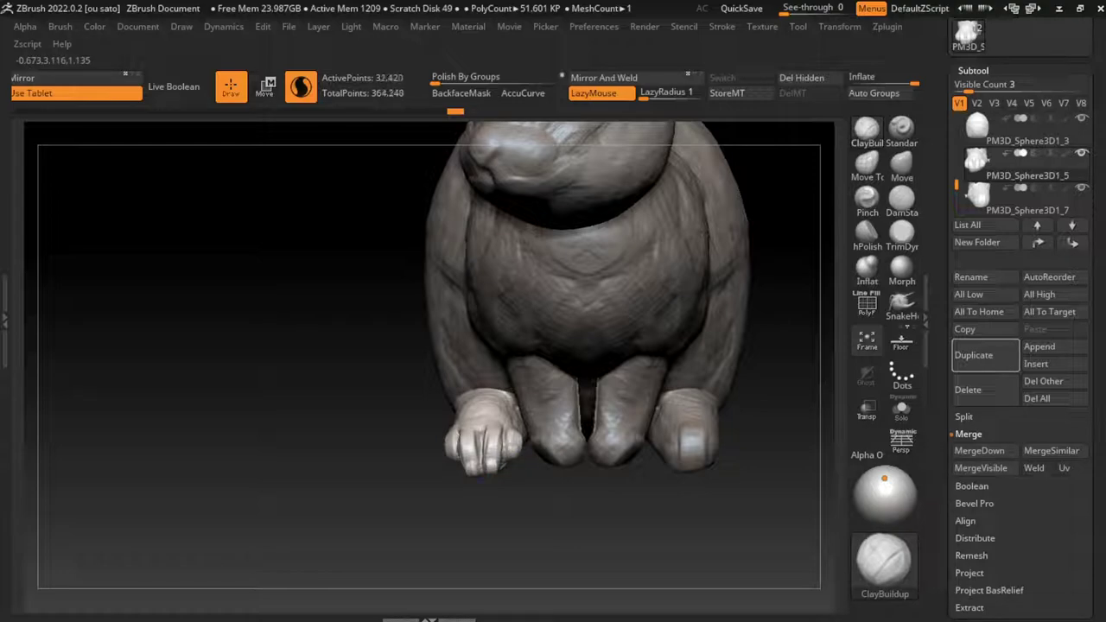
pyautogui.moveTo(481, 471)
pyautogui.mouseDown()
pyautogui.moveTo(462, 491)
pyautogui.moveTo(456, 461)
pyautogui.mouseUp()
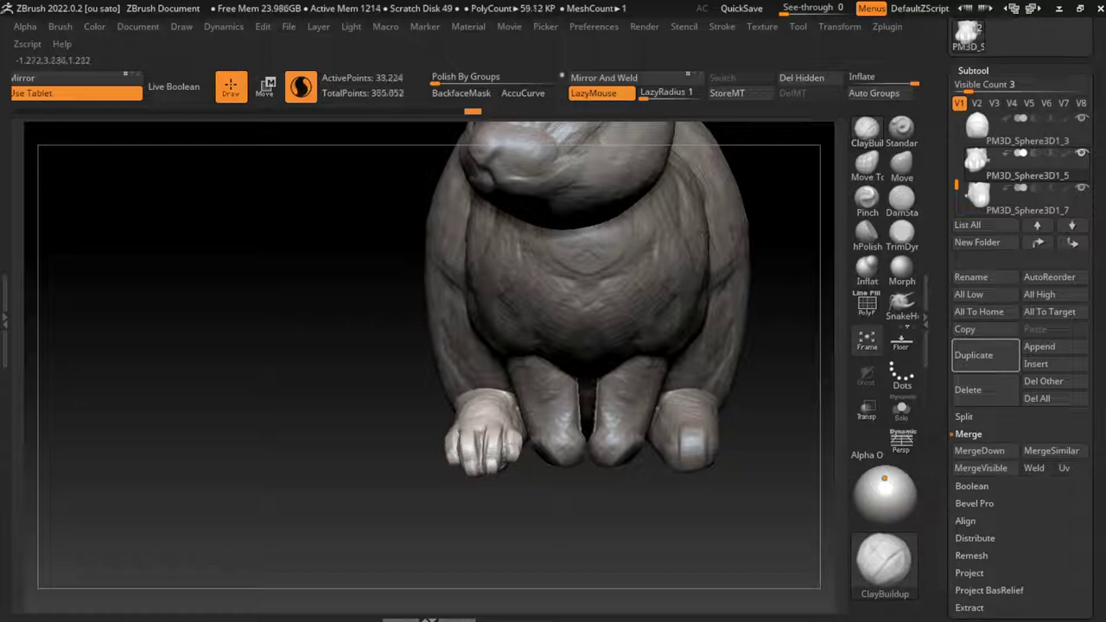
pyautogui.scroll(3, 532, 487)
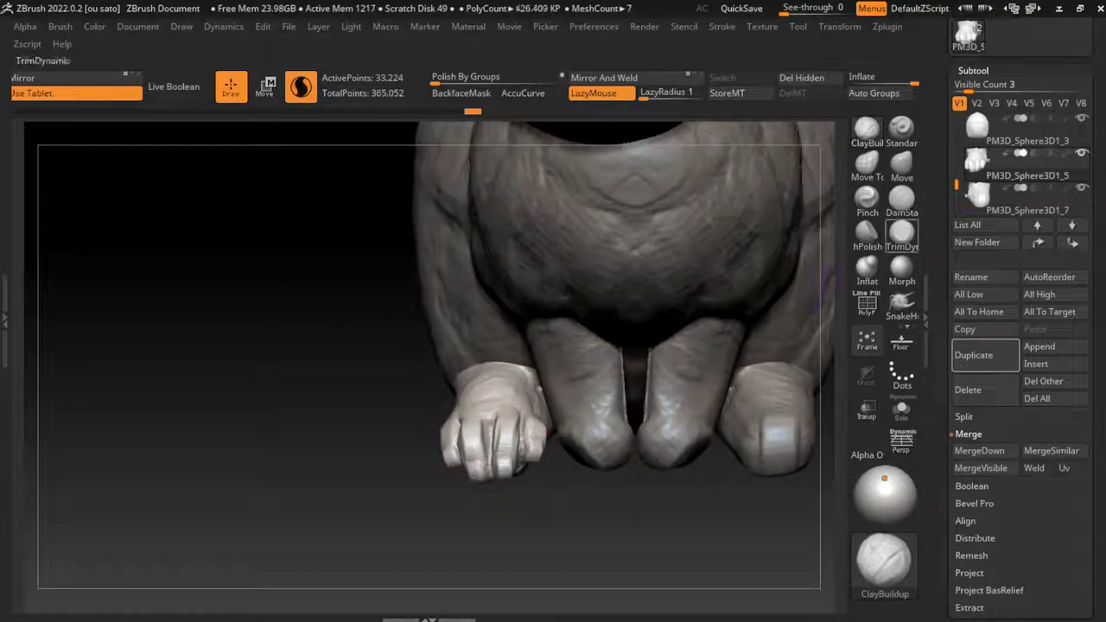
# - Pull the left front paw's toe tips into shape with the SnakeHook brush
pyautogui.press('b')
pyautogui.press('s')
pyautogui.press('h')
pyautogui.moveTo(363, 449); pyautogui.dragTo(509, 527)
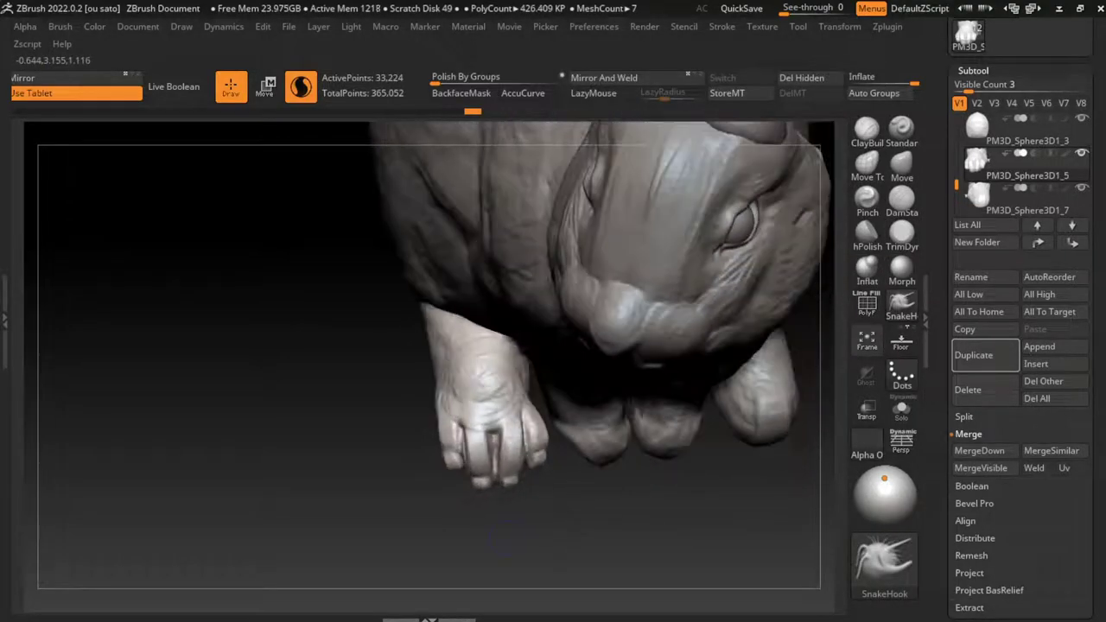
pyautogui.moveTo(482, 491); pyautogui.dragTo(494, 501)
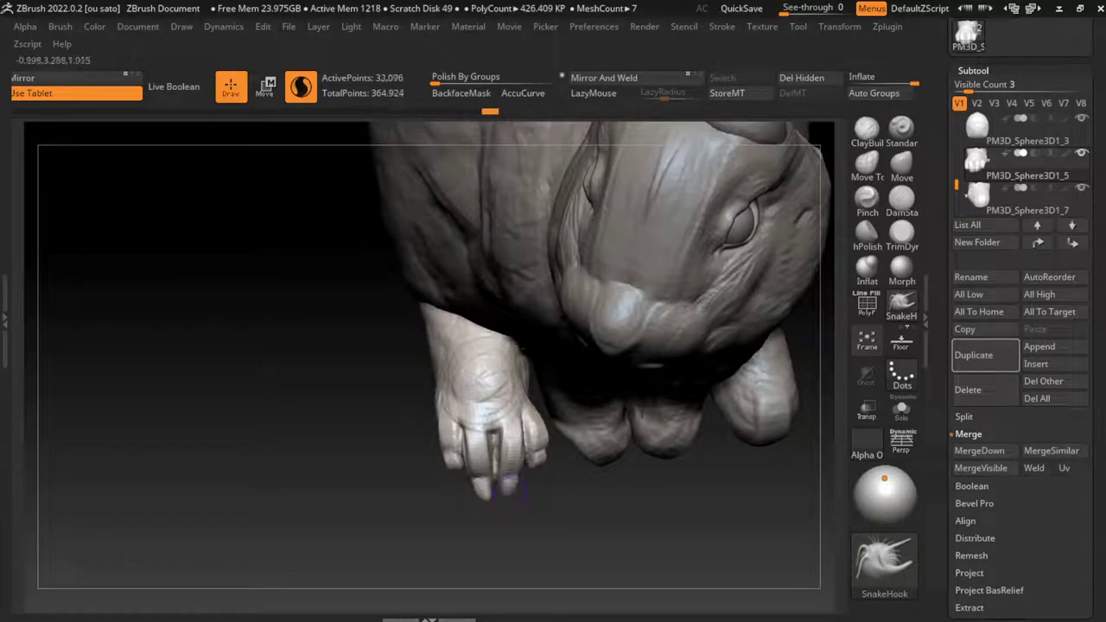
pyautogui.moveTo(466, 462)
pyautogui.mouseDown()
pyautogui.moveTo(473, 477)
pyautogui.moveTo(583, 466)
pyautogui.mouseUp()
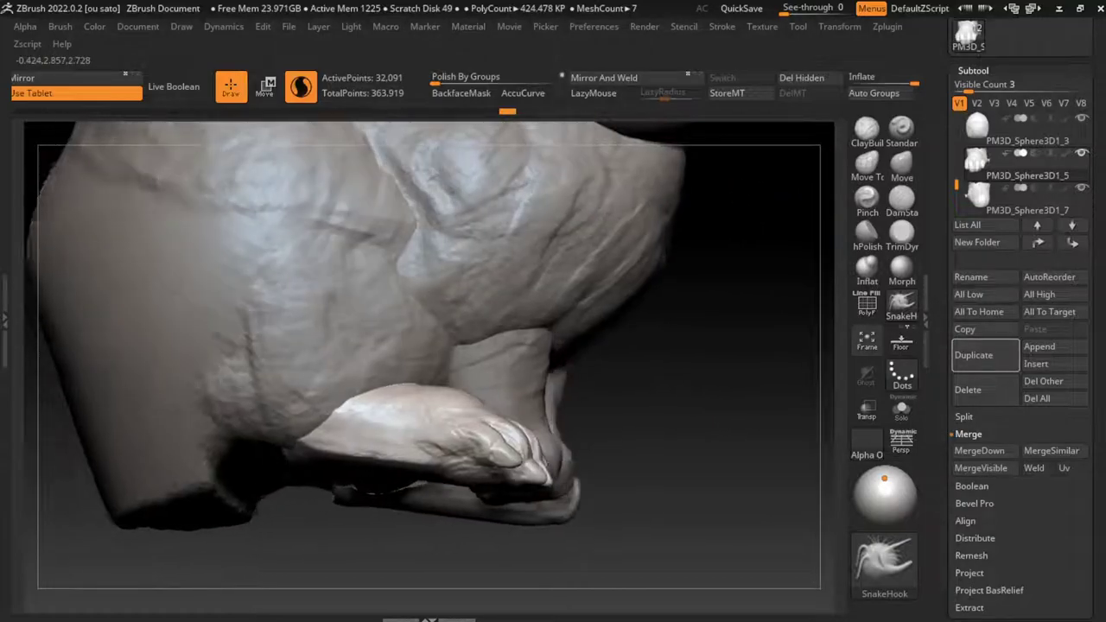
pyautogui.press('f')
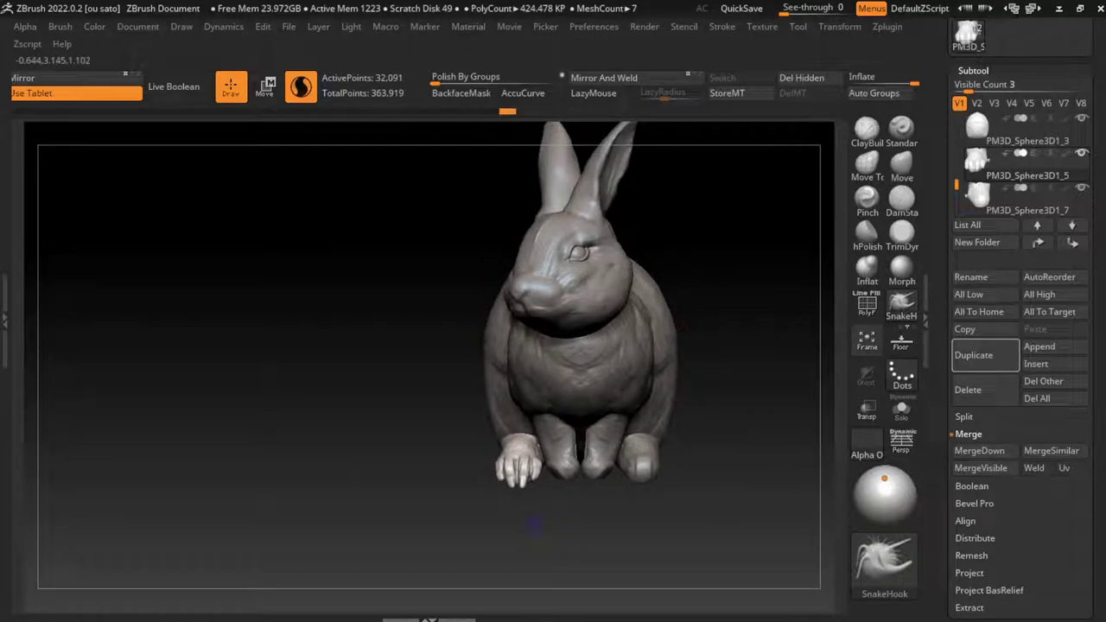
pyautogui.scroll(5, 530, 526)
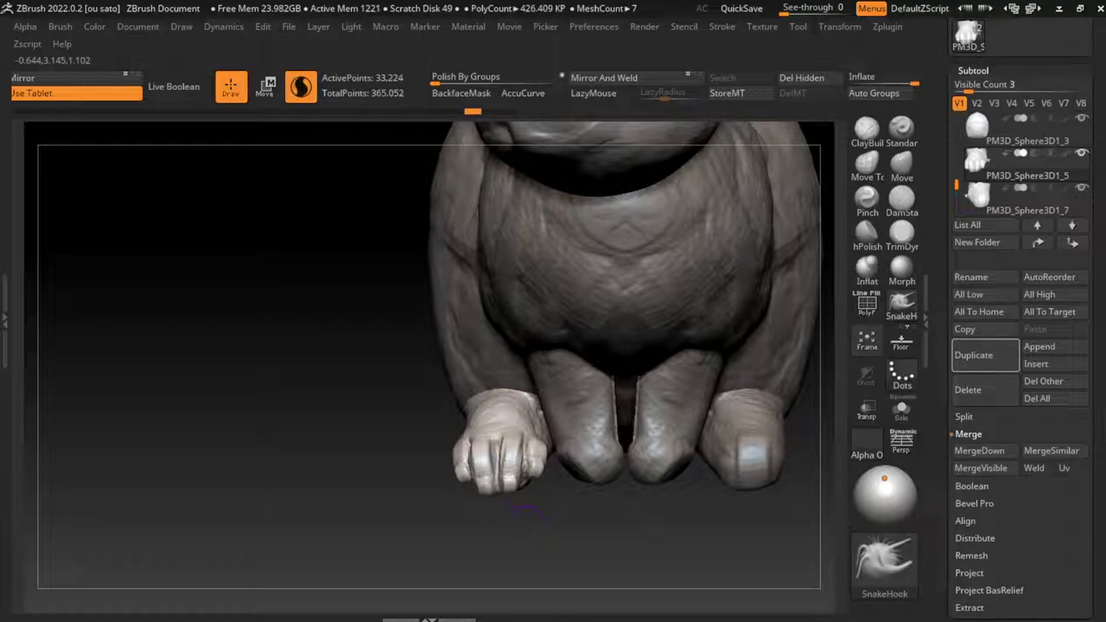
# - Enlarge the SnakeHook brush and pull the paw's toe tip further into shape
pyautogui.press('s')
pyautogui.moveTo(550, 515)
pyautogui.mouseDown()
pyautogui.moveTo(562, 516)
pyautogui.moveTo(496, 560)
pyautogui.mouseUp()
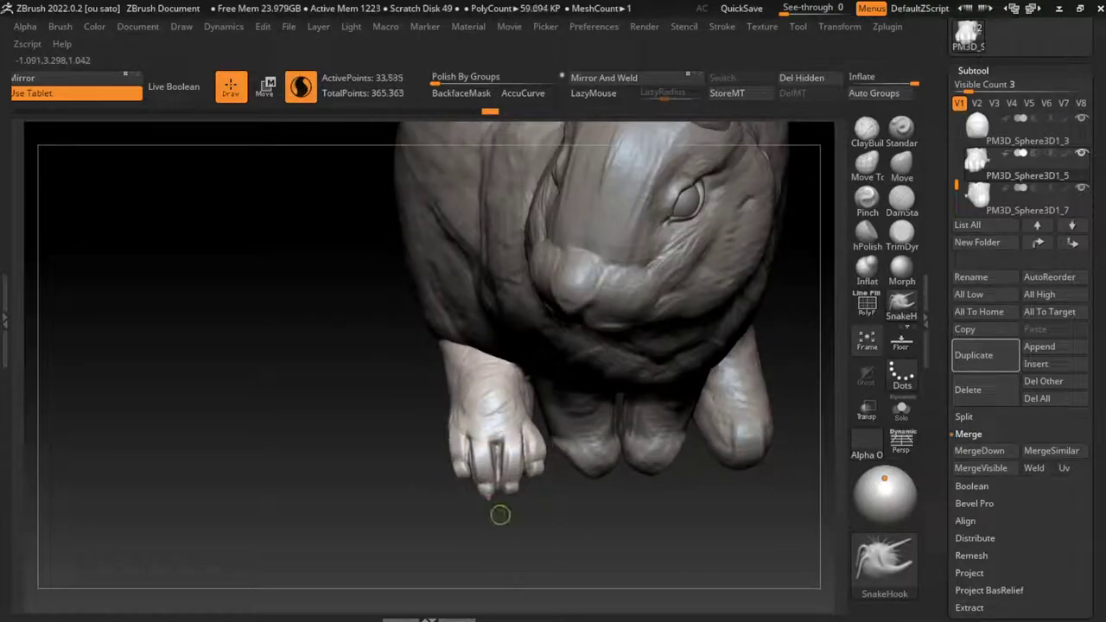
pyautogui.moveTo(500, 513); pyautogui.dragTo(495, 512)
pyautogui.press('s')
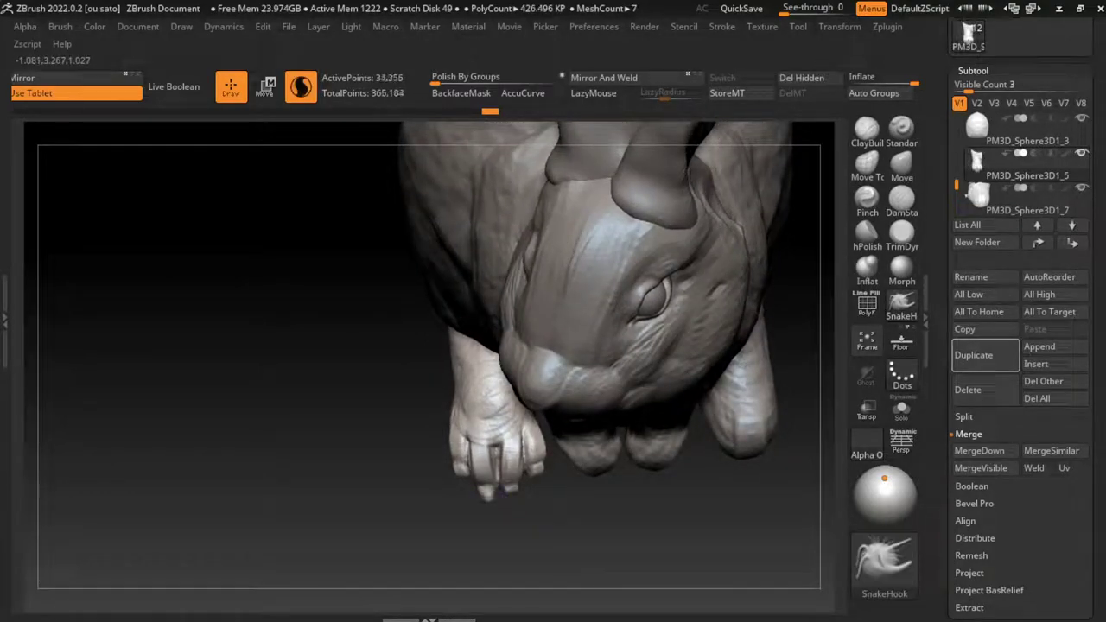
pyautogui.moveTo(489, 494)
pyautogui.mouseDown()
pyautogui.moveTo(512, 491)
pyautogui.moveTo(513, 501)
pyautogui.moveTo(537, 477)
pyautogui.moveTo(547, 513)
pyautogui.moveTo(600, 324)
pyautogui.mouseUp()
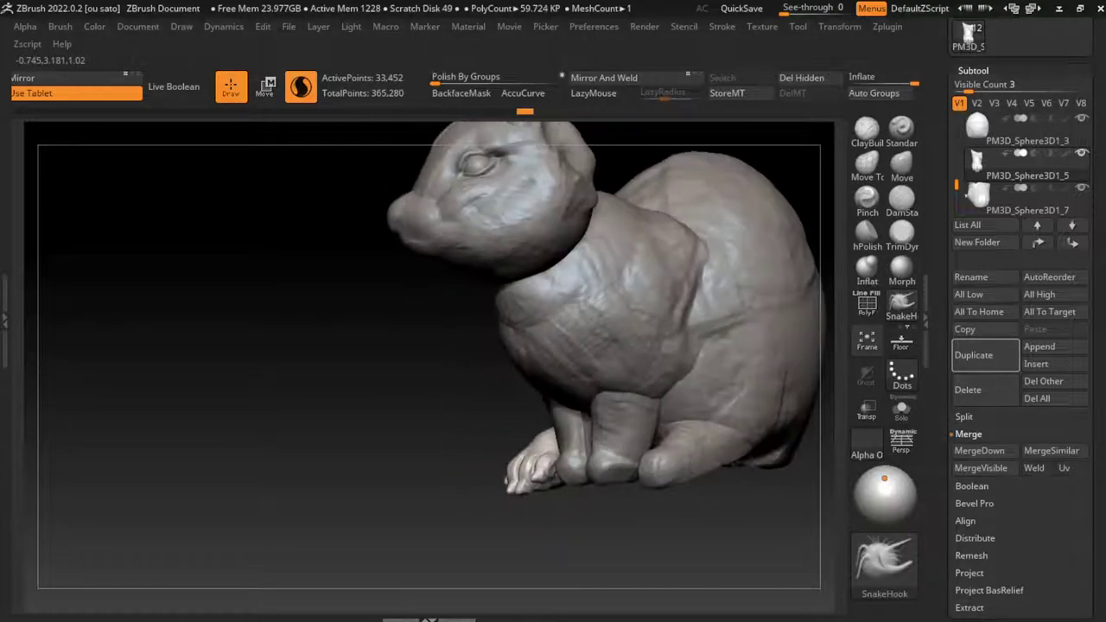
pyautogui.moveTo(630, 430)
pyautogui.mouseDown()
pyautogui.moveTo(573, 530)
pyautogui.moveTo(626, 208)
pyautogui.mouseUp()
pyautogui.keyDown('alt'); pyautogui.moveTo(420, 221); pyautogui.dragTo(706, 423); pyautogui.keyUp('alt')
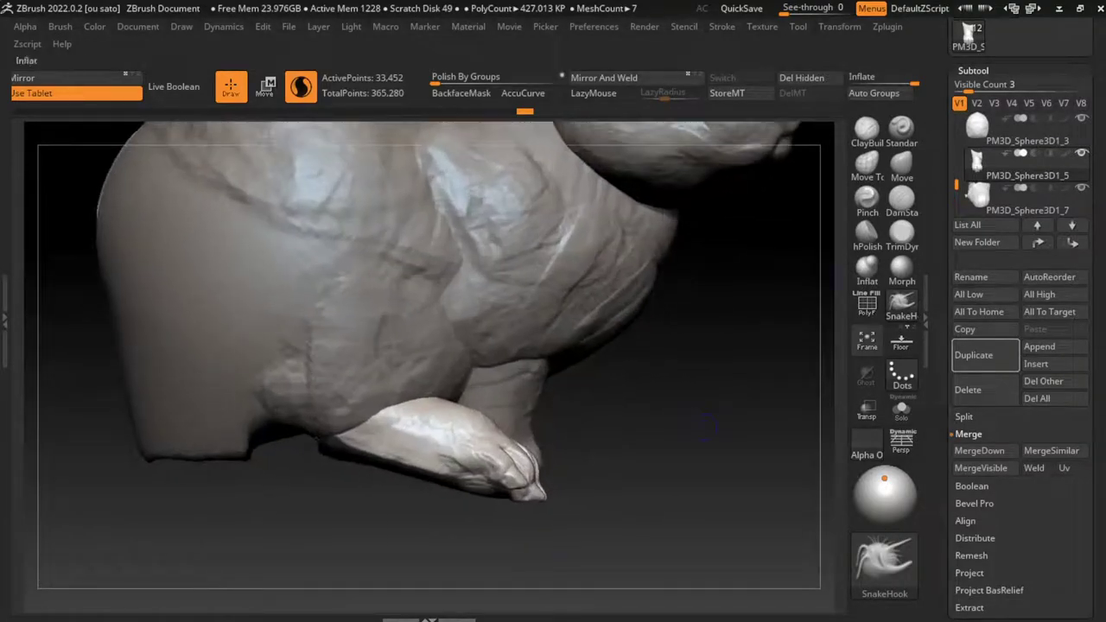
# - Switch to the Move brush
pyautogui.press('b')
pyautogui.press('m')
pyautogui.press('v')
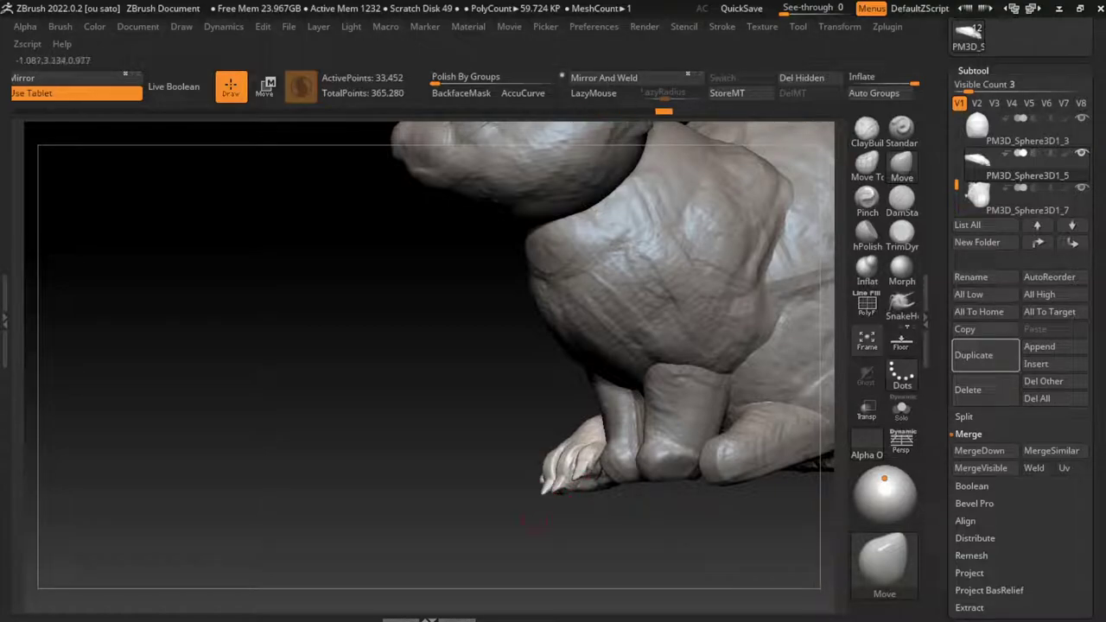
# - Delete old right paw PM3D_Sphere3D1_7 and replace it with a mirrored duplicate of the left paw
pyautogui.moveTo(549, 489)
pyautogui.mouseDown()
pyautogui.moveTo(557, 536)
pyautogui.moveTo(587, 518)
pyautogui.mouseUp()
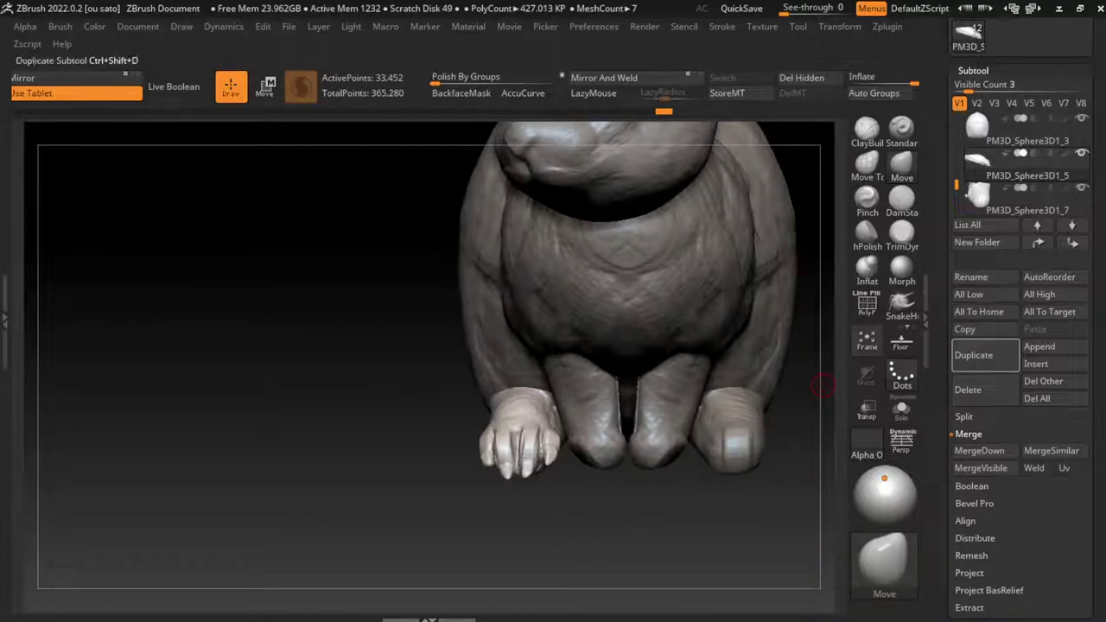
pyautogui.click(1027, 198)
pyautogui.click(967, 389)
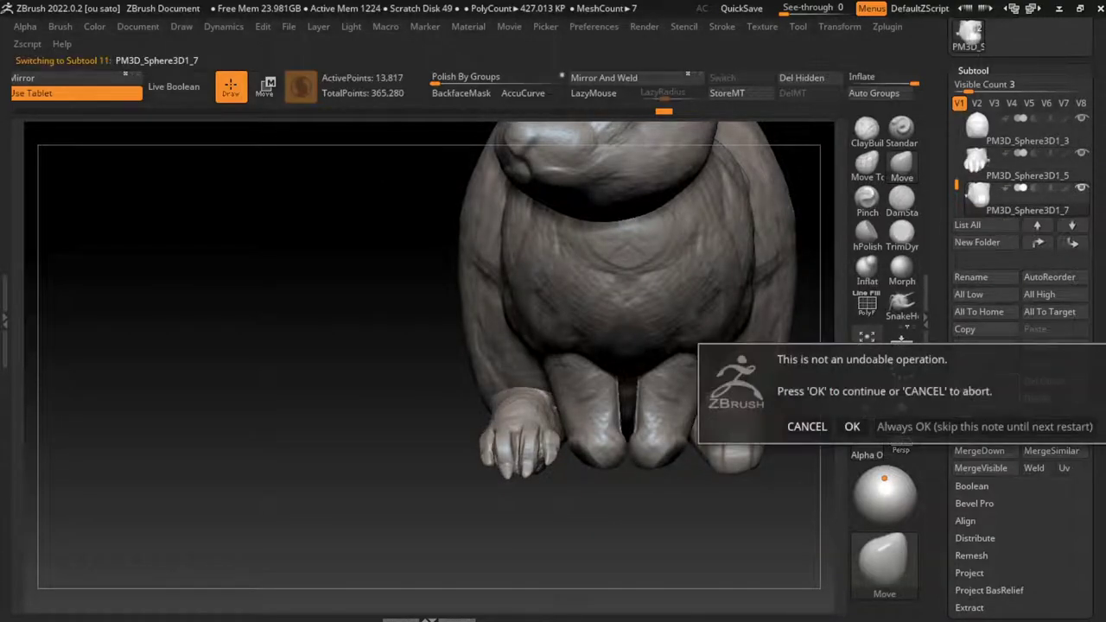
pyautogui.click(852, 426)
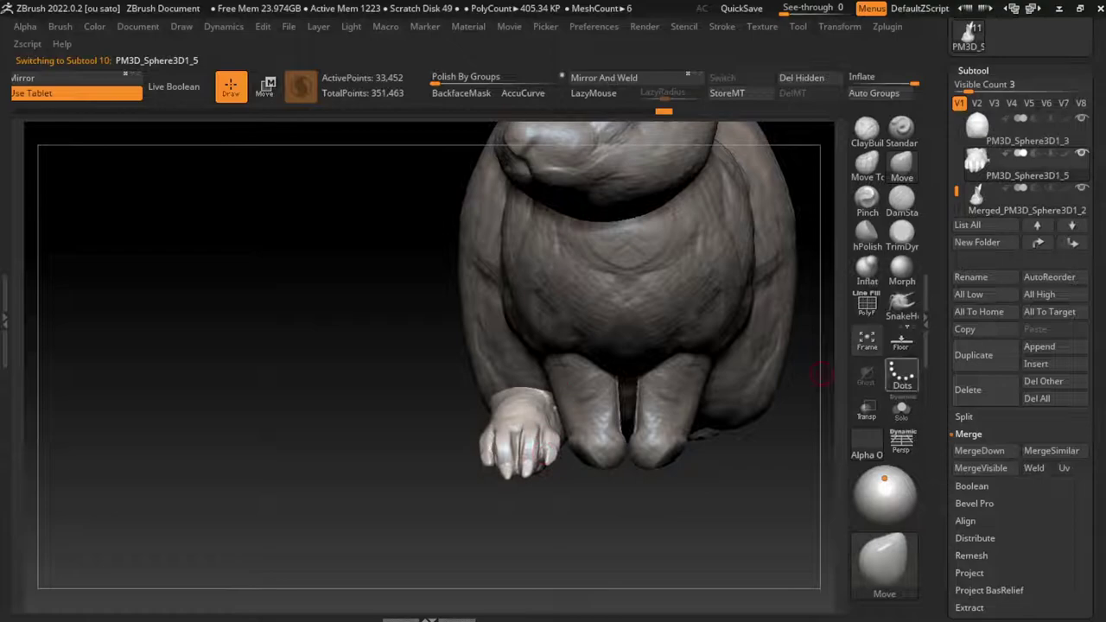
pyautogui.click(26, 78)
pyautogui.moveTo(91, 230); pyautogui.dragTo(648, 531)
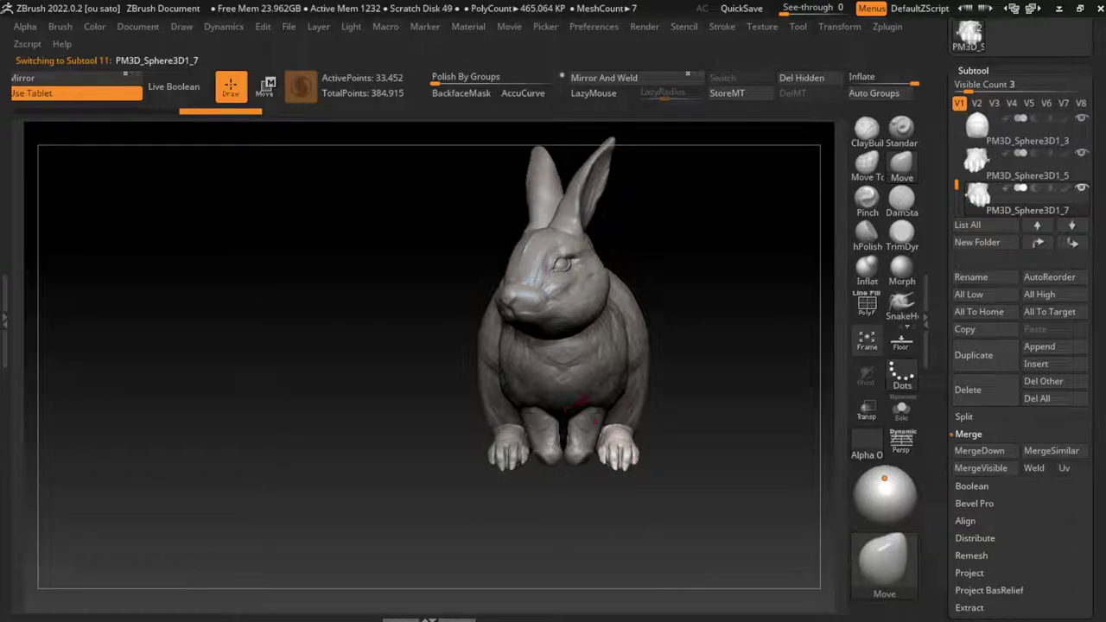
# - Select a foot subtool and set up ClayBuildup with LazyMouse on
pyautogui.keyDown('alt'); pyautogui.click(575, 458); pyautogui.keyUp('alt')
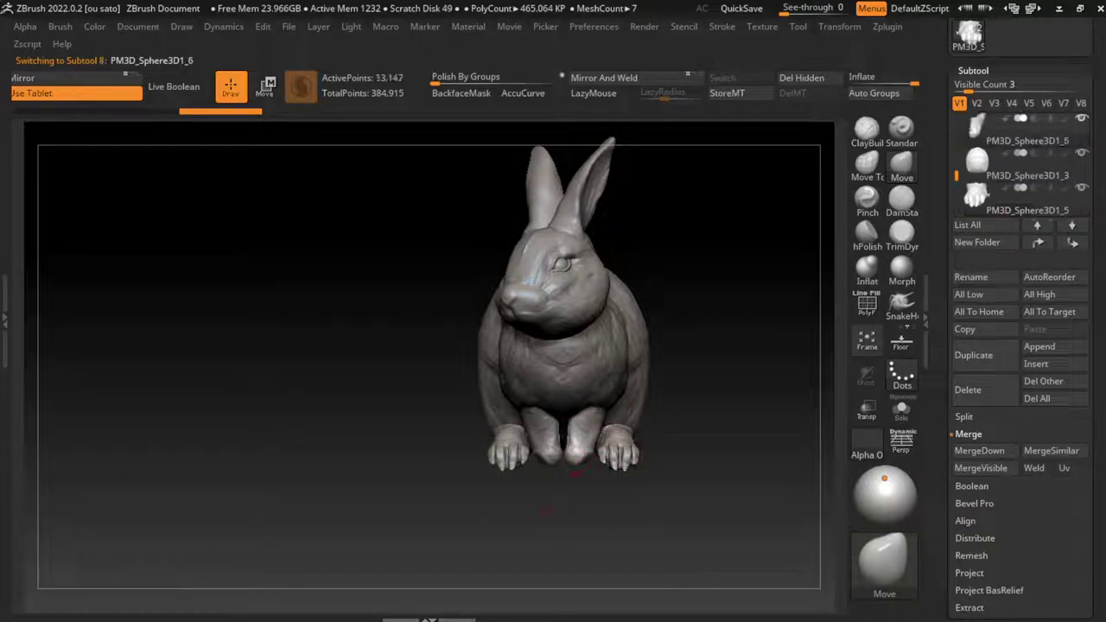
pyautogui.keyDown('alt'); pyautogui.moveTo(574, 458); pyautogui.dragTo(524, 499); pyautogui.keyUp('alt')
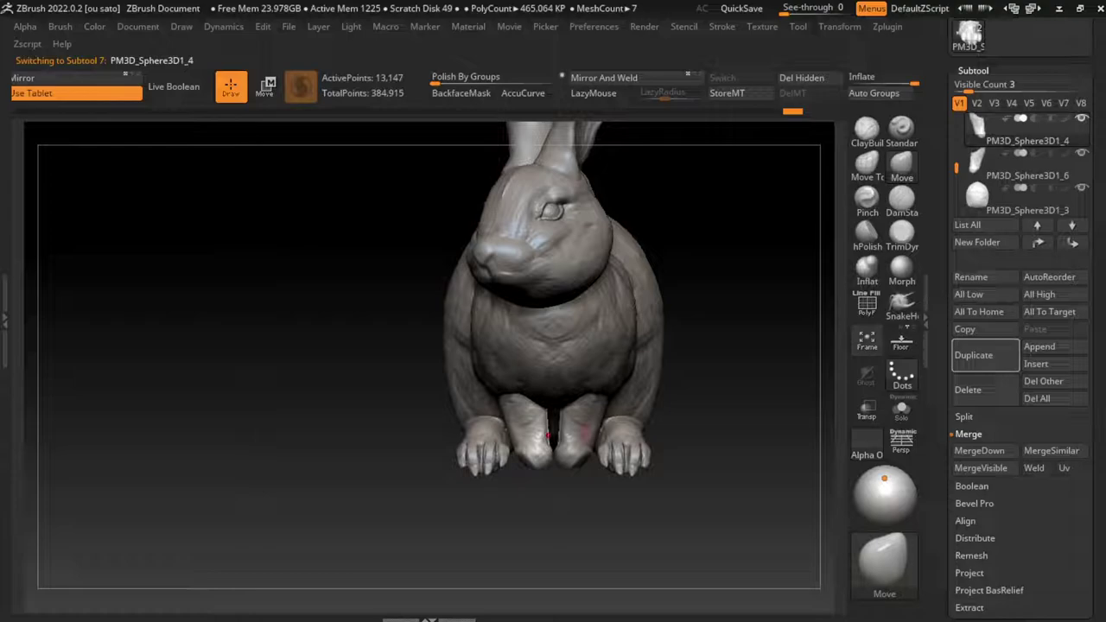
pyautogui.keyDown('alt'); pyautogui.moveTo(548, 435); pyautogui.dragTo(539, 357); pyautogui.keyUp('alt')
pyautogui.press('b')
pyautogui.press('c')
pyautogui.press('b')
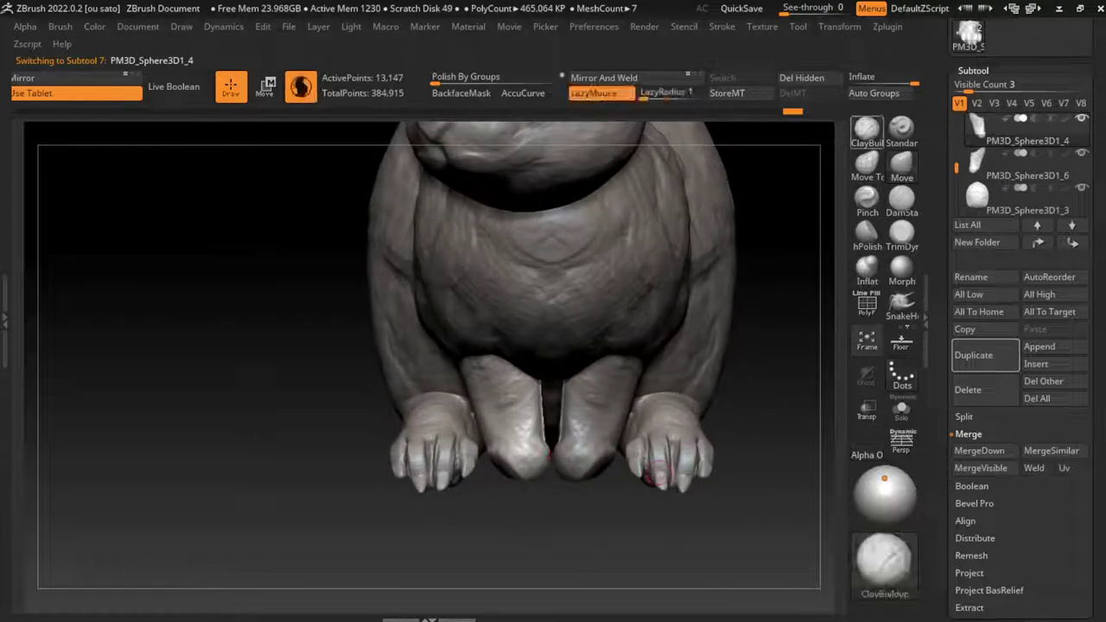
pyautogui.press('l')
pyautogui.press('s')
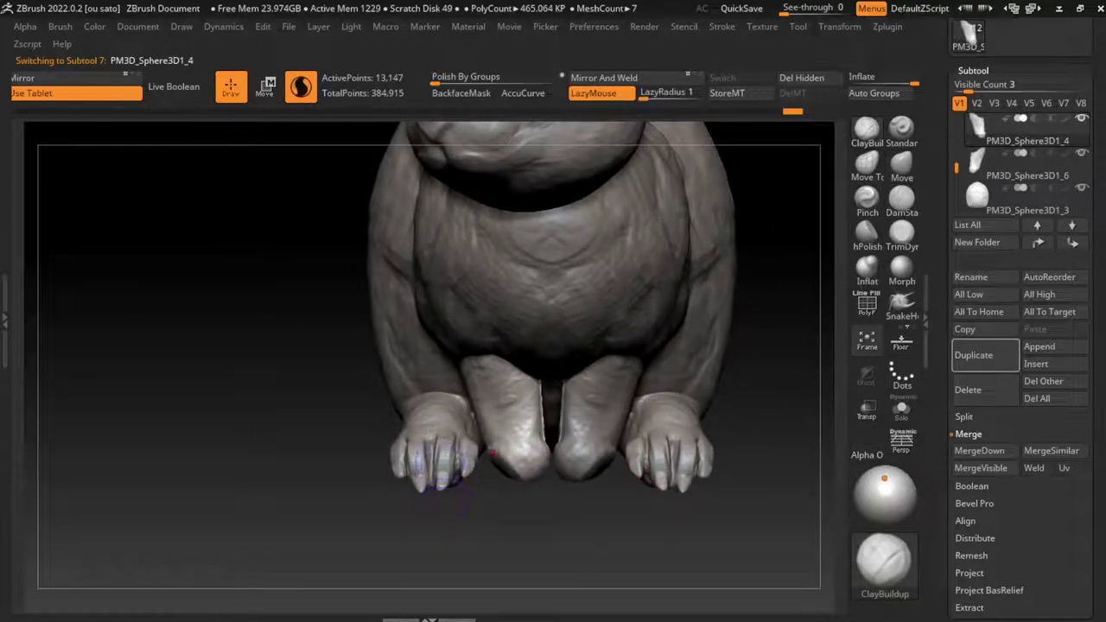
# - Build up clay between the hind legs and on the right foot's toes
pyautogui.moveTo(522, 477)
pyautogui.mouseDown()
pyautogui.moveTo(499, 486)
pyautogui.moveTo(540, 488)
pyautogui.mouseUp()
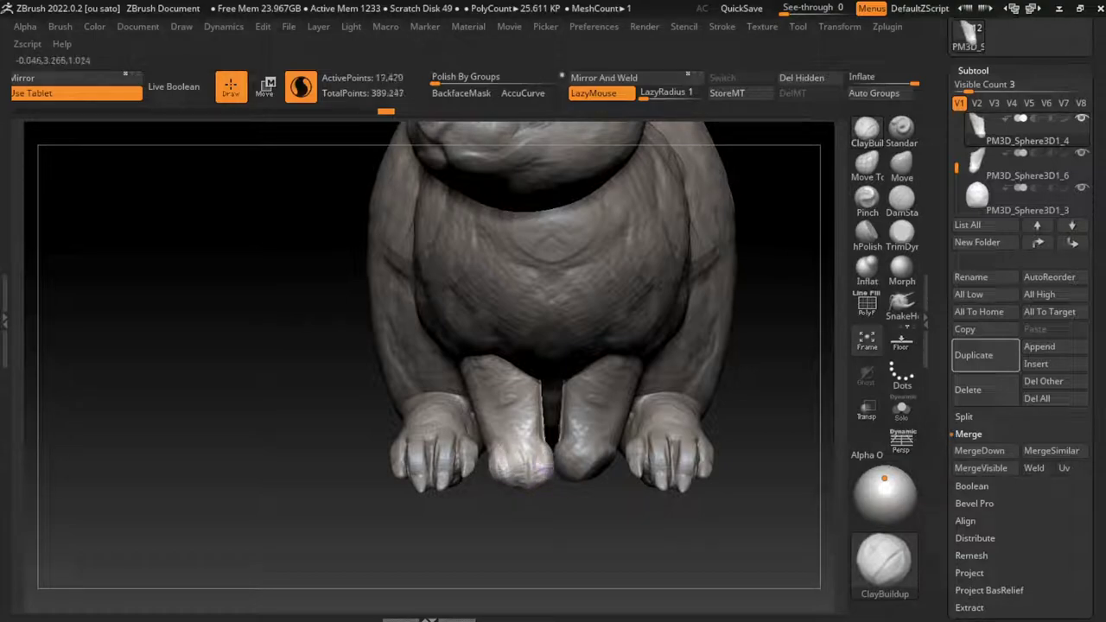
pyautogui.moveTo(544, 471)
pyautogui.mouseDown(button='right')
pyautogui.moveTo(484, 466)
pyautogui.moveTo(537, 518)
pyautogui.mouseUp(button='right')
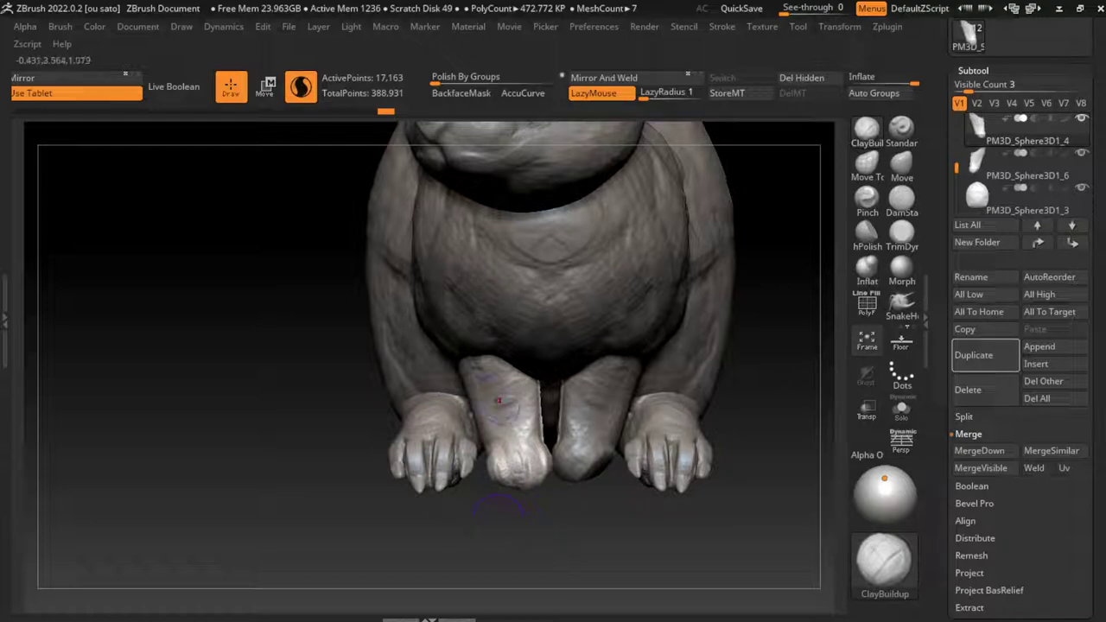
pyautogui.press('s')
pyautogui.moveTo(510, 482); pyautogui.dragTo(517, 415)
pyautogui.moveTo(517, 453); pyautogui.dragTo(518, 413)
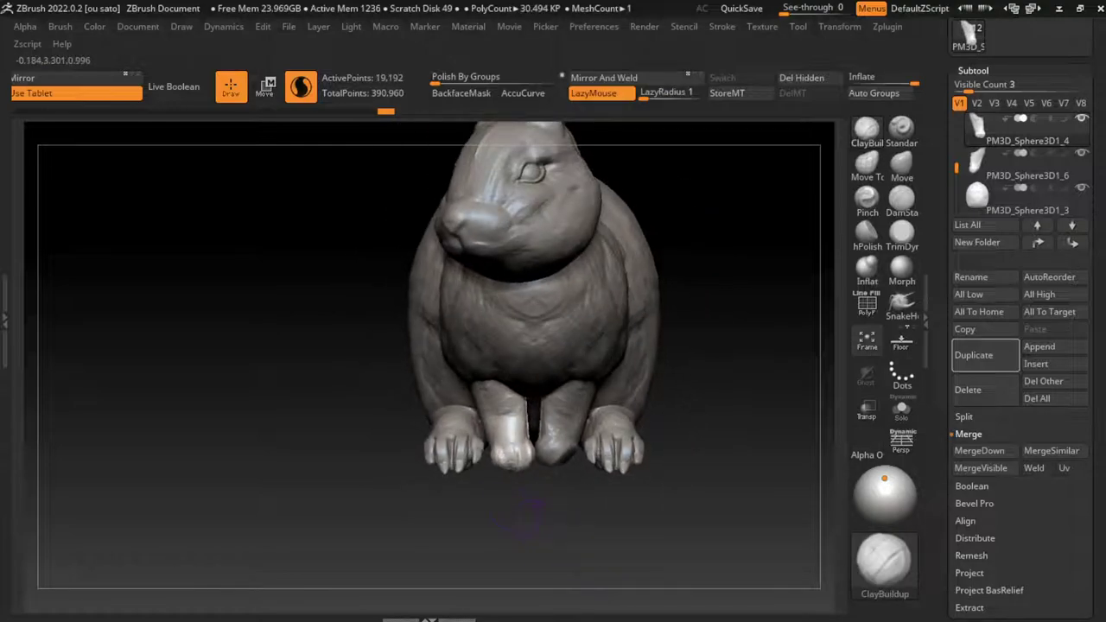
pyautogui.moveTo(518, 514); pyautogui.dragTo(475, 488)
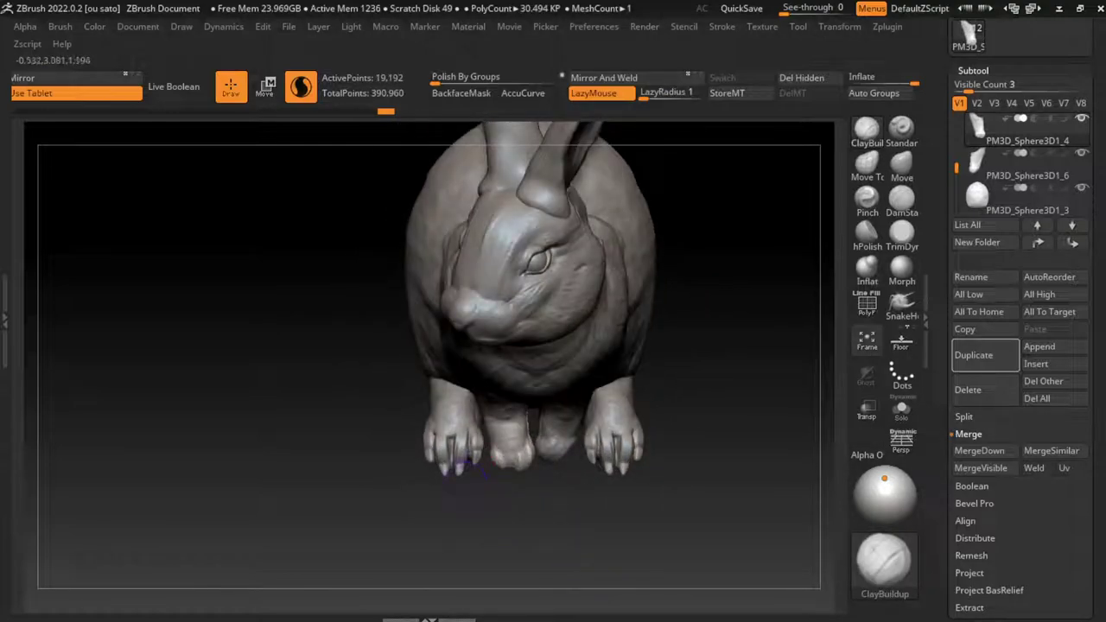
# - Make the front paw active and pick the DamStandard carving brush
pyautogui.keyDown('alt'); pyautogui.click(440, 445); pyautogui.keyUp('alt')
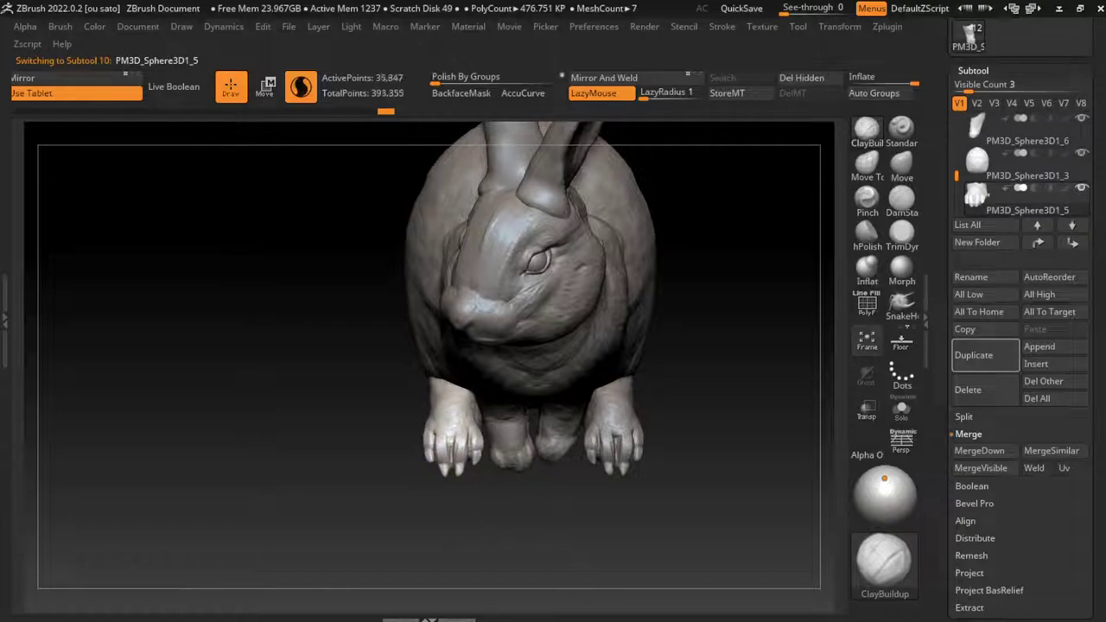
pyautogui.keyDown('alt'); pyautogui.click(453, 441); pyautogui.keyUp('alt')
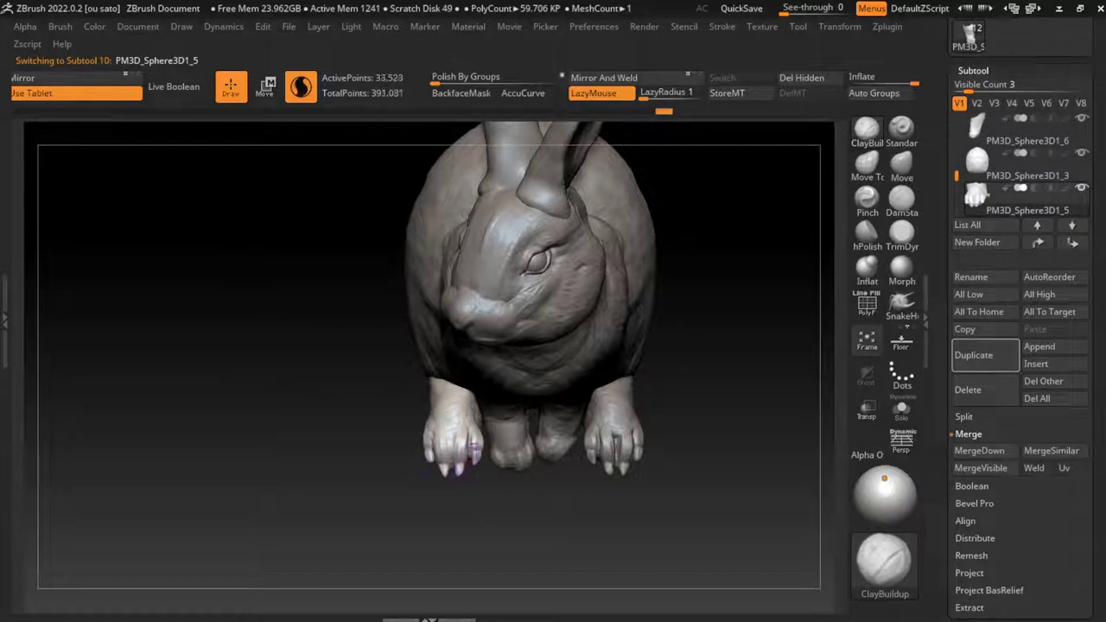
pyautogui.press('b')
pyautogui.press('d')
pyautogui.press('s')
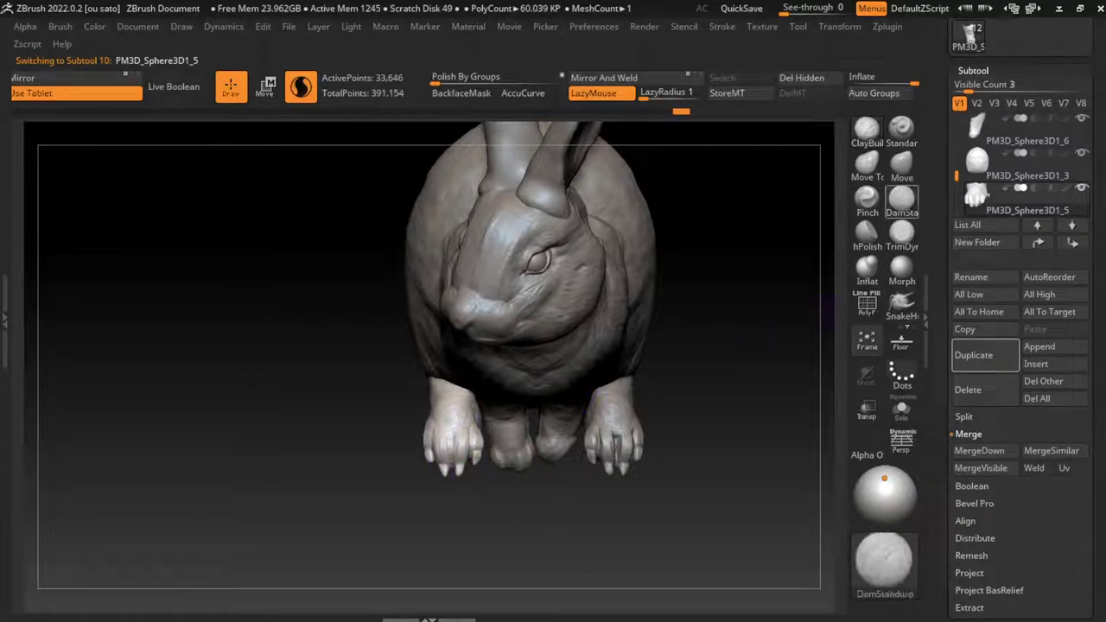
pyautogui.keyDown('alt'); pyautogui.click(452, 442); pyautogui.keyUp('alt')
pyautogui.keyDown('alt'); pyautogui.click(455, 471); pyautogui.keyUp('alt')
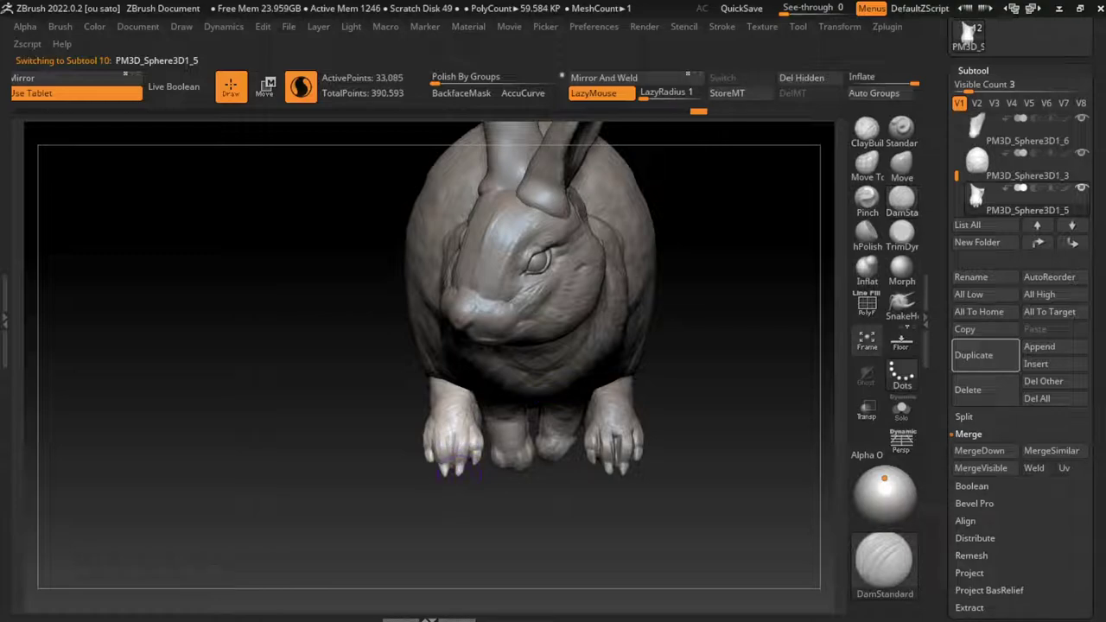
# - Add ClayBuildup strokes to refine the left foot
pyautogui.press('b')
pyautogui.press('c')
pyautogui.press('b')
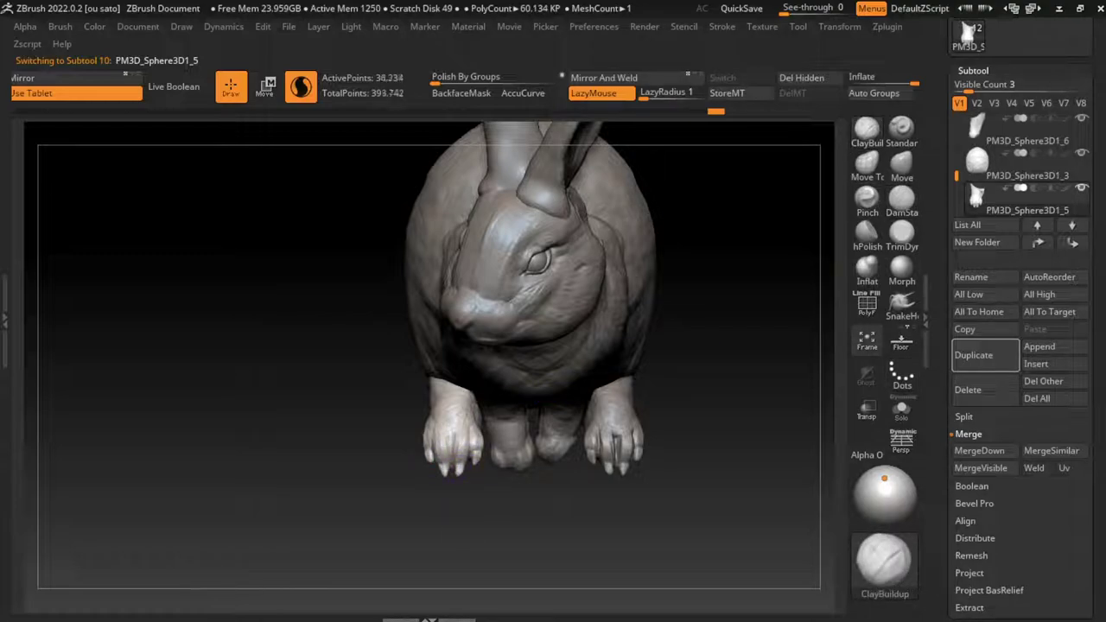
pyautogui.click(441, 471)
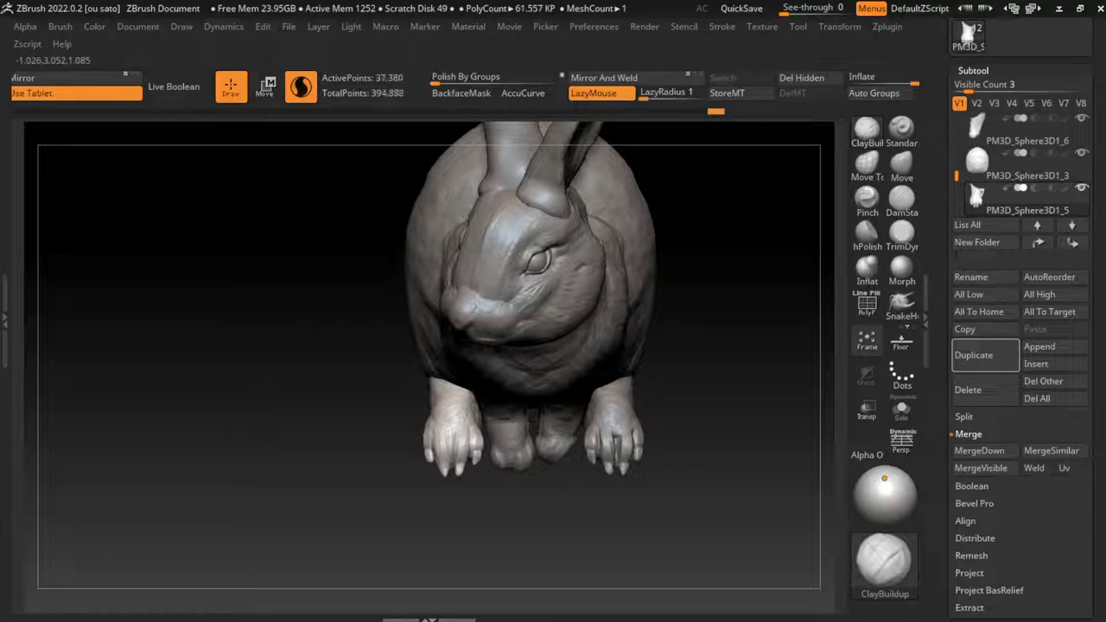
pyautogui.click(441, 471)
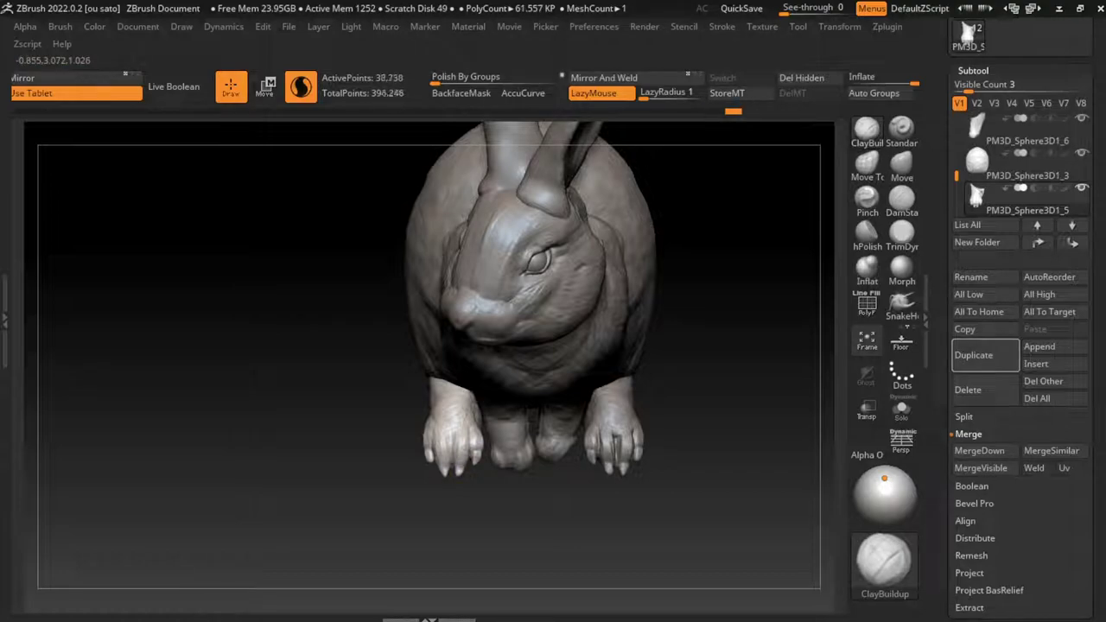
pyautogui.click(441, 445)
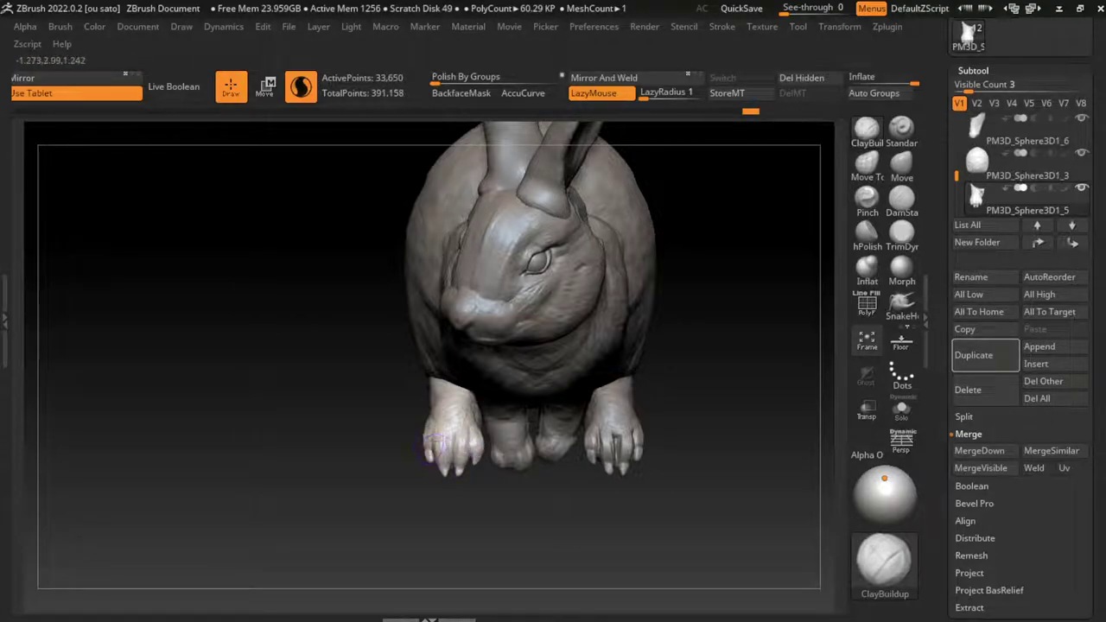
pyautogui.click(437, 445)
pyautogui.moveTo(566, 501); pyautogui.dragTo(570, 527)
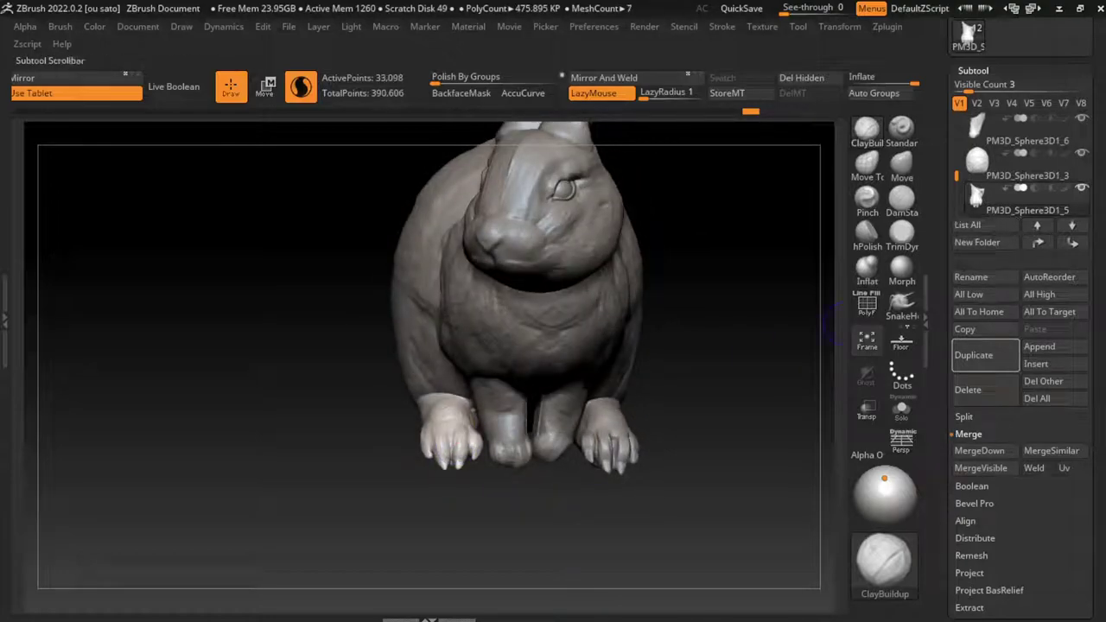
# - Delete the old right paw subtool PM3D_Sphere3D1_7
pyautogui.moveTo(955, 177); pyautogui.dragTo(955, 184)
pyautogui.click(1027, 210)
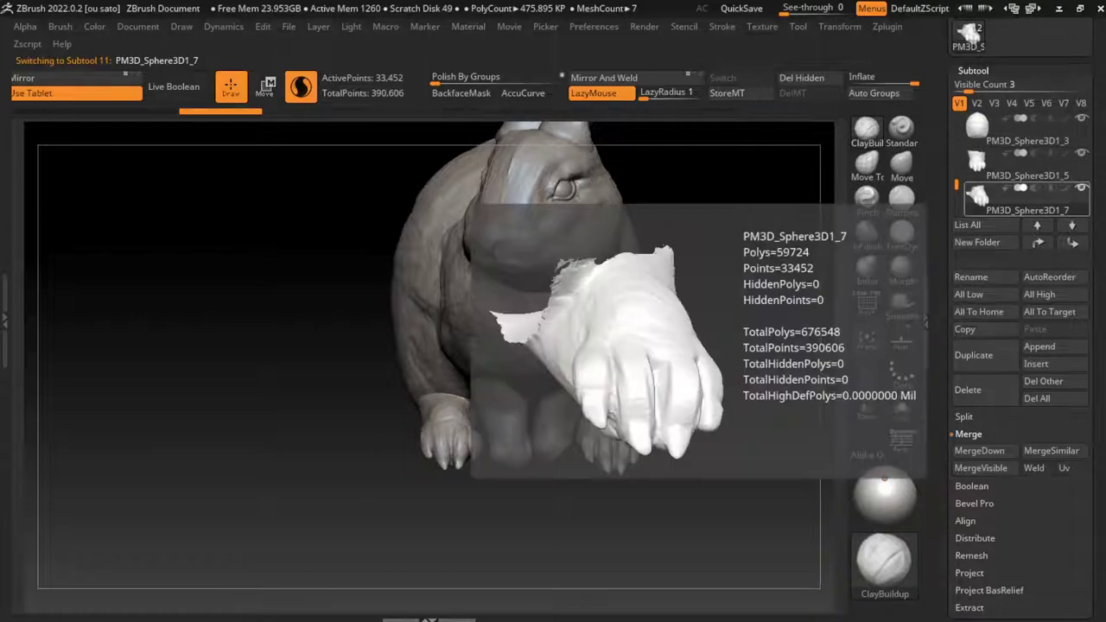
pyautogui.click(967, 389)
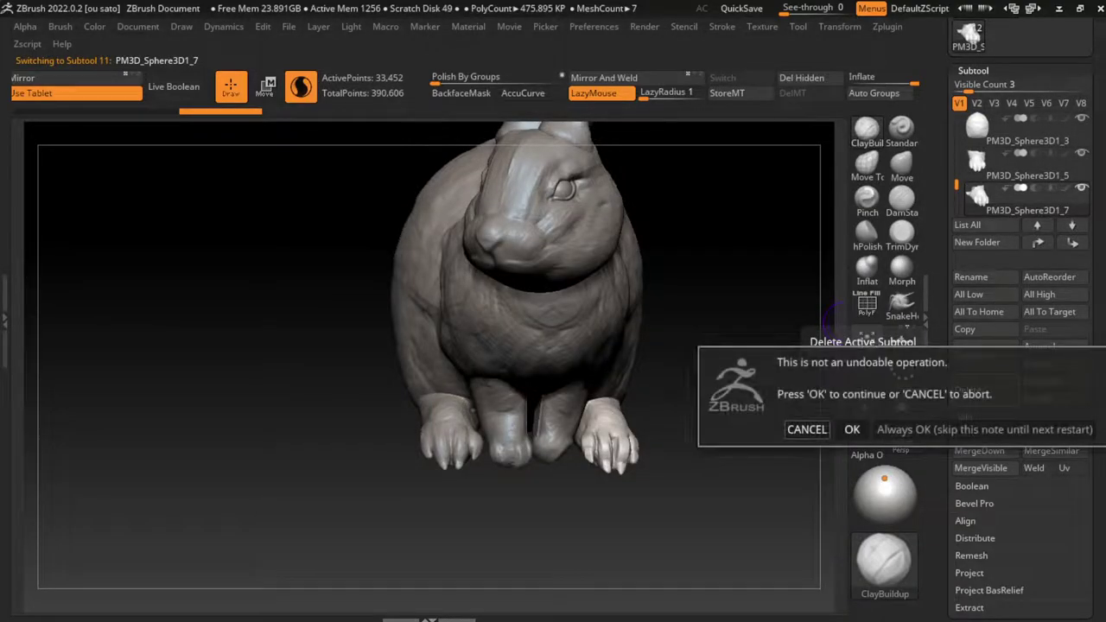
pyautogui.click(852, 429)
# - Duplicate and mirror left paw PM3D_Sphere3D1_5, delete the extra subtool, and frame the rabbit
pyautogui.keyDown('alt'); pyautogui.click(475, 422); pyautogui.keyUp('alt')
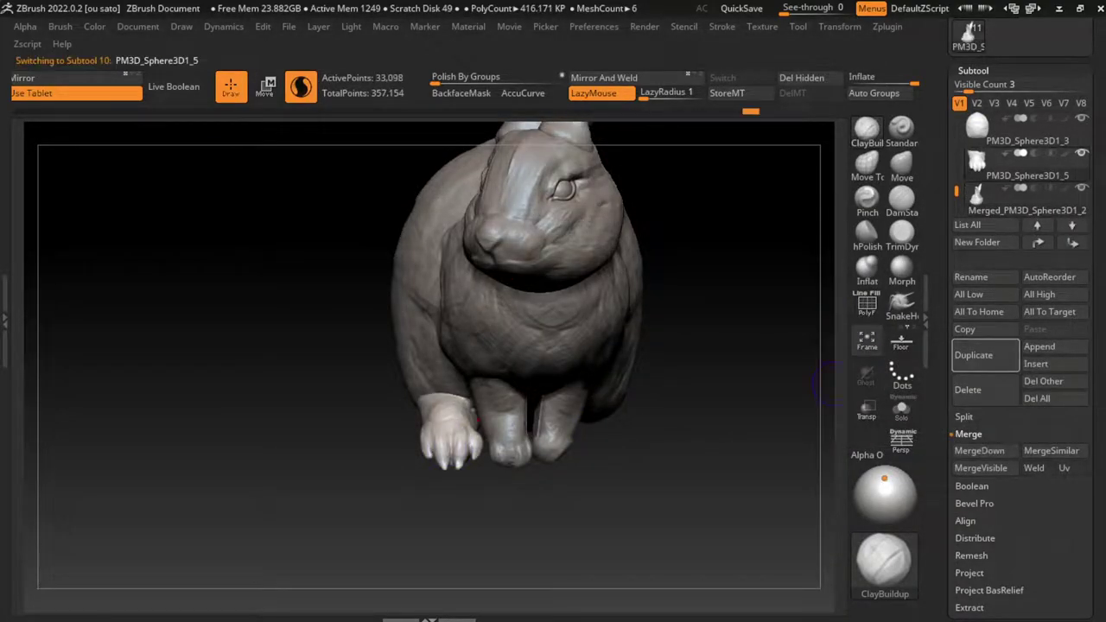
pyautogui.click(974, 355)
pyautogui.click(52, 78)
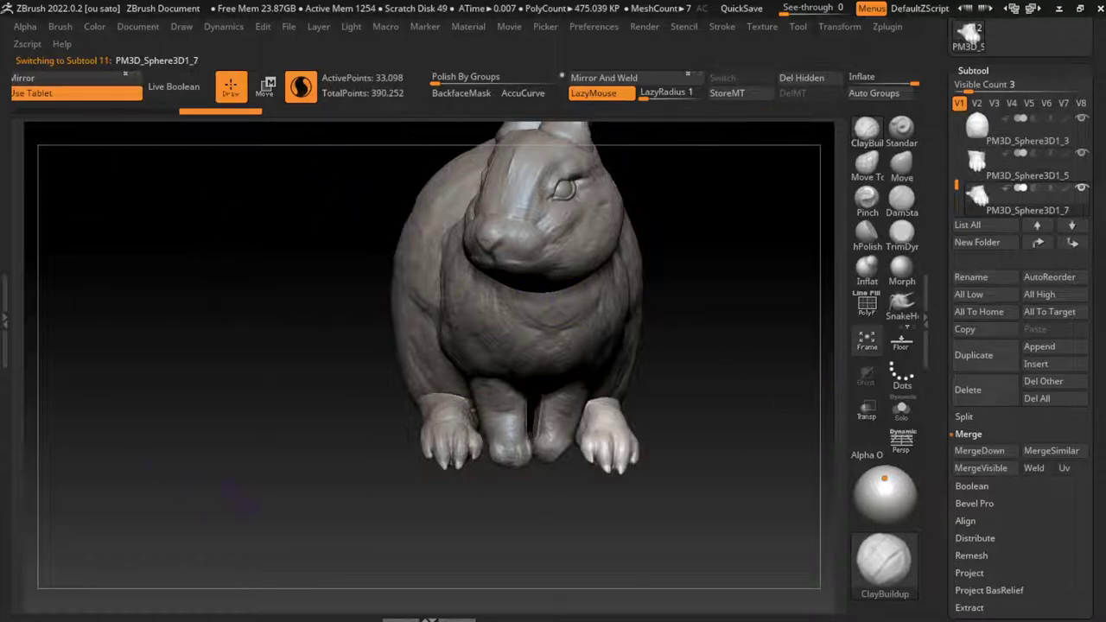
pyautogui.click(968, 389)
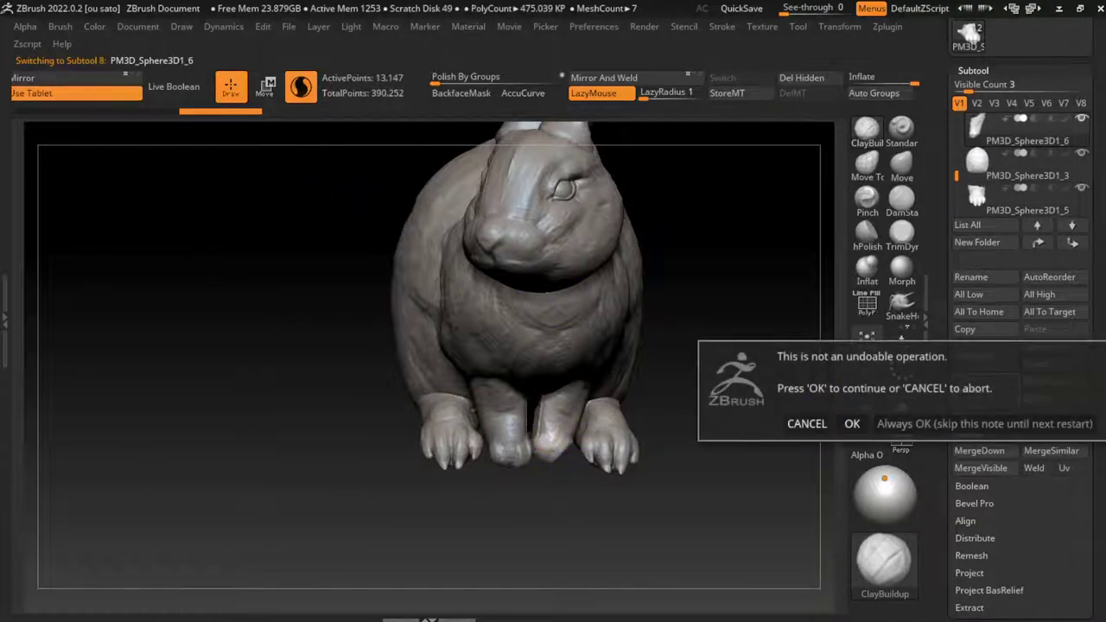
pyautogui.press('Return')
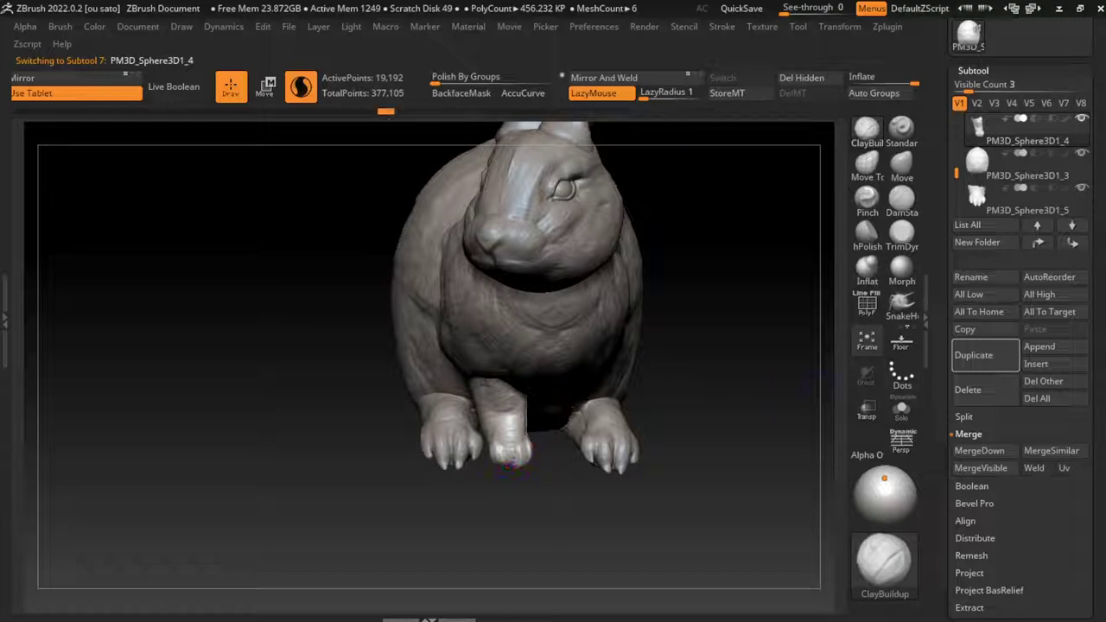
pyautogui.press('f')
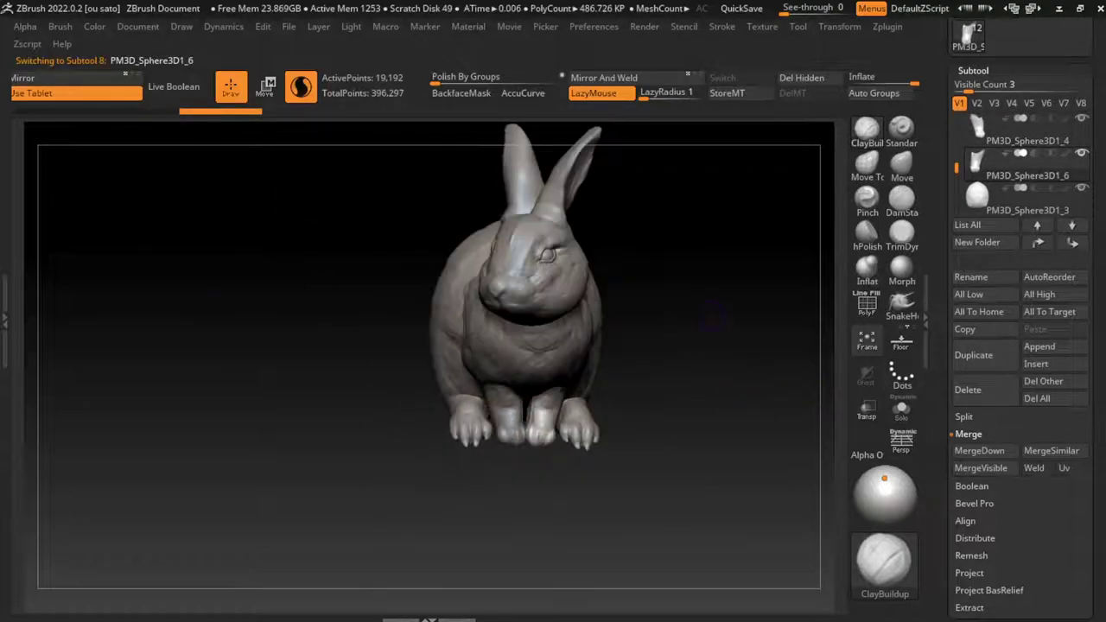
pyautogui.moveTo(686, 370)
pyautogui.mouseDown()
pyautogui.moveTo(679, 391)
pyautogui.moveTo(654, 393)
pyautogui.mouseUp()
pyautogui.keyDown('alt'); pyautogui.click(654, 394); pyautogui.keyUp('alt')
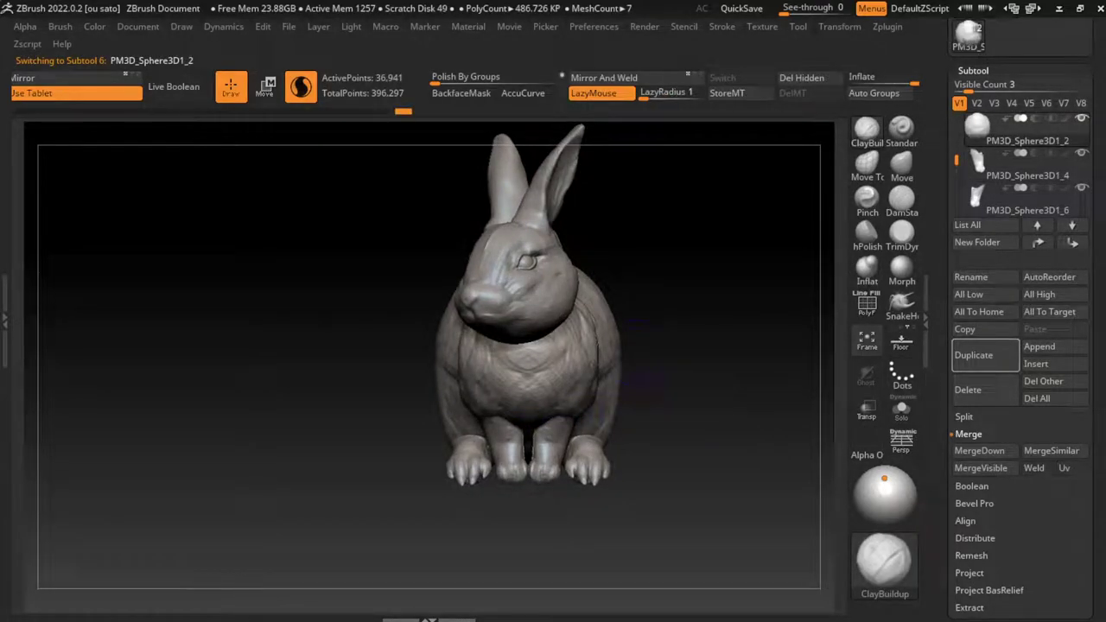
# - Add clay strokes to the feet and chest from a lower tilted view
pyautogui.press('b')
pyautogui.press('Escape')
pyautogui.moveTo(643, 350)
pyautogui.mouseDown()
pyautogui.moveTo(510, 436)
pyautogui.moveTo(487, 432)
pyautogui.moveTo(545, 436)
pyautogui.mouseUp()
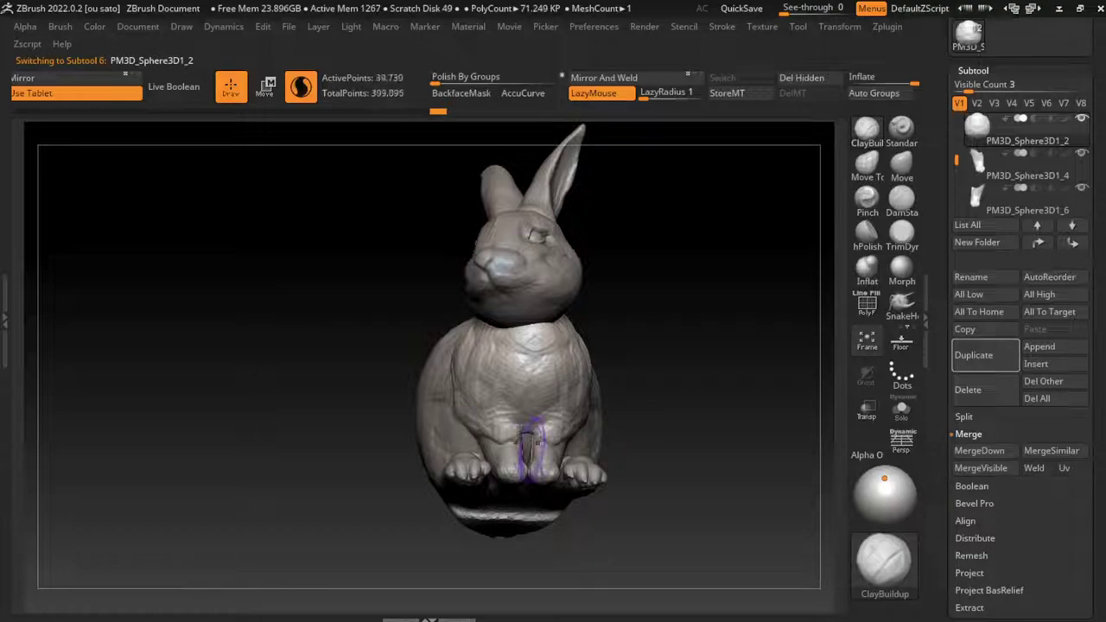
pyautogui.keyDown('shift'); pyautogui.moveTo(656, 415); pyautogui.dragTo(672, 392); pyautogui.keyUp('shift')
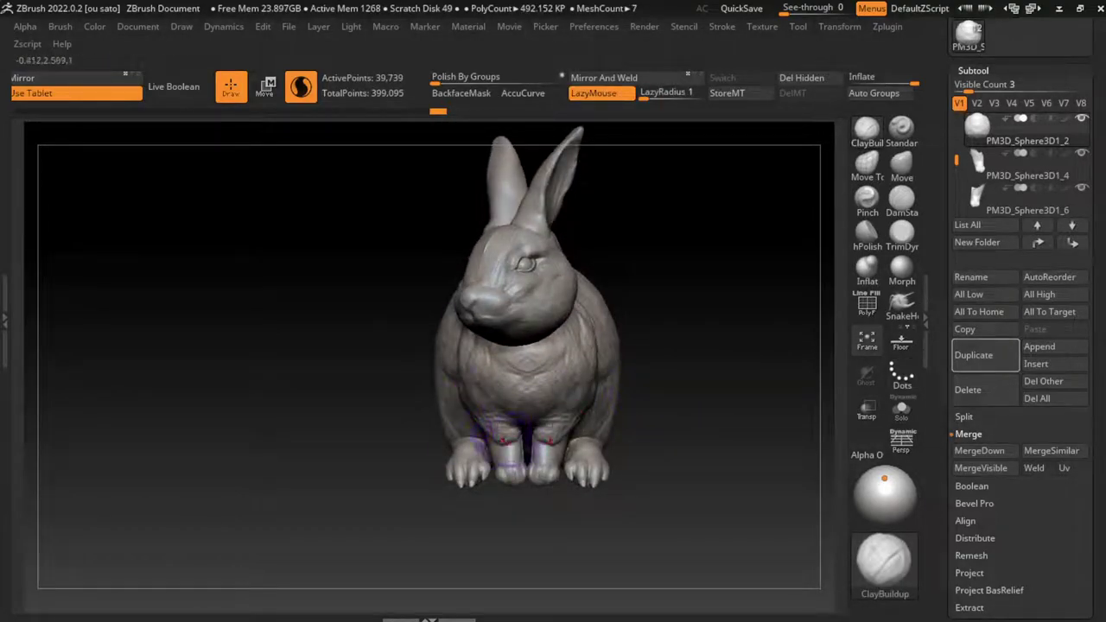
pyautogui.moveTo(462, 453); pyautogui.dragTo(486, 467)
pyautogui.moveTo(556, 421)
pyautogui.mouseDown()
pyautogui.moveTo(551, 403)
pyautogui.moveTo(574, 380)
pyautogui.mouseUp()
# - Carve fur grooves into the chest with the DamStandard brush
pyautogui.click(900, 200)
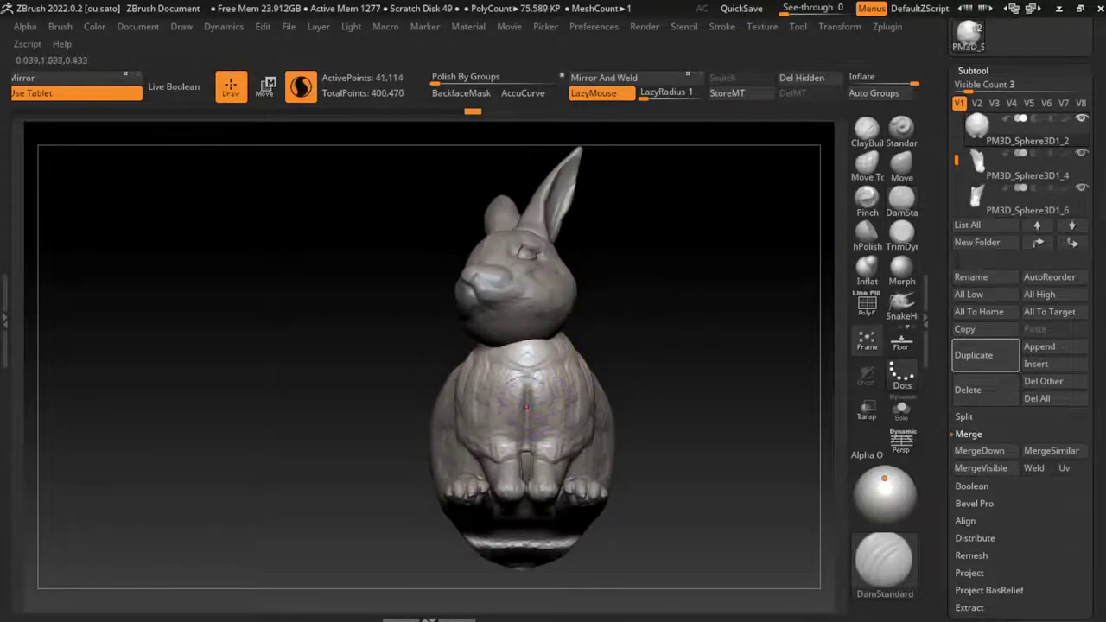
pyautogui.moveTo(524, 393); pyautogui.dragTo(542, 404)
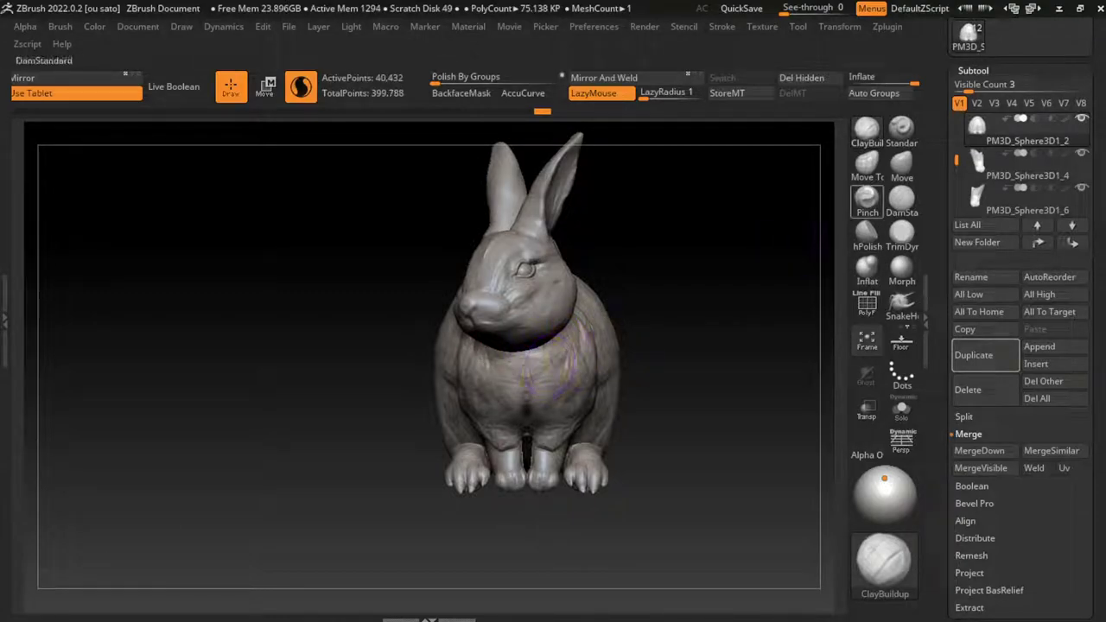
pyautogui.click(901, 199)
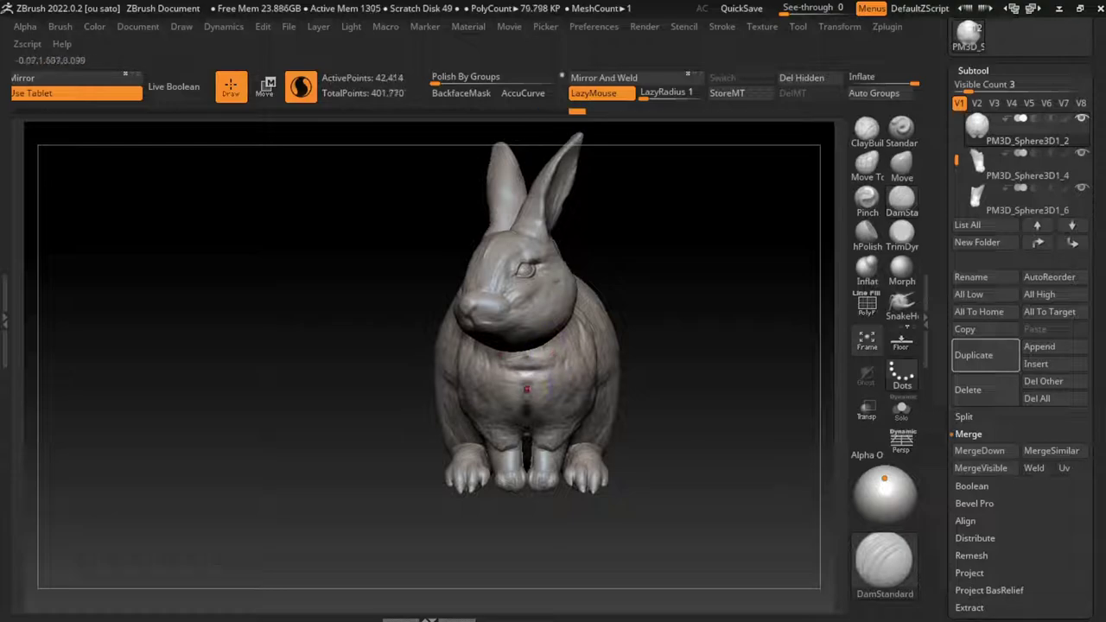
pyautogui.click(867, 130)
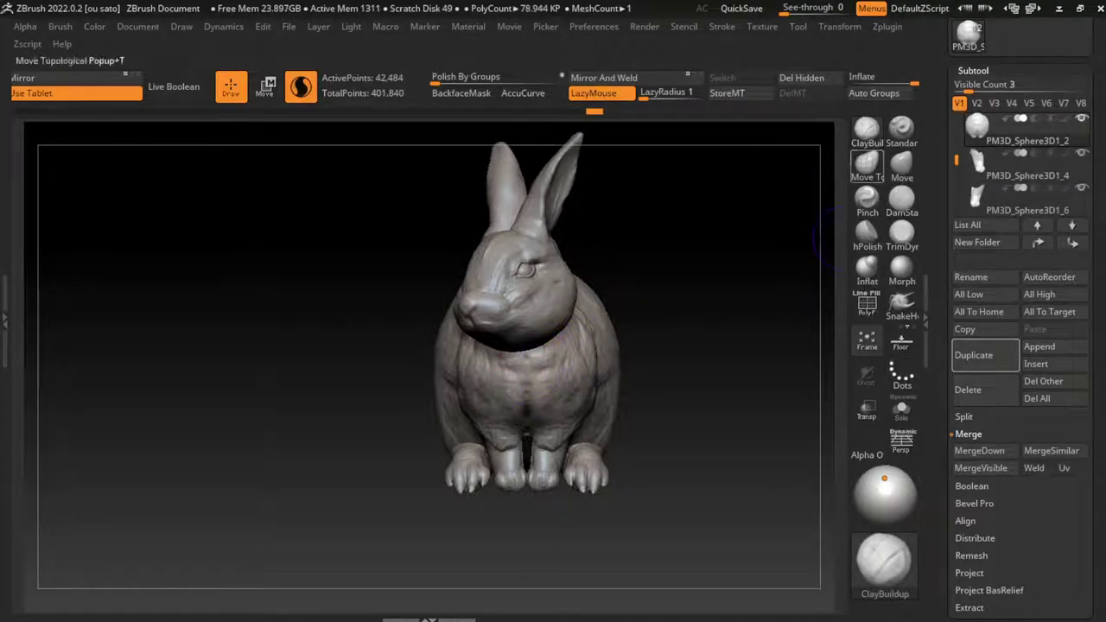
pyautogui.press('b')
pyautogui.click(901, 199)
pyautogui.moveTo(473, 359); pyautogui.dragTo(542, 397)
pyautogui.moveTo(480, 367); pyautogui.dragTo(517, 380)
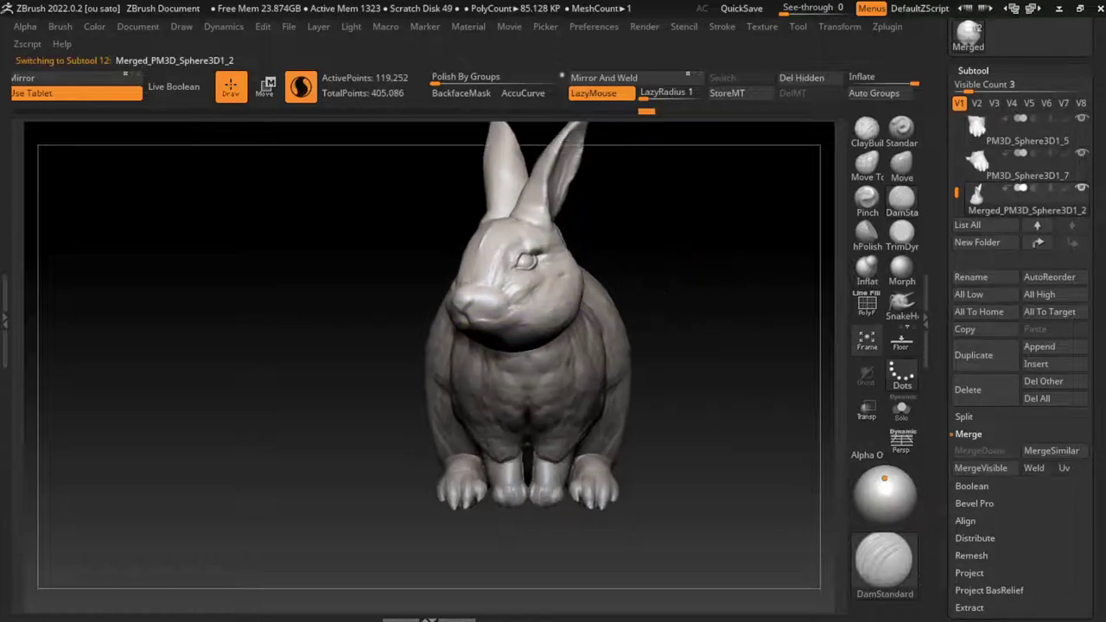
# - Zoom in on the head and shrink the brush to sculpt the mouth
pyautogui.press('s')
pyautogui.keyDown('alt'); pyautogui.moveTo(691, 285); pyautogui.dragTo(457, 275, button='right'); pyautogui.keyUp('alt')
pyautogui.press('s')
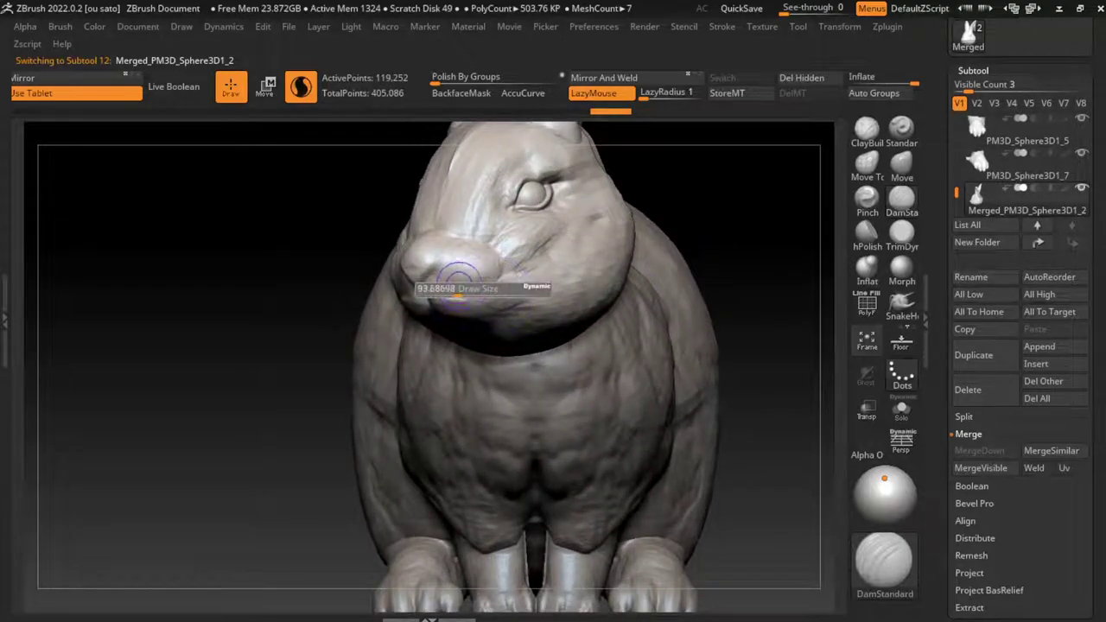
pyautogui.moveTo(457, 288); pyautogui.dragTo(432, 298)
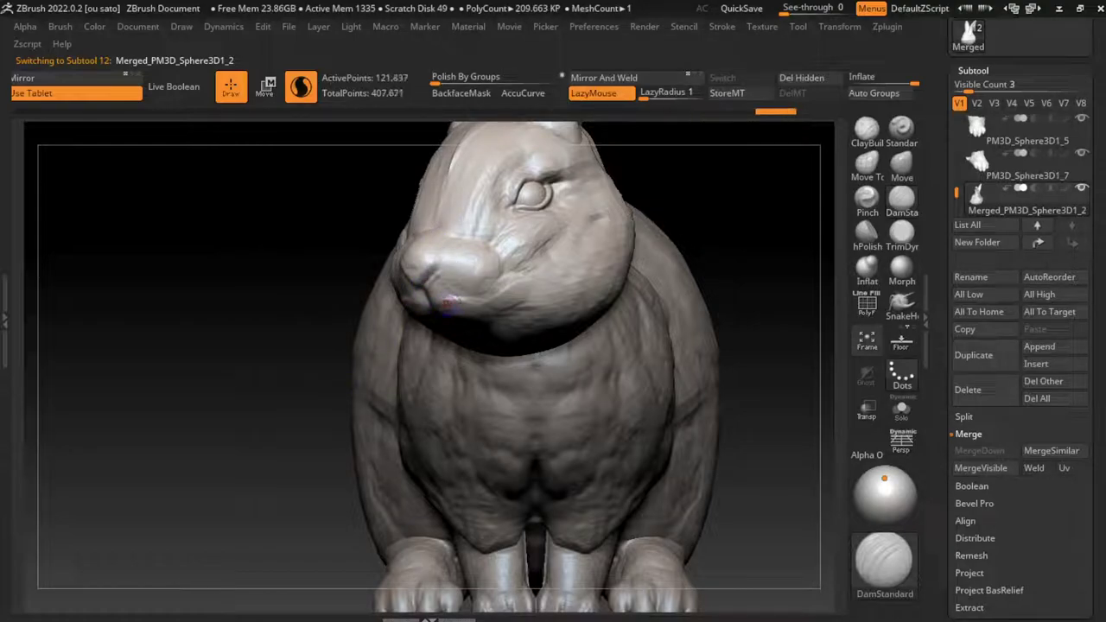
pyautogui.moveTo(424, 280); pyautogui.dragTo(484, 298)
# - Build up the nose edge, mouth, jaw and chin with ClayBuildup
pyautogui.press('b')
pyautogui.press('c')
pyautogui.press('b')
pyautogui.moveTo(408, 269); pyautogui.dragTo(403, 283)
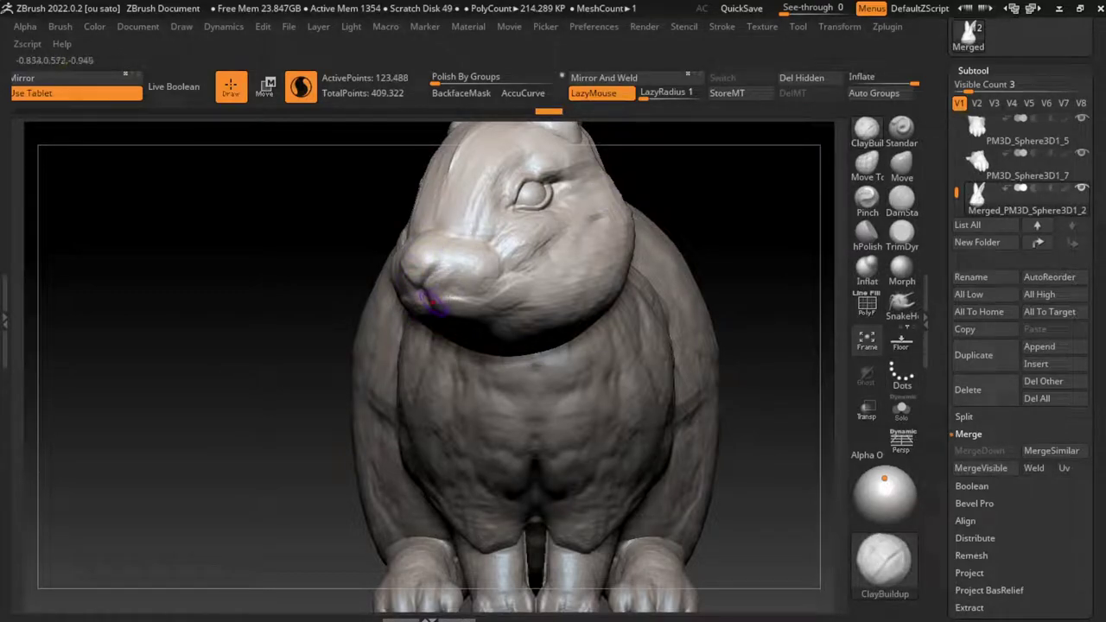
pyautogui.moveTo(428, 308); pyautogui.dragTo(436, 293)
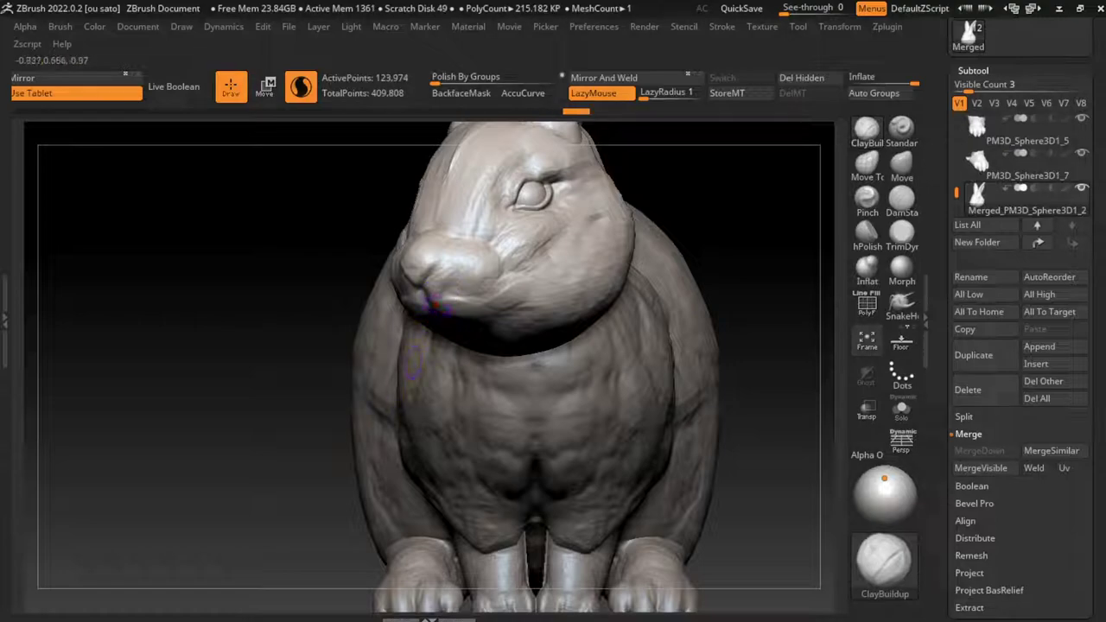
pyautogui.moveTo(432, 302); pyautogui.dragTo(449, 292)
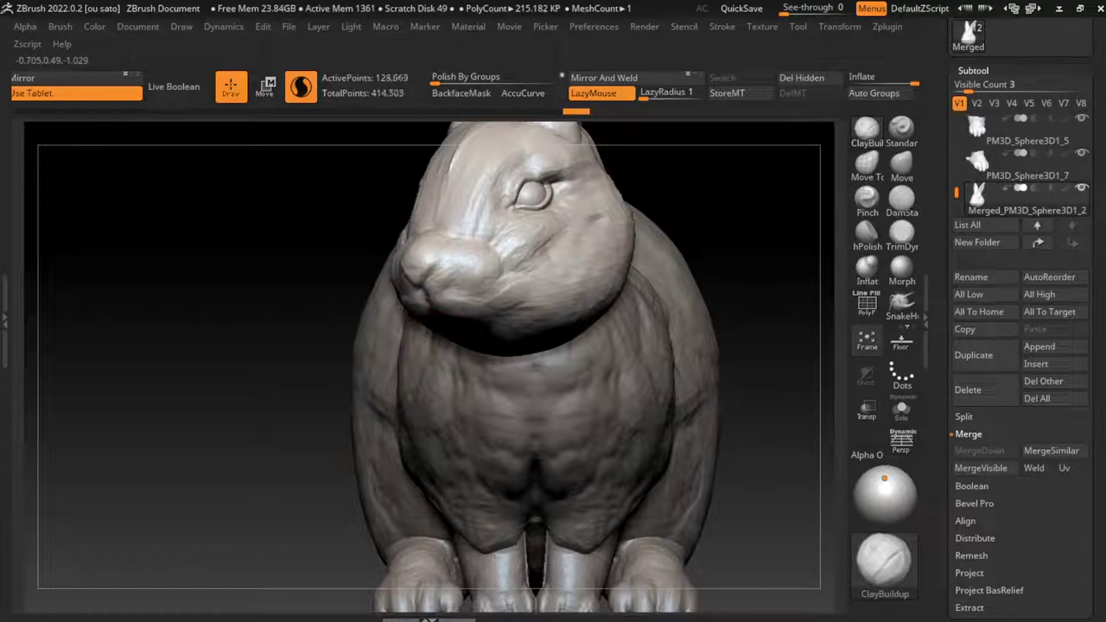
pyautogui.moveTo(557, 251)
pyautogui.mouseDown()
pyautogui.moveTo(484, 298)
pyautogui.moveTo(496, 287)
pyautogui.mouseUp()
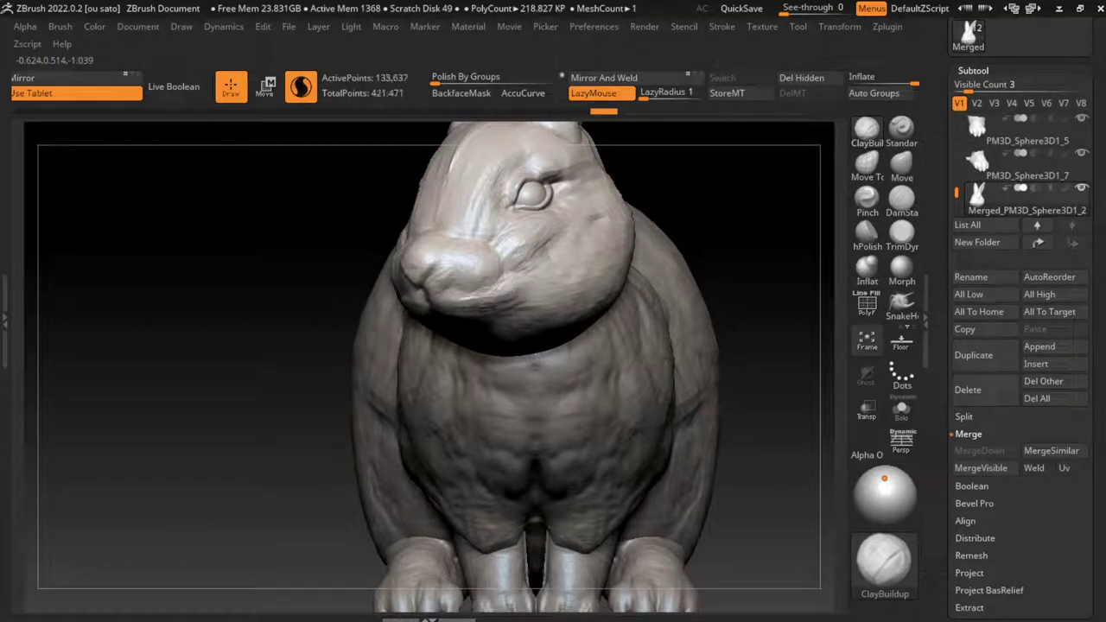
pyautogui.moveTo(484, 298); pyautogui.dragTo(548, 290)
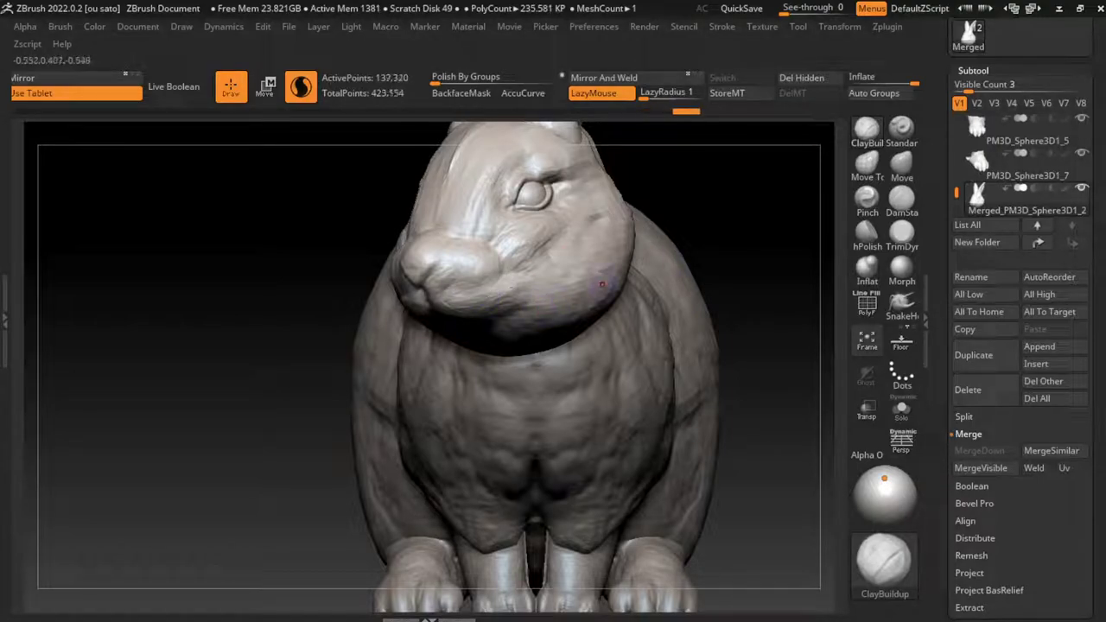
pyautogui.moveTo(673, 345); pyautogui.dragTo(713, 220)
# - Enlarge Draw Size and carve the chin crease with DamStandard
pyautogui.press('s')
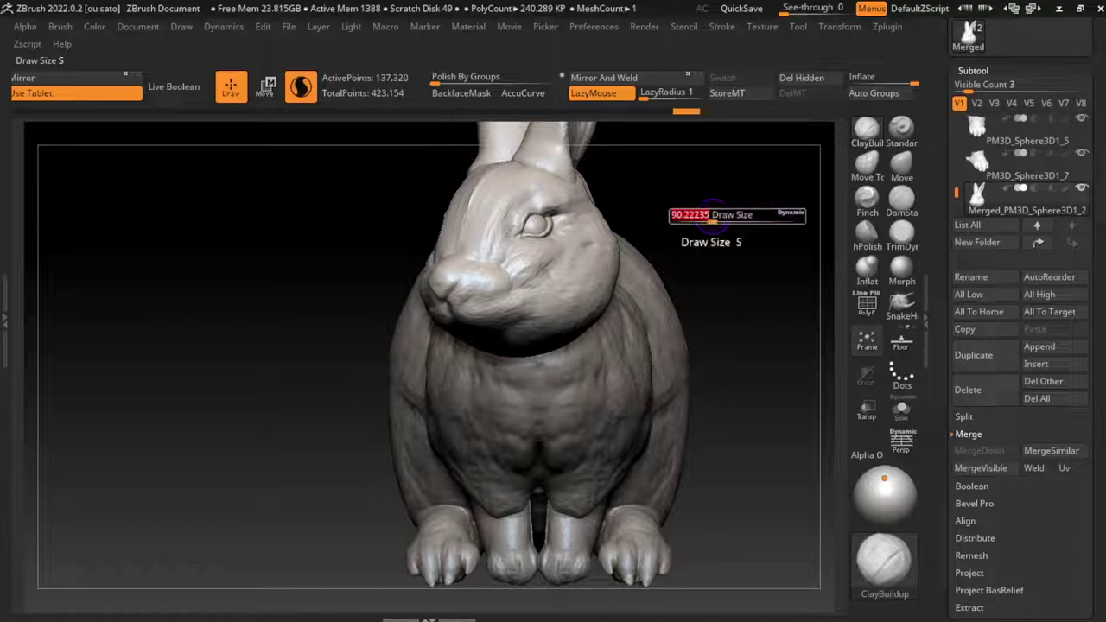
pyautogui.press('s')
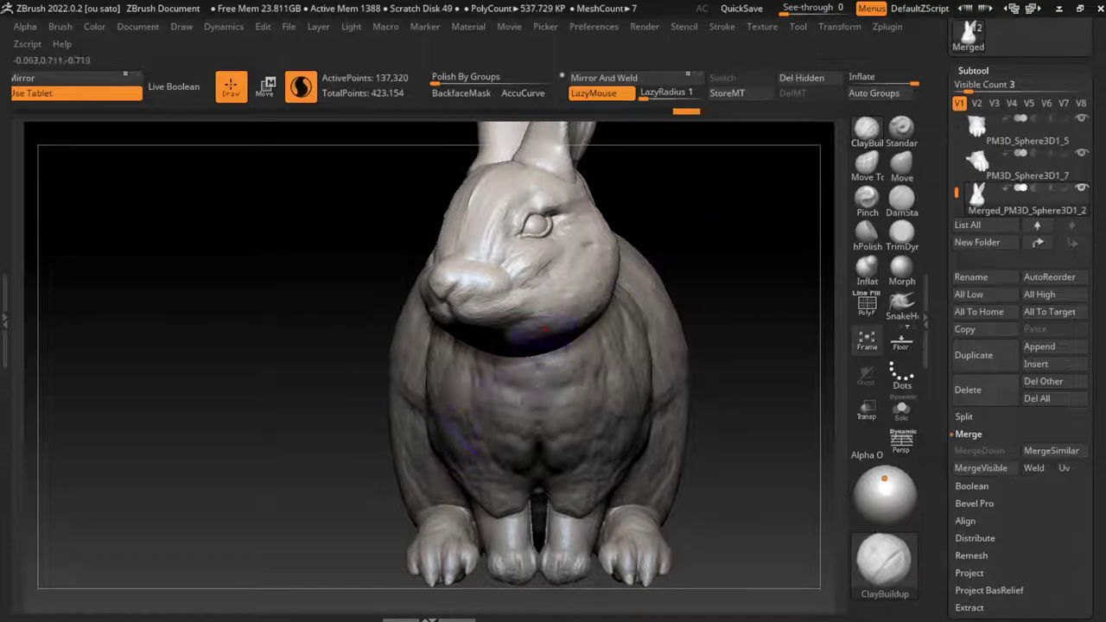
pyautogui.moveTo(527, 309); pyautogui.dragTo(553, 306)
pyautogui.click(901, 207)
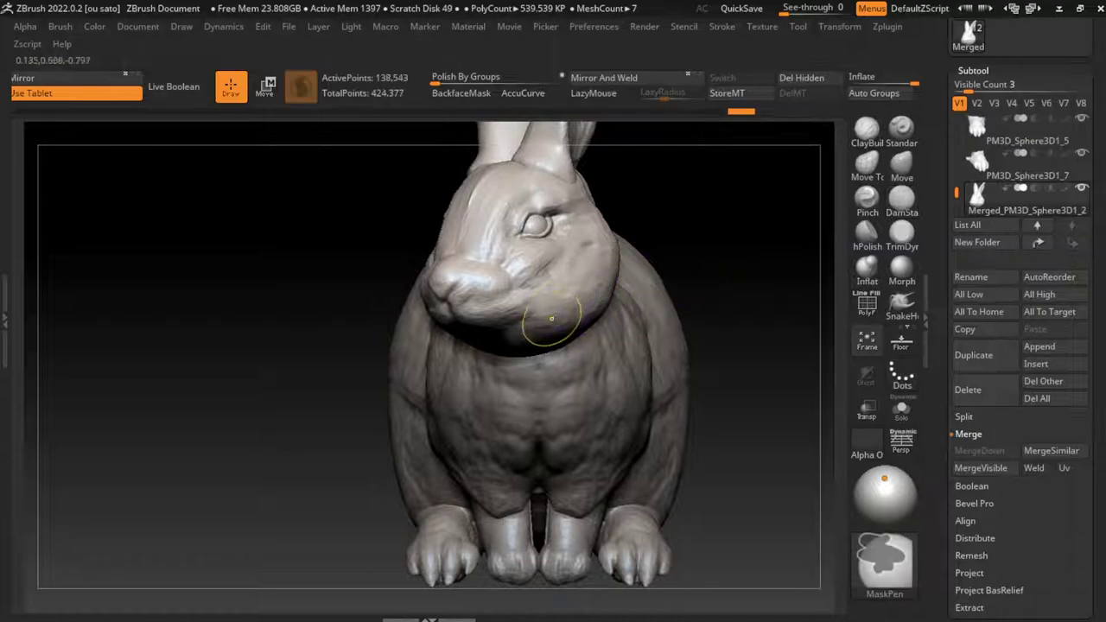
pyautogui.moveTo(564, 319)
pyautogui.mouseDown()
pyautogui.moveTo(515, 325)
pyautogui.moveTo(579, 318)
pyautogui.moveTo(553, 288)
pyautogui.moveTo(558, 308)
pyautogui.moveTo(591, 303)
pyautogui.moveTo(503, 331)
pyautogui.mouseUp()
# - Build up the neck-chin edge and chest with ClayBuildup strokes, then orbit to check
pyautogui.click(866, 129)
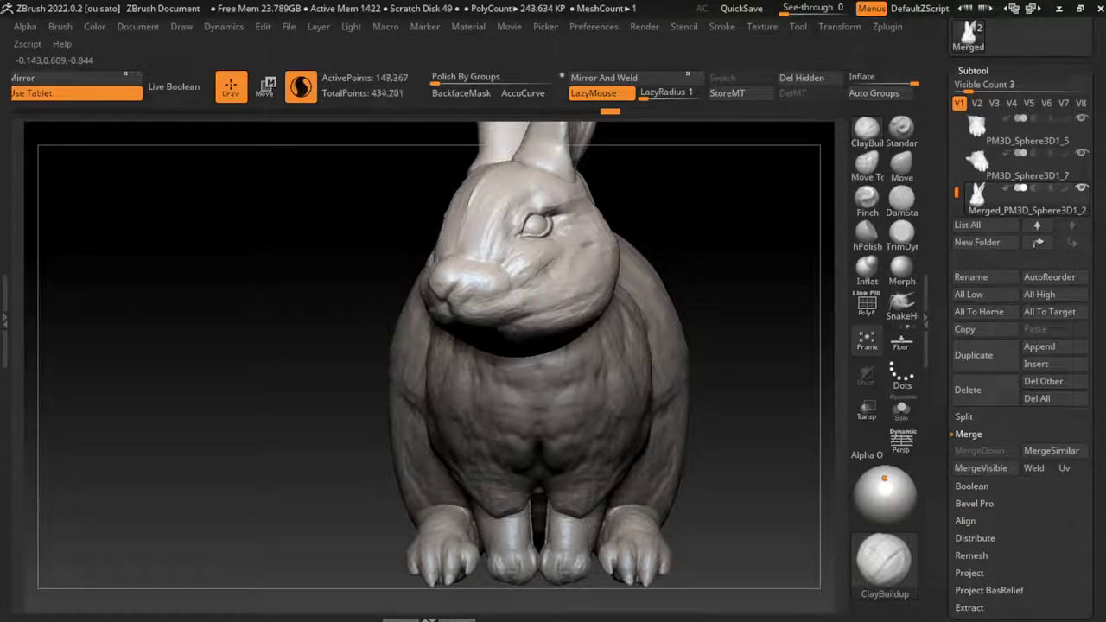
pyautogui.moveTo(565, 343); pyautogui.dragTo(590, 322)
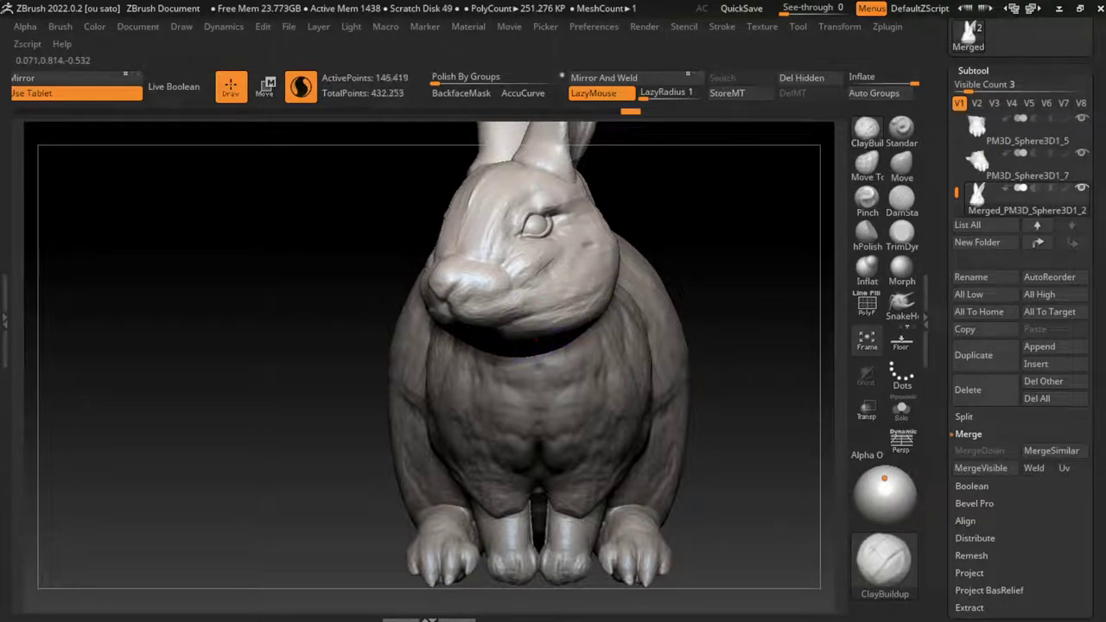
pyautogui.moveTo(511, 335); pyautogui.dragTo(519, 363, button='right')
pyautogui.moveTo(501, 354); pyautogui.dragTo(527, 380)
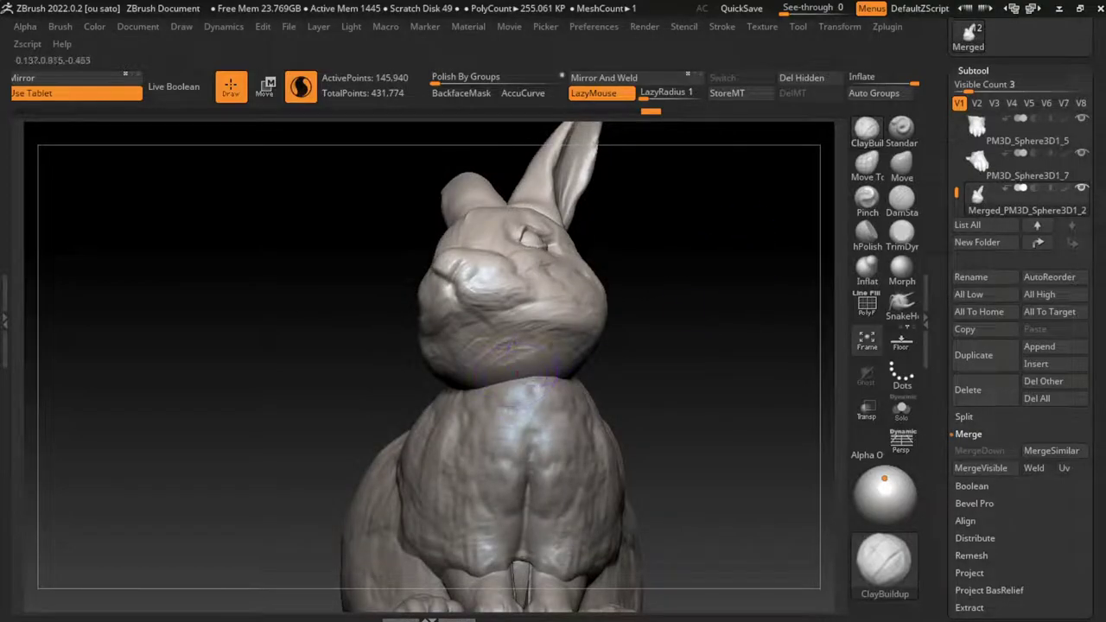
pyautogui.moveTo(467, 341); pyautogui.dragTo(522, 349)
pyautogui.moveTo(518, 363); pyautogui.dragTo(553, 449, button='right')
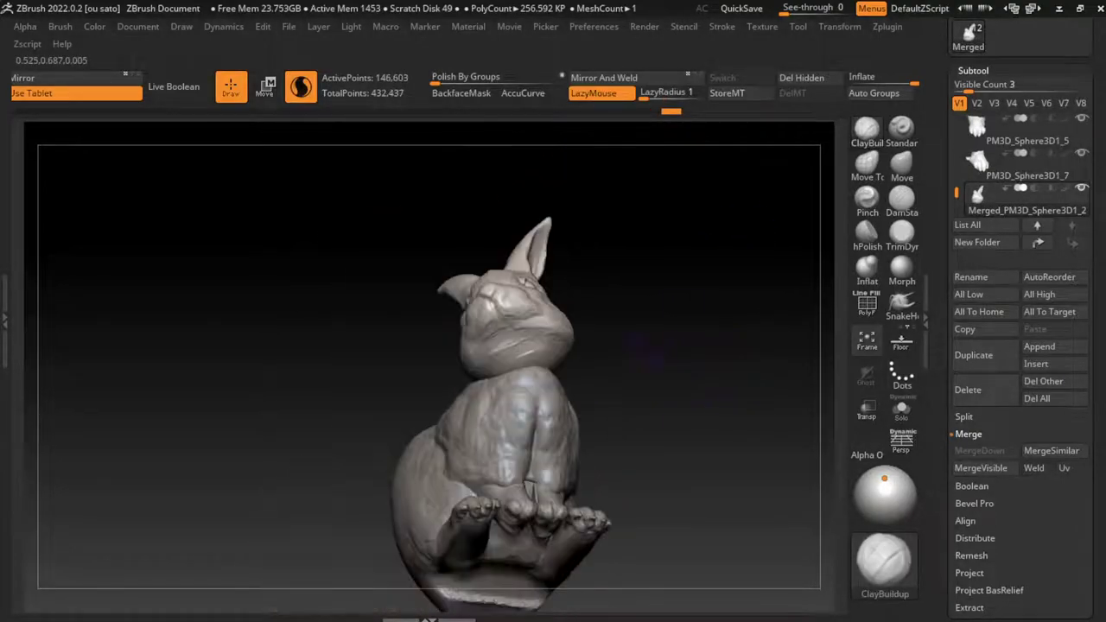
pyautogui.moveTo(645, 351); pyautogui.dragTo(704, 362, button='right')
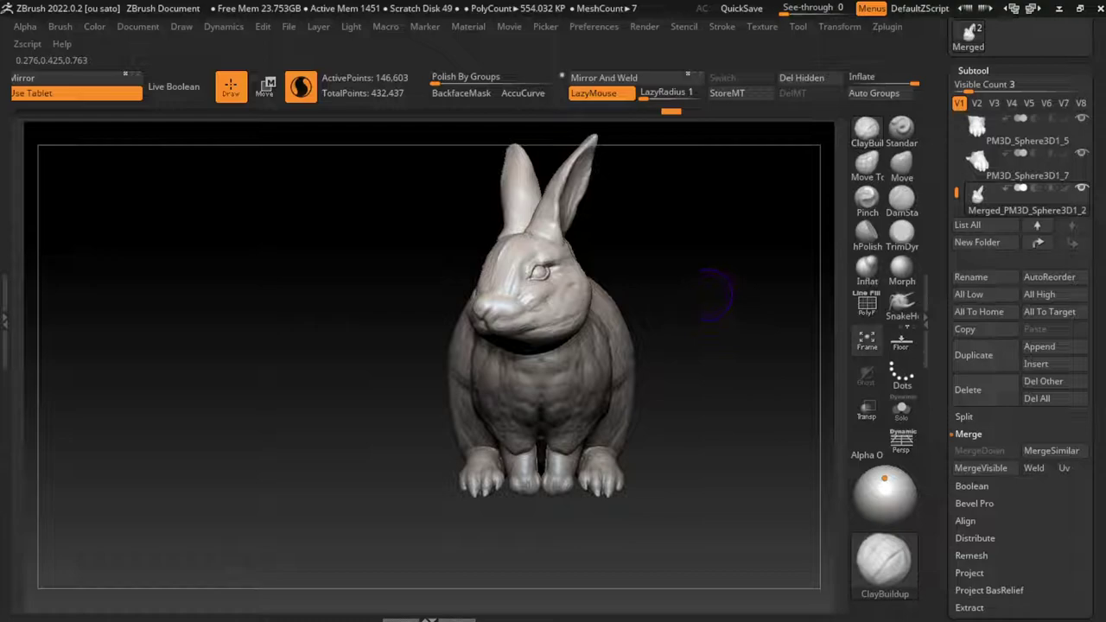
pyautogui.moveTo(715, 294); pyautogui.dragTo(707, 320, button='right')
# - Push the shoulder and neck outline with a large Move brush, then undo the neck bulge
pyautogui.press('s')
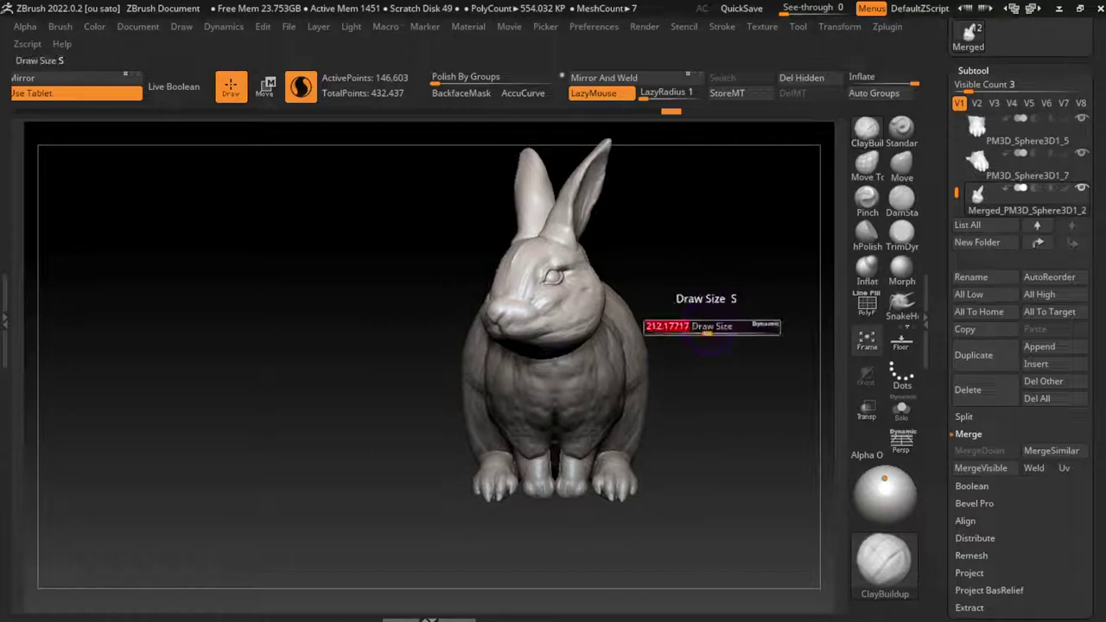
pyautogui.moveTo(683, 324); pyautogui.dragTo(716, 338)
pyautogui.press('b')
pyautogui.press('m')
pyautogui.press('v')
pyautogui.press('s')
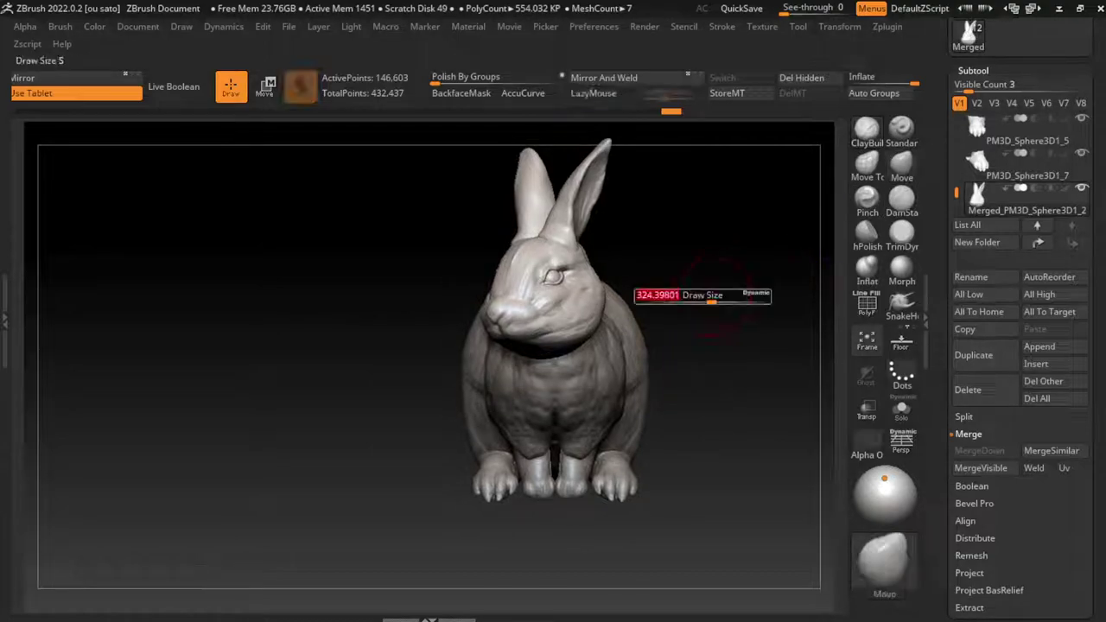
pyautogui.moveTo(691, 294); pyautogui.dragTo(741, 320)
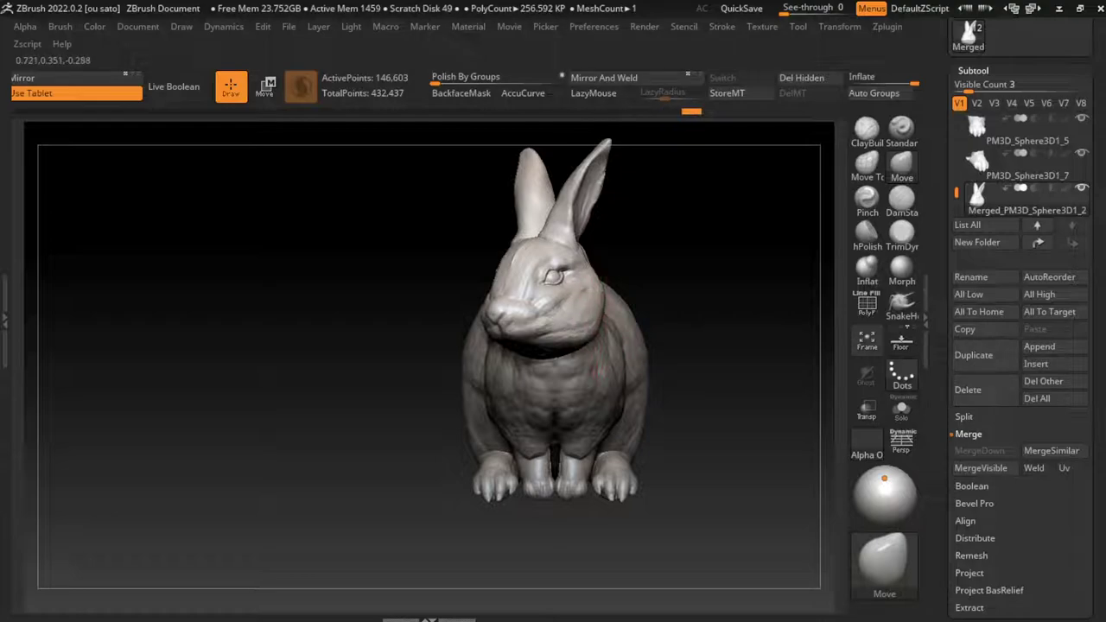
pyautogui.moveTo(580, 311); pyautogui.dragTo(557, 362)
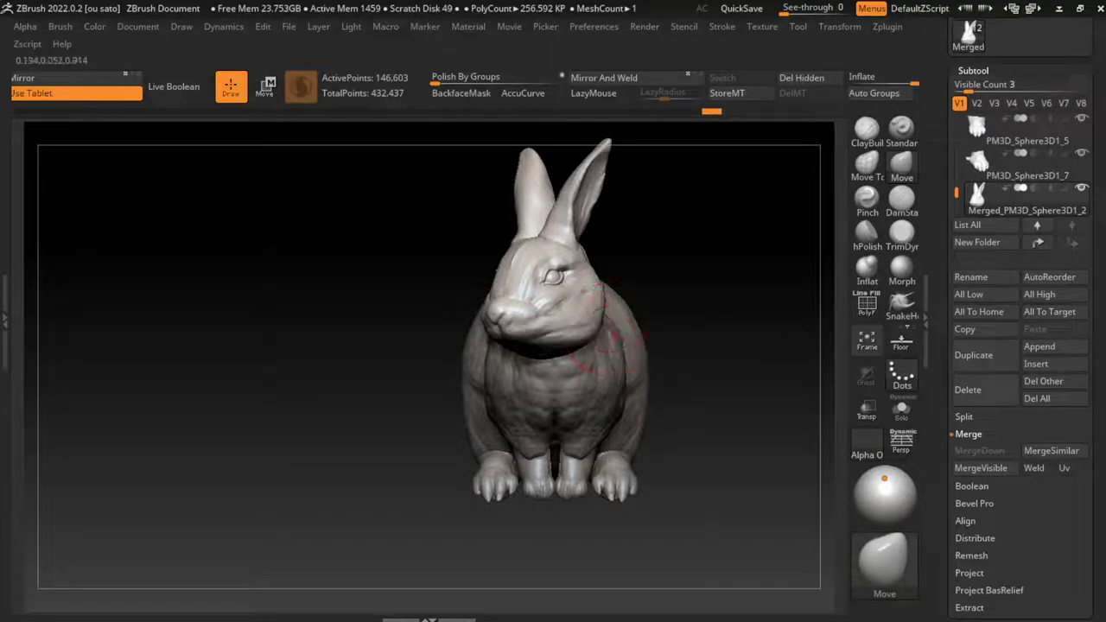
pyautogui.moveTo(594, 318)
pyautogui.mouseDown()
pyautogui.moveTo(560, 358)
pyautogui.moveTo(522, 363)
pyautogui.moveTo(514, 318)
pyautogui.mouseUp()
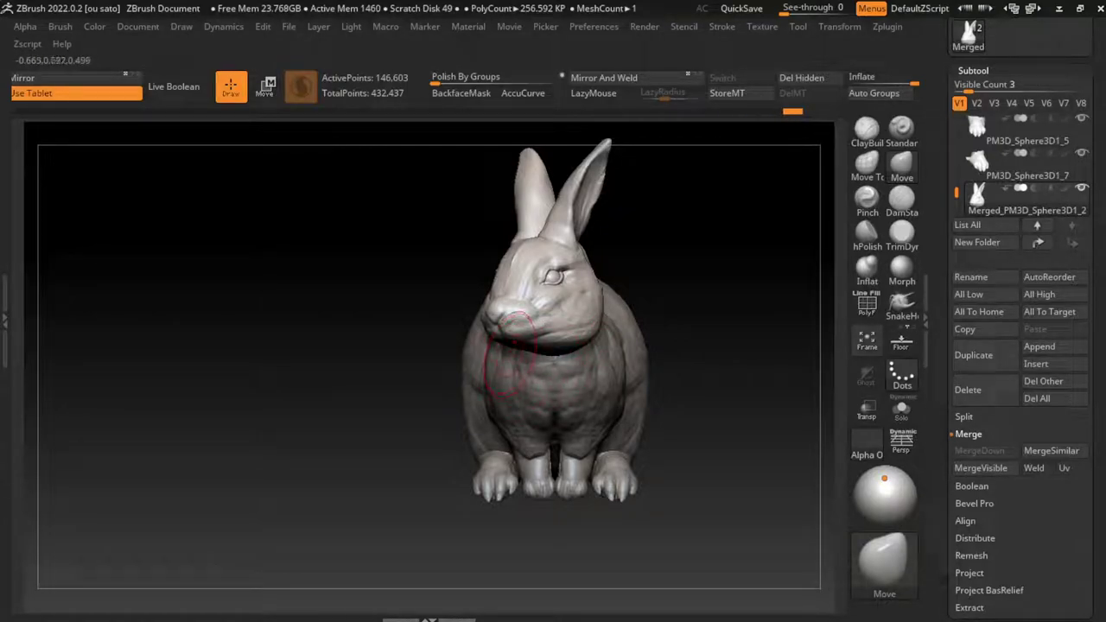
pyautogui.hotkey('ctrl', 'z')
pyautogui.hotkey('ctrl', 'shift', 'z')
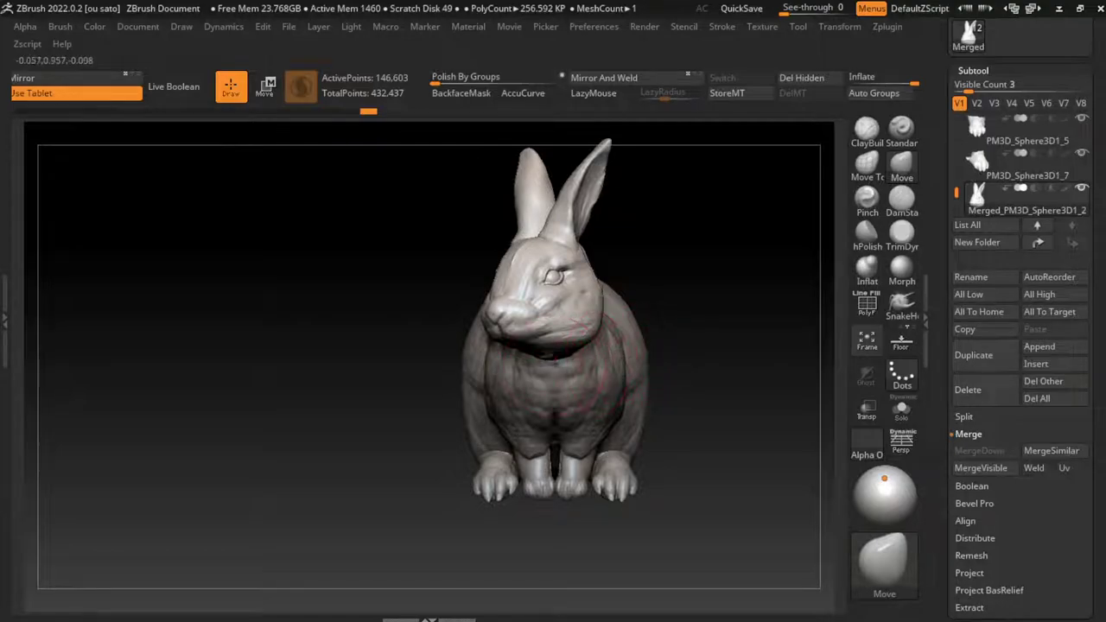
# - Add ClayBuildup strokes along the neck and chest, stepping through redo history
pyautogui.click(867, 129)
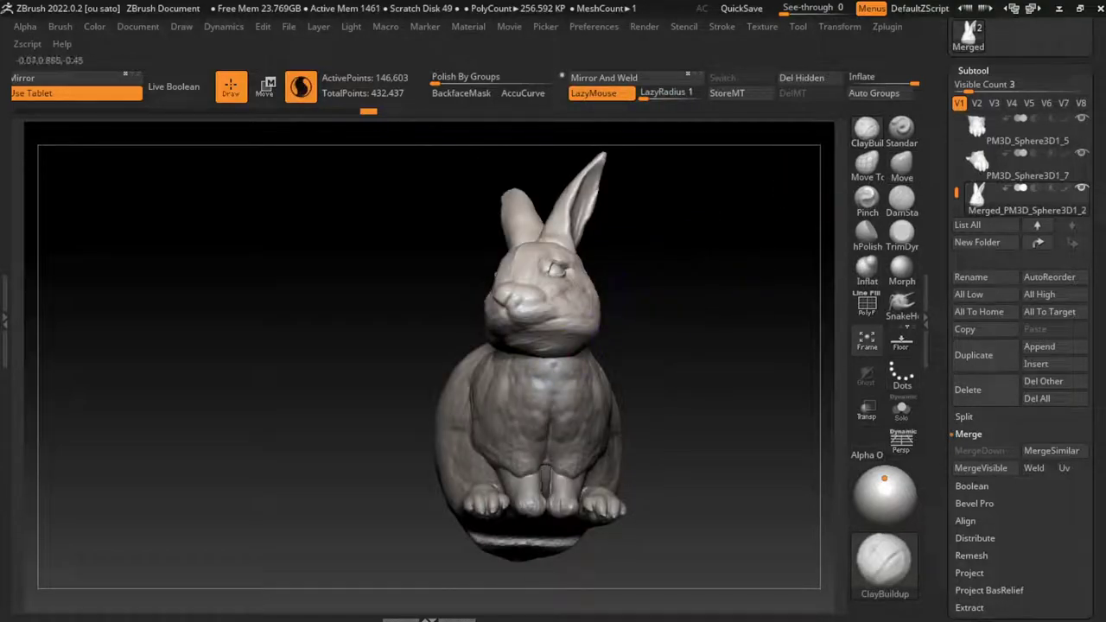
pyautogui.moveTo(573, 330); pyautogui.dragTo(529, 325)
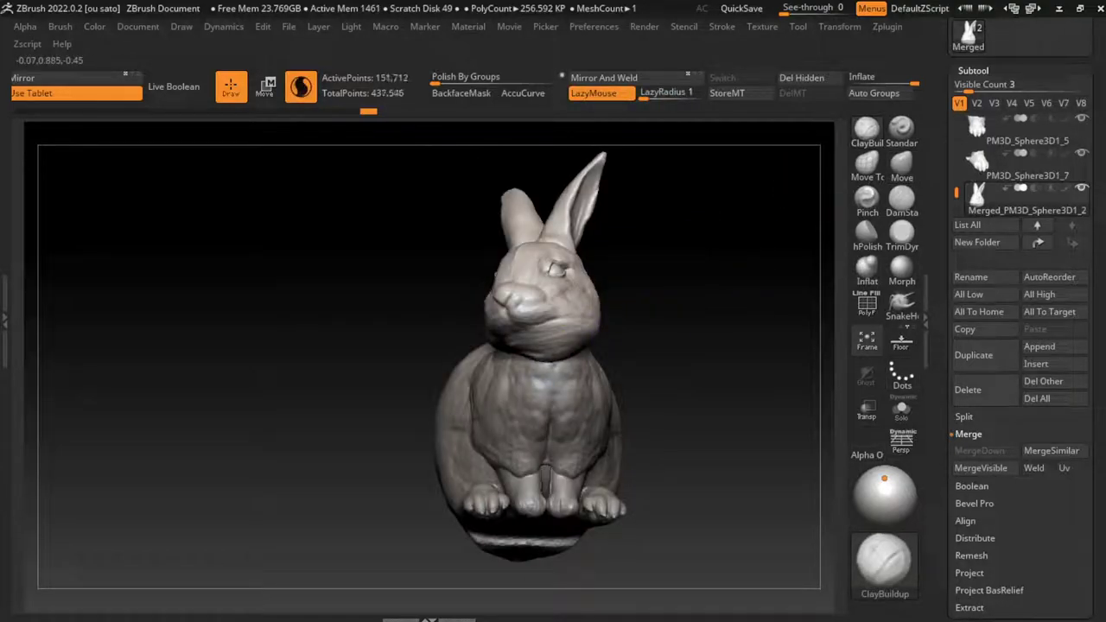
pyautogui.hotkey('ctrl', 'shift', 'z')
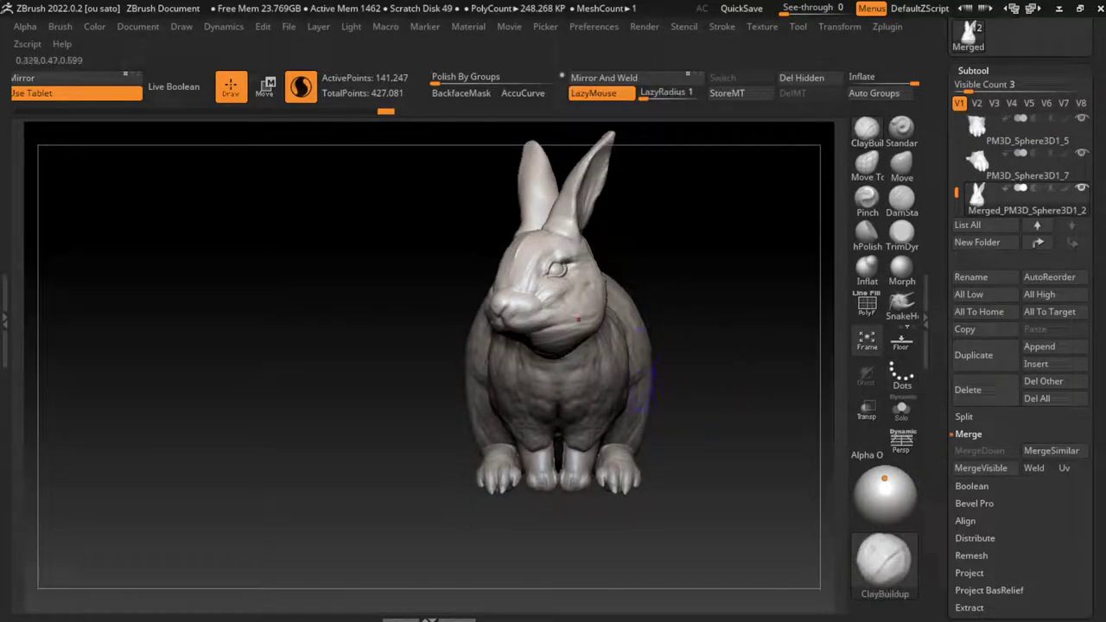
pyautogui.moveTo(580, 321); pyautogui.dragTo(562, 356)
pyautogui.hotkey('ctrl', 'shift', 'z')
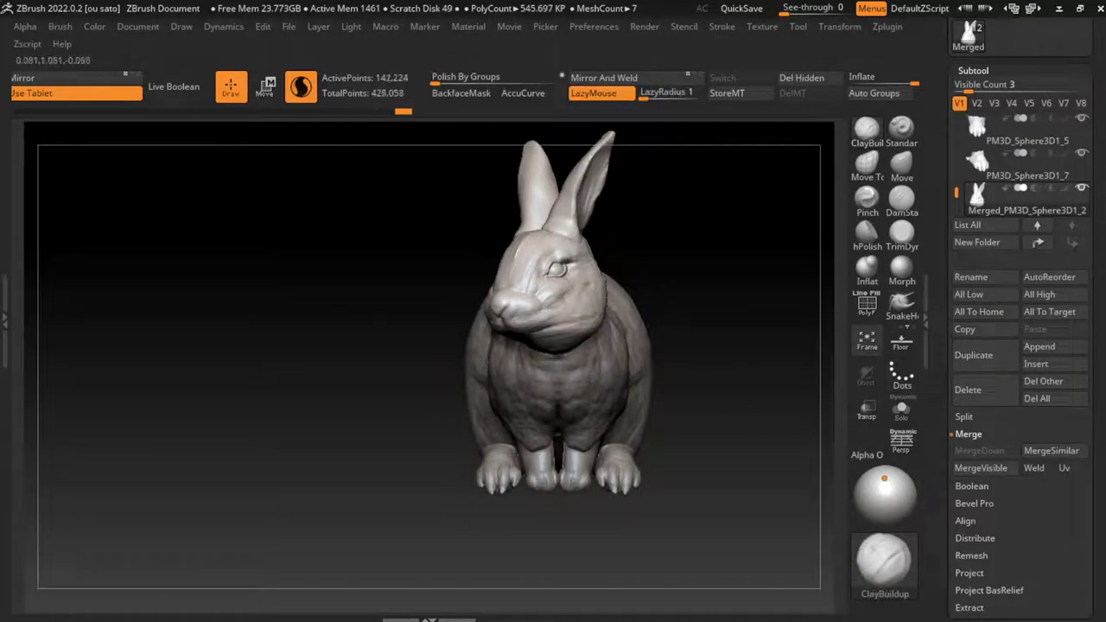
pyautogui.hotkey('ctrl', 'shift', 'z')
pyautogui.hotkey('ctrl', 'shift', 'z')
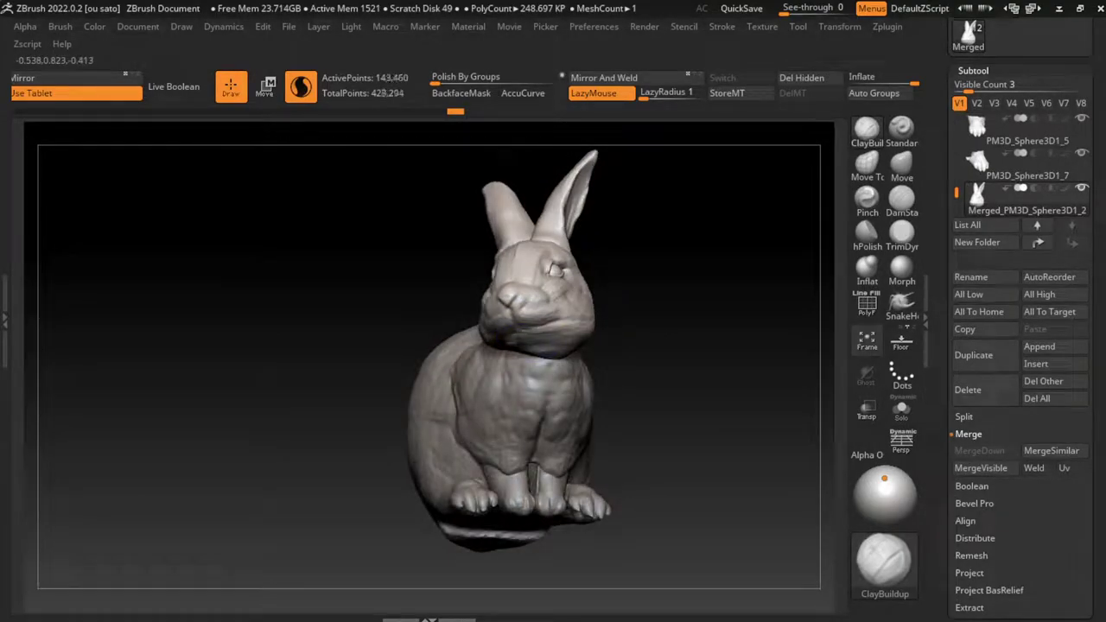
# - Step through undo history to the latest sculpt state and undo the mouth stroke
pyautogui.hotkey('ctrl', 'shift', 'z')
pyautogui.press('l')
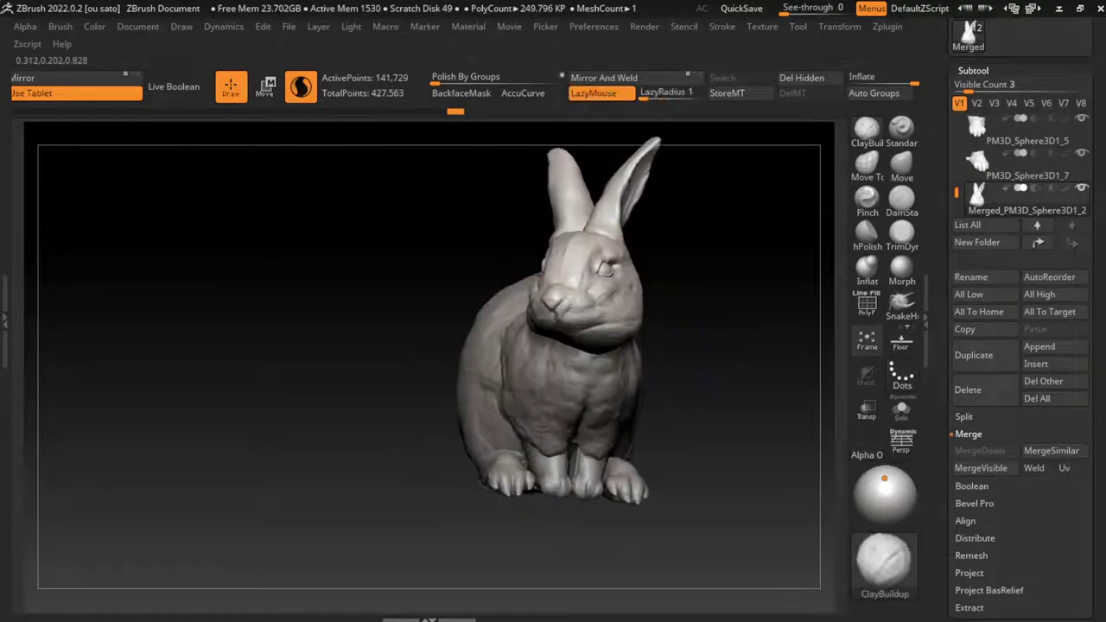
pyautogui.hotkey('ctrl', 'shift', 'z')
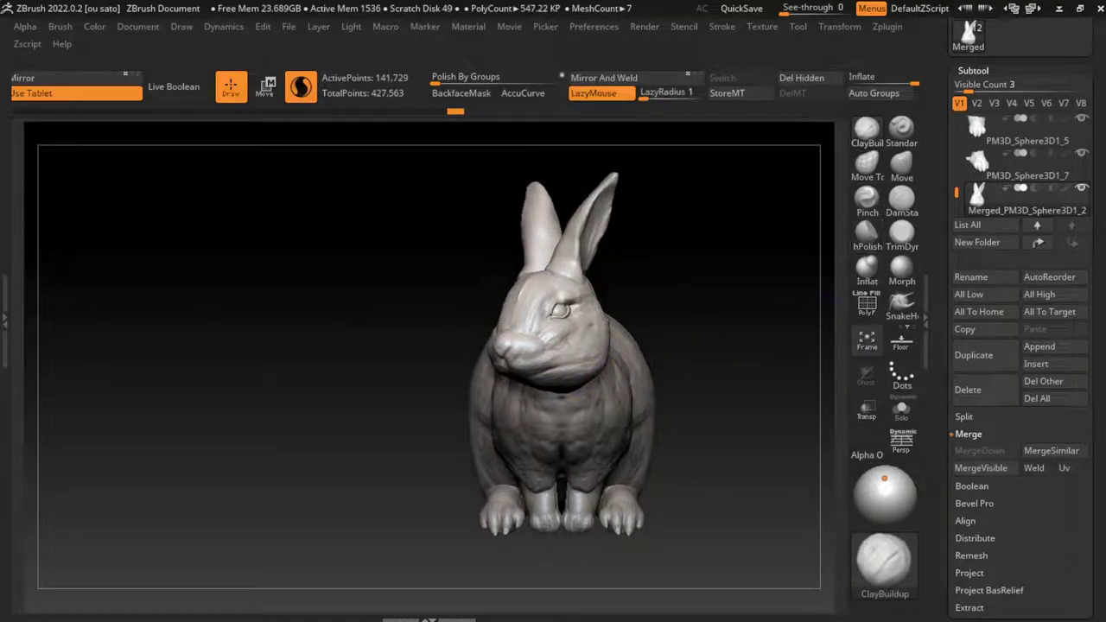
pyautogui.hotkey('ctrl', 'shift', 'z')
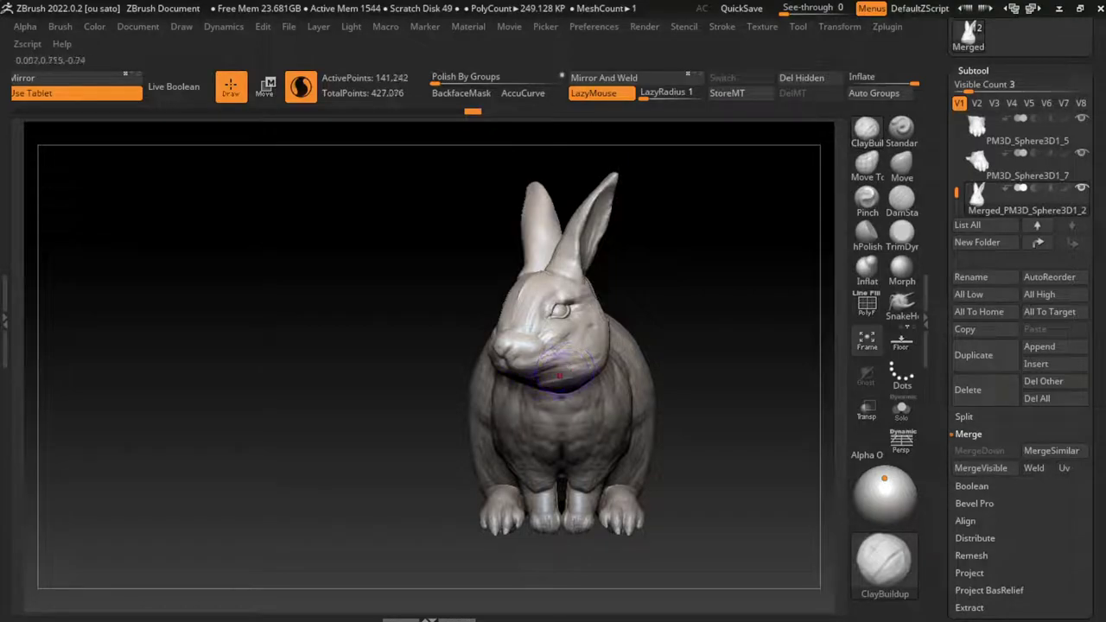
pyautogui.hotkey('ctrl', 'shift', 'z')
pyautogui.click(901, 200)
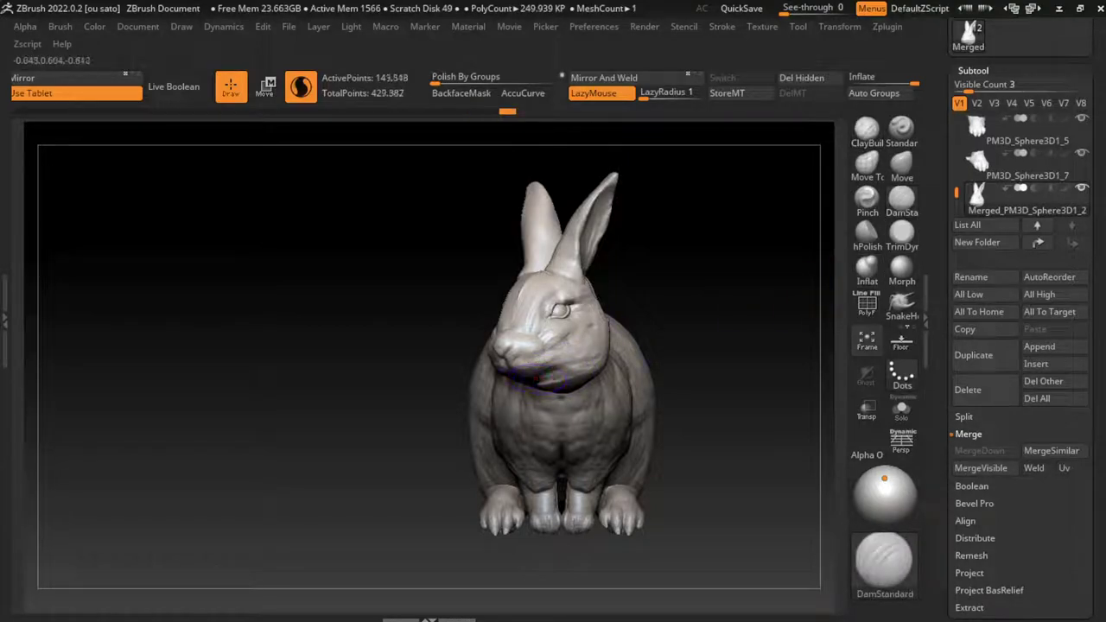
pyautogui.hotkey('ctrl', 'z')
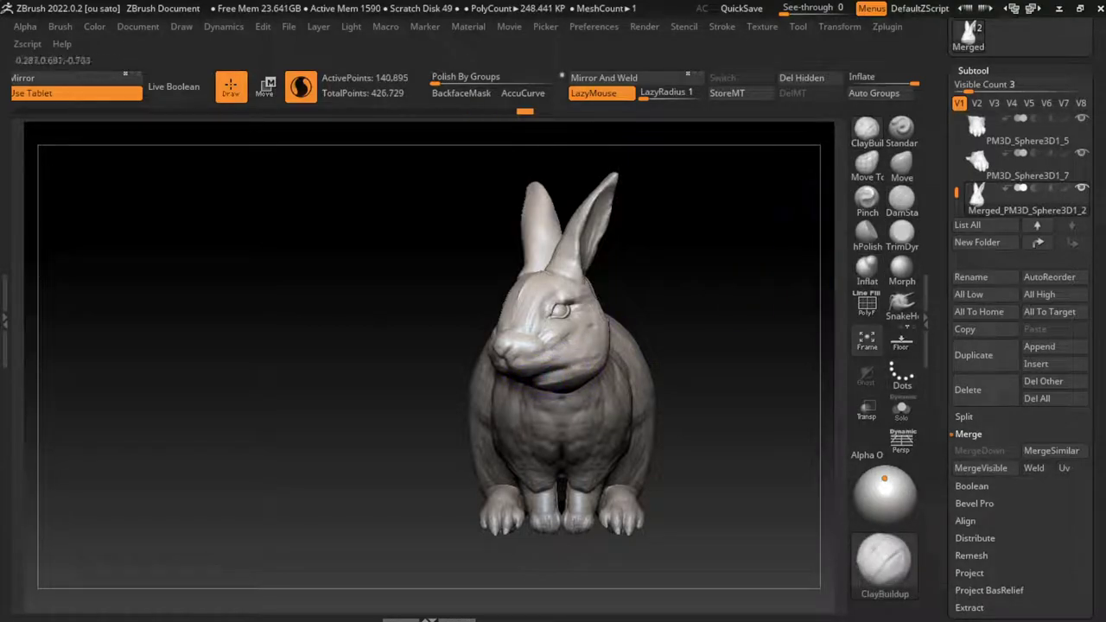
# - Try a chest stroke, then restore a later sculpting state from history
pyautogui.moveTo(512, 377)
pyautogui.mouseDown()
pyautogui.moveTo(553, 380)
pyautogui.moveTo(577, 358)
pyautogui.mouseUp()
pyautogui.hotkey('ctrl', 'shift', 'z')
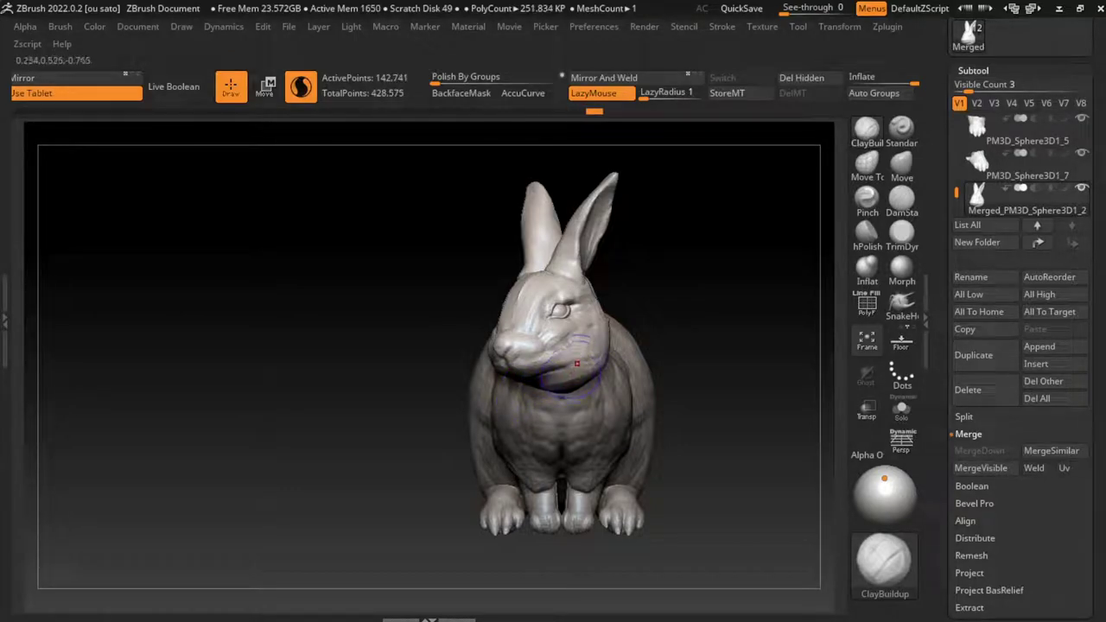
pyautogui.hotkey('ctrl', 'shift', 'z')
pyautogui.press('b')
pyautogui.press('d')
pyautogui.press('s')
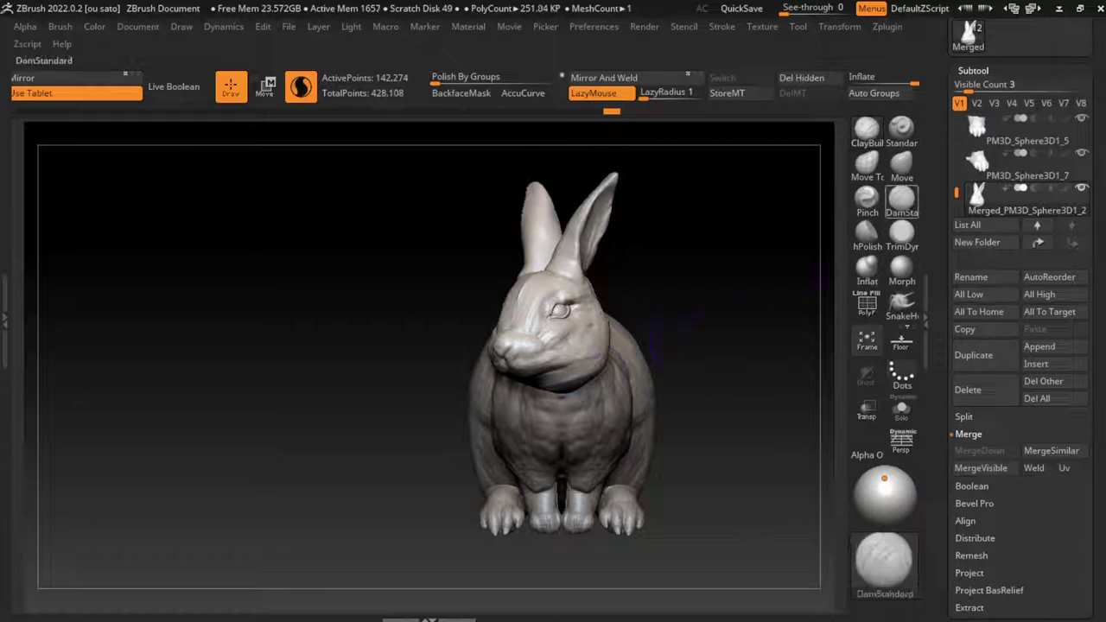
pyautogui.hotkey('ctrl', 'shift', 'z')
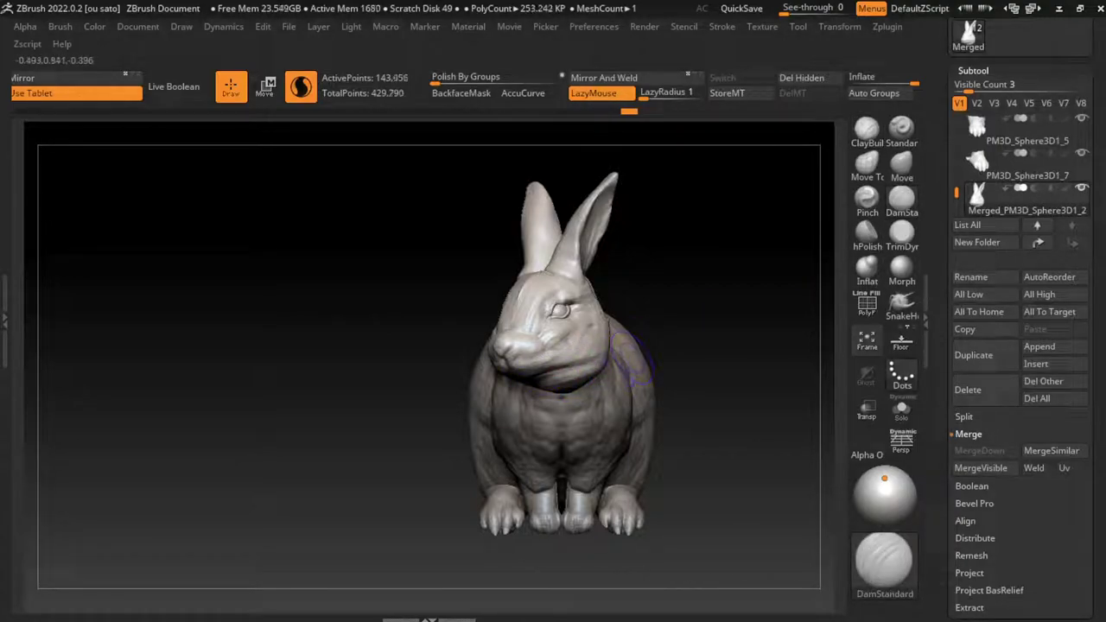
pyautogui.hotkey('ctrl', 'shift', 'z')
pyautogui.hotkey('ctrl', 'shift', 'z')
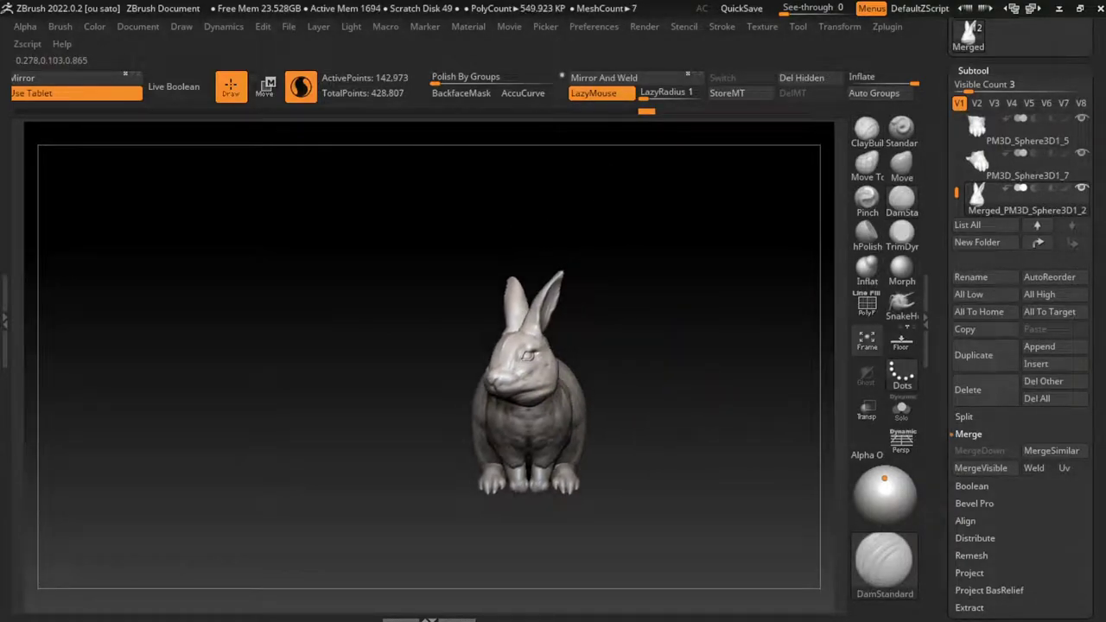
pyautogui.hotkey('ctrl', 'shift', 'z')
pyautogui.hotkey('ctrl', 'shift', 'z')
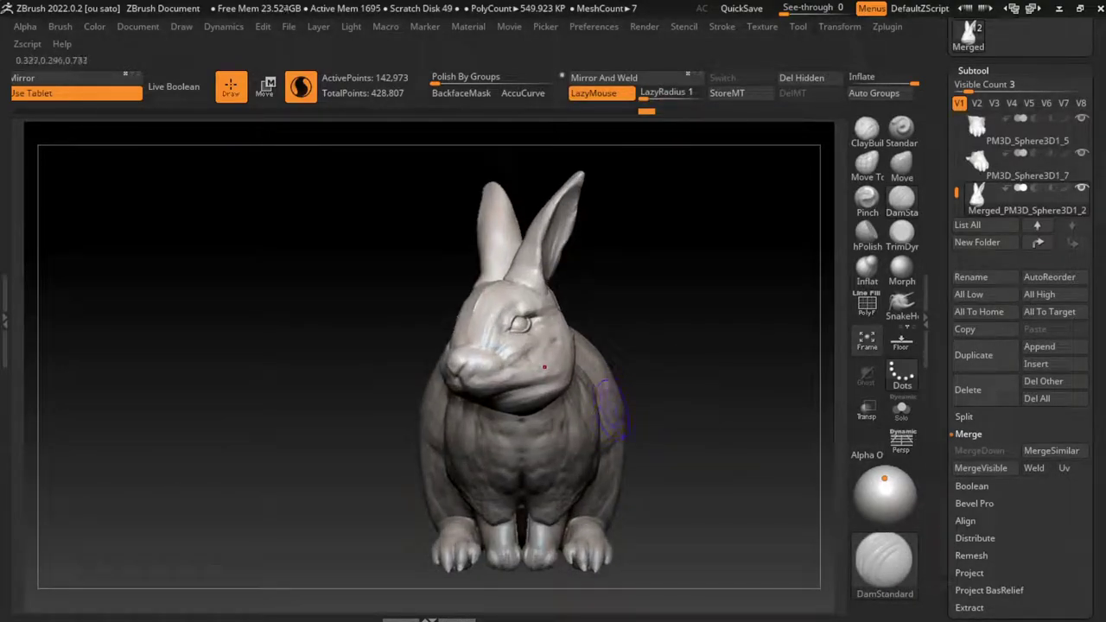
# - Build ClayBuildup detail along the neck and chest, then enlarge Draw Size
pyautogui.press('b')
pyautogui.press('c')
pyautogui.press('b')
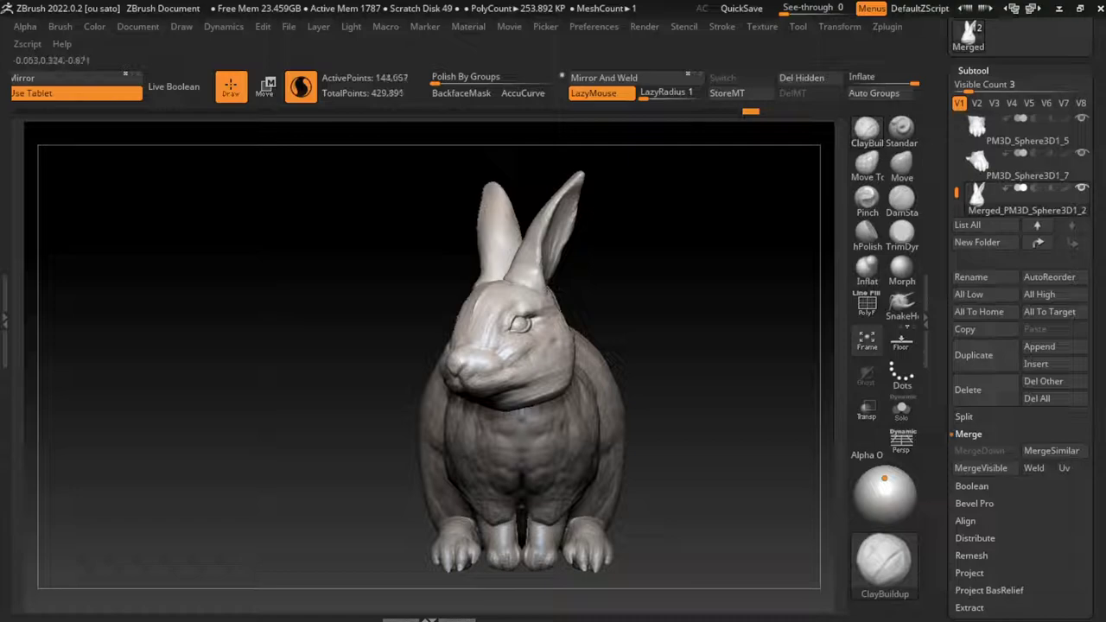
pyautogui.moveTo(556, 335); pyautogui.dragTo(556, 364)
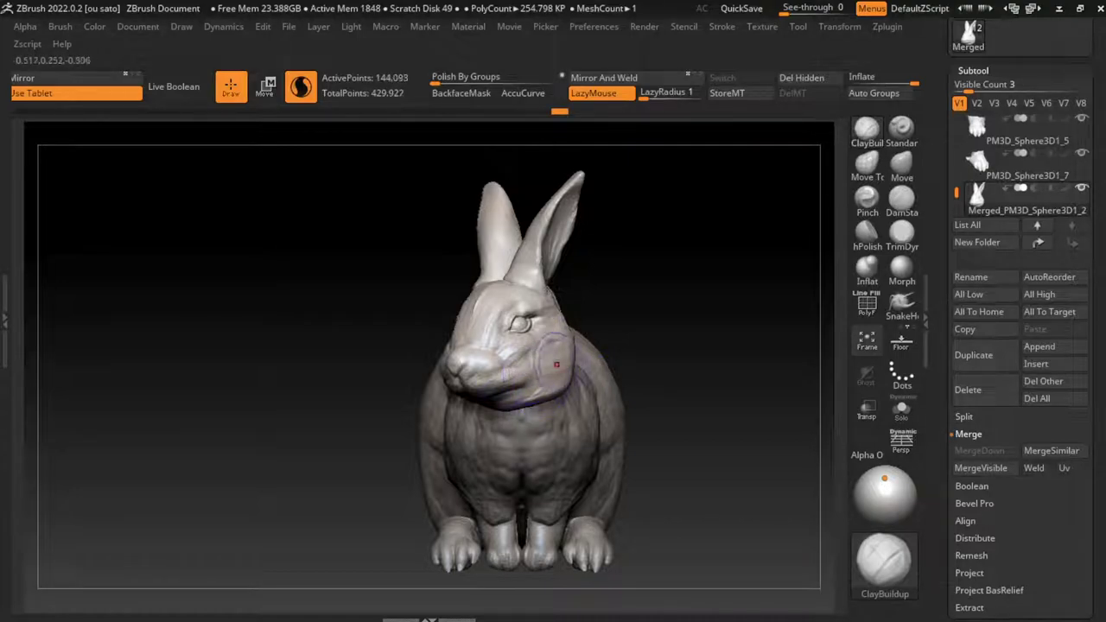
pyautogui.press('f')
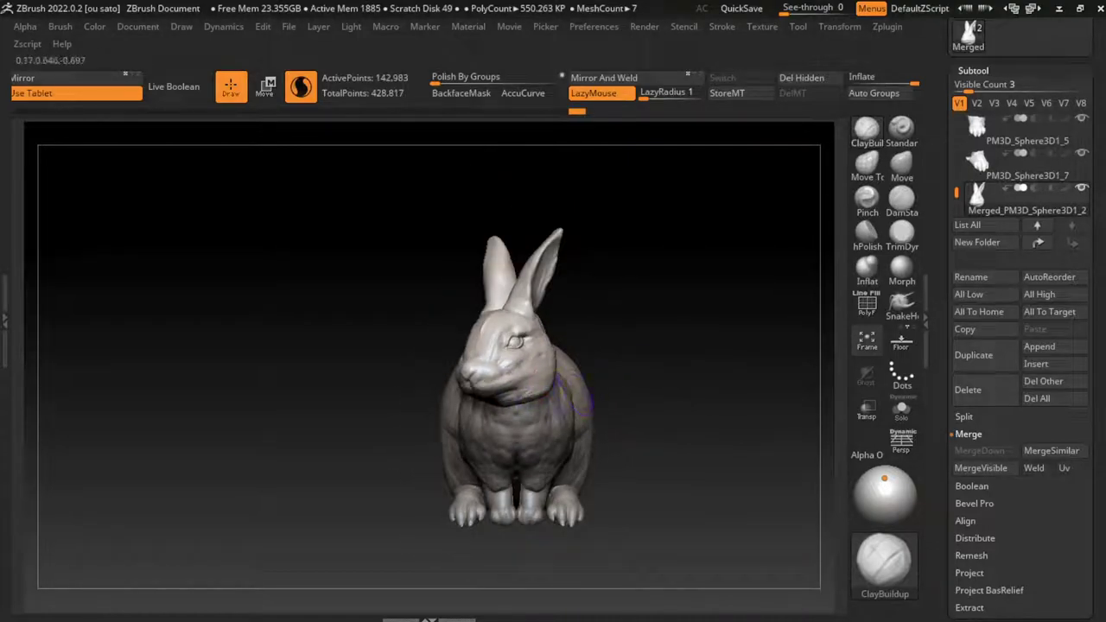
pyautogui.moveTo(571, 393); pyautogui.dragTo(529, 380)
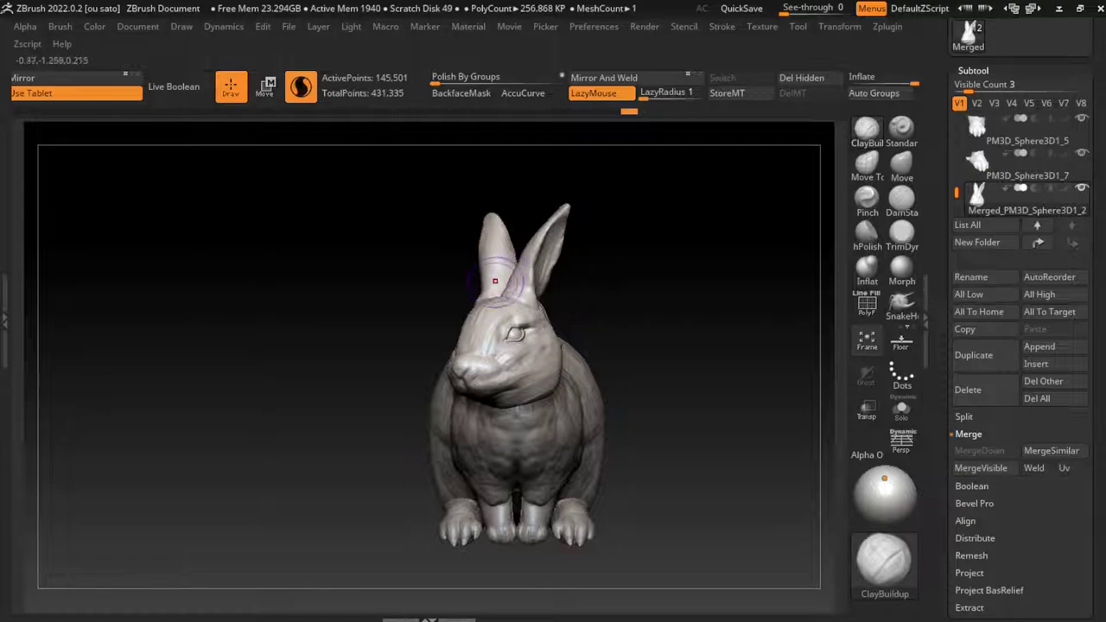
pyautogui.press('s')
pyautogui.click(629, 269)
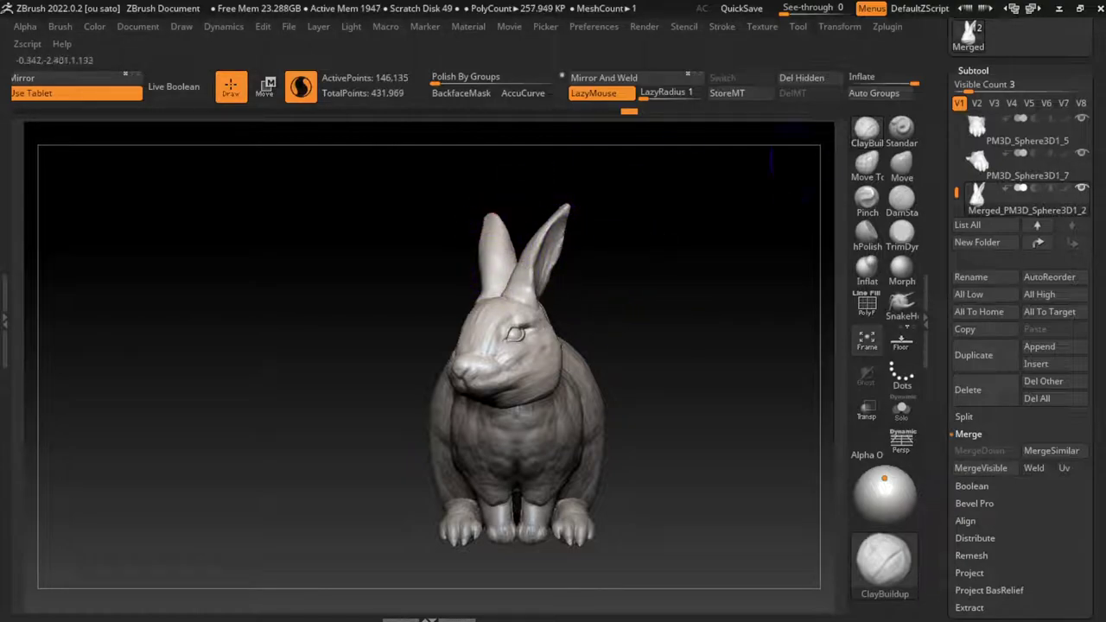
# - Pull the left ear into a new shape with the Move brush and rotate to check it
pyautogui.press('b')
pyautogui.press('m')
pyautogui.press('v')
pyautogui.moveTo(496, 208); pyautogui.dragTo(503, 216)
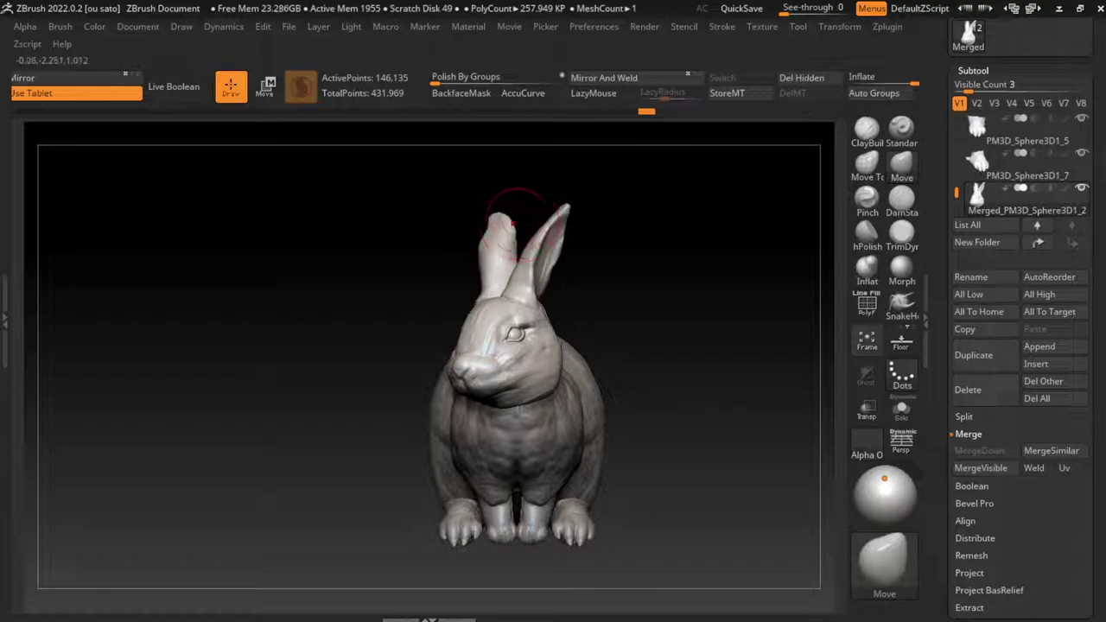
pyautogui.press('b')
pyautogui.press('m')
pyautogui.press('t')
pyautogui.press('b')
pyautogui.press('m')
pyautogui.press('v')
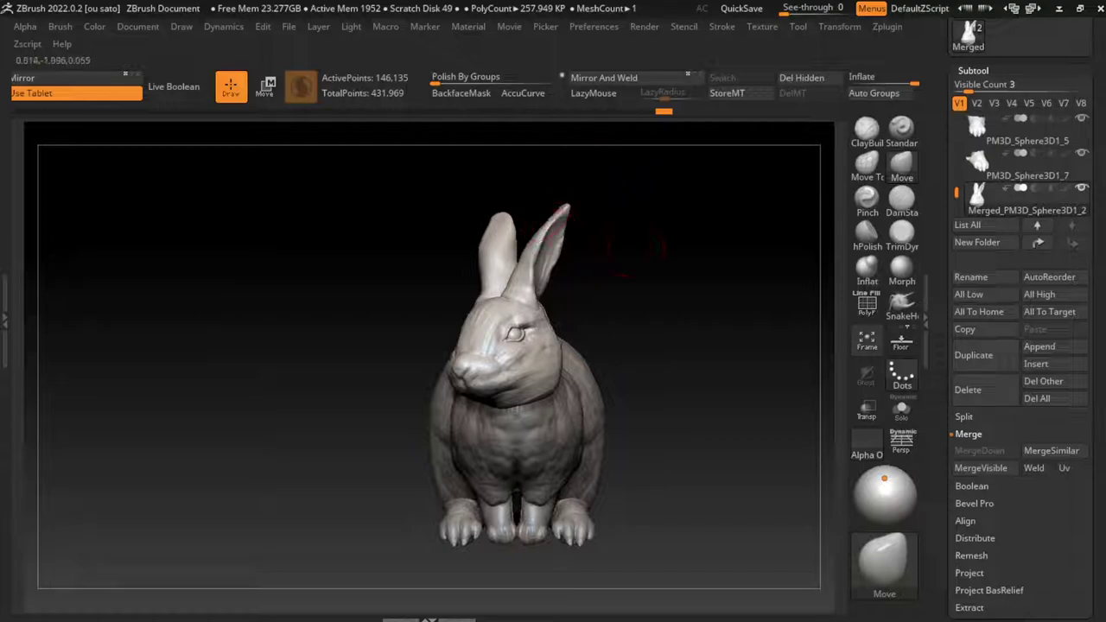
pyautogui.moveTo(634, 248)
pyautogui.mouseDown()
pyautogui.moveTo(483, 251)
pyautogui.moveTo(454, 276)
pyautogui.mouseUp()
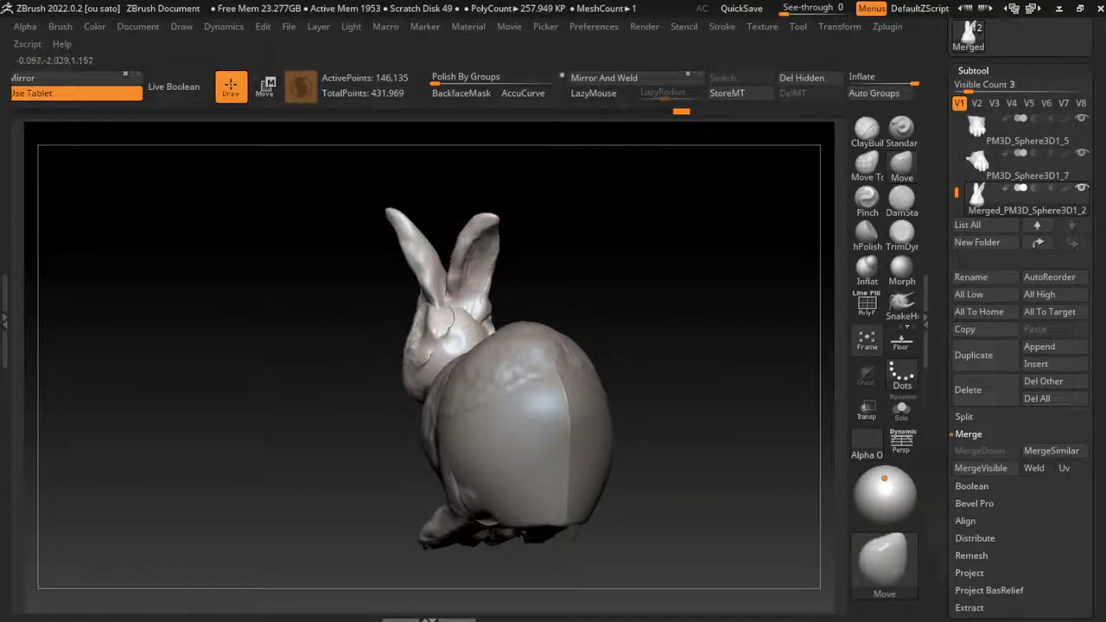
pyautogui.keyDown('shift'); pyautogui.moveTo(544, 210); pyautogui.dragTo(641, 228); pyautogui.keyUp('shift')
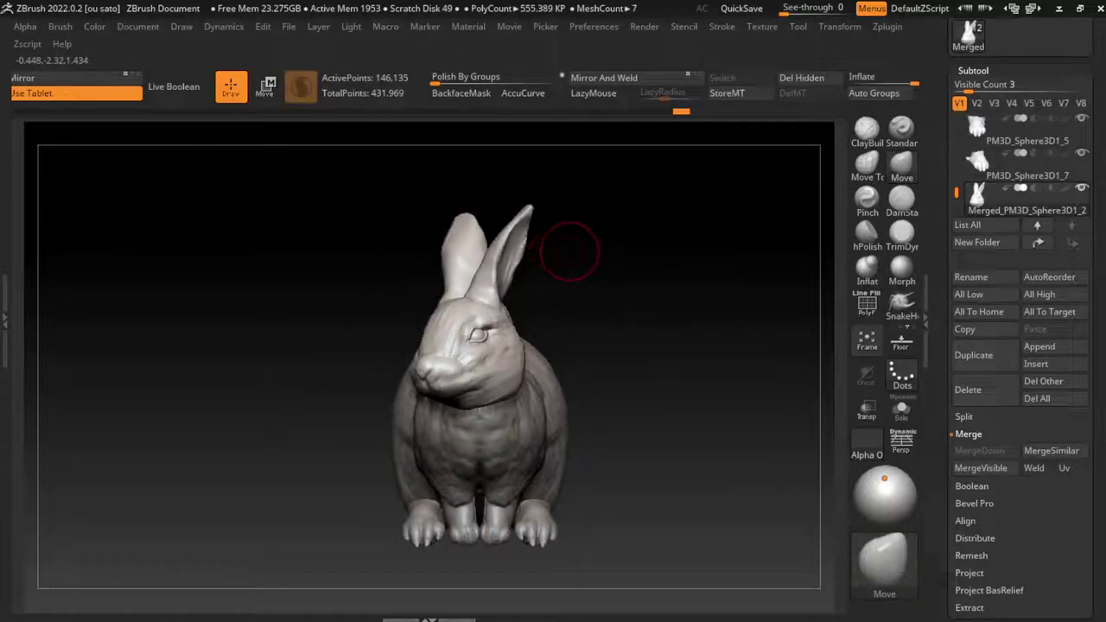
pyautogui.keyDown('alt'); pyautogui.moveTo(563, 247); pyautogui.dragTo(610, 276); pyautogui.keyUp('alt')
# - Sculpt the left ear with the Standard brush and Shift-smooth its surface
pyautogui.press('s')
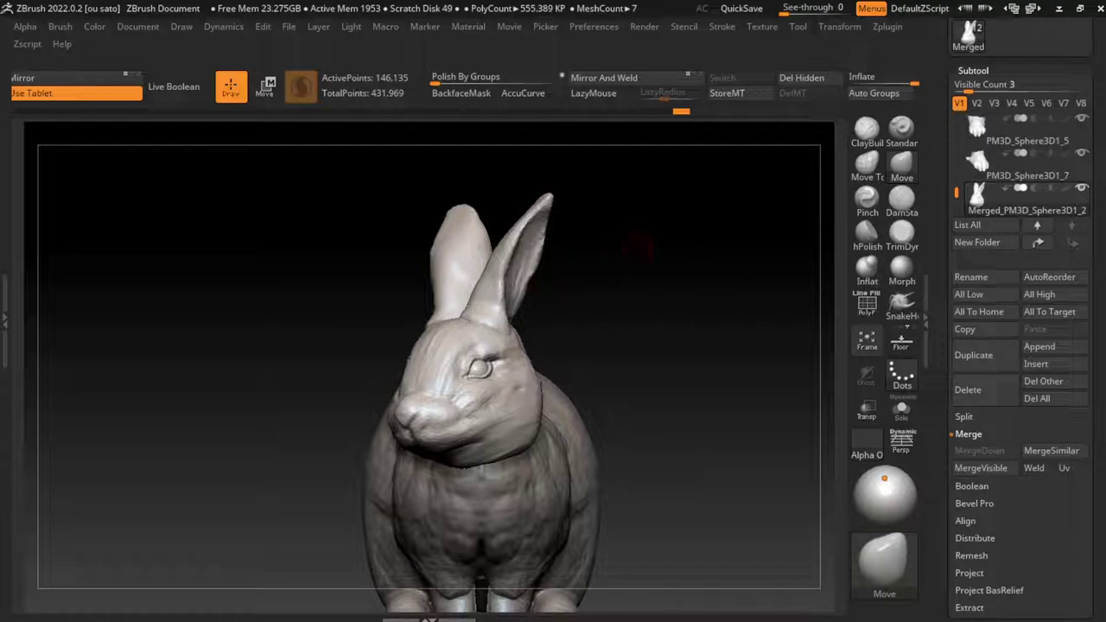
pyautogui.press('b')
pyautogui.press('s')
pyautogui.press('t')
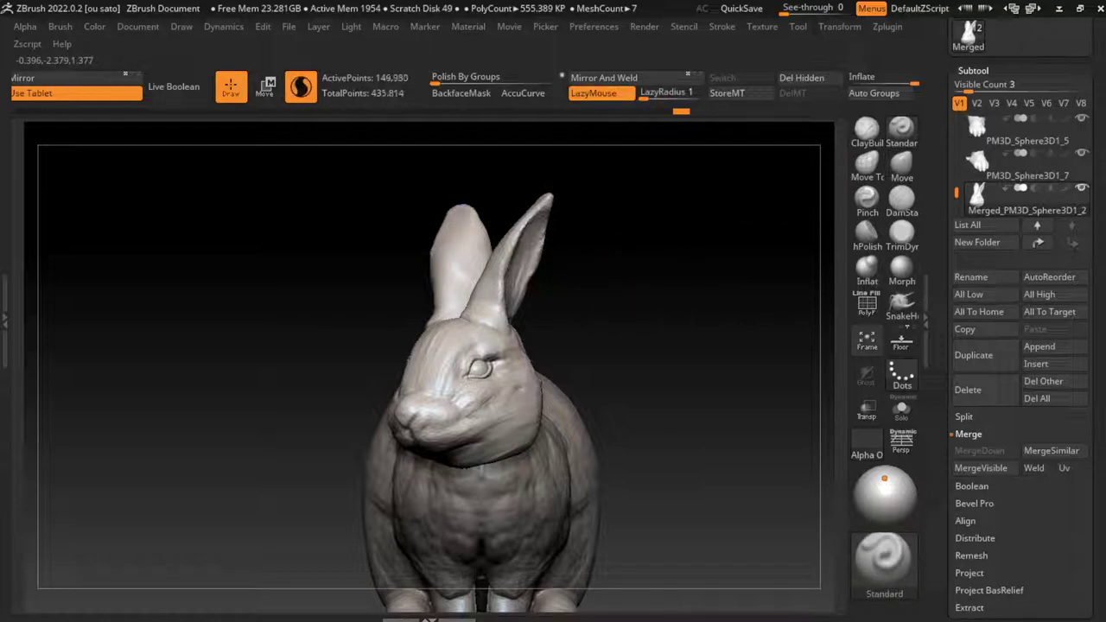
pyautogui.moveTo(488, 173)
pyautogui.mouseDown()
pyautogui.moveTo(490, 242)
pyautogui.moveTo(447, 239)
pyautogui.moveTo(447, 249)
pyautogui.moveTo(487, 261)
pyautogui.moveTo(492, 288)
pyautogui.mouseUp()
pyautogui.moveTo(440, 259); pyautogui.dragTo(453, 226)
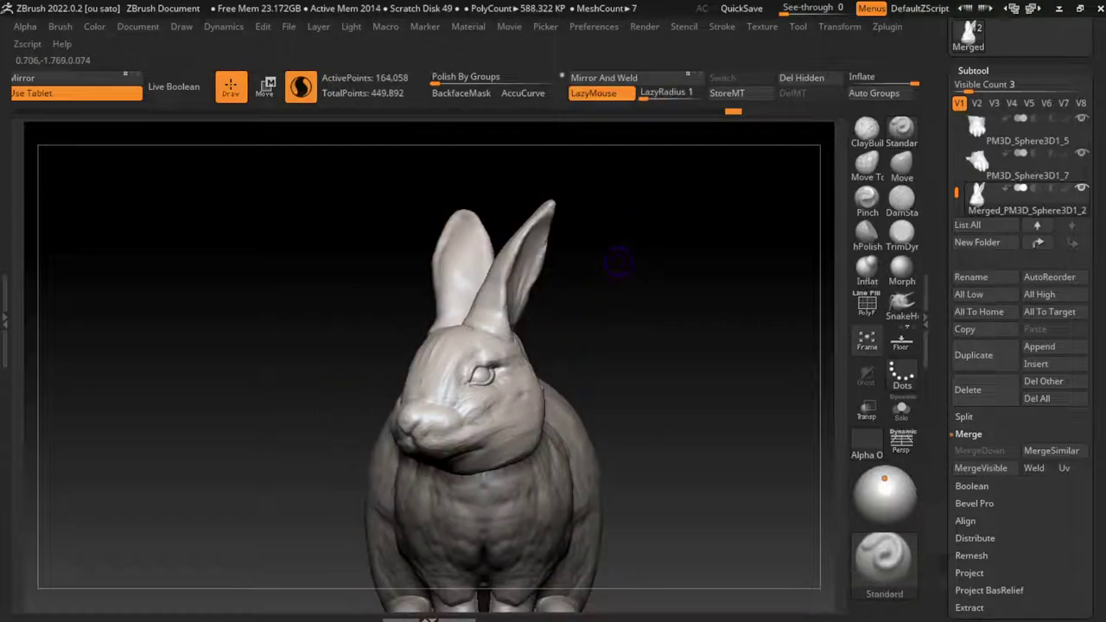
pyautogui.press('s')
pyautogui.moveTo(486, 264); pyautogui.dragTo(488, 231)
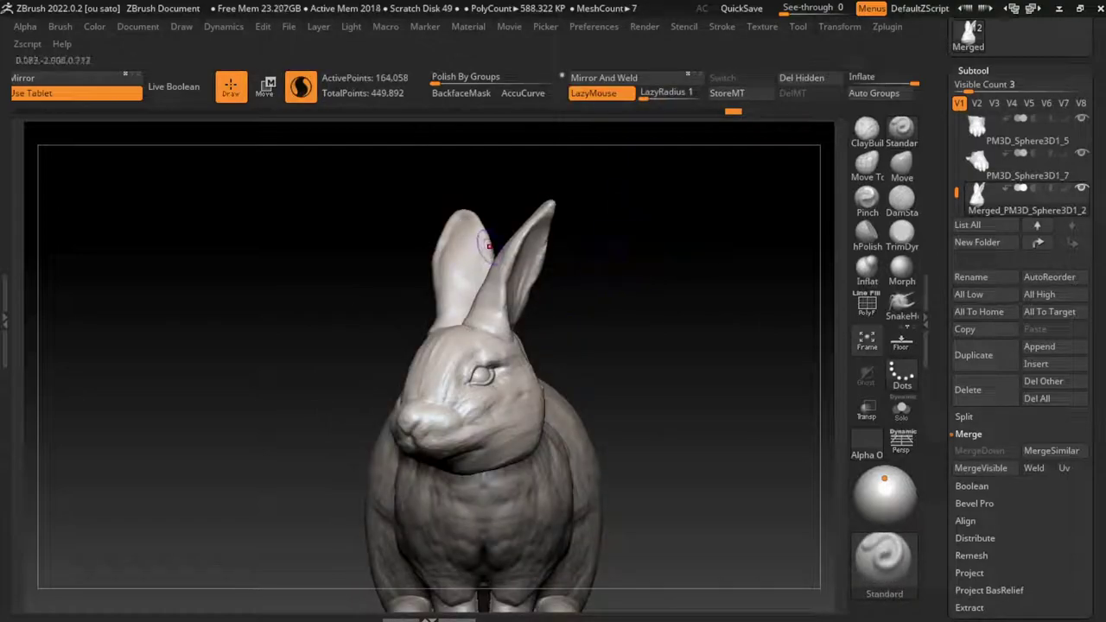
pyautogui.moveTo(449, 267); pyautogui.dragTo(457, 223)
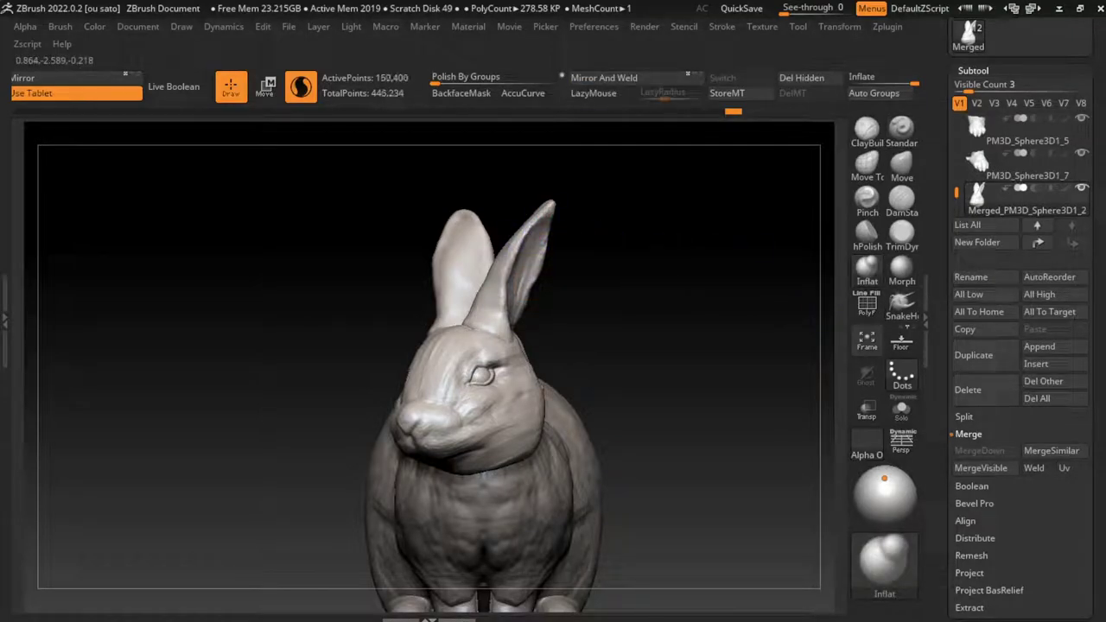
# - Inflate the right ear's inner edge
pyautogui.moveTo(504, 328)
pyautogui.mouseDown()
pyautogui.moveTo(508, 240)
pyautogui.moveTo(506, 302)
pyautogui.moveTo(507, 266)
pyautogui.moveTo(545, 210)
pyautogui.mouseUp()
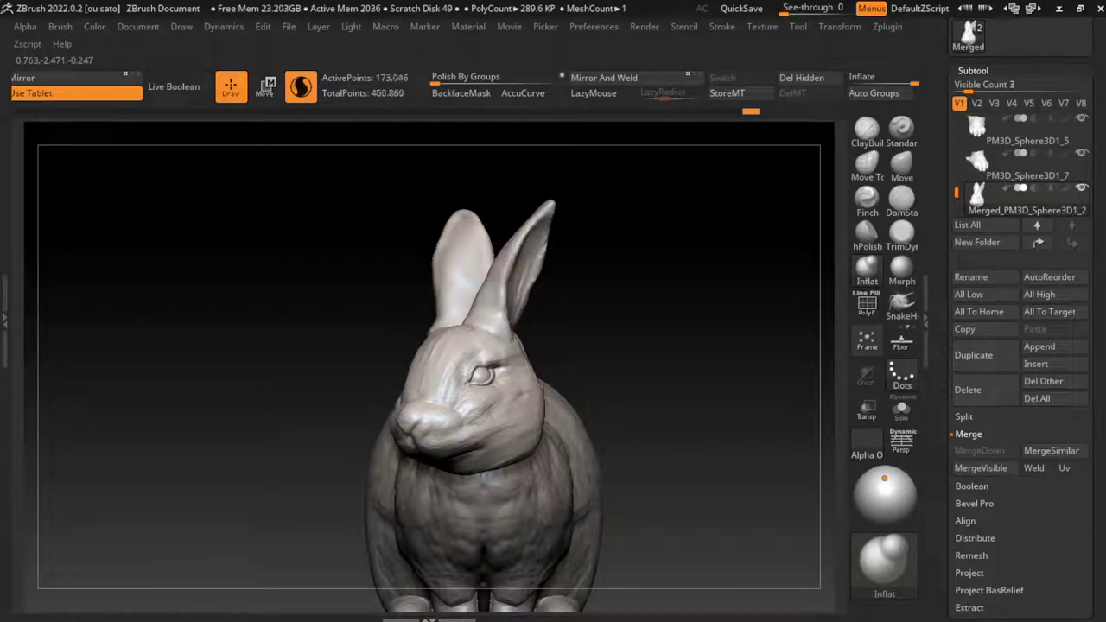
pyautogui.click(509, 266)
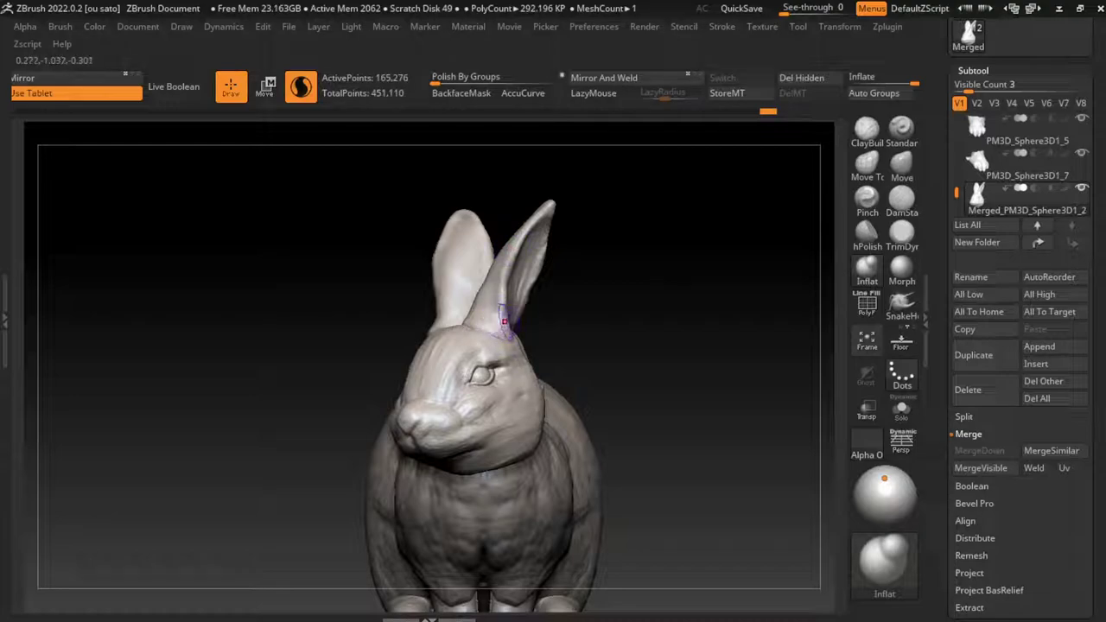
pyautogui.click(867, 129)
pyautogui.press('l')
pyautogui.press('s')
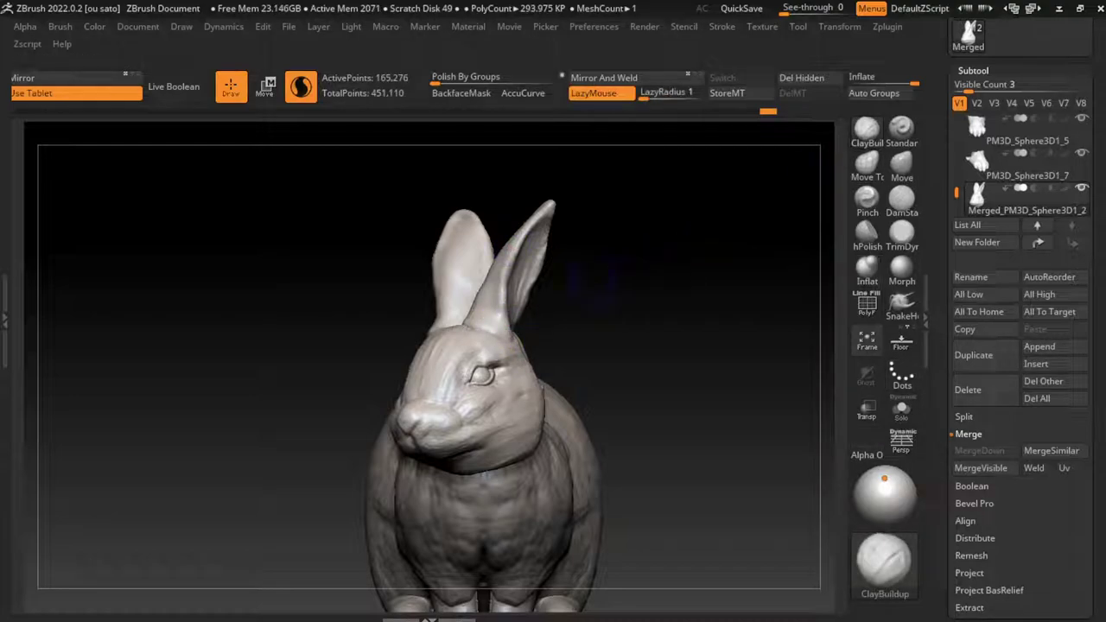
# - Add ClayBuildup near the cheek and on the forehead between the ears
pyautogui.moveTo(656, 269); pyautogui.dragTo(553, 274)
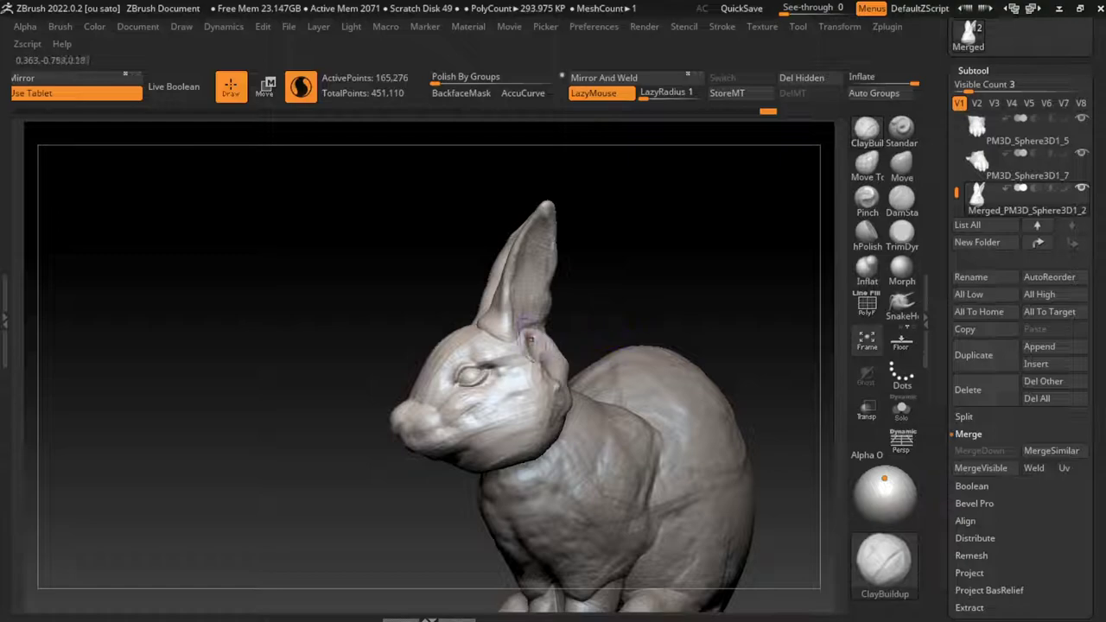
pyautogui.keyDown('shift'); pyautogui.moveTo(488, 338); pyautogui.dragTo(587, 339); pyautogui.keyUp('shift')
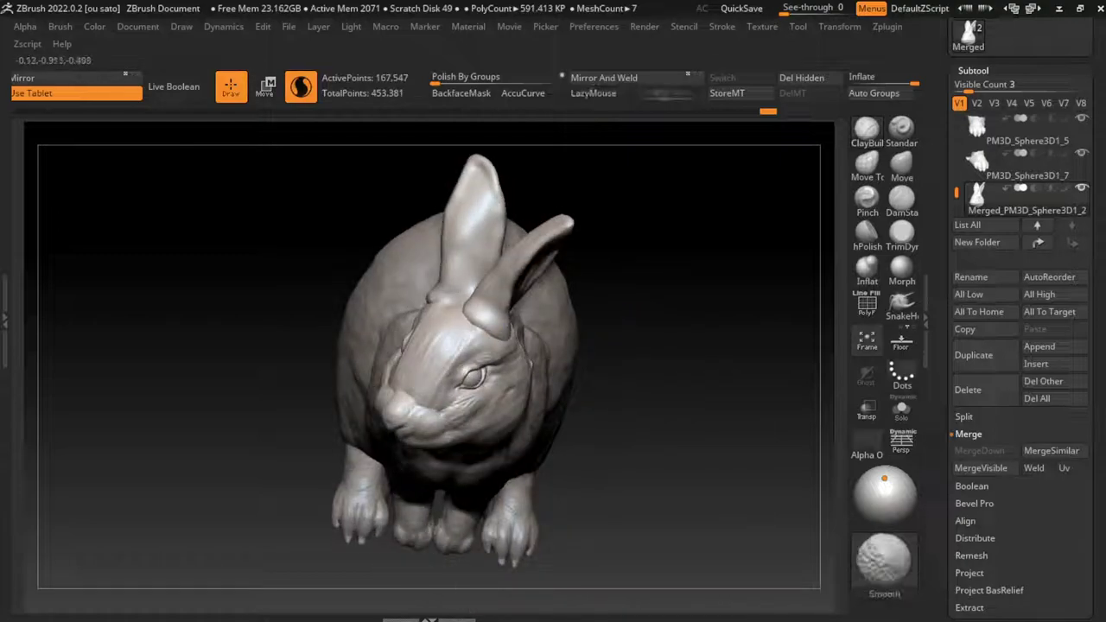
pyautogui.moveTo(518, 298); pyautogui.dragTo(480, 333)
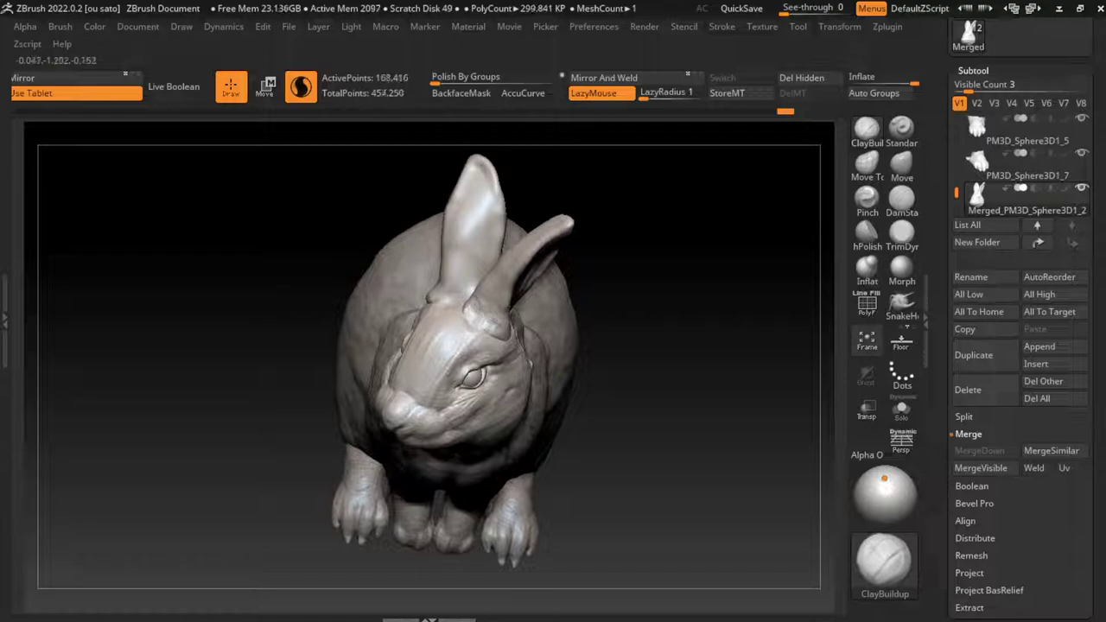
pyautogui.moveTo(473, 301); pyautogui.dragTo(458, 336)
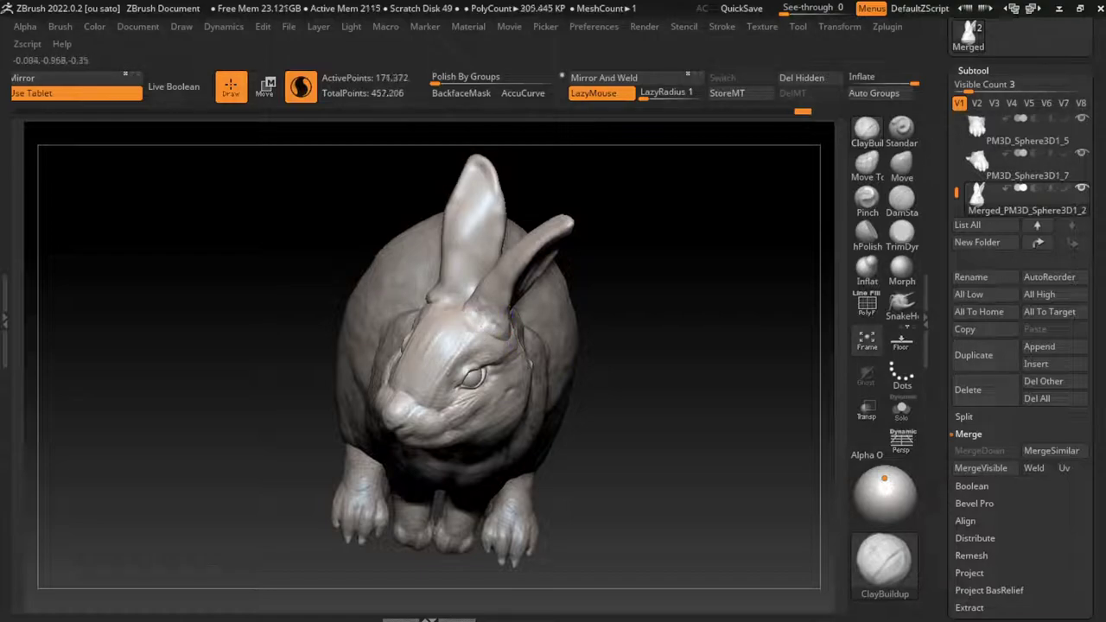
# - Build up and even out clay around both ear bases where they meet the head
pyautogui.moveTo(635, 307); pyautogui.dragTo(638, 283)
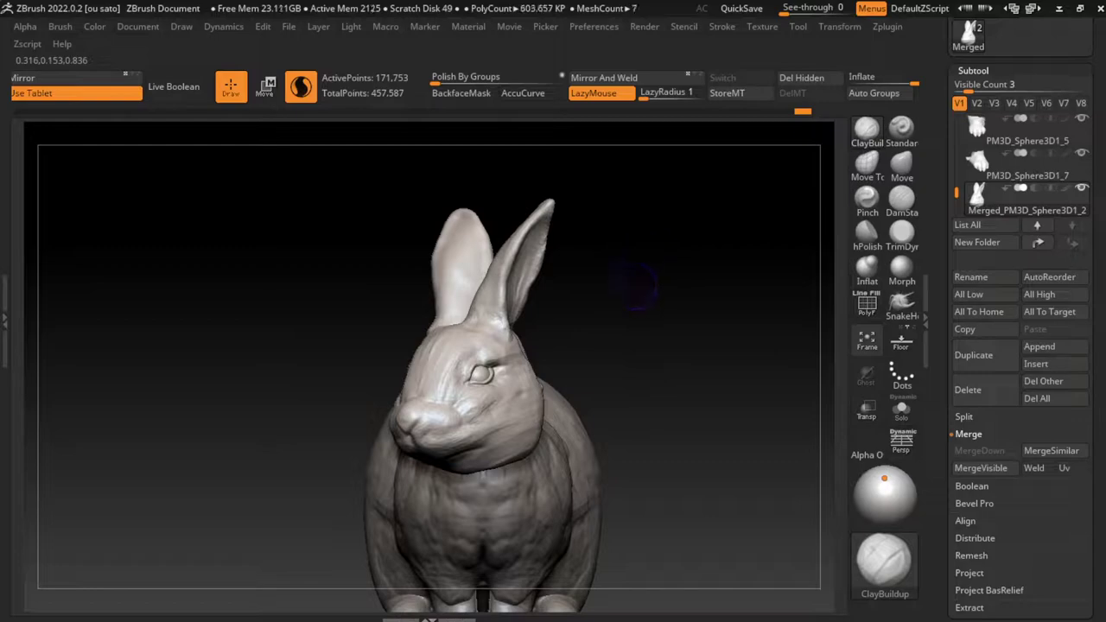
pyautogui.moveTo(509, 331); pyautogui.dragTo(491, 260)
pyautogui.moveTo(483, 298)
pyautogui.mouseDown()
pyautogui.moveTo(511, 337)
pyautogui.moveTo(485, 263)
pyautogui.moveTo(503, 325)
pyautogui.mouseUp()
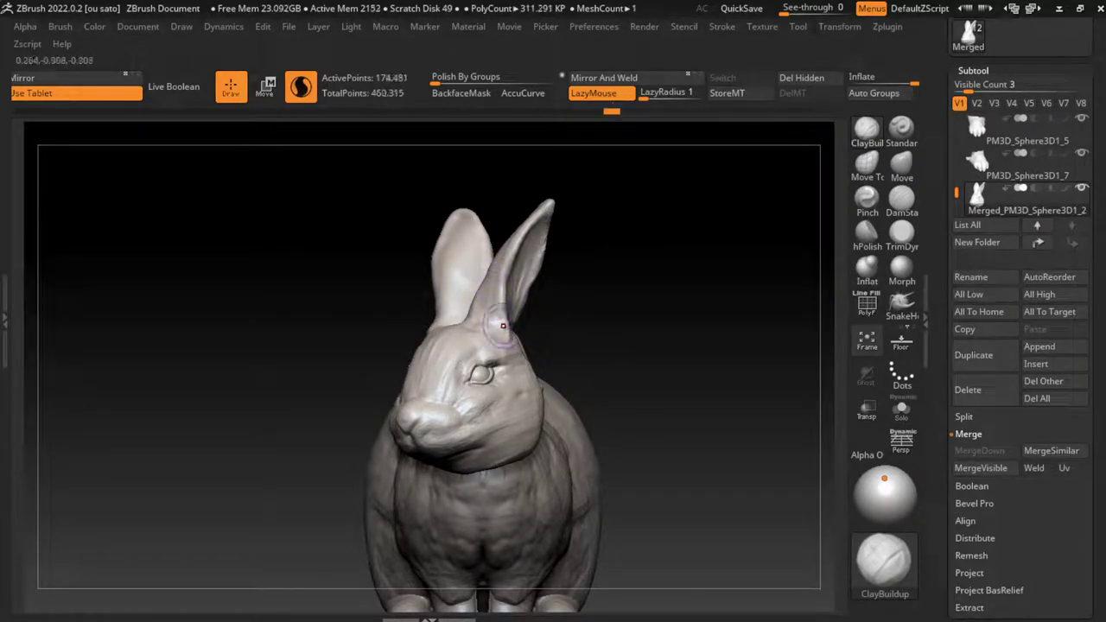
pyautogui.moveTo(539, 360)
pyautogui.mouseDown()
pyautogui.moveTo(505, 333)
pyautogui.moveTo(519, 371)
pyautogui.mouseUp()
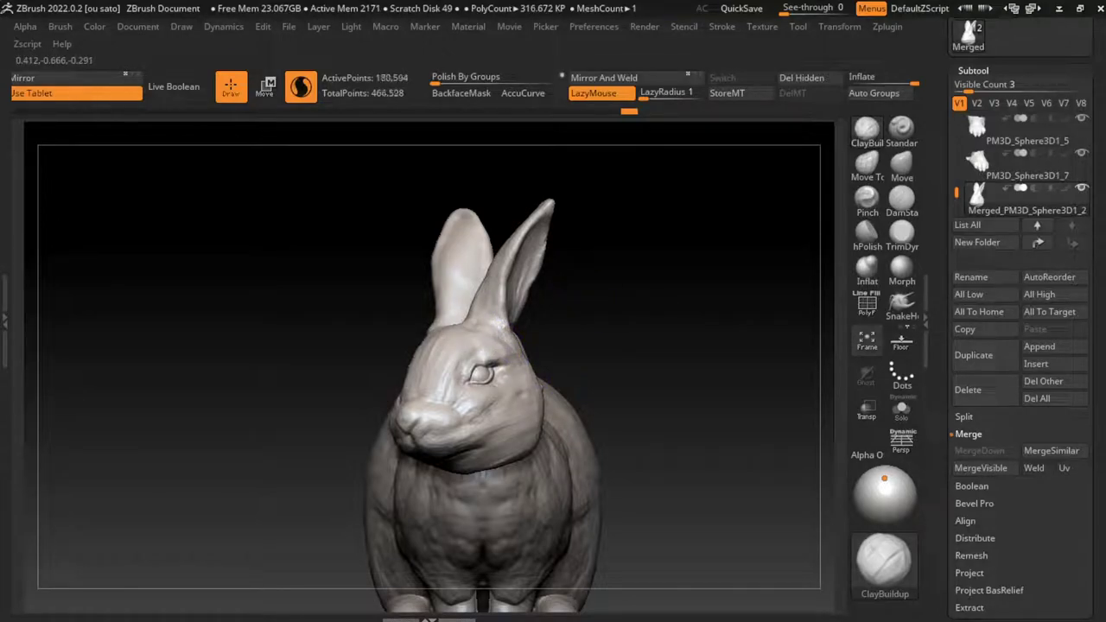
pyautogui.moveTo(515, 315); pyautogui.dragTo(518, 361)
pyautogui.moveTo(492, 315); pyautogui.dragTo(519, 355)
pyautogui.moveTo(482, 276)
pyautogui.mouseDown()
pyautogui.moveTo(587, 225)
pyautogui.moveTo(536, 263)
pyautogui.moveTo(510, 233)
pyautogui.mouseUp()
# - Rebuild clay at the right ear base, then orbit around the rabbit to inspect
pyautogui.moveTo(484, 289); pyautogui.dragTo(501, 251)
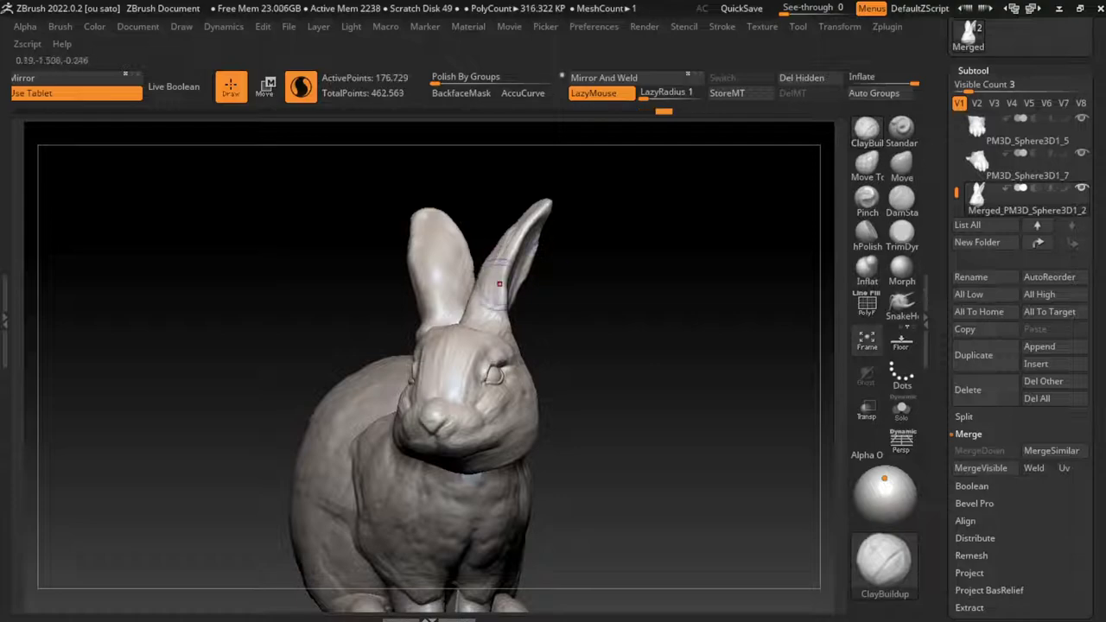
pyautogui.moveTo(561, 277); pyautogui.dragTo(614, 279)
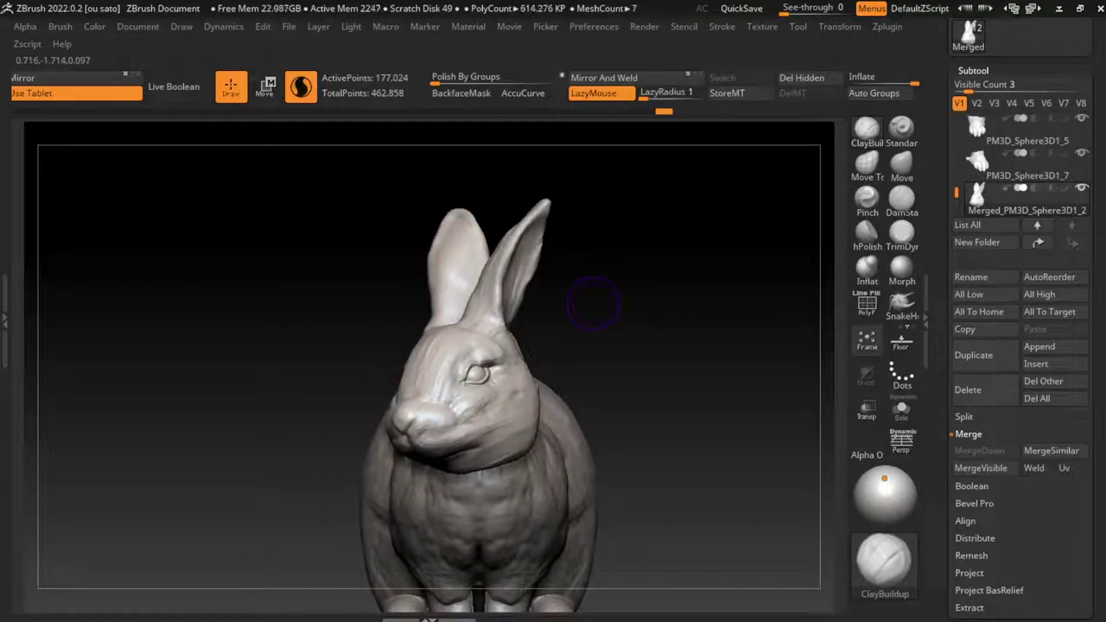
pyautogui.moveTo(499, 276); pyautogui.dragTo(471, 315)
pyautogui.moveTo(604, 285); pyautogui.dragTo(657, 285)
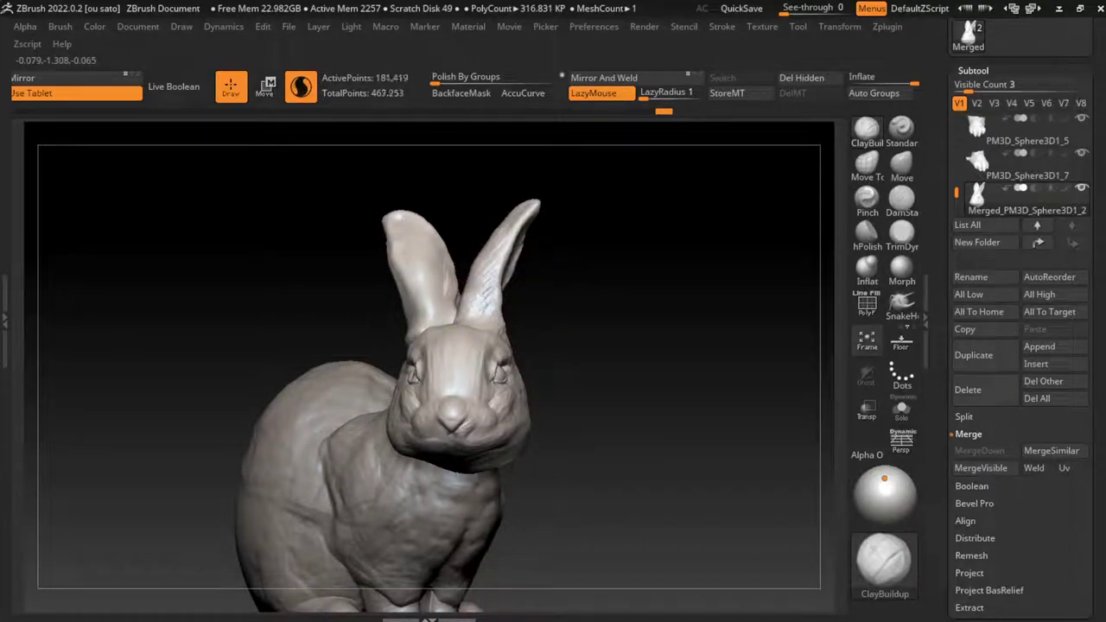
pyautogui.moveTo(544, 294); pyautogui.dragTo(599, 294)
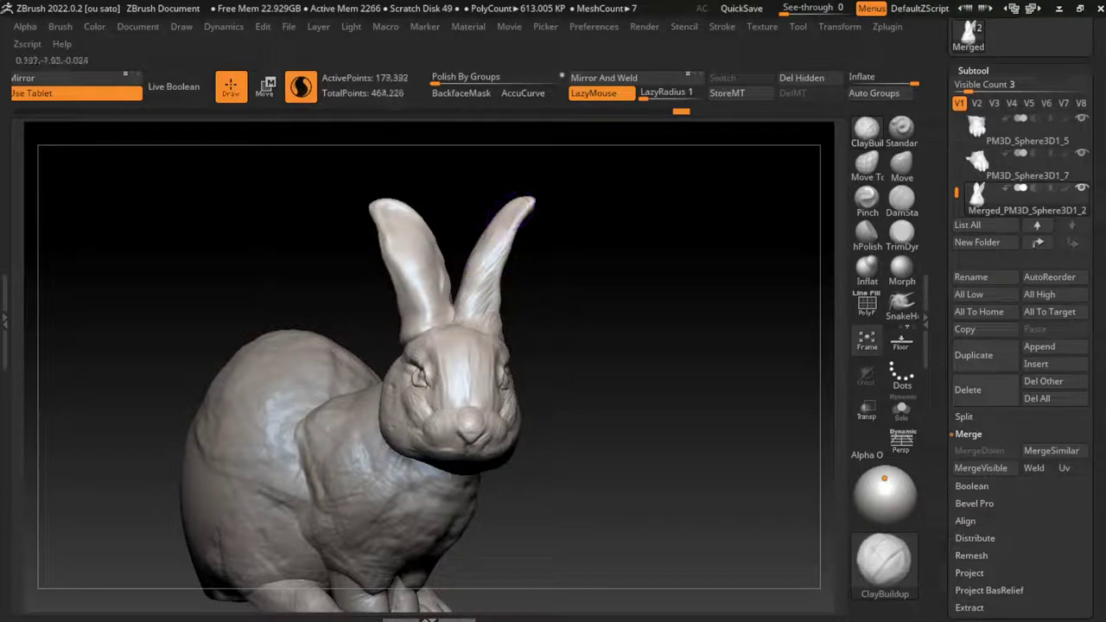
pyautogui.moveTo(552, 237); pyautogui.dragTo(597, 237)
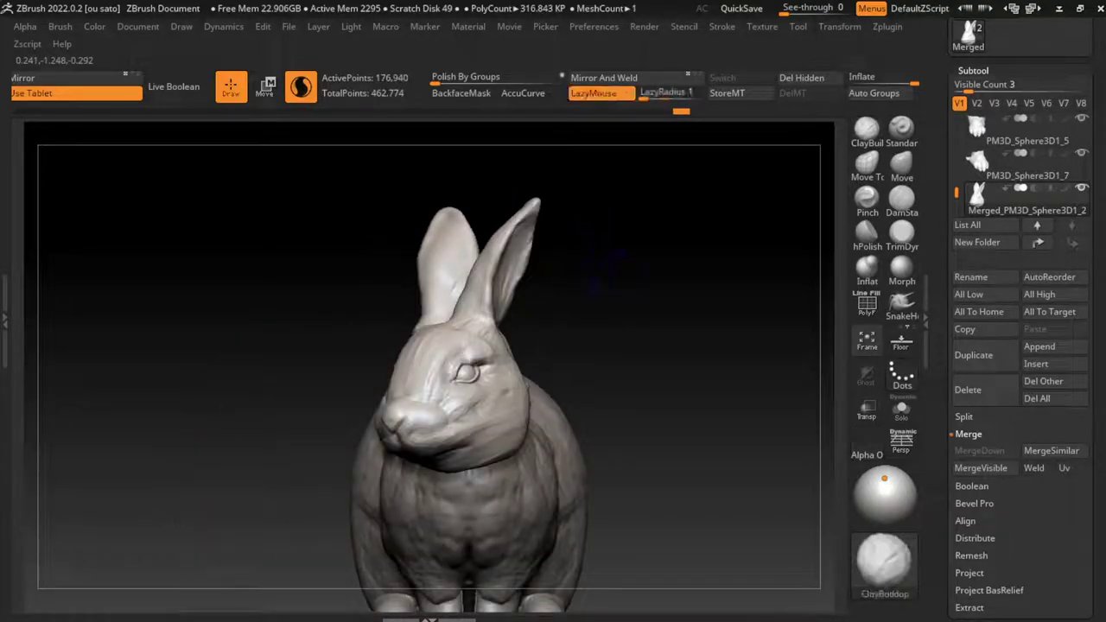
pyautogui.moveTo(583, 307); pyautogui.dragTo(518, 289)
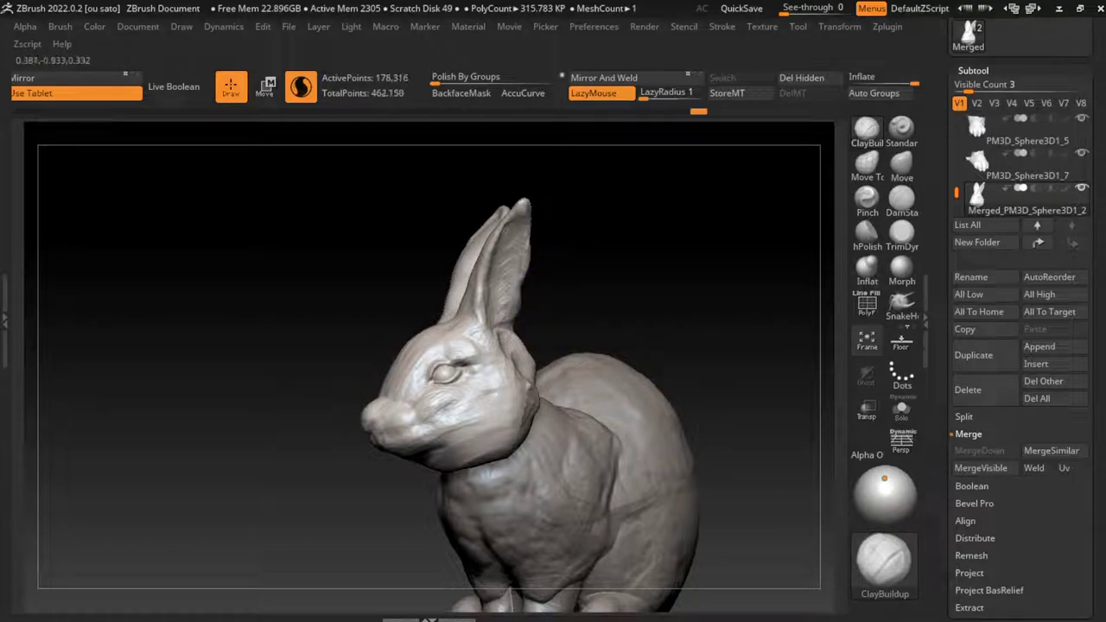
pyautogui.moveTo(562, 302); pyautogui.dragTo(617, 304)
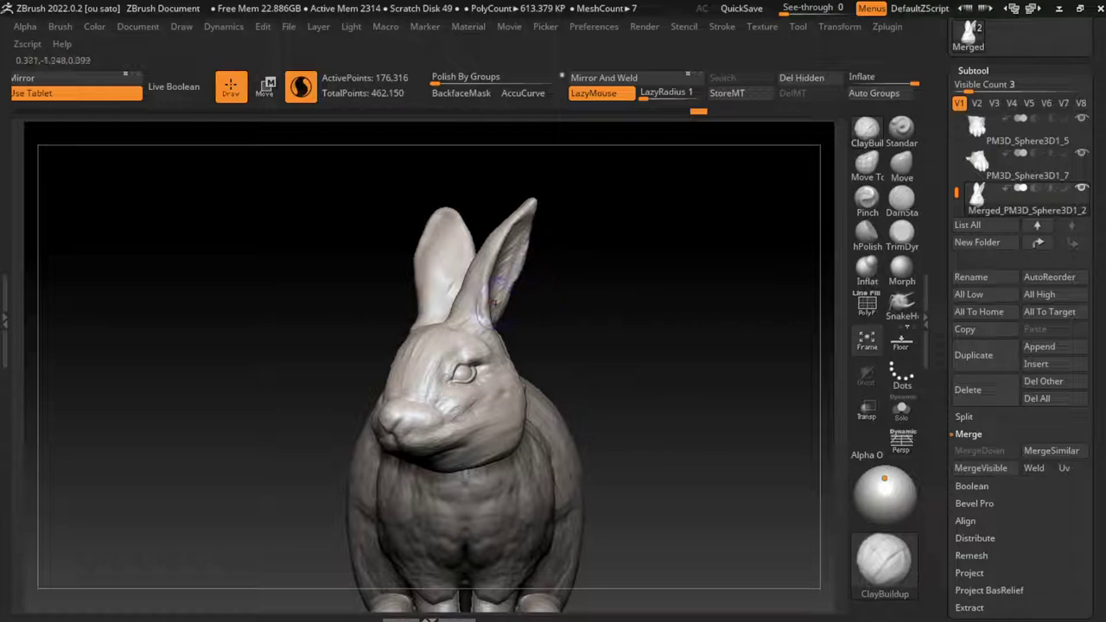
pyautogui.moveTo(497, 294); pyautogui.dragTo(501, 345)
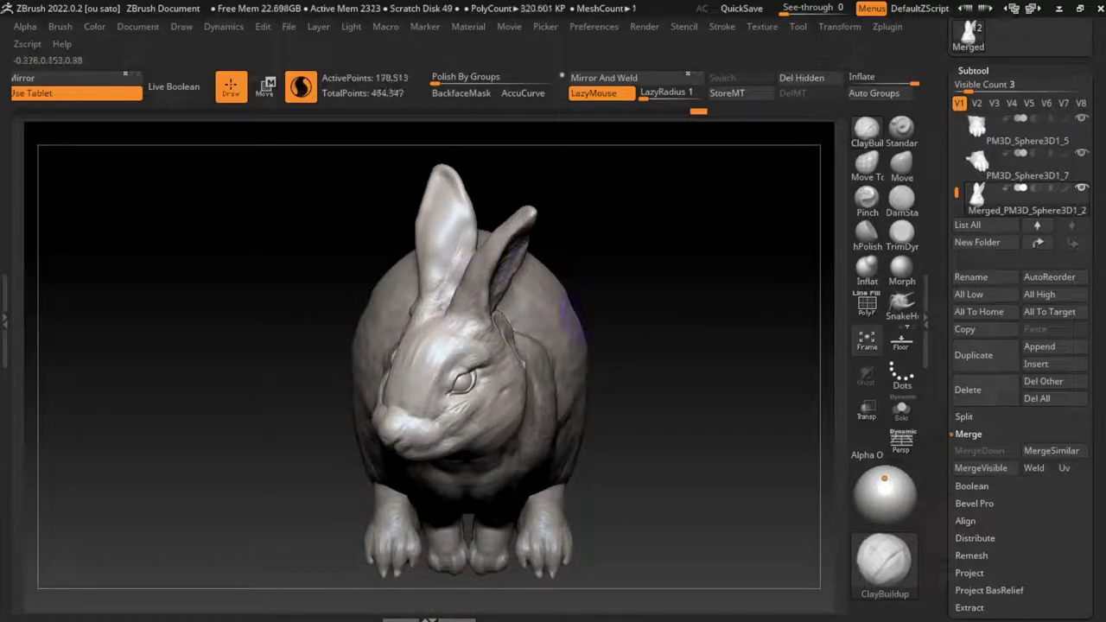
pyautogui.moveTo(423, 319)
pyautogui.mouseDown()
pyautogui.moveTo(510, 341)
pyautogui.moveTo(496, 363)
pyautogui.moveTo(514, 359)
pyautogui.moveTo(523, 307)
pyautogui.mouseUp()
pyautogui.keyDown('shift'); pyautogui.moveTo(604, 328); pyautogui.dragTo(730, 296); pyautogui.keyUp('shift')
# - Smooth the left ear base, then undo and zoom in on the head
pyautogui.press('l')
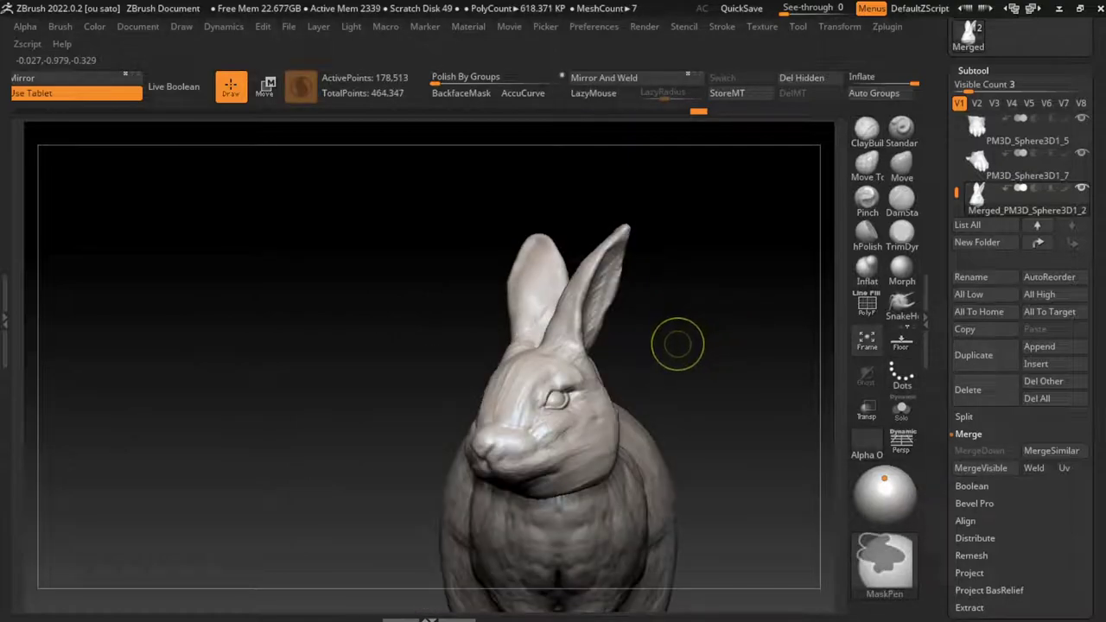
pyautogui.keyDown('shift'); pyautogui.moveTo(557, 321); pyautogui.dragTo(545, 315); pyautogui.keyUp('shift')
pyautogui.moveTo(545, 315); pyautogui.dragTo(528, 346, button='right')
pyautogui.keyDown('shift'); pyautogui.moveTo(528, 346); pyautogui.dragTo(527, 338); pyautogui.keyUp('shift')
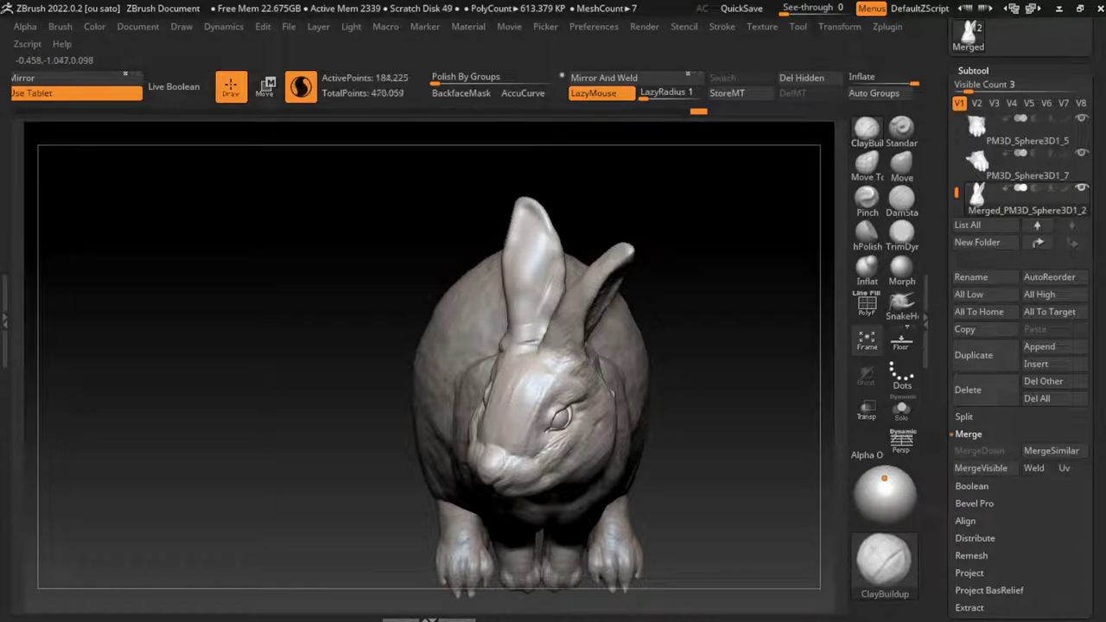
pyautogui.hotkey('ctrl', 'z')
pyautogui.hotkey('ctrl', 'z')
pyautogui.hotkey('ctrl', 'z')
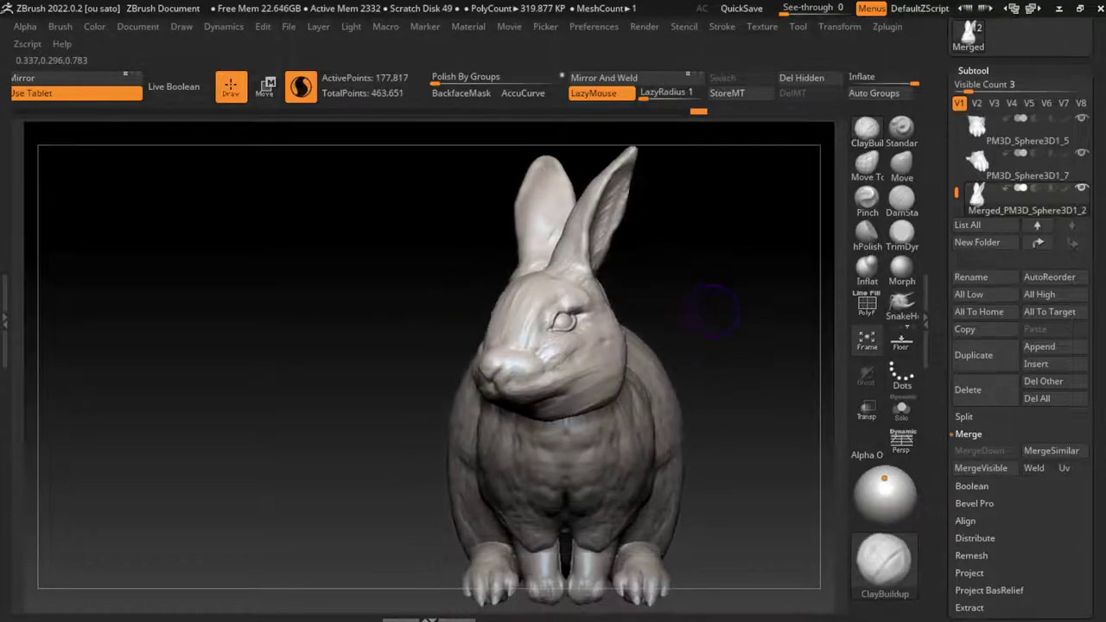
pyautogui.keyDown('ctrl'); pyautogui.moveTo(714, 309); pyautogui.dragTo(656, 337, button='right'); pyautogui.keyUp('ctrl')
pyautogui.press('s')
pyautogui.press('s')
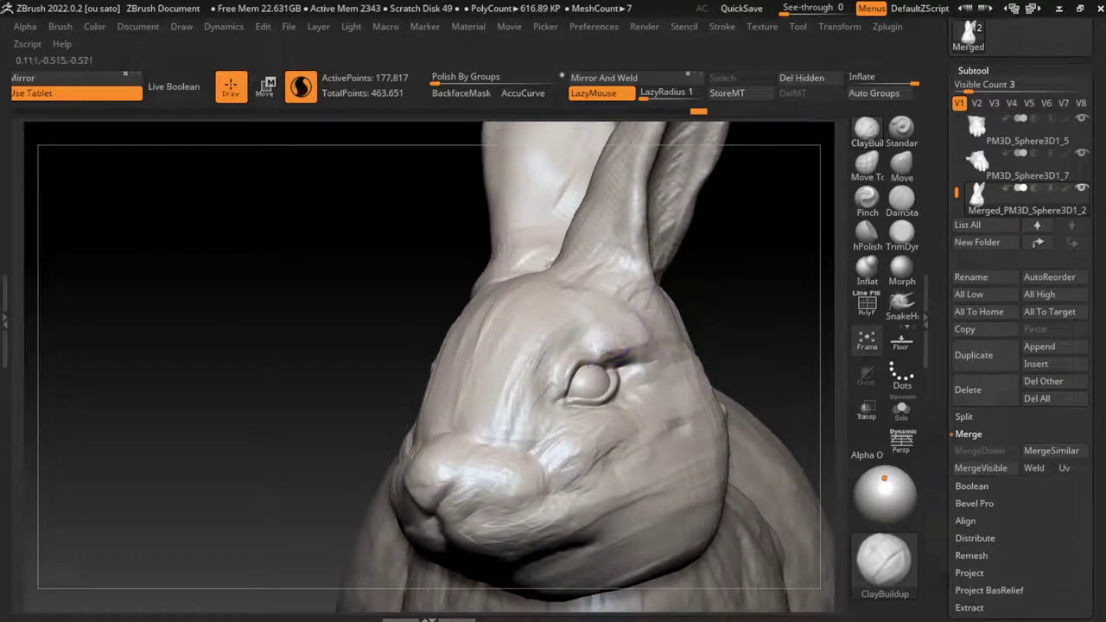
# - Build up and smooth the brow beside the eye with clay strokes
pyautogui.moveTo(598, 352); pyautogui.dragTo(625, 349)
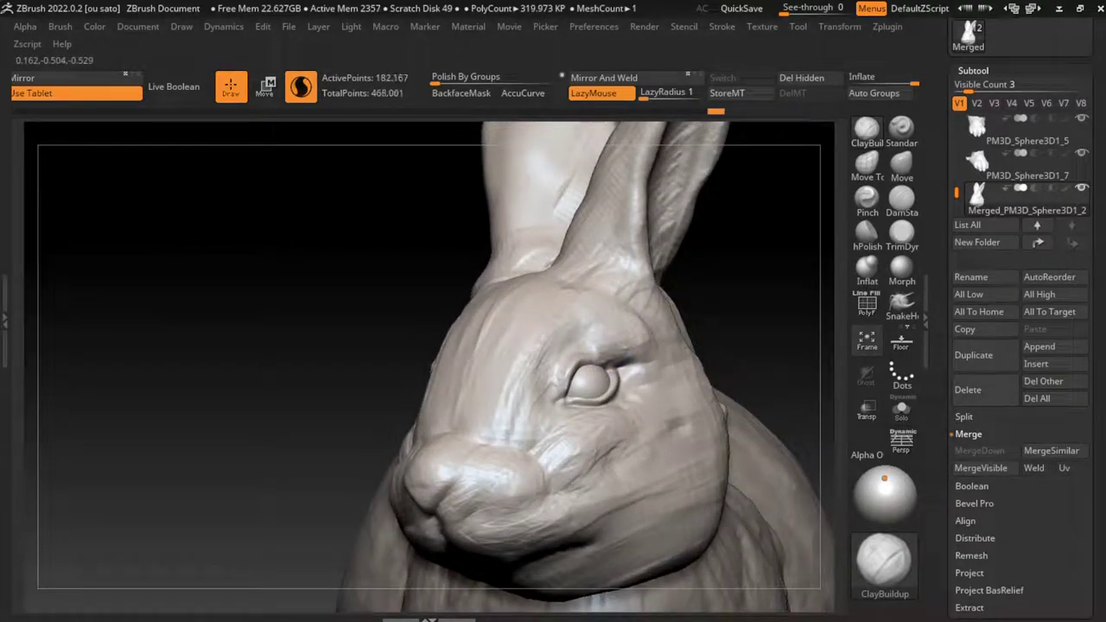
pyautogui.keyDown('ctrl'); pyautogui.moveTo(625, 349); pyautogui.dragTo(714, 336, button='right'); pyautogui.keyUp('ctrl')
pyautogui.press('s')
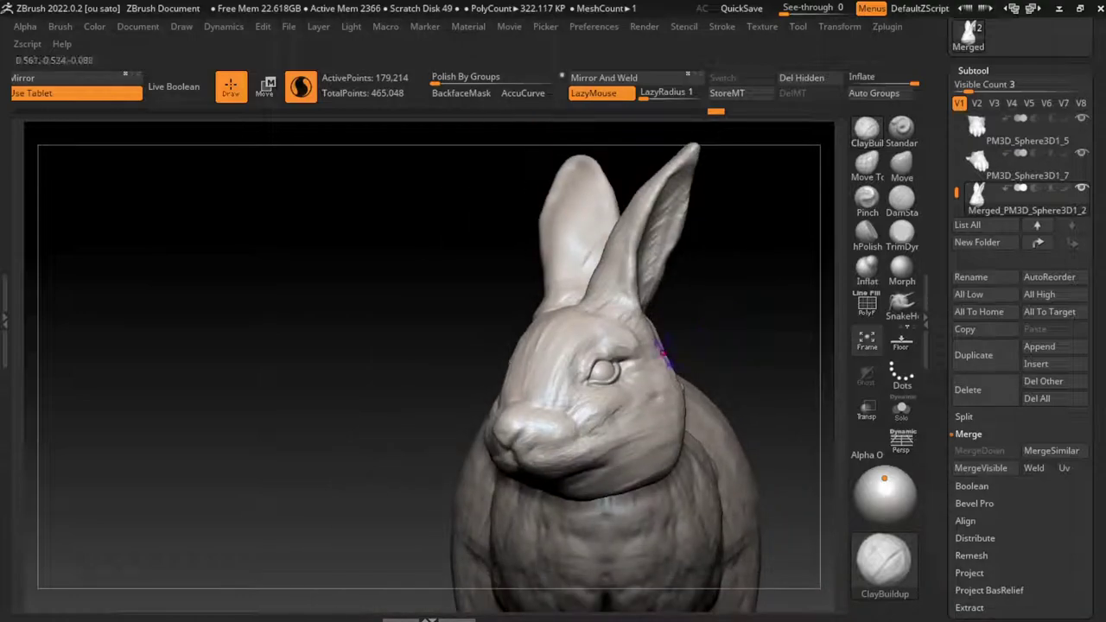
pyautogui.moveTo(612, 348); pyautogui.dragTo(691, 347)
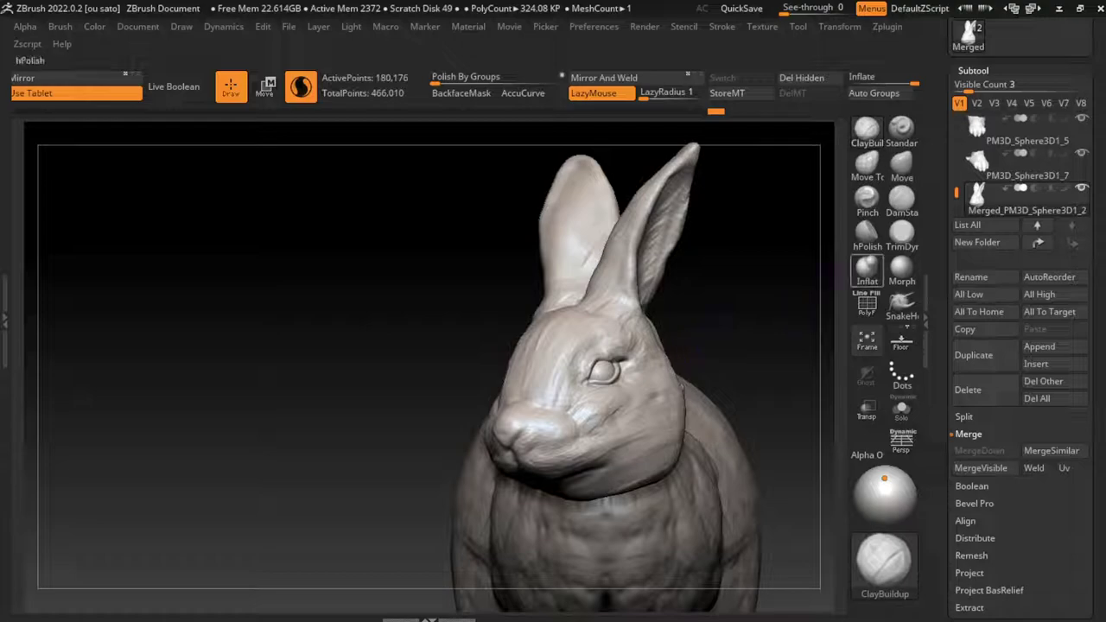
# - Carve crisp DamStandard creases around the eye and along the brow
pyautogui.press('b')
pyautogui.press('d')
pyautogui.press('s')
pyautogui.press('s')
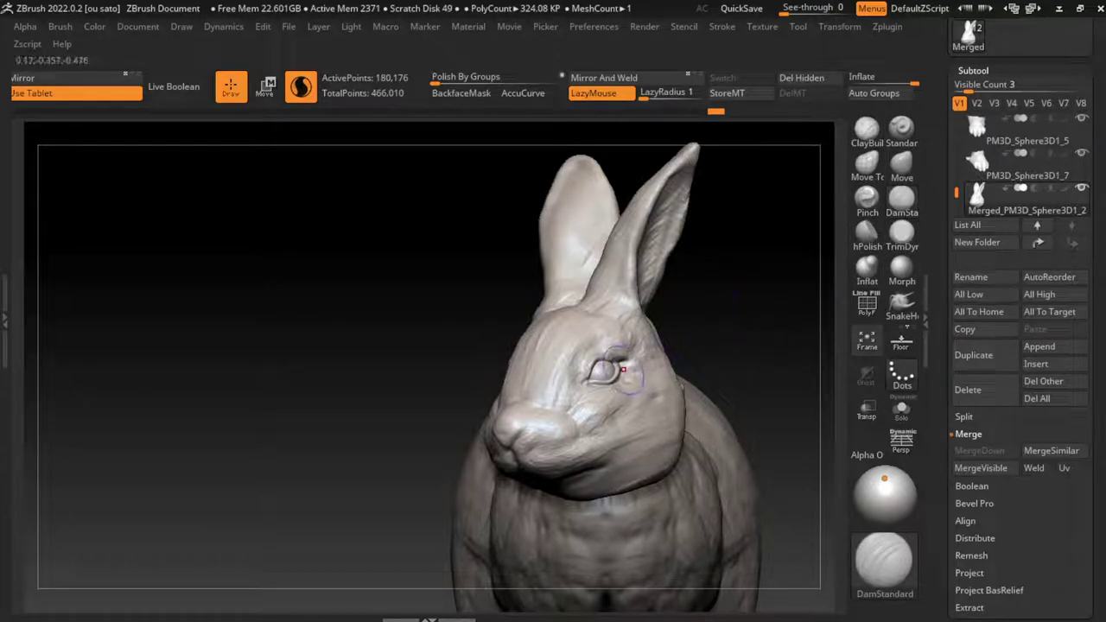
pyautogui.keyDown('shift'); pyautogui.moveTo(613, 363); pyautogui.dragTo(647, 372); pyautogui.keyUp('shift')
pyautogui.moveTo(669, 315)
pyautogui.mouseDown()
pyautogui.moveTo(652, 342)
pyautogui.moveTo(658, 361)
pyautogui.moveTo(650, 352)
pyautogui.moveTo(716, 328)
pyautogui.moveTo(745, 337)
pyautogui.mouseUp()
# - Orbit and reframe the rabbit to a three-quarter side view, returning to ClayBuildup
pyautogui.click(901, 162)
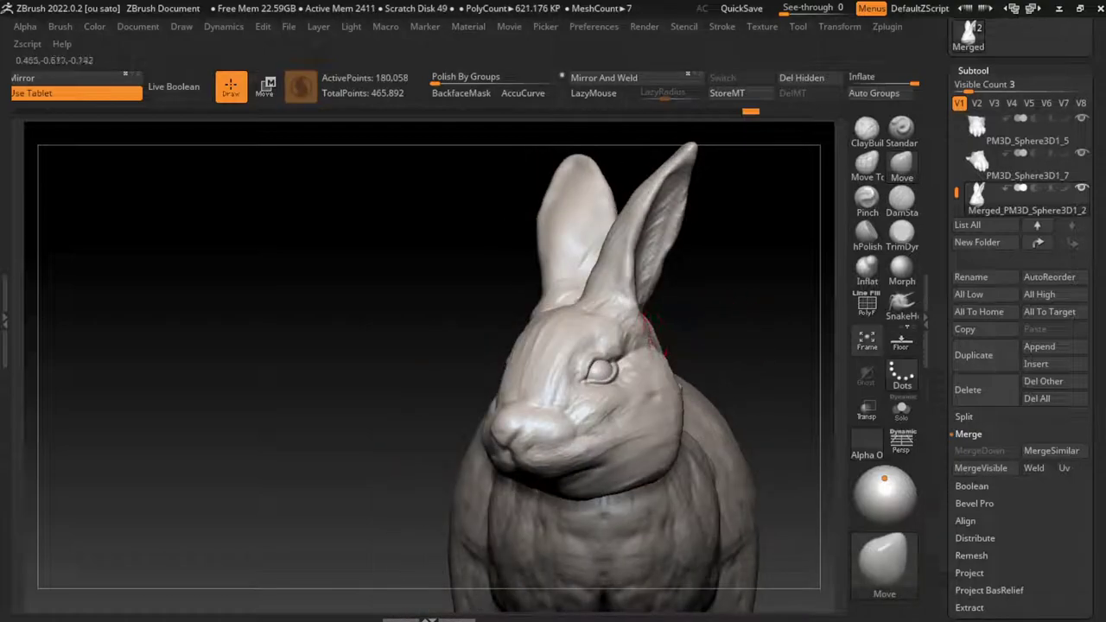
pyautogui.moveTo(652, 330); pyautogui.dragTo(633, 342)
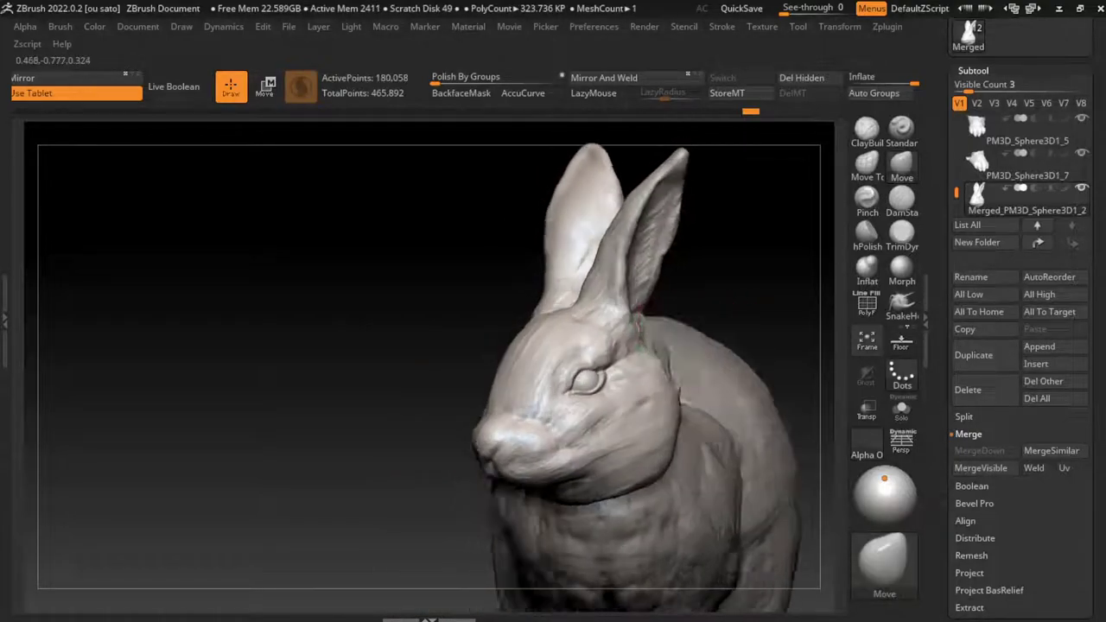
pyautogui.moveTo(778, 255); pyautogui.dragTo(771, 259)
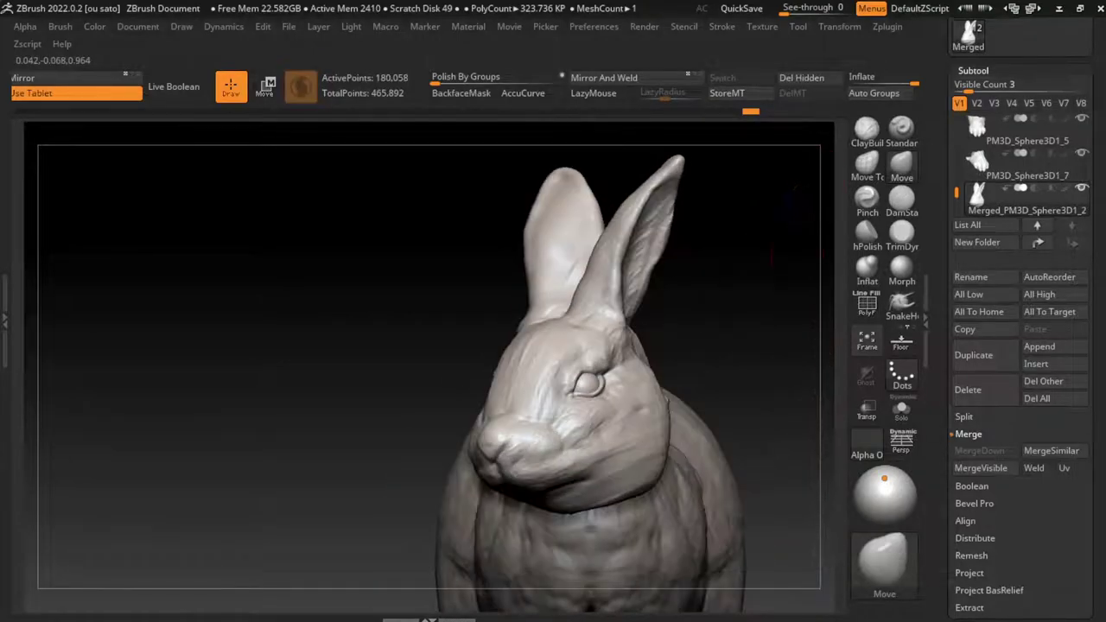
pyautogui.keyDown('alt'); pyautogui.moveTo(764, 324); pyautogui.dragTo(708, 279); pyautogui.keyUp('alt')
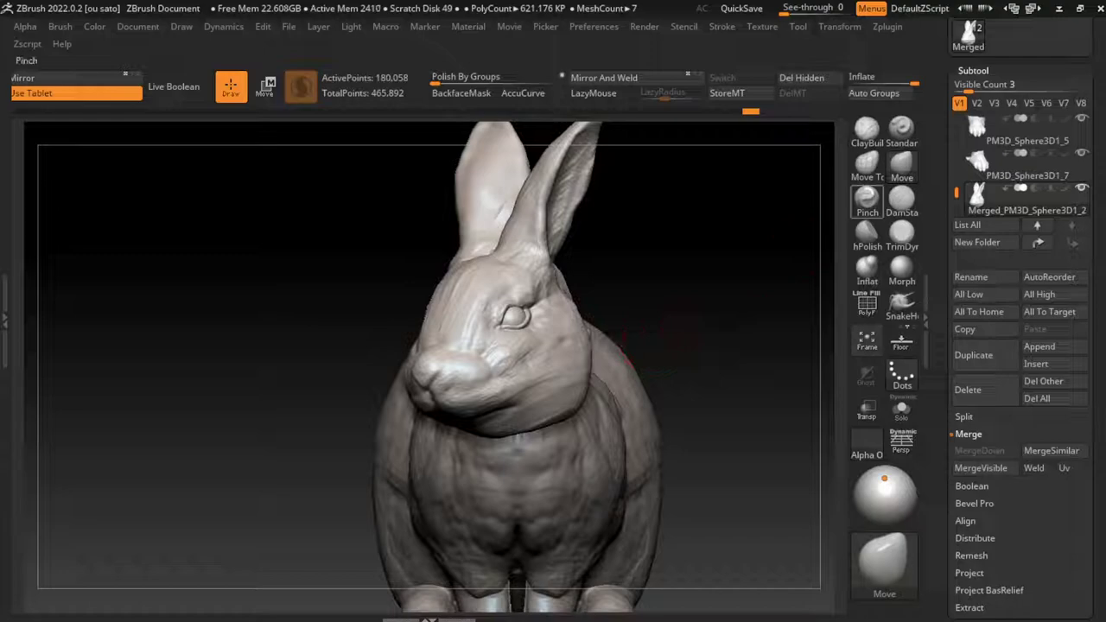
pyautogui.click(866, 130)
pyautogui.moveTo(760, 285); pyautogui.dragTo(592, 319)
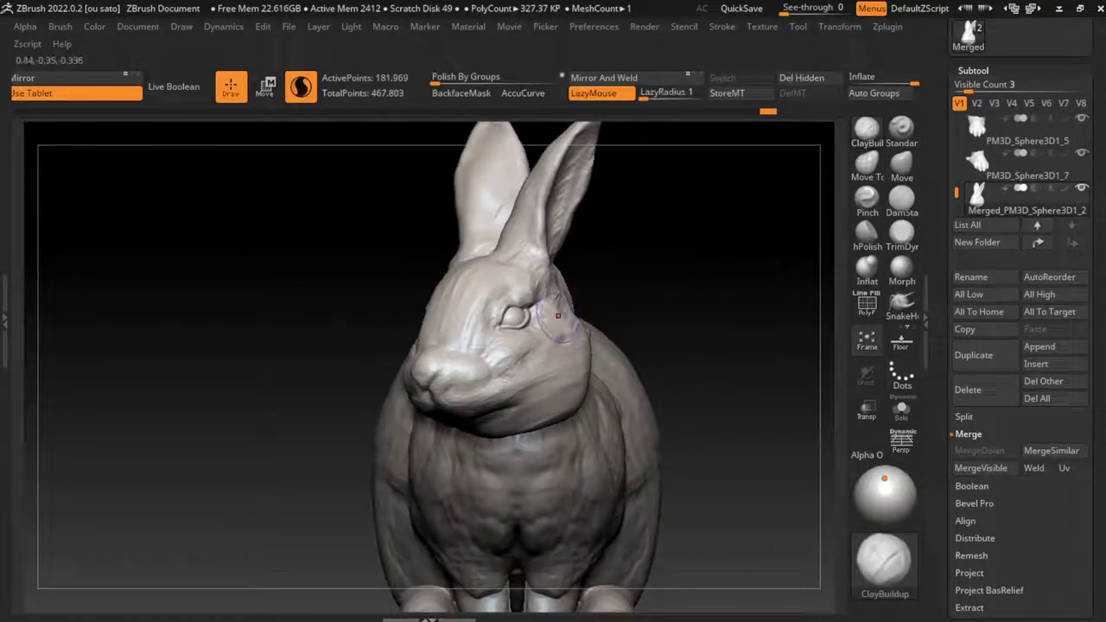
# - Add clay near the ear base and orbit to an exact front view
pyautogui.moveTo(635, 306)
pyautogui.keyDown('ctrl'); pyautogui.mouseDown(button='right')
pyautogui.moveTo(676, 295)
pyautogui.moveTo(691, 306)
pyautogui.moveTo(527, 289)
pyautogui.mouseUp(button='right'); pyautogui.keyUp('ctrl')
pyautogui.rightClick(675, 304)
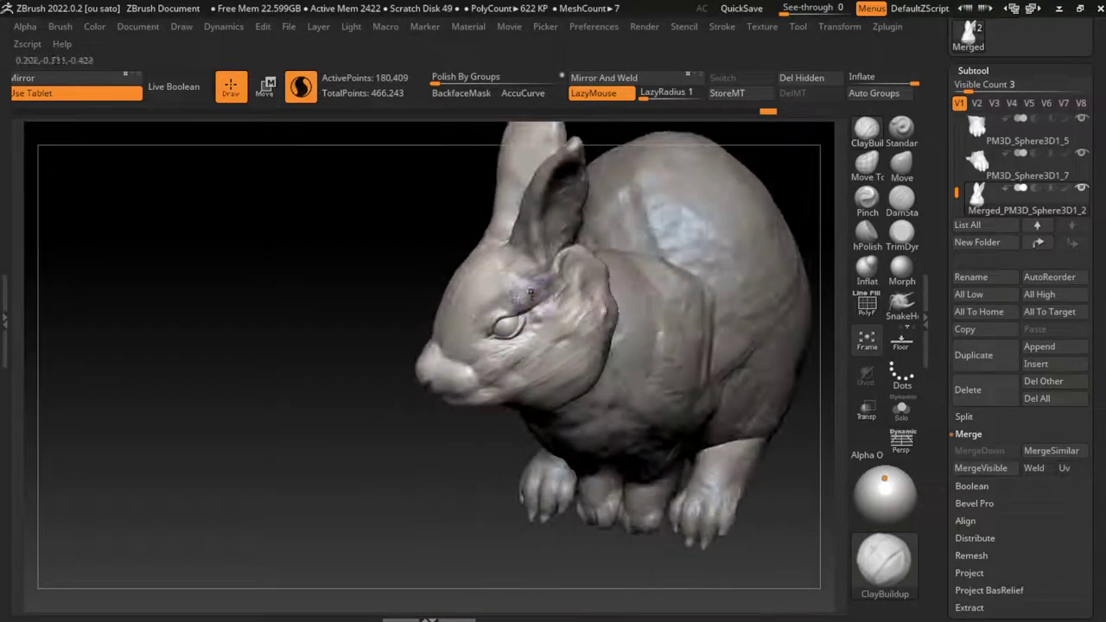
pyautogui.moveTo(522, 286); pyautogui.dragTo(541, 280)
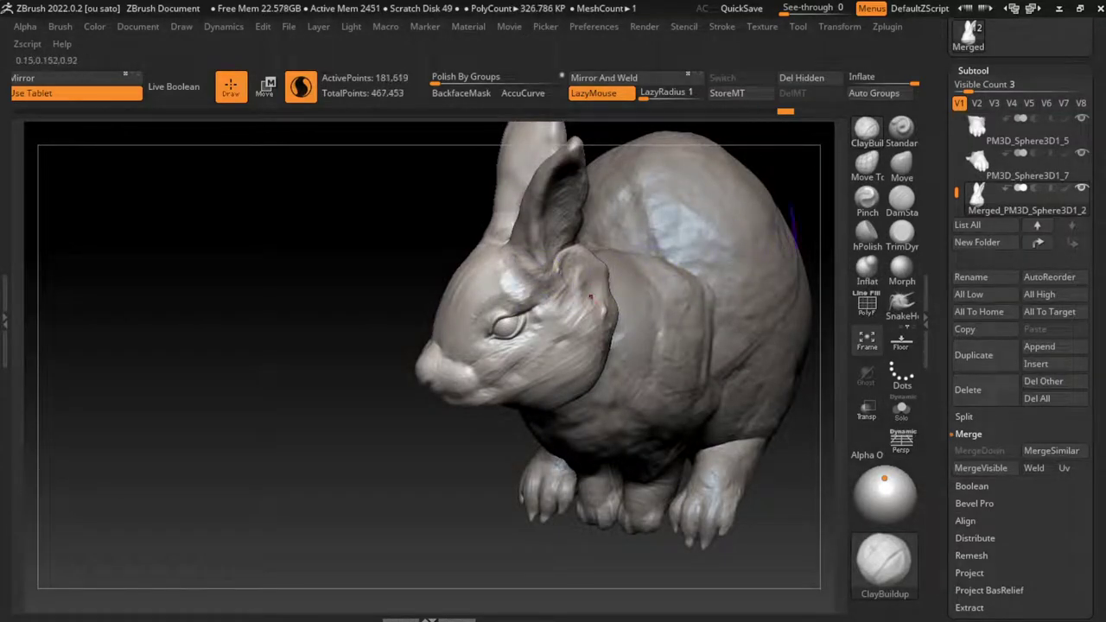
pyautogui.keyDown('shift'); pyautogui.moveTo(793, 224); pyautogui.dragTo(790, 185); pyautogui.keyUp('shift')
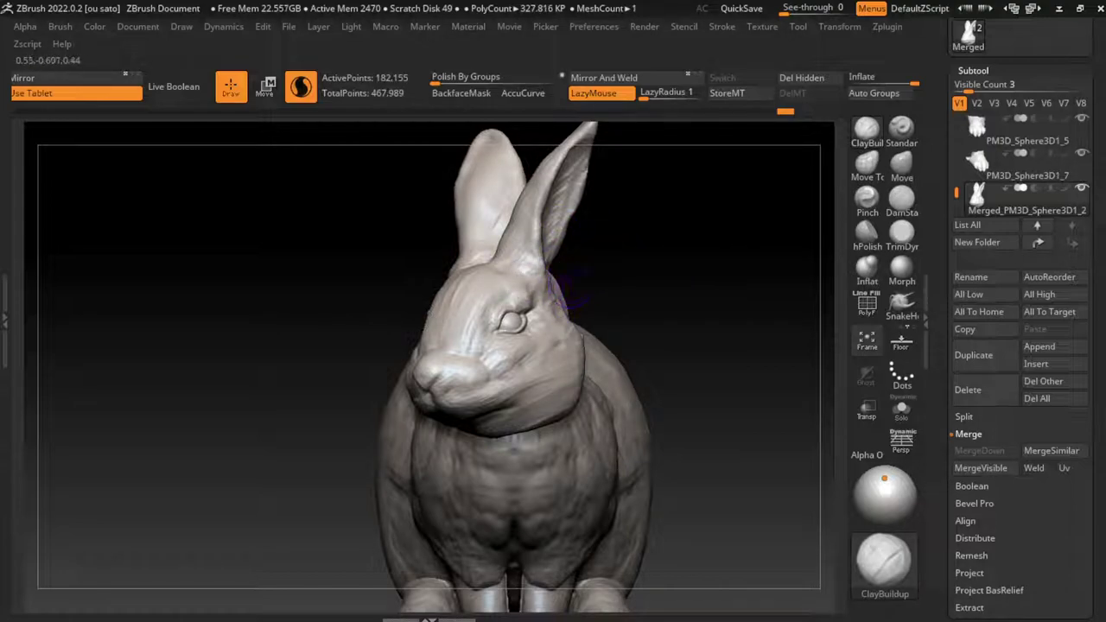
pyautogui.scroll(2, 566, 287)
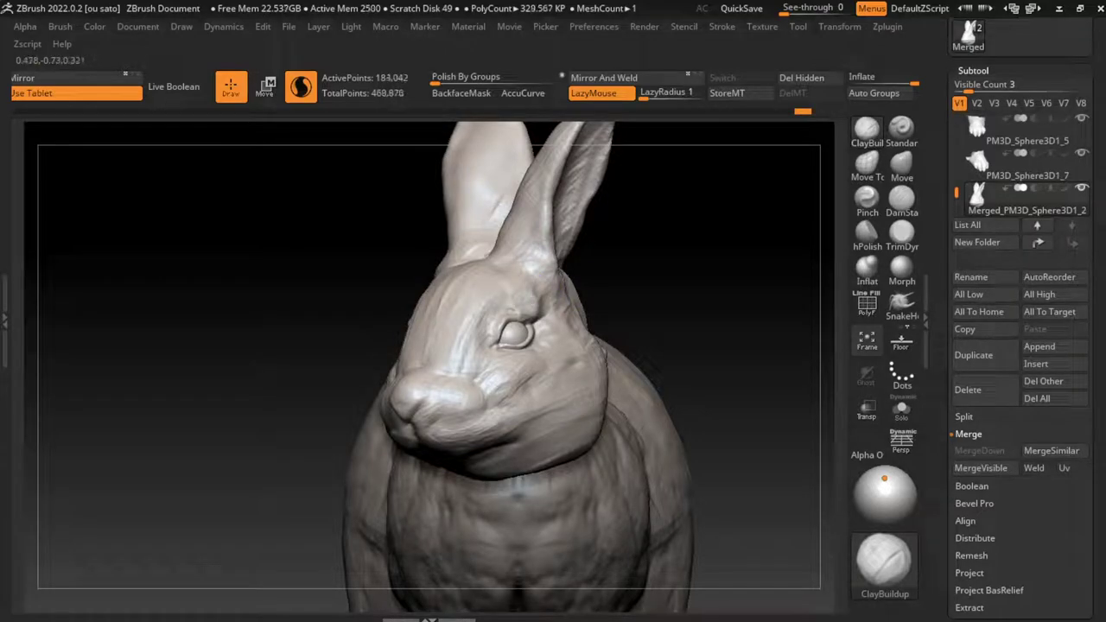
# - Reshape the brow and eye surface, then hide the head and ears leaving the eyeball sphere
pyautogui.moveTo(533, 275)
pyautogui.mouseDown()
pyautogui.moveTo(541, 298)
pyautogui.moveTo(539, 273)
pyautogui.mouseUp()
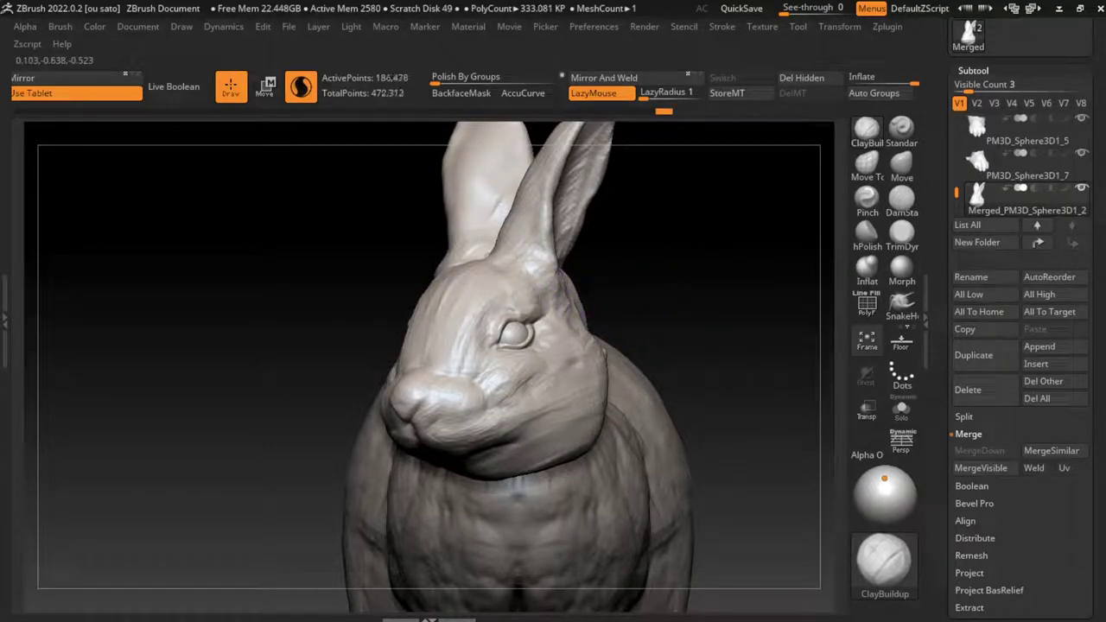
pyautogui.moveTo(596, 285); pyautogui.dragTo(613, 277)
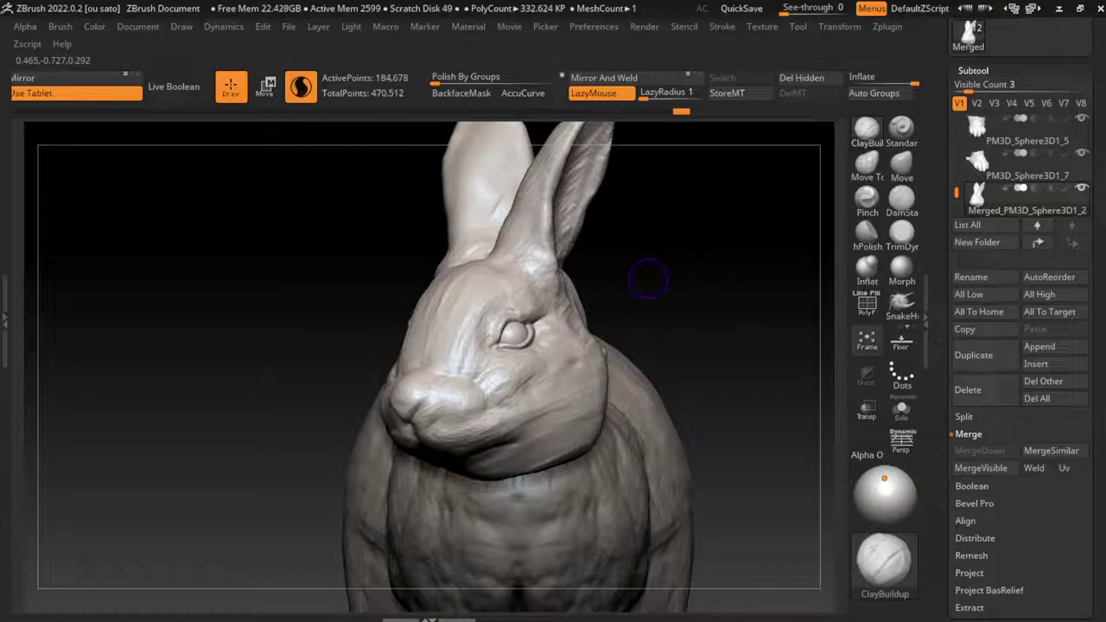
pyautogui.moveTo(515, 332); pyautogui.dragTo(516, 336)
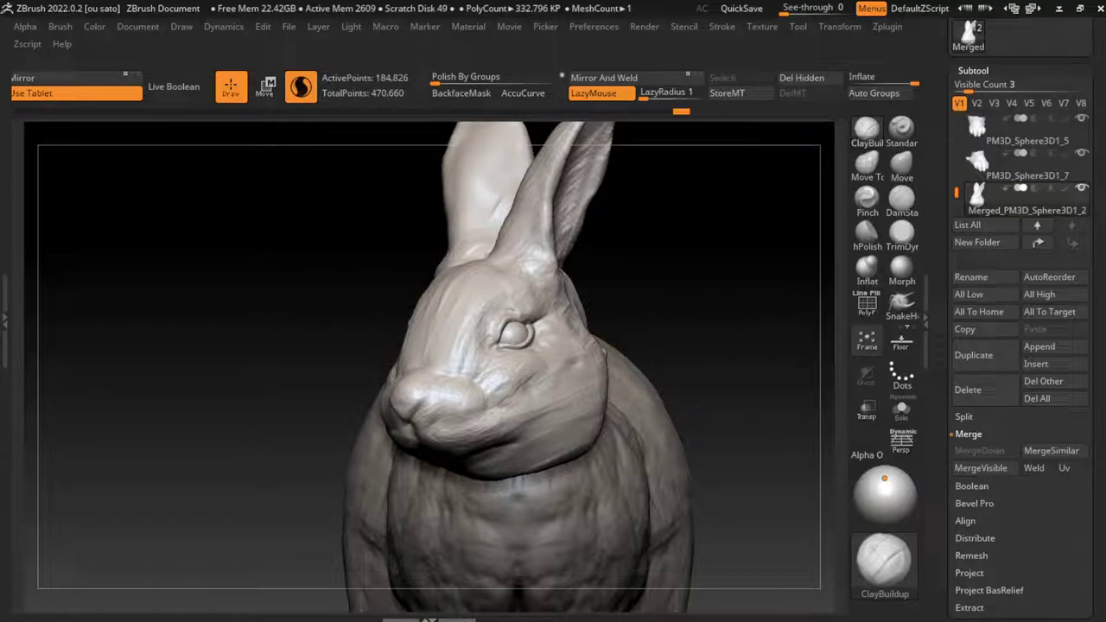
pyautogui.keyDown('ctrl'); pyautogui.keyDown('shift'); pyautogui.click(561, 383); pyautogui.keyUp('shift'); pyautogui.keyUp('ctrl')
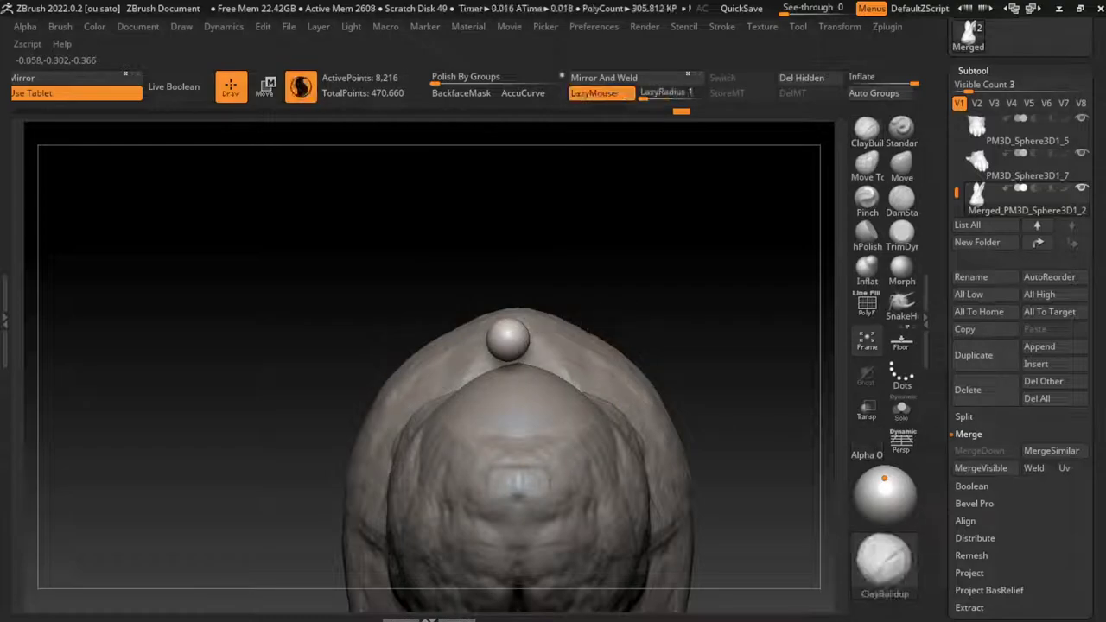
# - Mask a region of the rabbit's head in Solo view so the eye can be transformed separately
pyautogui.press('w')
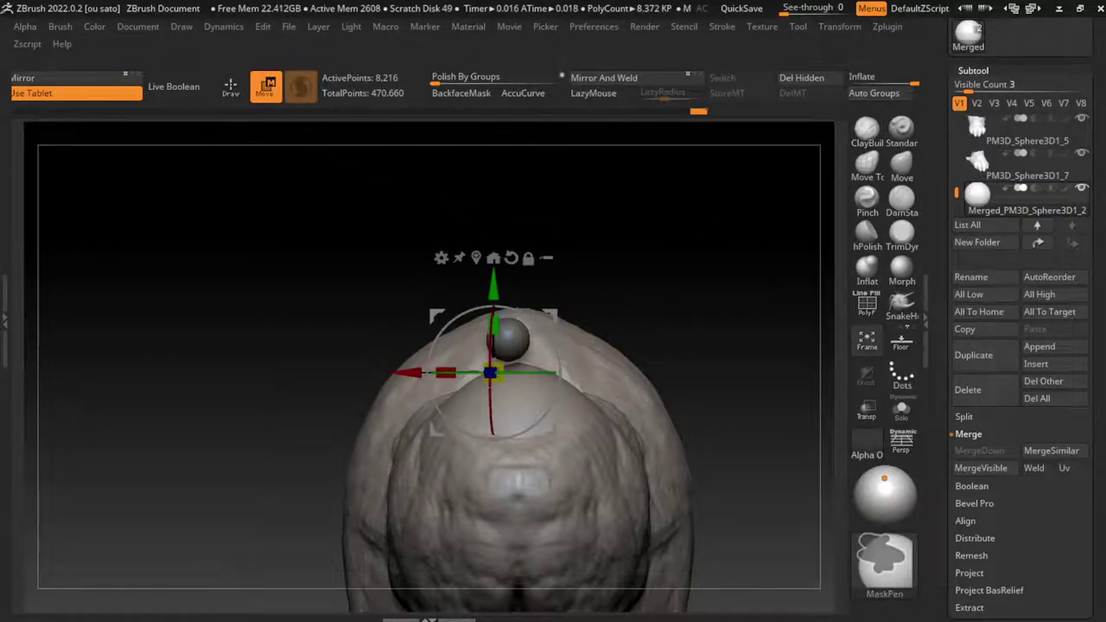
pyautogui.keyDown('ctrl'); pyautogui.keyDown('shift'); pyautogui.click(734, 259); pyautogui.keyUp('shift'); pyautogui.keyUp('ctrl')
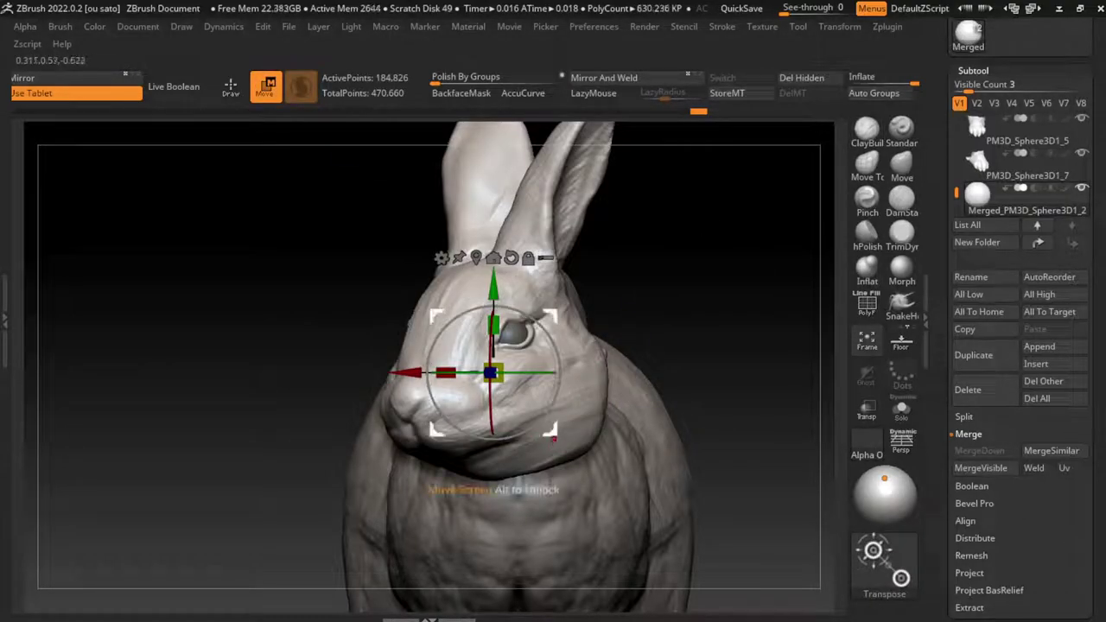
pyautogui.keyDown('ctrl'); pyautogui.click(518, 466); pyautogui.keyUp('ctrl')
pyautogui.keyDown('ctrl'); pyautogui.click(485, 488); pyautogui.keyUp('ctrl')
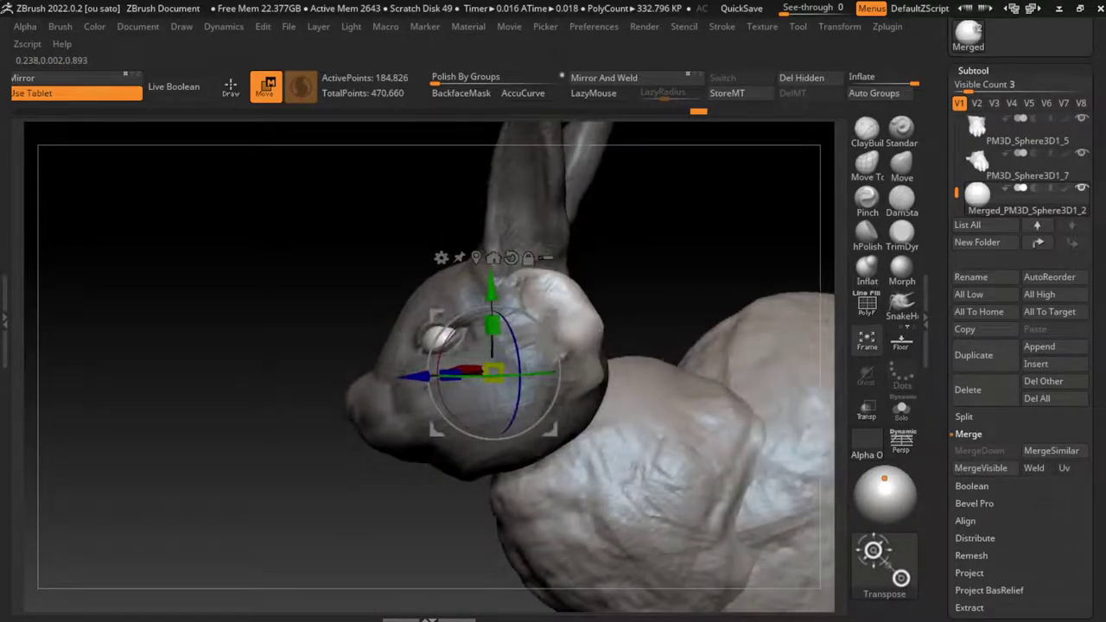
pyautogui.click(901, 410)
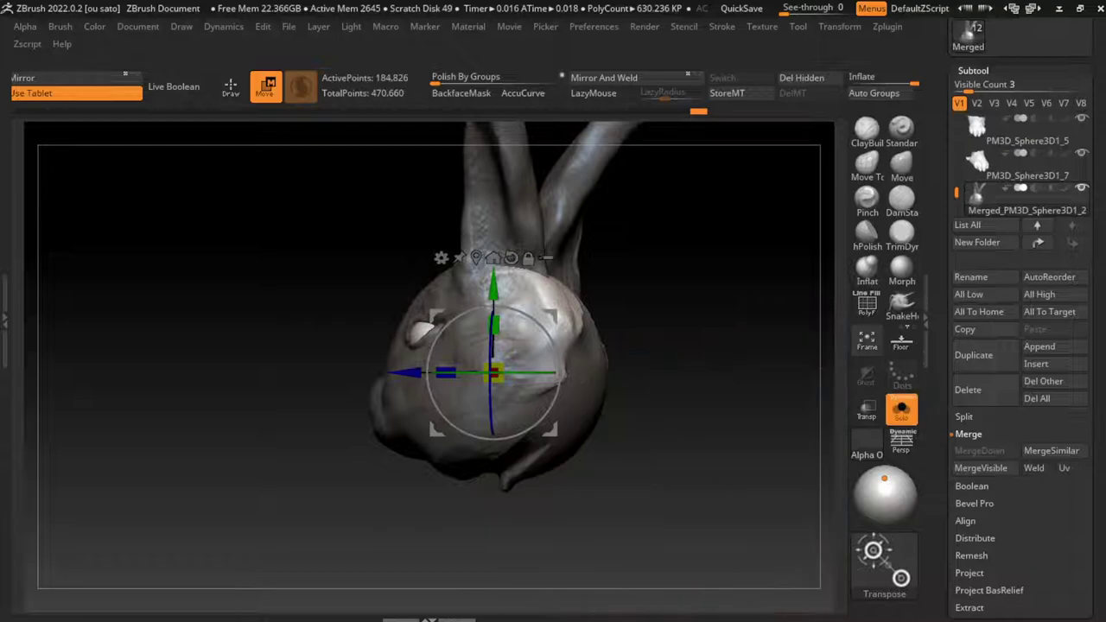
pyautogui.keyDown('ctrl'); pyautogui.moveTo(724, 459); pyautogui.dragTo(522, 222); pyautogui.keyUp('ctrl')
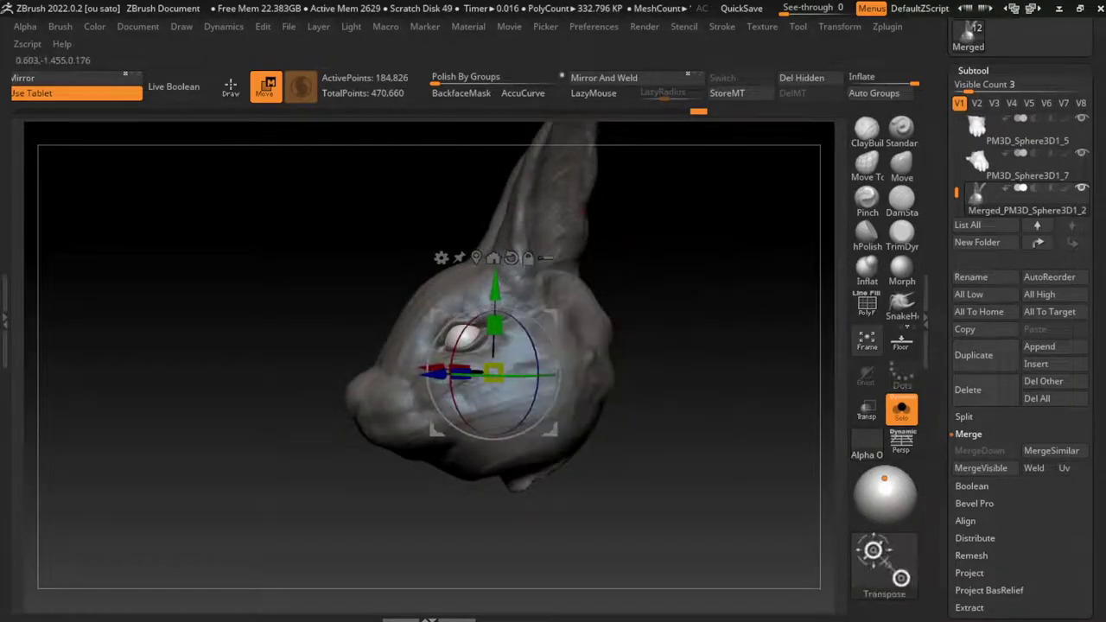
pyautogui.keyDown('ctrl'); pyautogui.moveTo(674, 518); pyautogui.dragTo(734, 535); pyautogui.keyUp('ctrl')
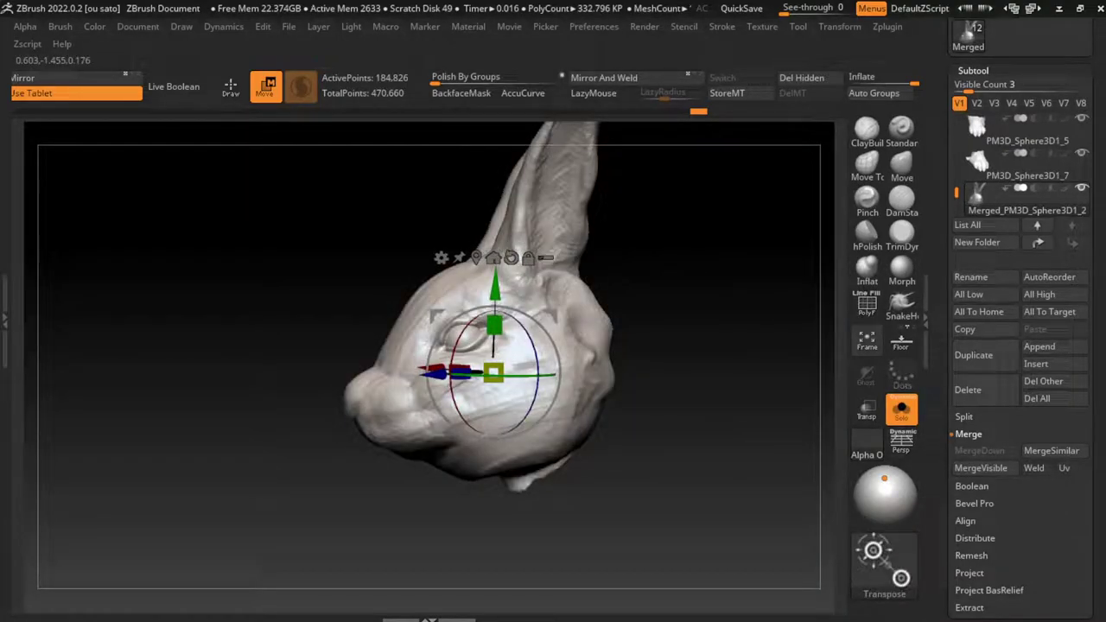
pyautogui.press('q')
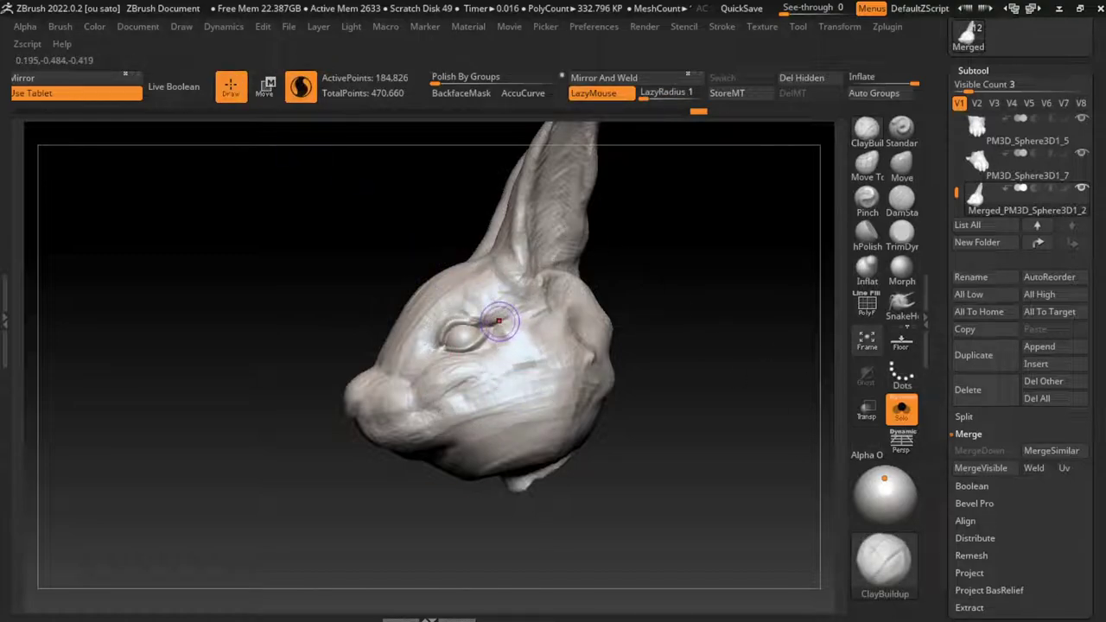
# - Isolate the eye sphere, then bring back the whole rabbit and zoom onto its head
pyautogui.keyDown('alt'); pyautogui.click(458, 334); pyautogui.keyUp('alt')
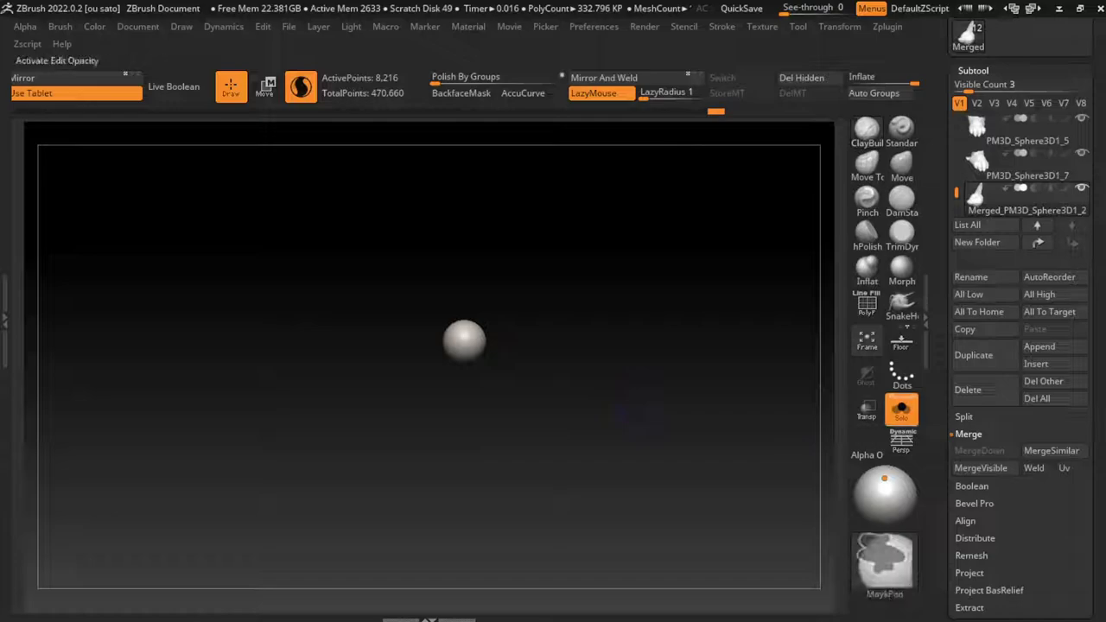
pyautogui.moveTo(605, 260); pyautogui.dragTo(633, 212)
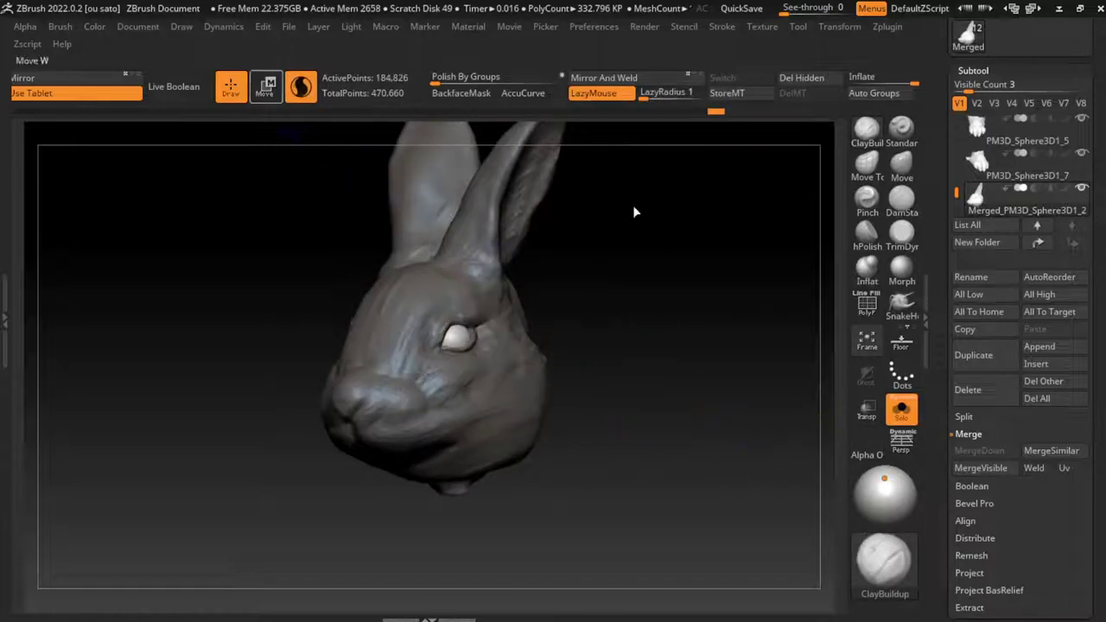
pyautogui.click(138, 26)
pyautogui.moveTo(582, 447); pyautogui.dragTo(518, 432)
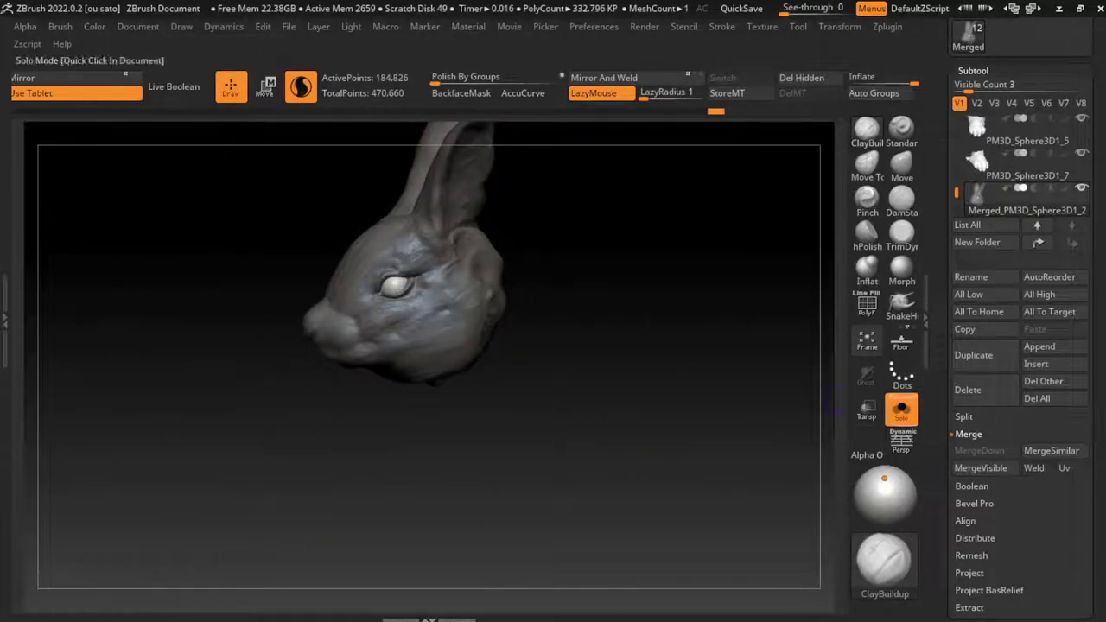
pyautogui.click(901, 410)
pyautogui.keyDown('alt'); pyautogui.moveTo(785, 334); pyautogui.dragTo(660, 346); pyautogui.keyUp('alt')
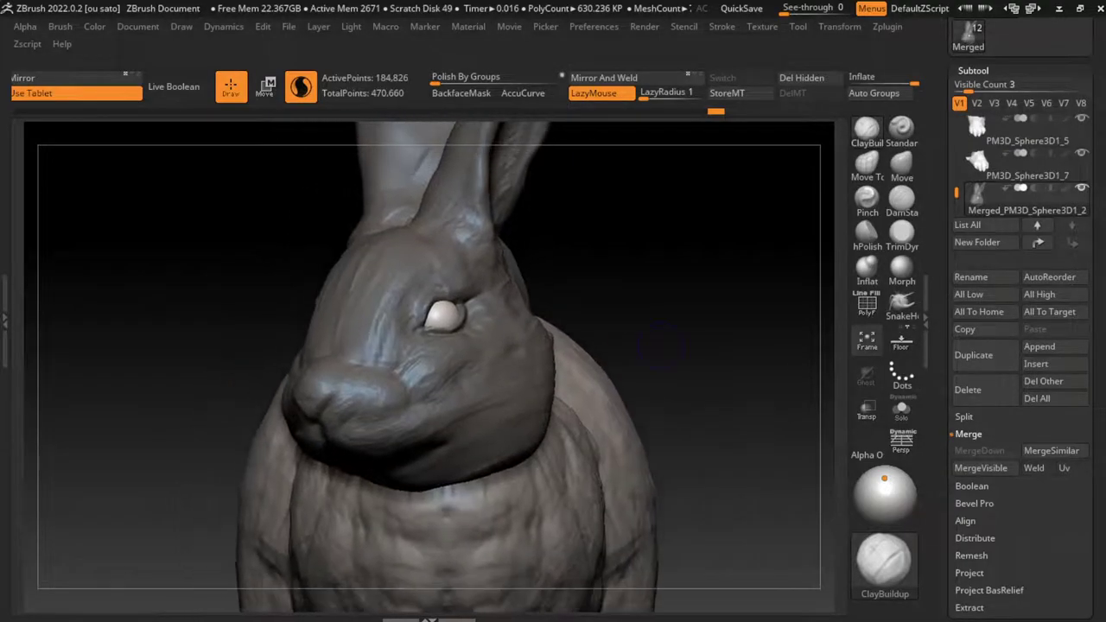
# - Scale the eyeball down with the Transpose gizmo, then return to Draw mode
pyautogui.press('w')
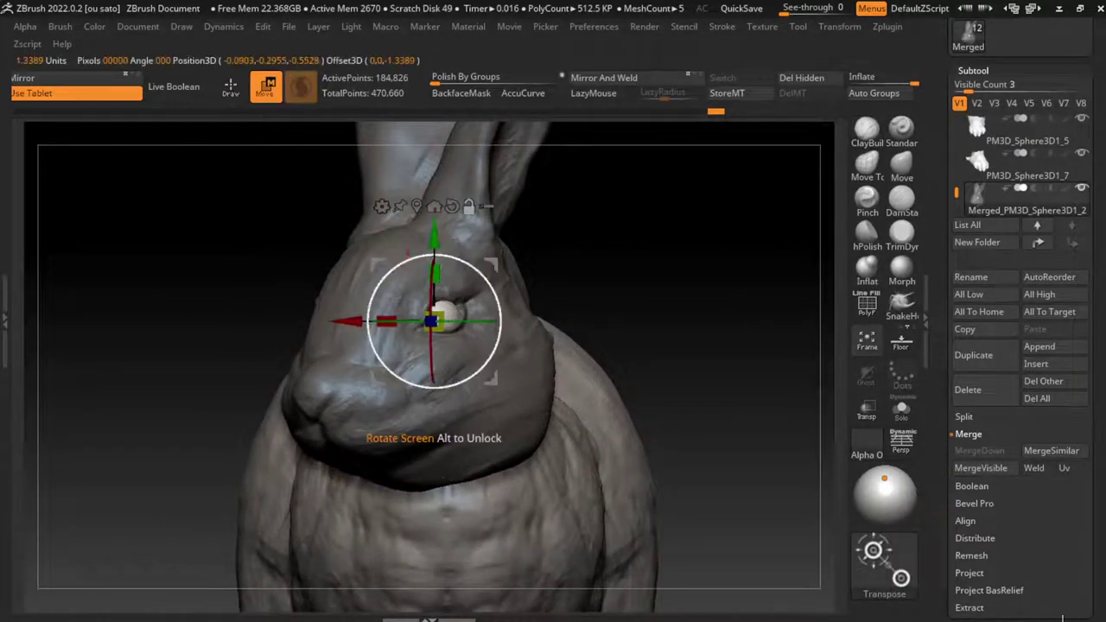
pyautogui.moveTo(434, 321); pyautogui.dragTo(423, 309)
pyautogui.keyDown('ctrl'); pyautogui.click(657, 216); pyautogui.keyUp('ctrl')
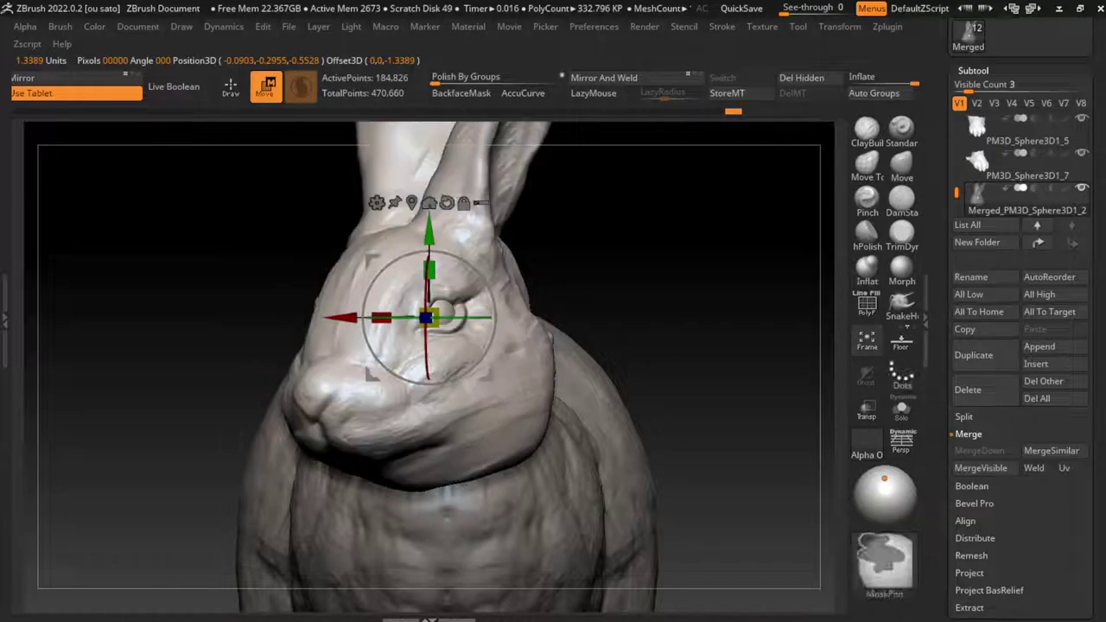
pyautogui.keyDown('ctrl'); pyautogui.click(657, 216); pyautogui.keyUp('ctrl')
pyautogui.keyDown('ctrl'); pyautogui.click(656, 215); pyautogui.keyUp('ctrl')
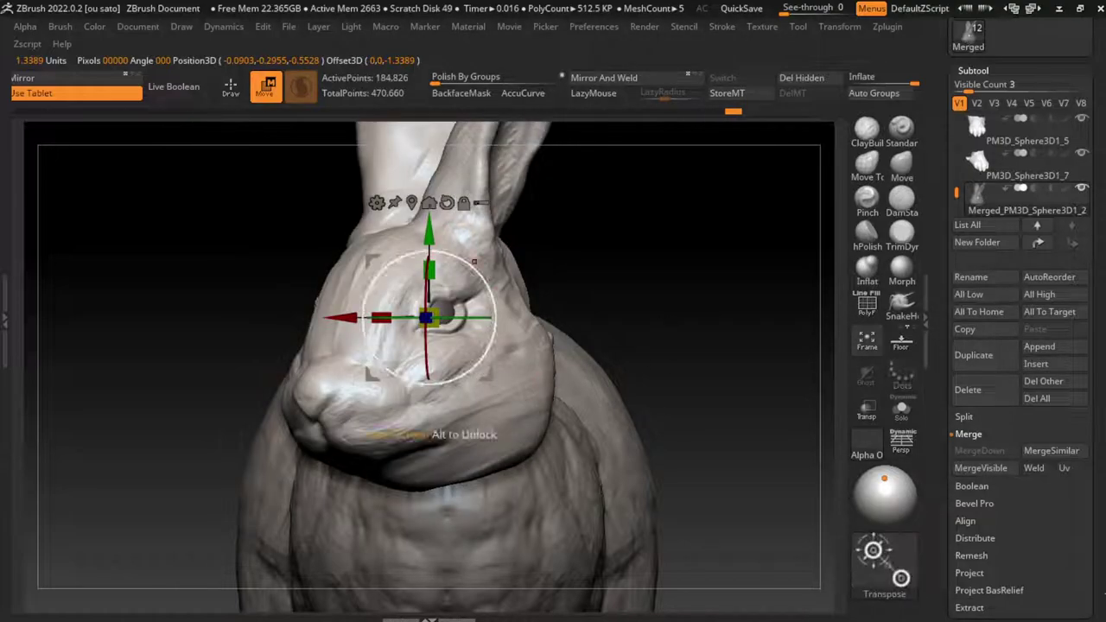
pyautogui.press('q')
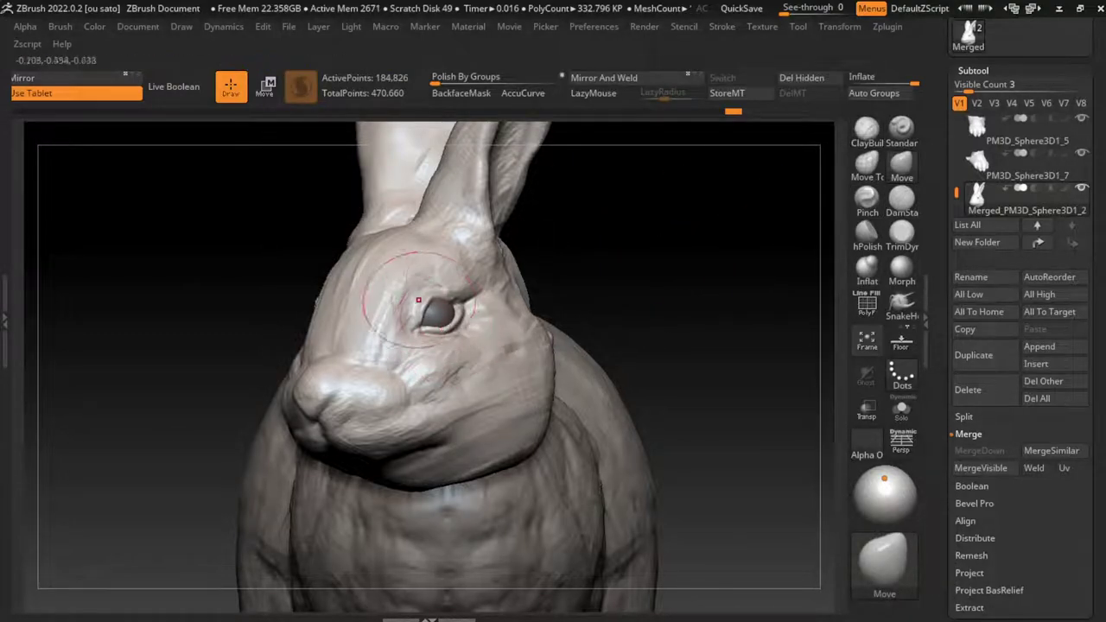
# - Pull the brow and eyelid rims closer around the eyeball with the Move brush, checking from several angles
pyautogui.moveTo(604, 294); pyautogui.dragTo(567, 259)
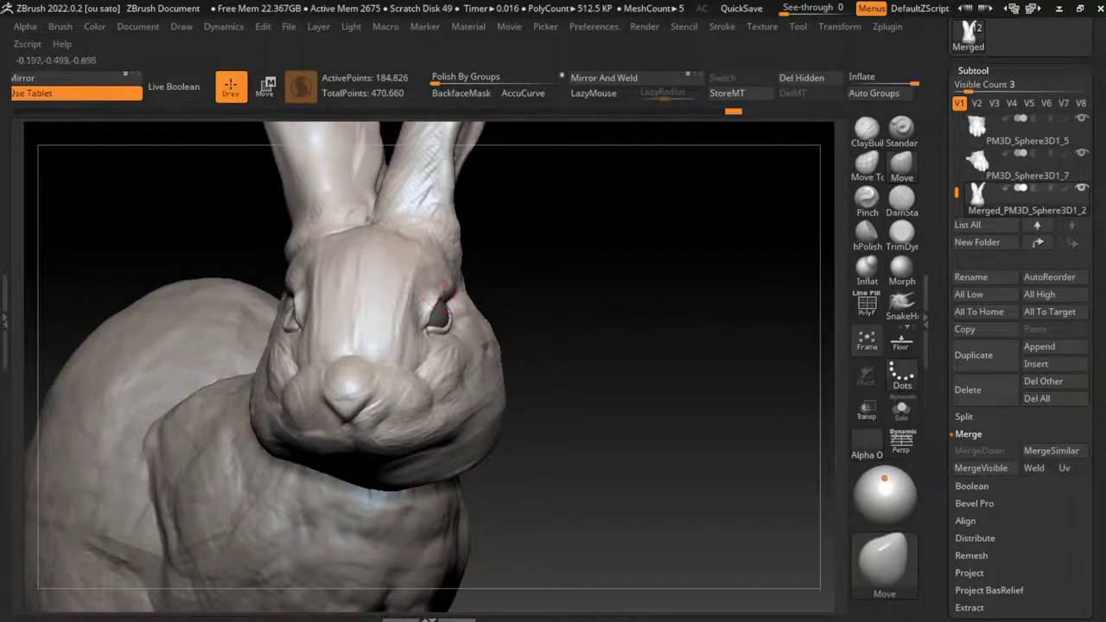
pyautogui.moveTo(442, 294); pyautogui.dragTo(481, 264)
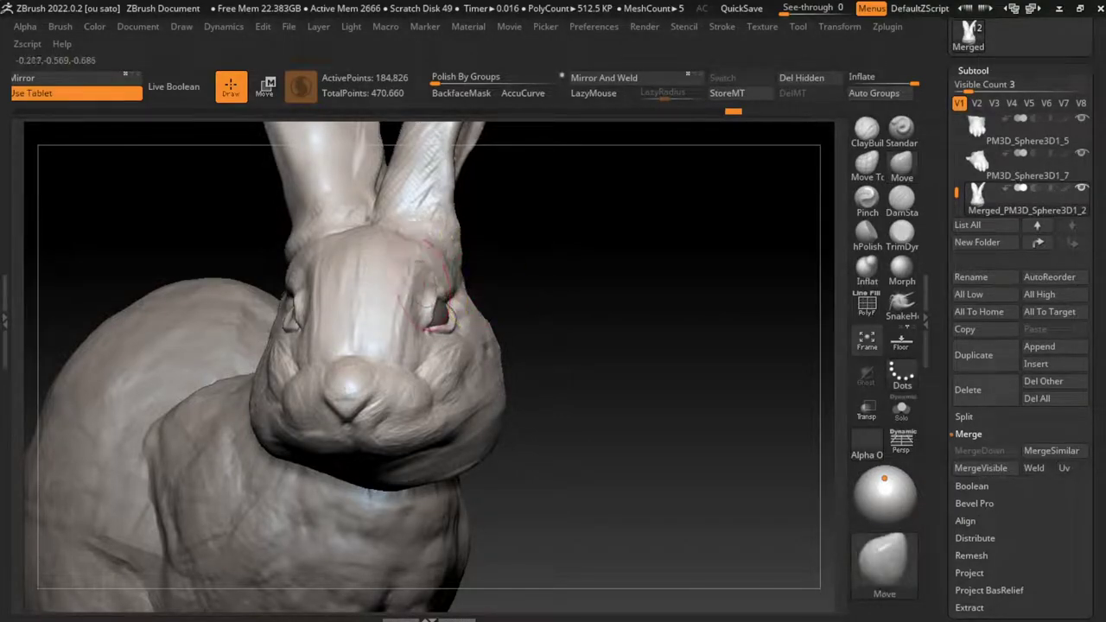
pyautogui.moveTo(442, 303)
pyautogui.mouseDown()
pyautogui.moveTo(425, 347)
pyautogui.moveTo(671, 239)
pyautogui.moveTo(577, 226)
pyautogui.moveTo(618, 237)
pyautogui.moveTo(600, 285)
pyautogui.mouseUp()
pyautogui.press('s')
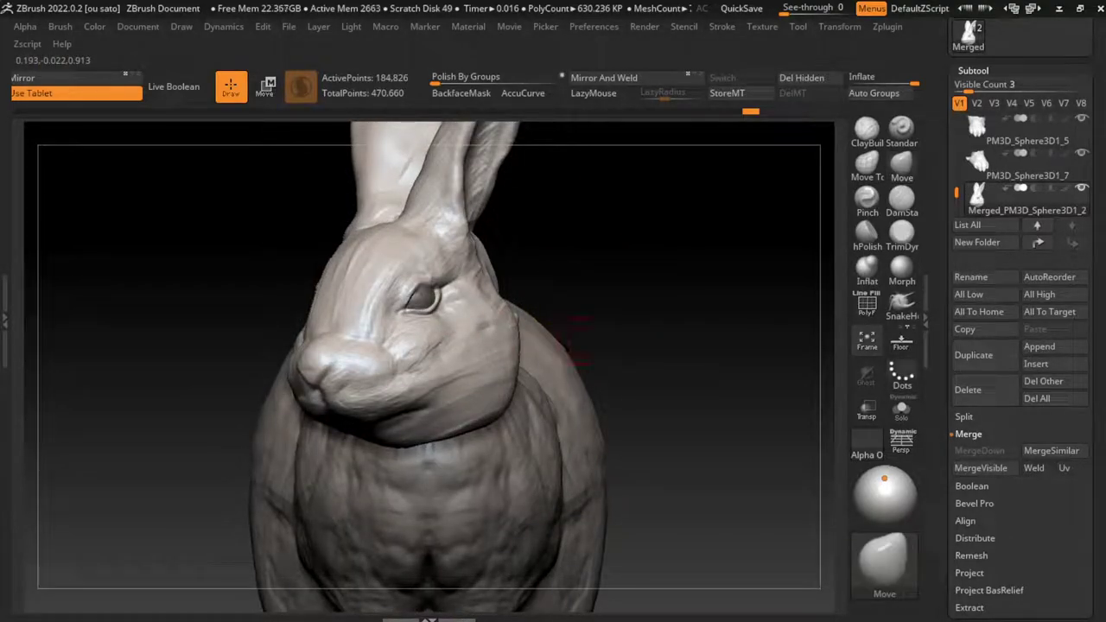
pyautogui.moveTo(577, 340); pyautogui.dragTo(484, 345)
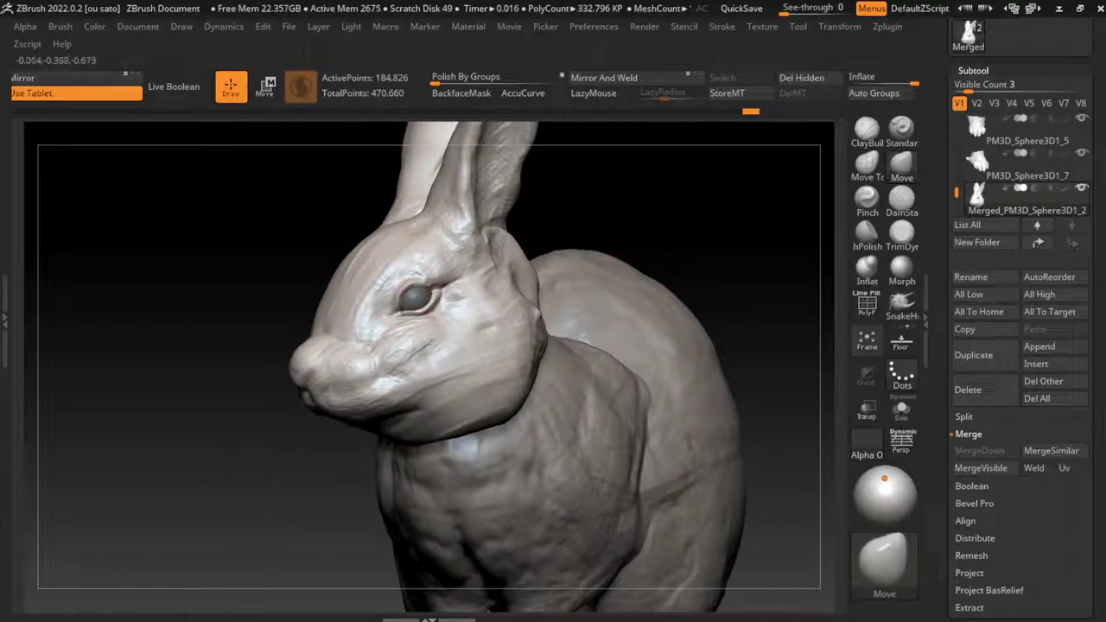
pyautogui.moveTo(466, 259)
pyautogui.mouseDown()
pyautogui.moveTo(631, 216)
pyautogui.moveTo(616, 220)
pyautogui.mouseUp()
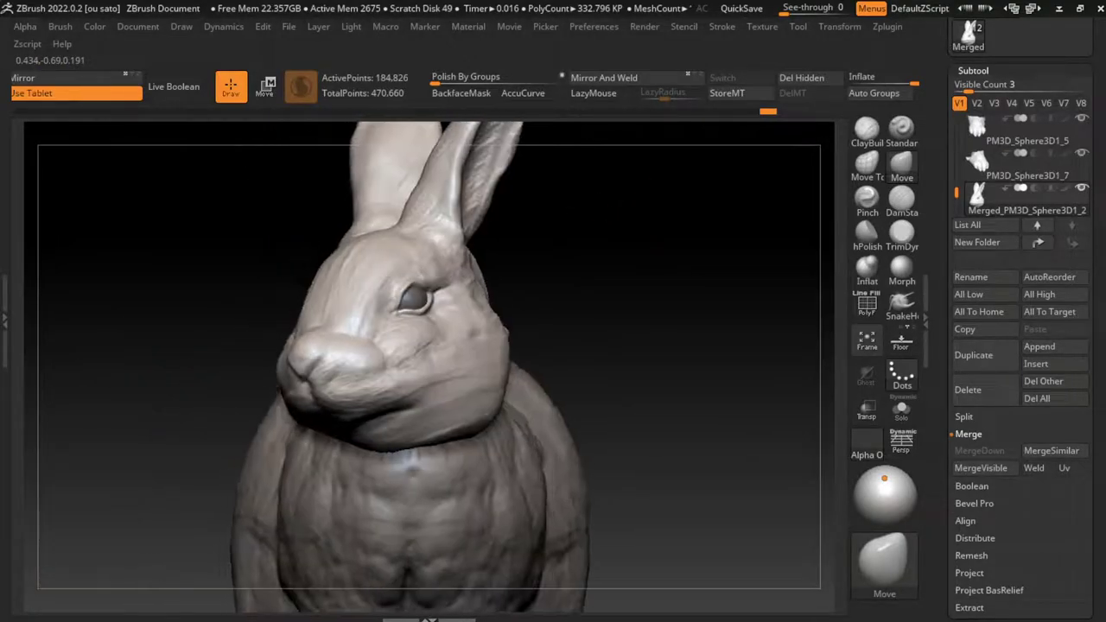
pyautogui.moveTo(475, 142)
pyautogui.mouseDown()
pyautogui.moveTo(642, 278)
pyautogui.moveTo(450, 280)
pyautogui.mouseUp()
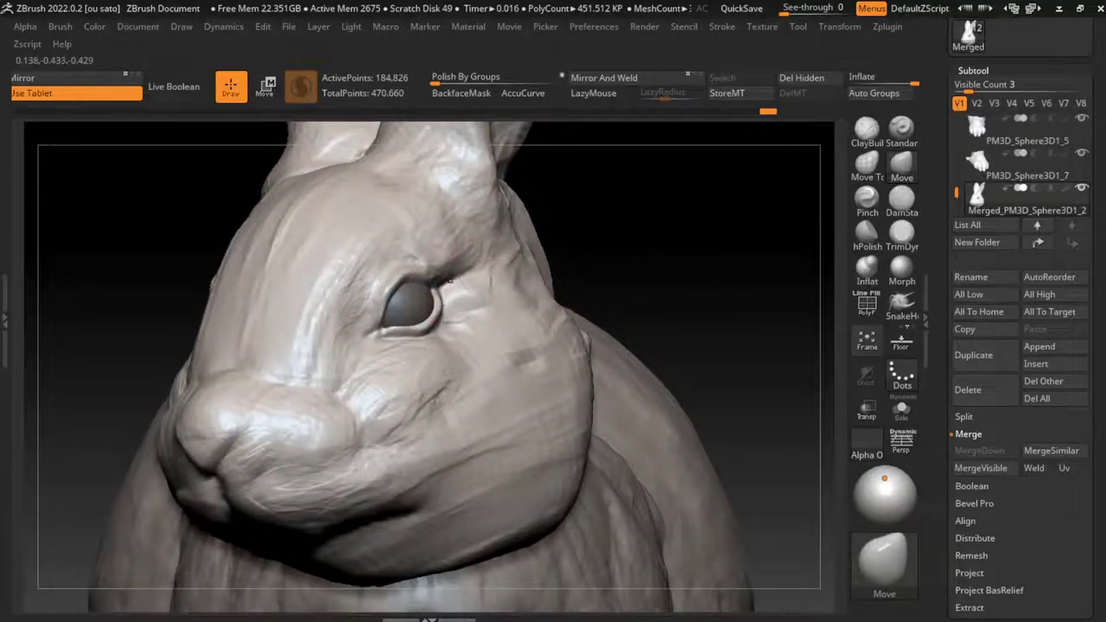
pyautogui.moveTo(453, 269)
pyautogui.mouseDown(button='right')
pyautogui.moveTo(447, 297)
pyautogui.moveTo(599, 210)
pyautogui.mouseUp(button='right')
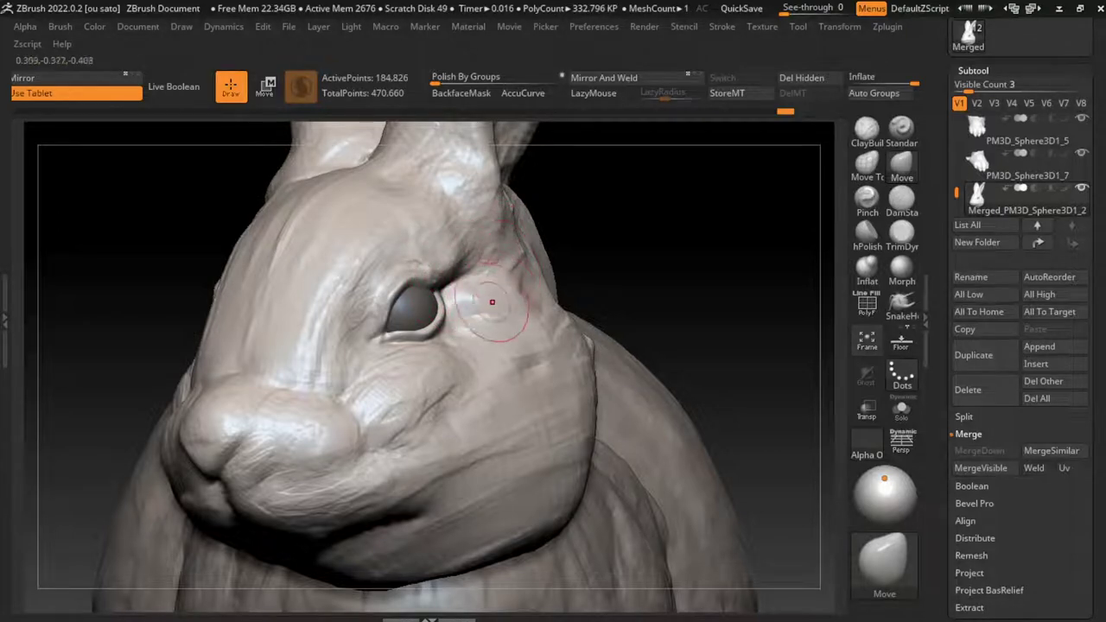
pyautogui.moveTo(467, 259); pyautogui.dragTo(266, 328, button='right')
pyautogui.moveTo(545, 192); pyautogui.dragTo(458, 358, button='right')
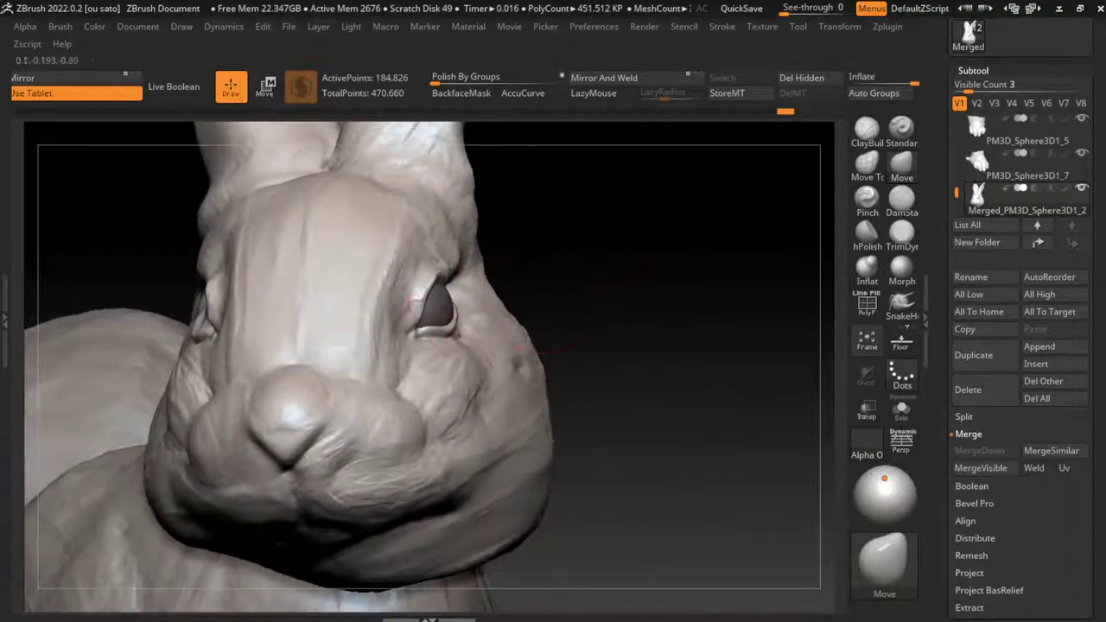
pyautogui.moveTo(436, 324); pyautogui.dragTo(432, 332)
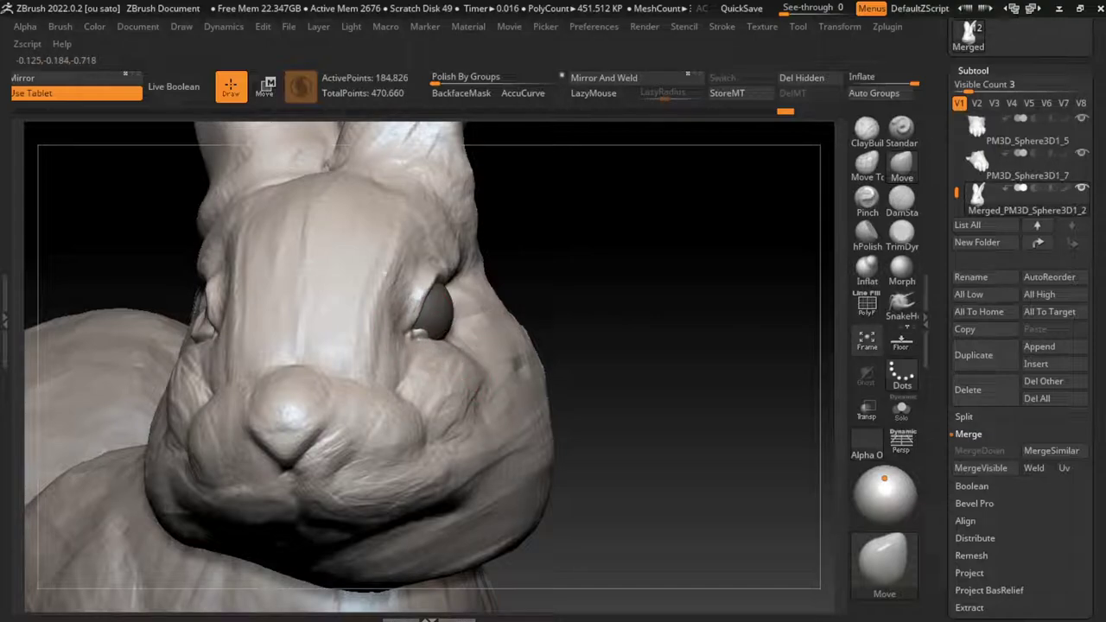
# - Mask the head and place the Transpose gizmo on the cheek
pyautogui.keyDown('ctrl'); pyautogui.click(706, 253); pyautogui.keyUp('ctrl')
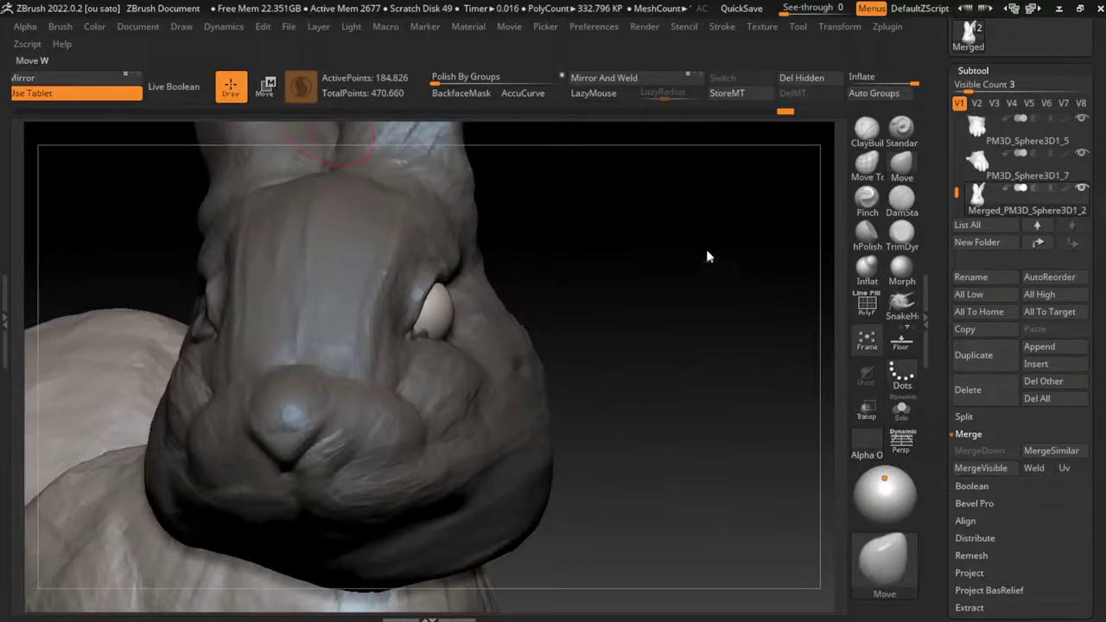
pyautogui.press('w')
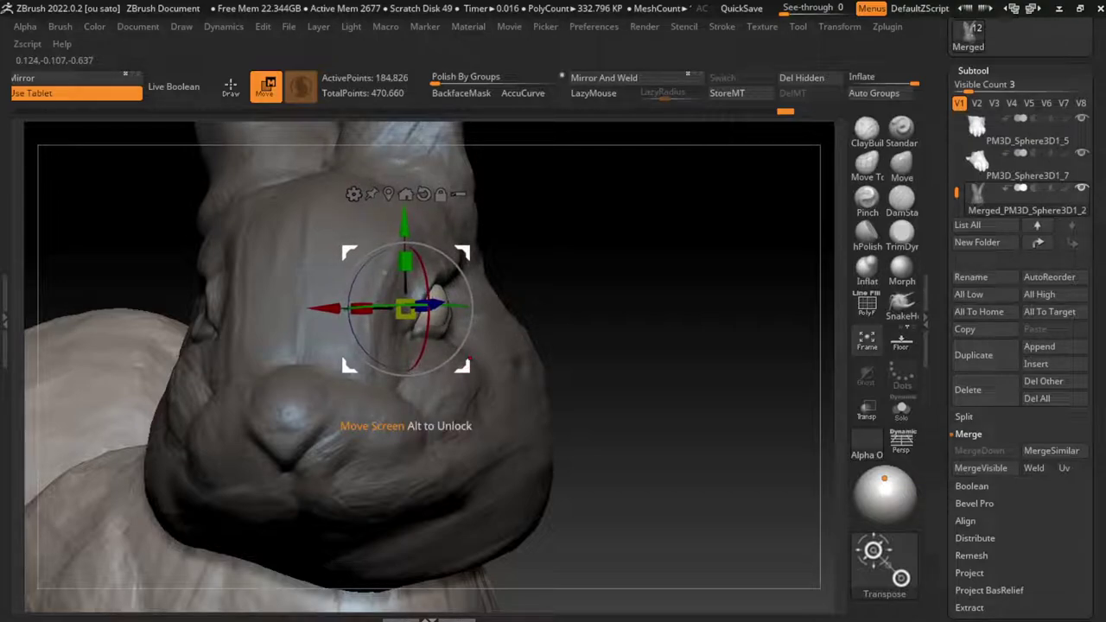
pyautogui.click(497, 396)
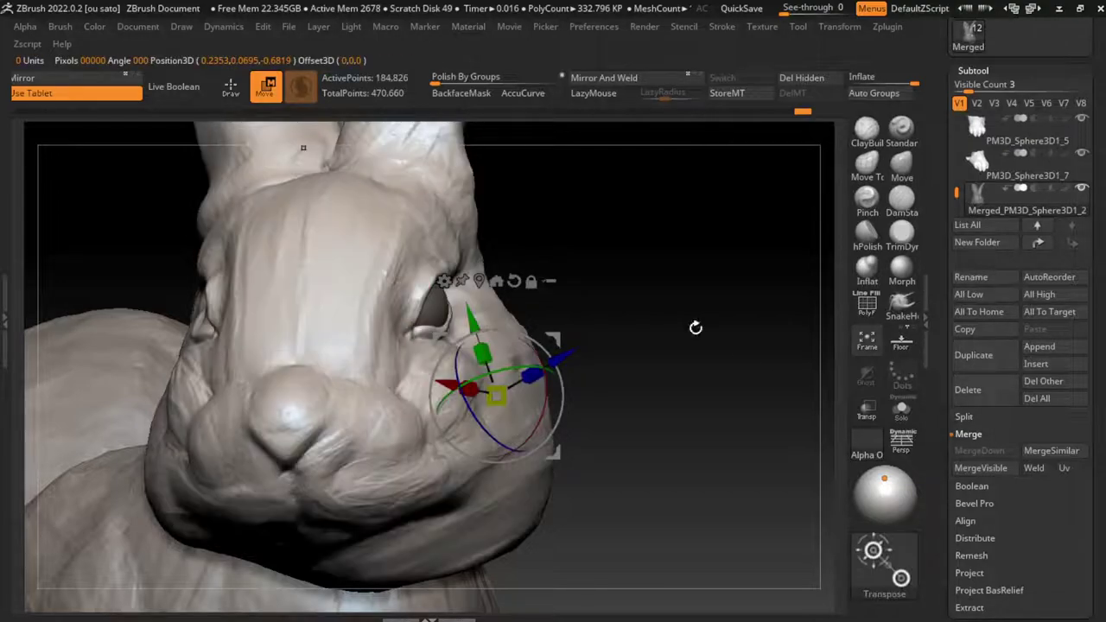
pyautogui.press('q')
# - Dent the cheek below the eye and smooth the eyelid rim around it
pyautogui.moveTo(552, 339); pyautogui.dragTo(630, 335)
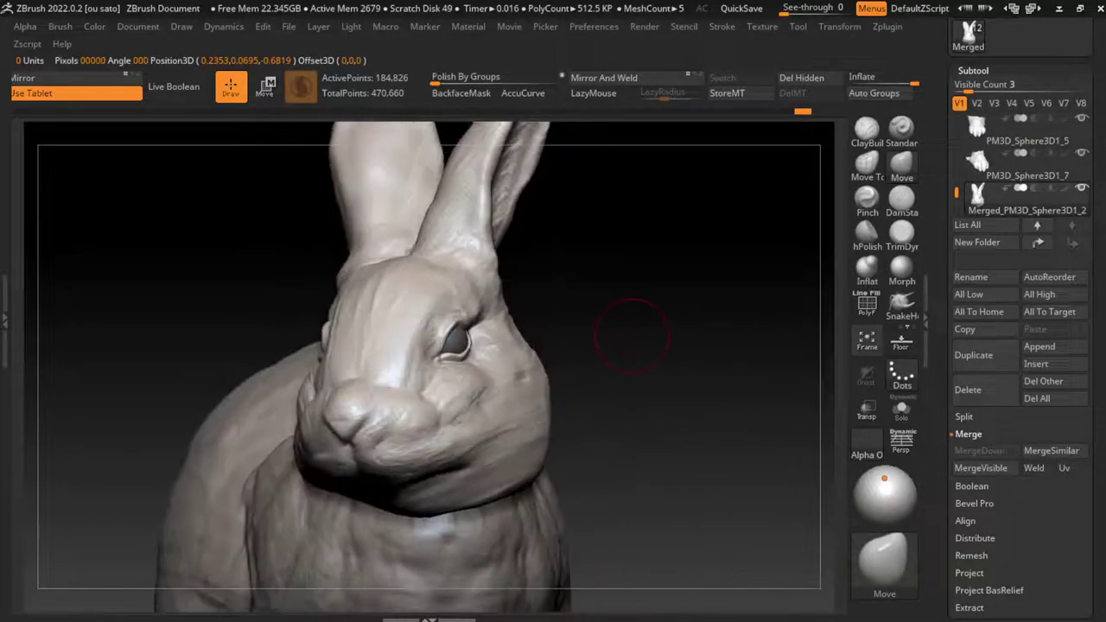
pyautogui.moveTo(498, 358)
pyautogui.mouseDown()
pyautogui.moveTo(456, 379)
pyautogui.moveTo(519, 372)
pyautogui.mouseUp()
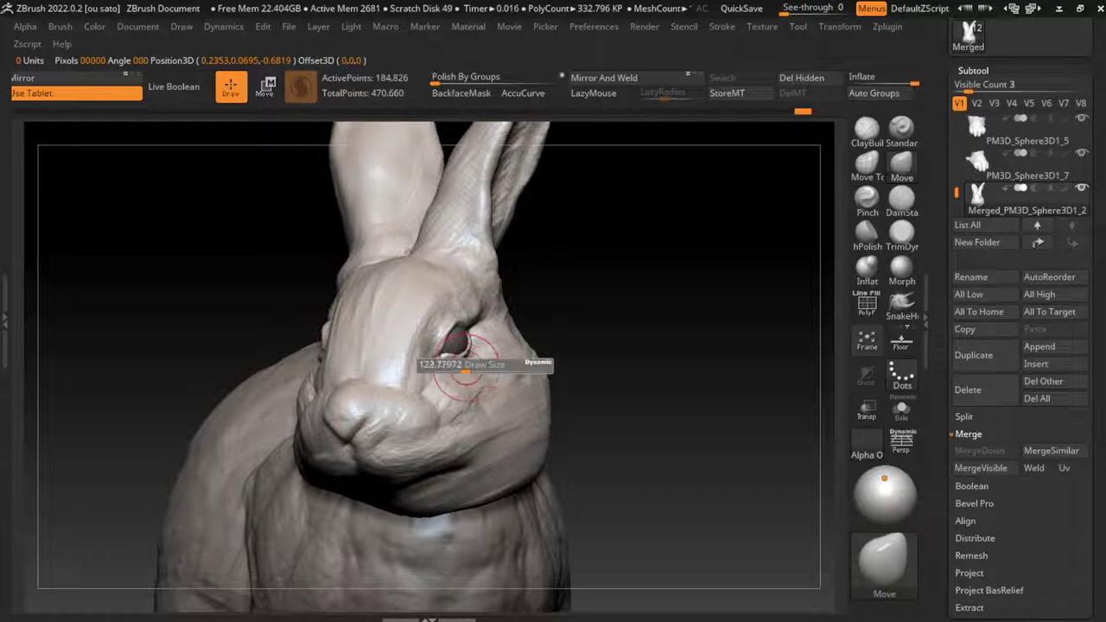
pyautogui.keyDown('shift'); pyautogui.moveTo(596, 336); pyautogui.dragTo(628, 278); pyautogui.keyUp('shift')
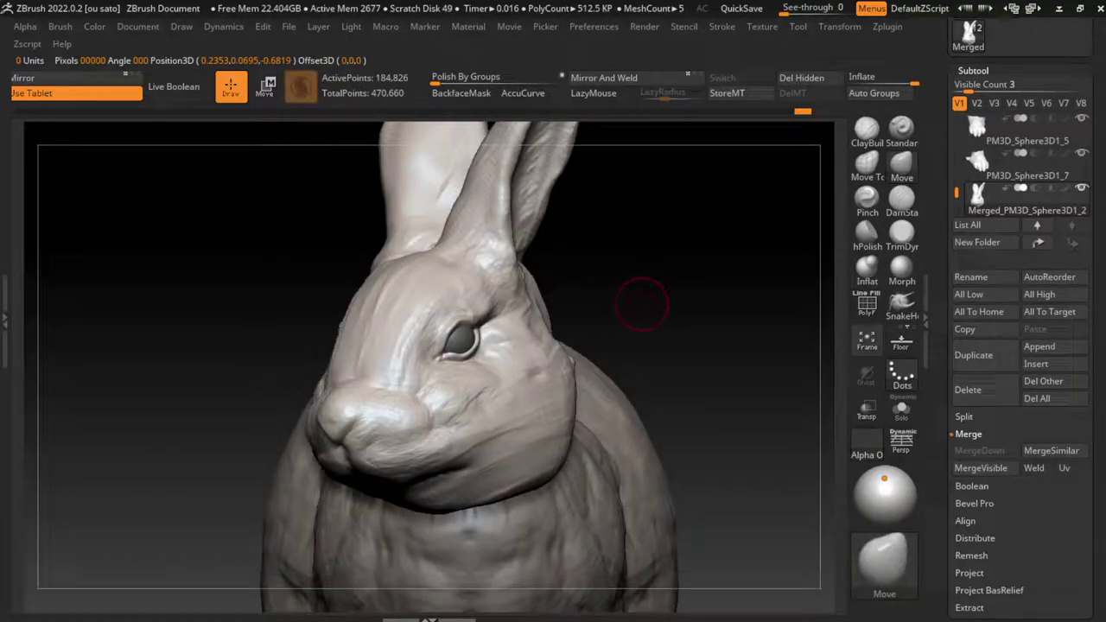
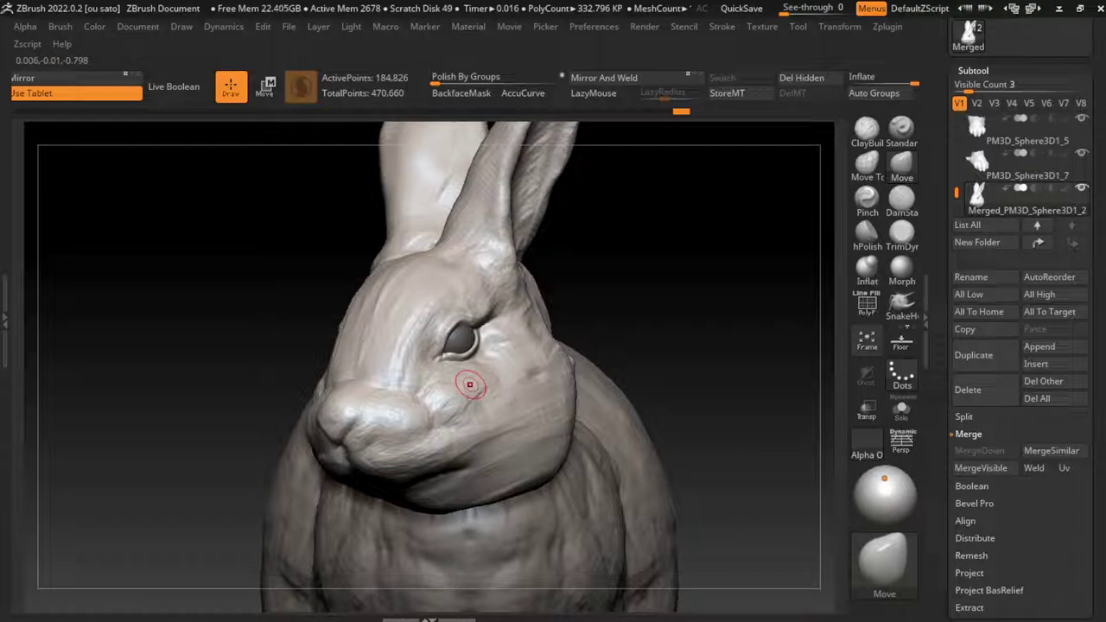
# - Raise the rabbit's eye slightly upward with the Transpose gizmo
pyautogui.press('w')
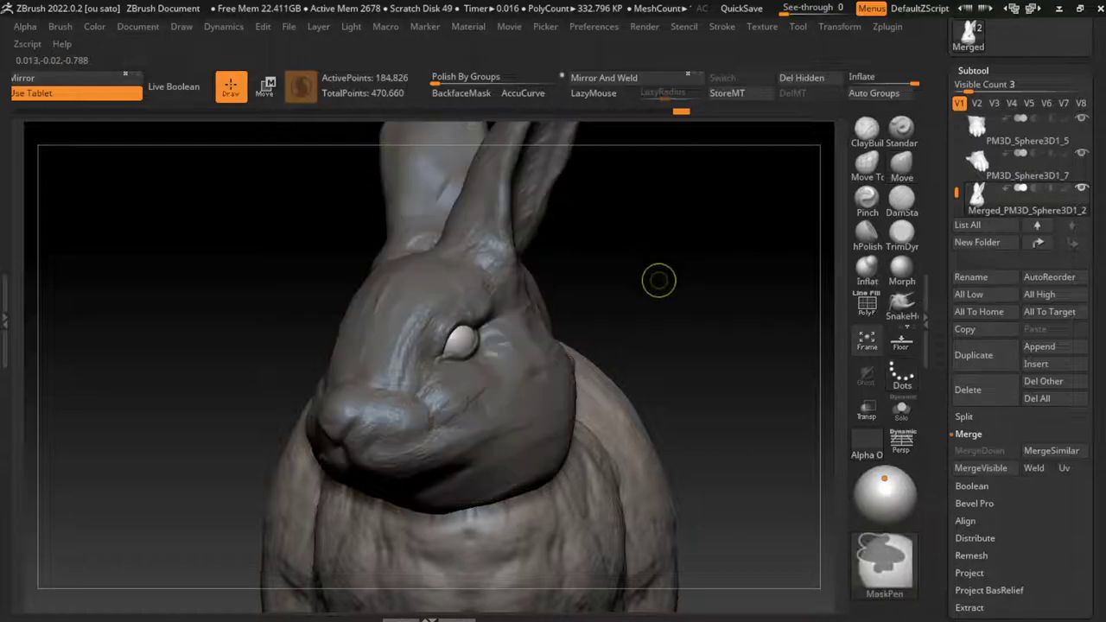
pyautogui.click(448, 340)
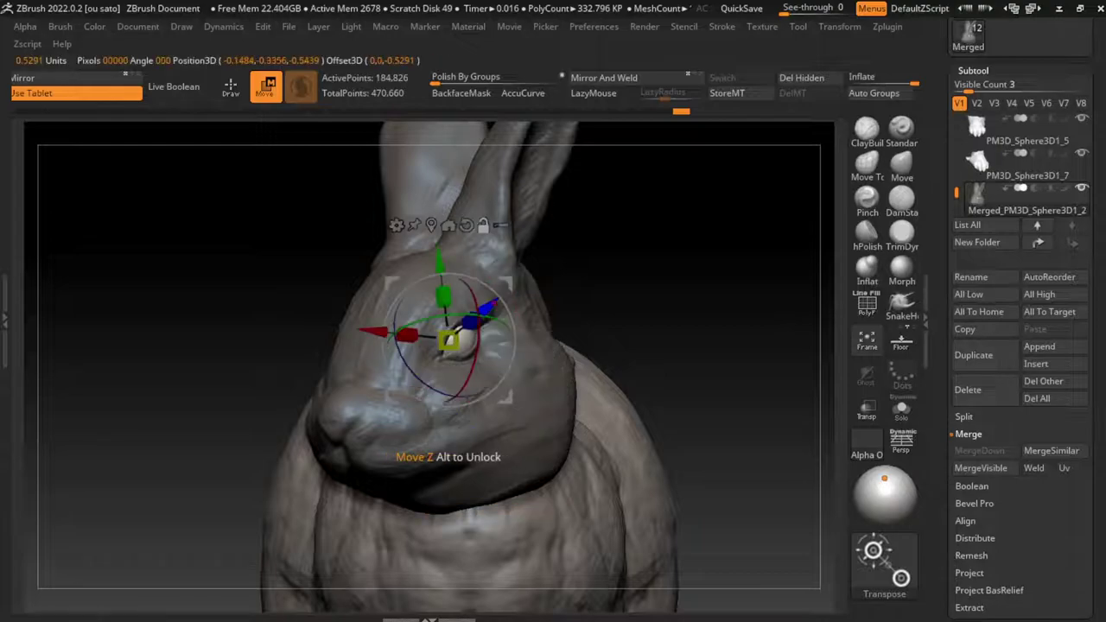
pyautogui.moveTo(448, 259); pyautogui.dragTo(449, 253)
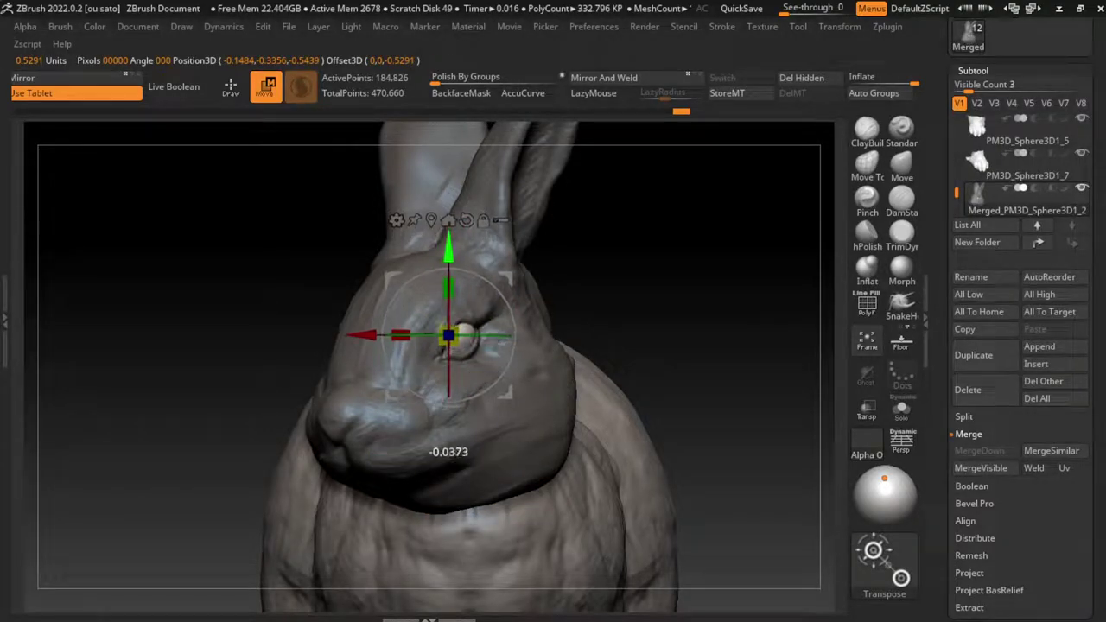
pyautogui.click(484, 370)
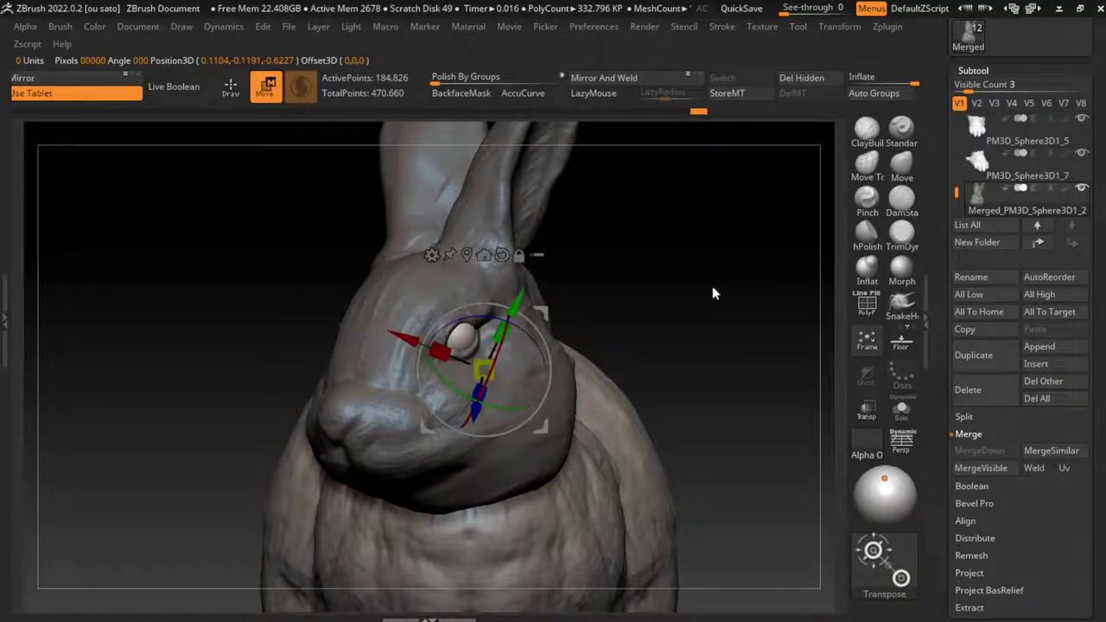
# - Carve creases around the eye socket and cheek, then orbit to check the head's profile
pyautogui.press('q')
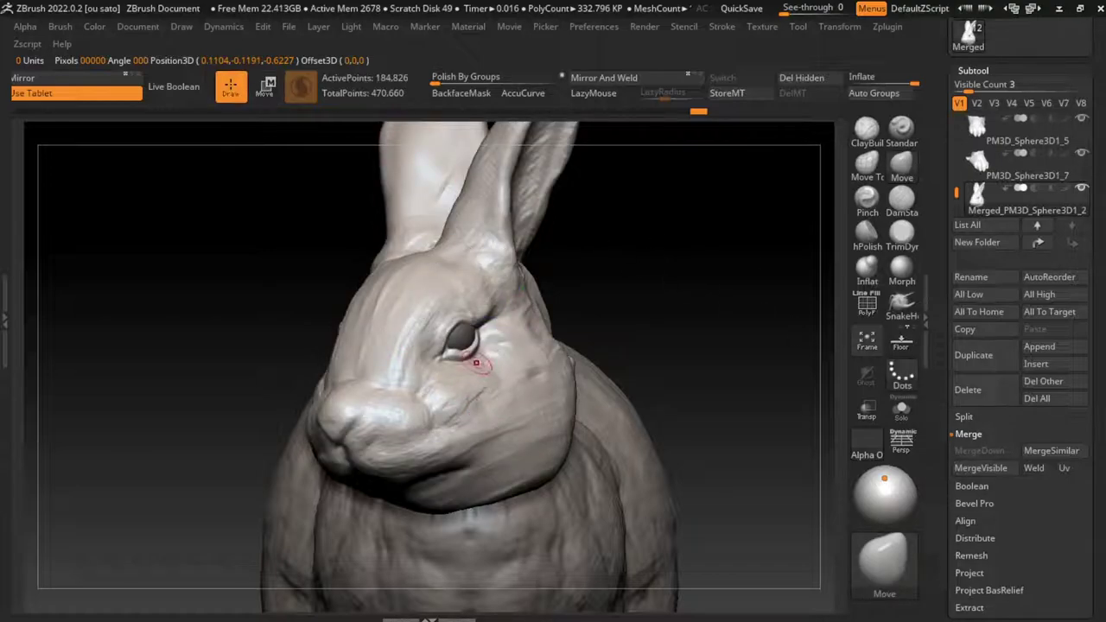
pyautogui.moveTo(577, 350); pyautogui.dragTo(473, 364)
pyautogui.moveTo(590, 312); pyautogui.dragTo(585, 294)
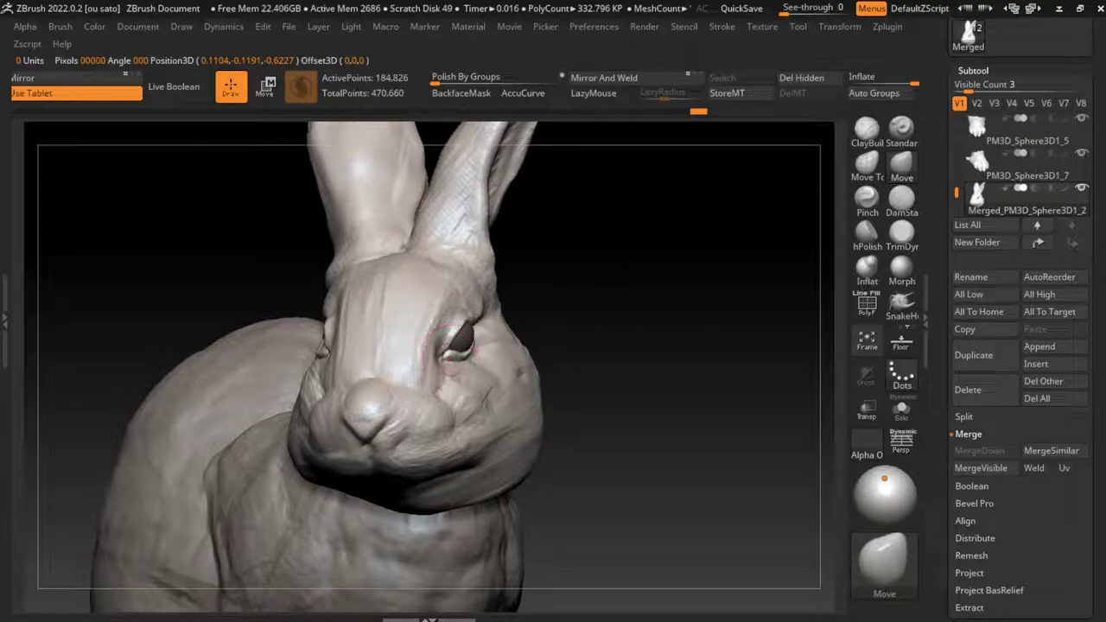
pyautogui.moveTo(691, 346); pyautogui.dragTo(657, 346)
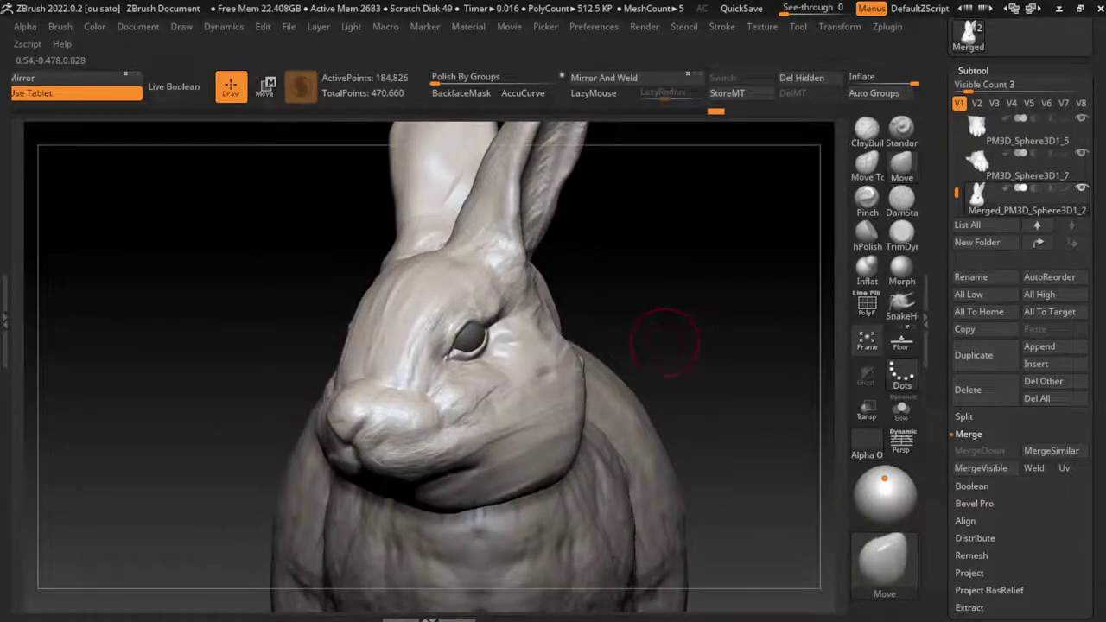
# - Shrink the brush, try a ClayBuildup stroke under the eye, then undo it twice
pyautogui.press('s')
pyautogui.moveTo(665, 343); pyautogui.dragTo(643, 343)
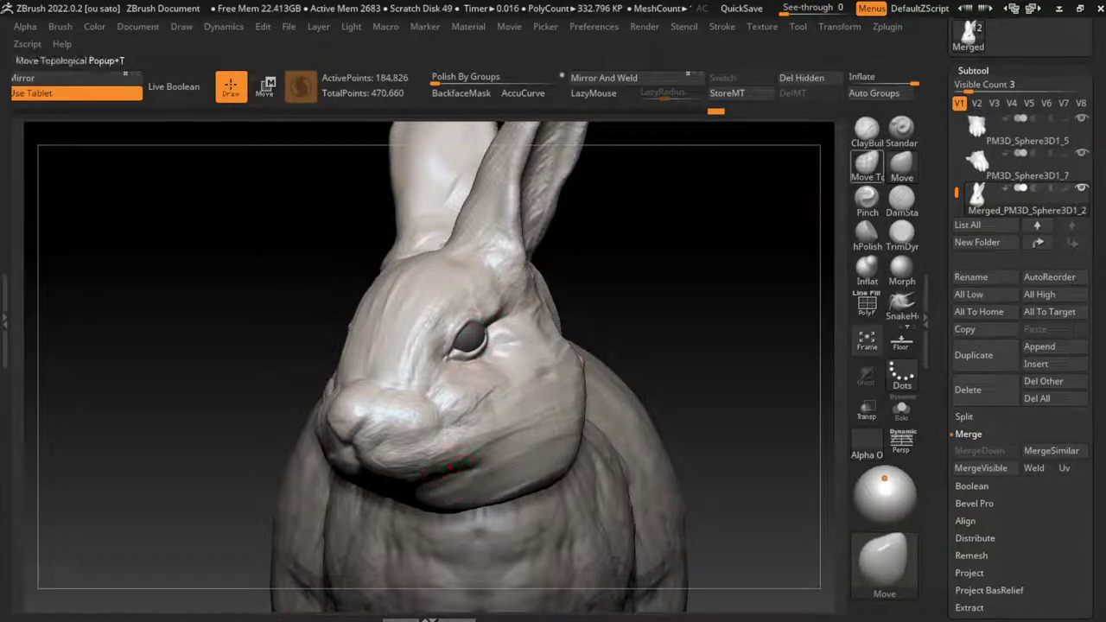
pyautogui.press('b')
pyautogui.press('c')
pyautogui.press('b')
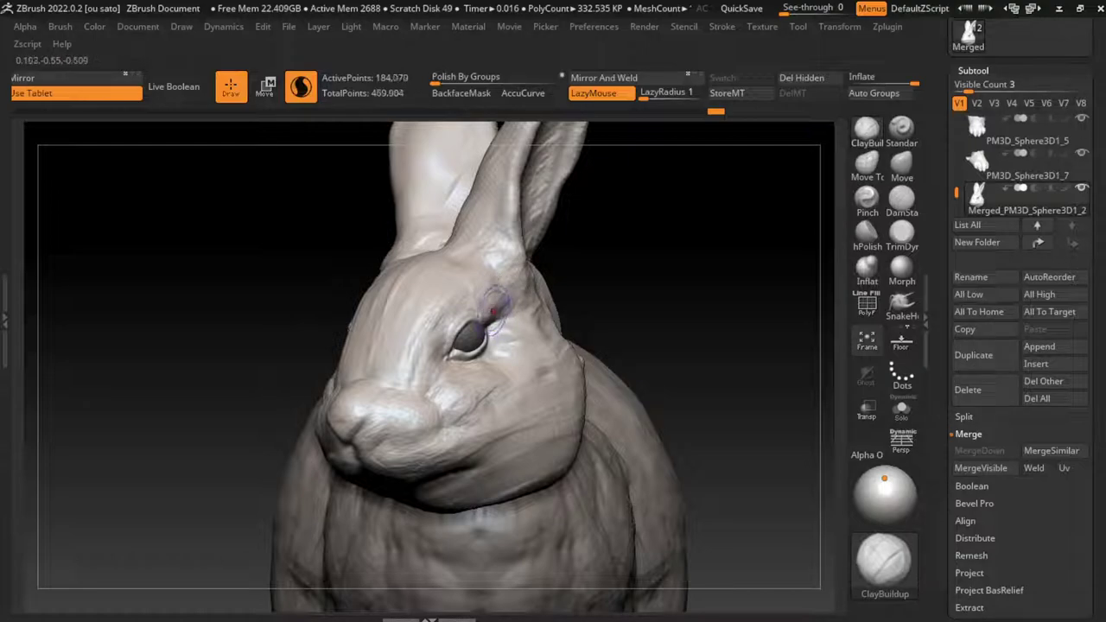
pyautogui.moveTo(508, 385); pyautogui.dragTo(486, 400)
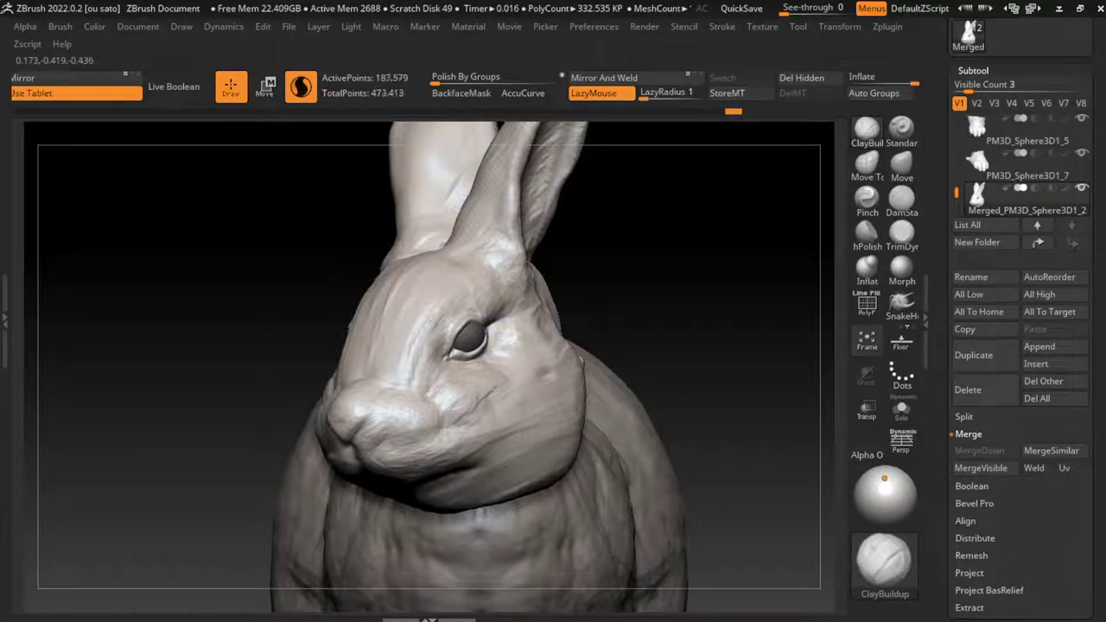
pyautogui.hotkey('ctrl', 'z')
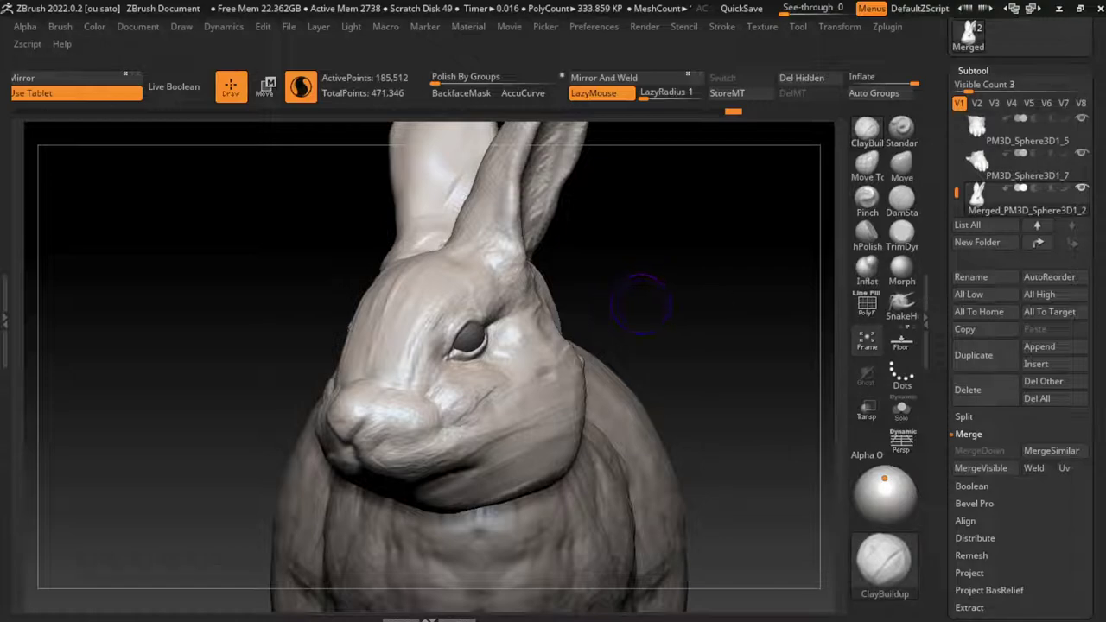
pyautogui.hotkey('ctrl', 'z')
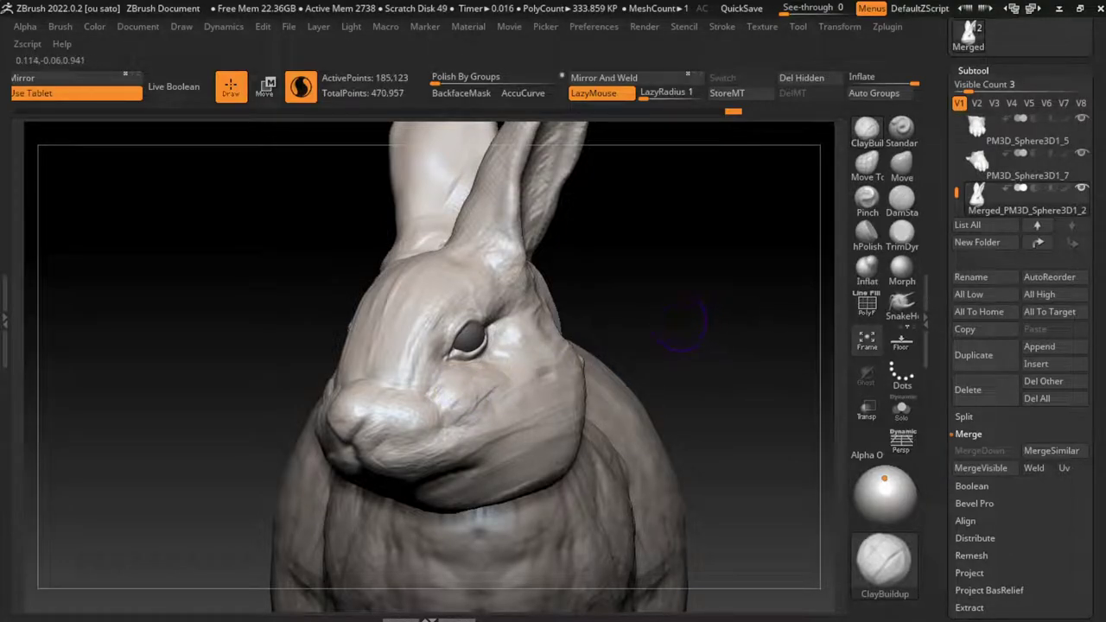
# - Switch to DamStandard, then the Move brush, and zoom out to frame the whole rabbit
pyautogui.click(901, 198)
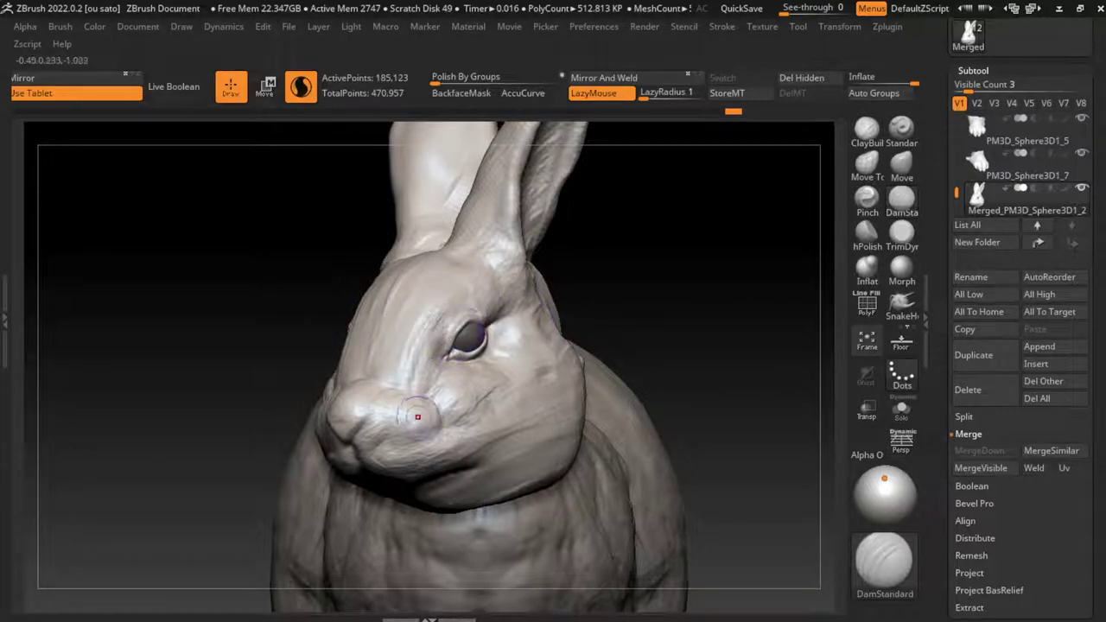
pyautogui.press('b')
pyautogui.press('m')
pyautogui.press('v')
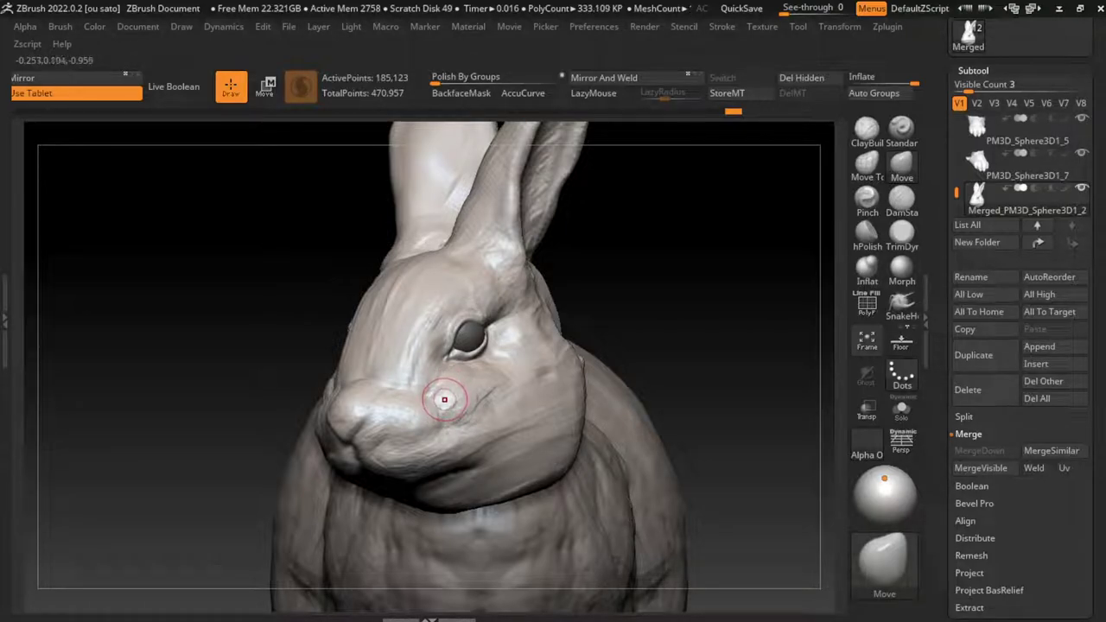
pyautogui.scroll(-5, 610, 399)
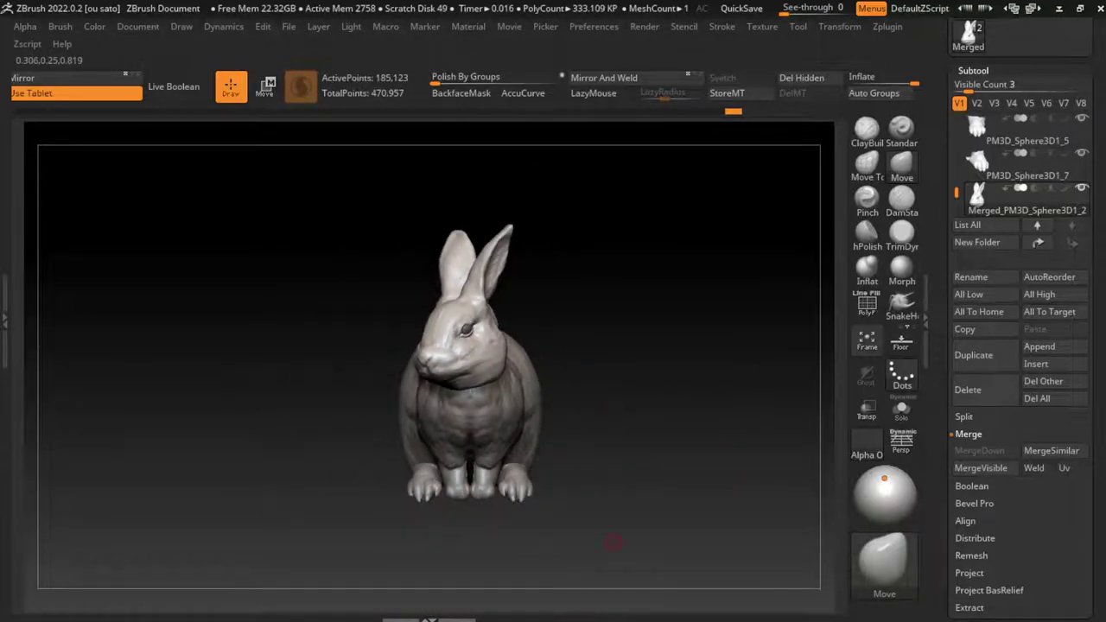